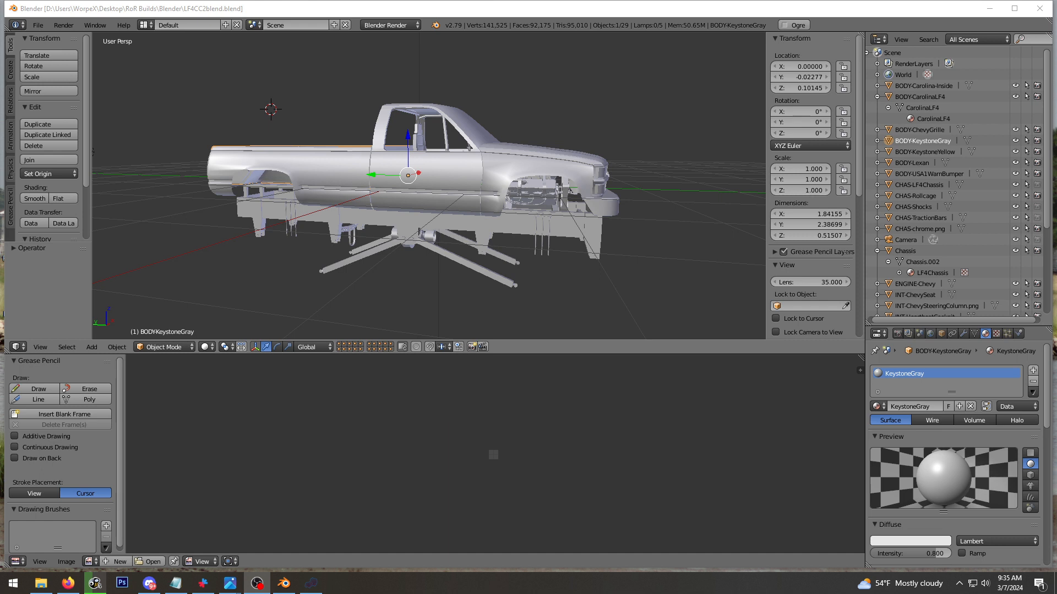
Compare the reference photo ccr2205a7.jpg with the pickup body and chassis model
{"action": "left_click", "coordinate": [333, 95]}
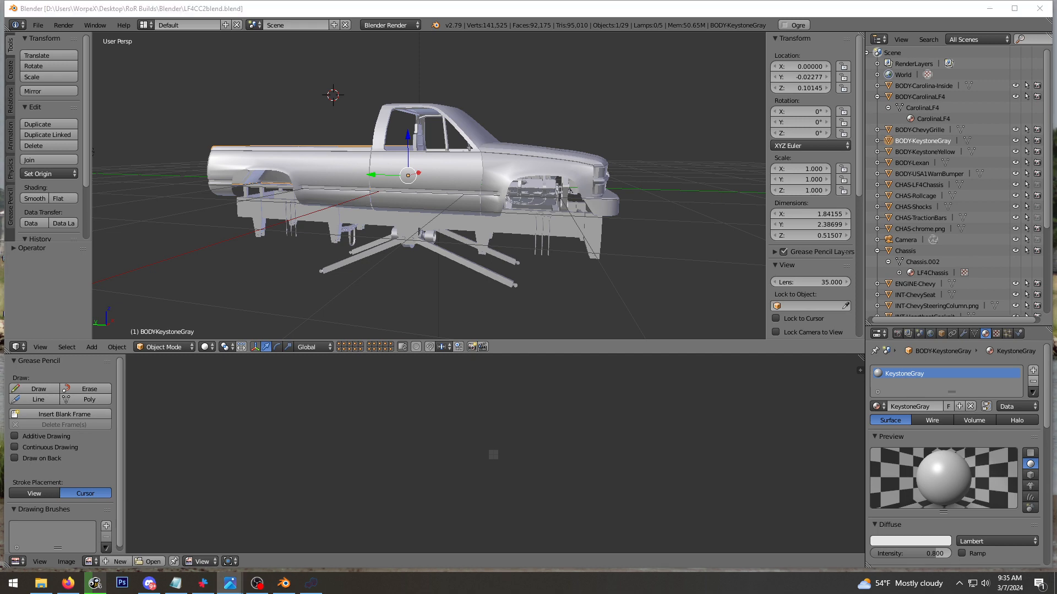
{"action": "left_click_drag", "start_coordinate": [0, 109], "coordinate": [369, 108]}
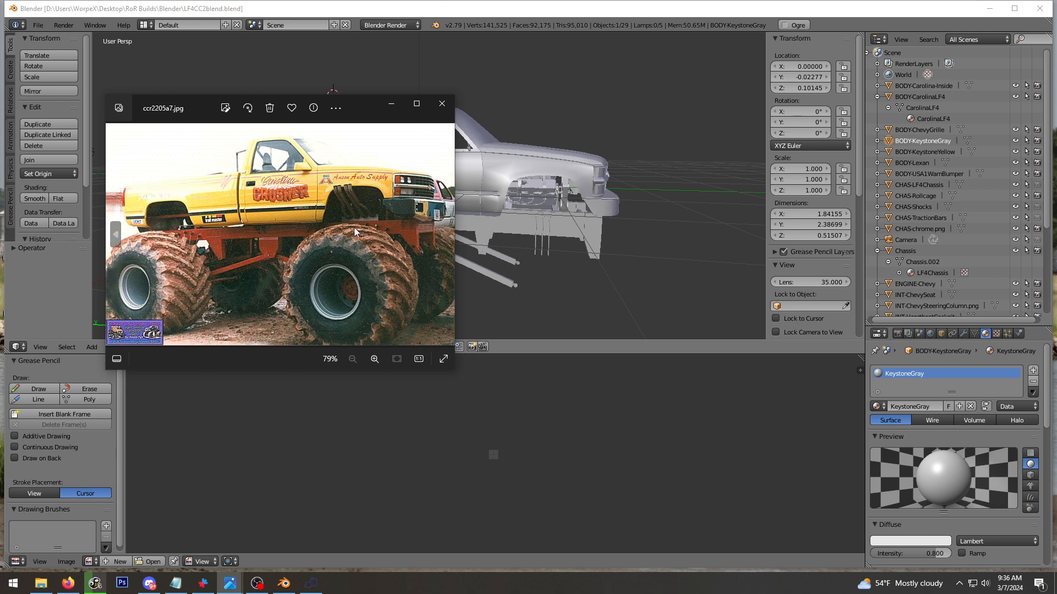
{"action": "left_click_drag", "start_coordinate": [358, 109], "coordinate": [0, 109]}
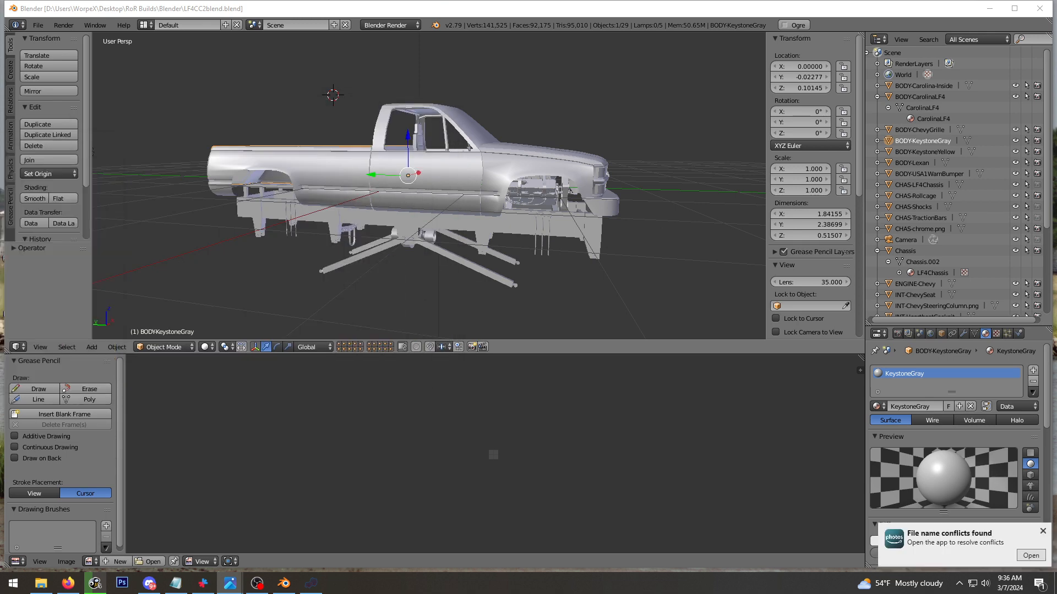
{"action": "middle_click_drag", "start_coordinate": [491, 97], "coordinate": [481, 122]}
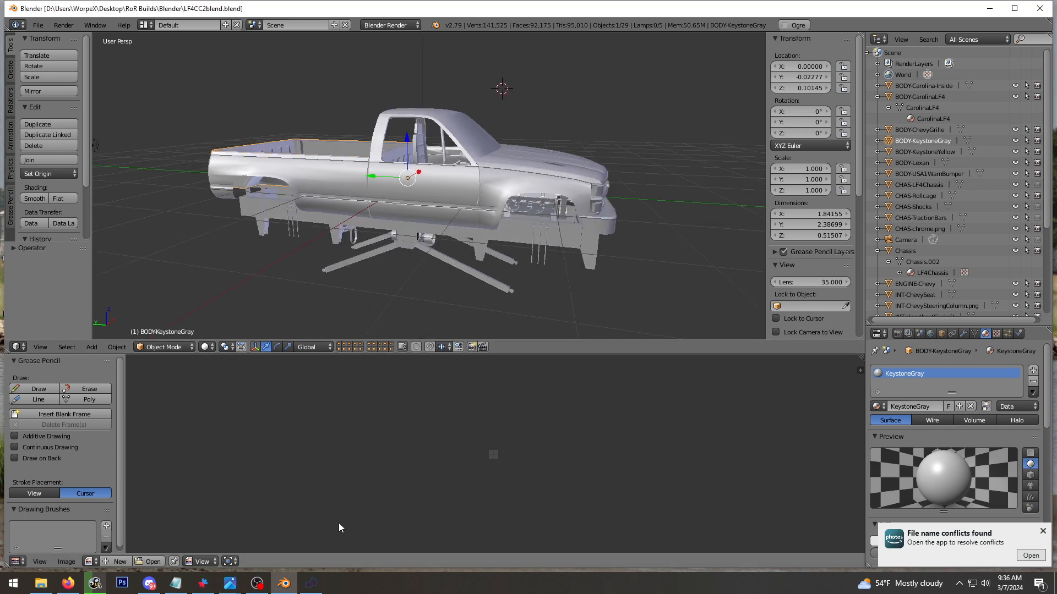
Switch to Rigs of Rods and load a terrain for viewing the truck in the game
{"action": "left_click", "coordinate": [311, 584]}
{"action": "left_click", "coordinate": [113, 404]}
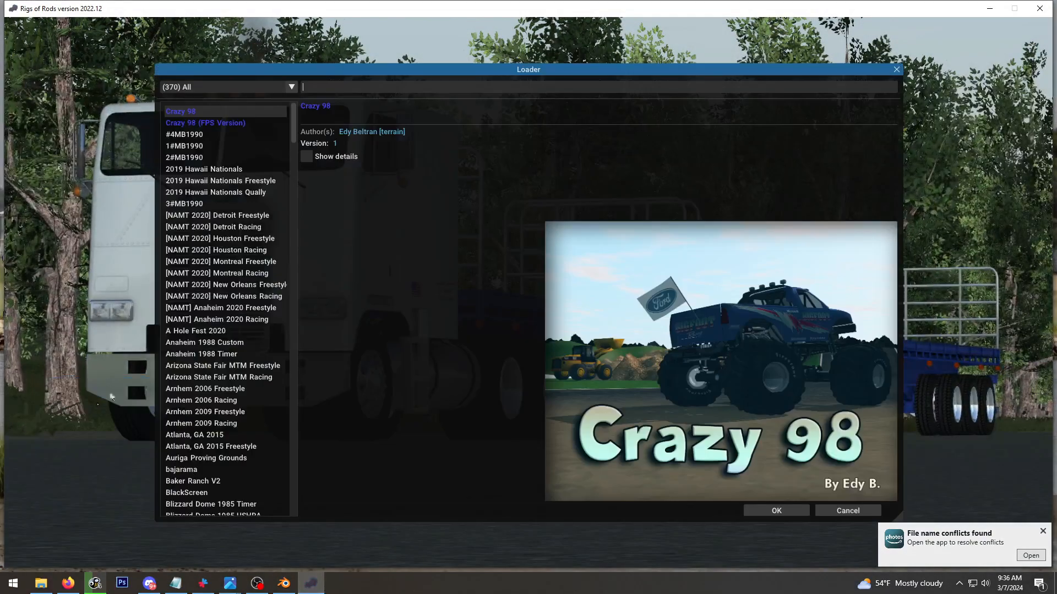
{"action": "scroll", "coordinate": [225, 432], "scroll_direction": "down", "scroll_amount": 4}
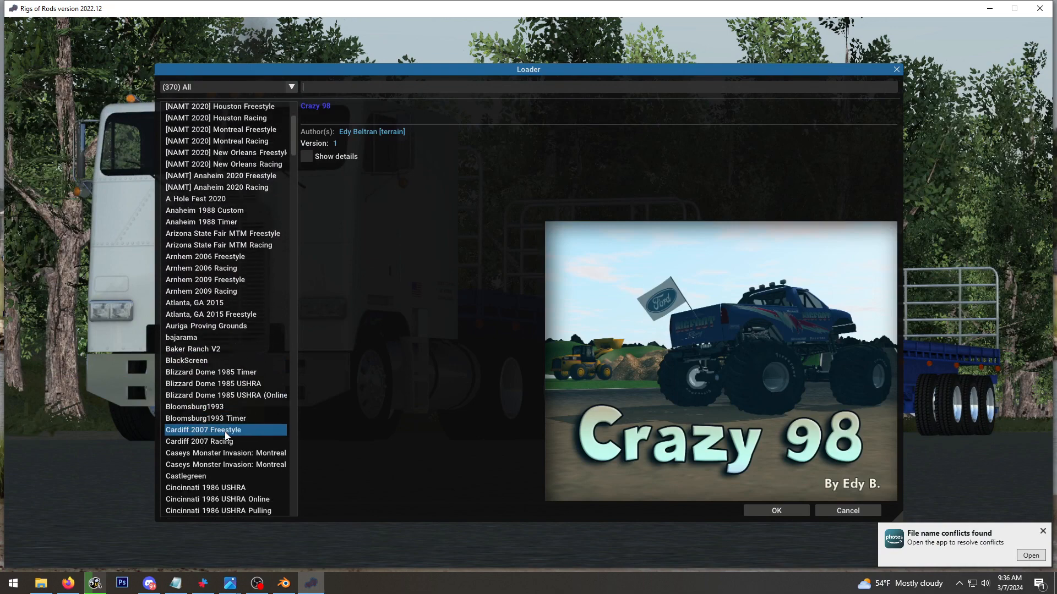
{"action": "double_click", "coordinate": [183, 198]}
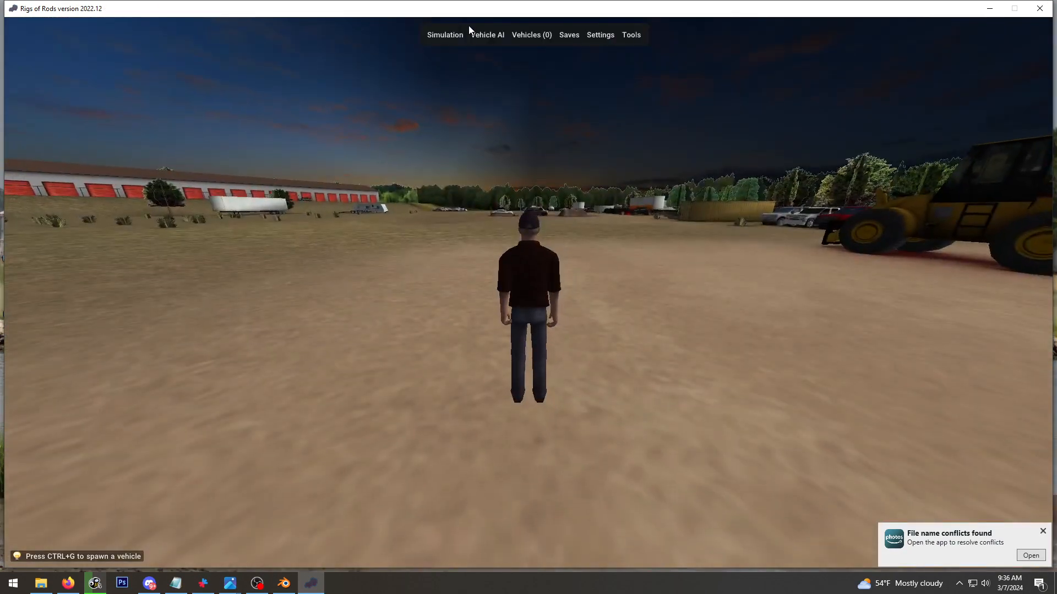
Search the vehicle list for "caro" and spawn the Carolina Crusher II LF4 on the terrain
{"action": "mouse_move", "coordinate": [445, 35]}
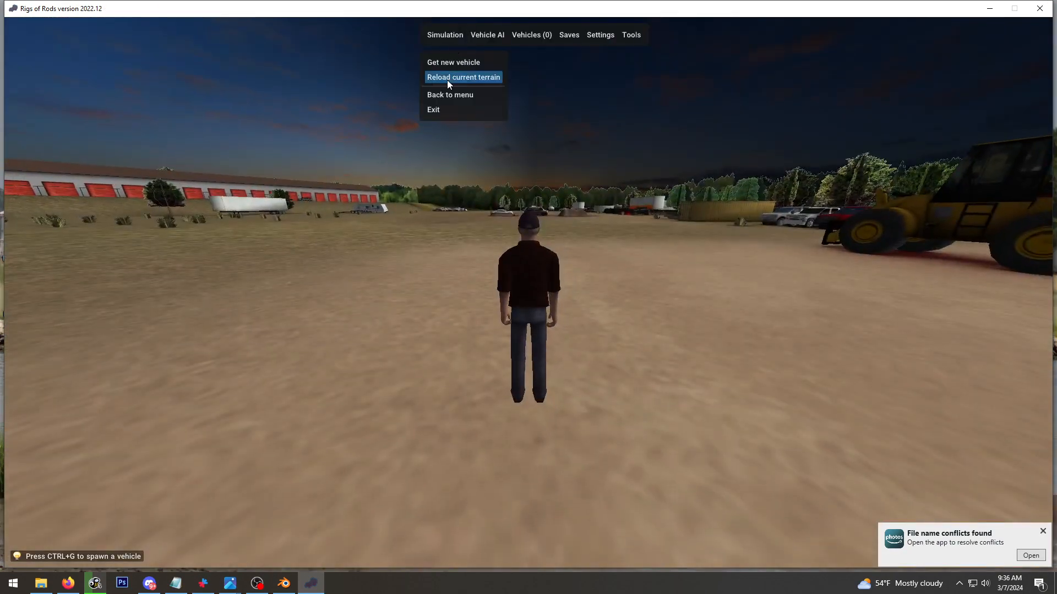
{"action": "left_click", "coordinate": [444, 66]}
{"action": "type", "text": "caro"}
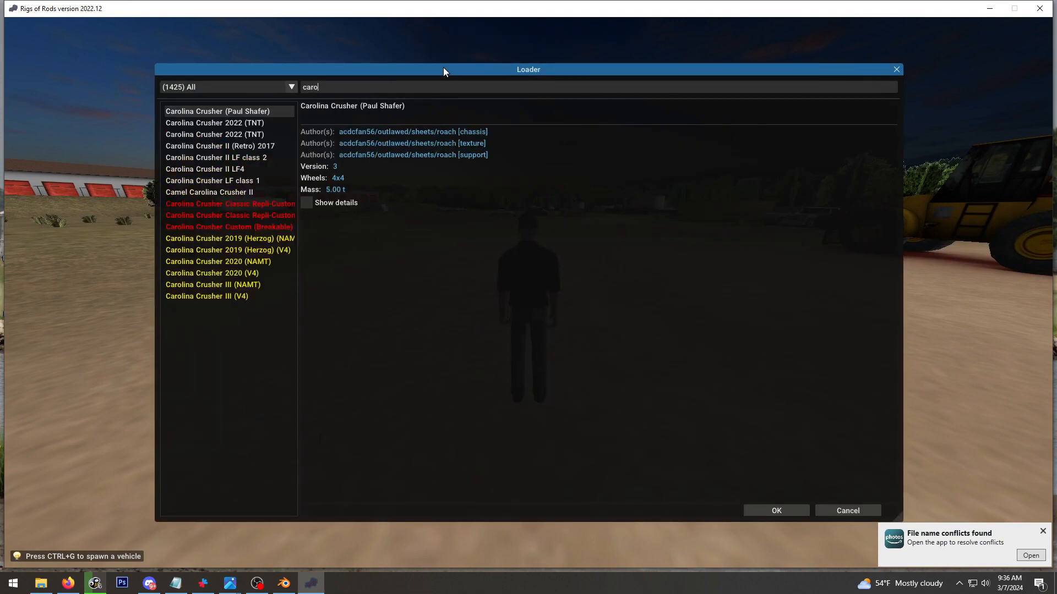
{"action": "key", "text": "Down"}
{"action": "key", "text": "Down"}
{"action": "key", "text": "Down"}
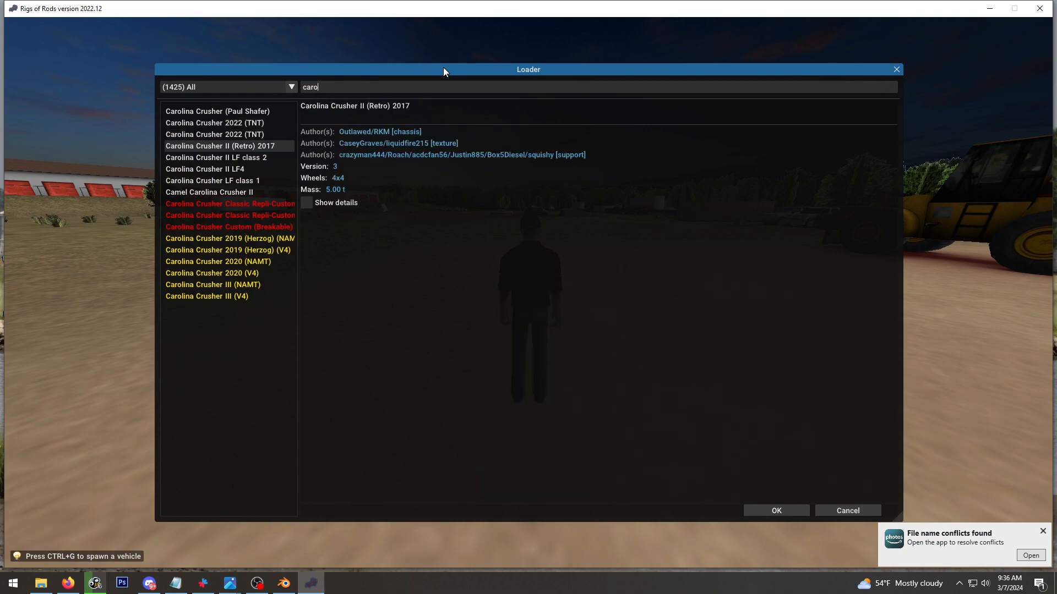
{"action": "key", "text": "Down"}
{"action": "key", "text": "Down"}
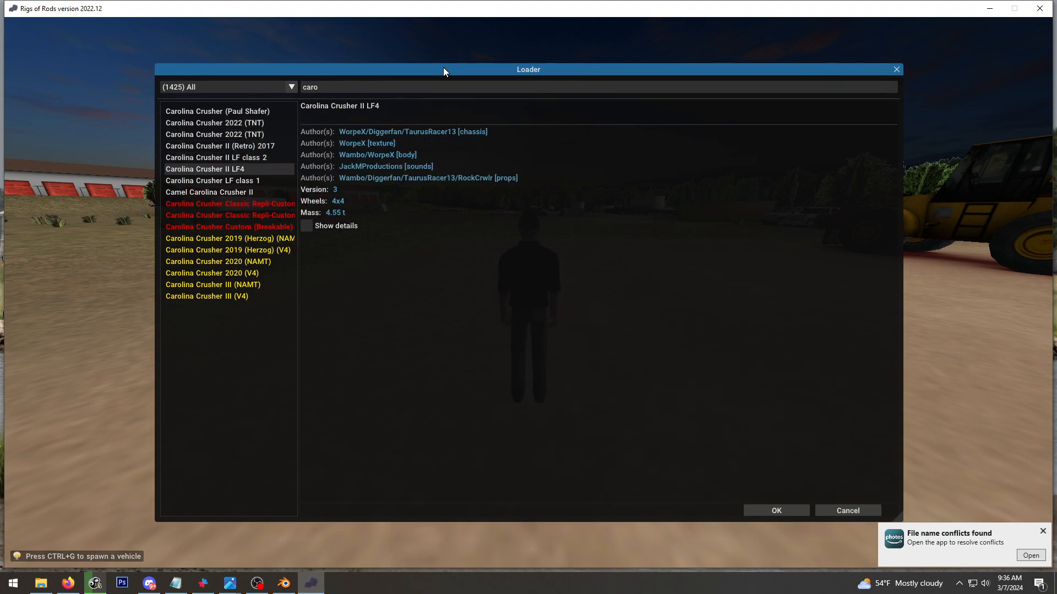
{"action": "key", "text": "Return"}
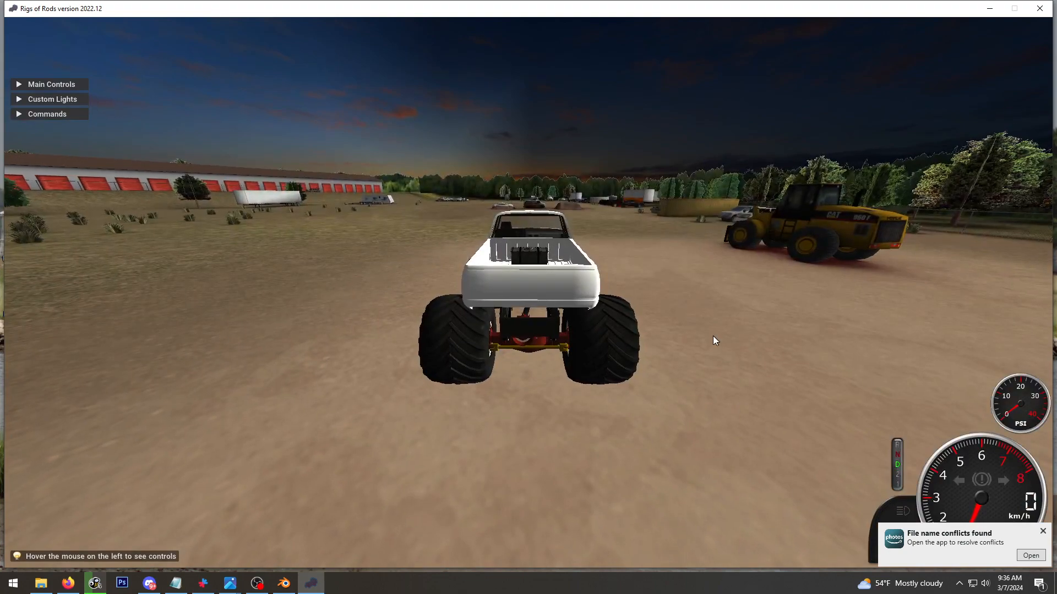
Inspect the spawned monster truck's front, side, wheels and chassis up close
{"action": "right_click_drag", "start_coordinate": [599, 331], "coordinate": [830, 314]}
{"action": "mouse_move", "coordinate": [599, 34]}
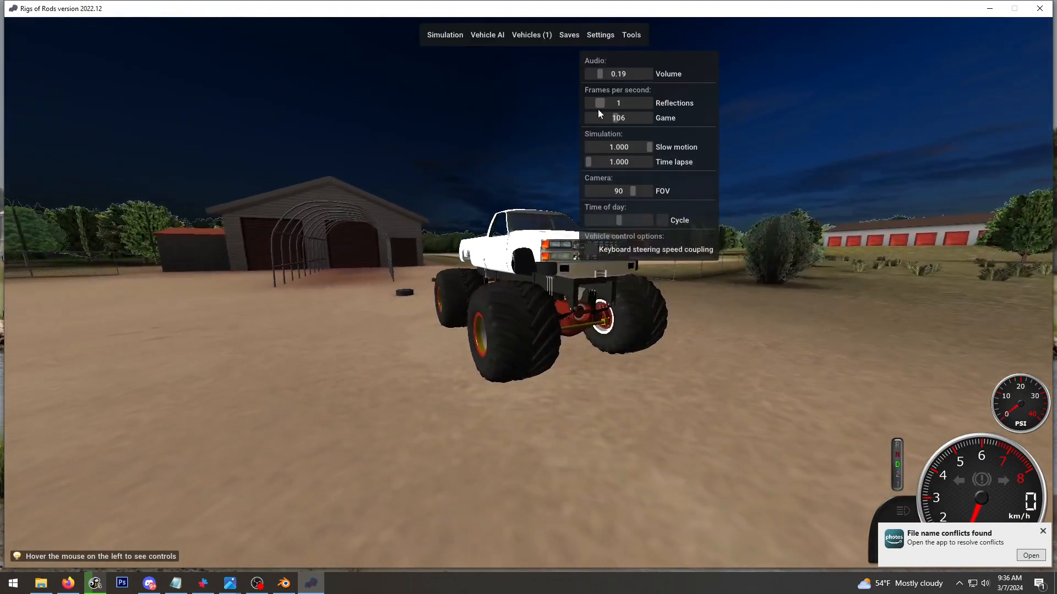
{"action": "scroll", "coordinate": [607, 198], "scroll_direction": "up", "scroll_amount": 5}
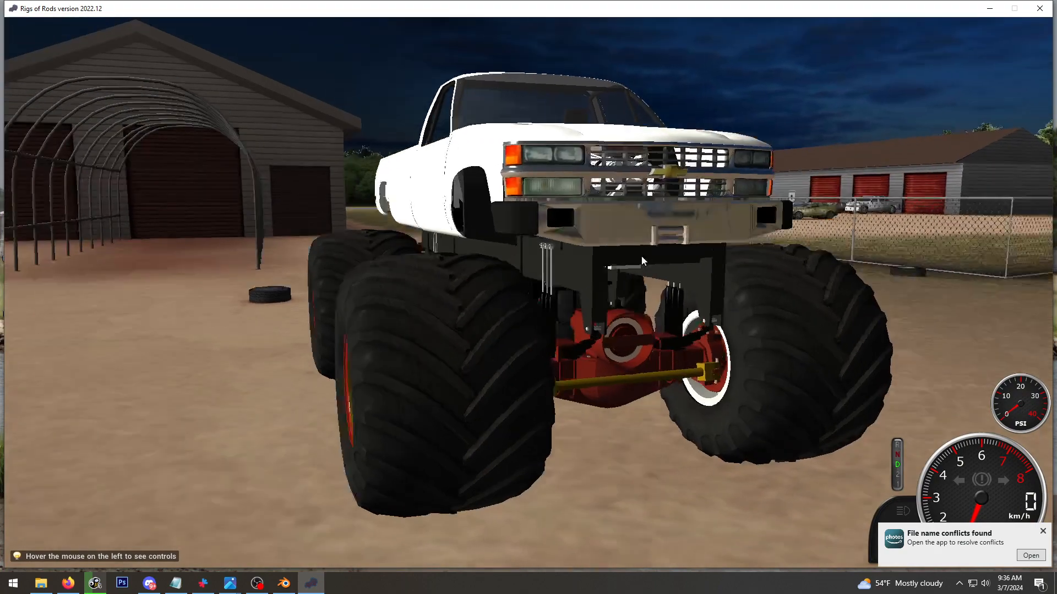
{"action": "right_click_drag", "start_coordinate": [641, 257], "coordinate": [540, 273]}
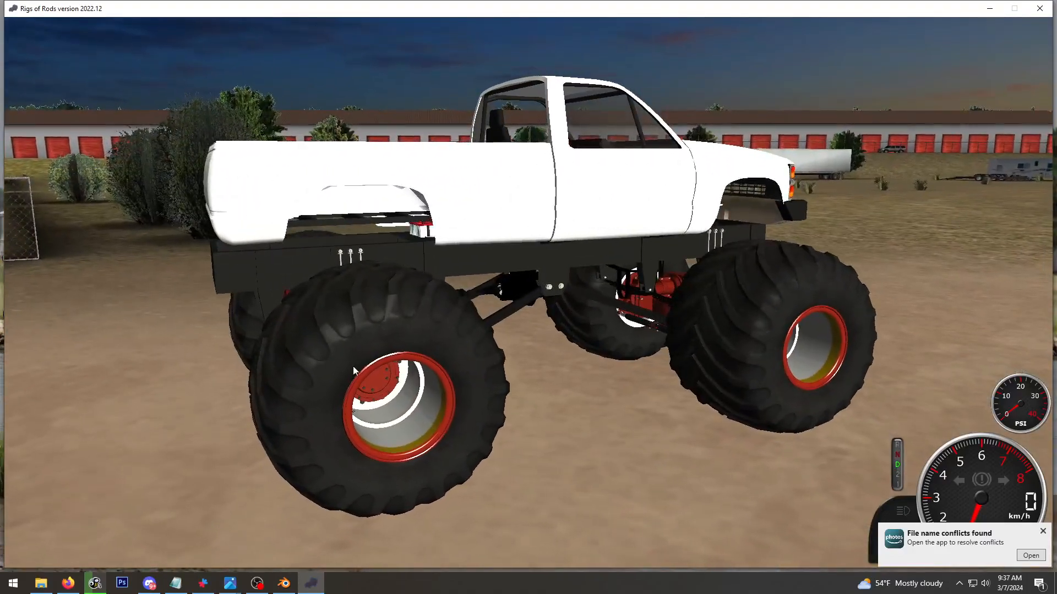
Switch to Blender and select the CHAS-LF4Chassis frame object under the pickup body
{"action": "left_click", "coordinate": [284, 583]}
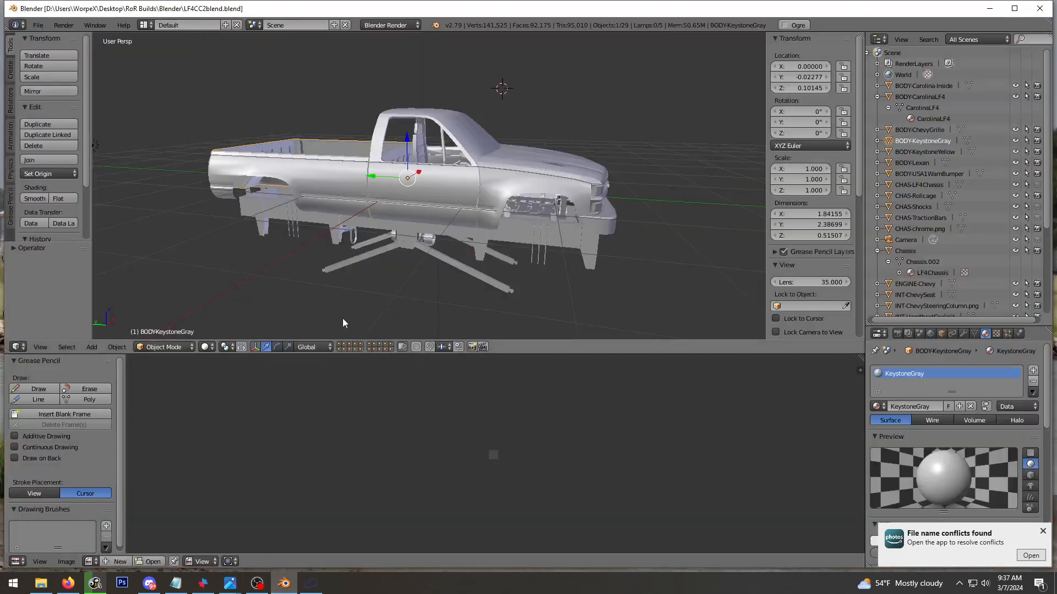
{"action": "mouse_move", "coordinate": [433, 235]}
{"action": "middle_mouse_down"}
{"action": "mouse_move", "coordinate": [454, 216]}
{"action": "mouse_move", "coordinate": [430, 242]}
{"action": "middle_mouse_up"}
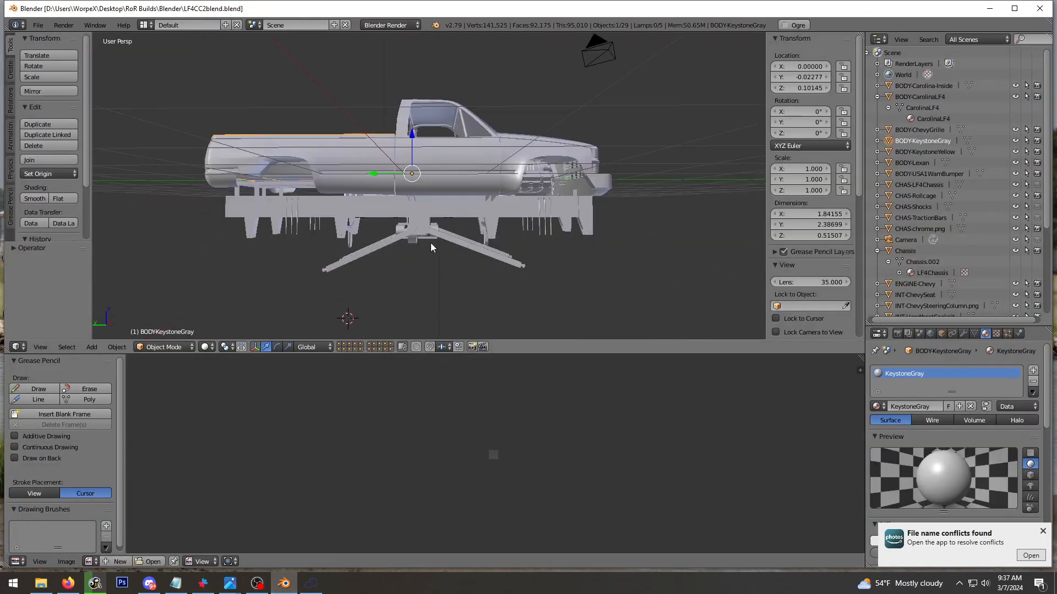
{"action": "right_click", "coordinate": [415, 210]}
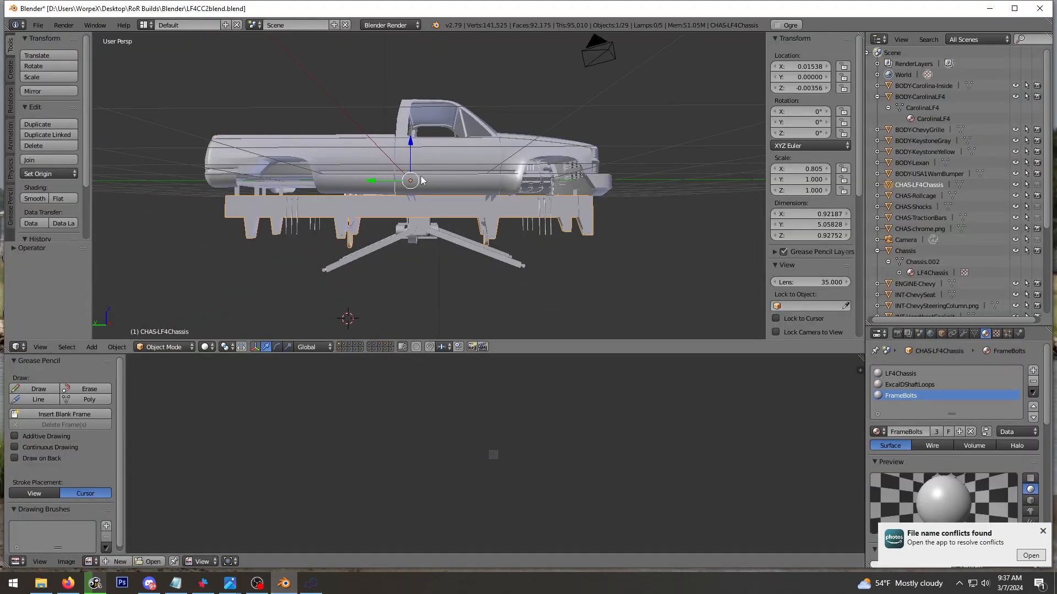
Examine the chassis frame's rails, hanging brackets and link bars from the front, rear and side
{"action": "scroll", "coordinate": [421, 181], "scroll_direction": "up", "scroll_amount": 5}
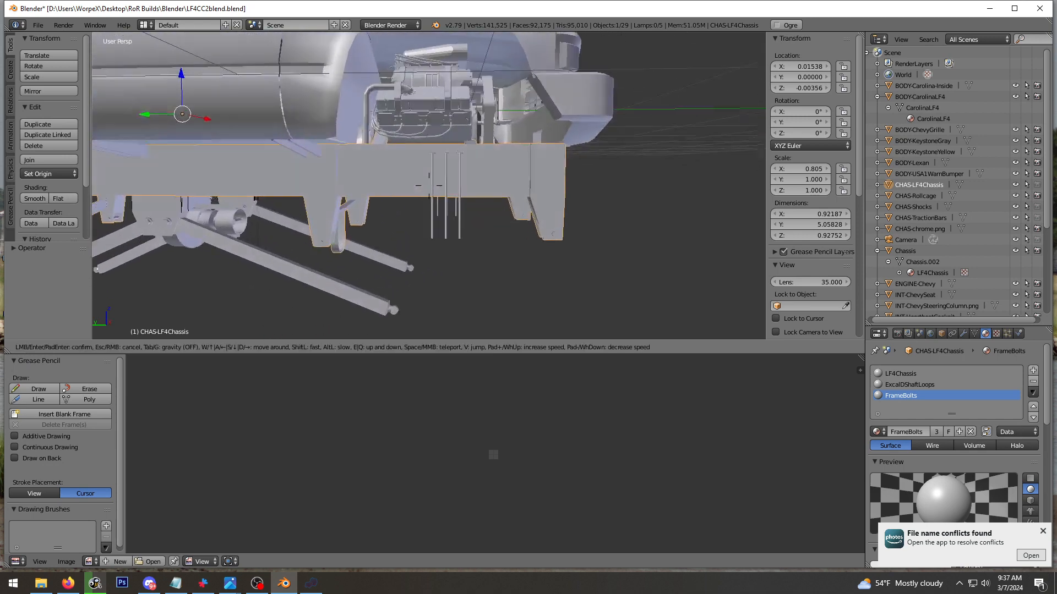
{"action": "key", "text": "shift+f"}
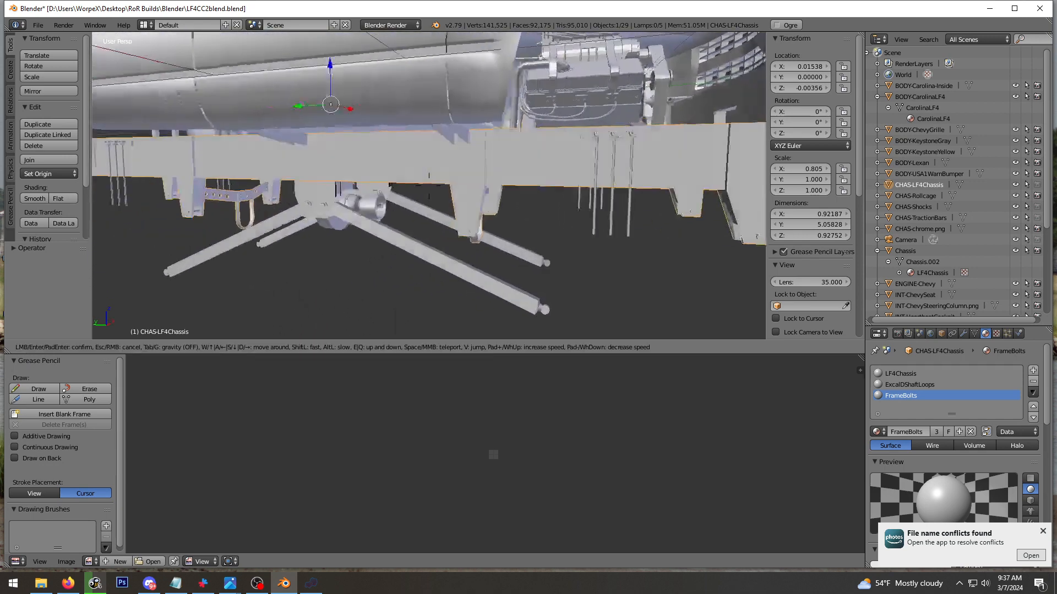
{"action": "key", "text": "a"}
{"action": "left_click", "coordinate": [429, 186]}
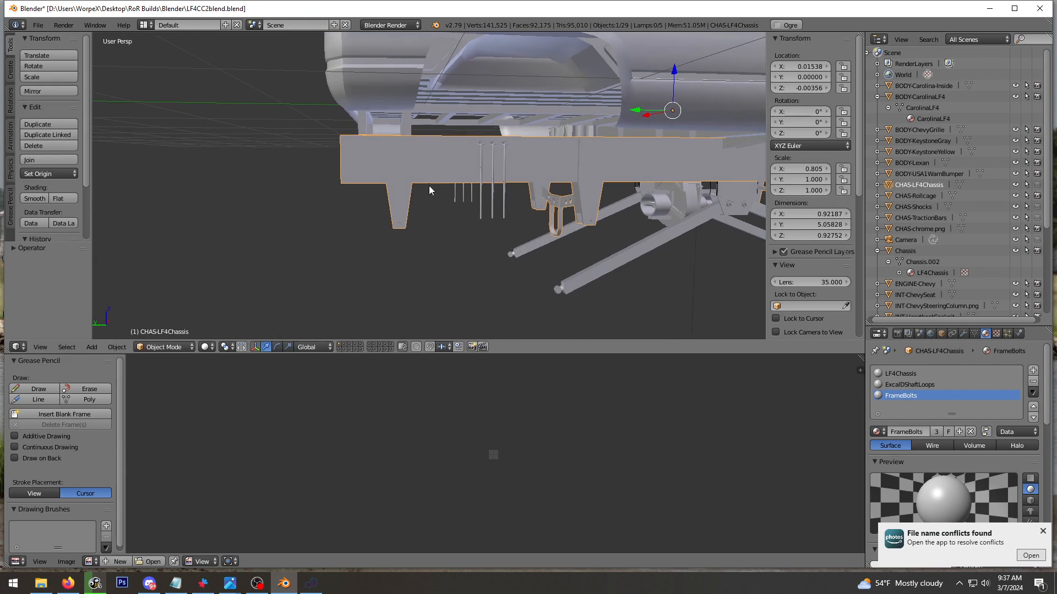
{"action": "key", "text": "shift+f"}
{"action": "key", "text": "d"}
{"action": "left_click", "coordinate": [428, 186]}
{"action": "key", "text": "shift+f"}
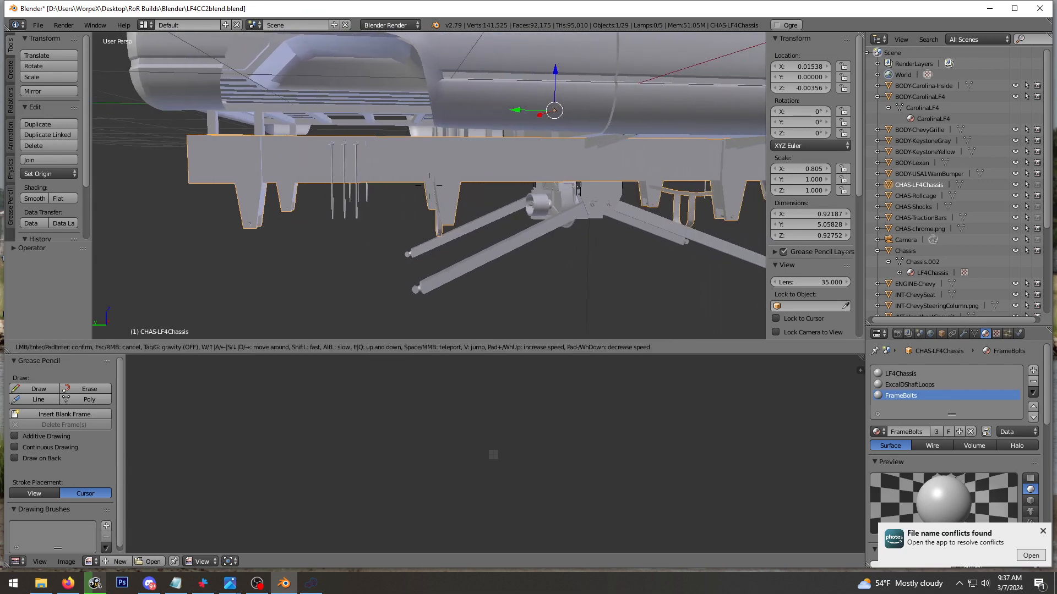
{"action": "key", "text": "d"}
{"action": "left_click", "coordinate": [428, 187]}
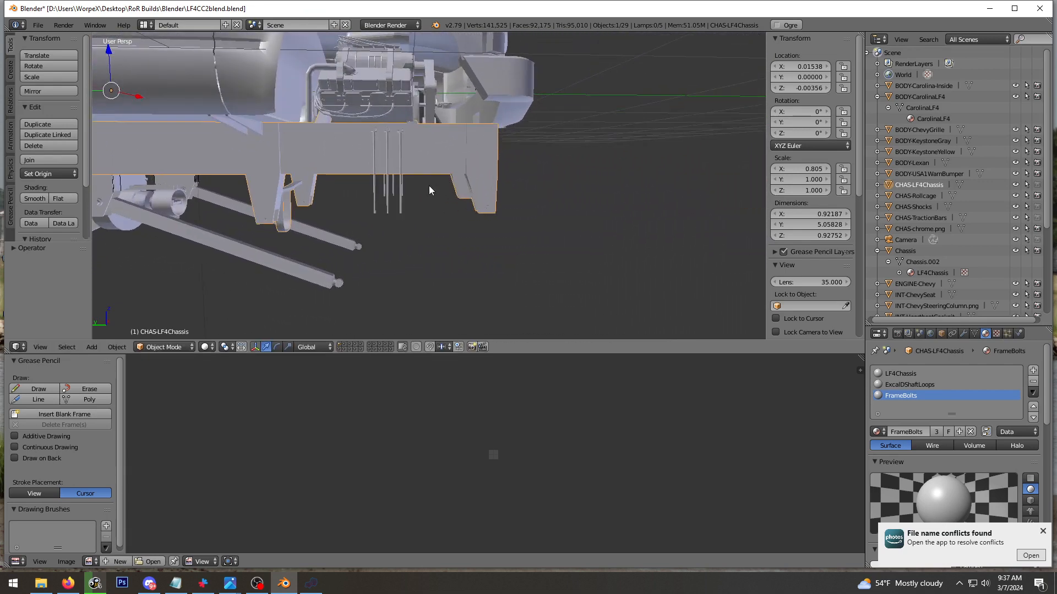
{"action": "middle_click_drag", "start_coordinate": [428, 186], "coordinate": [402, 161]}
{"action": "middle_click_drag", "start_coordinate": [333, 150], "coordinate": [374, 181]}
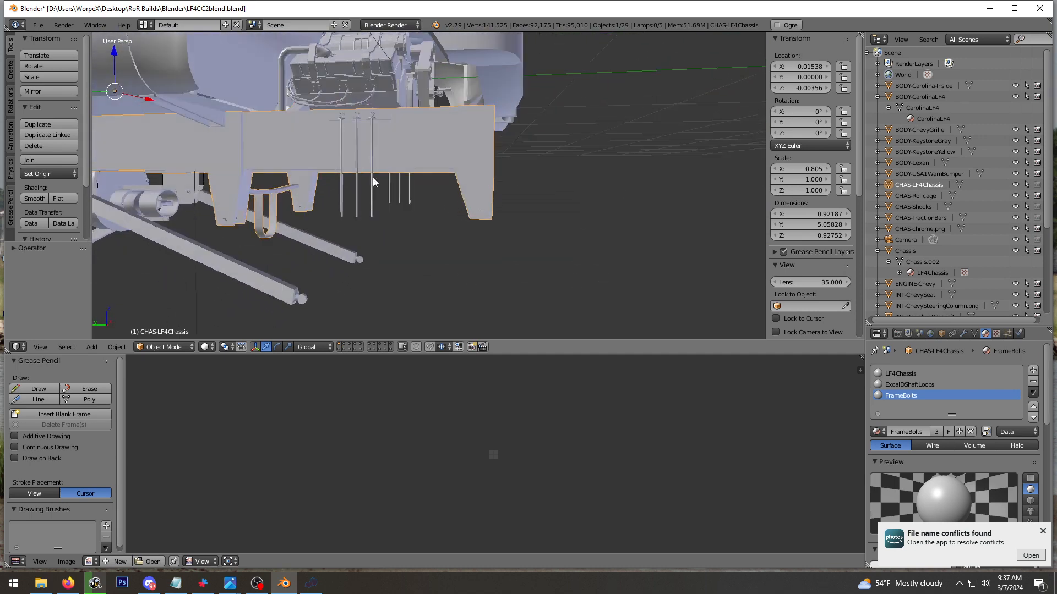
{"action": "middle_click_drag", "start_coordinate": [251, 160], "coordinate": [573, 124]}
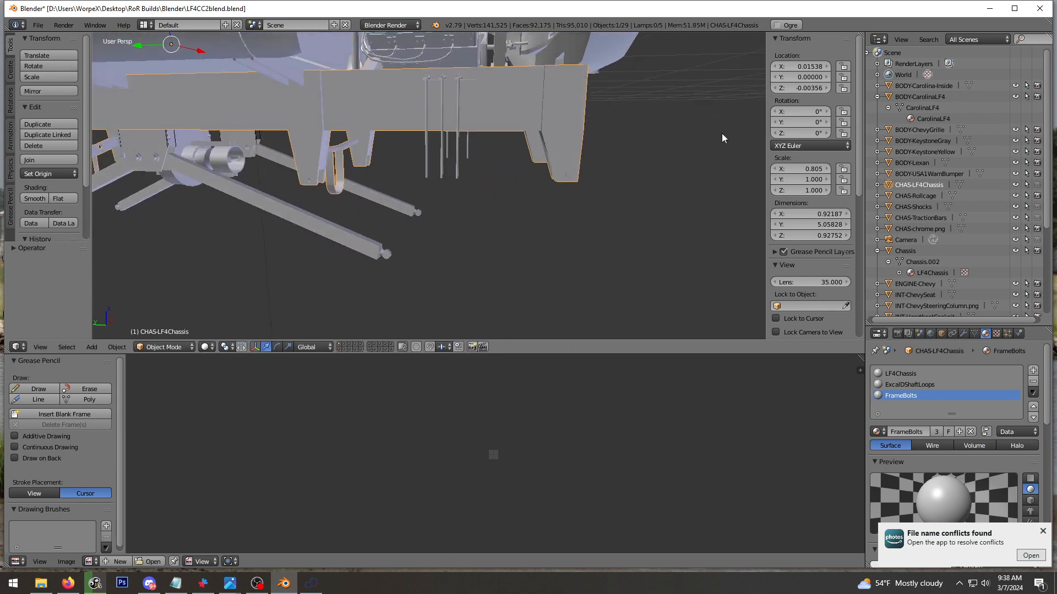
Expand CHAS-LF4Chassis in the outliner, enter Edit Mode on its mesh and deselect all geometry
{"action": "left_click", "coordinate": [877, 185]}
{"action": "left_click", "coordinate": [901, 197]}
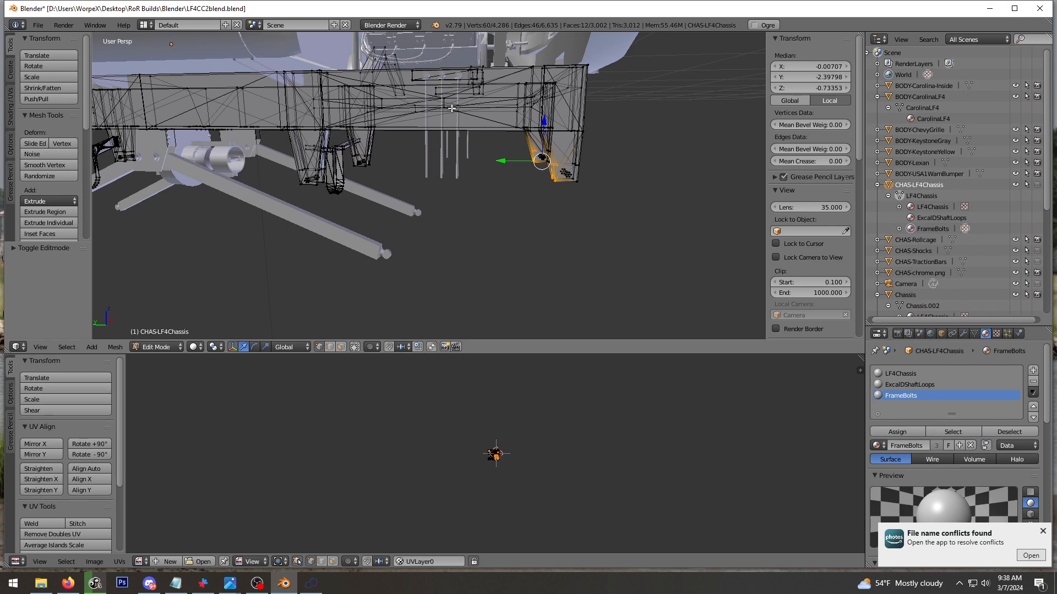
{"action": "key", "text": "a"}
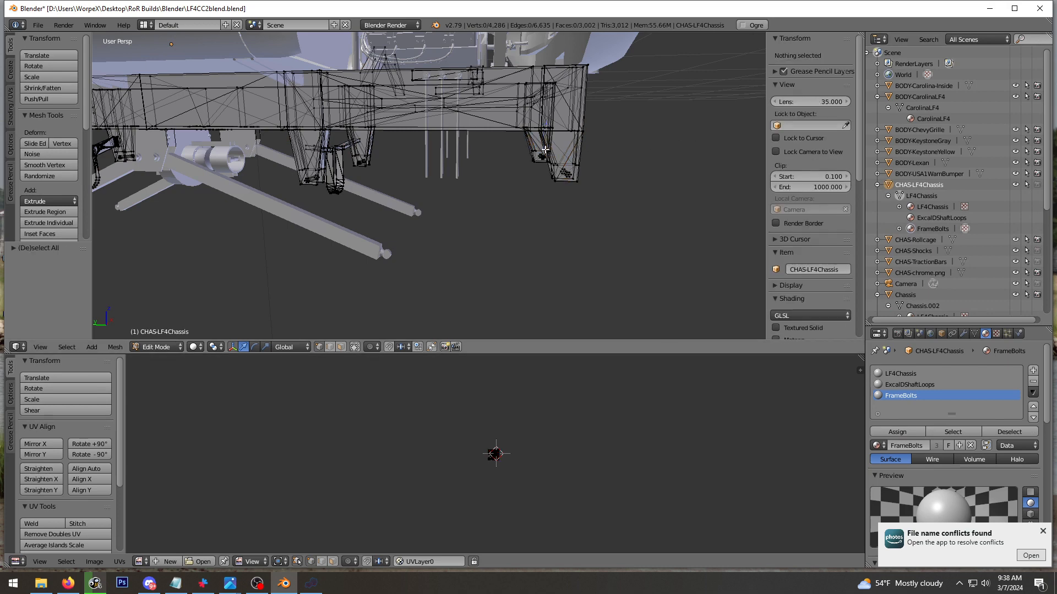
{"action": "key", "text": "a"}
{"action": "key", "text": "a"}
{"action": "key", "text": "shift+f"}
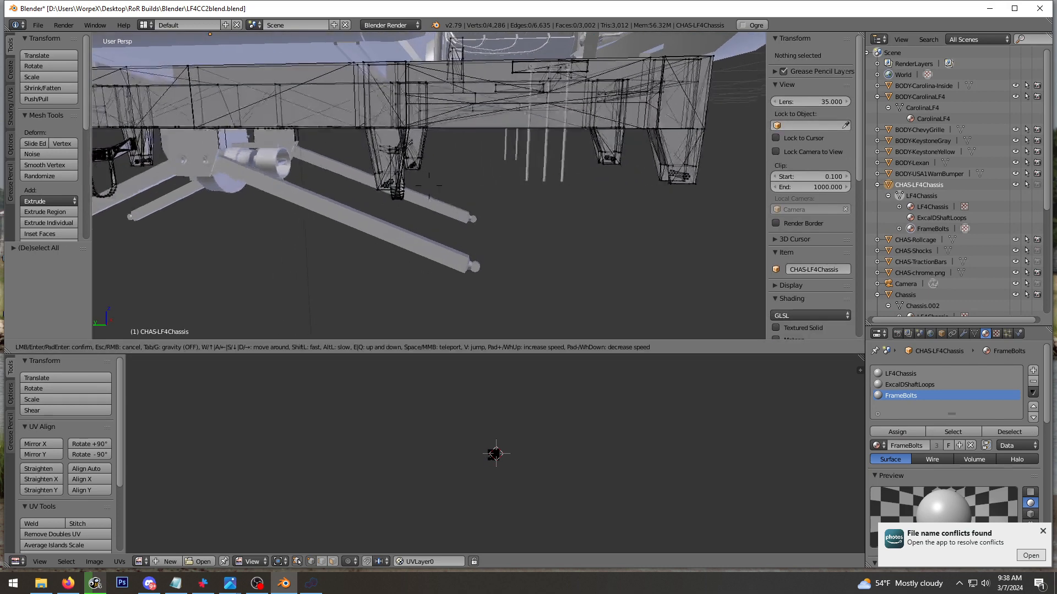
{"action": "left_click", "coordinate": [429, 186]}
{"action": "mouse_move", "coordinate": [453, 162]}
{"action": "middle_mouse_down"}
{"action": "mouse_move", "coordinate": [439, 150]}
{"action": "mouse_move", "coordinate": [475, 117]}
{"action": "mouse_move", "coordinate": [479, 137]}
{"action": "mouse_move", "coordinate": [448, 154]}
{"action": "middle_mouse_up"}
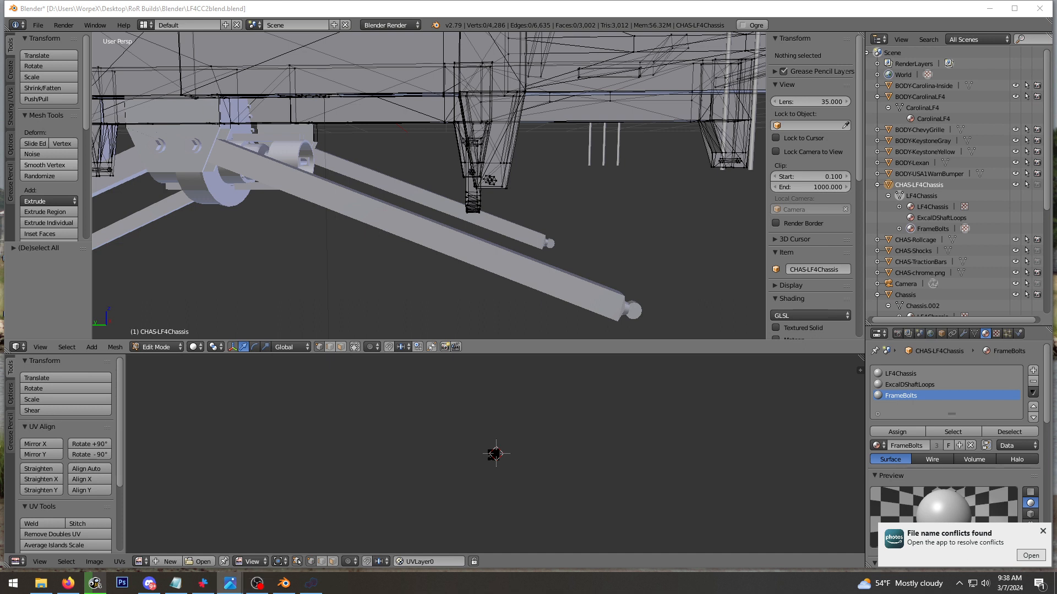
Enlarge the reference photo ccr209c1.jpg and examine the real truck's frame and link bars, then put it aside
{"action": "left_click_drag", "start_coordinate": [1056, 165], "coordinate": [228, 112]}
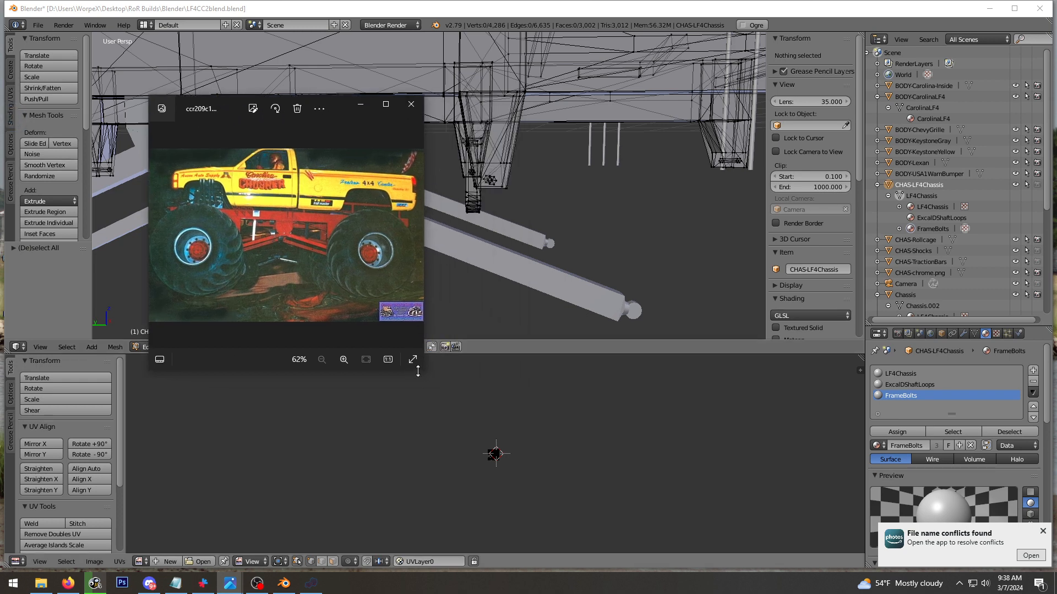
{"action": "left_click_drag", "start_coordinate": [423, 373], "coordinate": [583, 508]}
{"action": "scroll", "coordinate": [404, 342], "scroll_direction": "up", "scroll_amount": 5}
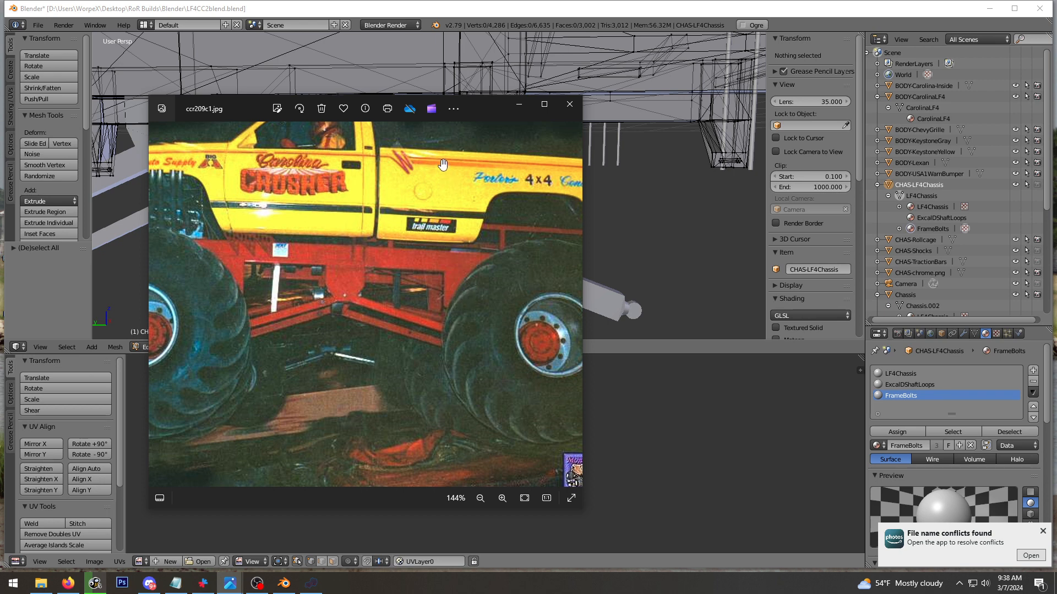
{"action": "left_click_drag", "start_coordinate": [475, 106], "coordinate": [0, 138]}
Examine the chassis frame's hanging brackets and link bars from the side and toward the frame's end
{"action": "middle_click_drag", "start_coordinate": [541, 228], "coordinate": [542, 138]}
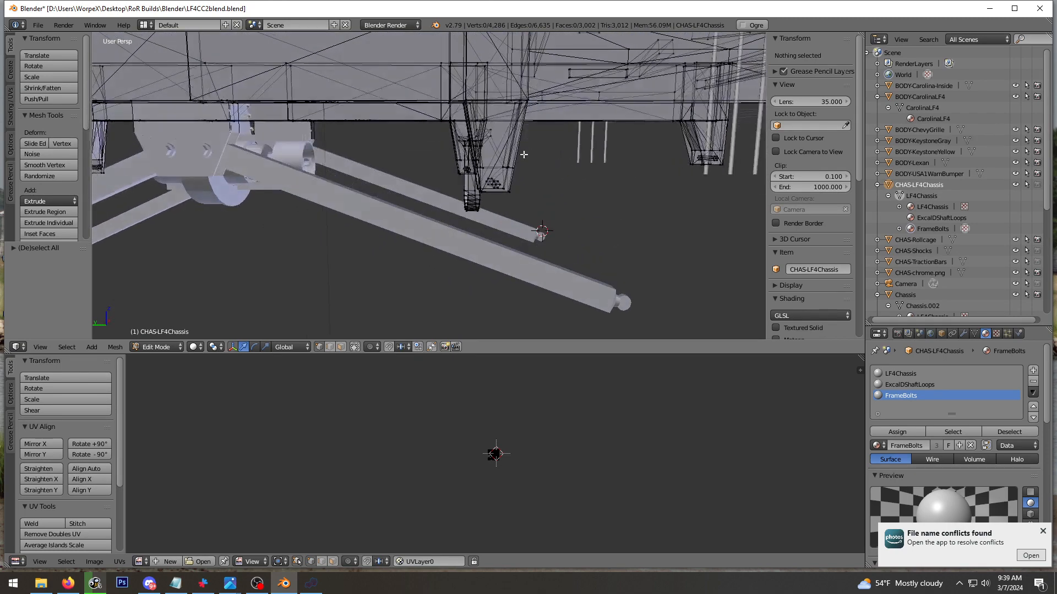
{"action": "key", "text": "shift+f"}
{"action": "key", "text": "d"}
{"action": "key", "text": "a"}
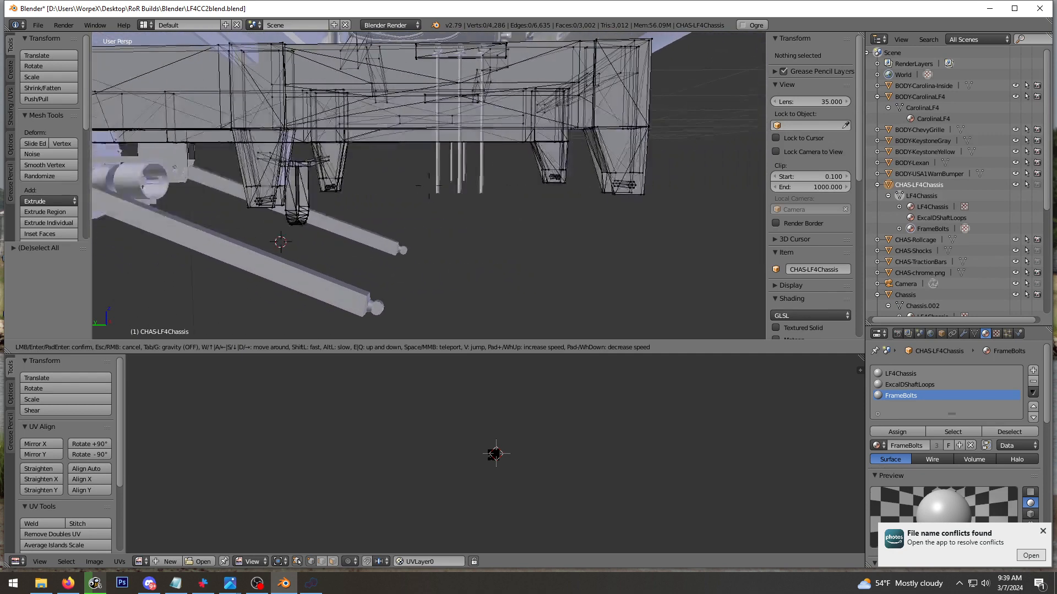
{"action": "left_click", "coordinate": [429, 186]}
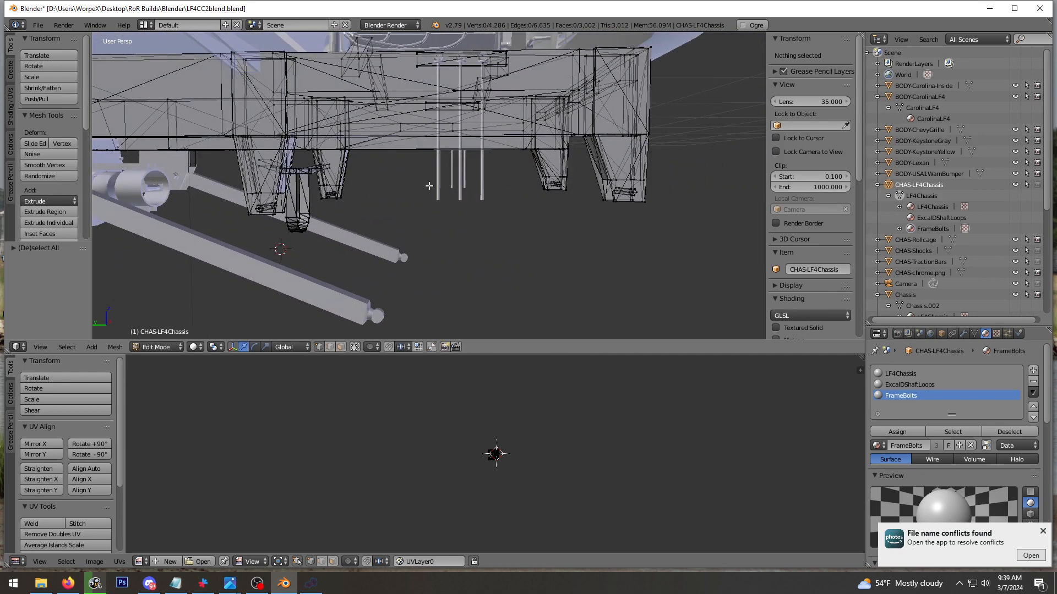
Enlarge the reference photo ccr2205a7.jpg, examine the real truck's frame and link bars up close, and move the photo aside
{"action": "key", "text": "alt+Tab"}
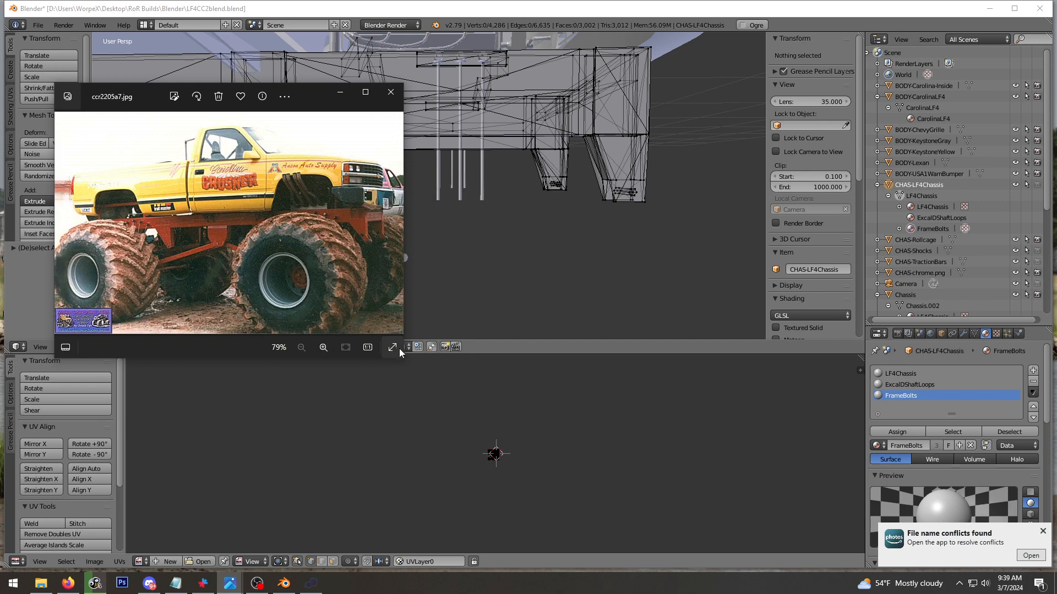
{"action": "left_click_drag", "start_coordinate": [401, 358], "coordinate": [618, 484]}
{"action": "scroll", "coordinate": [258, 308], "scroll_direction": "up", "scroll_amount": 5}
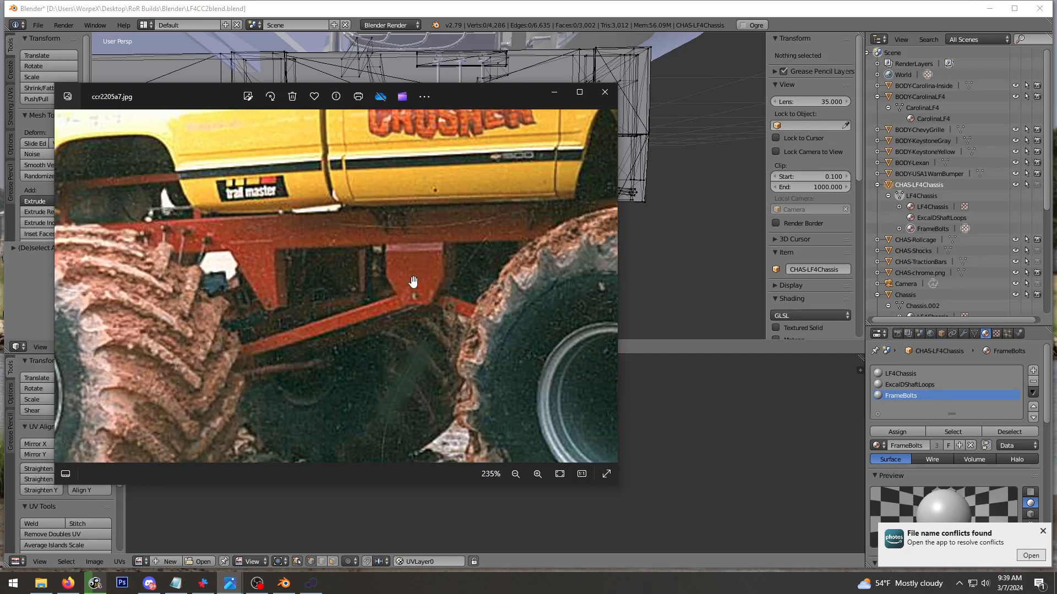
{"action": "left_click_drag", "start_coordinate": [447, 105], "coordinate": [0, 141]}
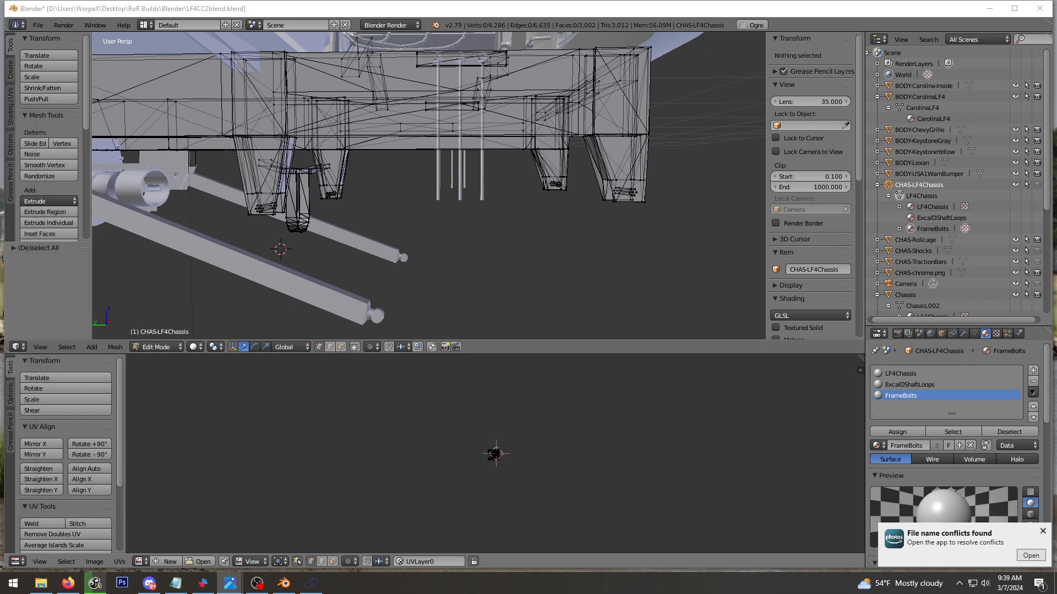
Compare the model's center link-bar mount with the reference photo ccr2205a7.jpg and put the photo away
{"action": "middle_click_drag", "start_coordinate": [314, 199], "coordinate": [335, 189]}
{"action": "key", "text": "shift+f"}
{"action": "key", "text": "w"}
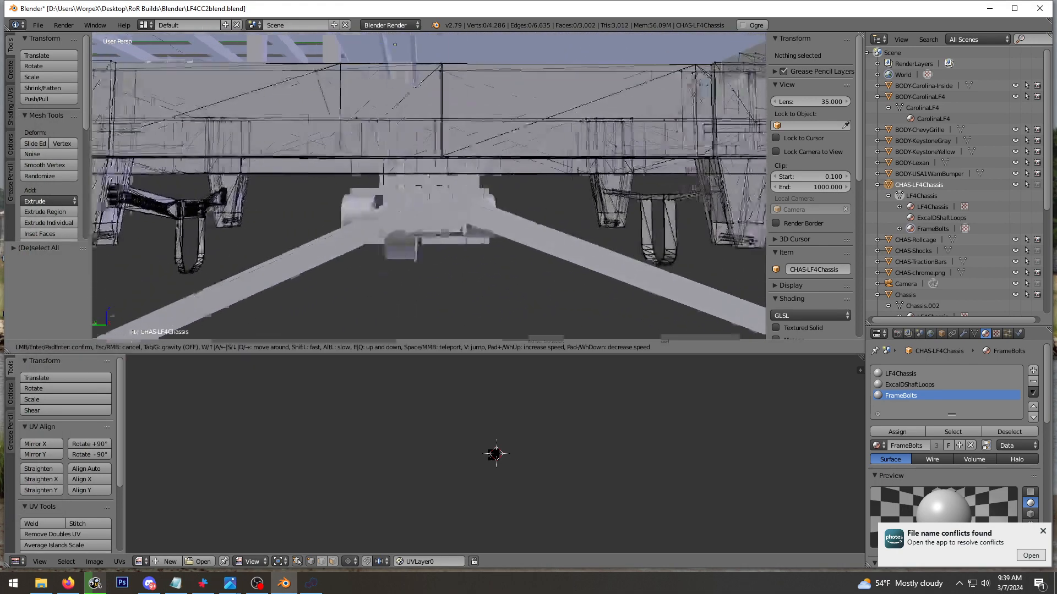
{"action": "left_click", "coordinate": [429, 186]}
{"action": "middle_click_drag", "start_coordinate": [429, 186], "coordinate": [343, 193]}
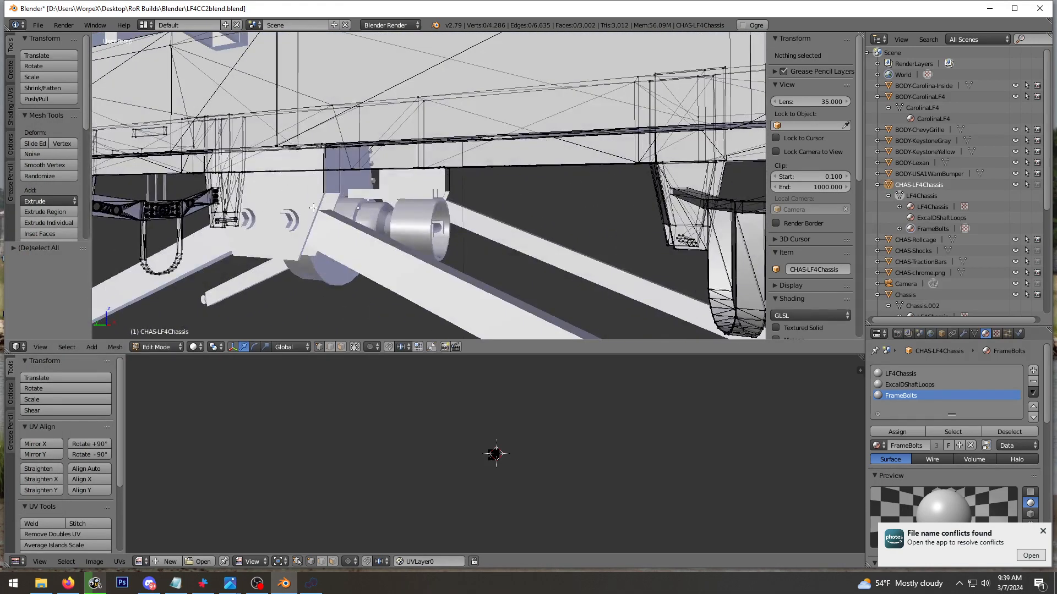
{"action": "left_click_drag", "start_coordinate": [0, 141], "coordinate": [458, 93]}
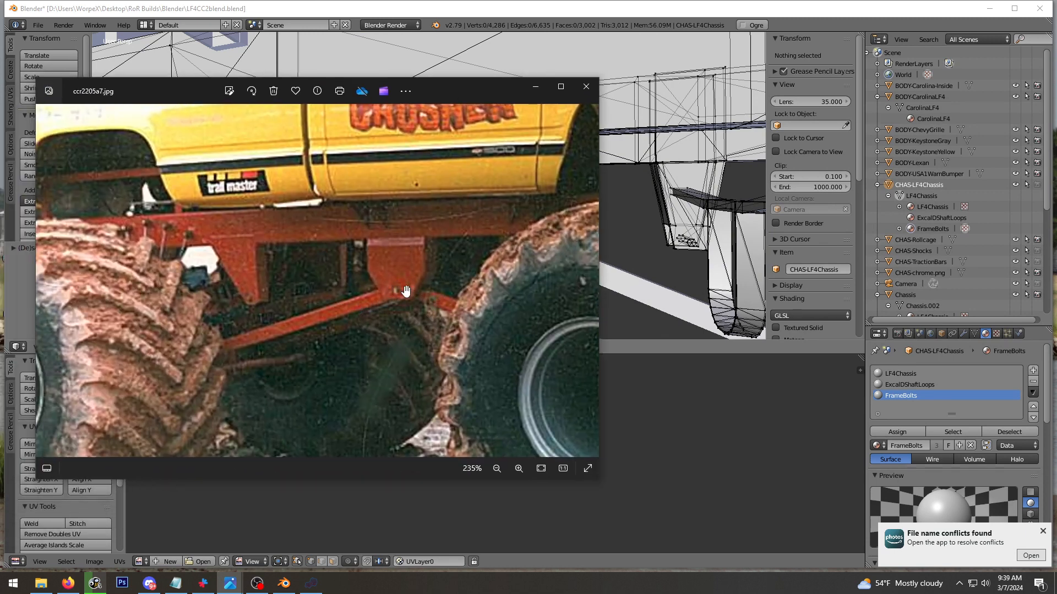
{"action": "left_click", "coordinate": [535, 87]}
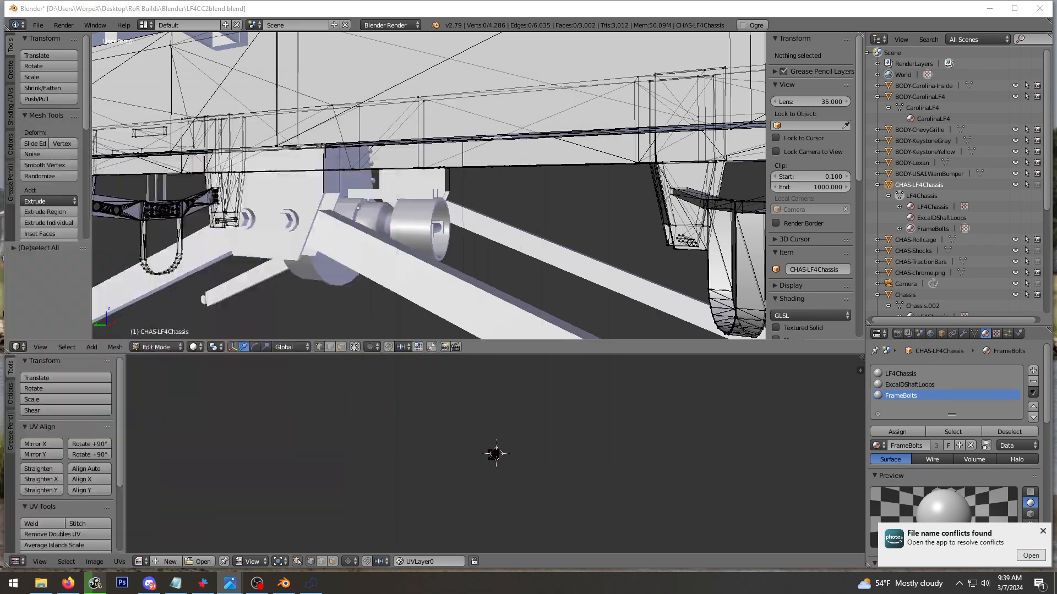
Examine the chassis frame from the side and up close at its front end under the bumper
{"action": "middle_click_drag", "start_coordinate": [195, 181], "coordinate": [314, 209]}
{"action": "key", "text": "shift+f"}
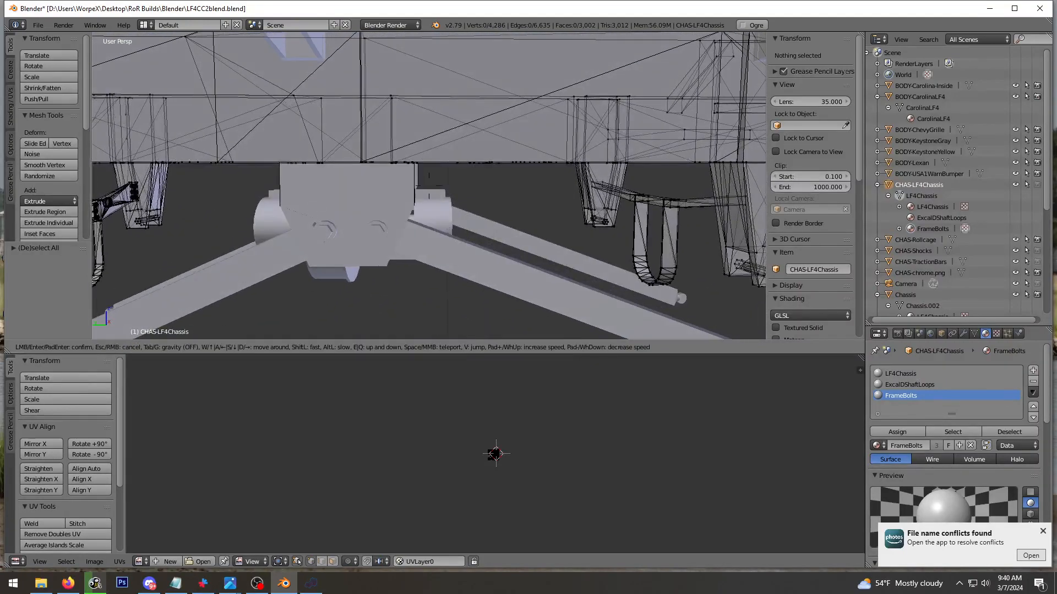
{"action": "key", "text": "s"}
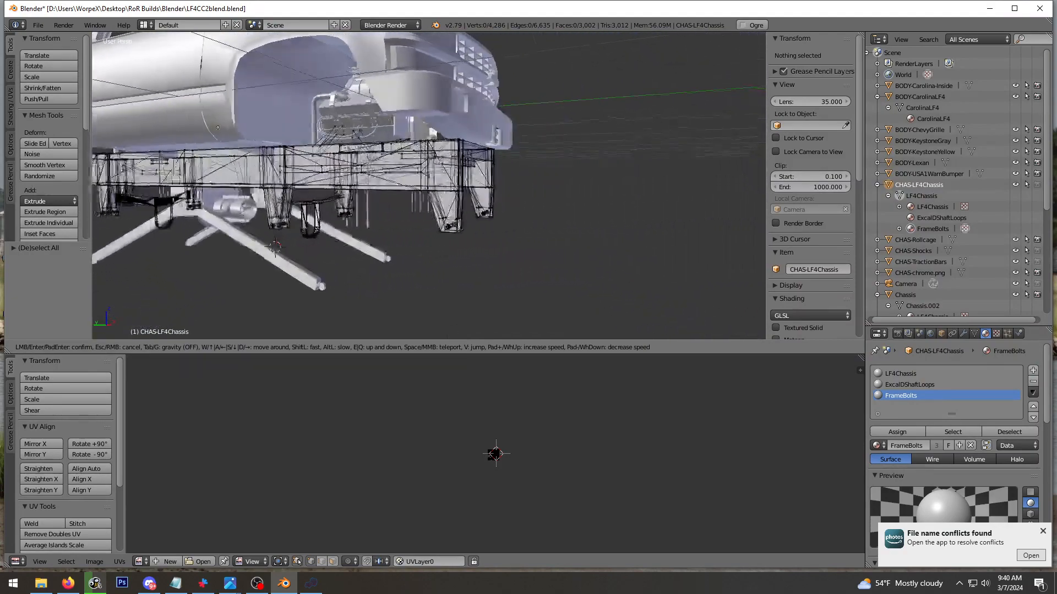
{"action": "key", "text": "d"}
{"action": "key", "text": "w"}
{"action": "left_click", "coordinate": [429, 186]}
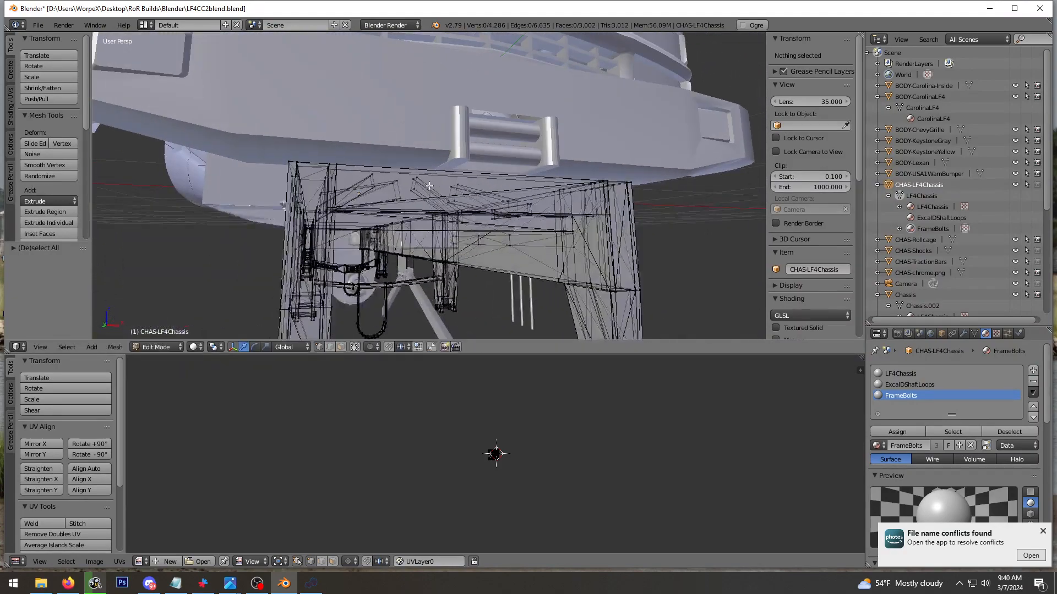
{"action": "middle_click_drag", "start_coordinate": [644, 204], "coordinate": [622, 207]}
{"action": "key", "text": "shift+f"}
{"action": "key", "text": "d"}
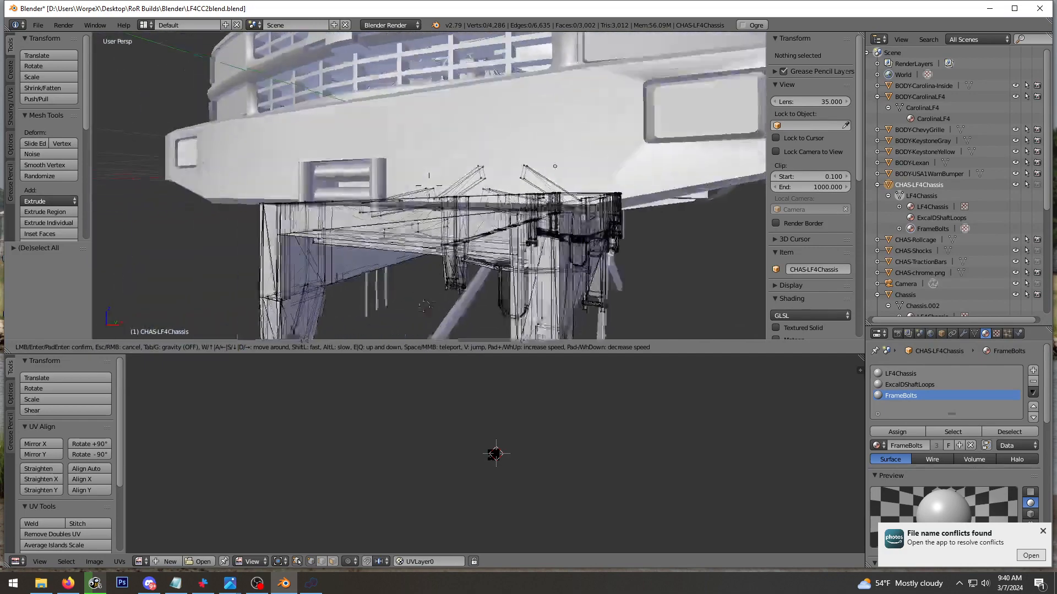
{"action": "key", "text": "w"}
{"action": "left_click", "coordinate": [430, 186]}
Compare the front of the model's frame with the reference photo ccr2205a6.jpg, zooming in on the real truck's front brackets
{"action": "key", "text": "alt+Tab"}
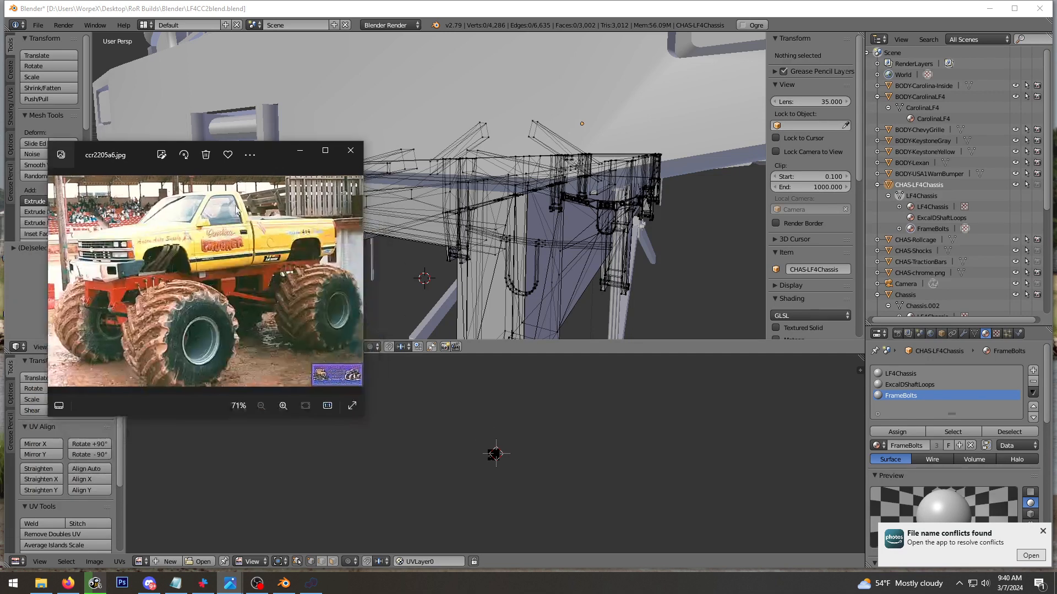
{"action": "scroll", "coordinate": [128, 295], "scroll_direction": "up", "scroll_amount": 3}
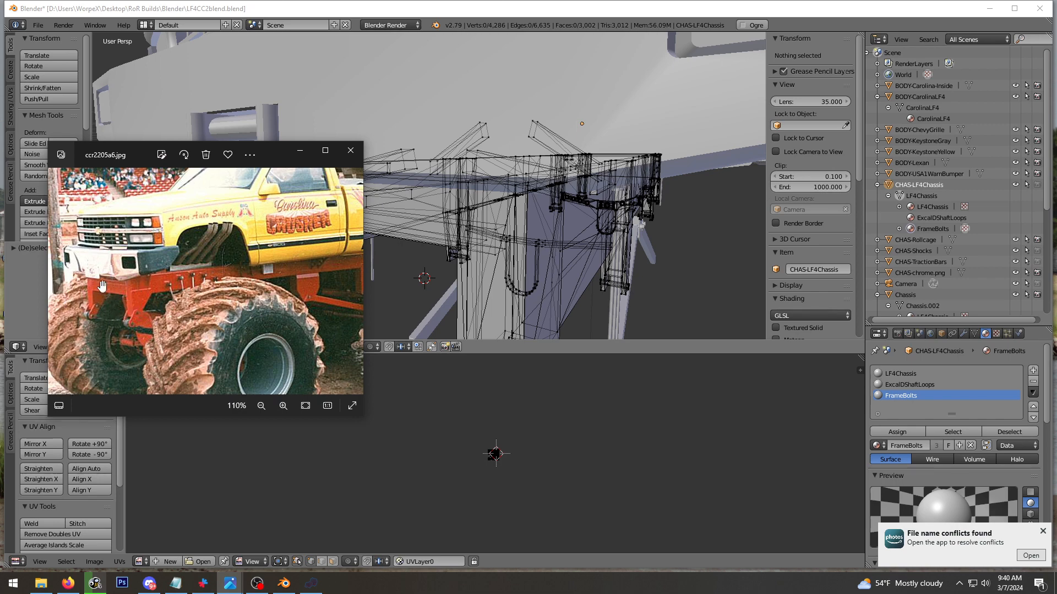
{"action": "key", "text": "alt+Tab"}
{"action": "middle_click_drag", "start_coordinate": [429, 220], "coordinate": [506, 220]}
{"action": "key", "text": "shift+f"}
{"action": "key", "text": "s"}
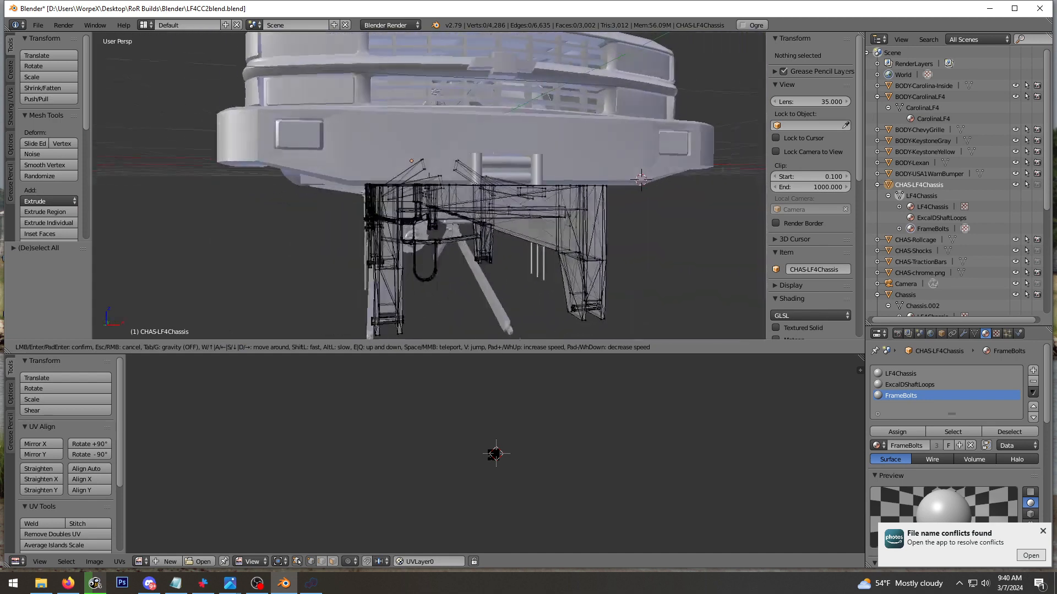
{"action": "key", "text": "Return"}
{"action": "mouse_move", "coordinate": [231, 588]}
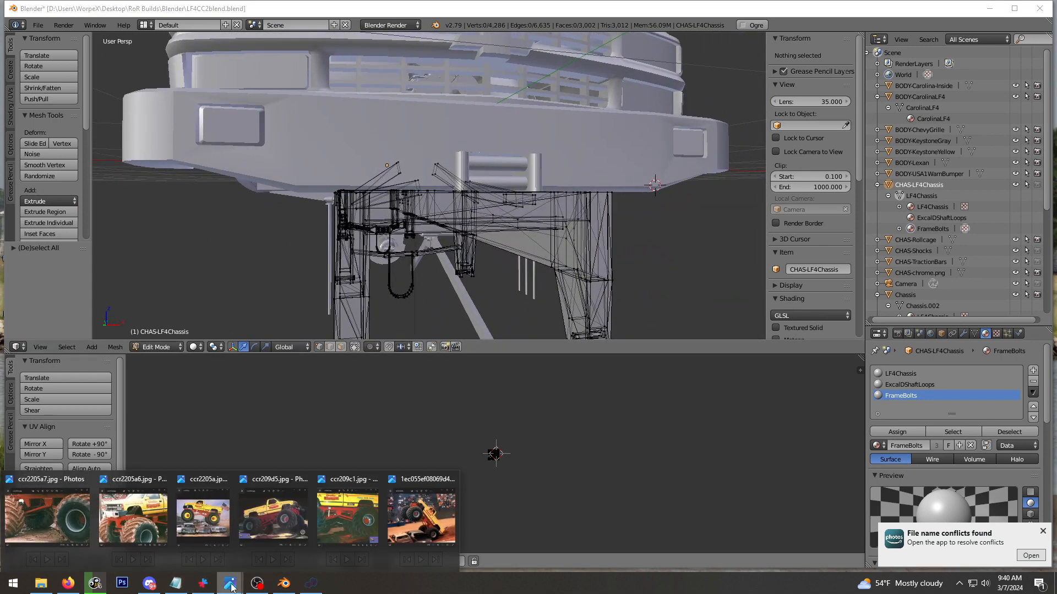
{"action": "left_click", "coordinate": [132, 515]}
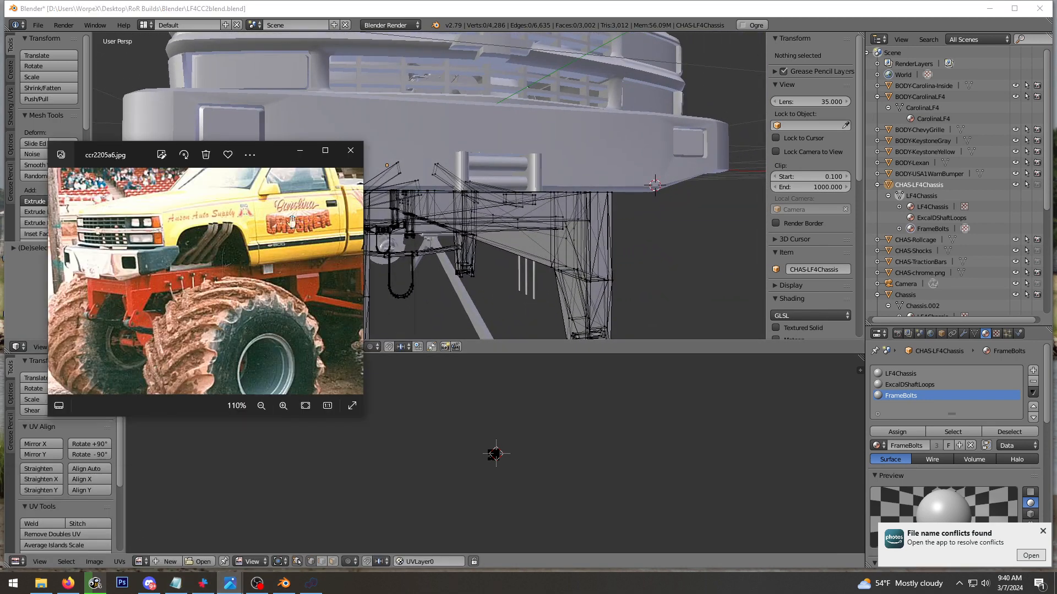
{"action": "key", "text": "alt+Tab"}
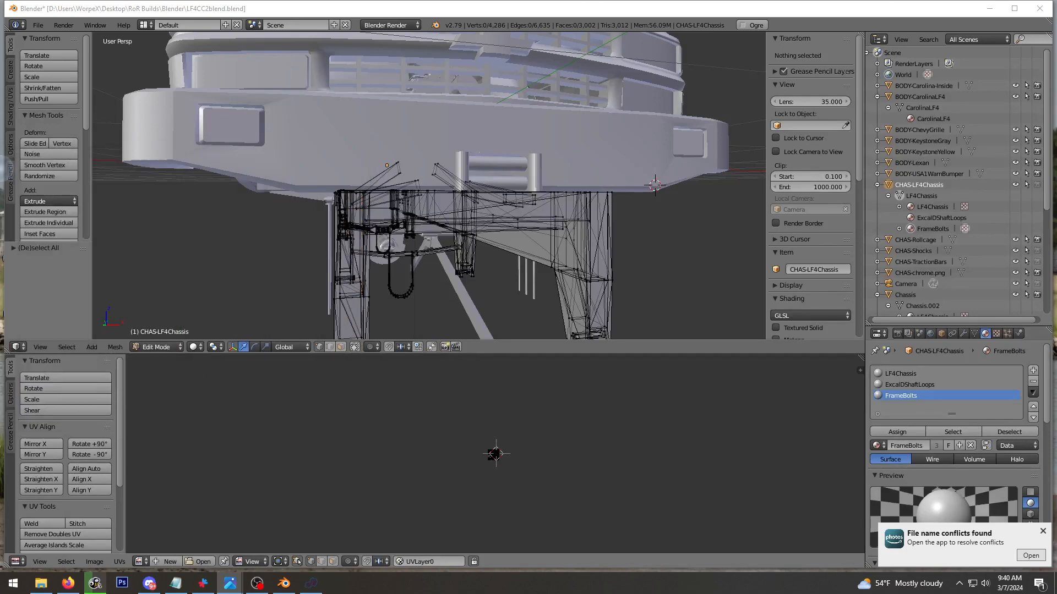
Examine the front crossmember between the two frame rails up close
{"action": "left_click", "coordinate": [535, 246]}
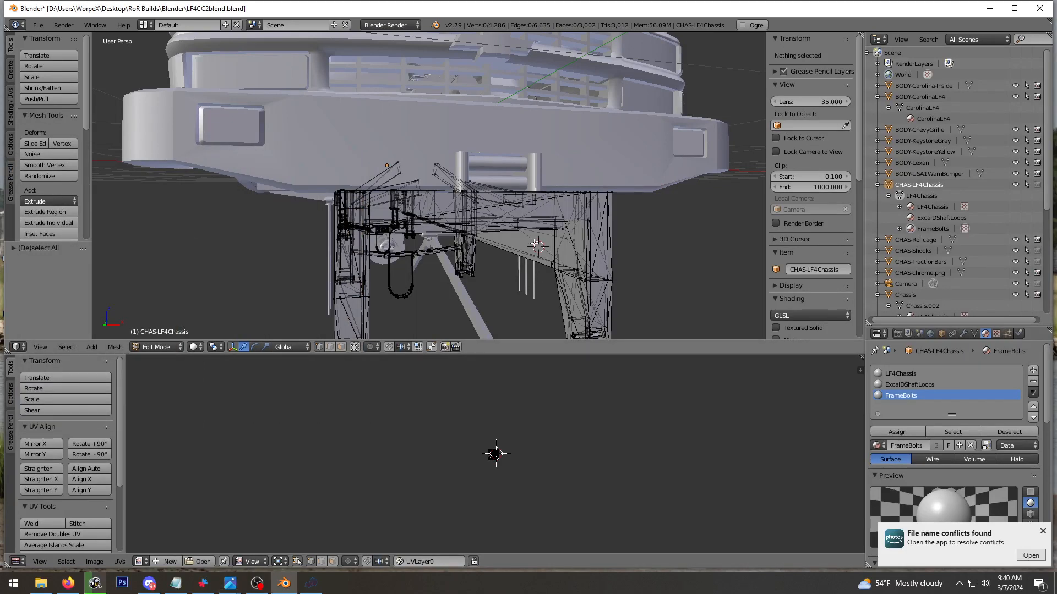
{"action": "middle_click_drag", "start_coordinate": [532, 243], "coordinate": [475, 246]}
{"action": "key", "text": "shift+f"}
{"action": "key", "text": "d"}
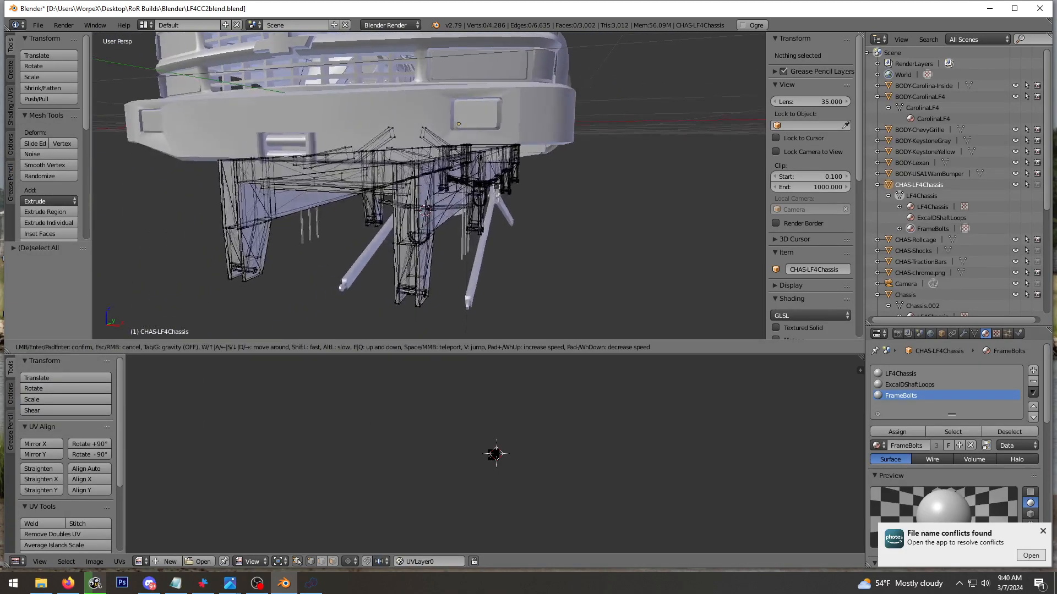
{"action": "key", "text": "w"}
{"action": "left_click", "coordinate": [429, 186]}
{"action": "key", "text": "a"}
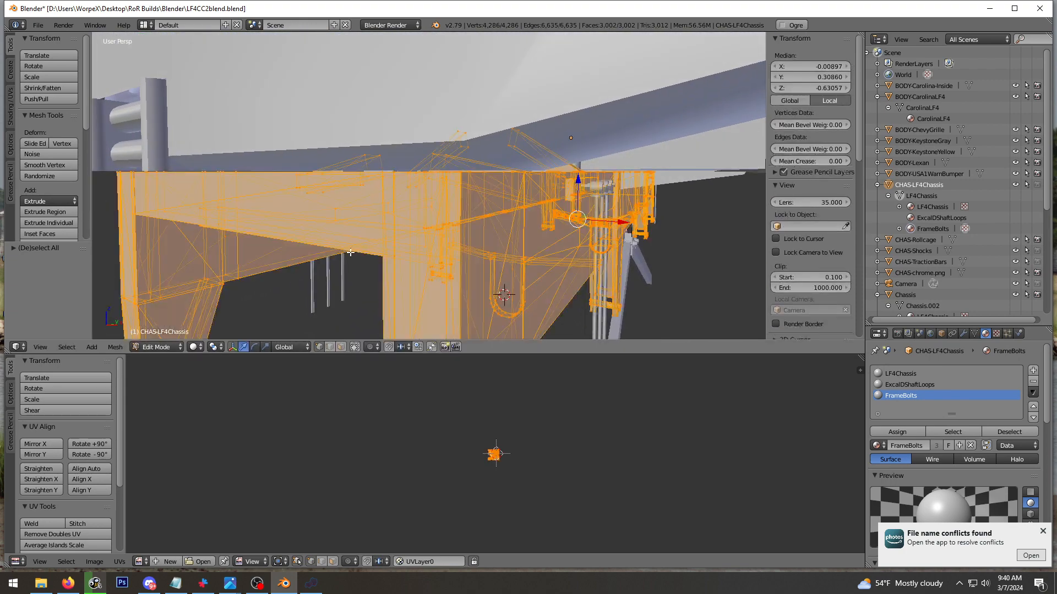
{"action": "key", "text": "a"}
{"action": "mouse_move", "coordinate": [372, 253]}
{"action": "middle_mouse_down"}
{"action": "mouse_move", "coordinate": [405, 277]}
{"action": "mouse_move", "coordinate": [363, 259]}
{"action": "middle_mouse_up"}
{"action": "left_click", "coordinate": [330, 348]}
{"action": "key", "text": "shift+f"}
{"action": "key", "text": "s"}
{"action": "left_click", "coordinate": [429, 186]}
{"action": "mouse_move", "coordinate": [440, 161]}
{"action": "middle_mouse_down"}
{"action": "mouse_move", "coordinate": [456, 170]}
{"action": "mouse_move", "coordinate": [446, 178]}
{"action": "middle_mouse_up"}
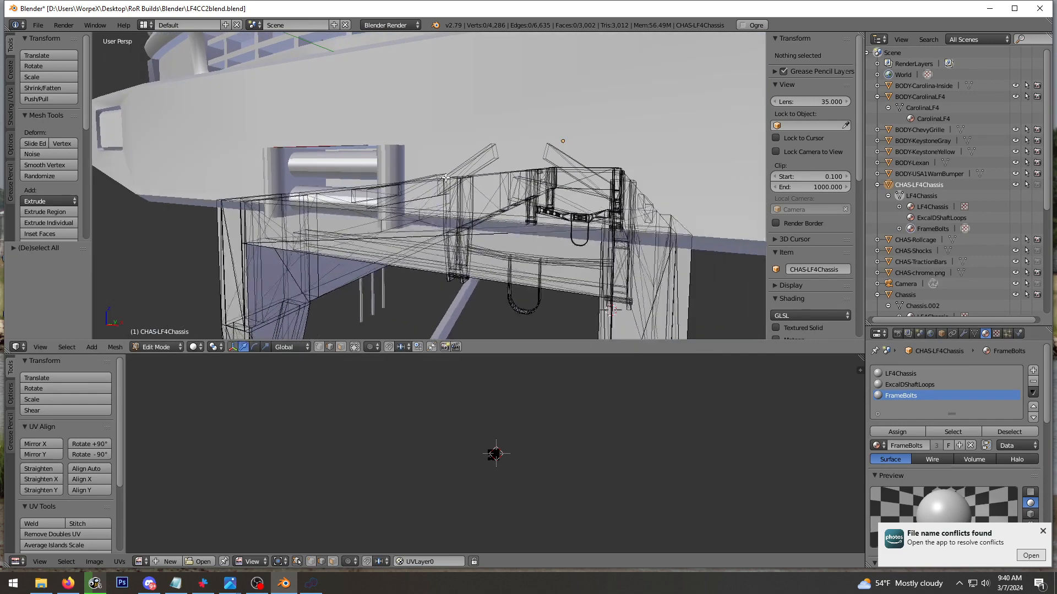
{"action": "left_click", "coordinate": [321, 348]}
Select the lower vertices at one end of the front crossmember
{"action": "middle_click_drag", "start_coordinate": [385, 242], "coordinate": [407, 234]}
{"action": "key", "text": "shift+f"}
{"action": "key", "text": "a"}
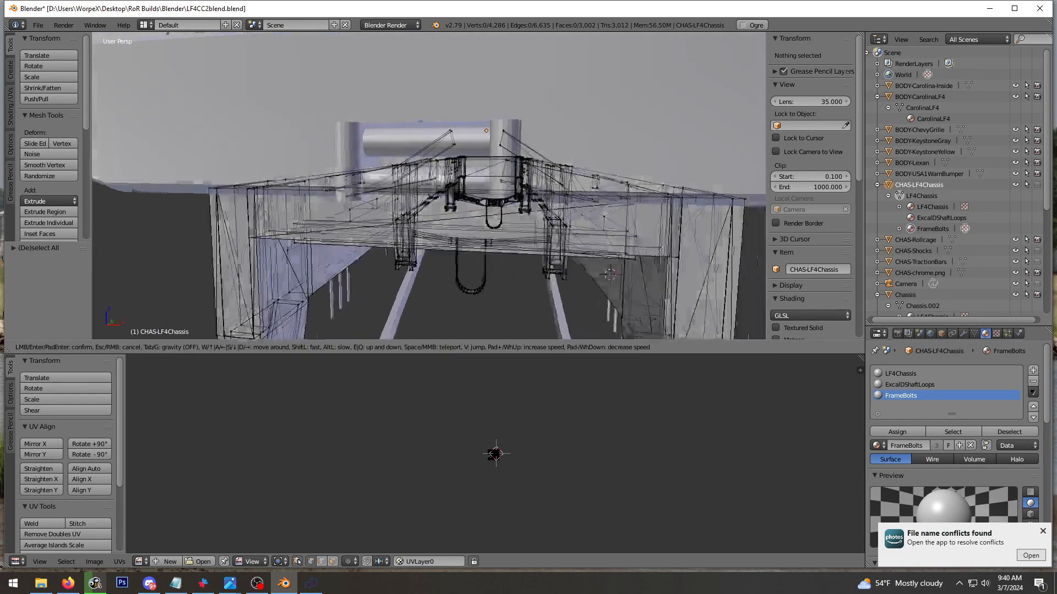
{"action": "key", "text": "w"}
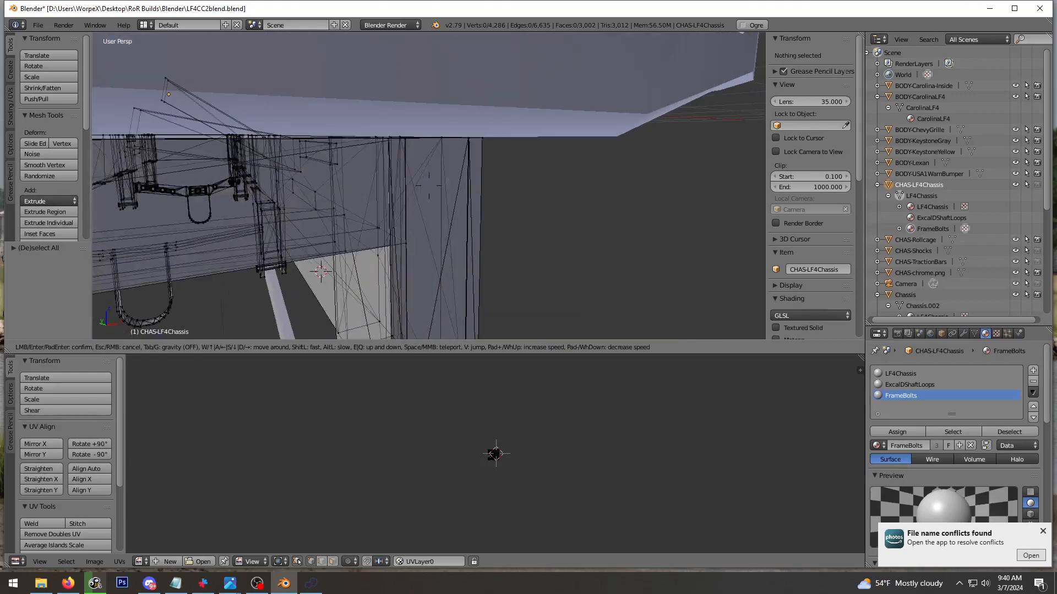
{"action": "left_click", "coordinate": [428, 186]}
{"action": "key", "text": "b"}
{"action": "left_click_drag", "start_coordinate": [412, 249], "coordinate": [396, 234]}
{"action": "middle_click_drag", "start_coordinate": [396, 226], "coordinate": [313, 215]}
{"action": "left_click", "coordinate": [369, 227]}
{"action": "right_click", "coordinate": [369, 226]}
Add the lower vertices at the opposite end of the front crossmember to the selection
{"action": "key", "text": "shift+f"}
{"action": "key", "text": "a"}
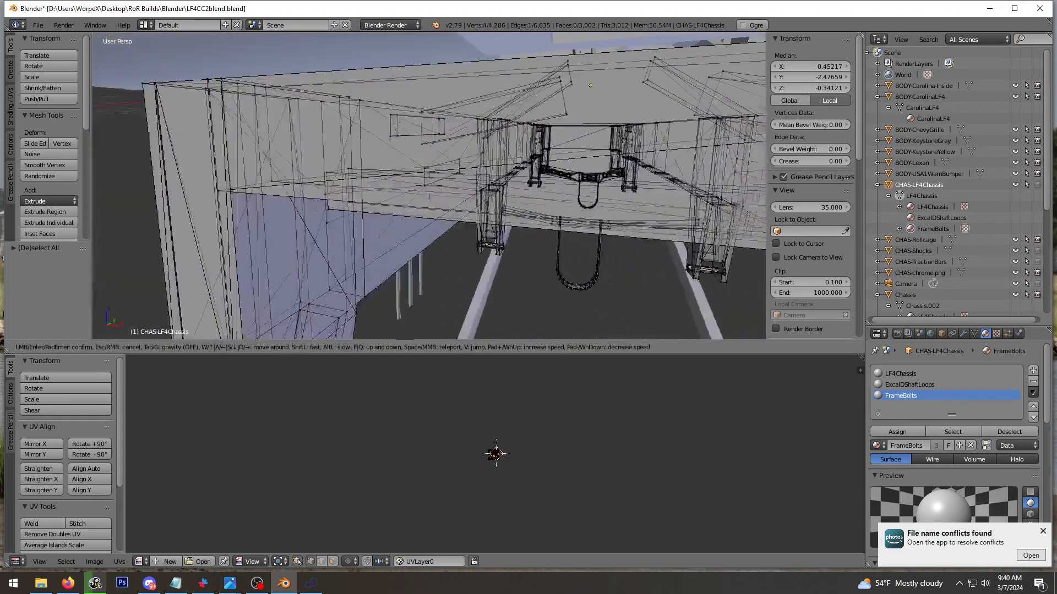
{"action": "left_click", "coordinate": [429, 186]}
{"action": "left_click", "coordinate": [225, 192]}
{"action": "right_click", "coordinate": [266, 175]}
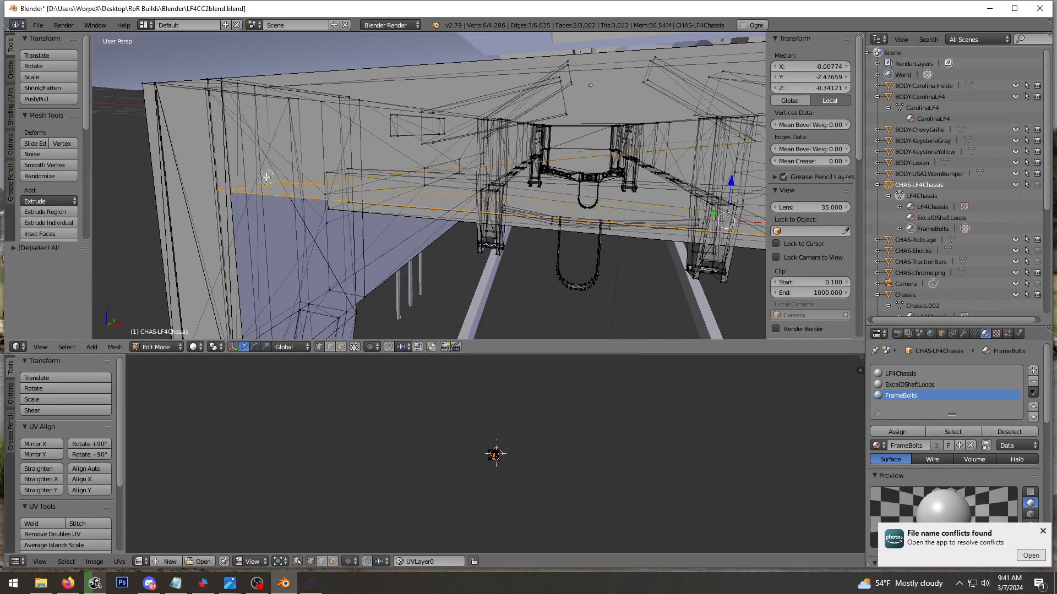
Lower the front crossmember's bottom edge along Z to a median of about -0.396
{"action": "mouse_move", "coordinate": [348, 163]}
{"action": "middle_mouse_down"}
{"action": "mouse_move", "coordinate": [340, 189]}
{"action": "mouse_move", "coordinate": [363, 168]}
{"action": "middle_mouse_up"}
{"action": "key", "text": "shift+f"}
{"action": "key", "text": "s"}
{"action": "left_click", "coordinate": [429, 186]}
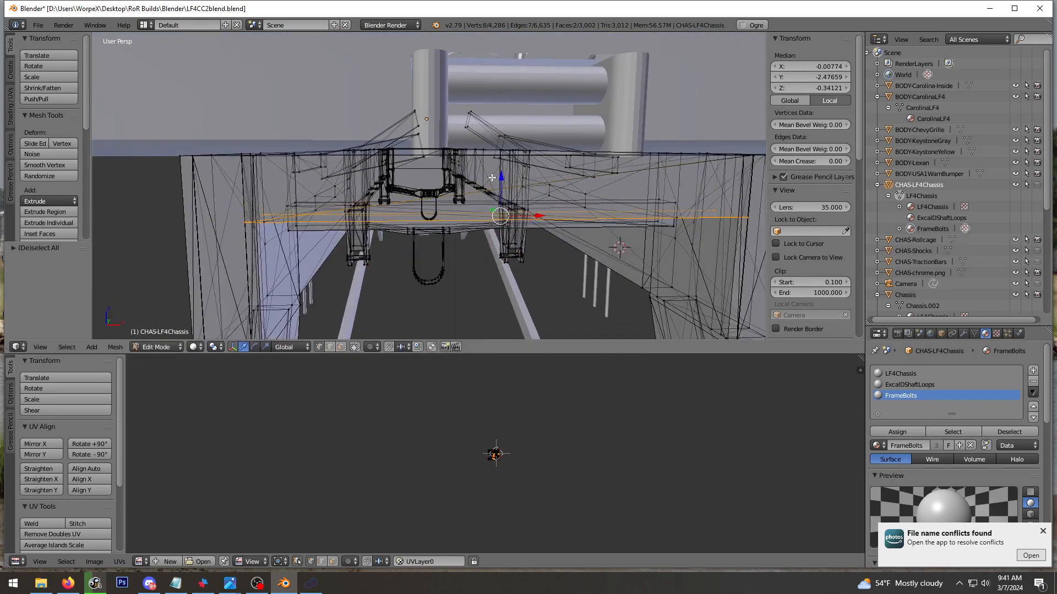
{"action": "left_click_drag", "start_coordinate": [491, 177], "coordinate": [498, 212]}
Extend the selection to all geometry linked to the front crossmember's bottom edge
{"action": "middle_click_drag", "start_coordinate": [498, 212], "coordinate": [498, 215]}
{"action": "key", "text": "shift+f"}
{"action": "key", "text": "s"}
{"action": "key", "text": "a"}
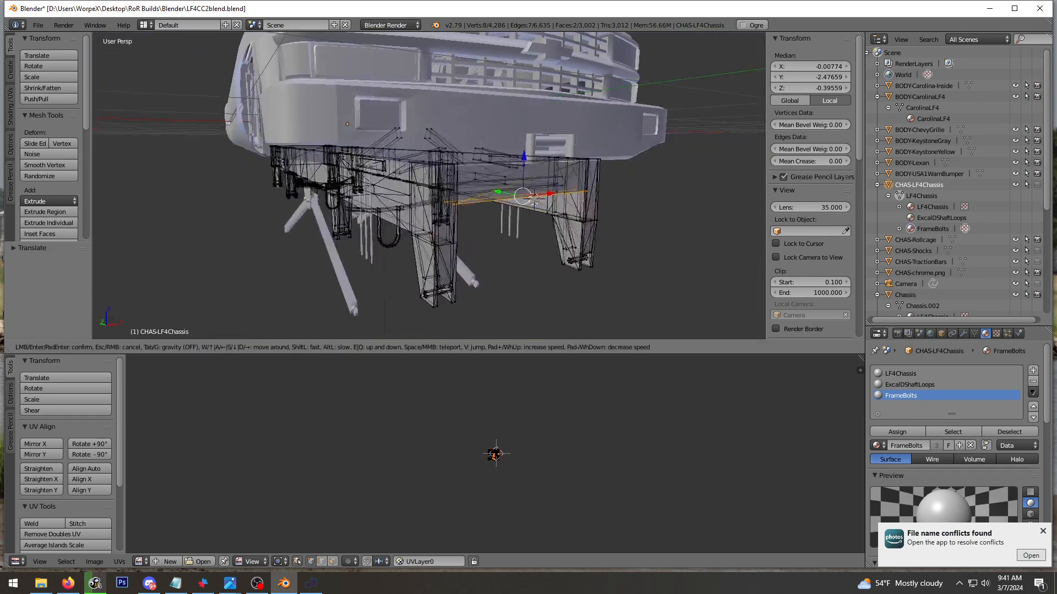
{"action": "key", "text": "d"}
{"action": "key", "text": "w"}
{"action": "left_click", "coordinate": [283, 221]}
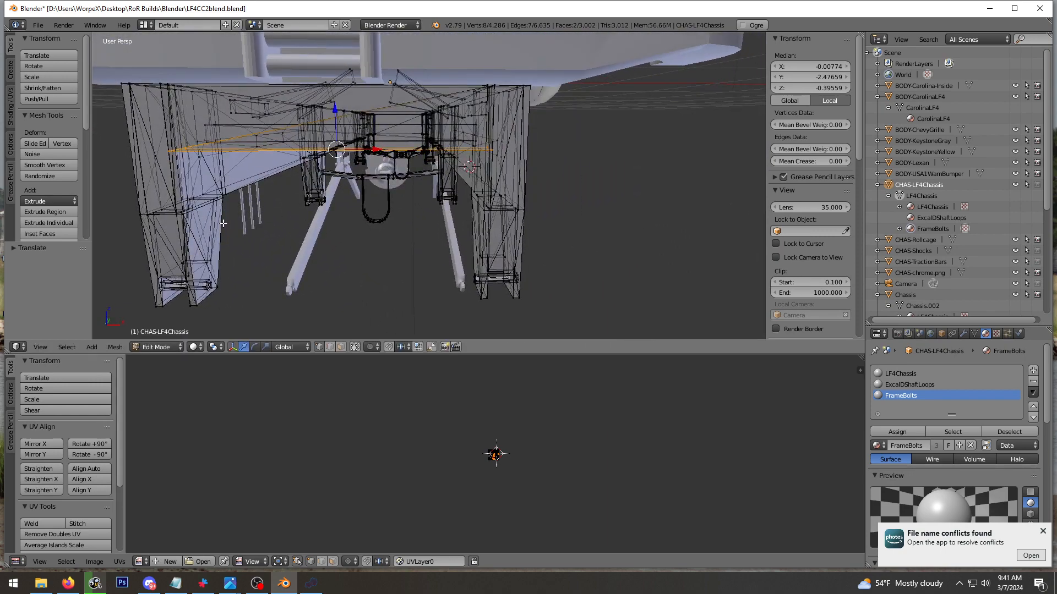
{"action": "middle_click_drag", "start_coordinate": [332, 179], "coordinate": [308, 179]}
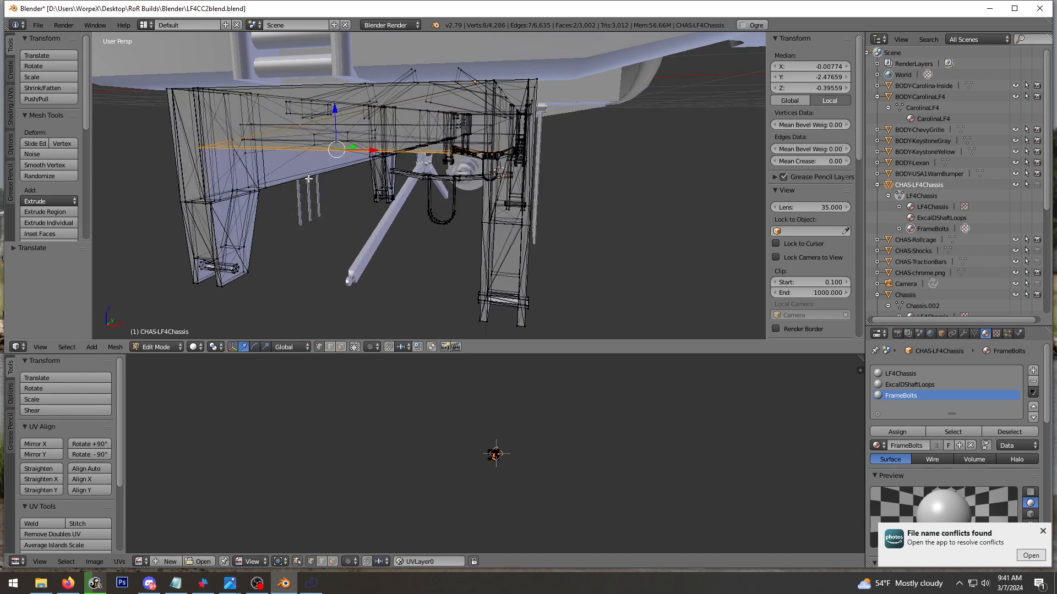
{"action": "key", "text": "ctrl+l"}
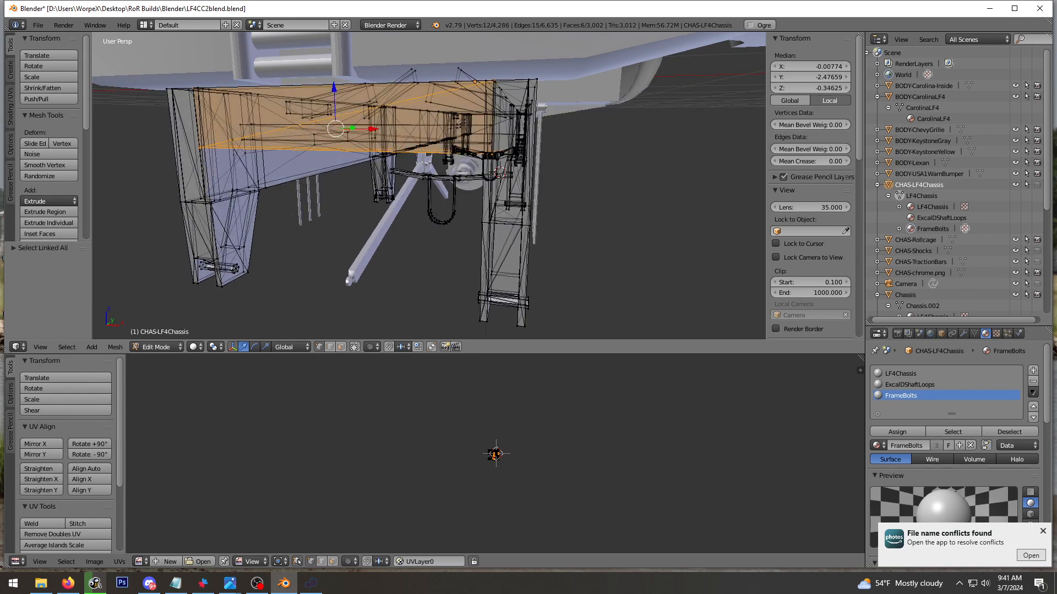
Bring up the reference photo ccr2205a6.jpg and zoom in on the real truck's front crossmember and brackets
{"action": "key", "text": "alt+Tab"}
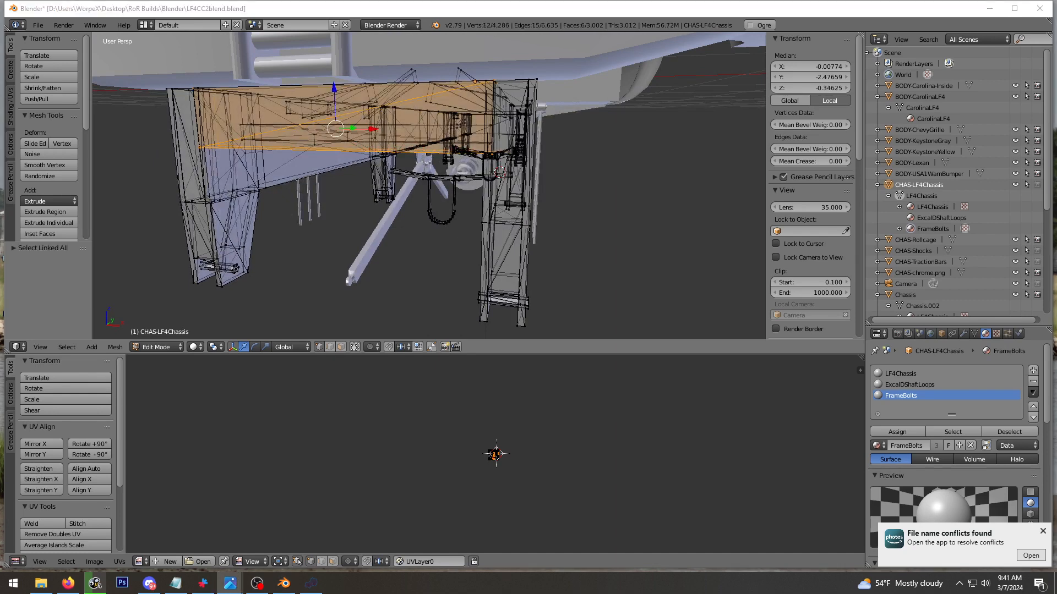
{"action": "left_click_drag", "start_coordinate": [0, 127], "coordinate": [280, 136]}
{"action": "scroll", "coordinate": [123, 286], "scroll_direction": "up", "scroll_amount": 4}
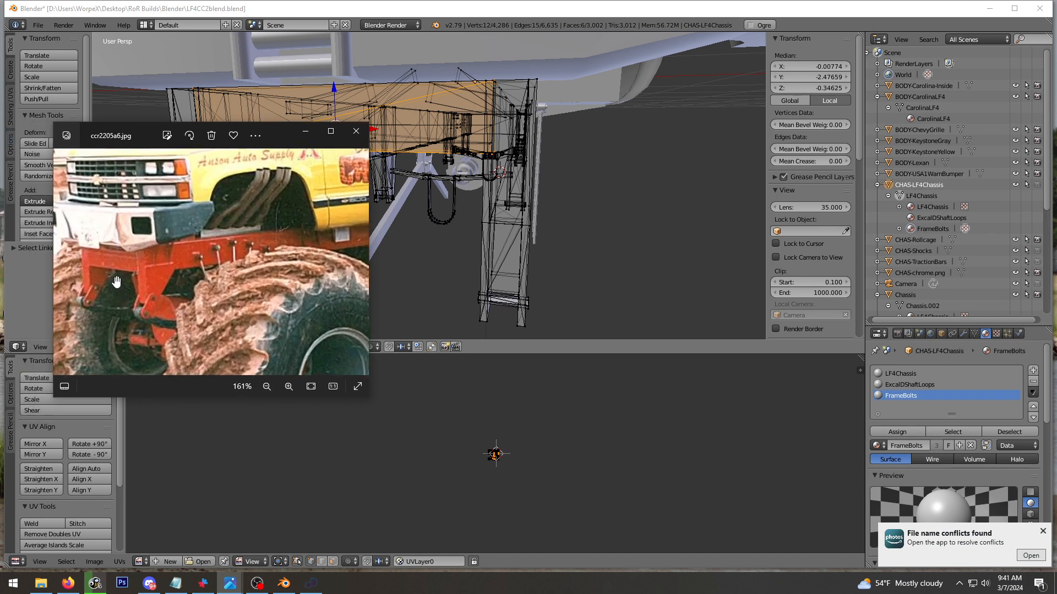
Zoom in on the front crossmember in the reference photos ccr2205a6.jpg and ccr209d5.jpg, then return to the model
{"action": "scroll", "coordinate": [116, 282], "scroll_direction": "up", "scroll_amount": 3}
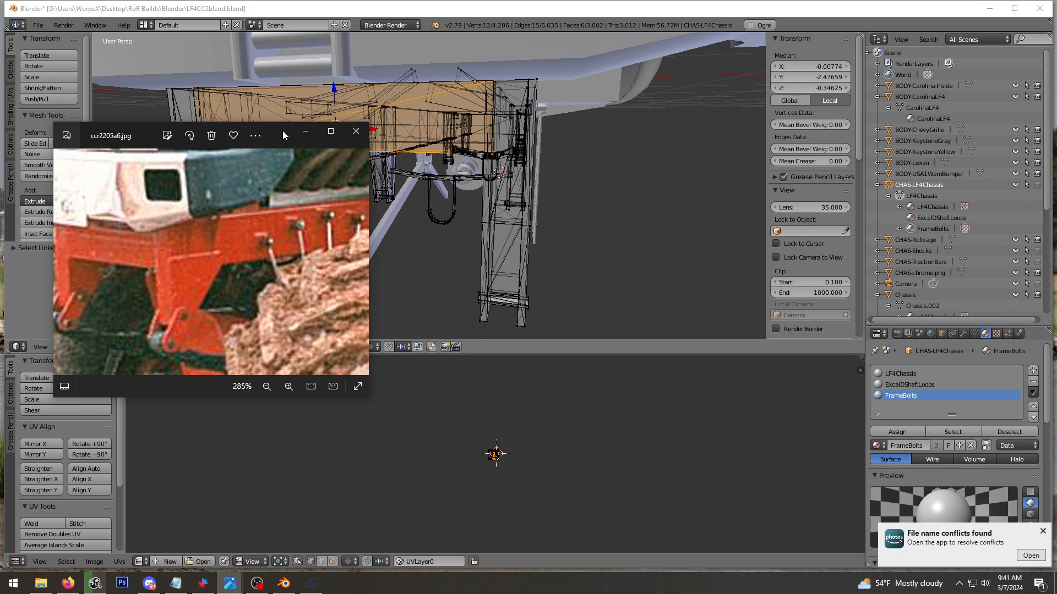
{"action": "left_click", "coordinate": [305, 131]}
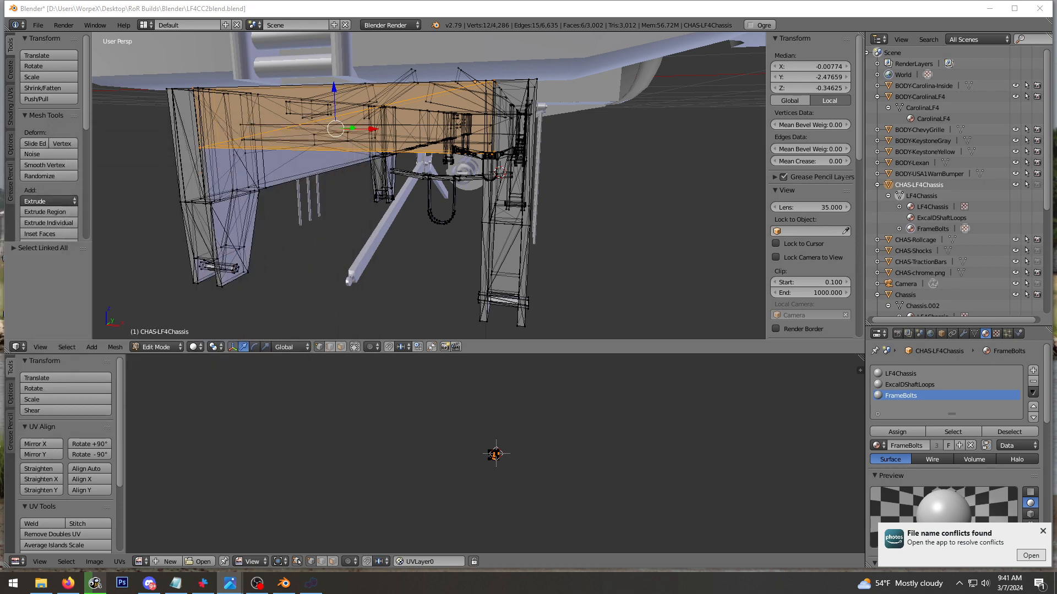
{"action": "left_click_drag", "start_coordinate": [0, 220], "coordinate": [288, 174]}
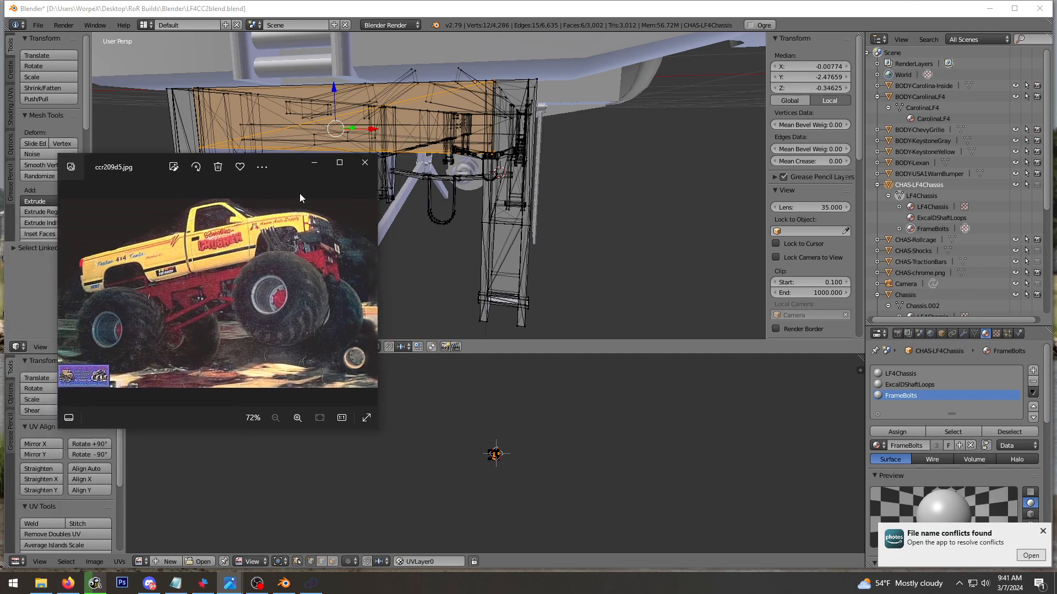
{"action": "scroll", "coordinate": [342, 242], "scroll_direction": "up", "scroll_amount": 6}
{"action": "left_click_drag", "start_coordinate": [321, 260], "coordinate": [238, 297]}
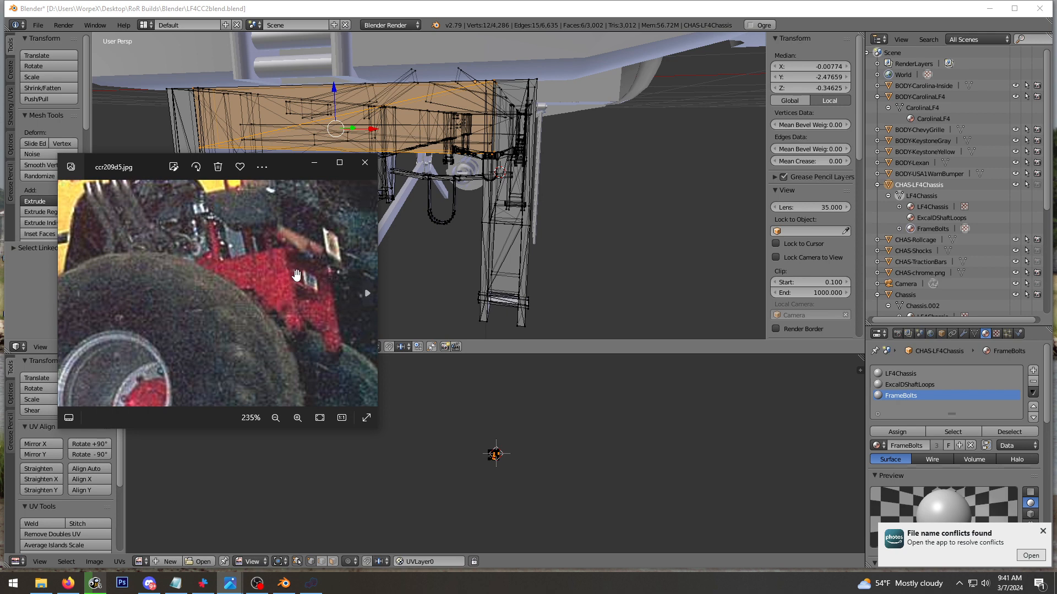
{"action": "left_click", "coordinate": [314, 163]}
{"action": "left_click", "coordinate": [321, 206]}
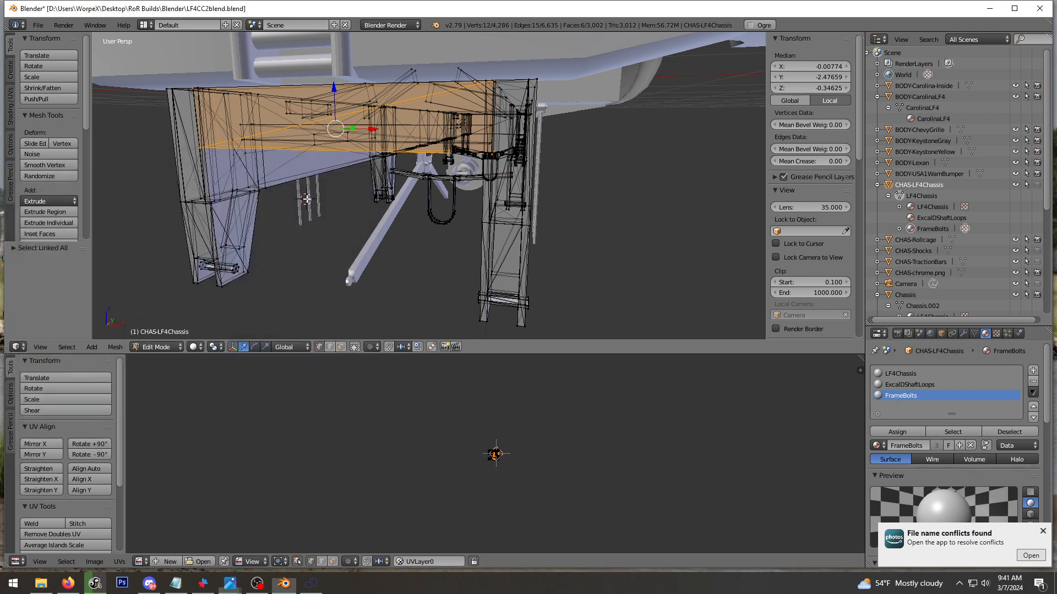
Lower the linked front crossmember faces along Z to a median of about -0.422 and check the fit in Object Mode
{"action": "middle_click_drag", "start_coordinate": [315, 132], "coordinate": [329, 136]}
{"action": "left_click_drag", "start_coordinate": [335, 91], "coordinate": [324, 128]}
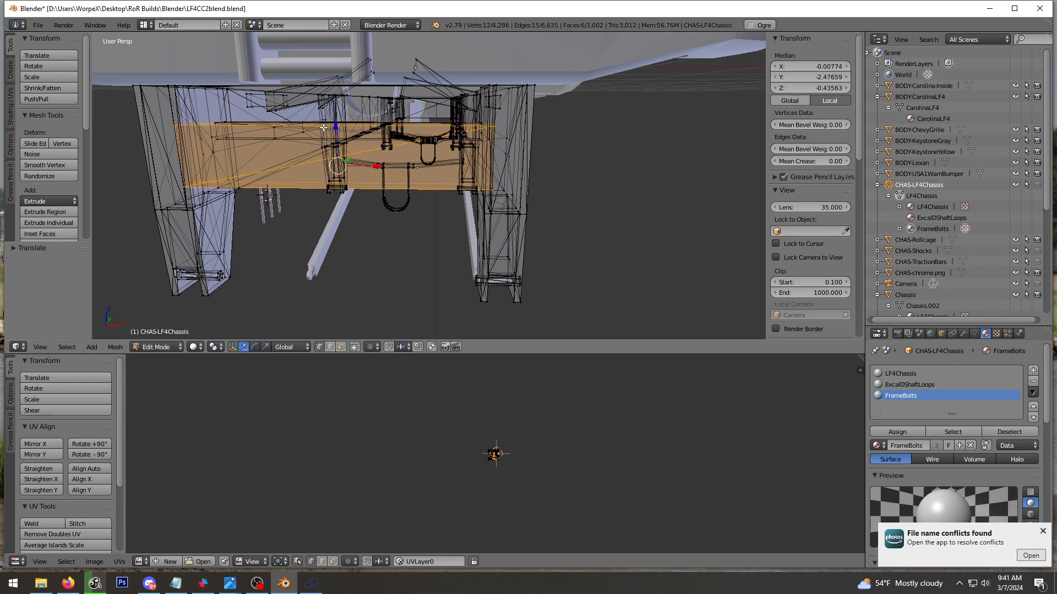
{"action": "middle_click_drag", "start_coordinate": [323, 128], "coordinate": [396, 118]}
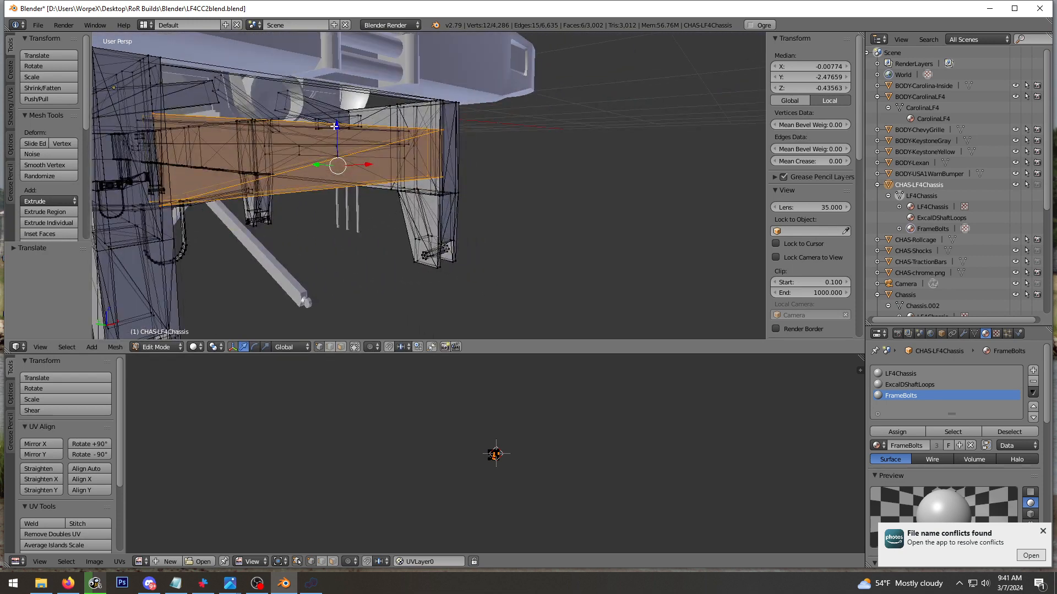
{"action": "left_click_drag", "start_coordinate": [334, 126], "coordinate": [336, 120]}
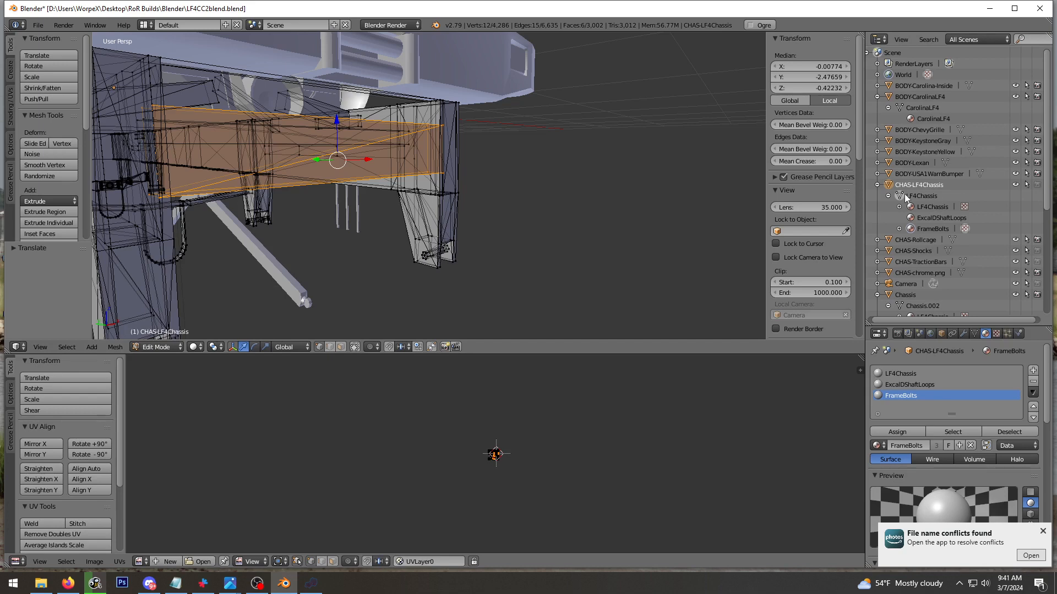
{"action": "key", "text": "Tab"}
{"action": "key", "text": "shift+f"}
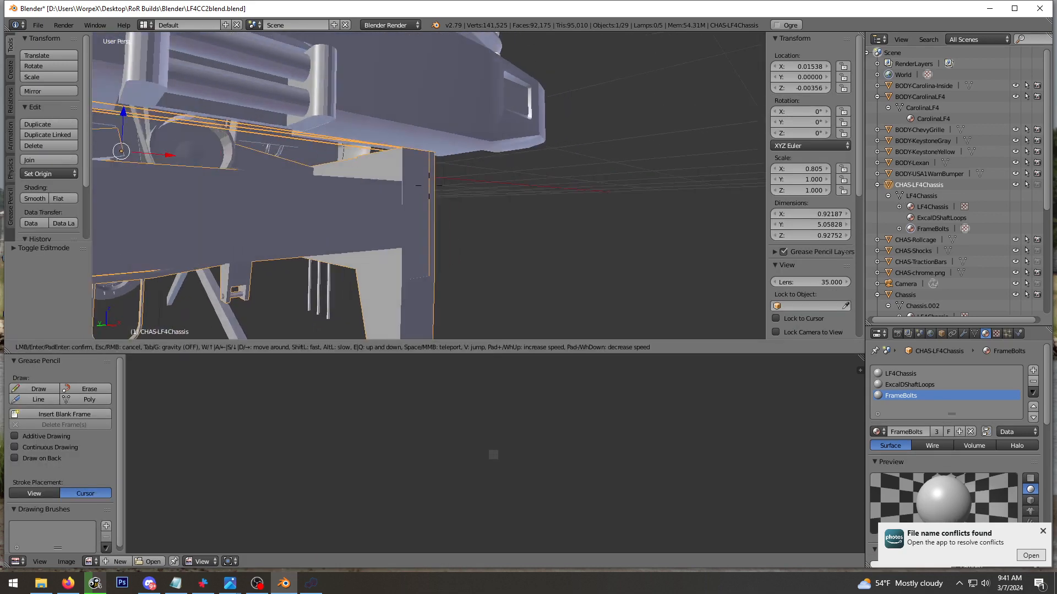
{"action": "key", "text": "w"}
{"action": "left_click", "coordinate": [429, 186]}
{"action": "middle_click_drag", "start_coordinate": [382, 172], "coordinate": [451, 175]}
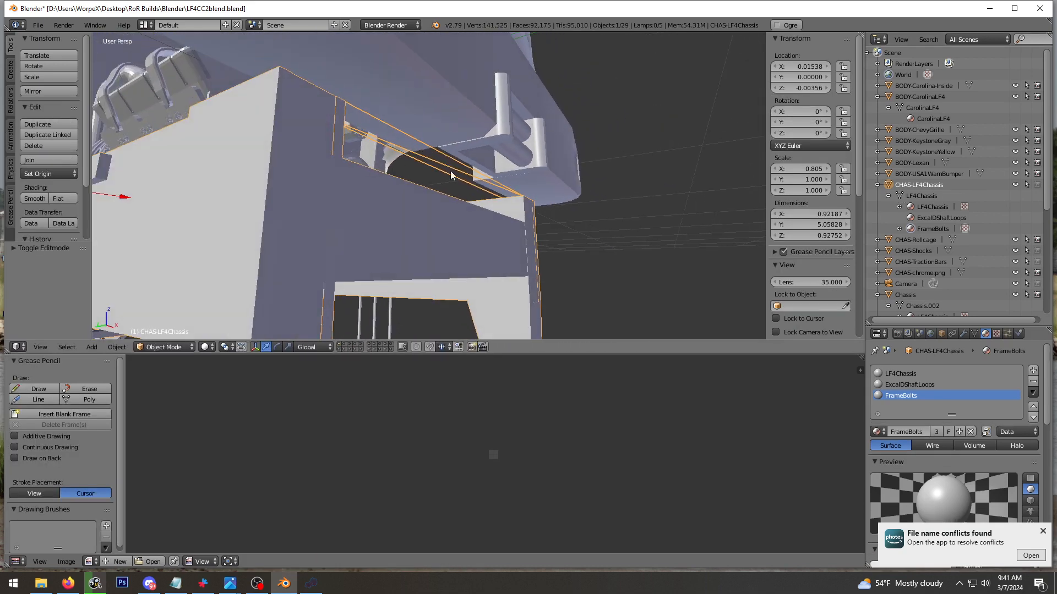
Clear the mesh selection and select the flat strip along the top of the front crossmember with its linked faces
{"action": "left_click", "coordinate": [901, 197]}
{"action": "key", "text": "a"}
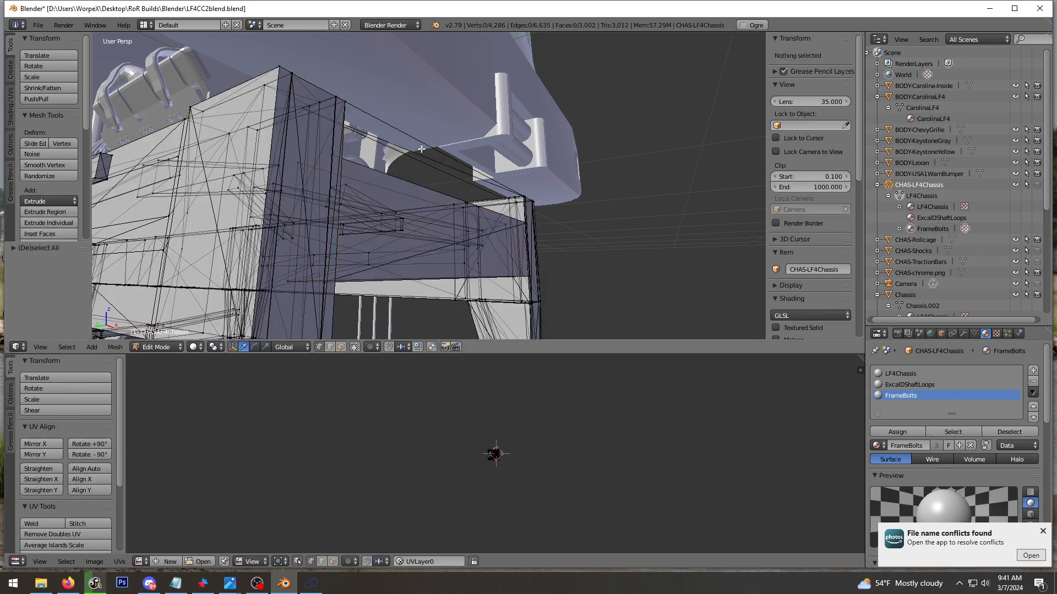
{"action": "right_click", "coordinate": [331, 91]}
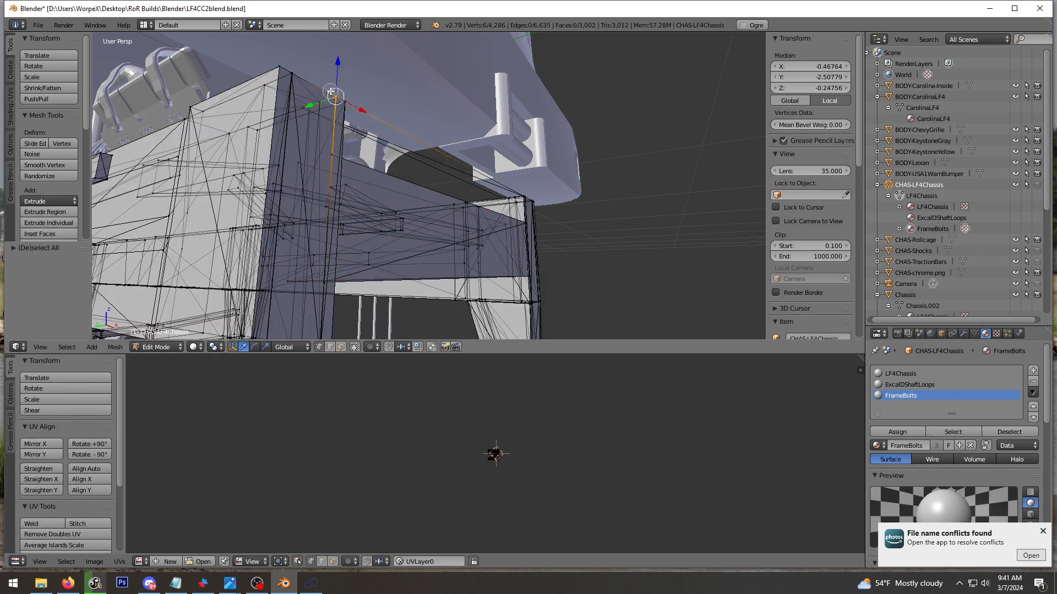
{"action": "key", "text": "a"}
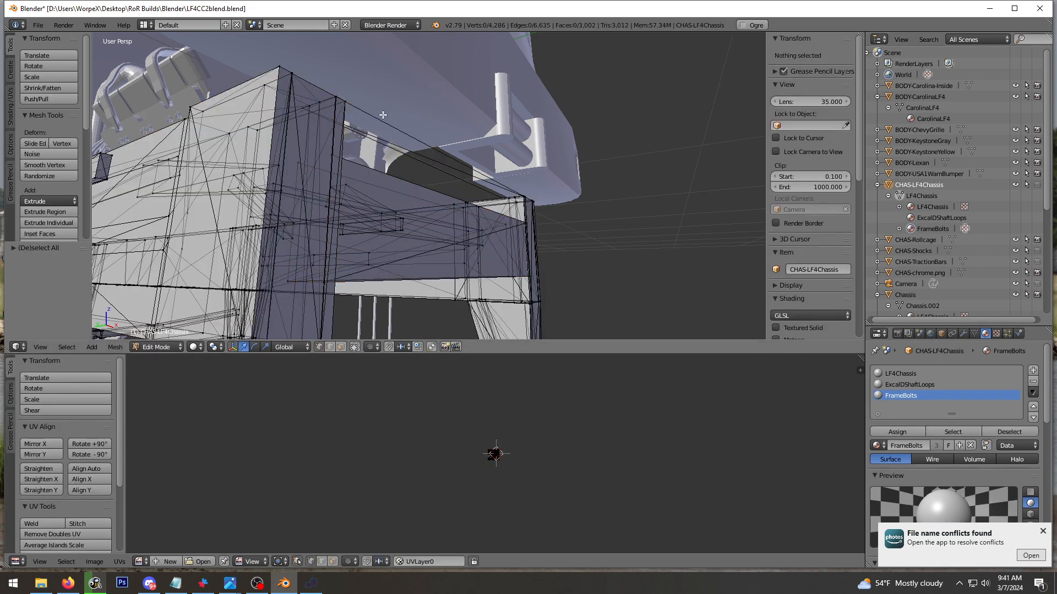
{"action": "left_click", "coordinate": [332, 351]}
{"action": "right_click", "coordinate": [440, 137]}
{"action": "right_click", "coordinate": [406, 149], "text": "shift"}
{"action": "middle_click_drag", "start_coordinate": [442, 165], "coordinate": [369, 196]}
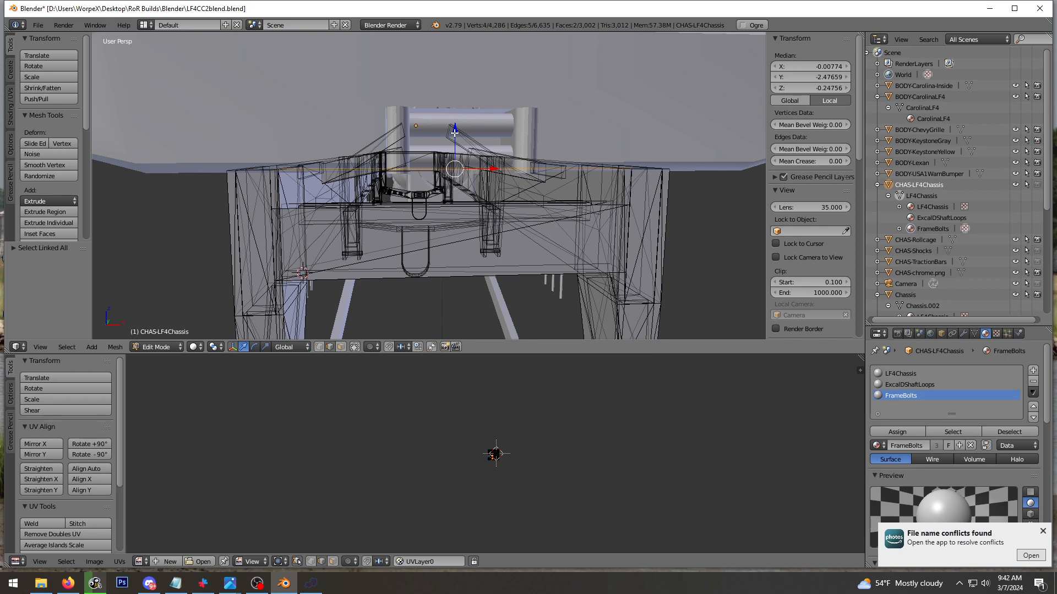
Lower the crossmember's flat top strip along Z to a median slightly below -0.323 and check it in Object Mode
{"action": "left_click_drag", "start_coordinate": [455, 133], "coordinate": [443, 168]}
{"action": "key", "text": "shift+f"}
{"action": "key", "text": "w"}
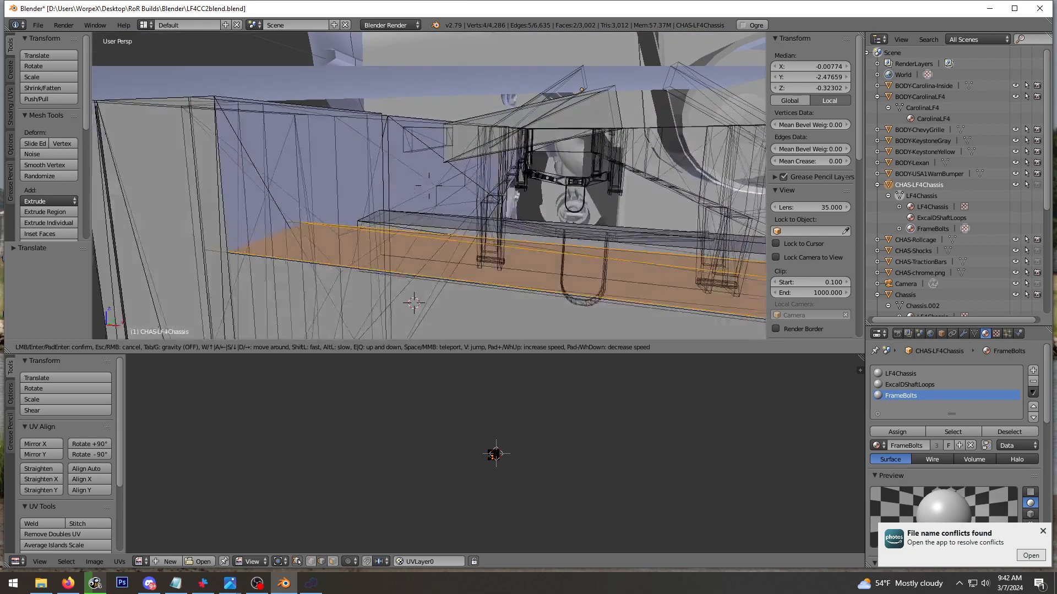
{"action": "left_click", "coordinate": [429, 186]}
{"action": "middle_click_drag", "start_coordinate": [459, 199], "coordinate": [423, 195]}
{"action": "key", "text": "shift+f"}
{"action": "left_click", "coordinate": [564, 193]}
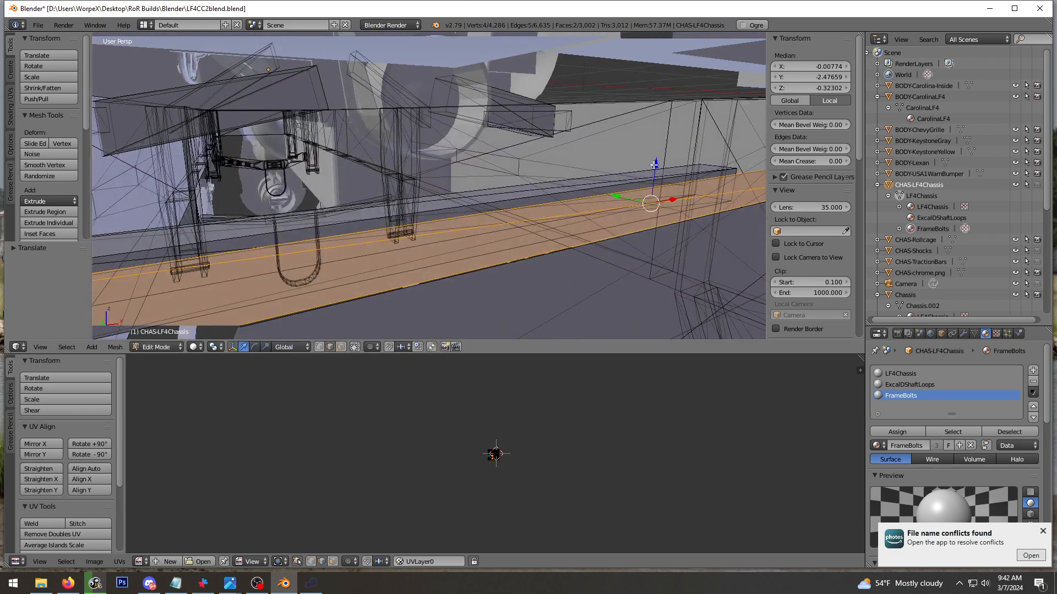
{"action": "left_click_drag", "start_coordinate": [654, 165], "coordinate": [658, 175]}
{"action": "key", "text": "Tab"}
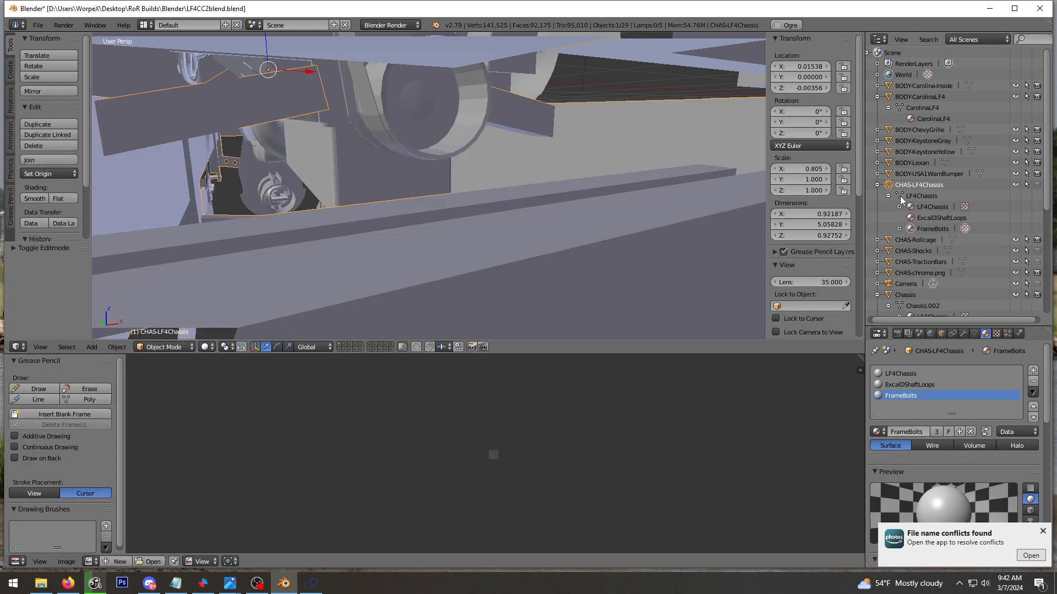
{"action": "key", "text": "shift+f"}
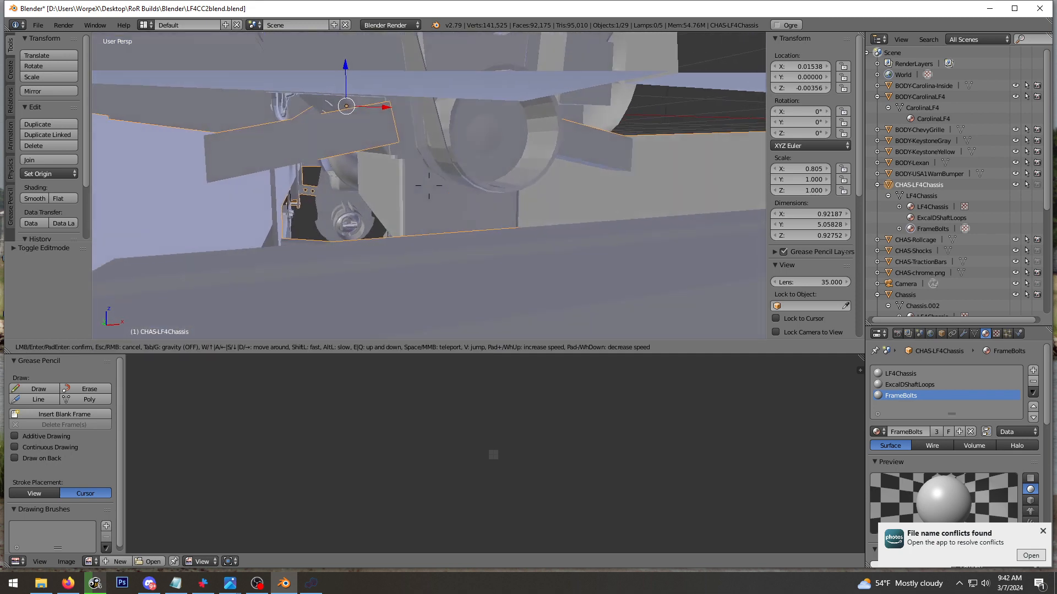
{"action": "key", "text": "w"}
{"action": "key", "text": "s"}
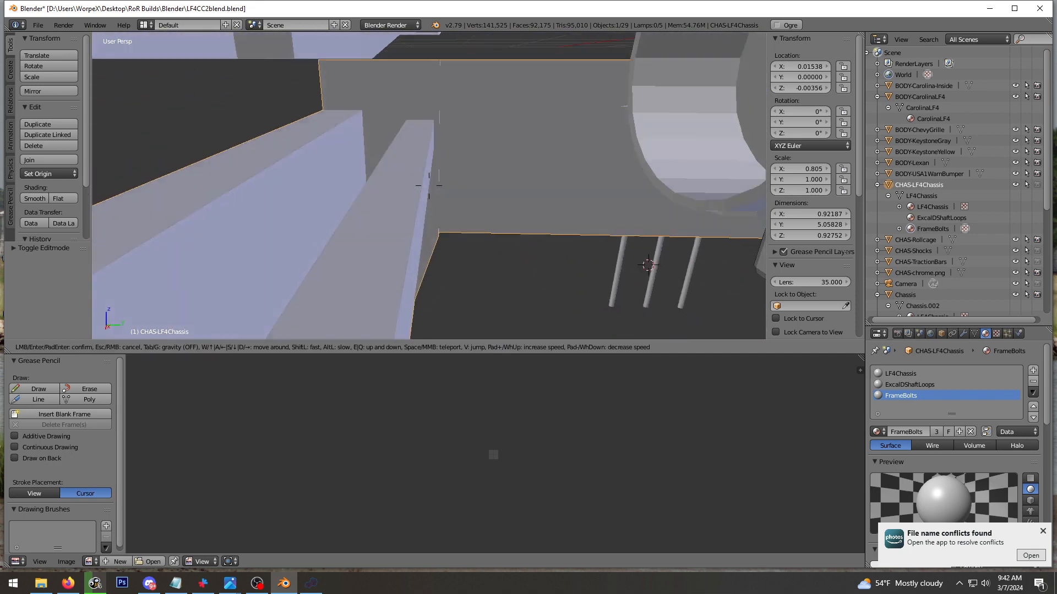
{"action": "left_click", "coordinate": [429, 185]}
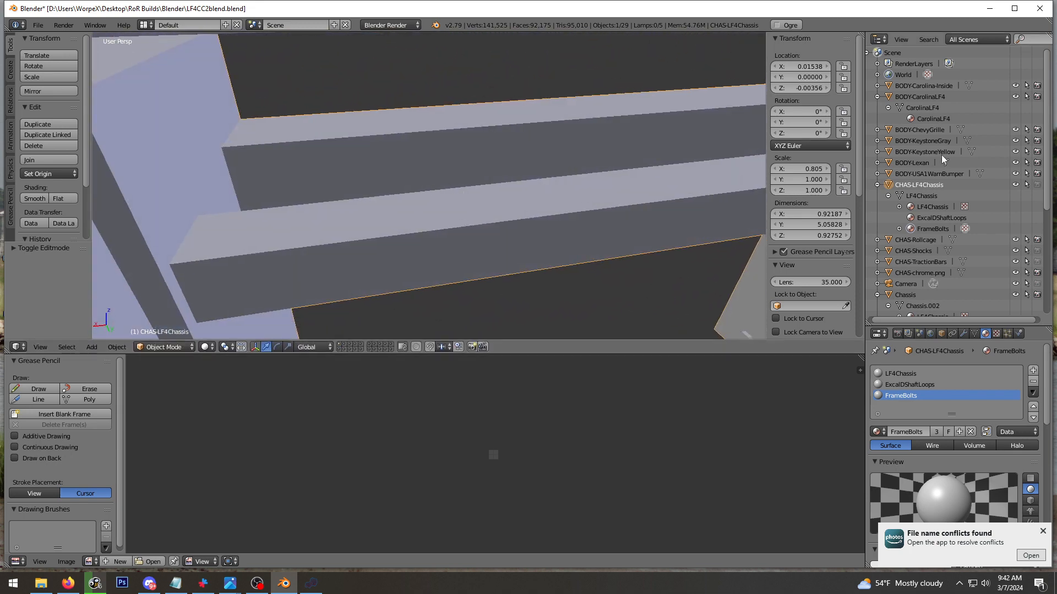
Clear the mesh selection and select the entire linked box beam located just behind the front crossmember
{"action": "key", "text": "Tab"}
{"action": "key", "text": "a"}
{"action": "key", "text": "shift+f"}
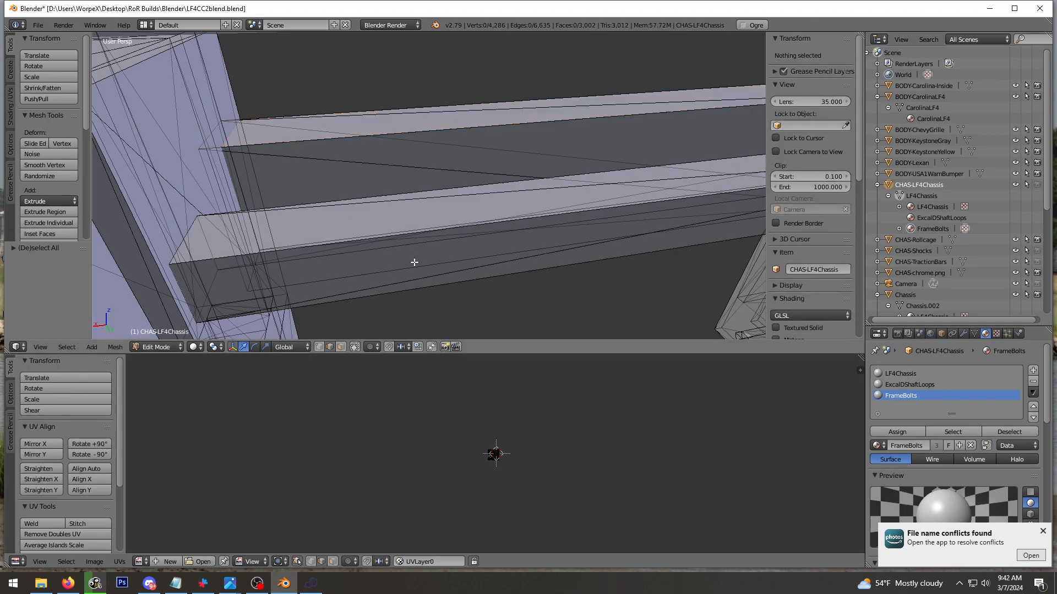
{"action": "key", "text": "s"}
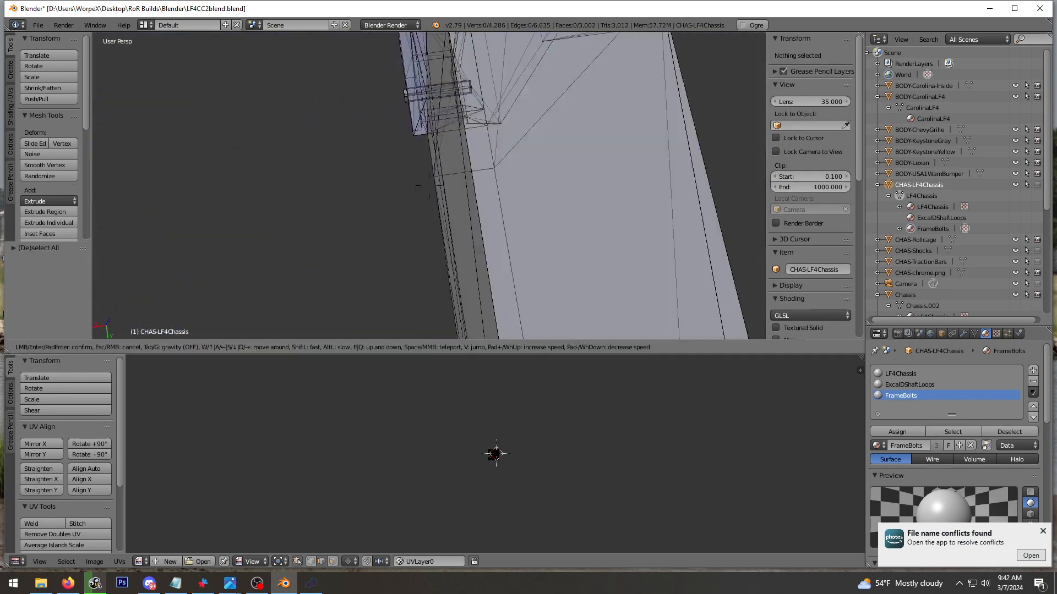
{"action": "key", "text": "w"}
{"action": "left_click", "coordinate": [429, 185]}
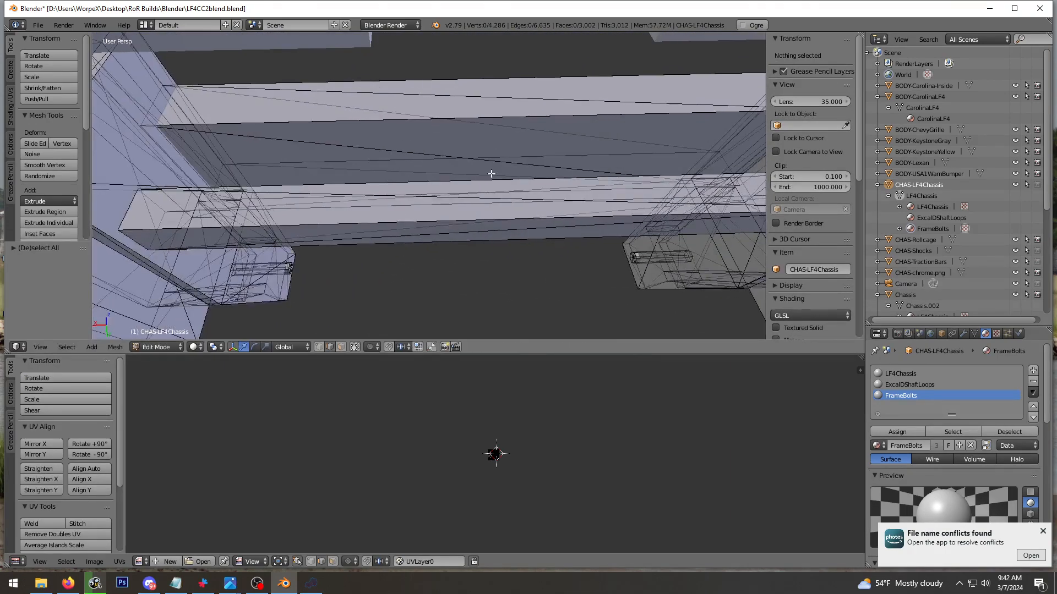
{"action": "mouse_move", "coordinate": [492, 174]}
{"action": "middle_mouse_down"}
{"action": "mouse_move", "coordinate": [479, 167]}
{"action": "mouse_move", "coordinate": [474, 182]}
{"action": "middle_mouse_up"}
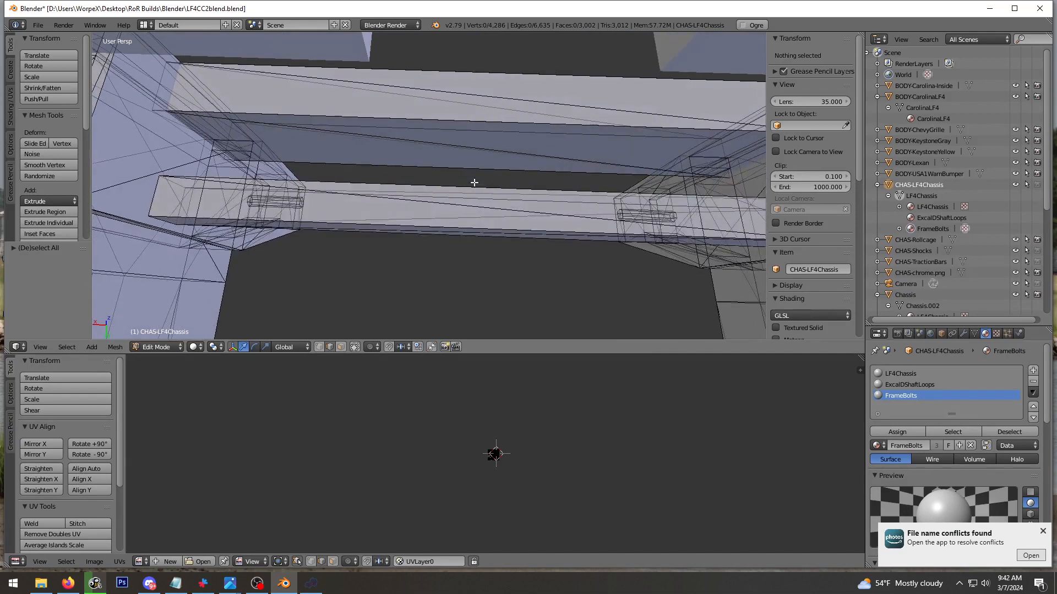
{"action": "left_click", "coordinate": [329, 346]}
{"action": "right_click", "coordinate": [425, 233], "text": "alt"}
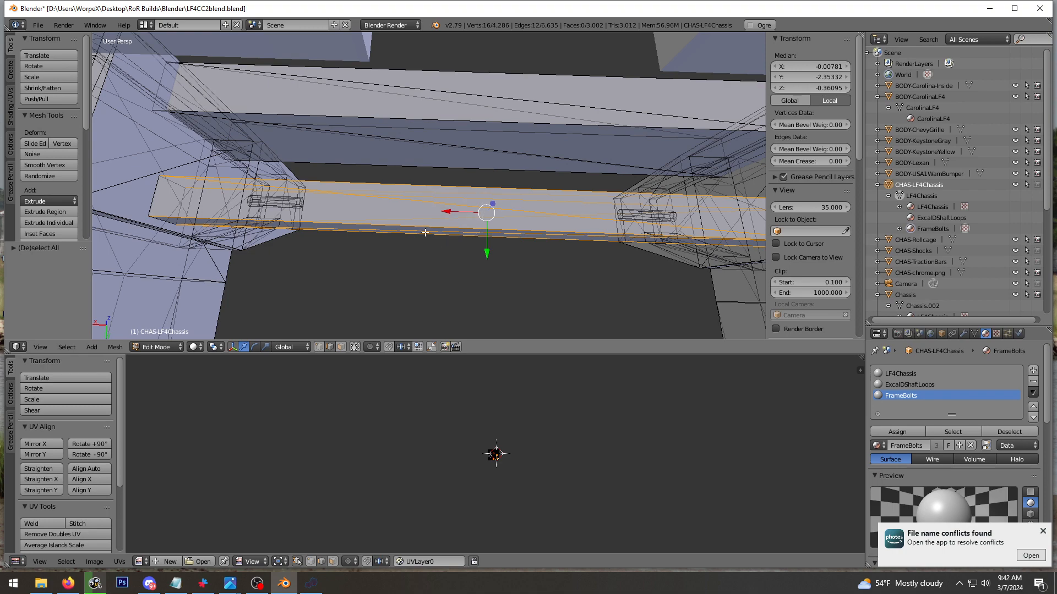
{"action": "left_click", "coordinate": [341, 347]}
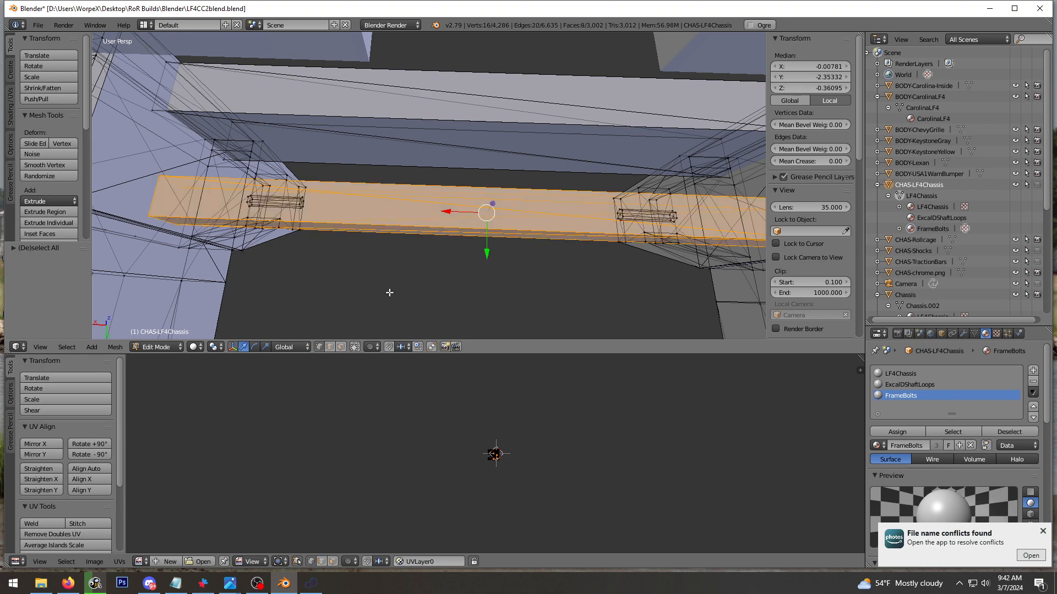
Check the front crossmember area in the reference photo ccr2205a6.jpg against the selected beam
{"action": "middle_click_drag", "start_coordinate": [390, 292], "coordinate": [595, 288]}
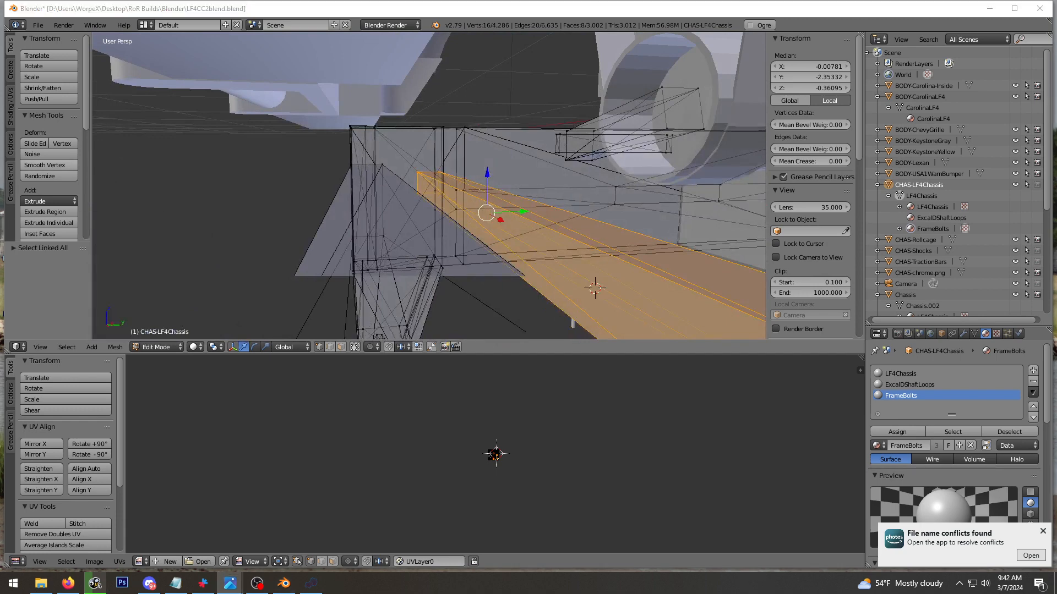
{"action": "left_click_drag", "start_coordinate": [438, 176], "coordinate": [411, 144]}
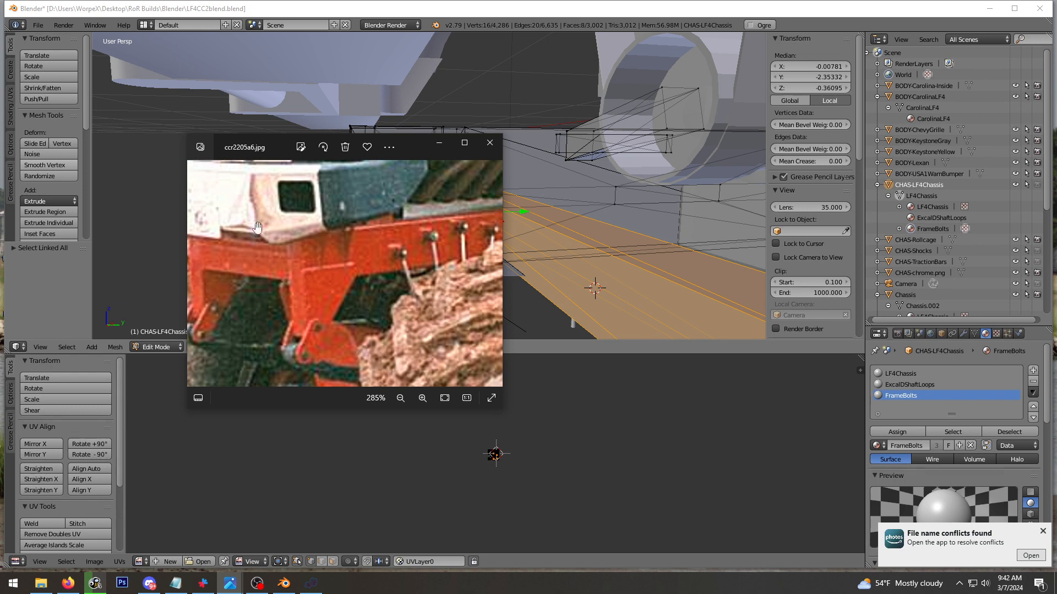
{"action": "left_click", "coordinate": [439, 142]}
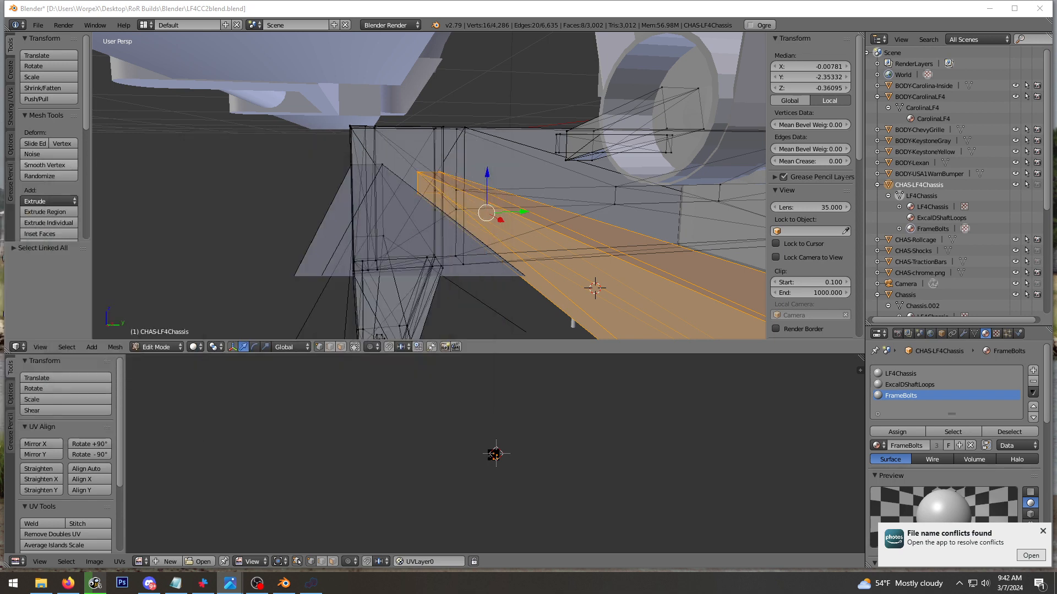
Raise the box beam and shift it forward against the front crossmember, to a median of about Y -2.425, Z -0.301
{"action": "left_click_drag", "start_coordinate": [487, 172], "coordinate": [488, 122]}
{"action": "middle_click_drag", "start_coordinate": [542, 120], "coordinate": [509, 171]}
{"action": "left_click_drag", "start_coordinate": [526, 169], "coordinate": [465, 158]}
{"action": "middle_click_drag", "start_coordinate": [466, 158], "coordinate": [478, 125]}
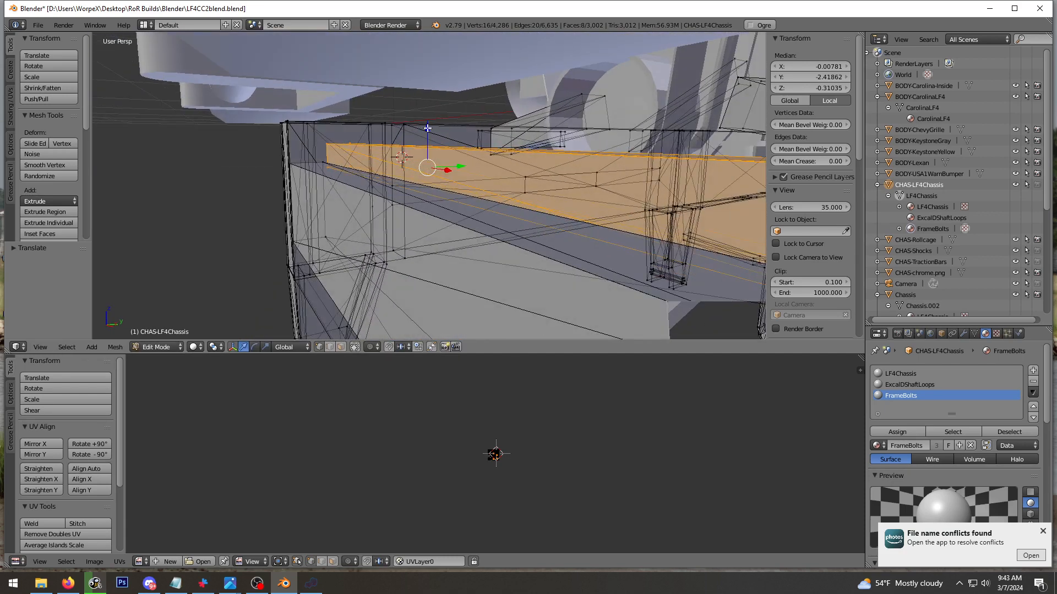
{"action": "left_click_drag", "start_coordinate": [428, 128], "coordinate": [428, 125]}
{"action": "middle_click_drag", "start_coordinate": [427, 125], "coordinate": [428, 149]}
{"action": "left_click_drag", "start_coordinate": [469, 157], "coordinate": [461, 157]}
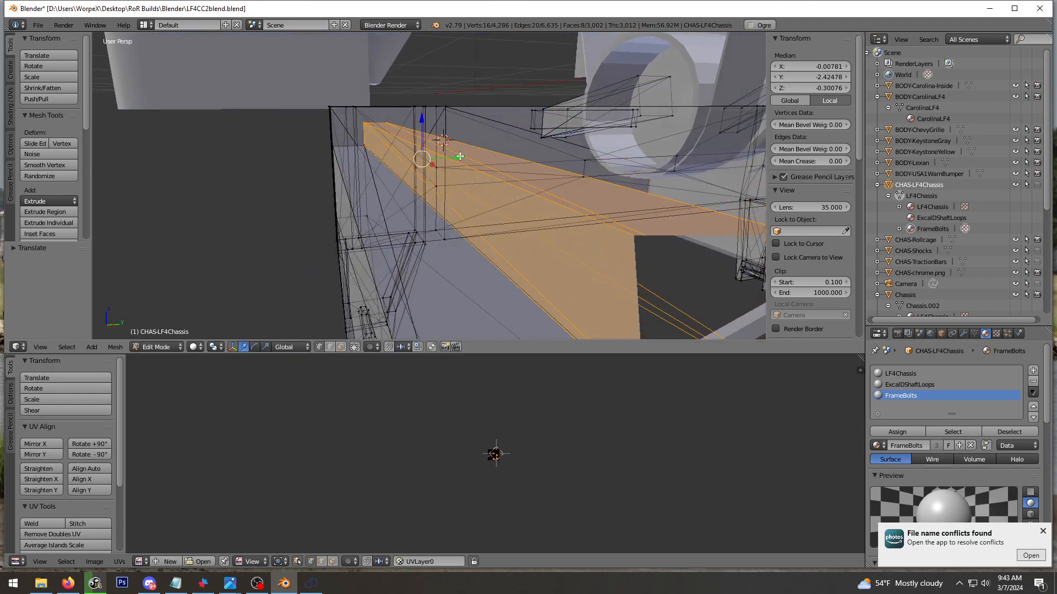
Inspect the repositioned beam and front crossmember from several angles in Object Mode with nothing selected
{"action": "middle_click_drag", "start_coordinate": [462, 157], "coordinate": [384, 117]}
{"action": "key", "text": "k"}
{"action": "scroll", "coordinate": [384, 118], "scroll_direction": "down", "scroll_amount": 5}
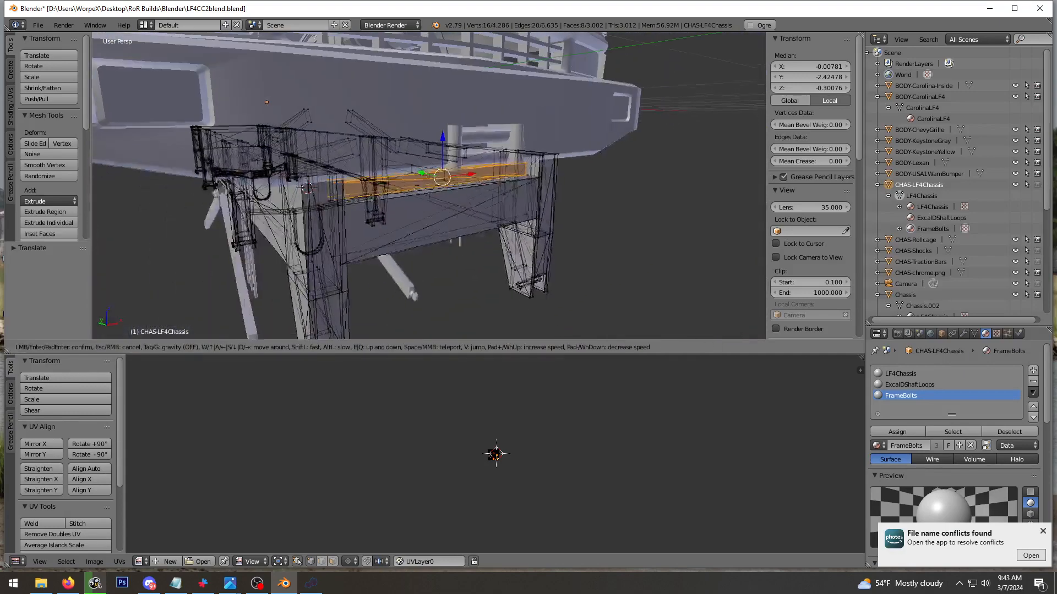
{"action": "key", "text": "Escape"}
{"action": "key", "text": "Tab"}
{"action": "scroll", "coordinate": [455, 220], "scroll_direction": "up", "scroll_amount": 5}
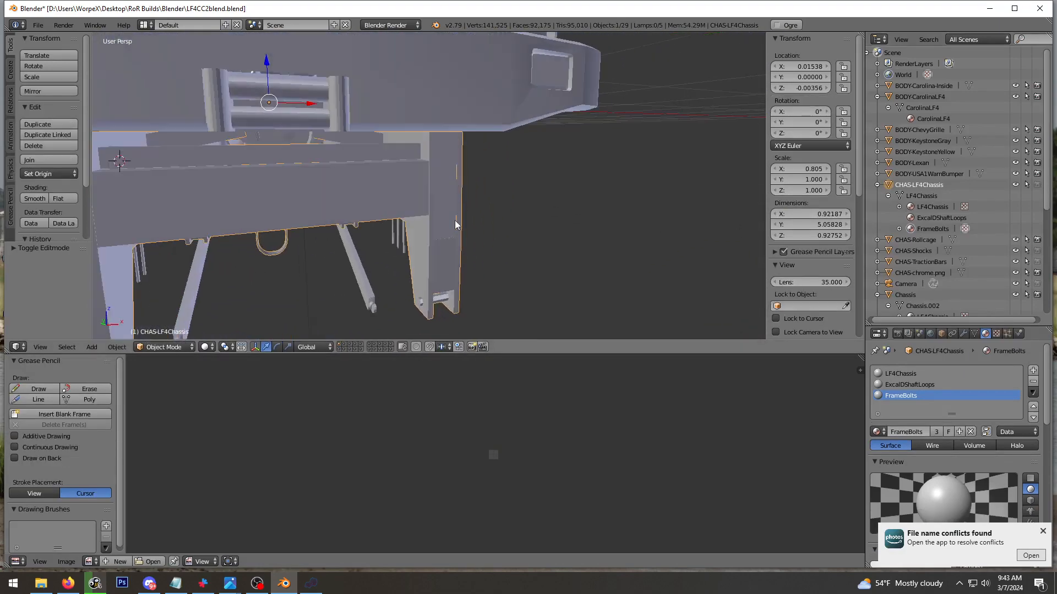
{"action": "key", "text": "shift+f"}
{"action": "key", "text": "s"}
{"action": "key", "text": "w"}
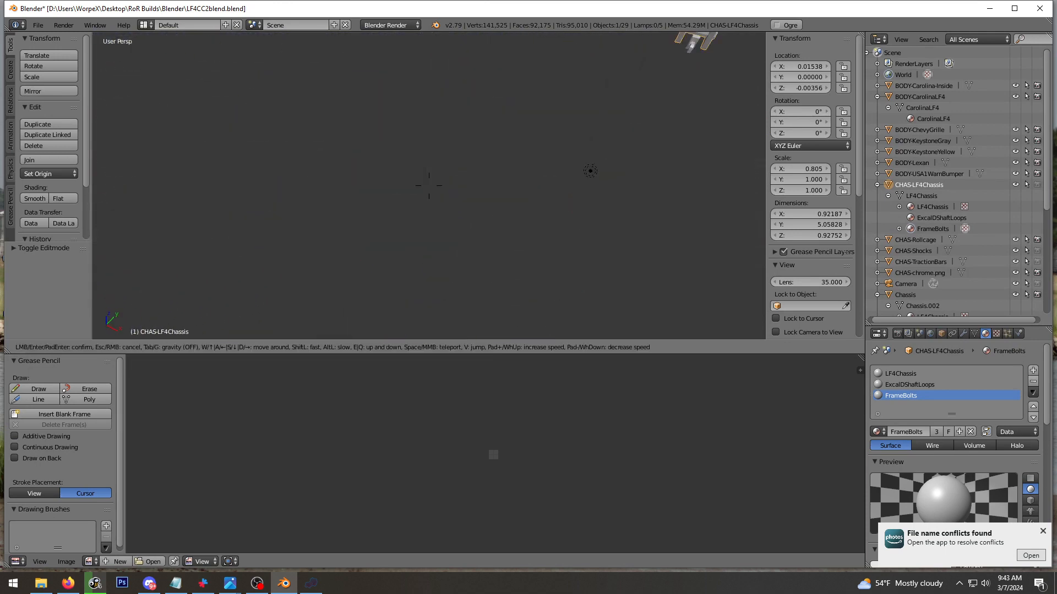
{"action": "left_click", "coordinate": [559, 95]}
{"action": "middle_click_drag", "start_coordinate": [560, 96], "coordinate": [519, 133]}
{"action": "key", "text": "a"}
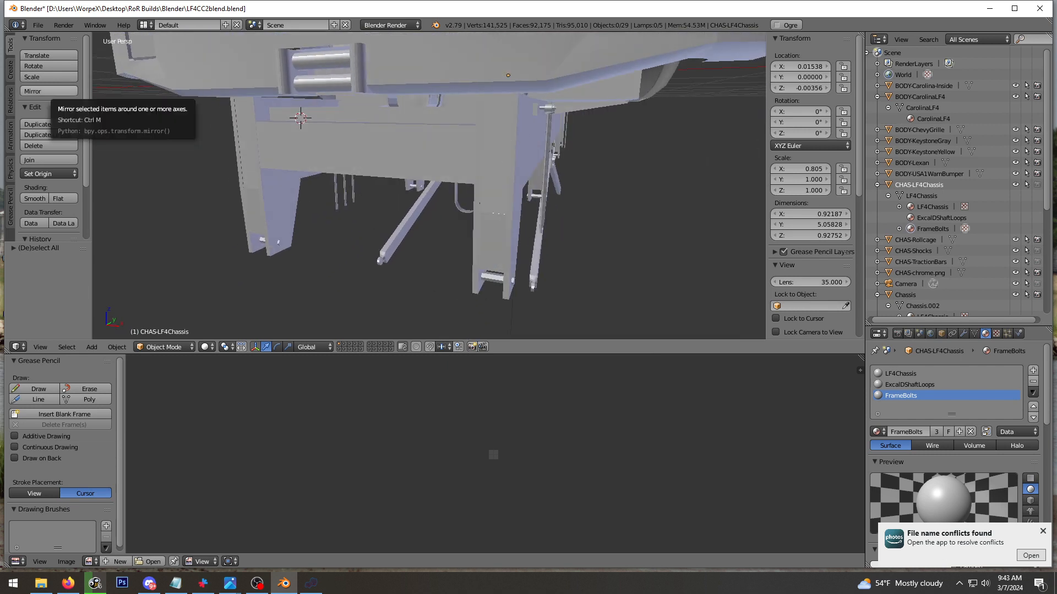
Compare the front crossmember with the reference photo ccr2205a6.jpg
{"action": "key", "text": "alt+Tab"}
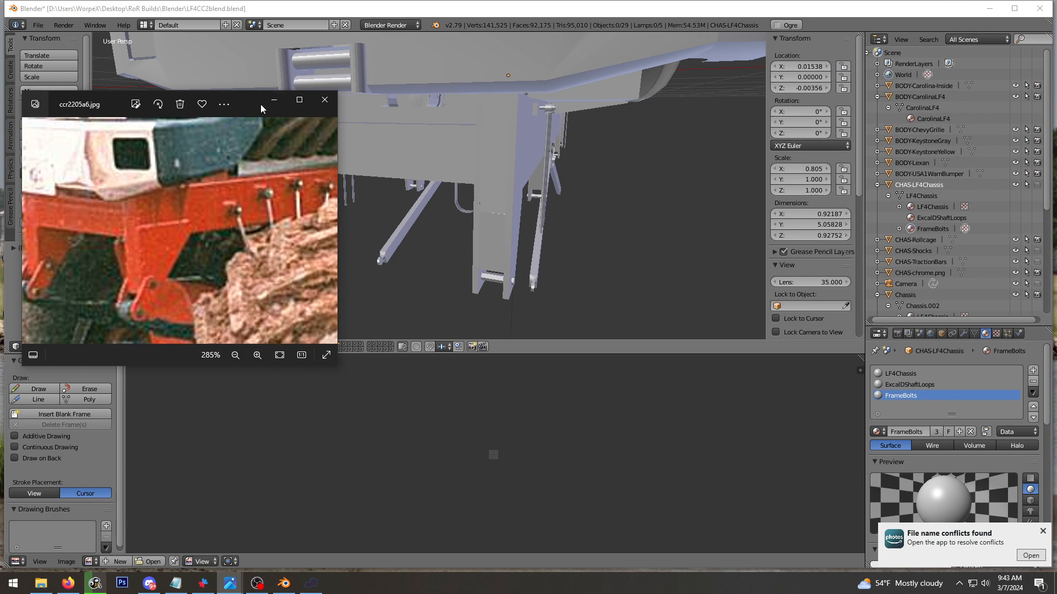
{"action": "key", "text": "alt+Tab"}
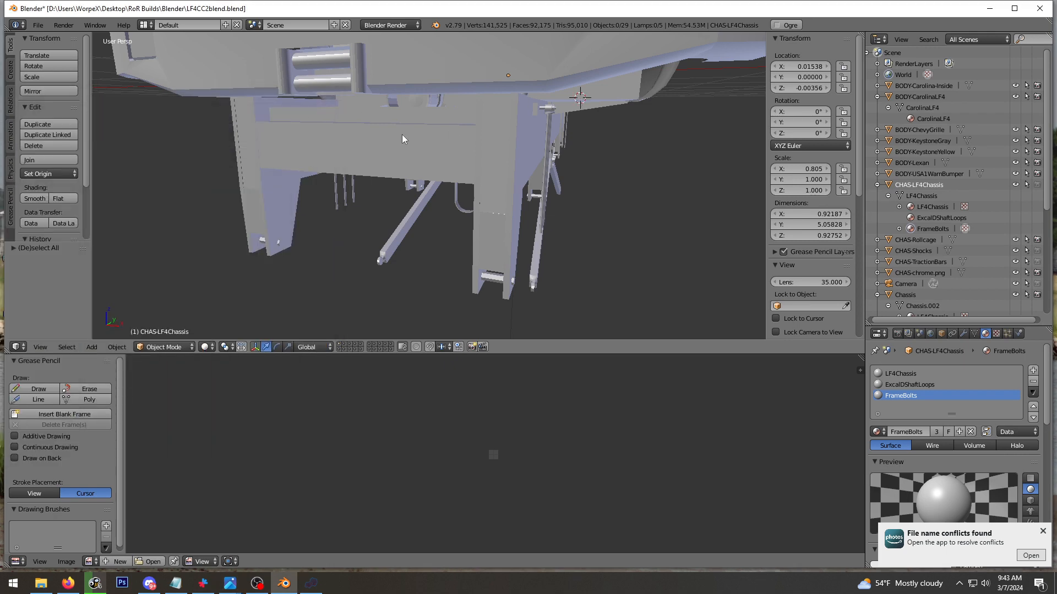
{"action": "middle_click_drag", "start_coordinate": [402, 135], "coordinate": [553, 136]}
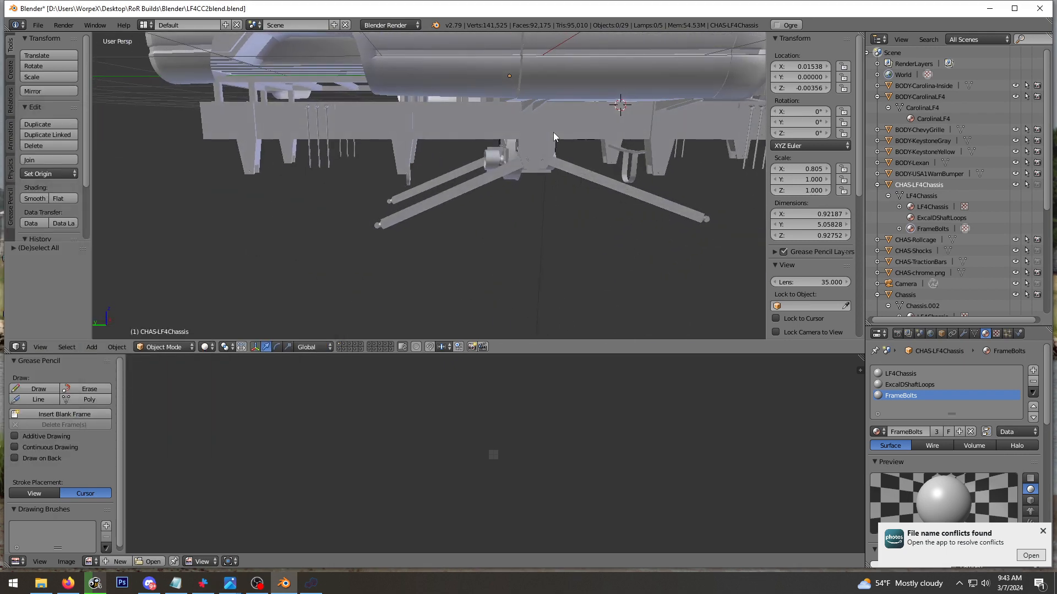
Select the LF4 chassis object and enter Edit Mode on its mesh
{"action": "key", "text": "shift+f"}
{"action": "key", "text": "w"}
{"action": "key", "text": "d"}
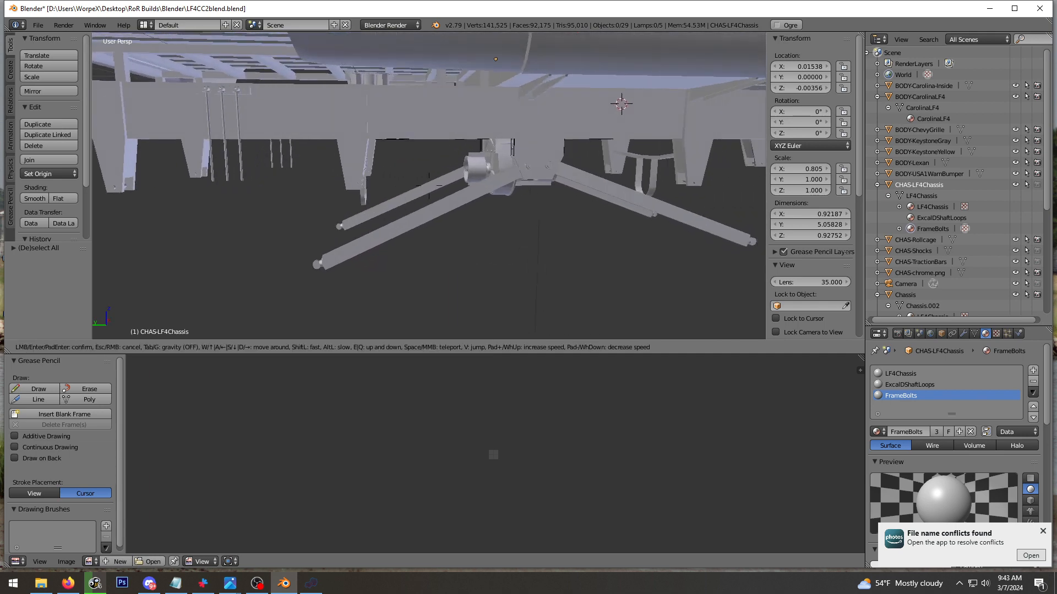
{"action": "left_click", "coordinate": [429, 186]}
{"action": "right_click", "coordinate": [429, 186]}
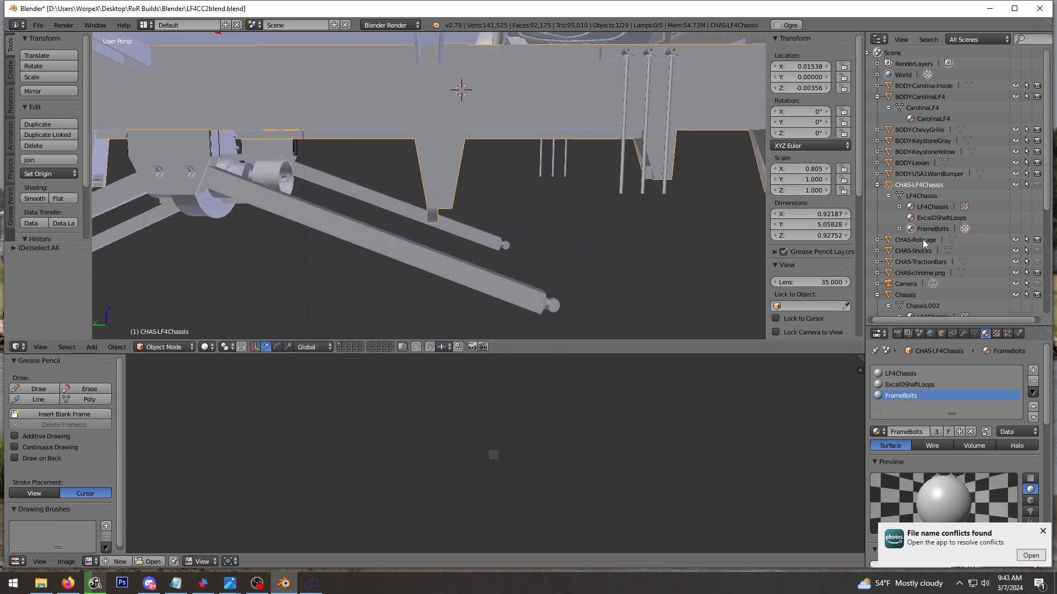
{"action": "key", "text": "Tab"}
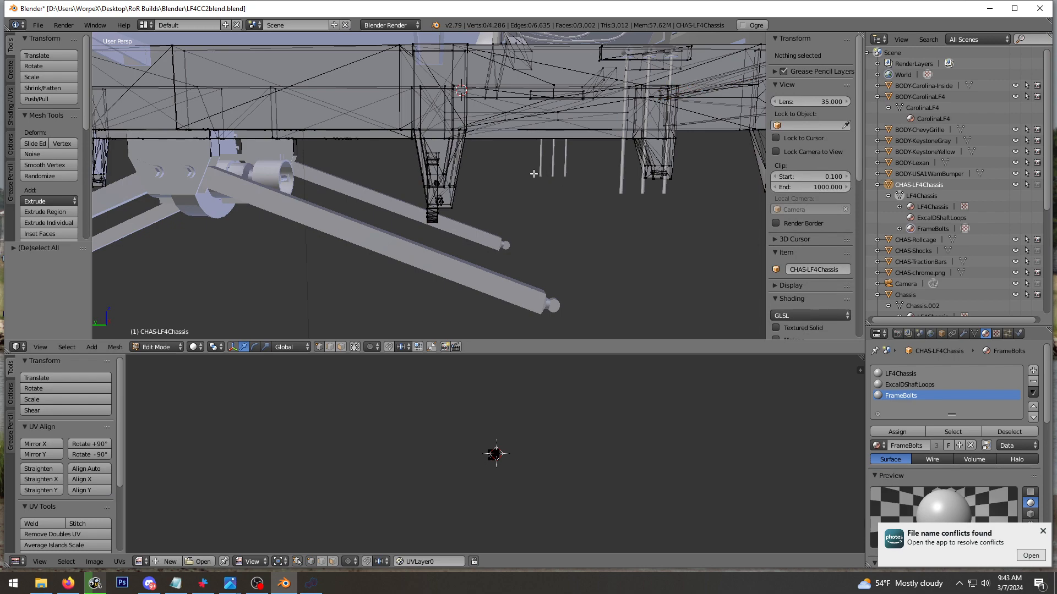
Examine the tapered brackets hanging beneath the front half of the frame rails, comparing their shape and position from the side
{"action": "key", "text": "shift+f"}
{"action": "key", "text": "d"}
{"action": "left_click", "coordinate": [429, 186]}
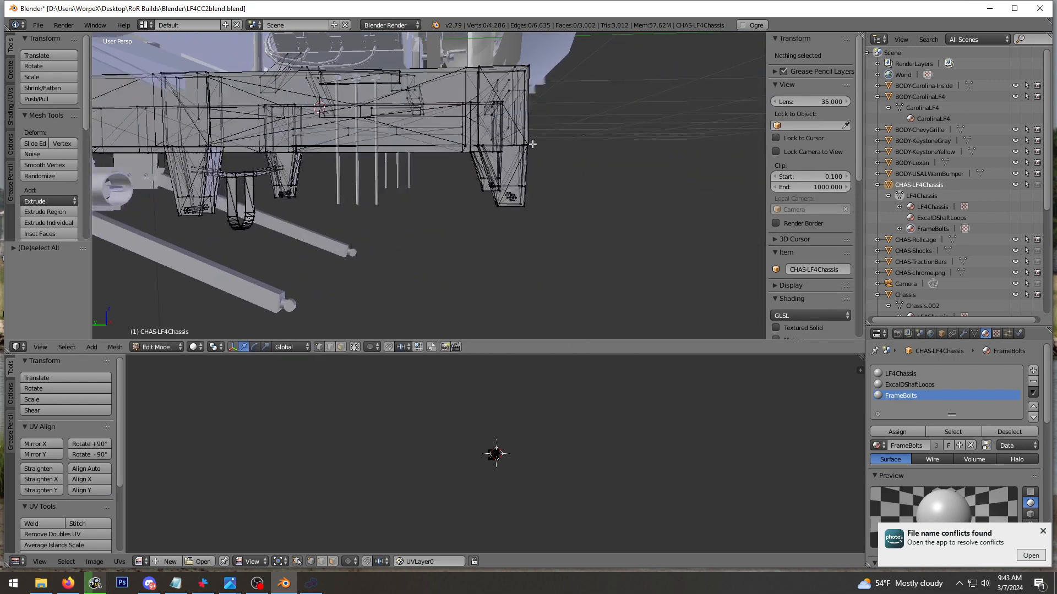
{"action": "middle_click_drag", "start_coordinate": [174, 177], "coordinate": [261, 153]}
{"action": "key", "text": "shift+f"}
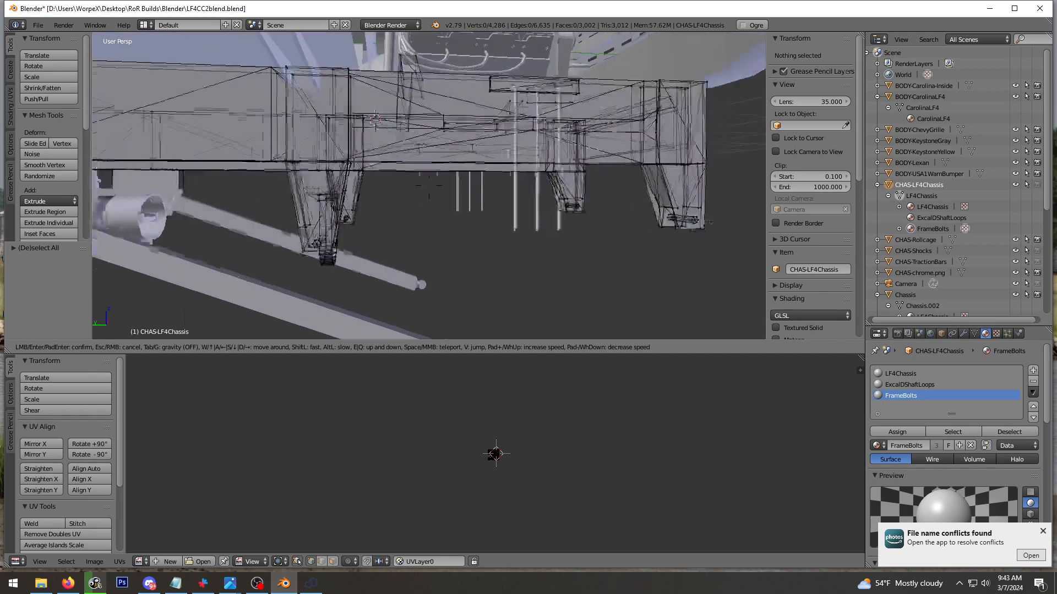
{"action": "left_click", "coordinate": [429, 204]}
{"action": "scroll", "coordinate": [429, 204], "scroll_direction": "down", "scroll_amount": 4}
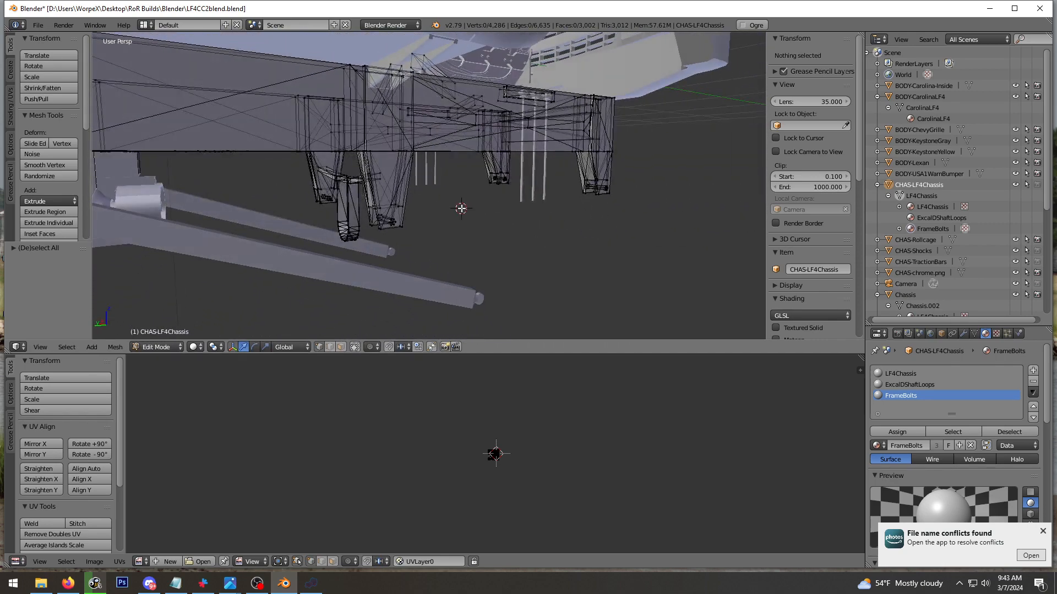
{"action": "left_click", "coordinate": [0, 223]}
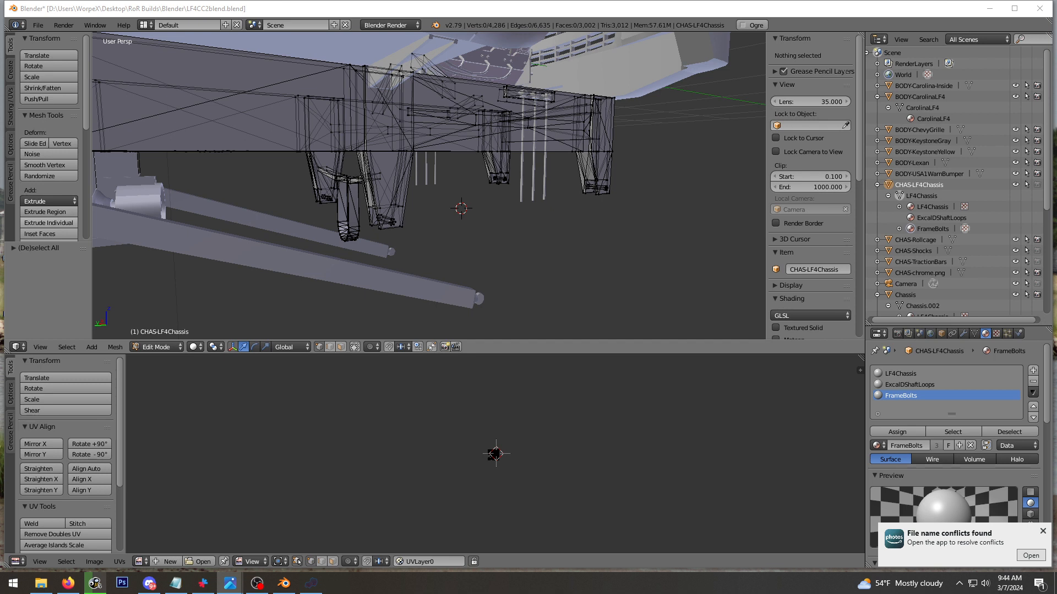
{"action": "scroll", "coordinate": [435, 201], "scroll_direction": "up", "scroll_amount": 3}
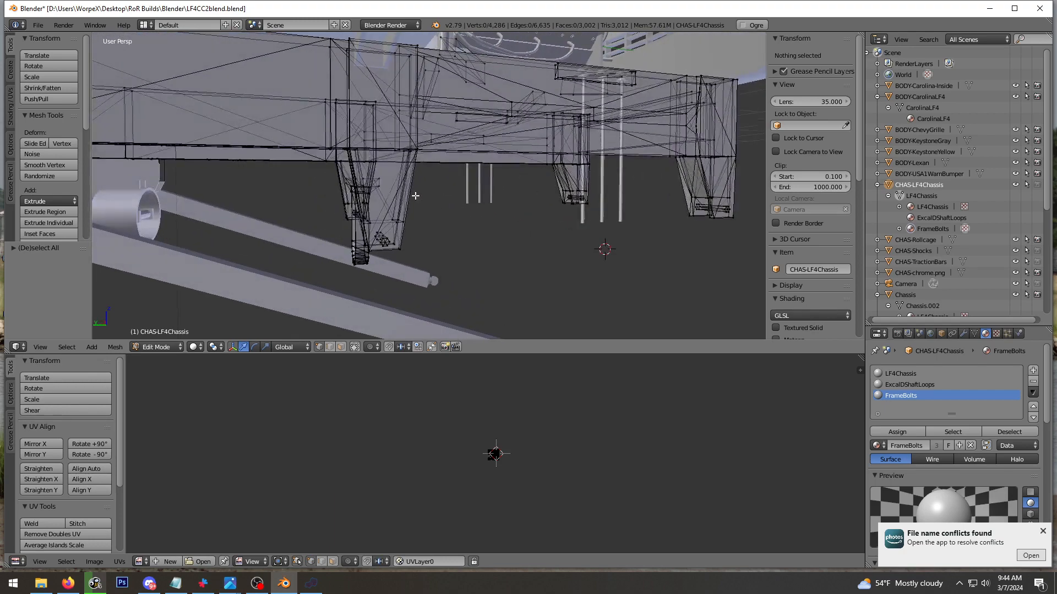
{"action": "key", "text": "shift+f"}
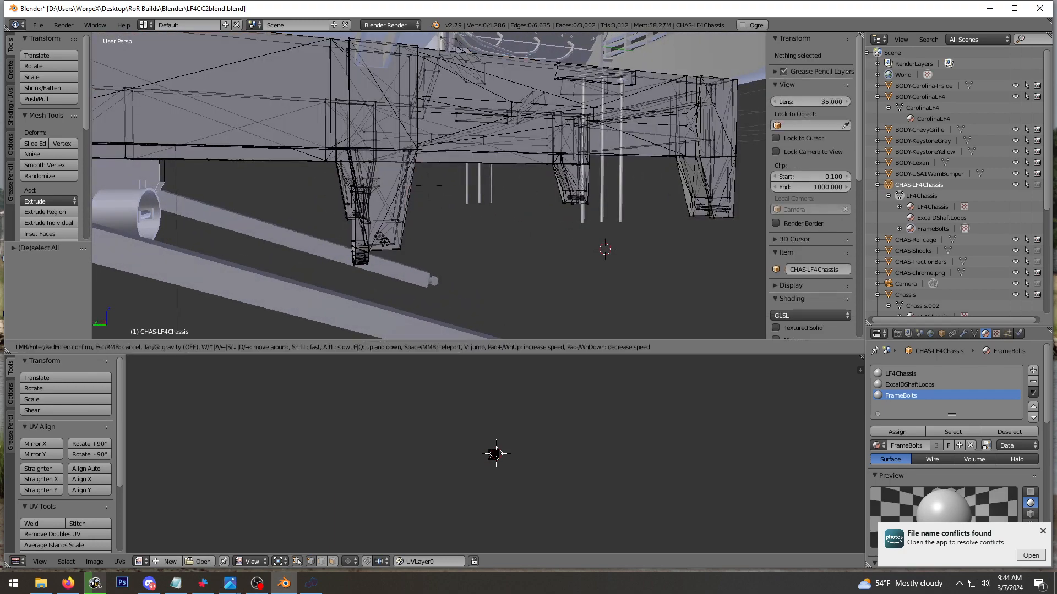
{"action": "key", "text": "a"}
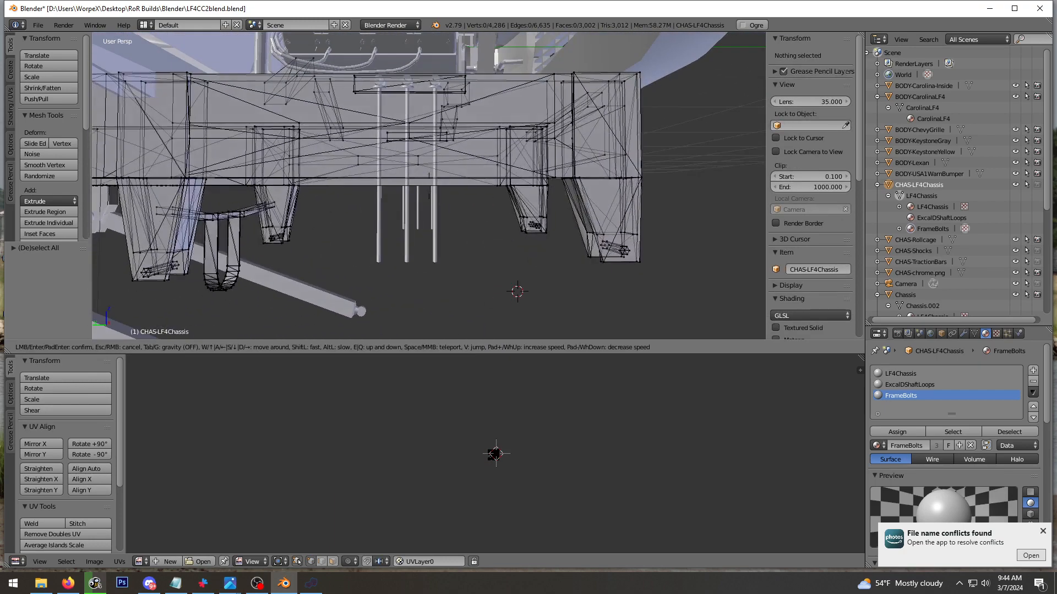
{"action": "left_click", "coordinate": [429, 186]}
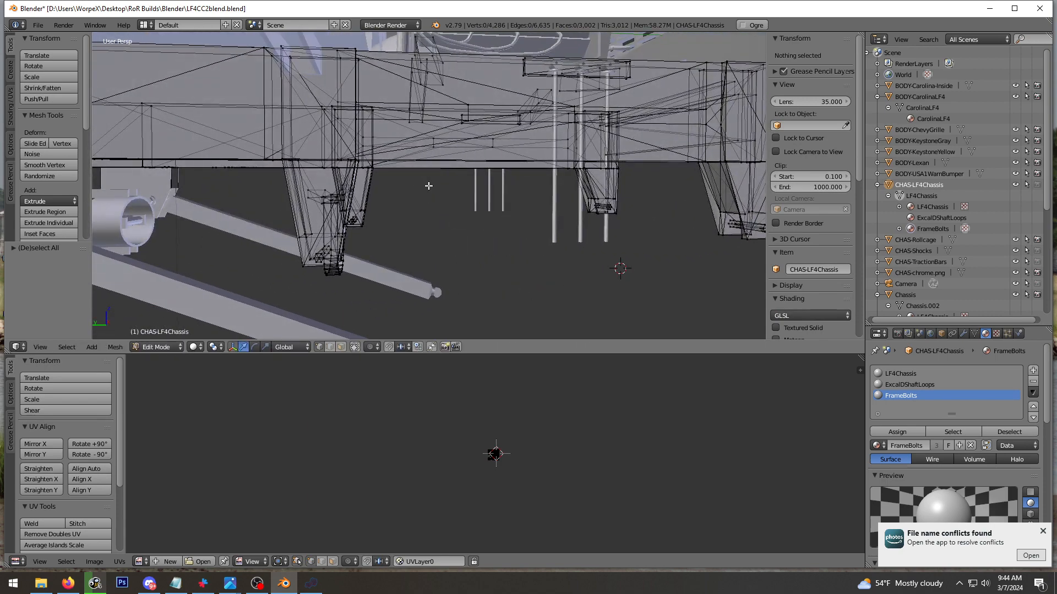
Circle-select the lower rear corner vertices of the near-side bracket, second from the front beneath the frame rail
{"action": "key", "text": "shift+f"}
{"action": "key", "text": "w"}
{"action": "left_click", "coordinate": [429, 186]}
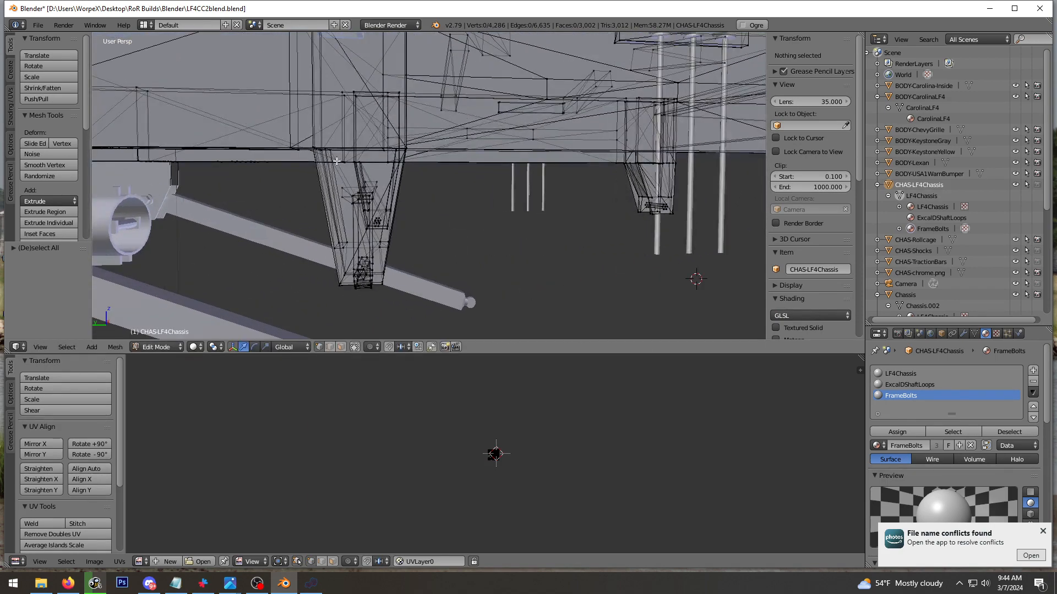
{"action": "key", "text": "c"}
{"action": "left_click", "coordinate": [306, 275]}
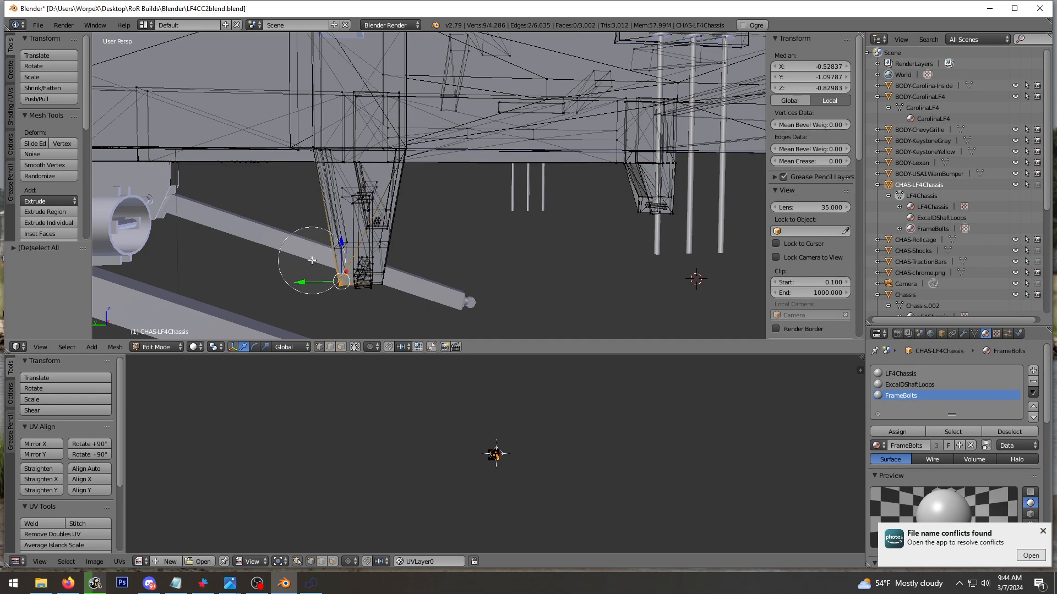
{"action": "key", "text": "Escape"}
{"action": "middle_click_drag", "start_coordinate": [312, 260], "coordinate": [340, 240]}
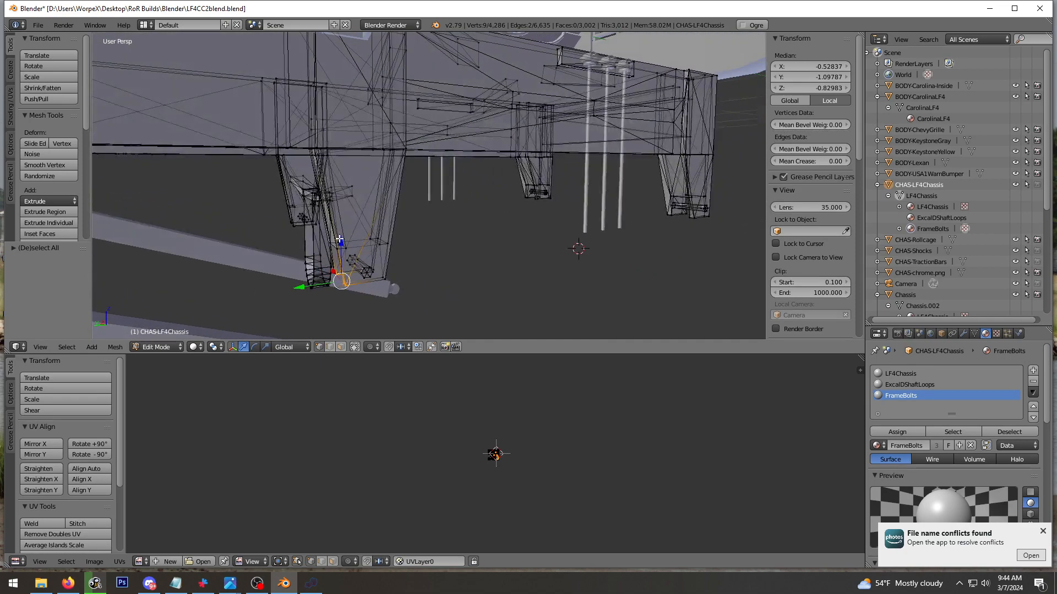
Add the opposite bracket's lower rear corner and the rear-edge vertices just above it to the selection
{"action": "key", "text": "shift+f"}
{"action": "key", "text": "w"}
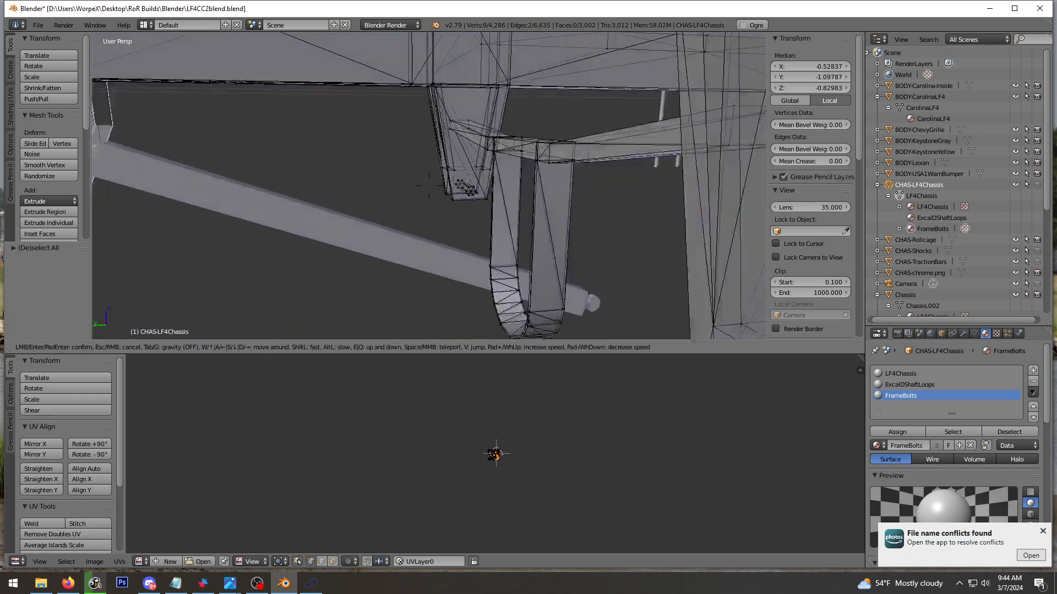
{"action": "key", "text": "w"}
{"action": "key", "text": "d"}
{"action": "left_click", "coordinate": [429, 186]}
{"action": "key", "text": "c"}
{"action": "left_click", "coordinate": [339, 211]}
{"action": "key", "text": "Escape"}
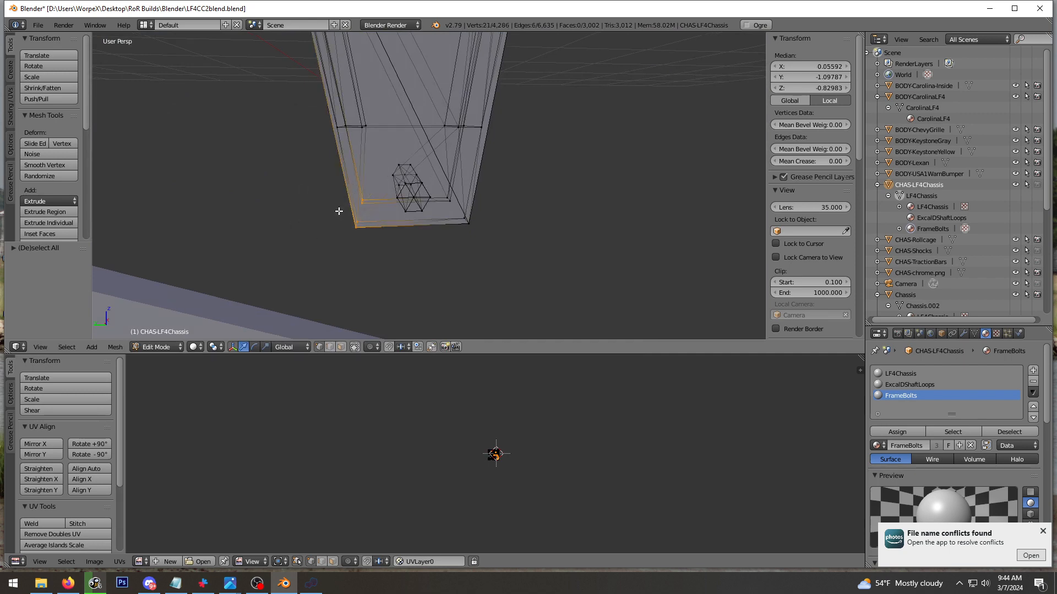
{"action": "key", "text": "c"}
{"action": "left_click_drag", "start_coordinate": [323, 129], "coordinate": [342, 117]}
{"action": "key", "text": "Escape"}
Add the remaining lower and mid-height vertices along the near-side bracket's rear edge to the selection
{"action": "key", "text": "shift+f"}
{"action": "key", "text": "w"}
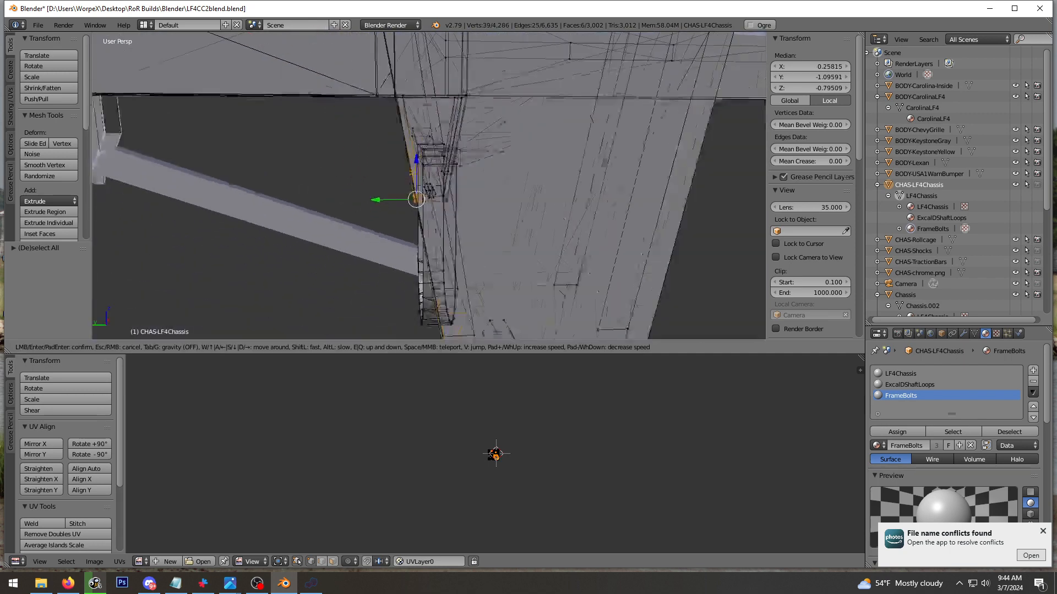
{"action": "key", "text": "s"}
{"action": "left_click", "coordinate": [429, 186]}
{"action": "middle_click_drag", "start_coordinate": [436, 224], "coordinate": [418, 223]}
{"action": "key", "text": "c"}
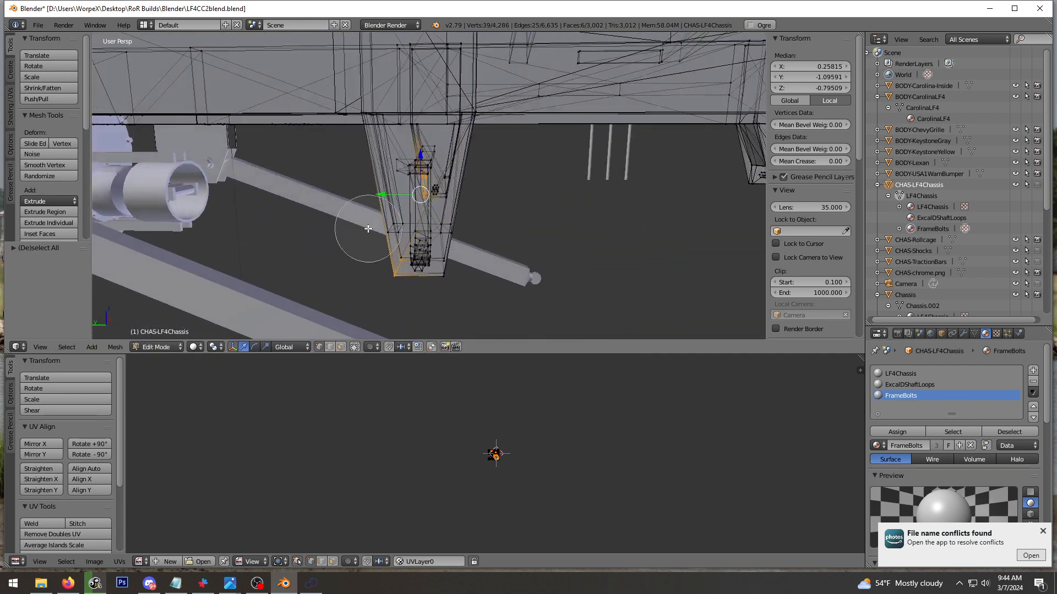
{"action": "left_click", "coordinate": [377, 259]}
{"action": "key", "text": "Escape"}
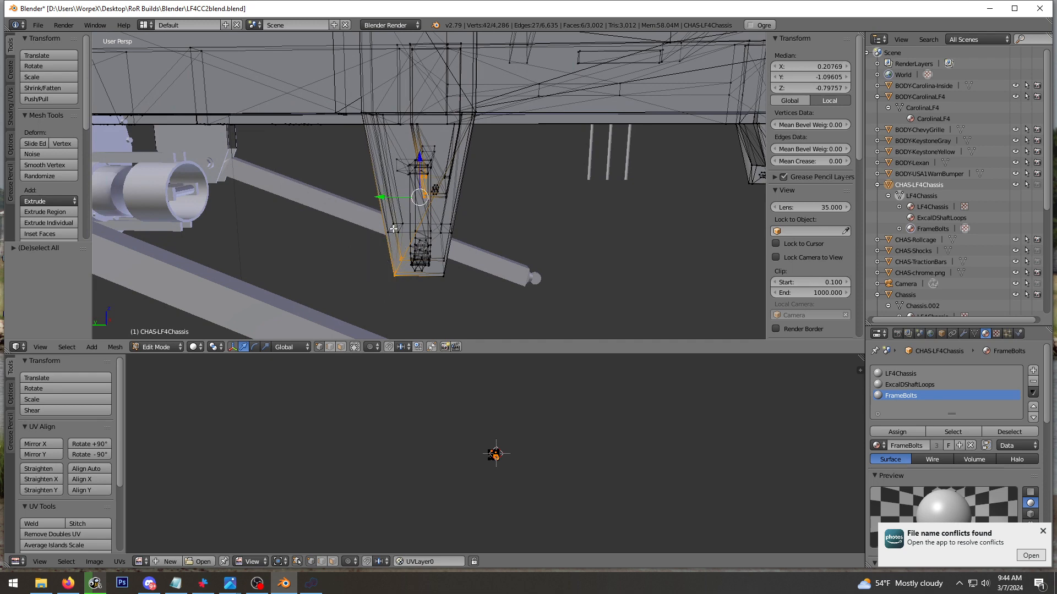
{"action": "key", "text": "shift+f"}
{"action": "key", "text": "w"}
{"action": "left_click", "coordinate": [429, 186]}
{"action": "key", "text": "c"}
{"action": "left_click_drag", "start_coordinate": [355, 244], "coordinate": [377, 240]}
{"action": "key", "text": "Escape"}
{"action": "middle_click_drag", "start_coordinate": [386, 182], "coordinate": [417, 141]}
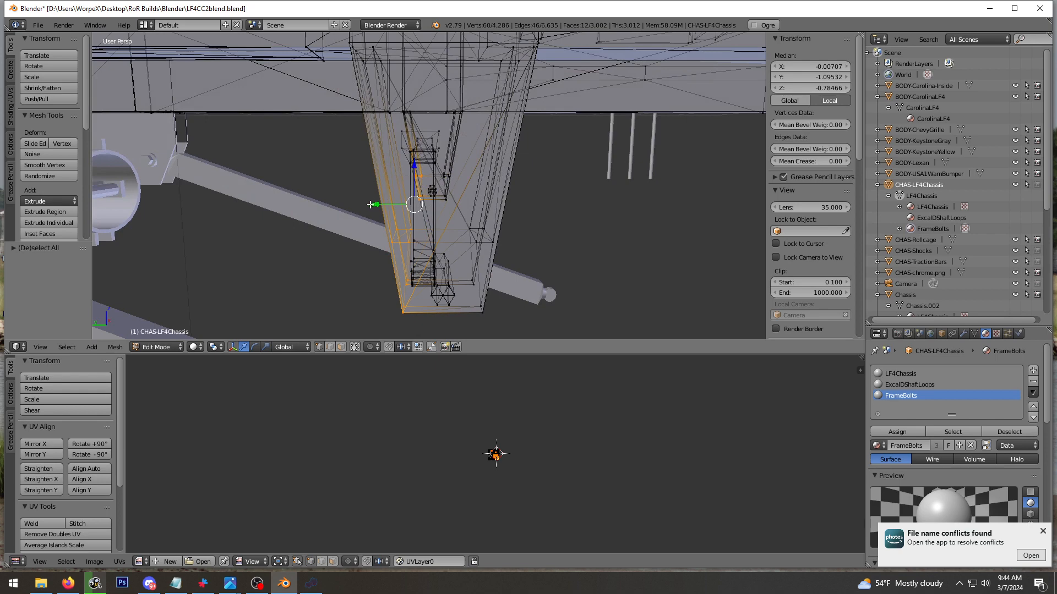
Move the selected rear edges of both brackets rearward along Y to a median of about -1.056, keeping them selected
{"action": "left_click_drag", "start_coordinate": [370, 205], "coordinate": [353, 204]}
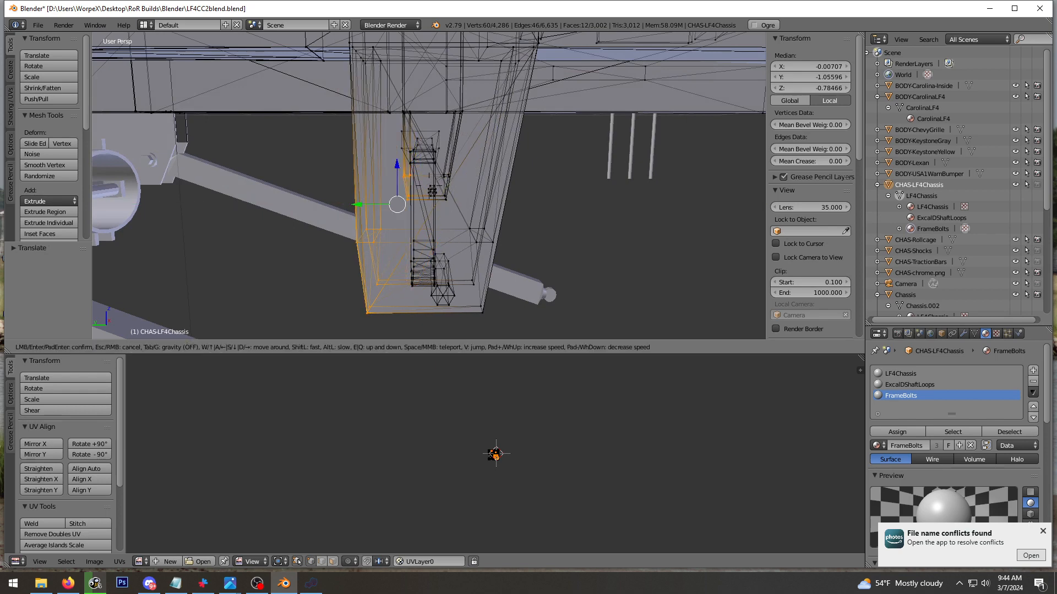
{"action": "middle_click_drag", "start_coordinate": [352, 204], "coordinate": [441, 163]}
{"action": "key", "text": "a"}
{"action": "key", "text": "ctrl+z"}
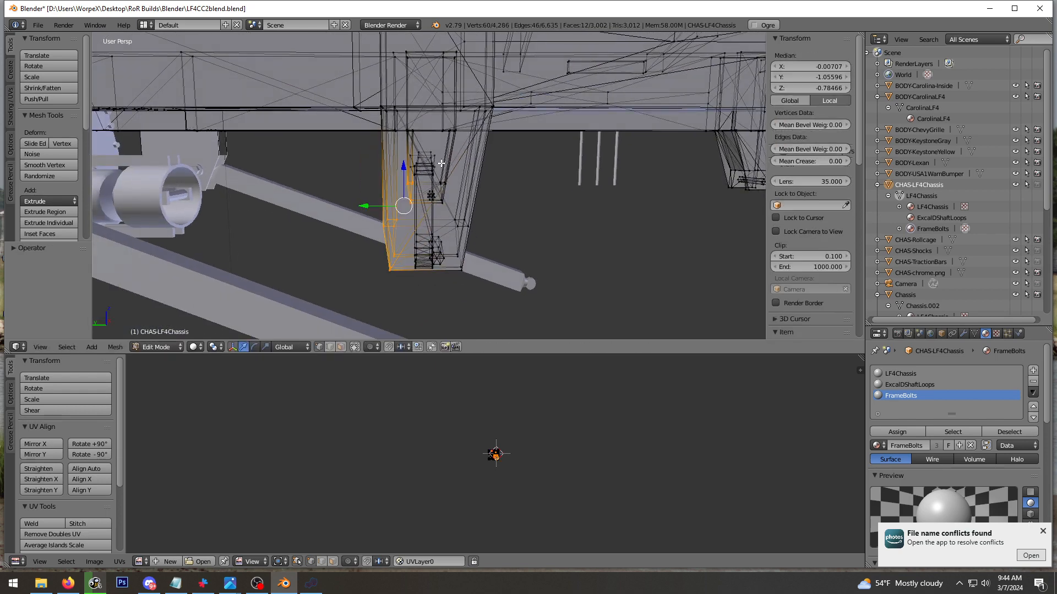
Nudge the brackets' rear edges slightly further along Y to a median of about -1.055, then clear the selection
{"action": "key", "text": "shift+f"}
{"action": "left_click", "coordinate": [429, 186]}
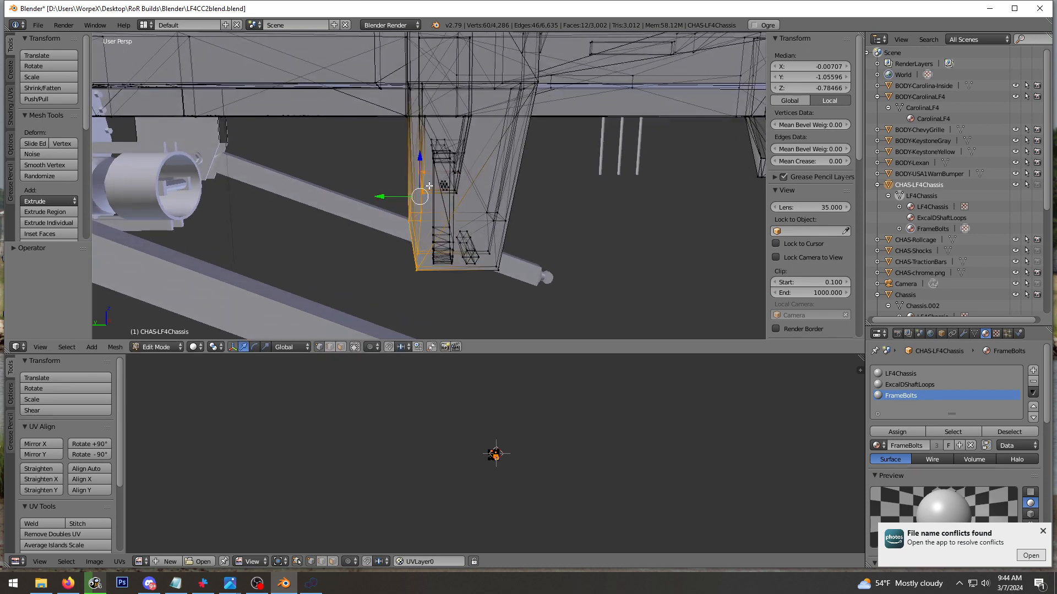
{"action": "middle_click_drag", "start_coordinate": [434, 171], "coordinate": [390, 144]}
{"action": "key", "text": "shift+f"}
{"action": "key", "text": "w"}
{"action": "left_click", "coordinate": [429, 186]}
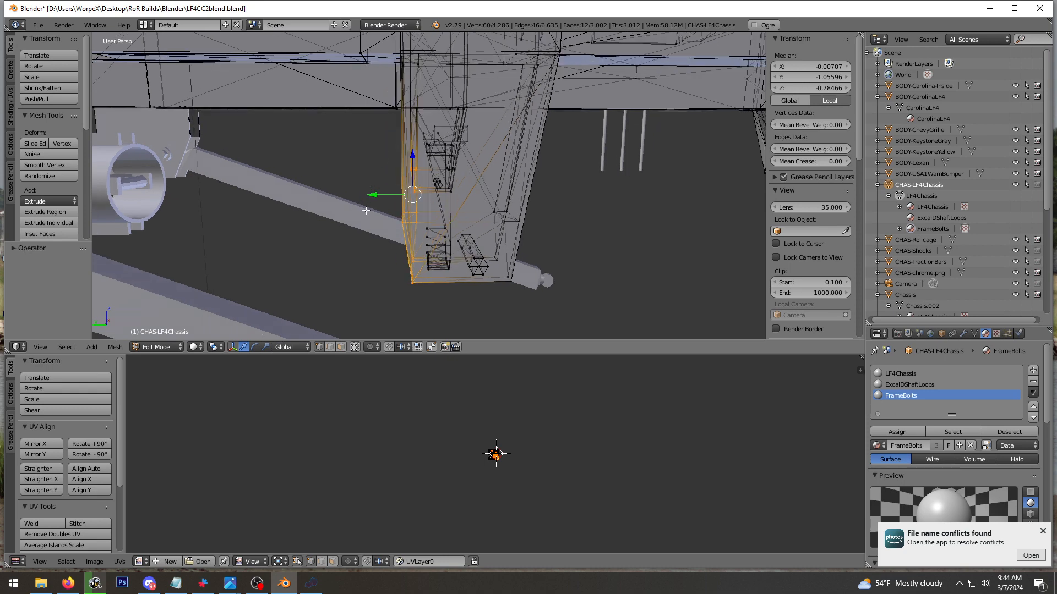
{"action": "left_click_drag", "start_coordinate": [368, 194], "coordinate": [368, 195]}
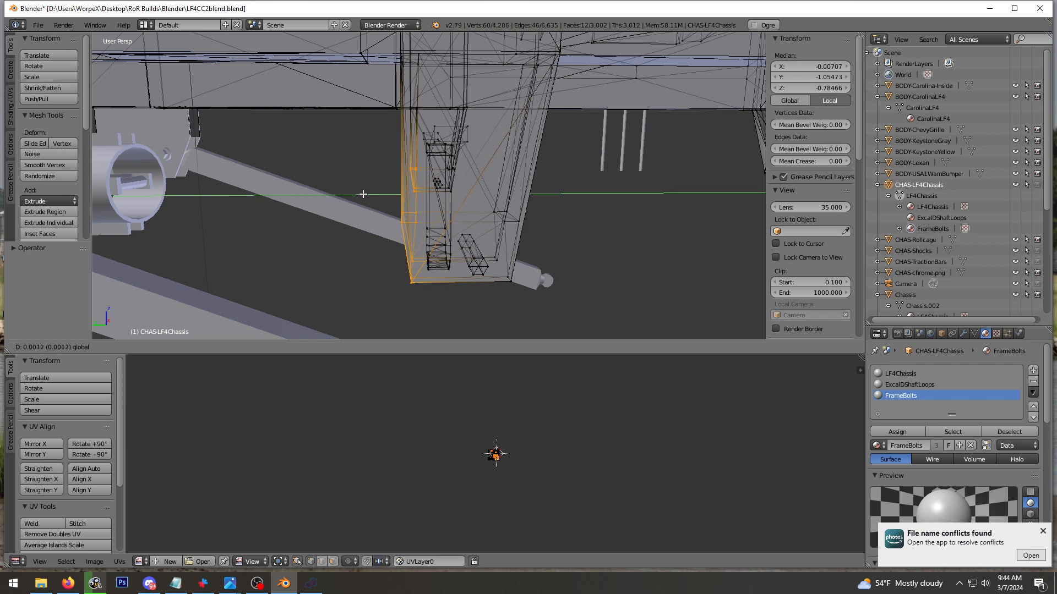
{"action": "left_click_drag", "start_coordinate": [363, 194], "coordinate": [364, 194]}
{"action": "key", "text": "a"}
Select only the bottom rear corner vertices of both brackets and move them rearward to a median of about Y -1.048
{"action": "middle_click_drag", "start_coordinate": [387, 204], "coordinate": [380, 242]}
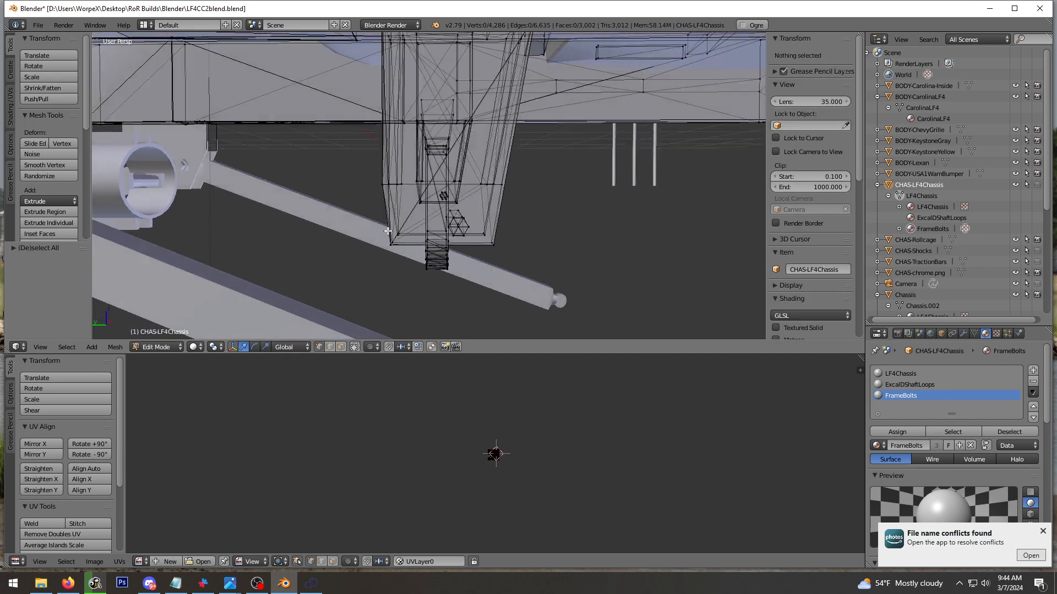
{"action": "key", "text": "c"}
{"action": "left_click", "coordinate": [379, 242]}
{"action": "right_click", "coordinate": [380, 242]}
{"action": "middle_click_drag", "start_coordinate": [428, 203], "coordinate": [432, 201]}
{"action": "key", "text": "c"}
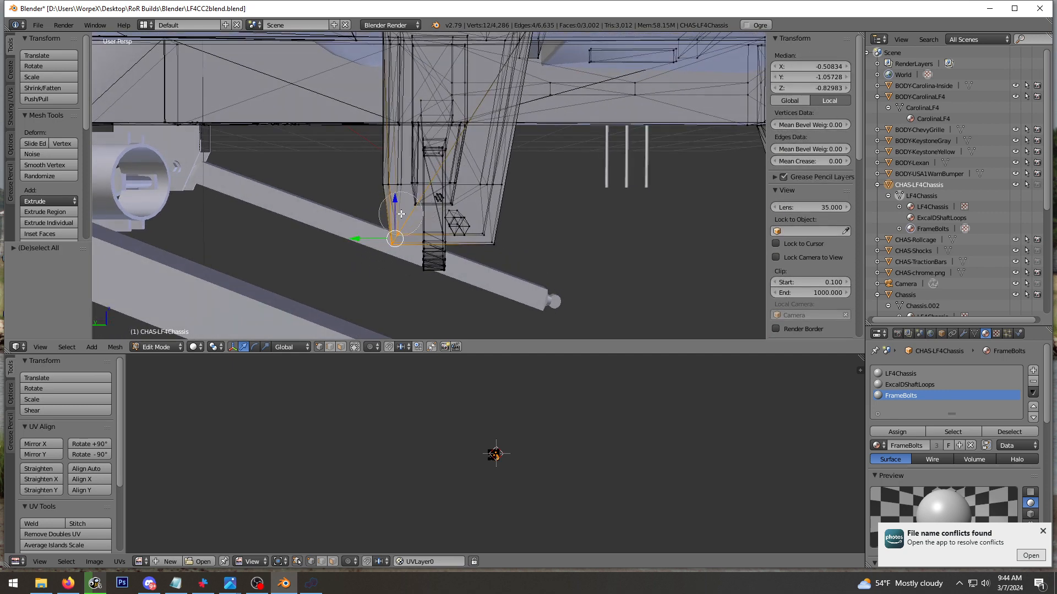
{"action": "scroll", "coordinate": [403, 214], "scroll_direction": "up", "scroll_amount": 4}
{"action": "left_click", "coordinate": [411, 211]}
{"action": "left_click_drag", "start_coordinate": [389, 215], "coordinate": [368, 214]}
{"action": "middle_click_drag", "start_coordinate": [387, 209], "coordinate": [390, 209]}
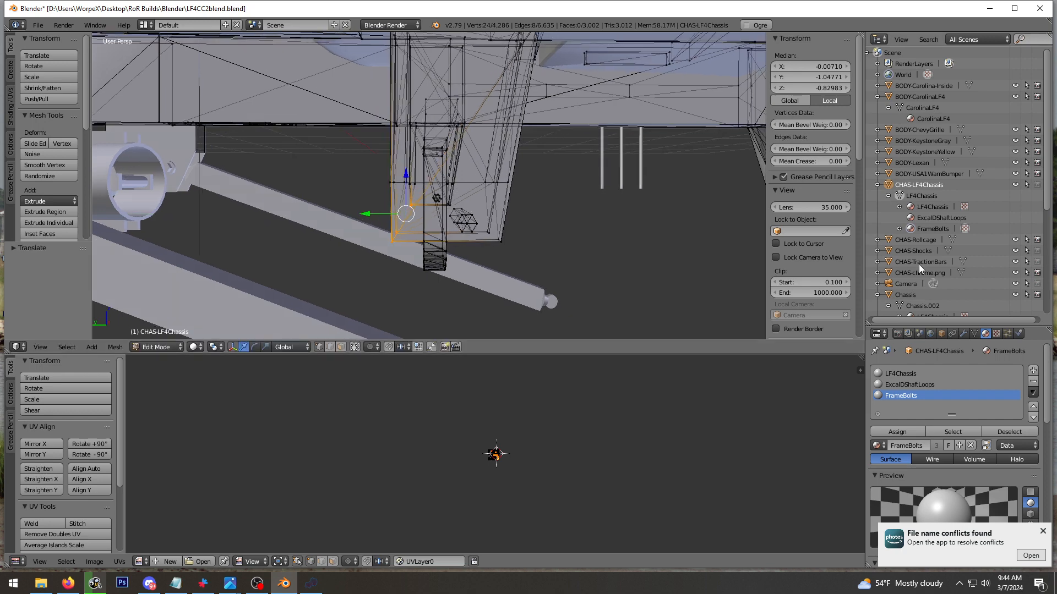
Fine-tune the bottom rear corners of both brackets along Y to a median of about -1.044, straightening their rear edges
{"action": "left_click", "coordinate": [899, 196]}
{"action": "left_click", "coordinate": [900, 197]}
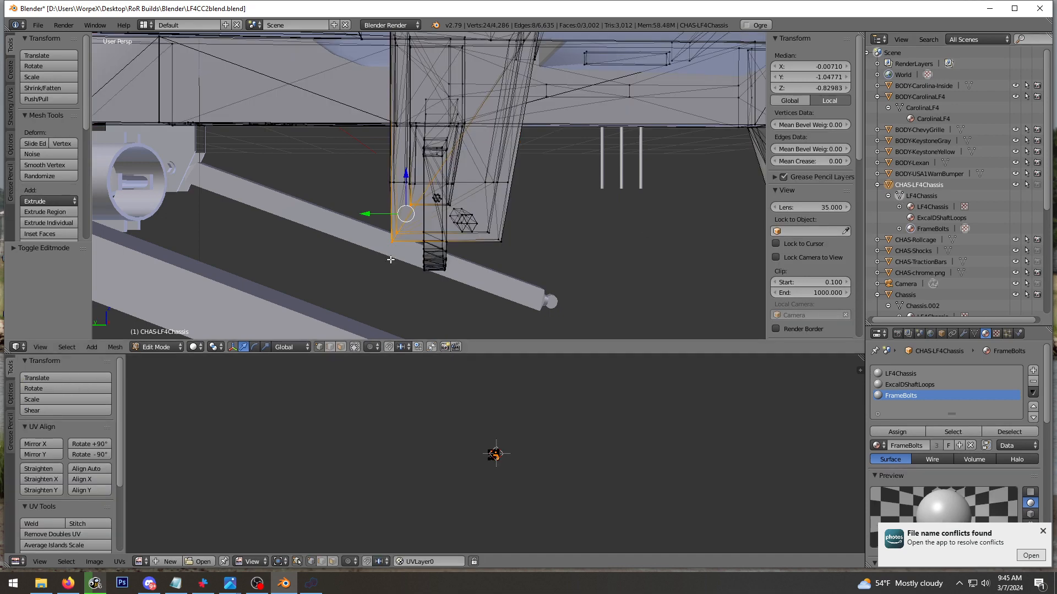
{"action": "middle_click_drag", "start_coordinate": [451, 194], "coordinate": [453, 193]}
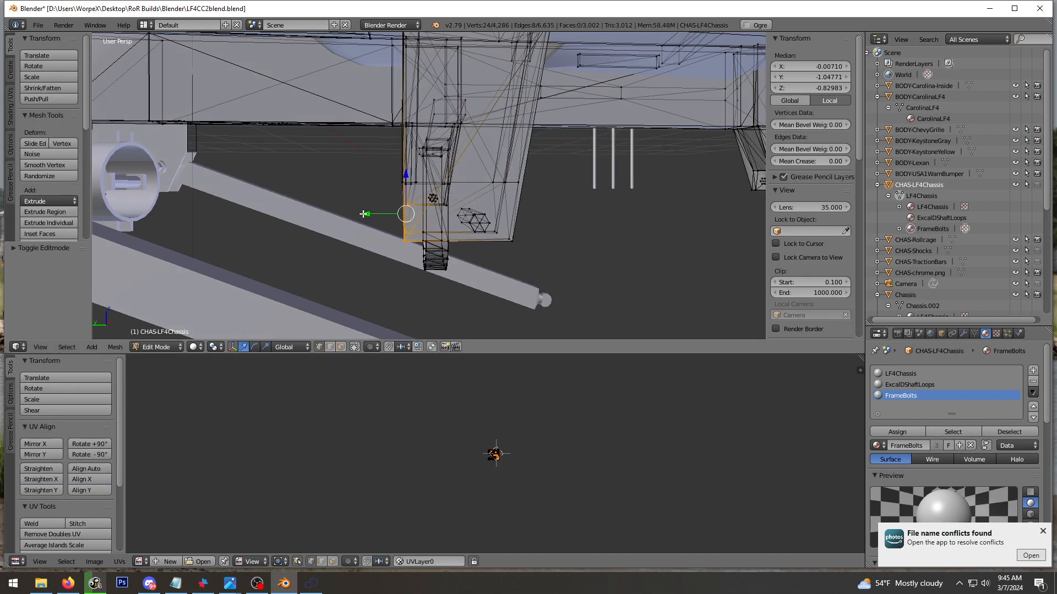
{"action": "mouse_move", "coordinate": [362, 214]}
{"action": "left_mouse_down"}
{"action": "mouse_move", "coordinate": [352, 217]}
{"action": "mouse_move", "coordinate": [363, 215]}
{"action": "left_mouse_up"}
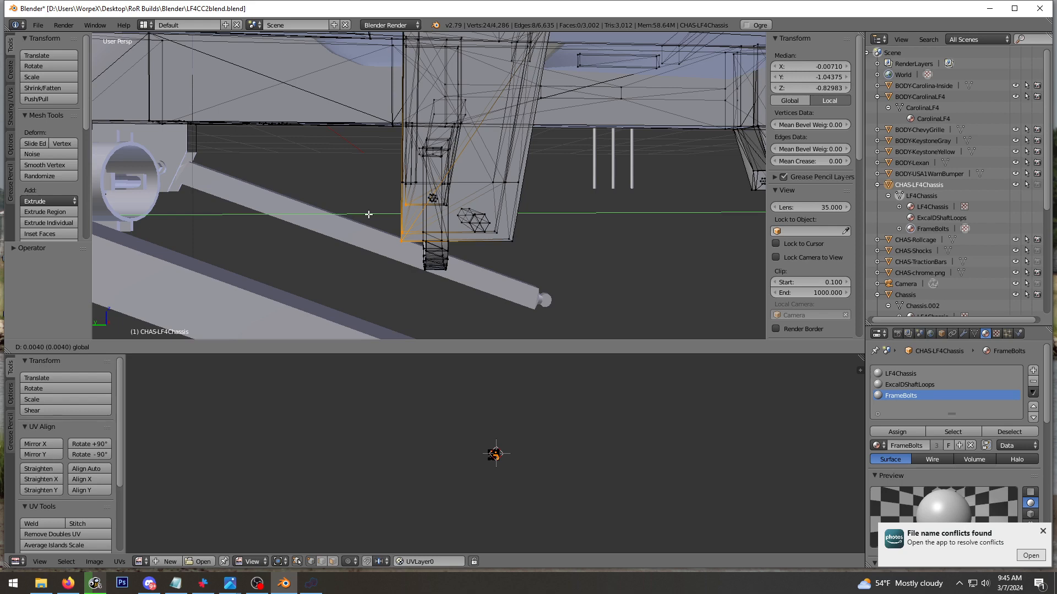
{"action": "left_click_drag", "start_coordinate": [370, 214], "coordinate": [370, 214]}
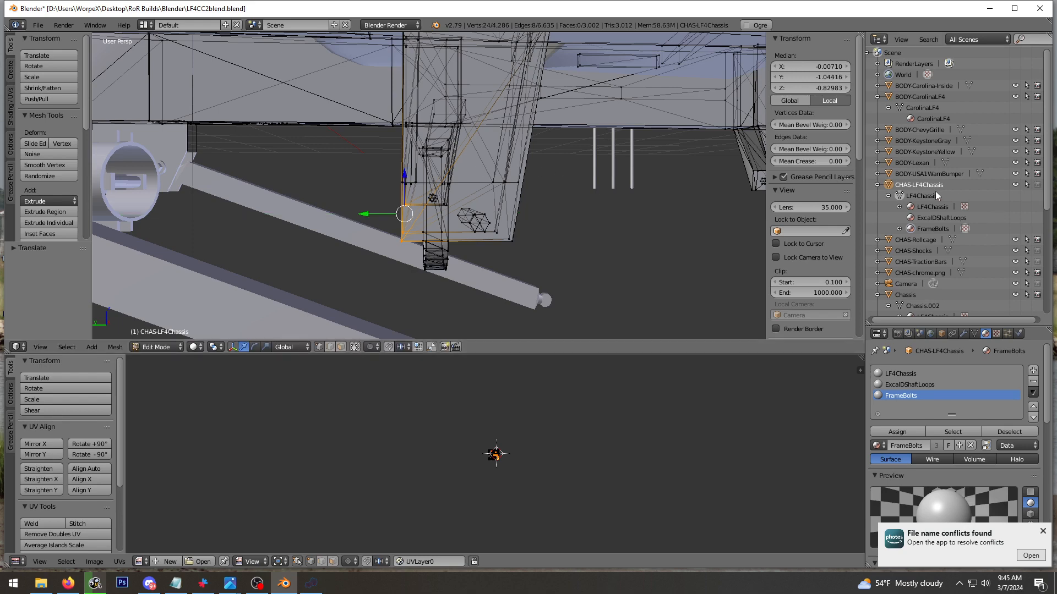
Return to Object Mode, clear the object selection and inspect the straightened rear edges of the frame brackets
{"action": "key", "text": "Tab"}
{"action": "key", "text": "shift+f"}
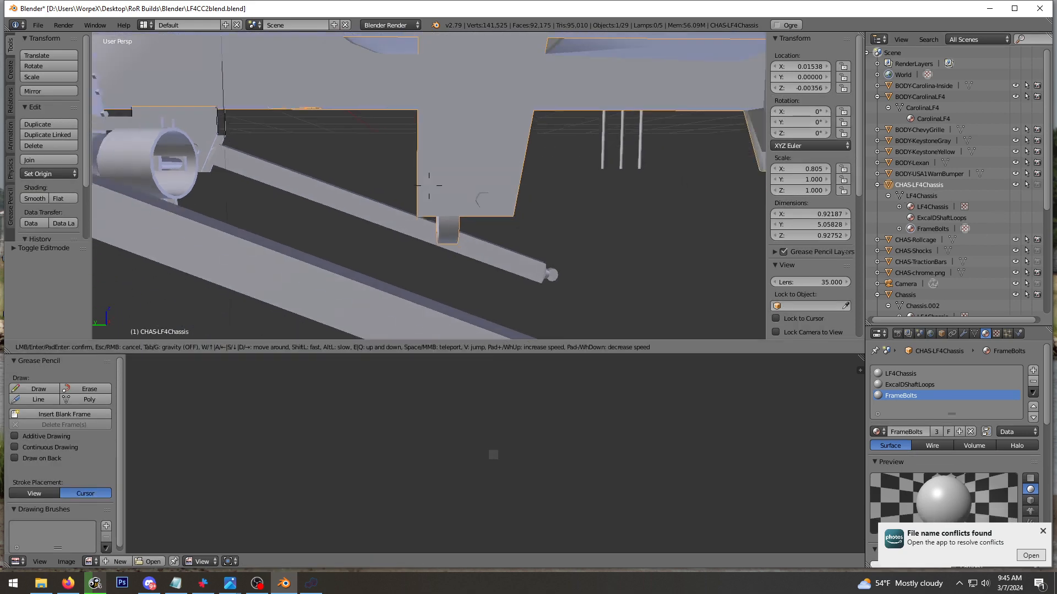
{"action": "left_click", "coordinate": [429, 190]}
{"action": "key", "text": "a"}
{"action": "key", "text": "shift+f"}
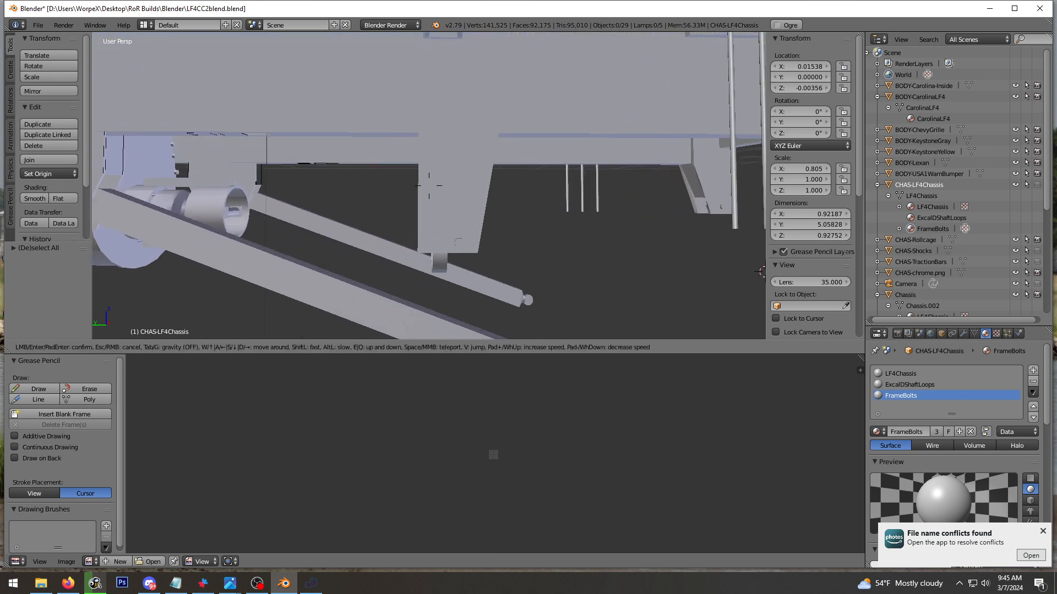
{"action": "left_click", "coordinate": [429, 190]}
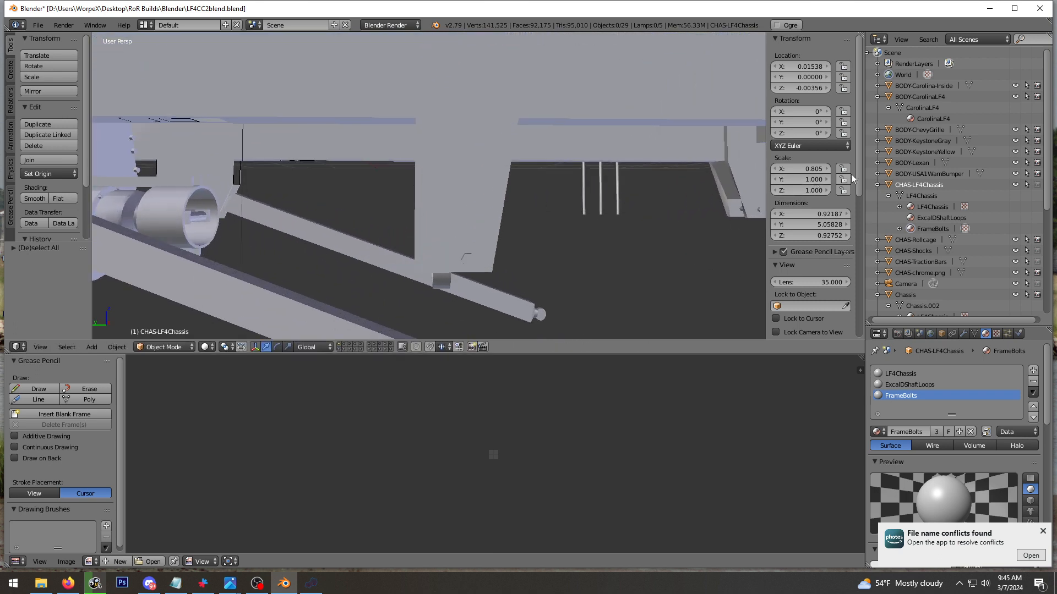
In the chassis mesh, circle-select the bolt and the front edge vertices of one frame bracket
{"action": "key", "text": "Tab"}
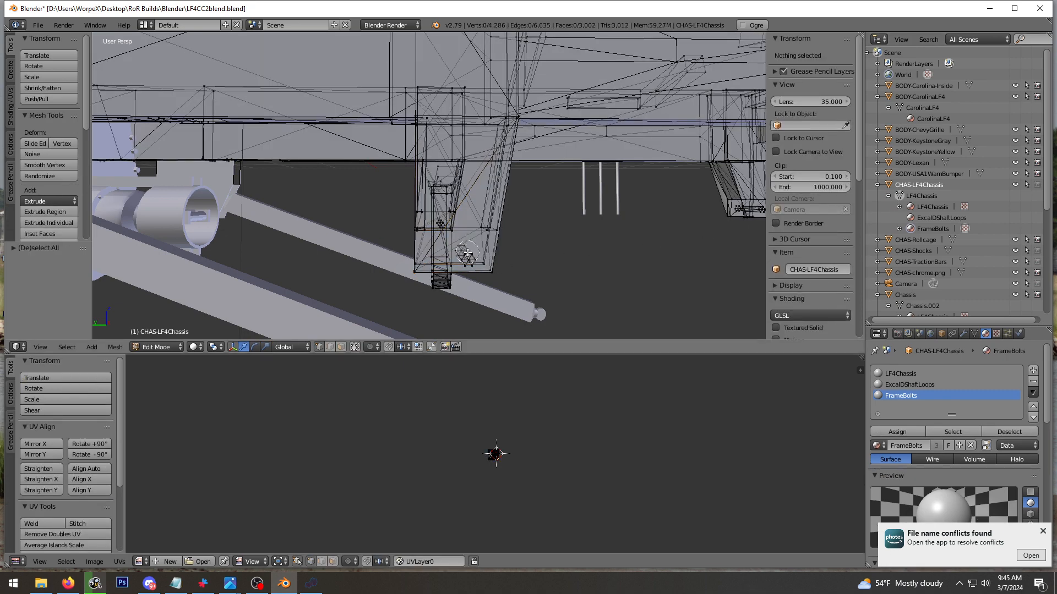
{"action": "left_click_drag", "start_coordinate": [468, 253], "coordinate": [467, 258]}
{"action": "right_click", "coordinate": [466, 258]}
{"action": "mouse_move", "coordinate": [515, 266]}
{"action": "middle_mouse_down"}
{"action": "mouse_move", "coordinate": [547, 269]}
{"action": "mouse_move", "coordinate": [524, 273]}
{"action": "middle_mouse_up"}
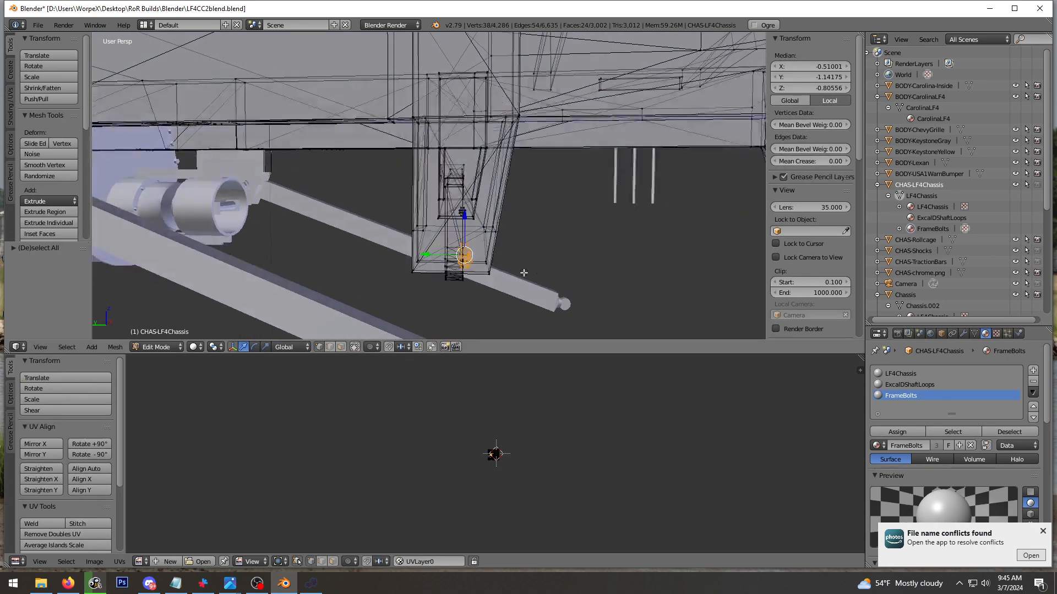
{"action": "key", "text": "c"}
{"action": "left_click", "coordinate": [488, 269]}
{"action": "right_click", "coordinate": [490, 269]}
{"action": "middle_click_drag", "start_coordinate": [580, 229], "coordinate": [573, 233]}
{"action": "key", "text": "c"}
{"action": "left_click", "coordinate": [495, 228]}
{"action": "right_click", "coordinate": [496, 228]}
Add the matching bolt and front edge vertices of the opposite bracket to the selection
{"action": "key", "text": "shift+f"}
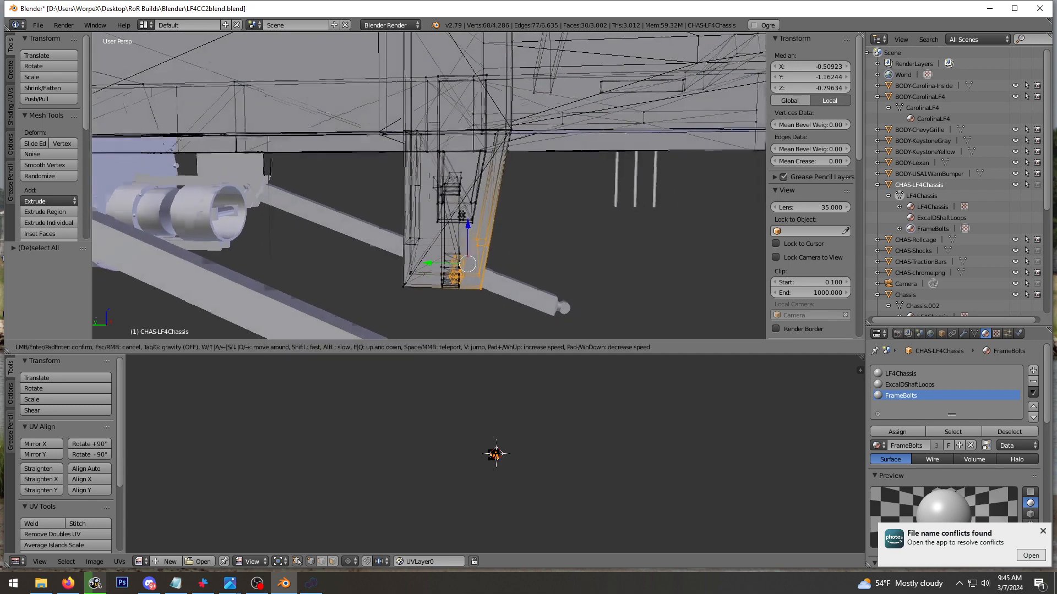
{"action": "key", "text": "w"}
{"action": "left_click", "coordinate": [429, 186]}
{"action": "key", "text": "c"}
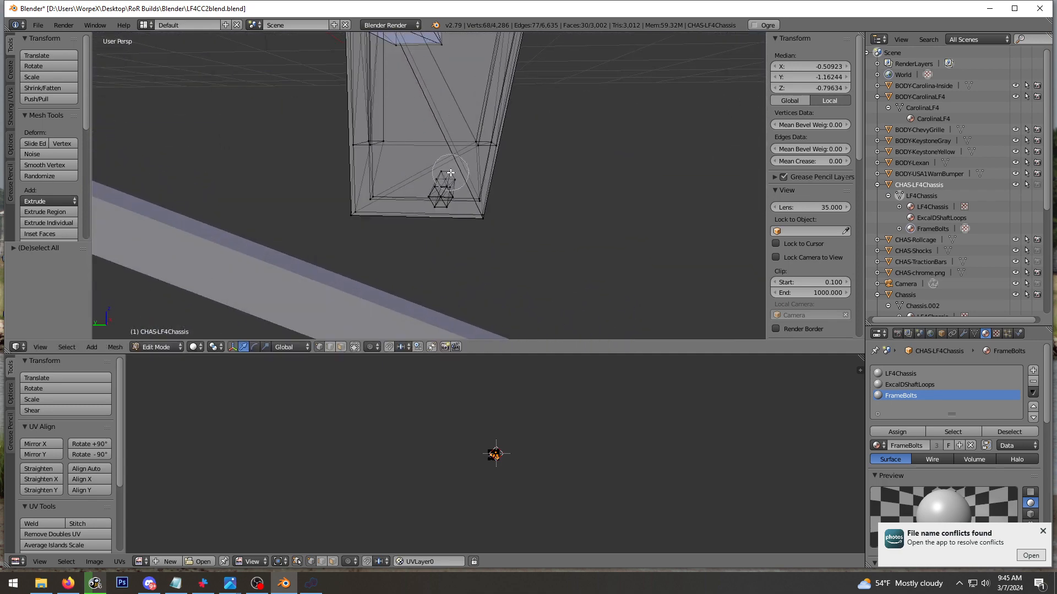
{"action": "mouse_move", "coordinate": [450, 173]}
{"action": "left_mouse_down"}
{"action": "mouse_move", "coordinate": [436, 189]}
{"action": "mouse_move", "coordinate": [483, 142]}
{"action": "left_mouse_up"}
{"action": "right_click", "coordinate": [532, 194]}
Move the selected front edges and bolts of both brackets rearward along Y to a median of about -1.109
{"action": "key", "text": "shift+f"}
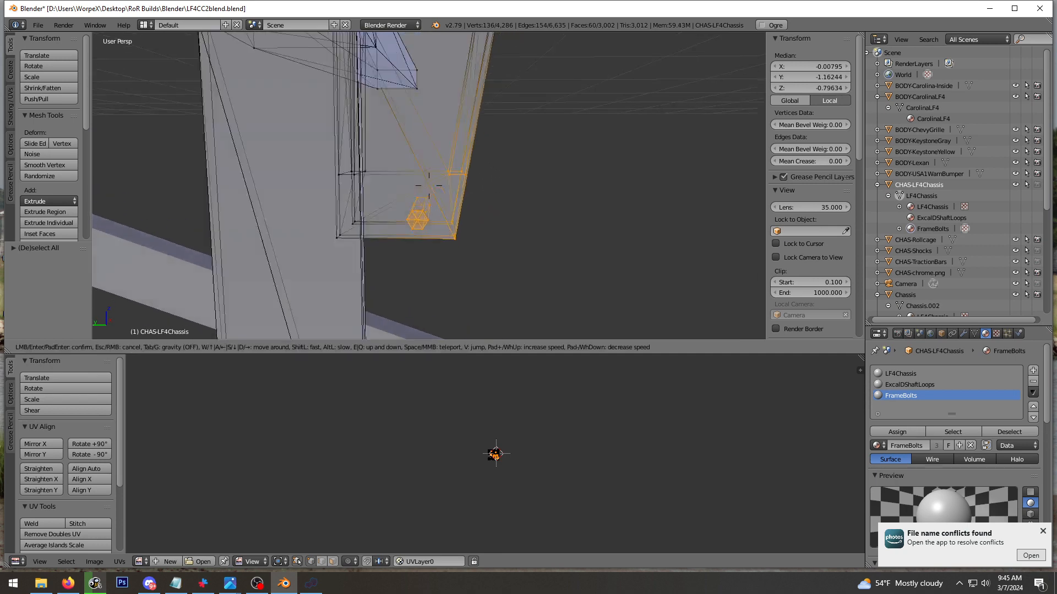
{"action": "key", "text": "s"}
{"action": "left_click", "coordinate": [400, 212]}
{"action": "key", "text": "shift+f"}
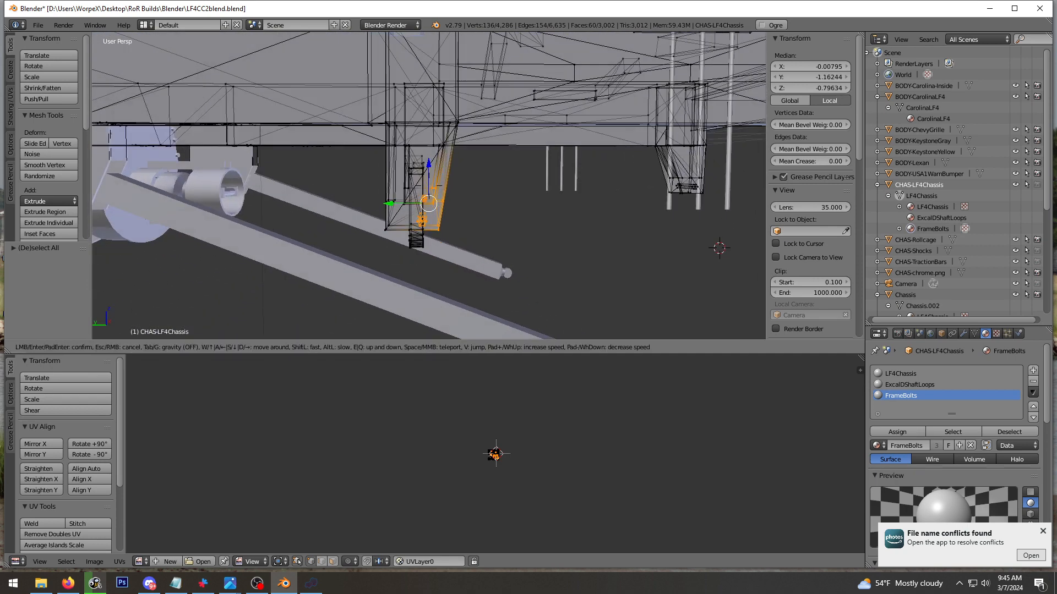
{"action": "key", "text": "w"}
{"action": "left_click", "coordinate": [427, 192]}
{"action": "left_click_drag", "start_coordinate": [391, 212], "coordinate": [369, 212]}
{"action": "middle_click_drag", "start_coordinate": [369, 211], "coordinate": [635, 205]}
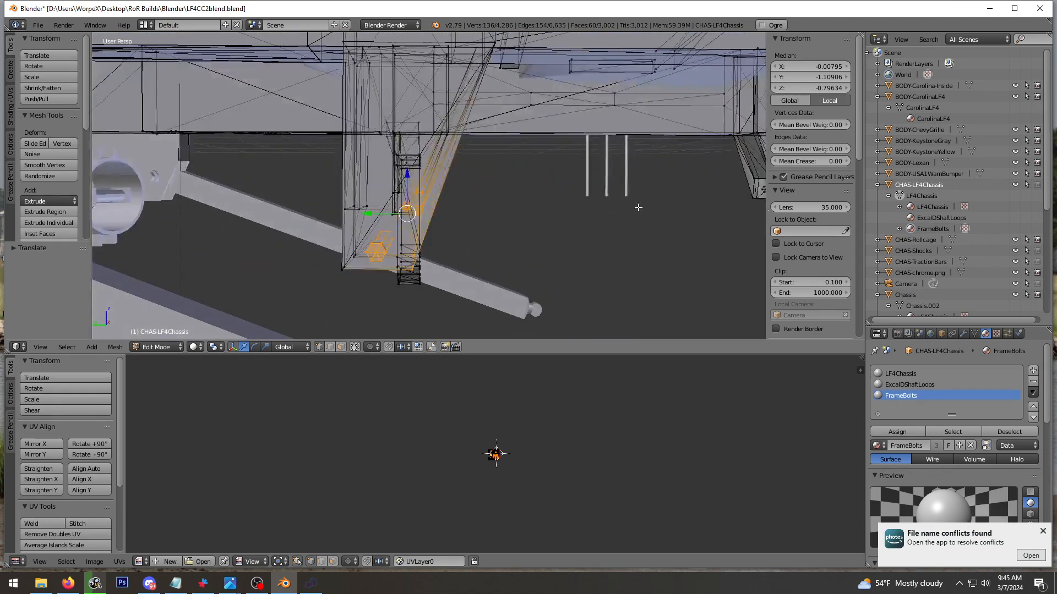
Inspect the narrowed brackets in Object Mode, trying Material viewport shading and returning to Solid
{"action": "key", "text": "Tab"}
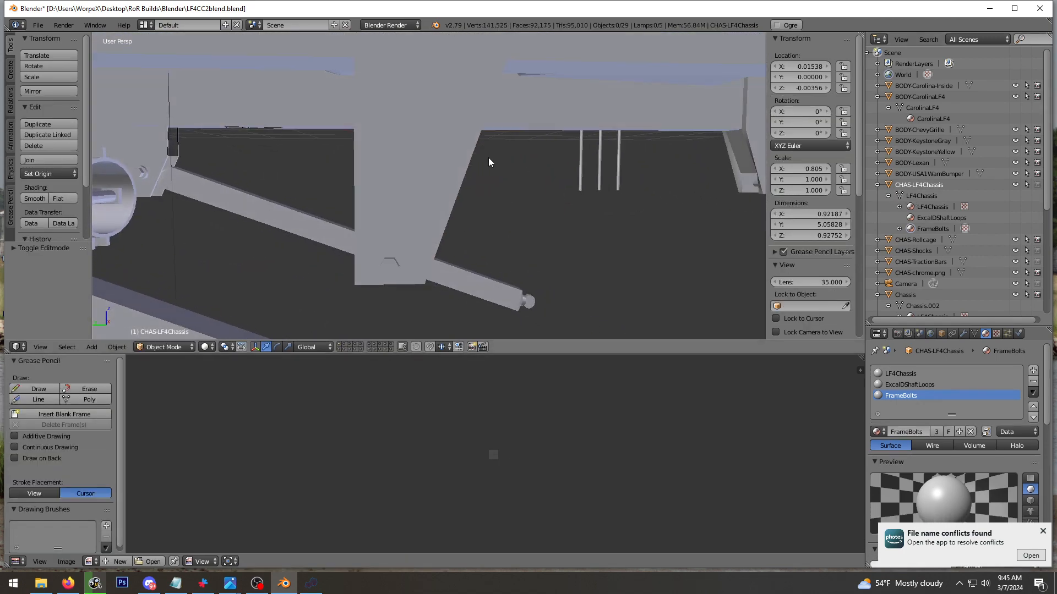
{"action": "key", "text": "shift+f"}
{"action": "key", "text": "s"}
{"action": "left_click", "coordinate": [449, 180]}
{"action": "middle_click_drag", "start_coordinate": [449, 180], "coordinate": [447, 188]}
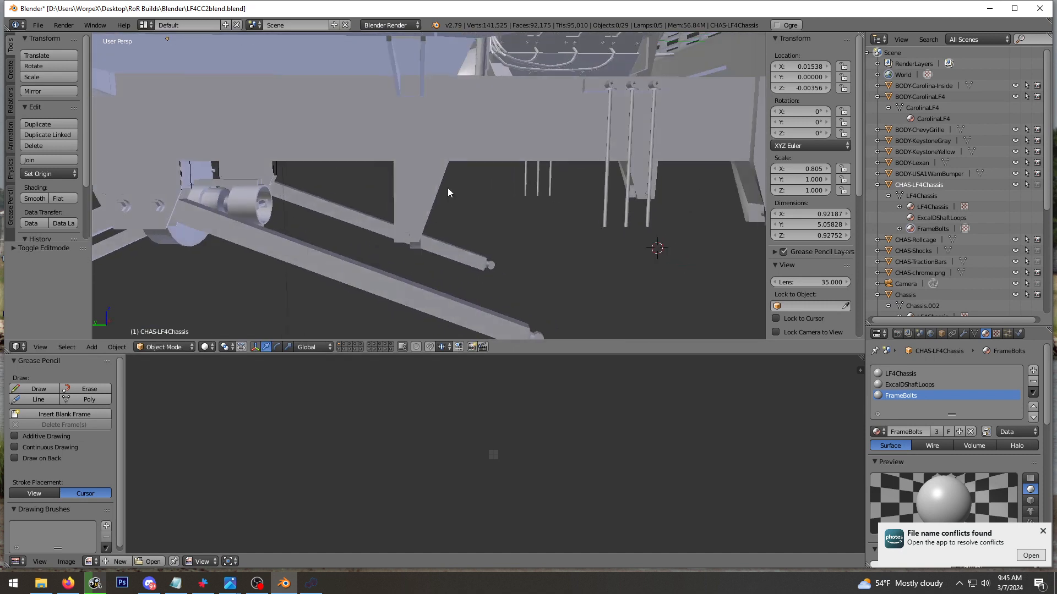
{"action": "left_click", "coordinate": [207, 346]}
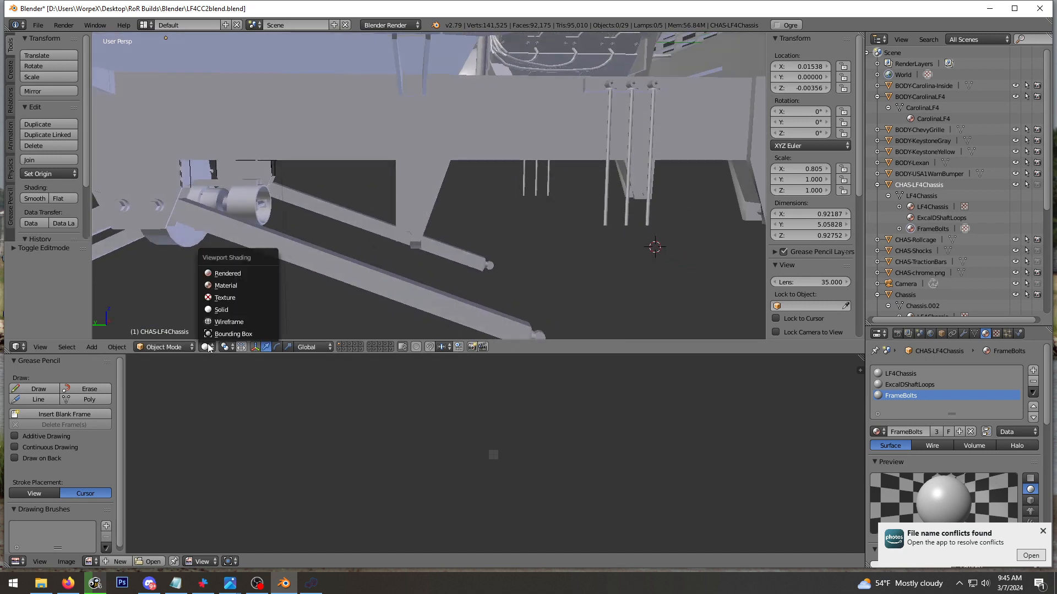
{"action": "left_click", "coordinate": [222, 310]}
{"action": "left_click", "coordinate": [209, 348]}
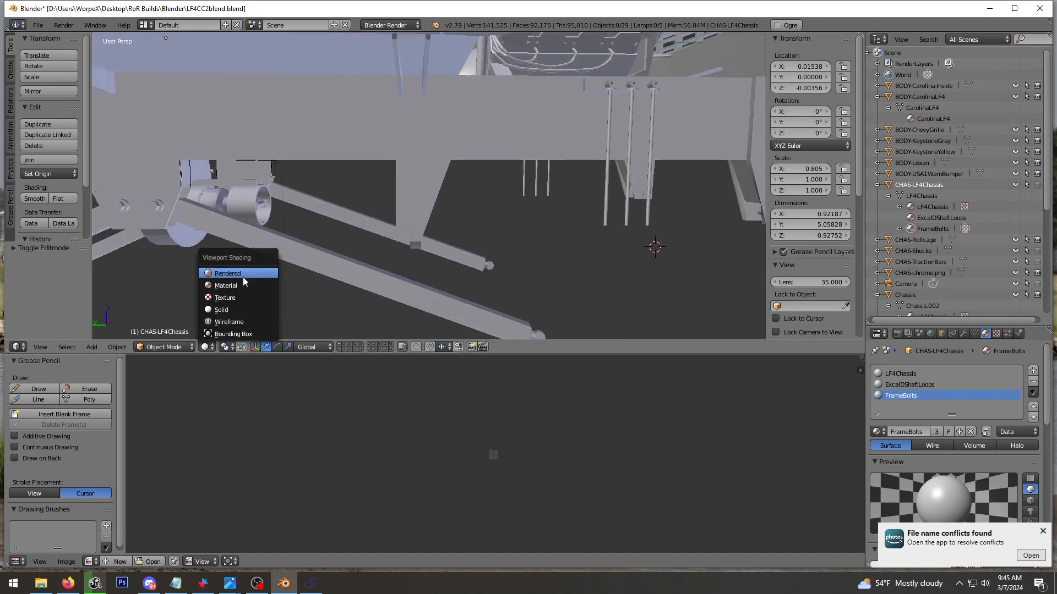
{"action": "left_click", "coordinate": [241, 288]}
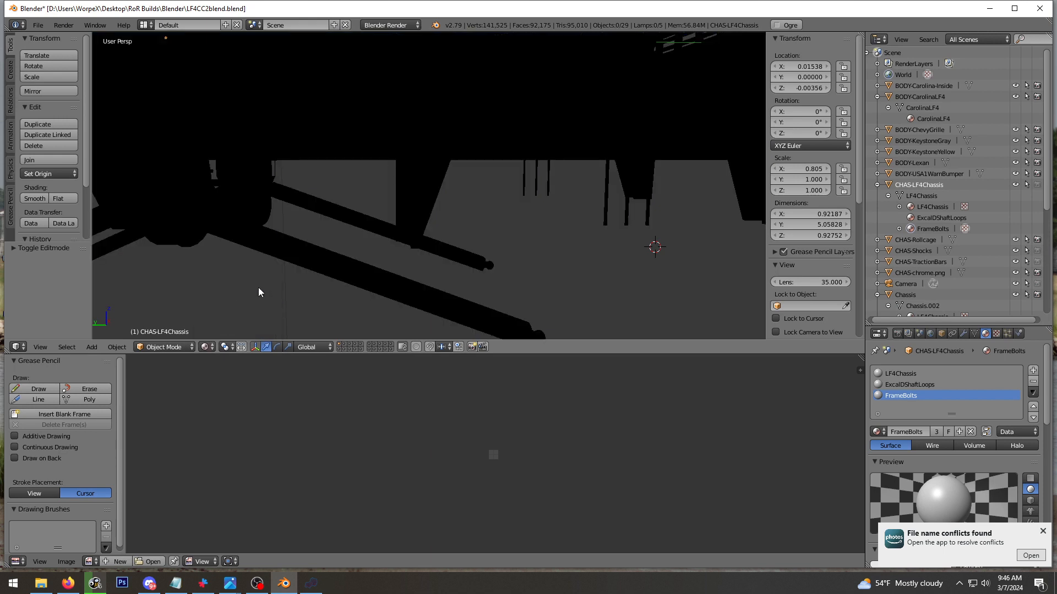
{"action": "left_click", "coordinate": [207, 347]}
{"action": "left_click", "coordinate": [236, 295]}
{"action": "left_click", "coordinate": [210, 348]}
{"action": "left_click", "coordinate": [225, 313]}
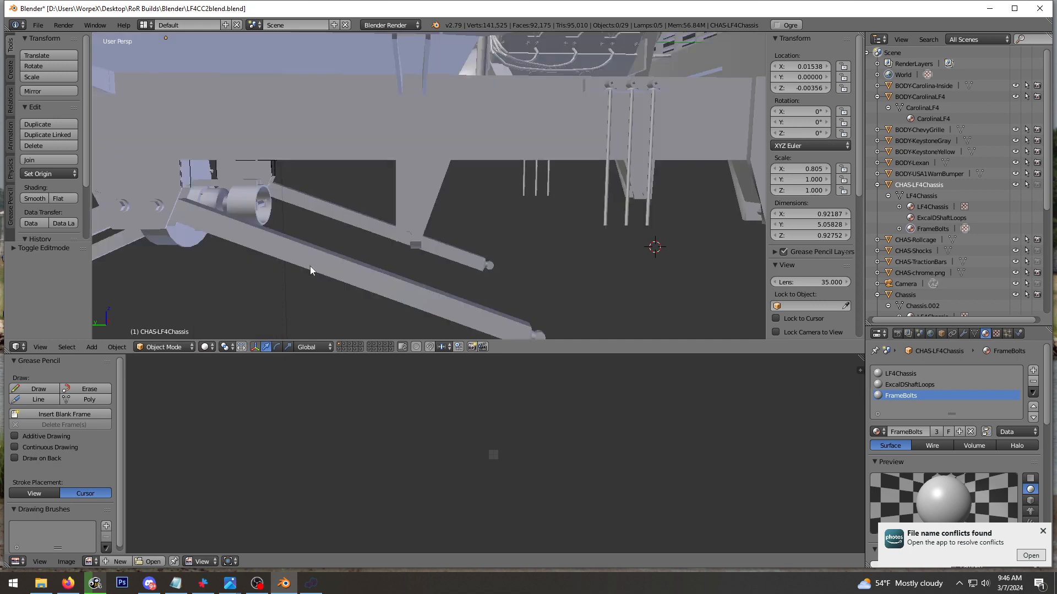
Compare the chassis brackets with the reference photo ccr2205a7.jpg, then move the photo window clear of the Blender viewport
{"action": "middle_click_drag", "start_coordinate": [351, 237], "coordinate": [374, 229]}
{"action": "key", "text": "shift+f"}
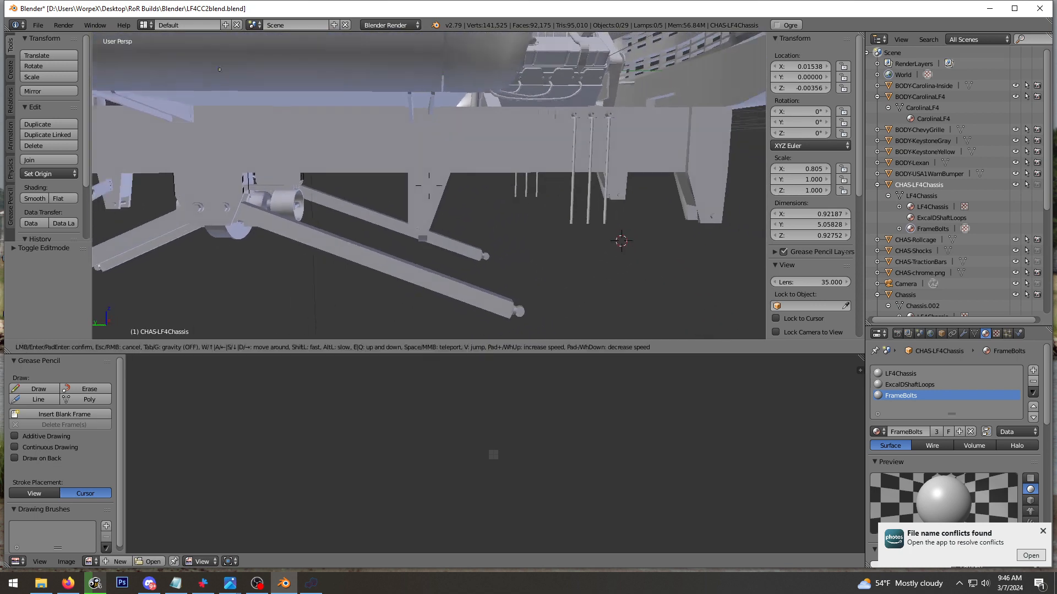
{"action": "left_click", "coordinate": [428, 186]}
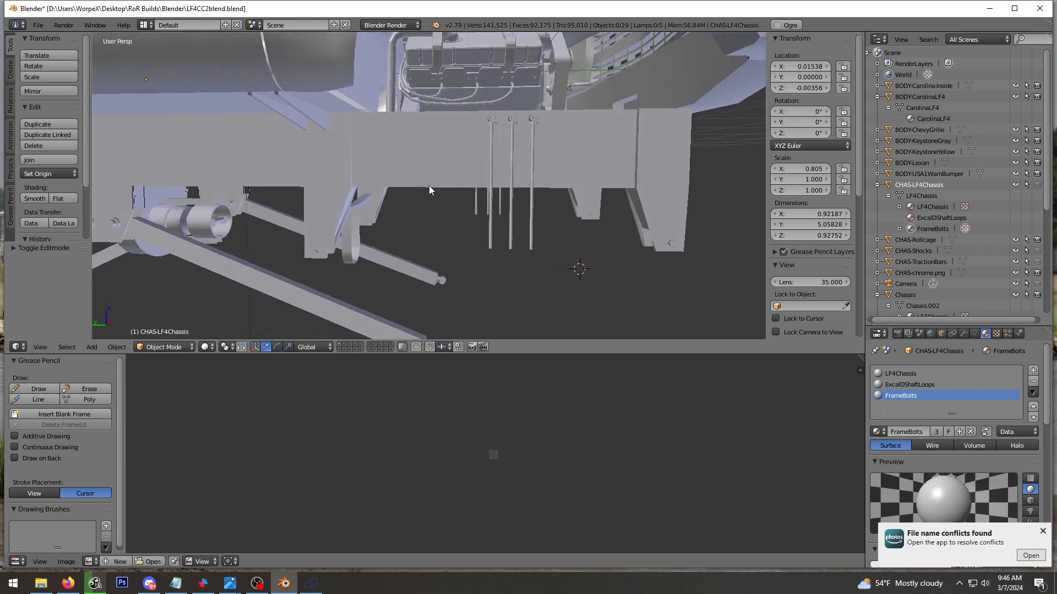
{"action": "key", "text": "alt+Tab"}
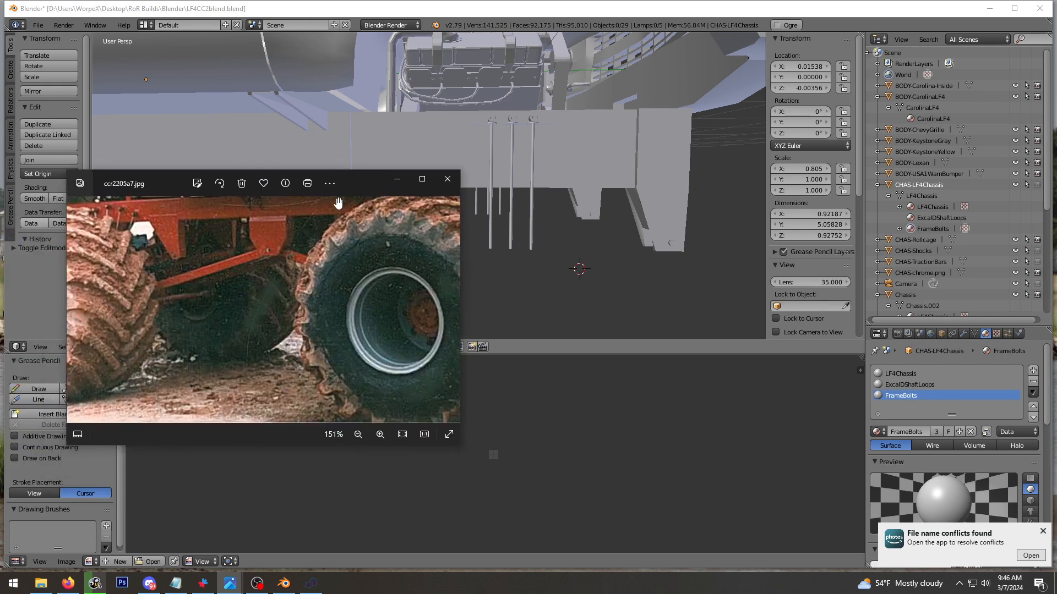
{"action": "left_click_drag", "start_coordinate": [356, 184], "coordinate": [745, 170]}
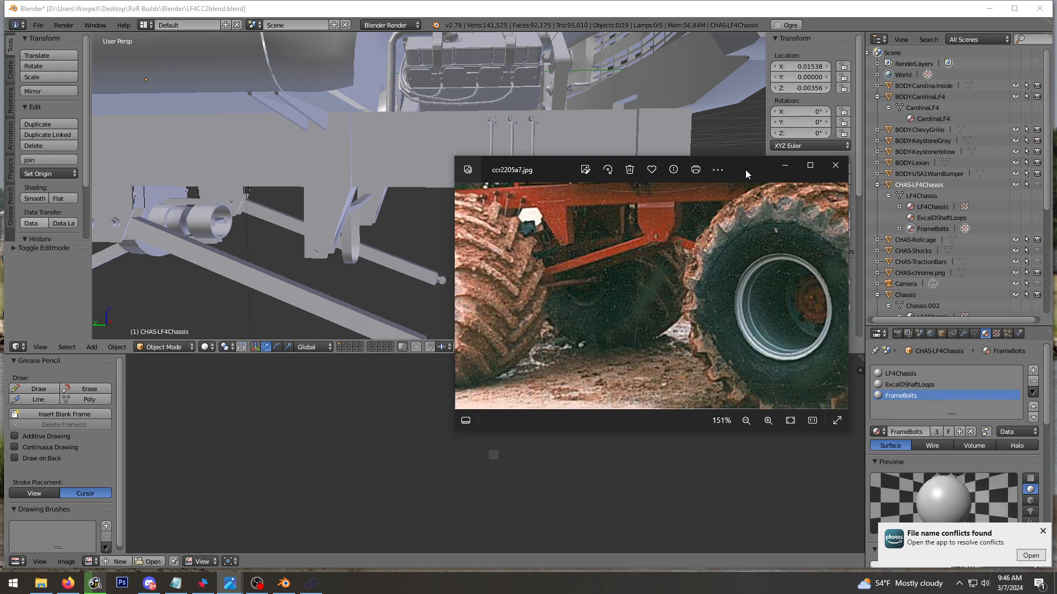
{"action": "left_click_drag", "start_coordinate": [745, 169], "coordinate": [0, 170]}
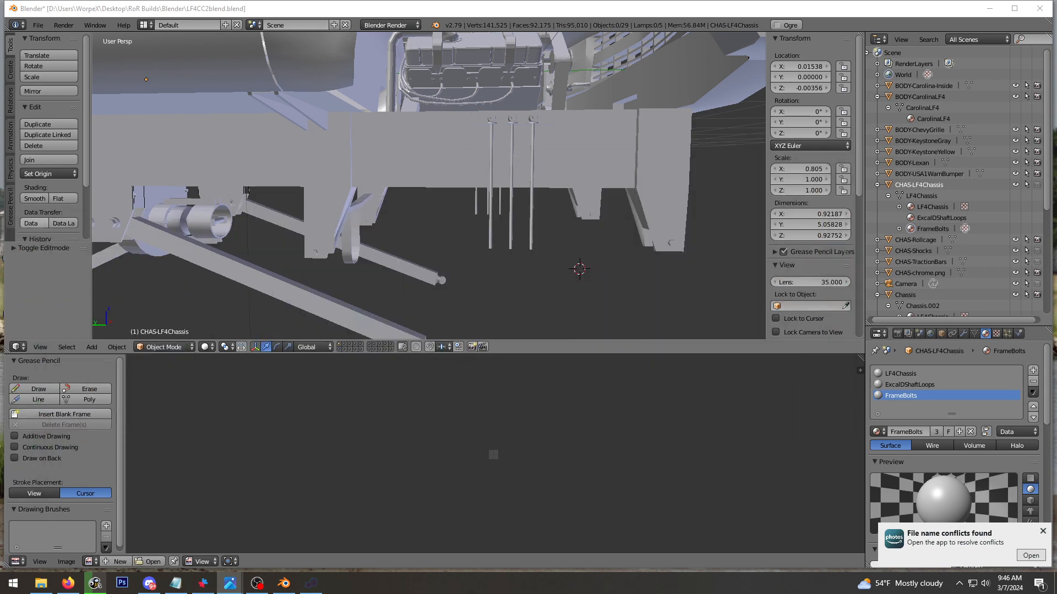
Clear the vertex selection in the chassis mesh, return to Object Mode and save the blend file
{"action": "middle_click_drag", "start_coordinate": [382, 198], "coordinate": [425, 195]}
{"action": "key", "text": "Tab"}
{"action": "key", "text": "a"}
{"action": "key", "text": "shift+f"}
{"action": "key", "text": "w"}
{"action": "left_click", "coordinate": [431, 182]}
{"action": "left_click", "coordinate": [900, 196]}
{"action": "key", "text": "shift+f"}
{"action": "key", "text": "s"}
{"action": "left_click", "coordinate": [429, 186]}
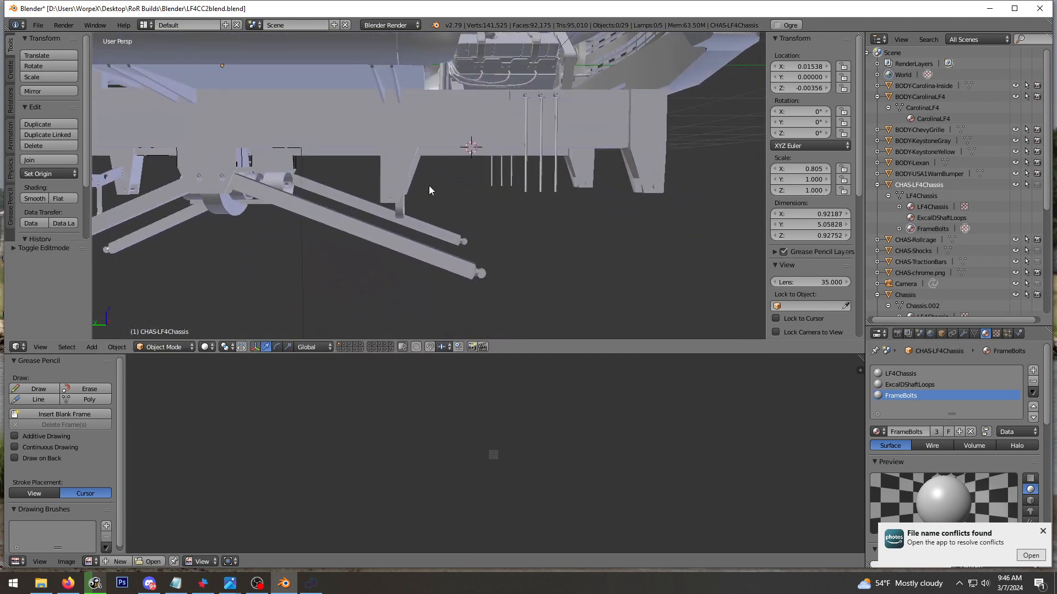
{"action": "middle_click_drag", "start_coordinate": [336, 180], "coordinate": [661, 157]}
{"action": "key", "text": "ctrl+s"}
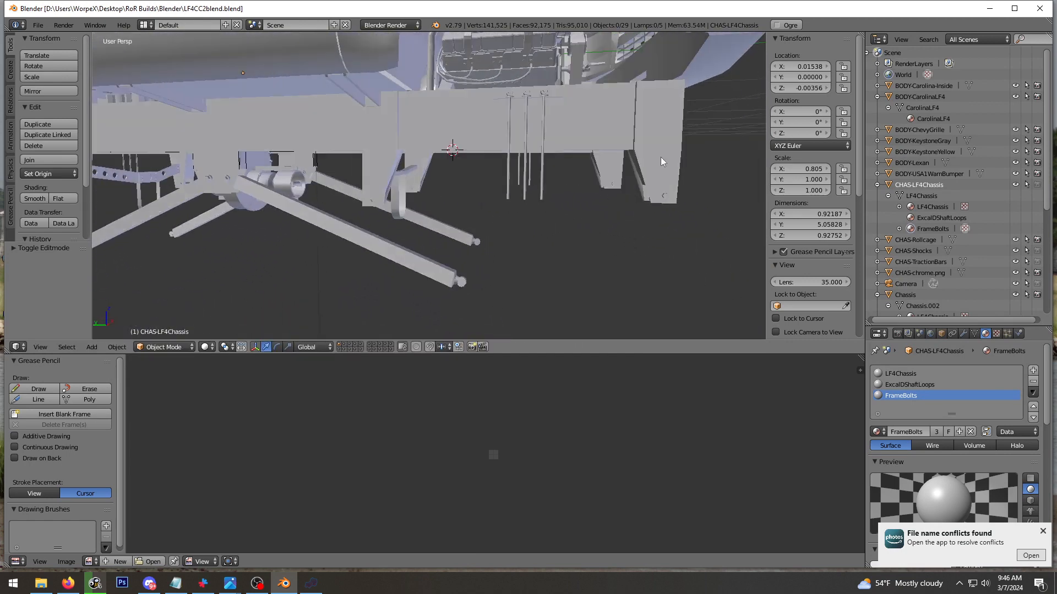
Examine the reshaped brackets from both sides of the frame and in proportion to the full truck body
{"action": "middle_click_drag", "start_coordinate": [378, 230], "coordinate": [408, 188]}
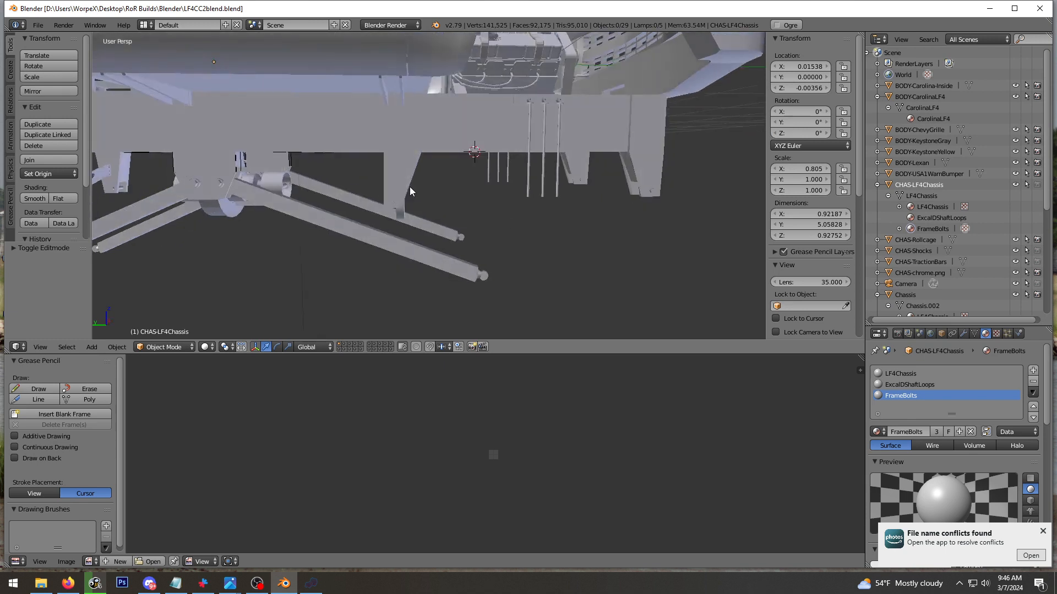
{"action": "key", "text": "shift+f"}
{"action": "left_click", "coordinate": [428, 186]}
{"action": "key", "text": "shift+f"}
{"action": "key", "text": "a"}
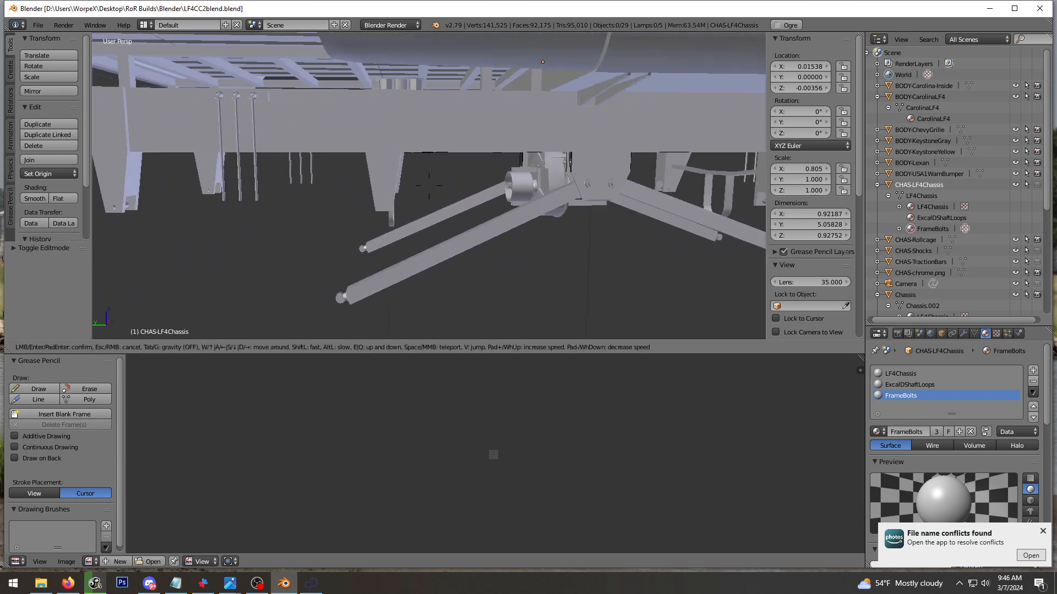
{"action": "left_click", "coordinate": [429, 186]}
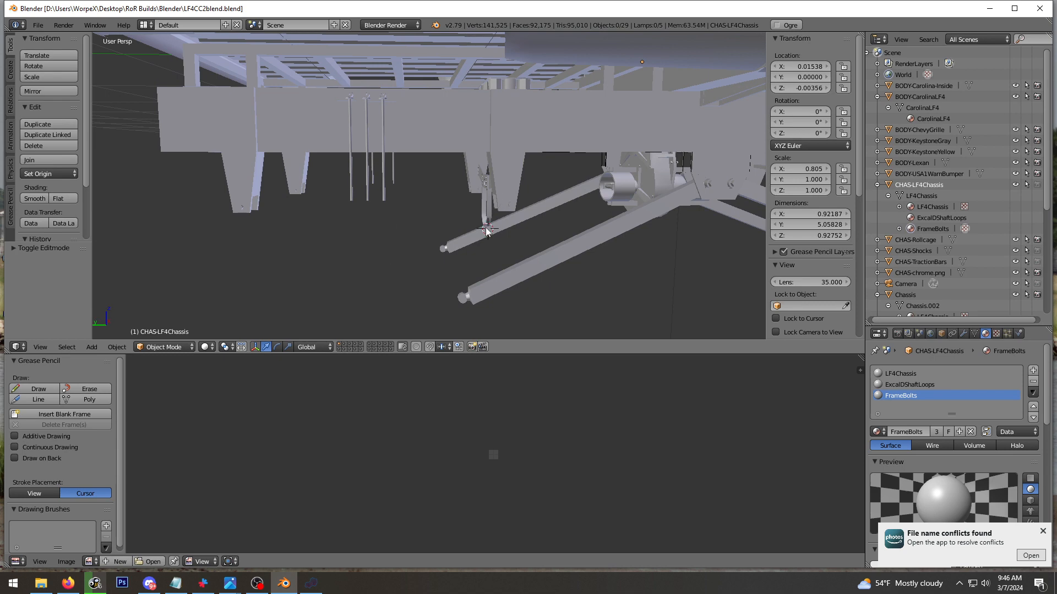
{"action": "key", "text": "shift+f"}
{"action": "key", "text": "s"}
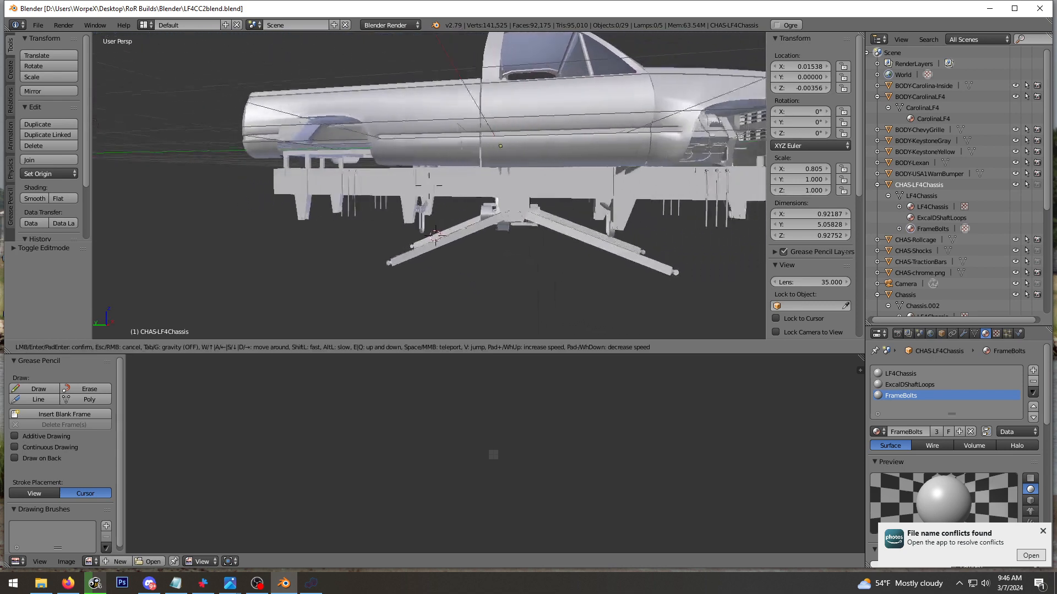
{"action": "key", "text": "d"}
{"action": "left_click", "coordinate": [429, 186]}
{"action": "middle_click_drag", "start_coordinate": [437, 154], "coordinate": [432, 175]}
{"action": "key", "text": "shift+f"}
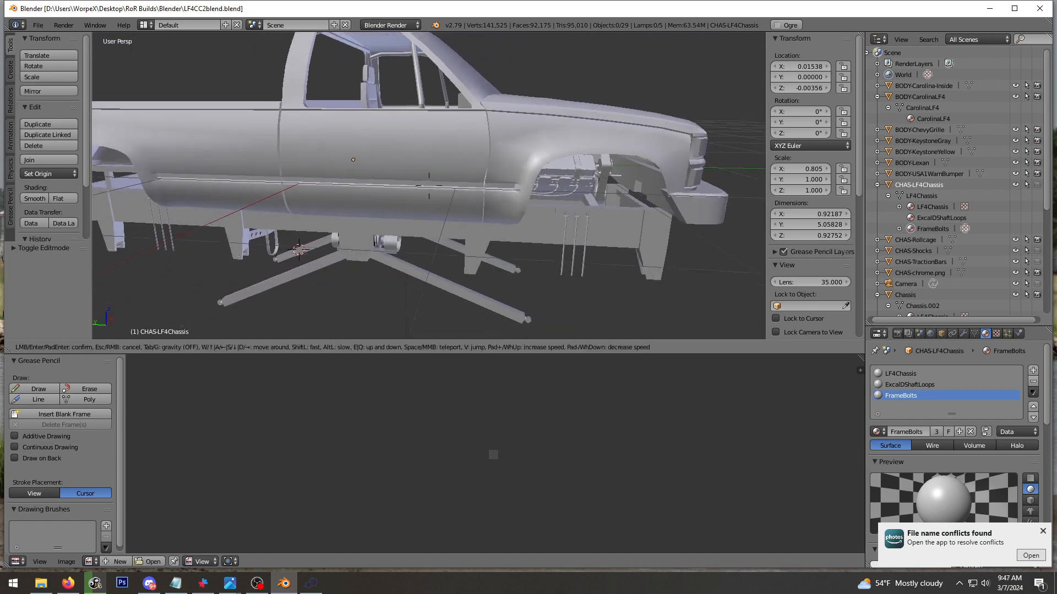
{"action": "key", "text": "d"}
{"action": "left_click", "coordinate": [429, 190]}
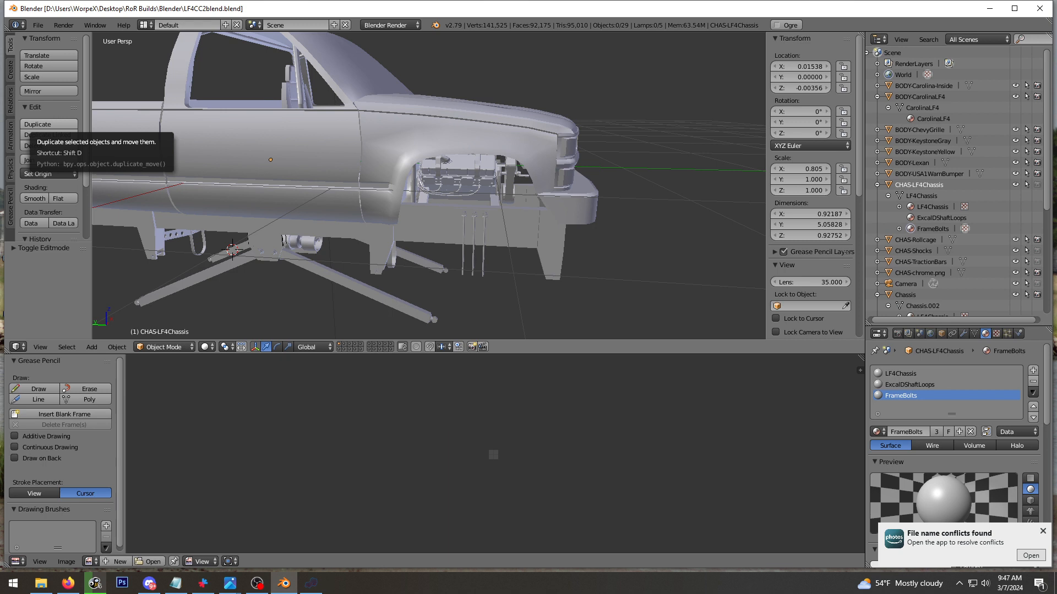
Collapse the CHAS-LF4Chassis entry in the outliner and select the CHAS-chrome.png object
{"action": "left_click", "coordinate": [889, 185]}
{"action": "left_click", "coordinate": [920, 229]}
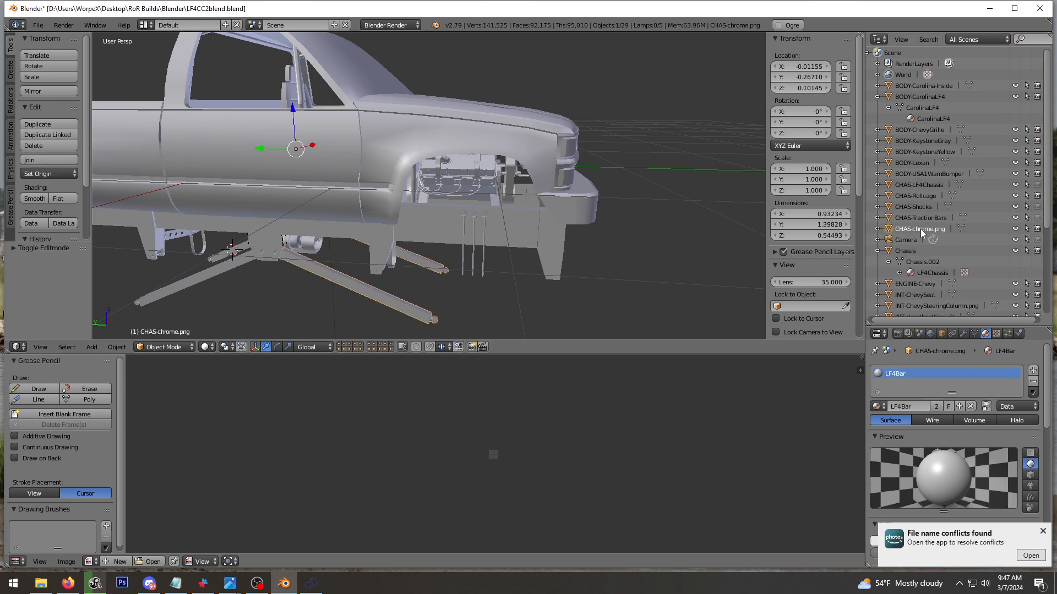
{"action": "left_click", "coordinate": [585, 236]}
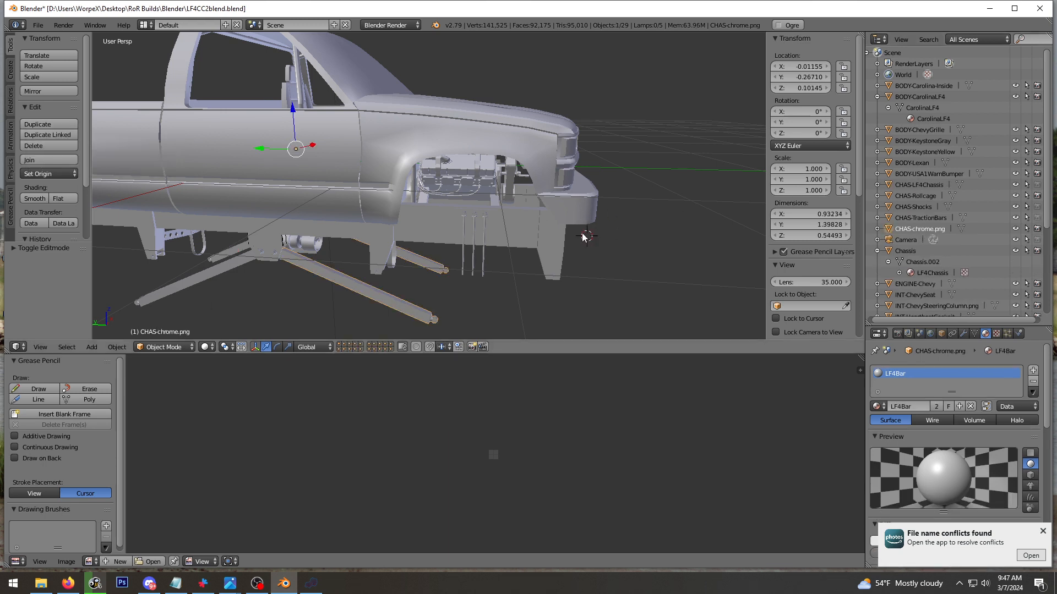
{"action": "left_click", "coordinate": [449, 235]}
Switch to Rigs of Rods, open the loader for a new vehicle and search the vehicle list for "lf4"
{"action": "left_click", "coordinate": [311, 583]}
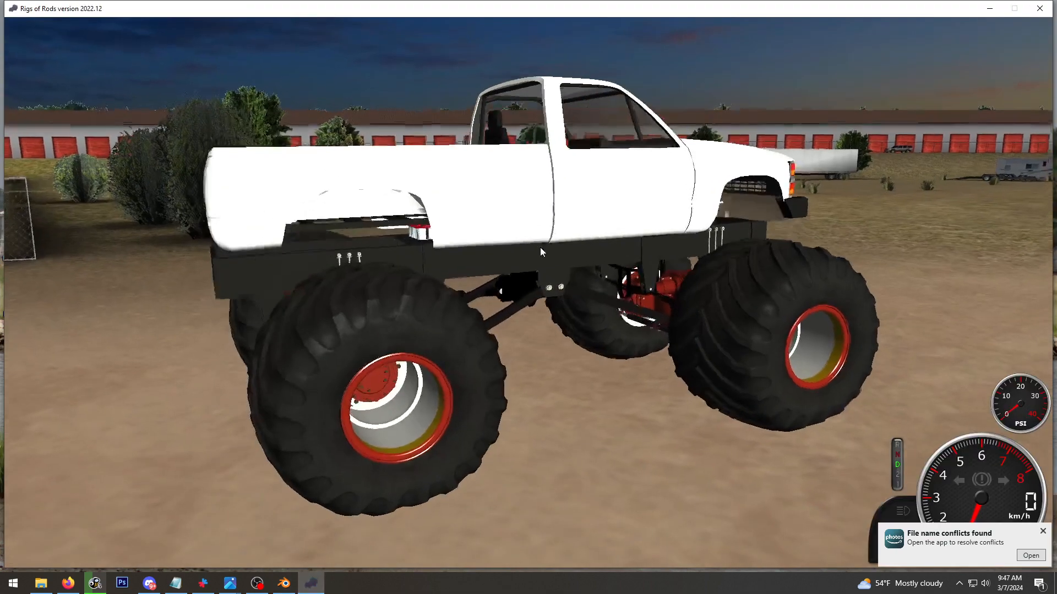
{"action": "mouse_move", "coordinate": [431, 31]}
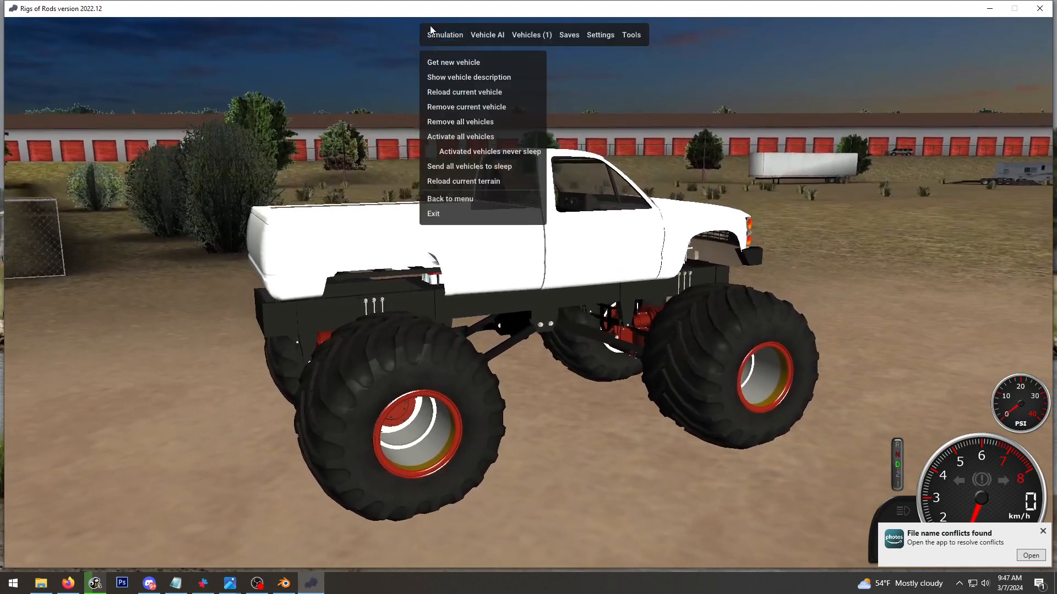
{"action": "left_click", "coordinate": [441, 60]}
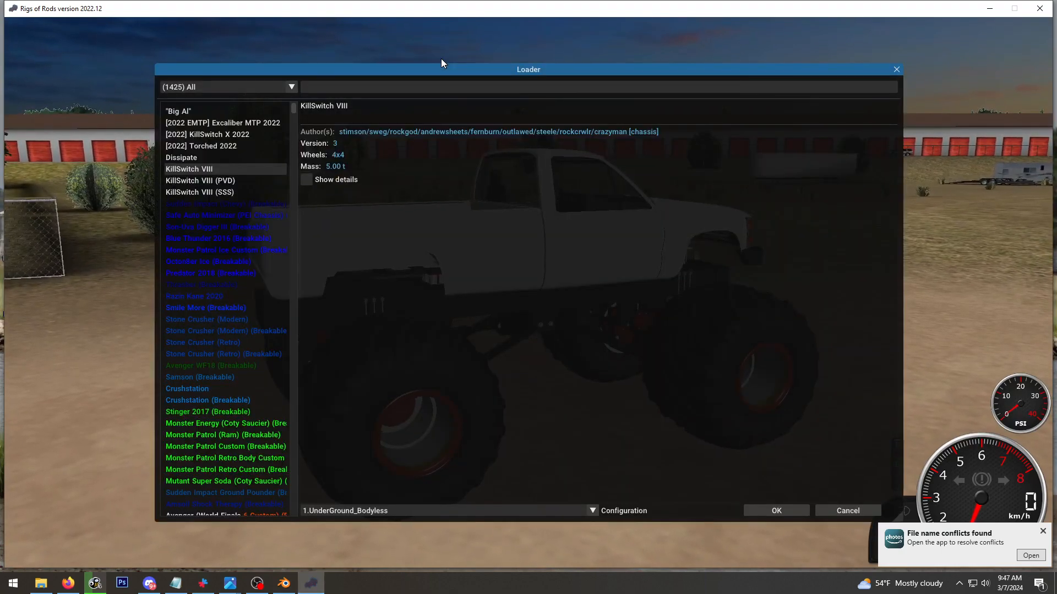
{"action": "type", "text": "lf4"}
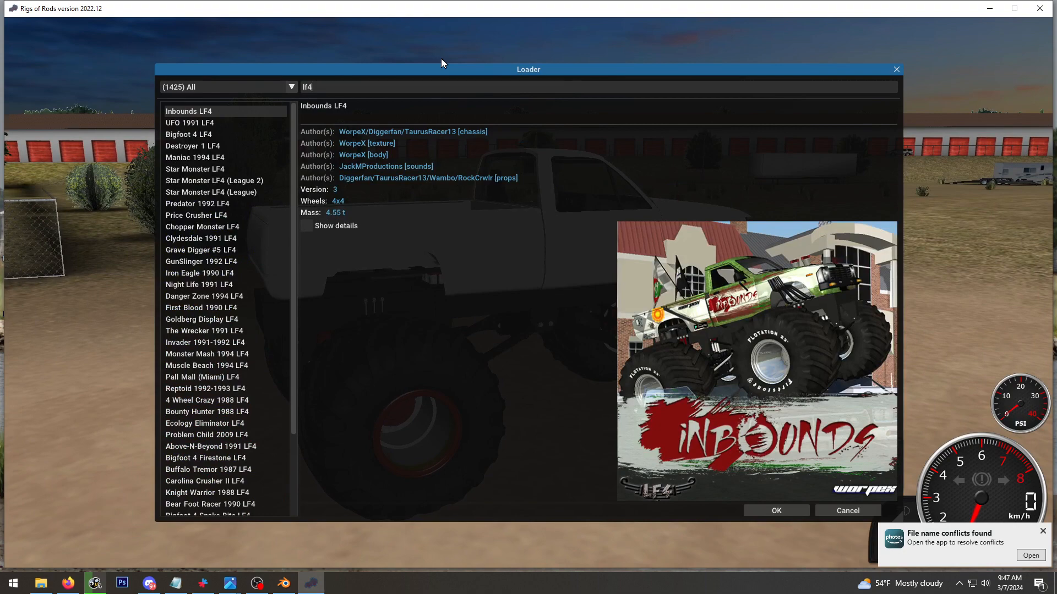
Look through the LF4 truck previews from UFO 1991 LF4 to Price Crusher LF4 for a comparable chassis
{"action": "key", "text": "Down"}
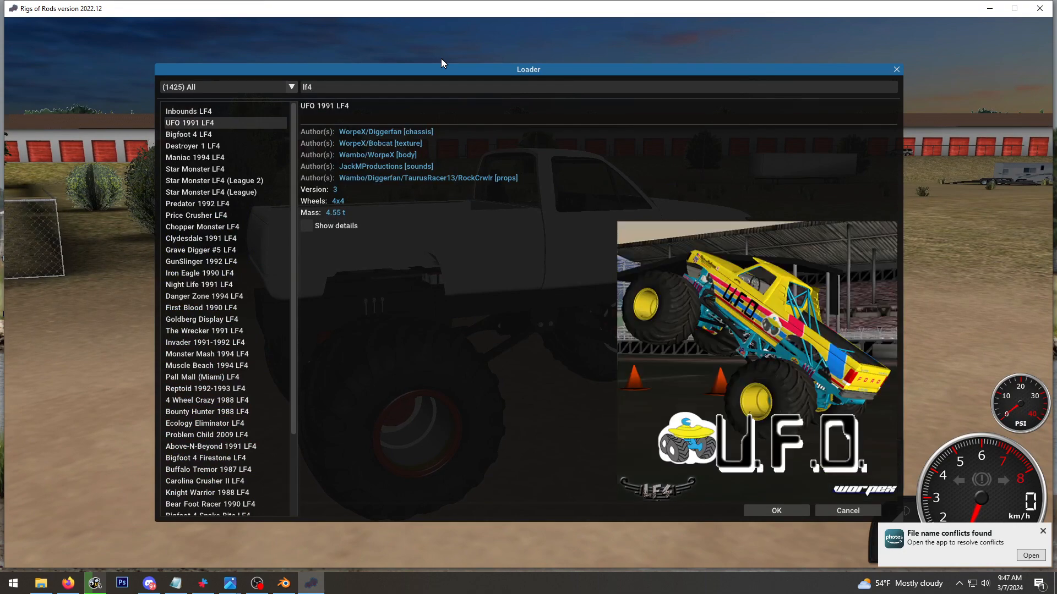
{"action": "key", "text": "Down"}
{"action": "key", "text": "Down"}
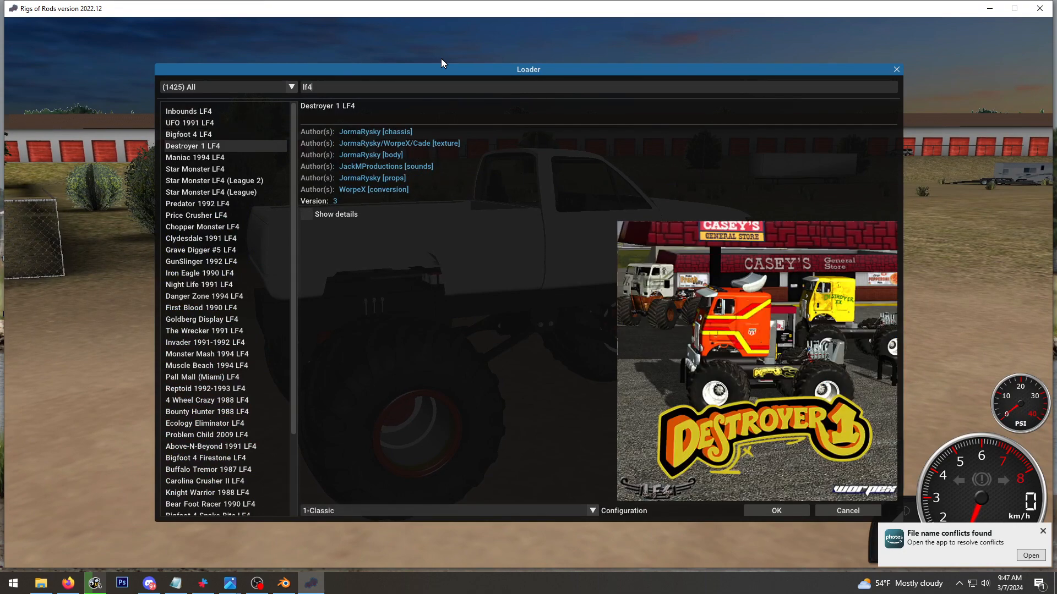
{"action": "key", "text": "Down"}
{"action": "key", "text": "Down"}
{"action": "key", "text": "Down"}
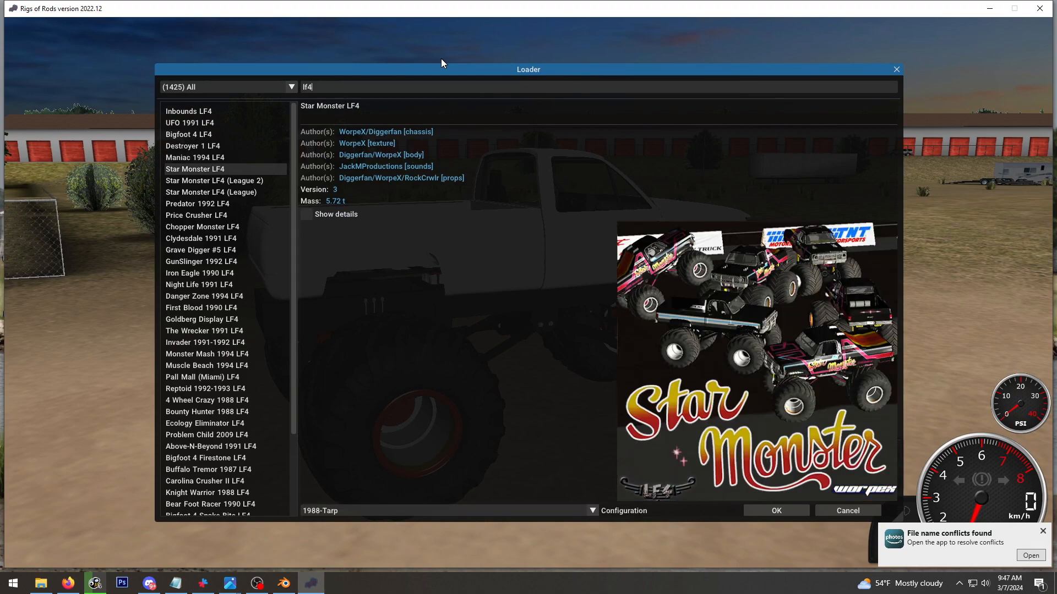
{"action": "key", "text": "Up"}
{"action": "key", "text": "Down"}
{"action": "key", "text": "Down"}
{"action": "key", "text": "Down"}
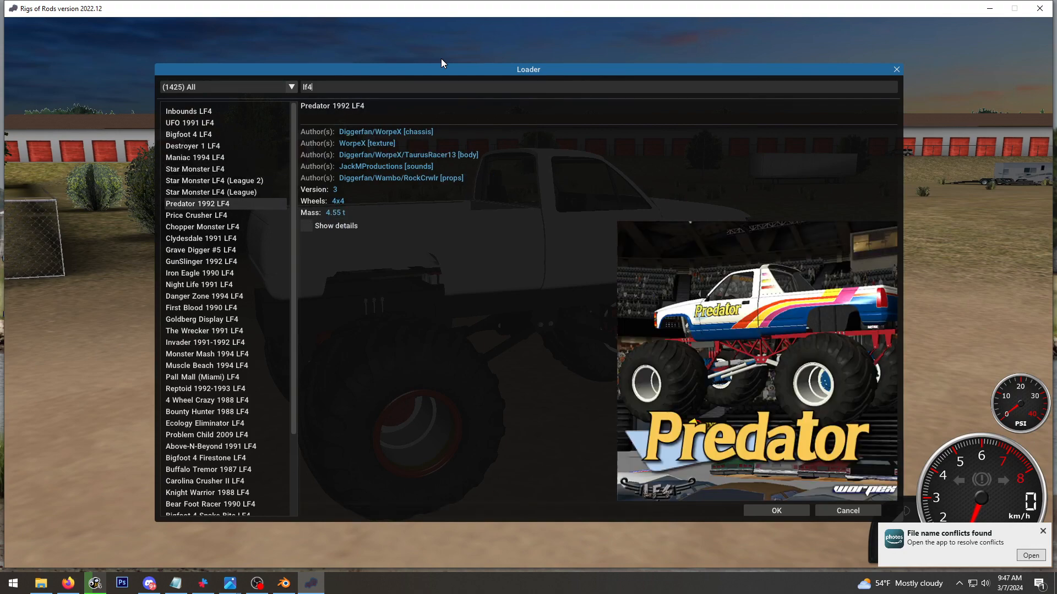
{"action": "key", "text": "Down"}
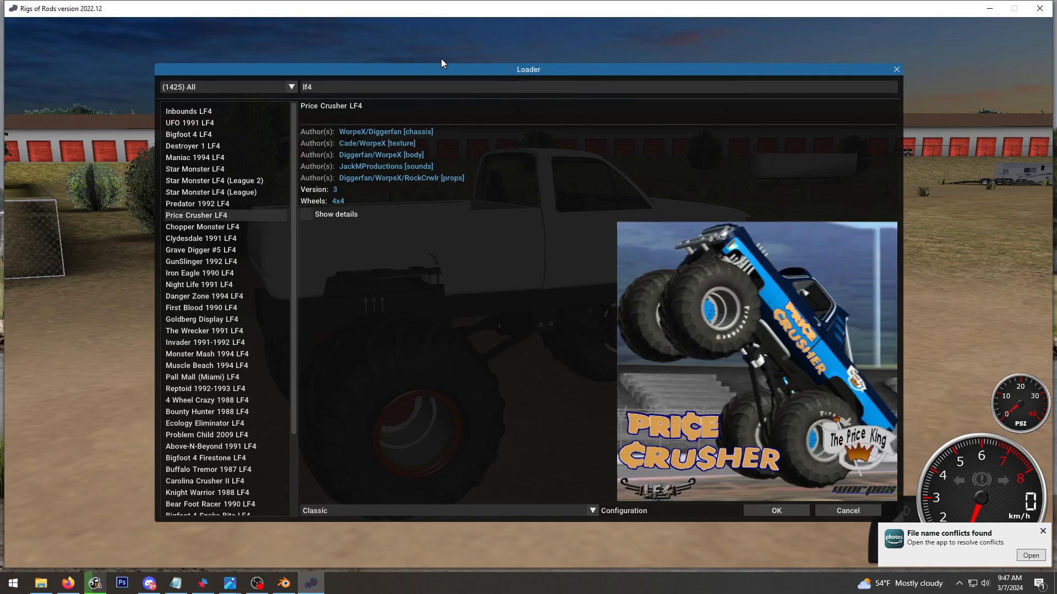
Compare the front frame area in the reference photo ccr209d5.jpg with the Price Crusher LF4 preview, then move the photo aside
{"action": "mouse_move", "coordinate": [6, 206]}
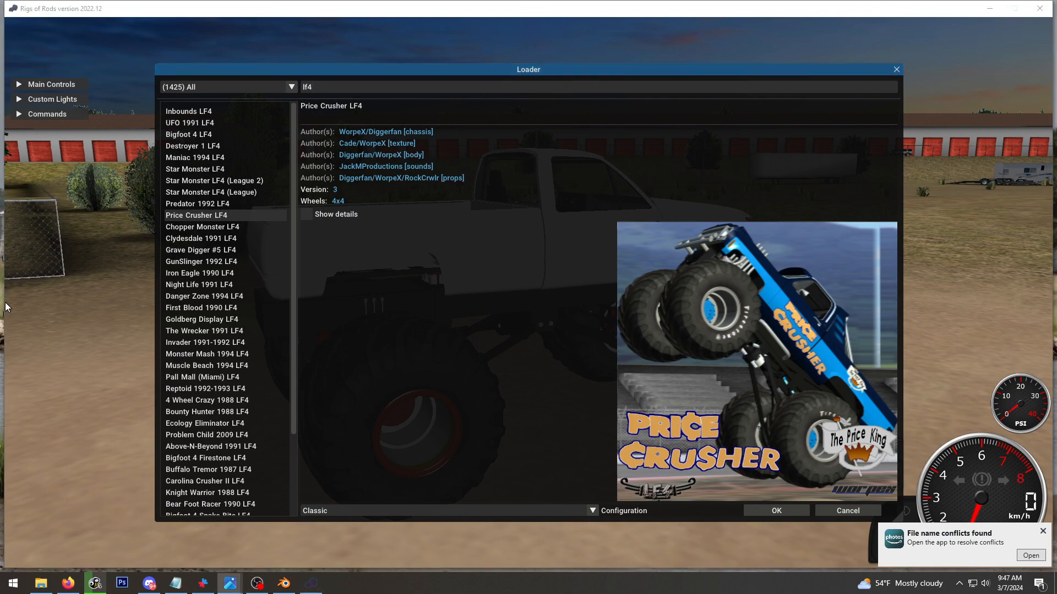
{"action": "left_click_drag", "start_coordinate": [5, 304], "coordinate": [424, 220]}
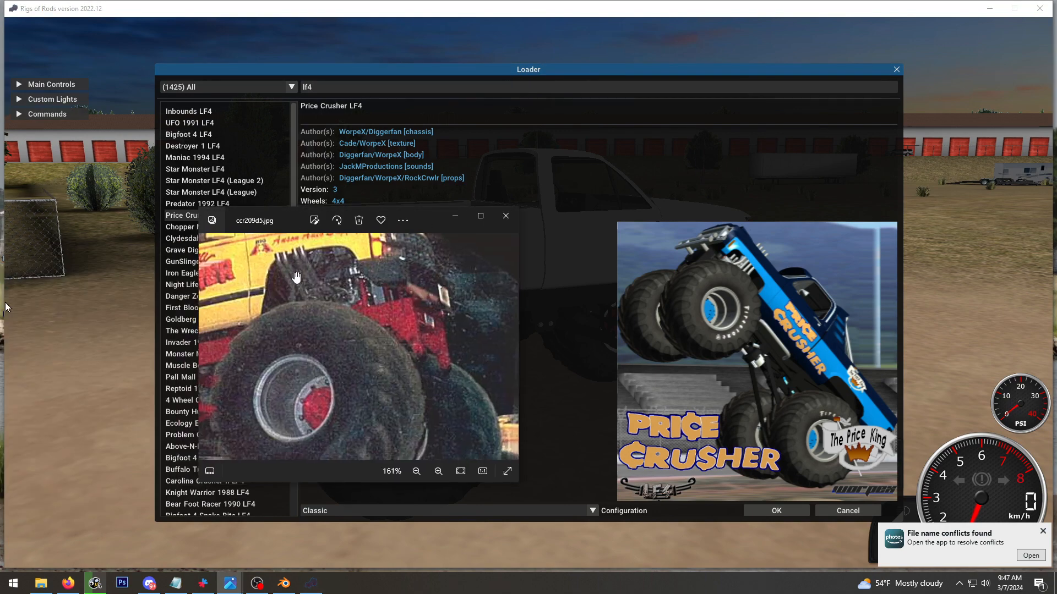
{"action": "left_click_drag", "start_coordinate": [300, 273], "coordinate": [303, 284]}
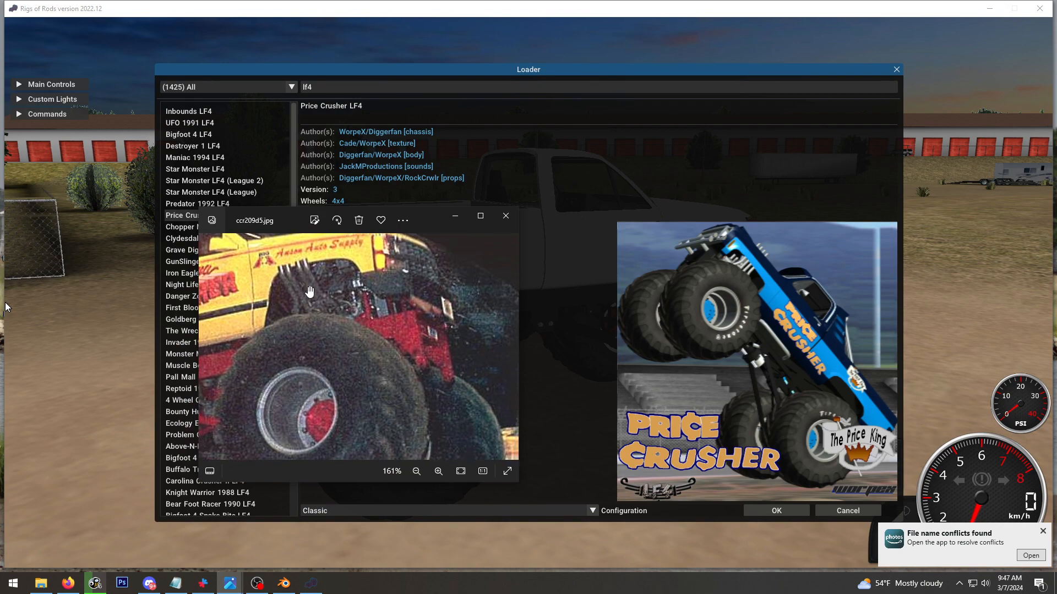
{"action": "left_click_drag", "start_coordinate": [434, 227], "coordinate": [1, 223]}
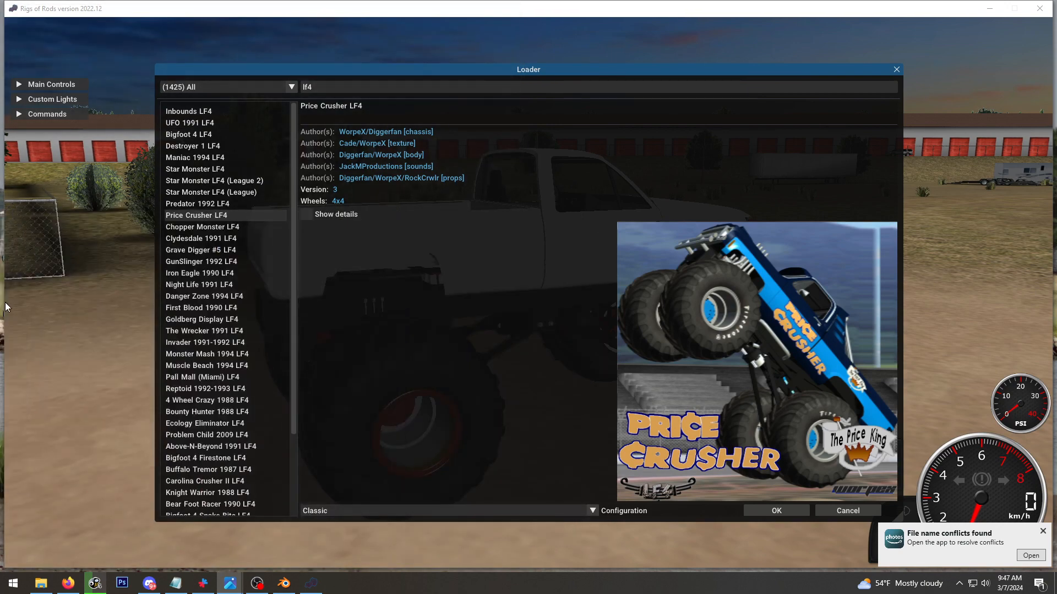
Check the chassis in the Inbounds LF4 and Grave Digger #5 LF4 previews
{"action": "left_click", "coordinate": [268, 123]}
{"action": "left_click", "coordinate": [236, 111]}
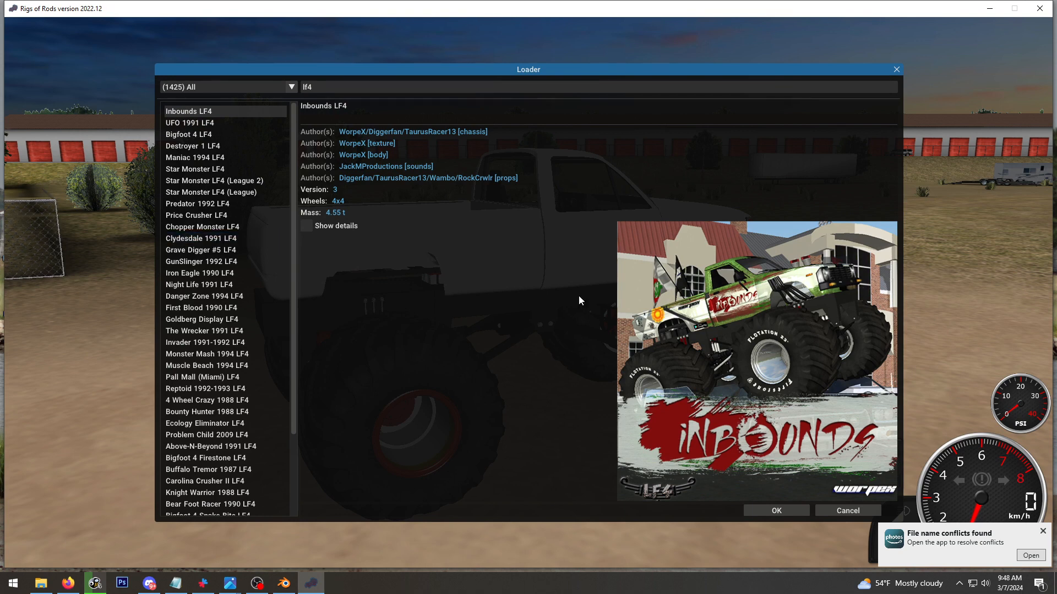
{"action": "left_click", "coordinate": [224, 262]}
{"action": "left_click", "coordinate": [215, 251]}
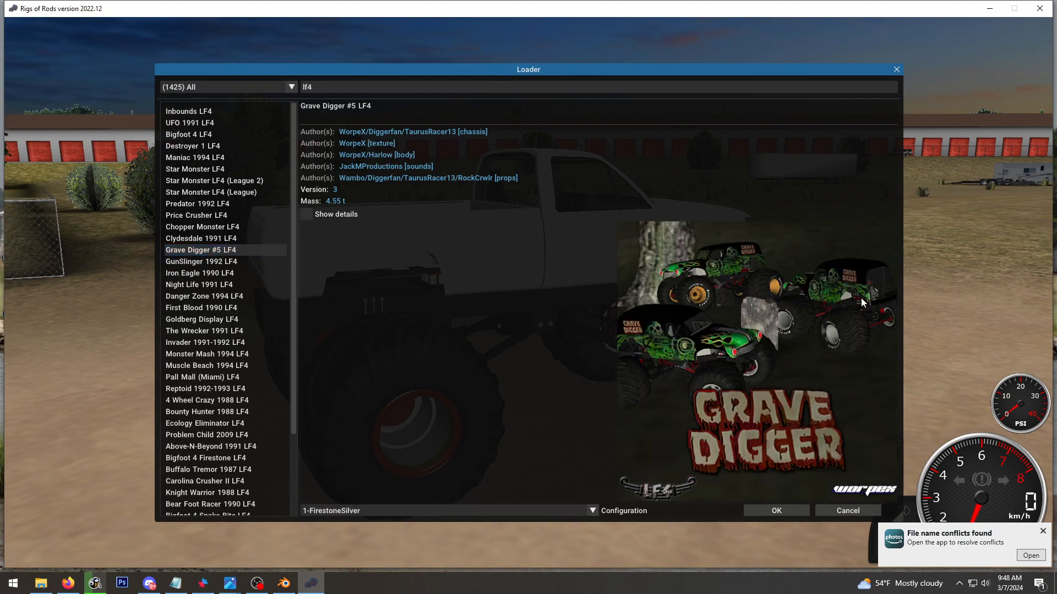
Examine the truck previews after Grave Digger #5 LF4 as far as The Wrecker 1991 LF4 for matching frames
{"action": "left_click", "coordinate": [236, 257]}
{"action": "key", "text": "Down"}
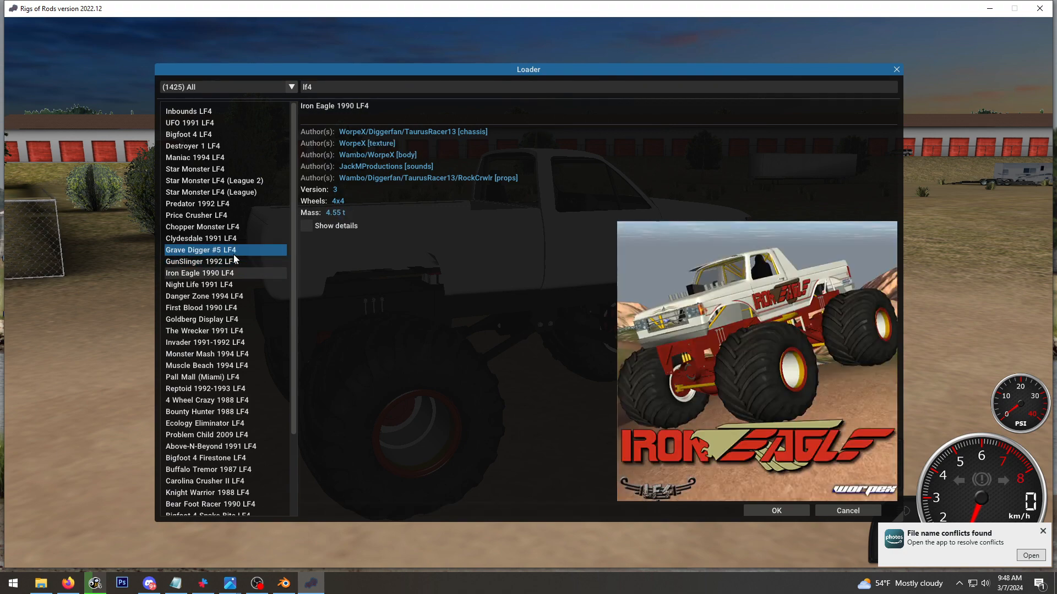
{"action": "key", "text": "Down"}
{"action": "key", "text": "Down"}
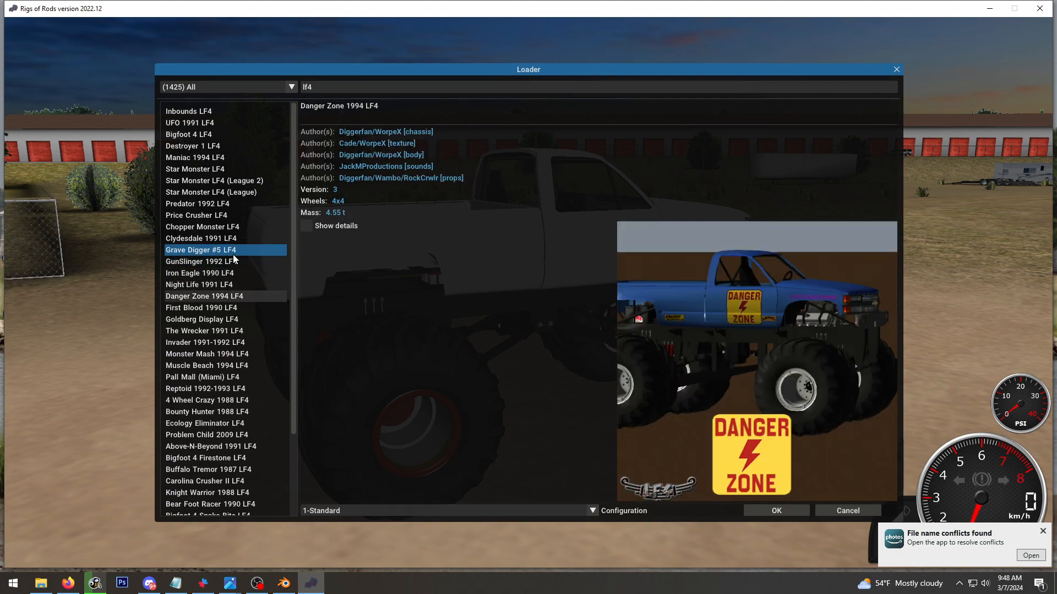
{"action": "key", "text": "Down"}
{"action": "key", "text": "Down"}
{"action": "key", "text": "Down"}
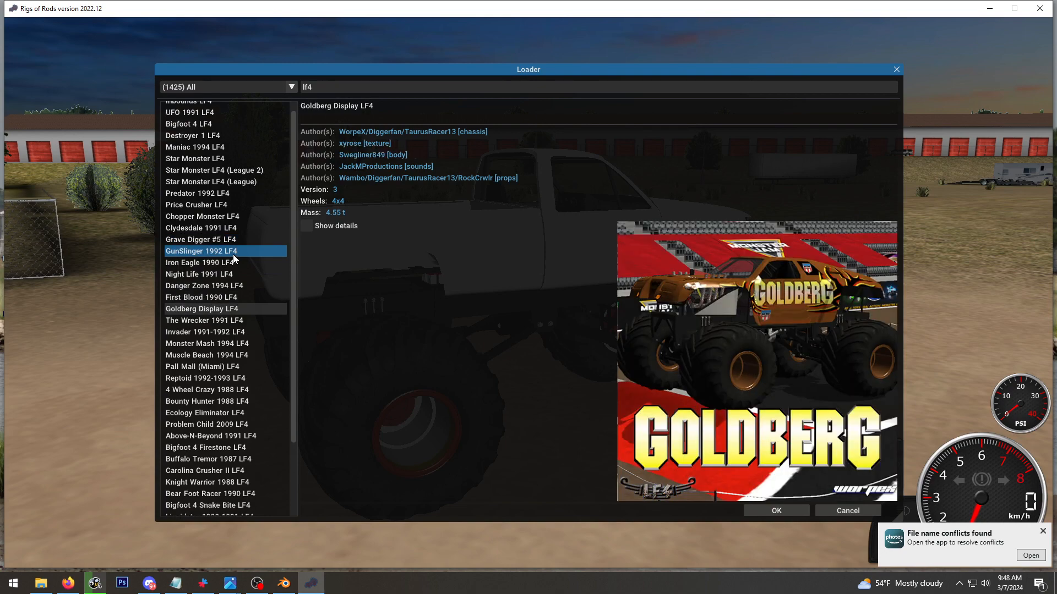
{"action": "key", "text": "Up"}
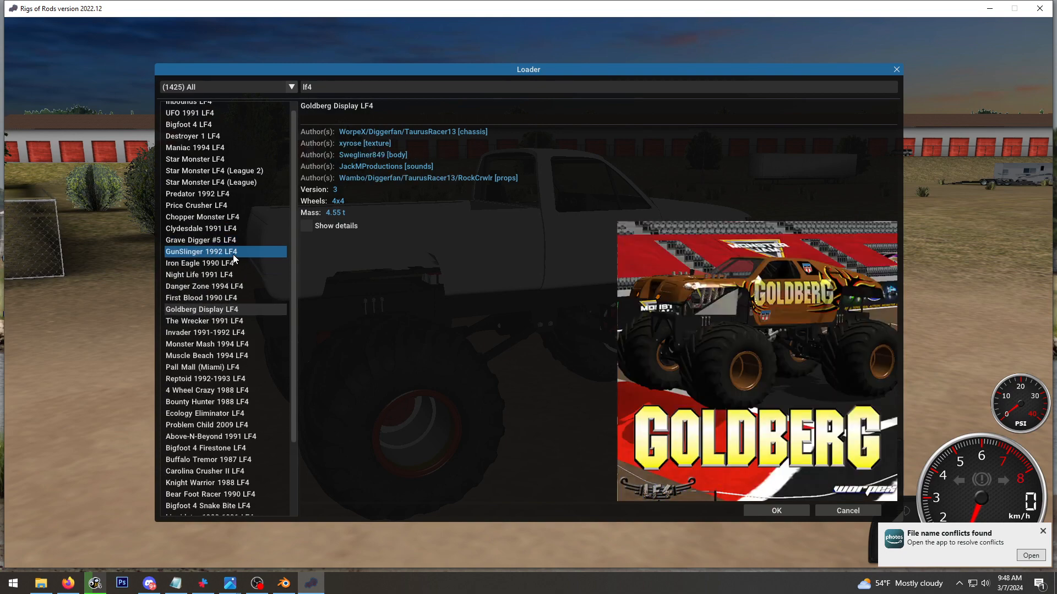
{"action": "key", "text": "Down"}
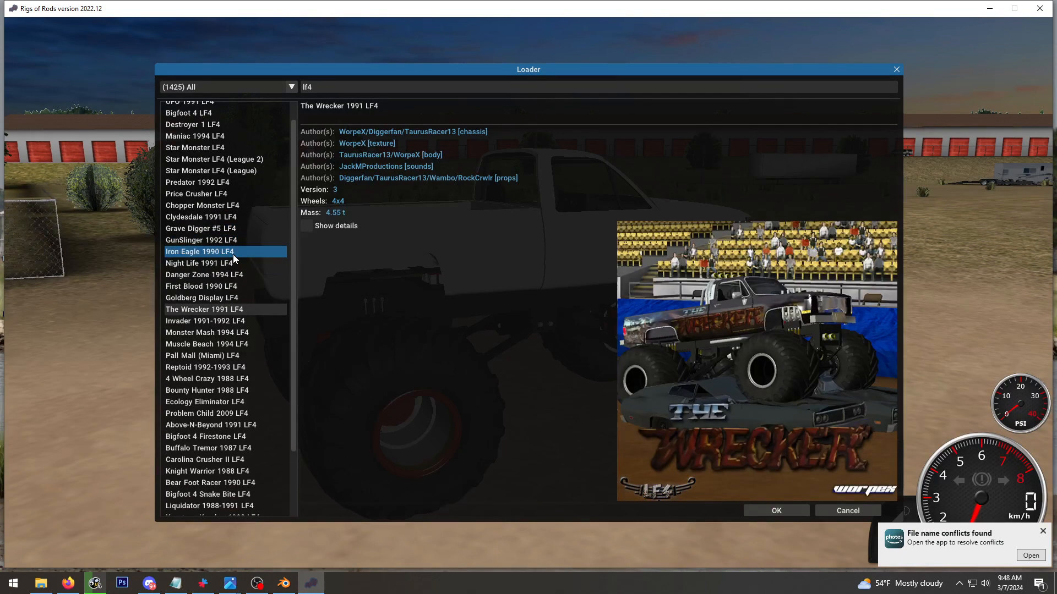
Continue through the LF4 previews from Invader 1991-1992 LF4 to the Carolina Crusher II LF4 entry
{"action": "key", "text": "Down"}
{"action": "key", "text": "Down"}
{"action": "key", "text": "Down"}
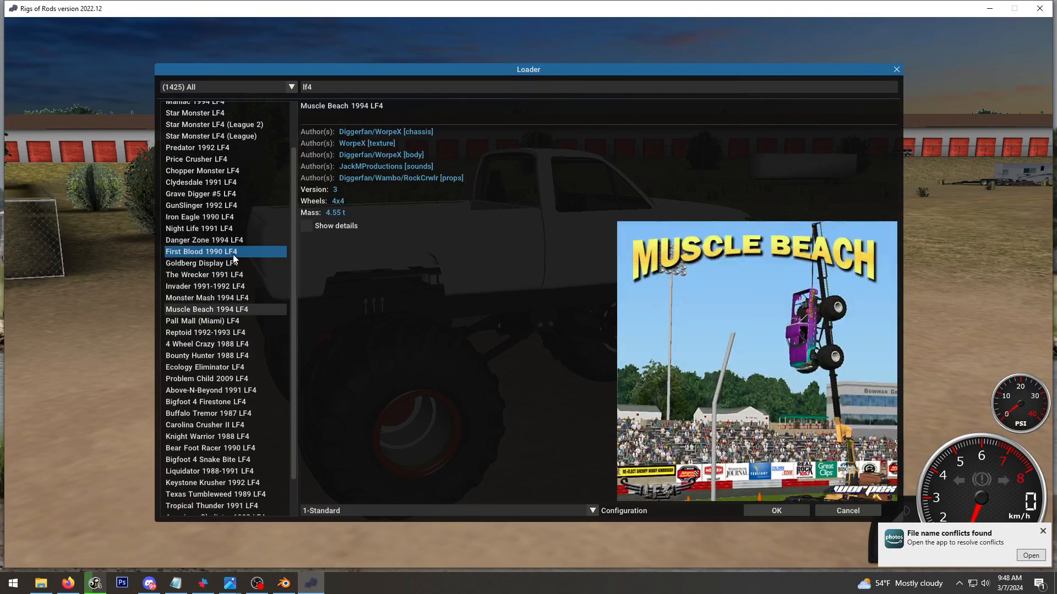
{"action": "key", "text": "Down"}
{"action": "key", "text": "Down"}
{"action": "key", "text": "Down"}
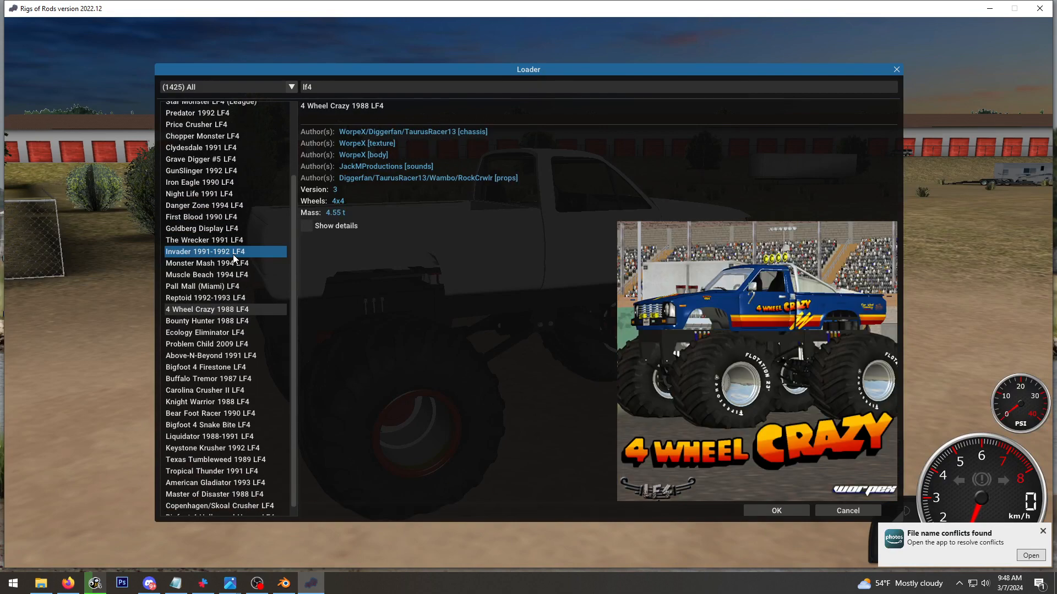
{"action": "key", "text": "Down"}
{"action": "key", "text": "Down"}
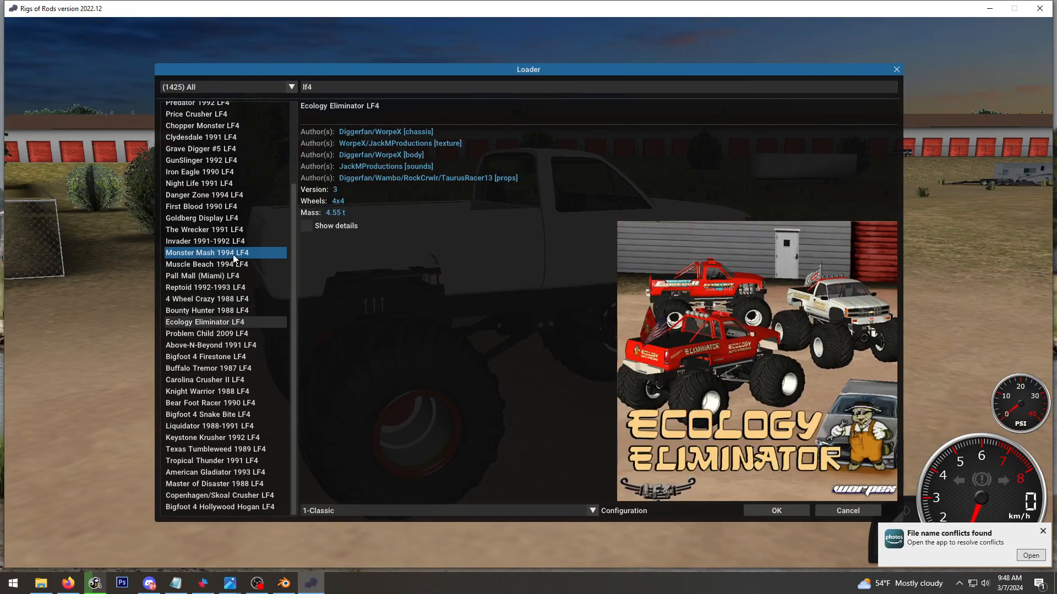
{"action": "key", "text": "Down"}
{"action": "key", "text": "Down"}
{"action": "key", "text": "Down"}
{"action": "key", "text": "Down"}
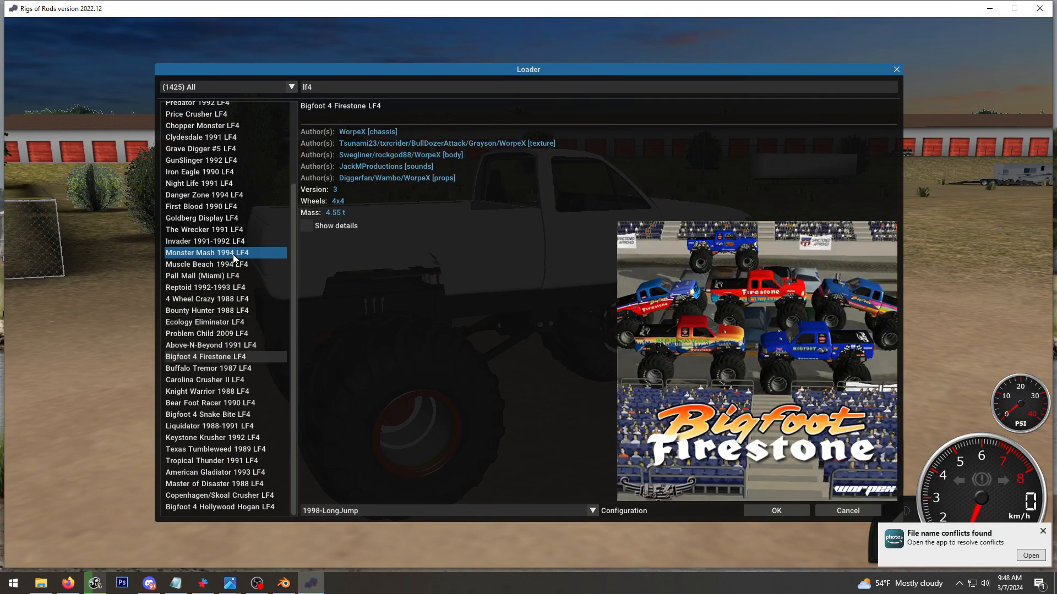
{"action": "key", "text": "Down"}
{"action": "key", "text": "Down"}
{"action": "key", "text": "Up"}
{"action": "key", "text": "Up"}
{"action": "key", "text": "Down"}
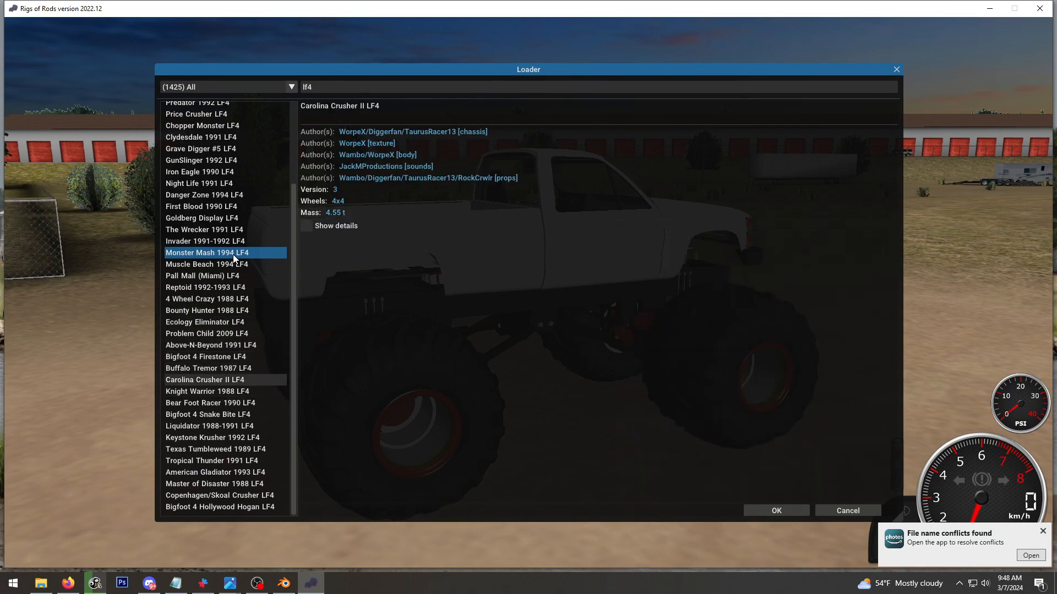
Review the remaining LF4 trucks from Knight Warrior 1988 LF4 to the end of the list
{"action": "key", "text": "Down"}
{"action": "key", "text": "Down"}
{"action": "key", "text": "Down"}
{"action": "key", "text": "Down"}
{"action": "key", "text": "Down"}
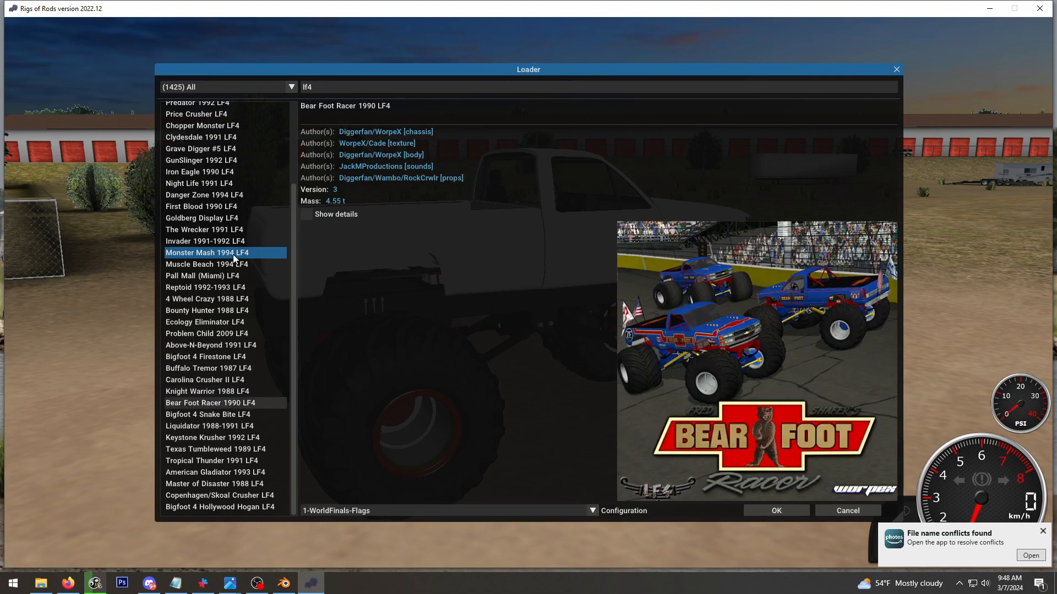
{"action": "key", "text": "Down"}
{"action": "key", "text": "Up"}
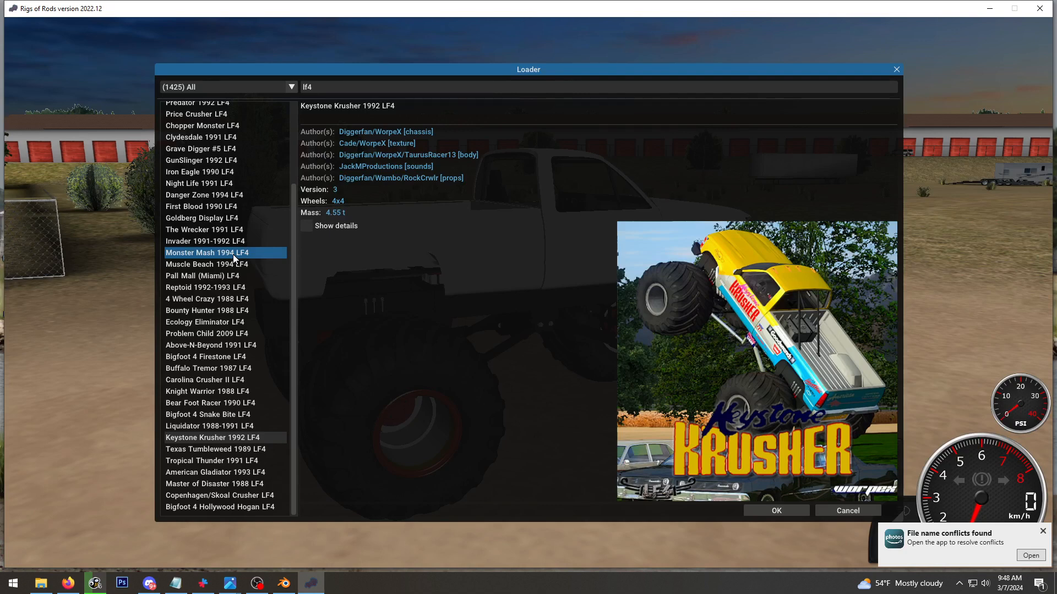
{"action": "key", "text": "Down"}
{"action": "key", "text": "Down"}
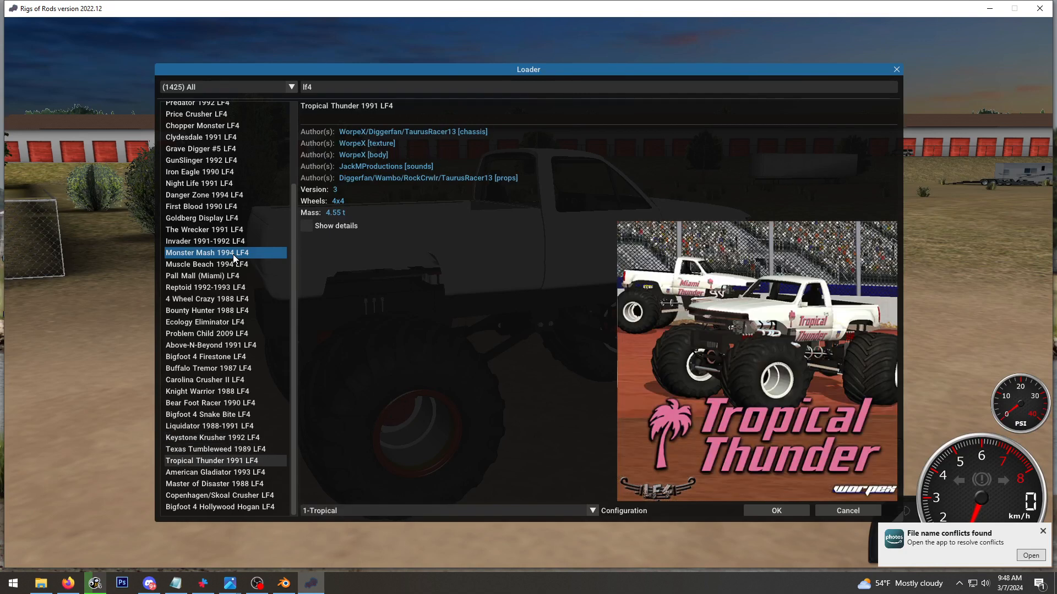
{"action": "key", "text": "Down"}
{"action": "key", "text": "Down"}
{"action": "key", "text": "Down"}
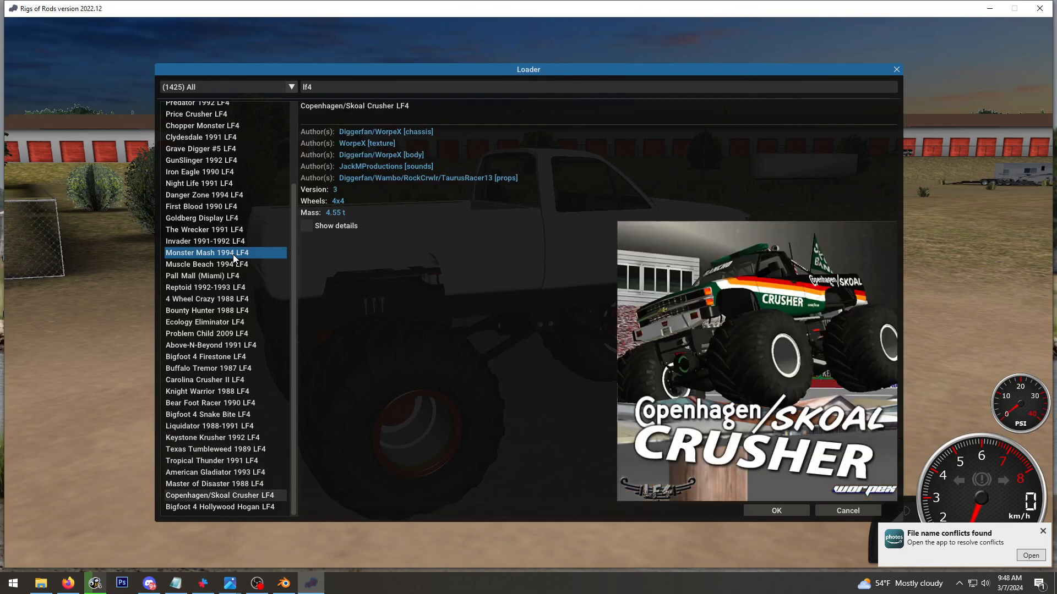
{"action": "key", "text": "Down"}
Return to Inbounds LF4 and recheck the previews down to Price Crusher LF4 for a similar chassis
{"action": "key", "text": "Down"}
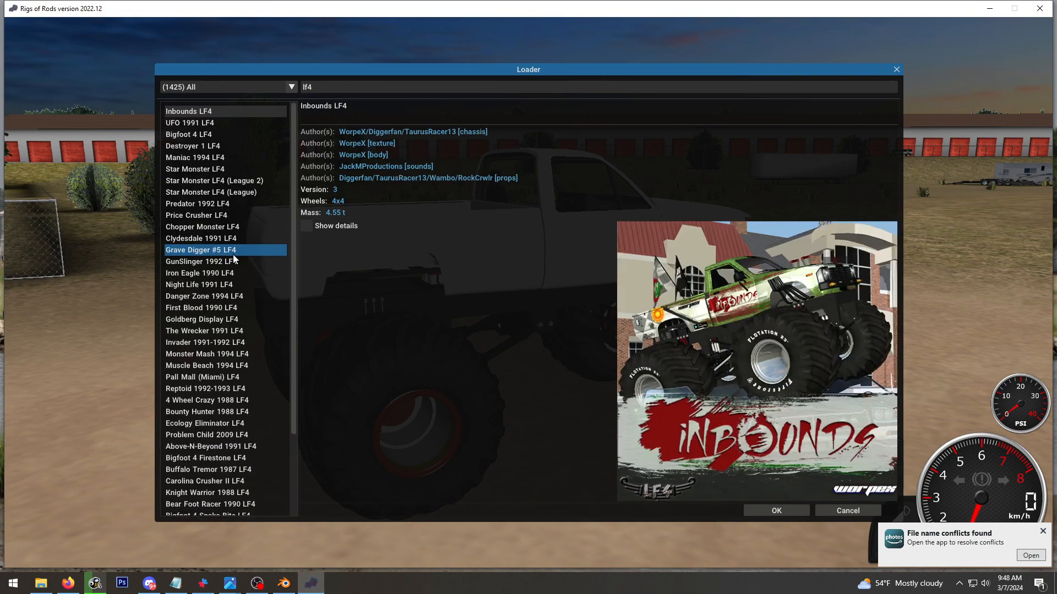
{"action": "key", "text": "Down"}
{"action": "key", "text": "Down"}
{"action": "key", "text": "Down"}
{"action": "key", "text": "Down"}
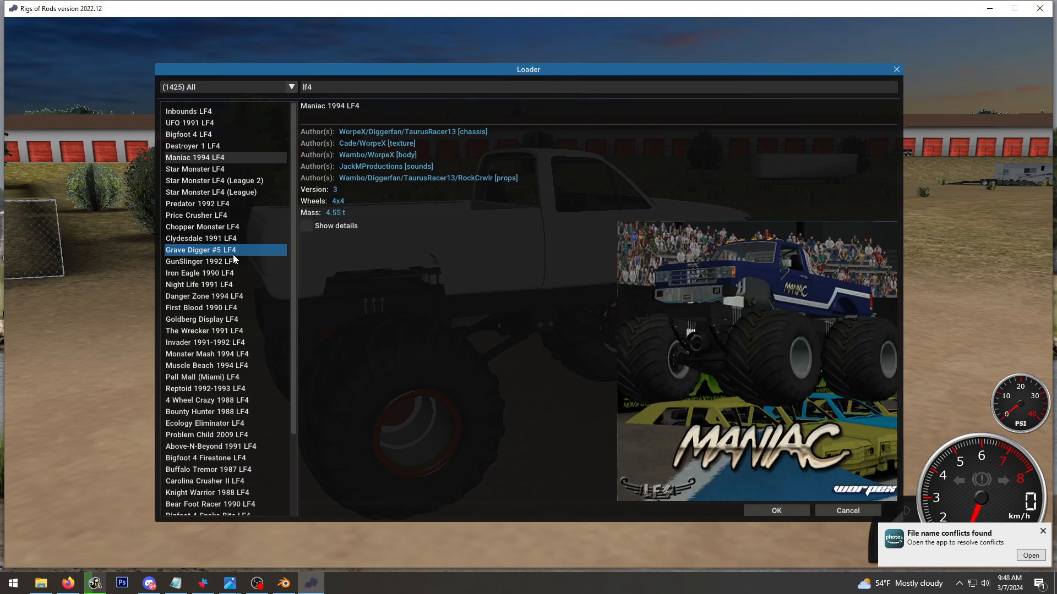
{"action": "key", "text": "Down"}
{"action": "key", "text": "Down"}
{"action": "key", "text": "Down"}
{"action": "key", "text": "Down"}
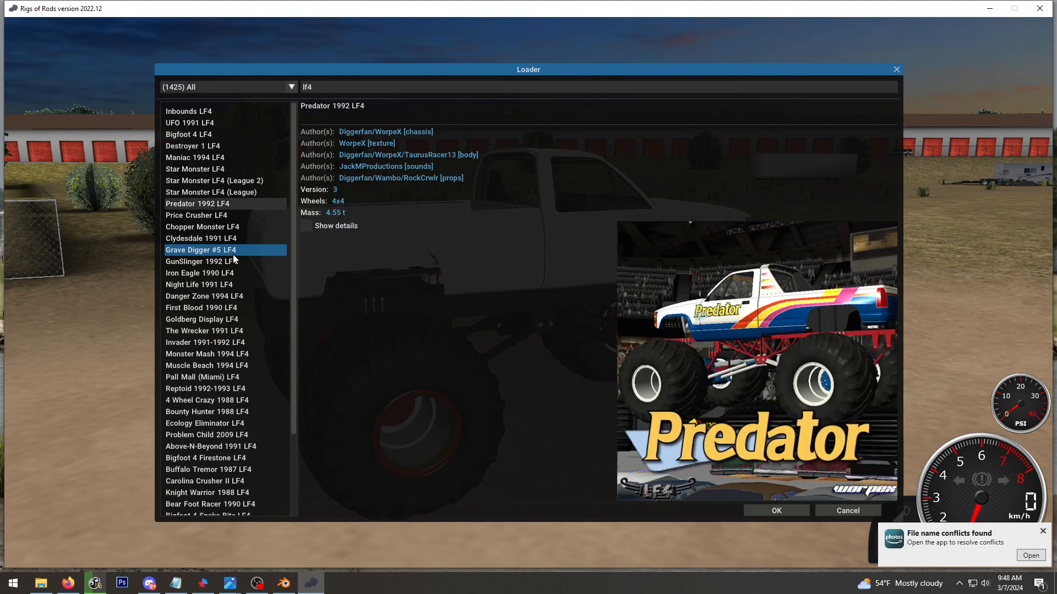
{"action": "key", "text": "Down"}
{"action": "key", "text": "Down"}
{"action": "key", "text": "Up"}
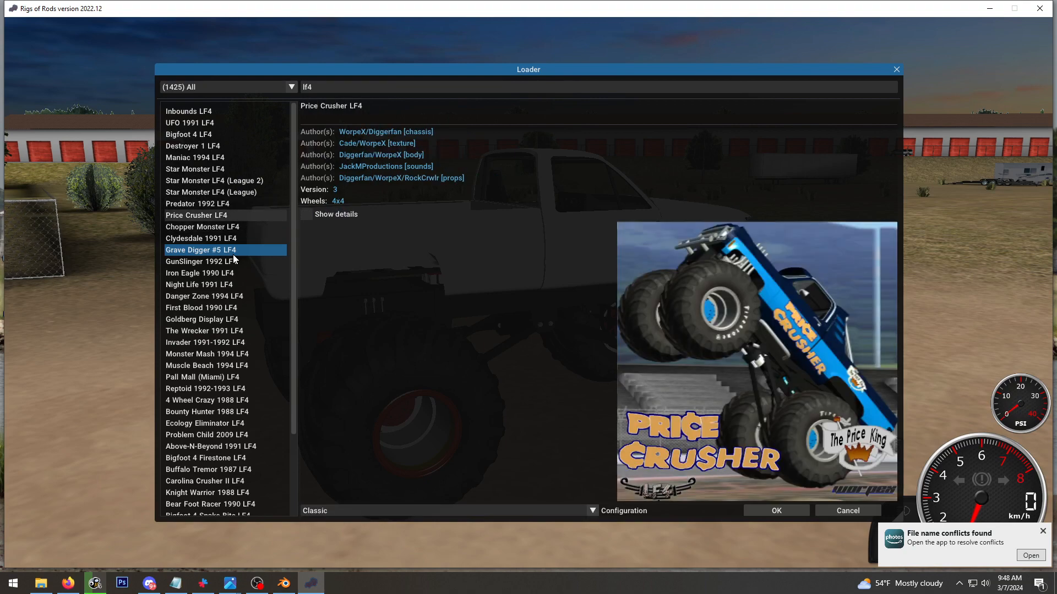
Recheck the chassis previews from Chopper Monster LF4 to Goldberg Display LF4
{"action": "key", "text": "Down"}
{"action": "key", "text": "Down"}
{"action": "key", "text": "Down"}
{"action": "key", "text": "Down"}
{"action": "key", "text": "Down"}
{"action": "key", "text": "Down"}
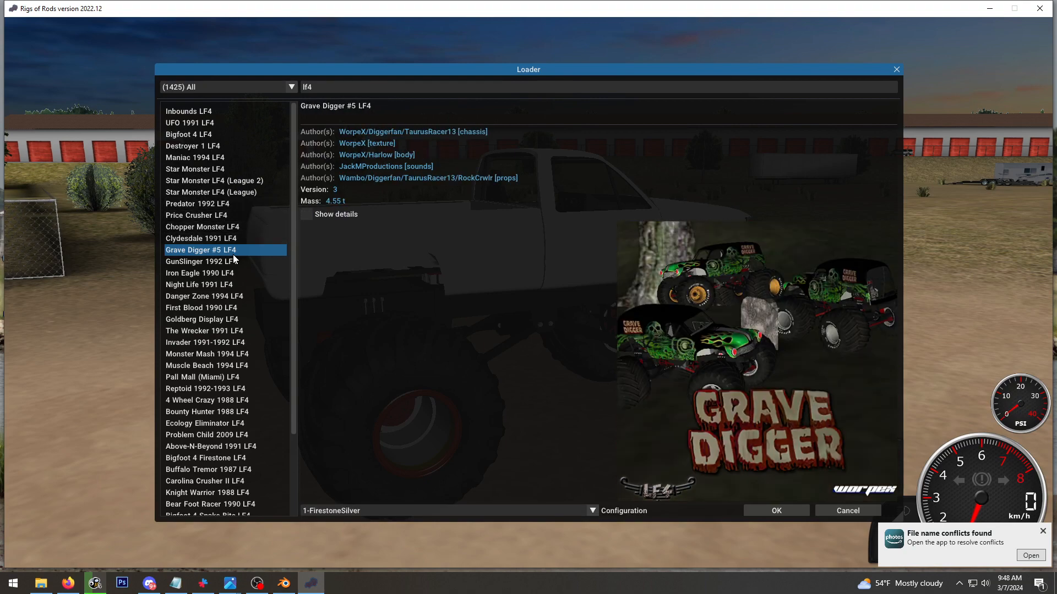
{"action": "key", "text": "Down"}
{"action": "key", "text": "Down"}
{"action": "key", "text": "Down"}
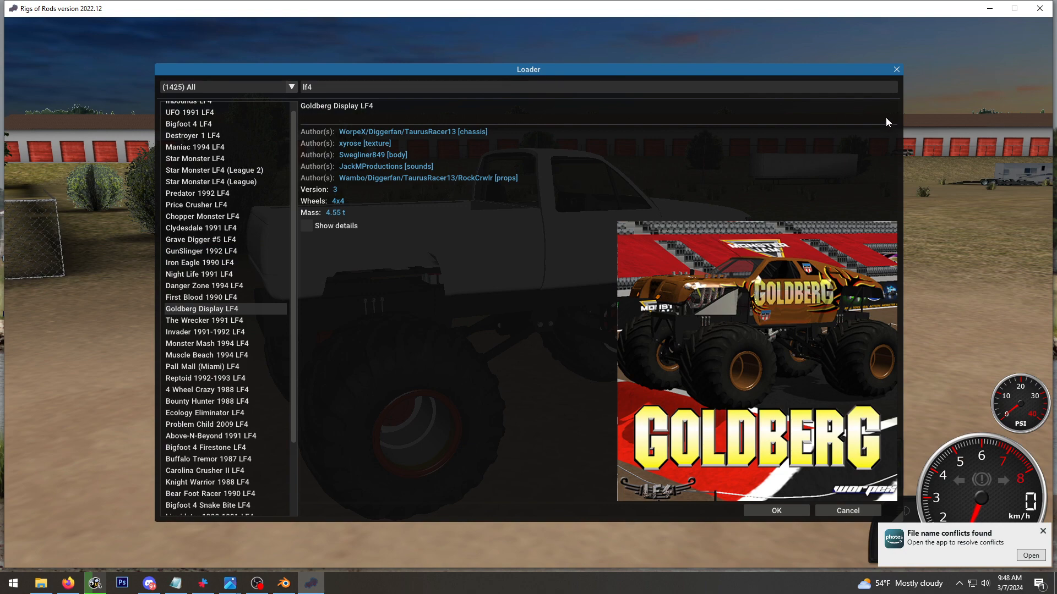
Close the vehicle loader in Rigs of Rods, switch to Blender and review the scene's object list
{"action": "left_click", "coordinate": [900, 73]}
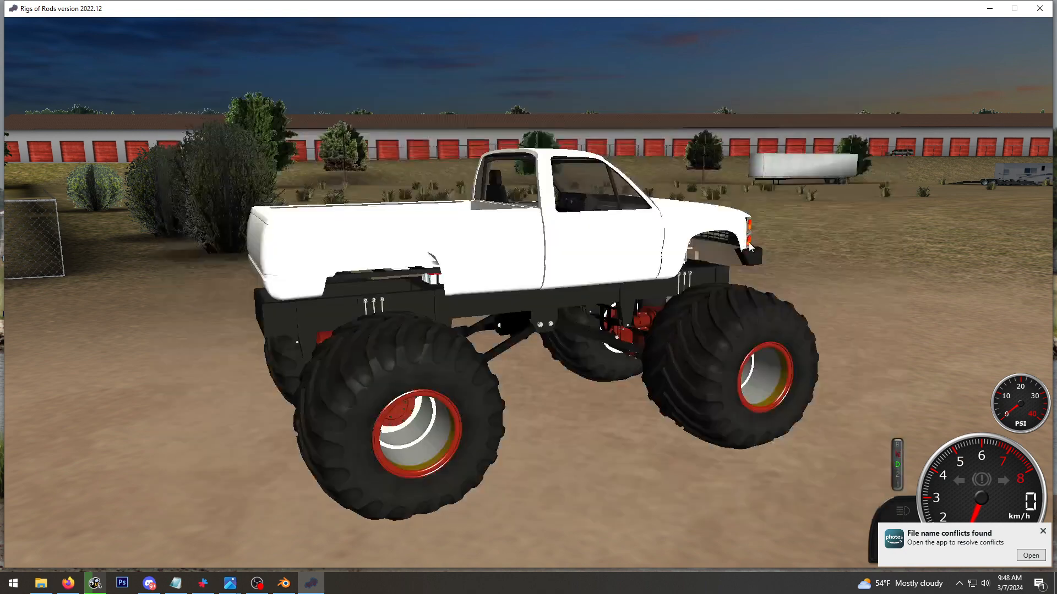
{"action": "left_click", "coordinate": [282, 586]}
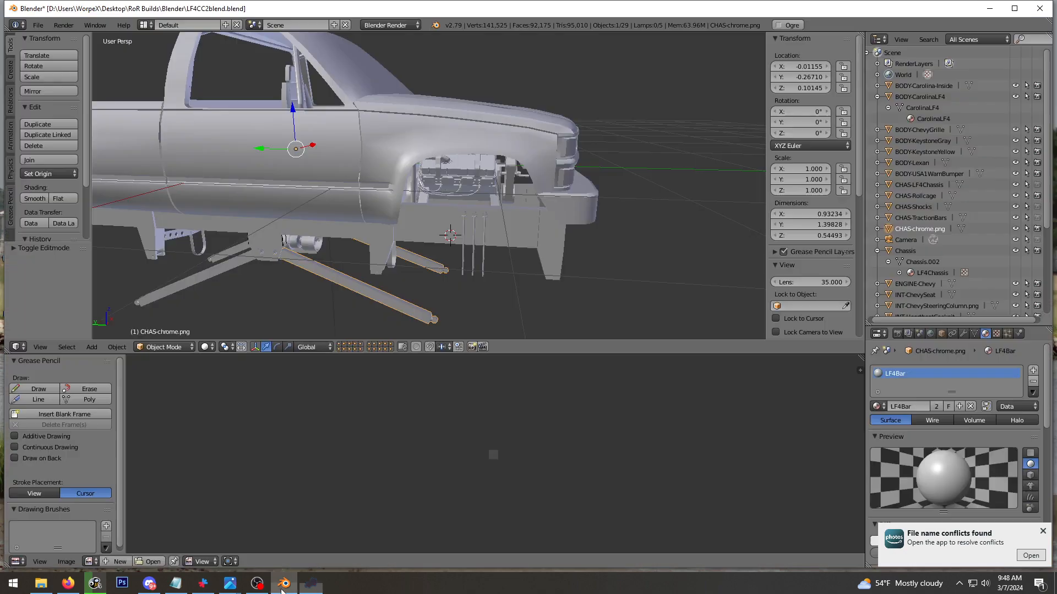
{"action": "left_click", "coordinate": [915, 214]}
{"action": "scroll", "coordinate": [917, 190], "scroll_direction": "down", "scroll_amount": 5}
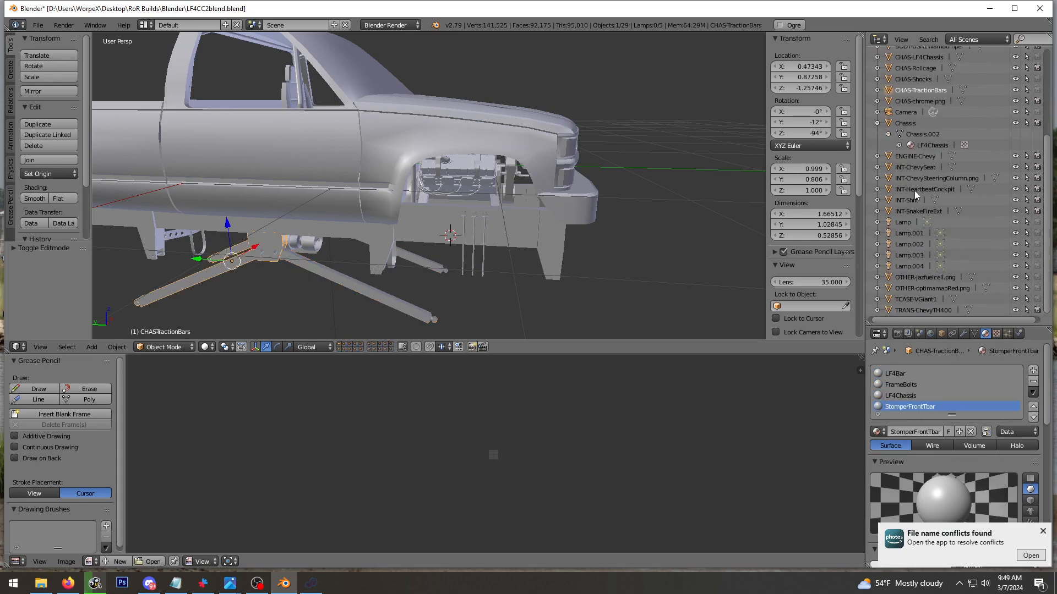
{"action": "scroll", "coordinate": [912, 222], "scroll_direction": "up", "scroll_amount": 5}
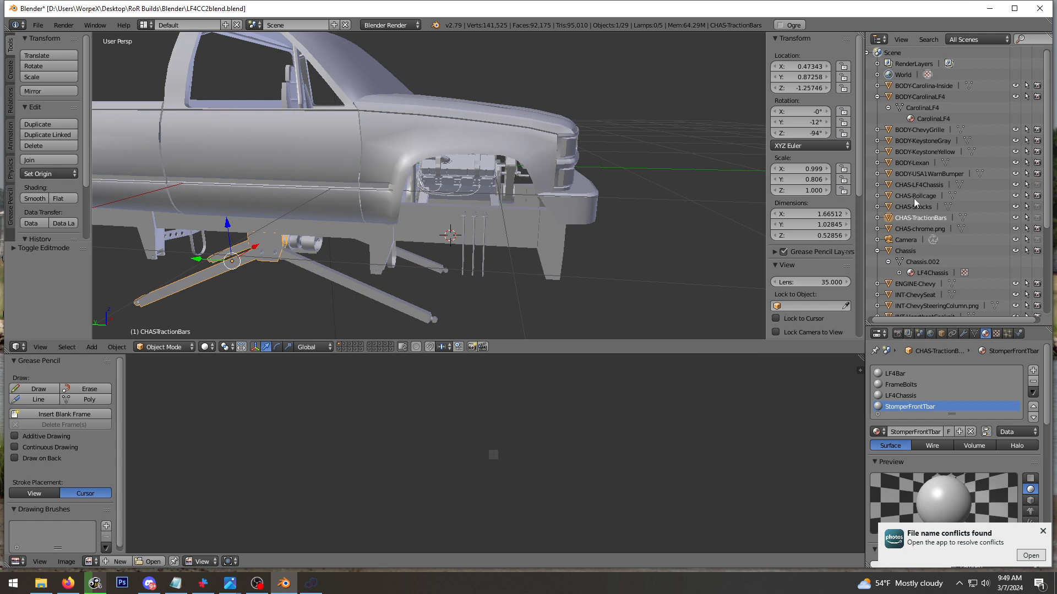
{"action": "left_click", "coordinate": [635, 180]}
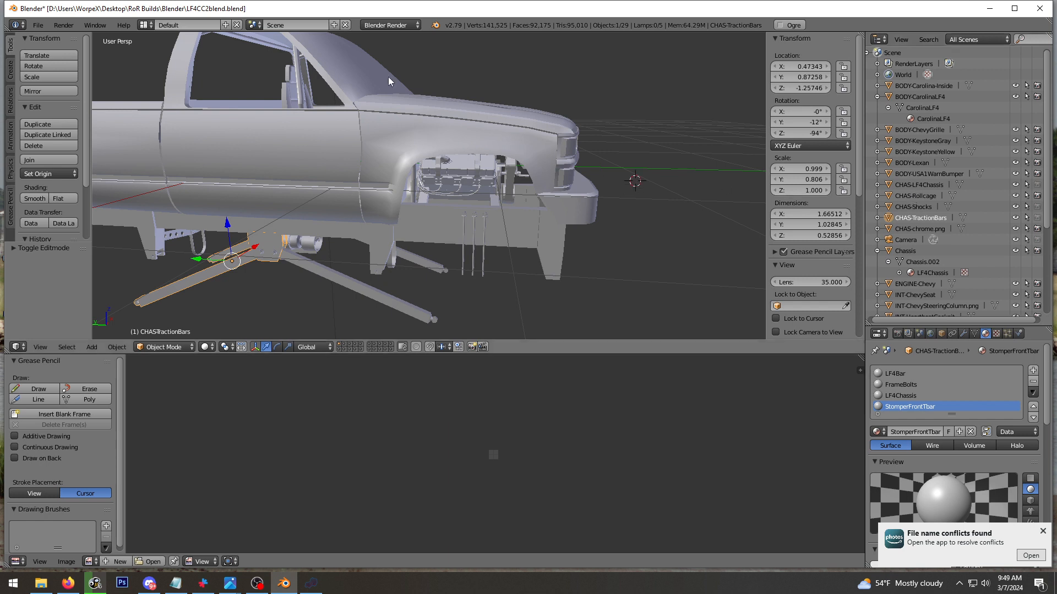
Append the HEADER-ChickenHeaders object from LF4GenericBase.blend to the truck scene
{"action": "left_click", "coordinate": [38, 25]}
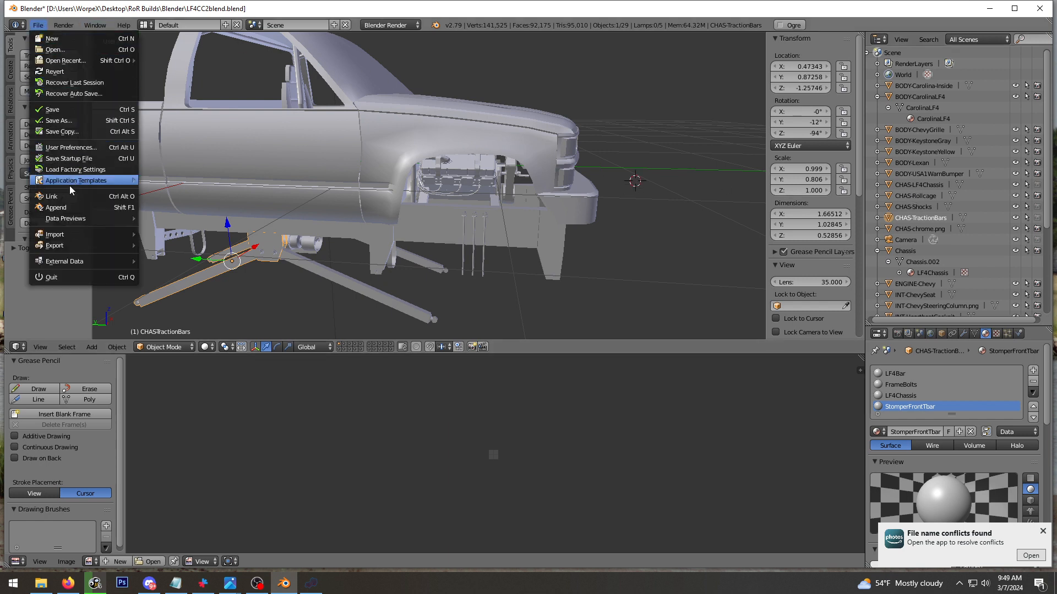
{"action": "left_click", "coordinate": [65, 208]}
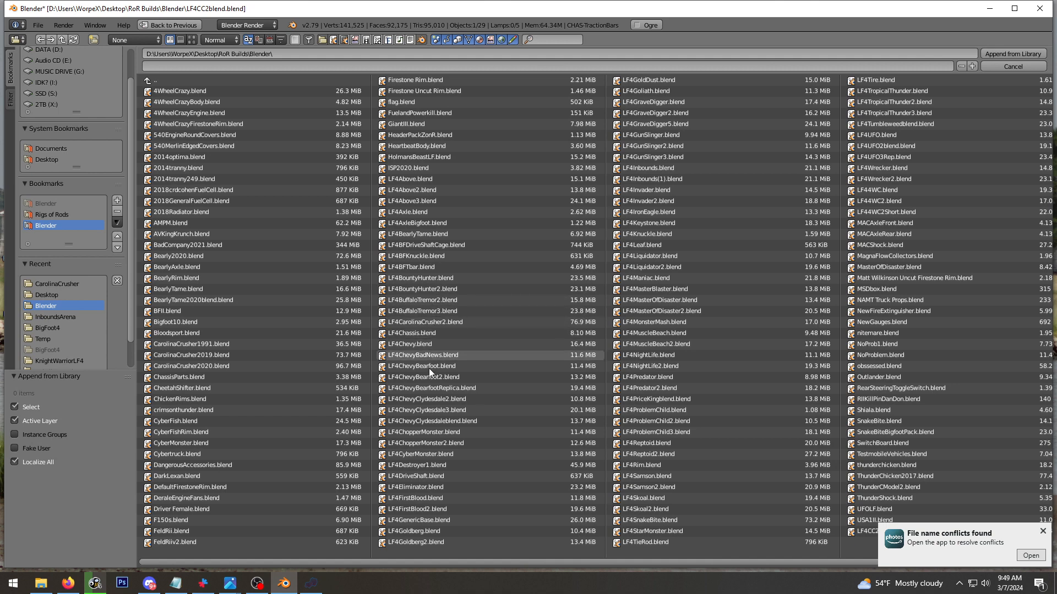
{"action": "double_click", "coordinate": [438, 520]}
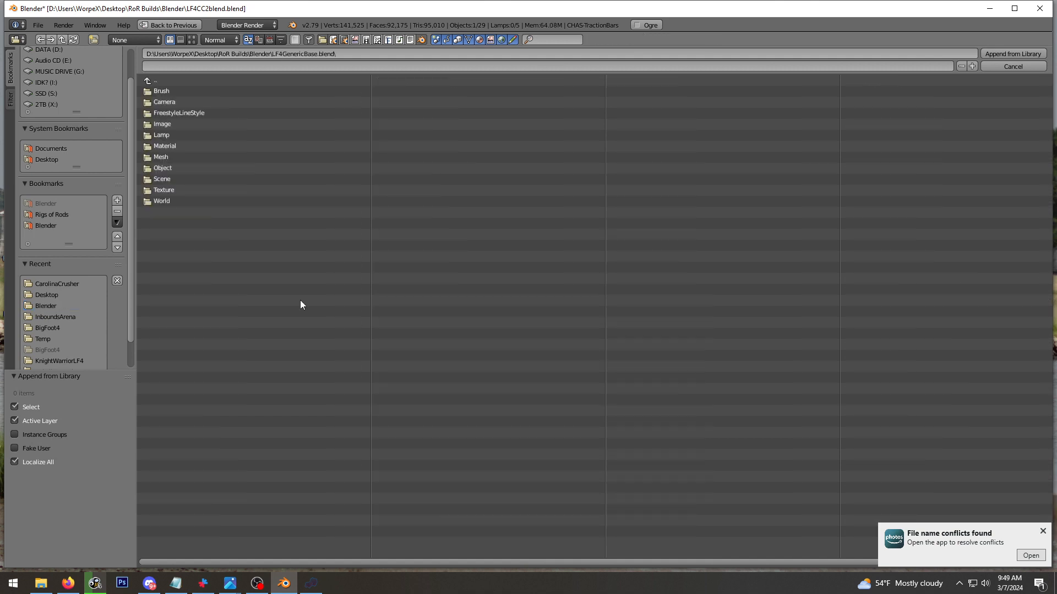
{"action": "left_click", "coordinate": [166, 166]}
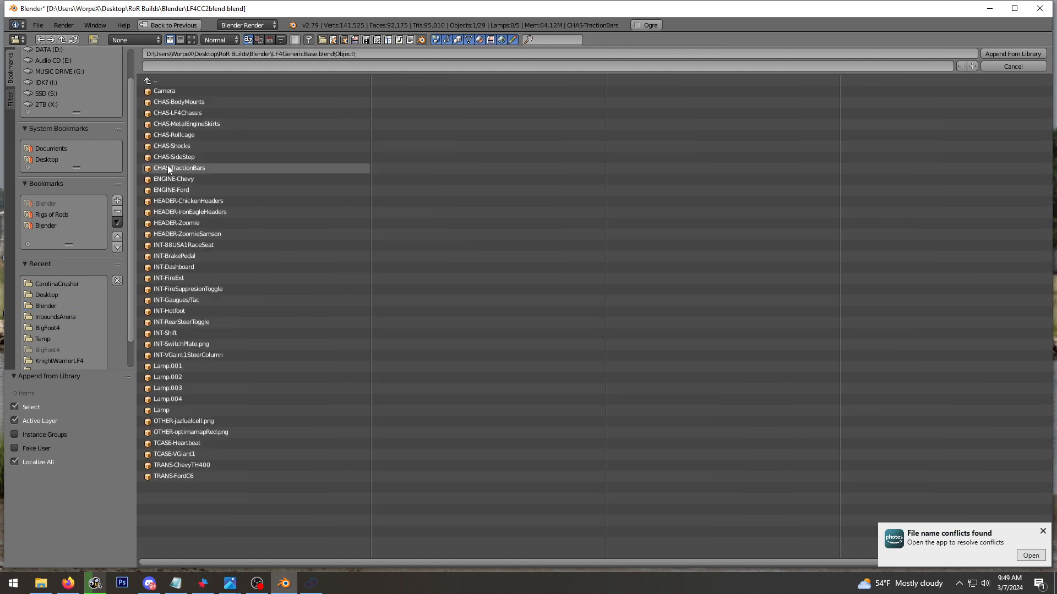
{"action": "left_click", "coordinate": [210, 213]}
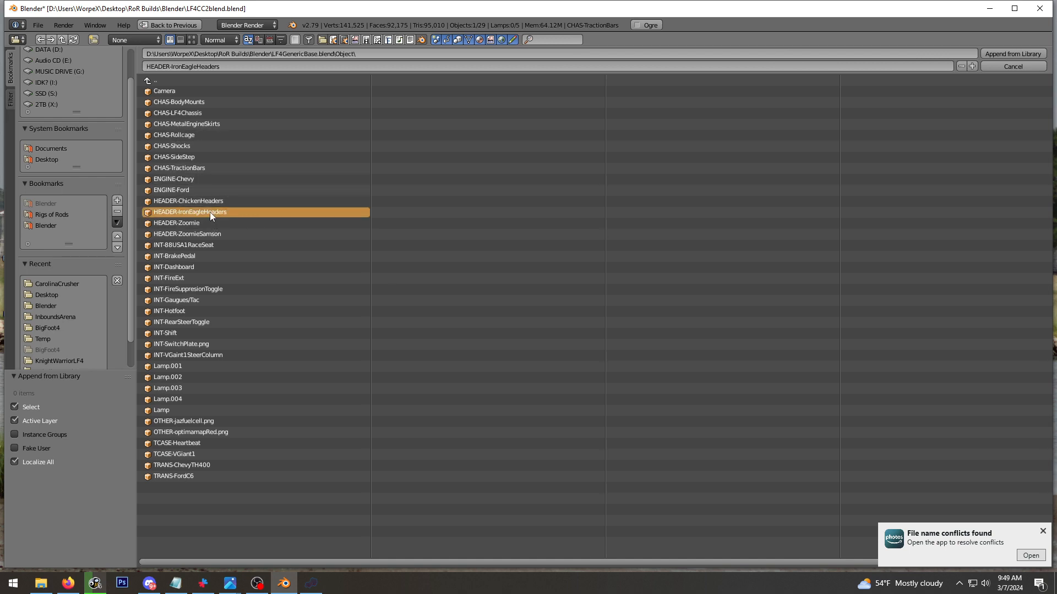
{"action": "double_click", "coordinate": [197, 203]}
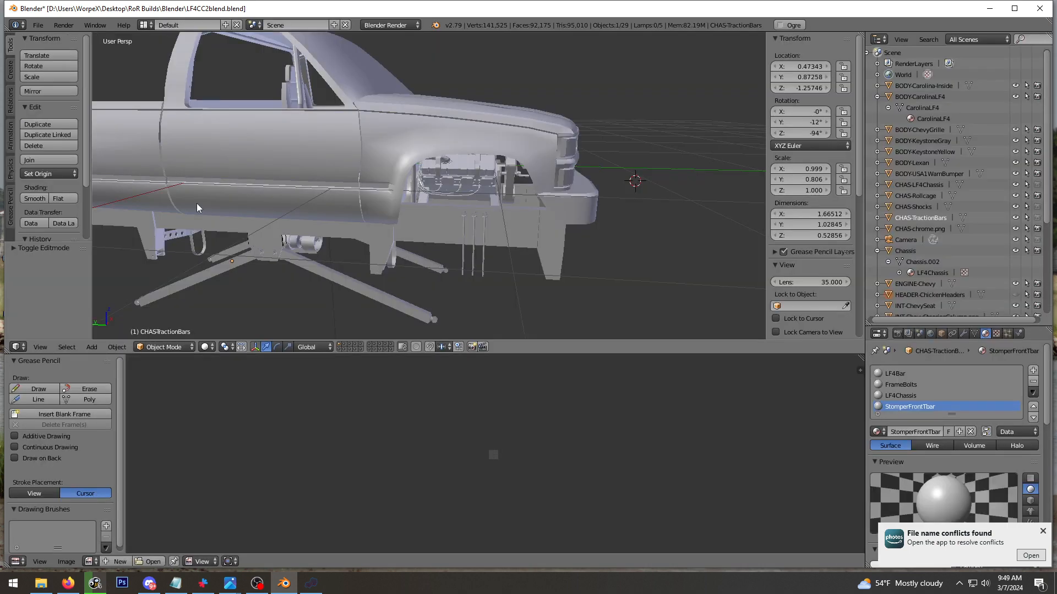
Inspect the appended chicken headers in the front wheel well and delete them
{"action": "left_click", "coordinate": [957, 299]}
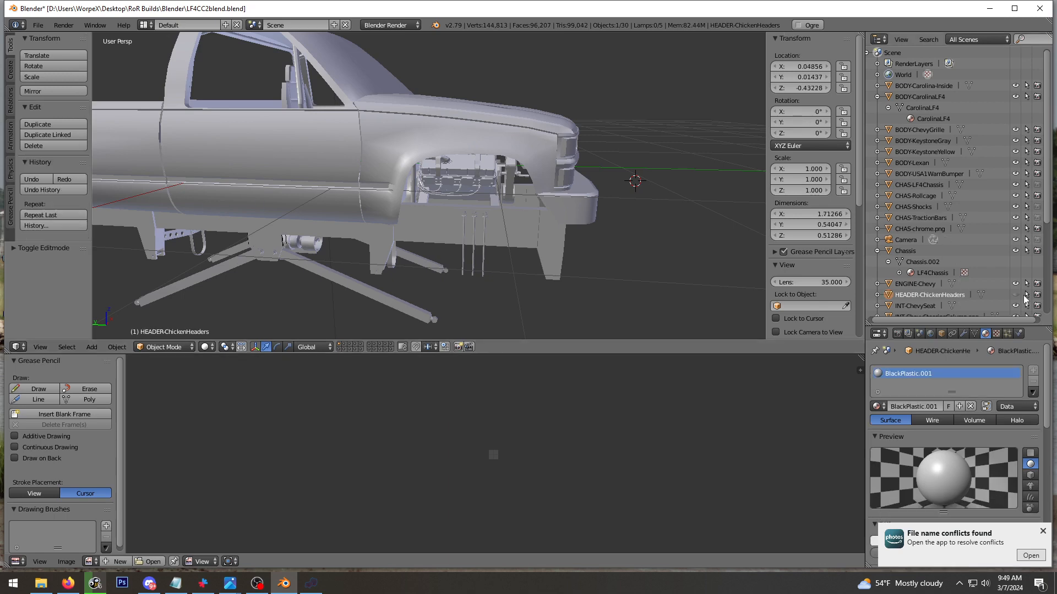
{"action": "middle_click_drag", "start_coordinate": [499, 135], "coordinate": [430, 134]}
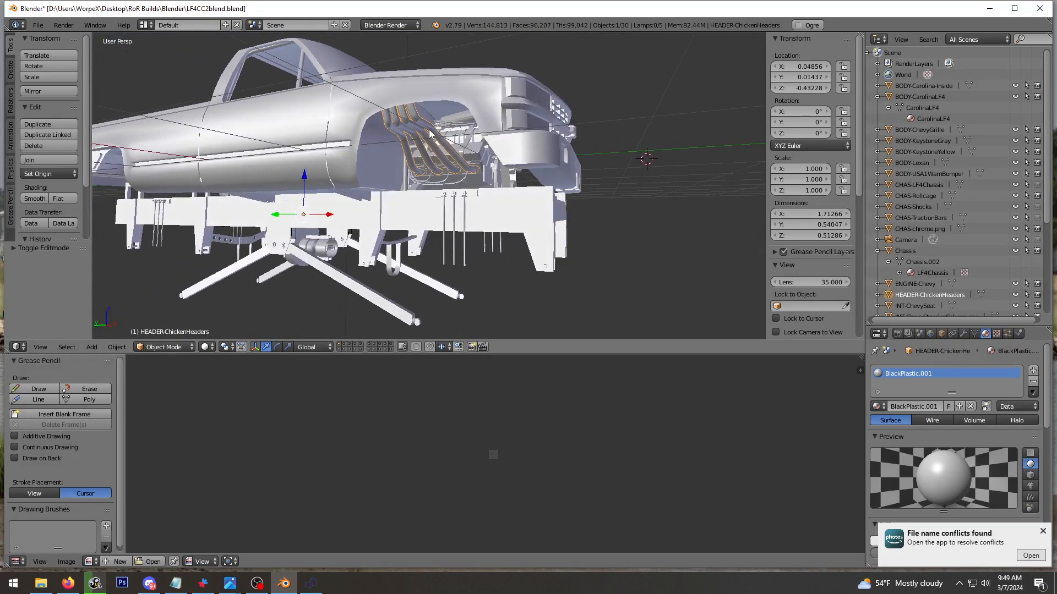
{"action": "key", "text": "Delete"}
Append the HEADER-IronEagleHeaders object from LF4GenericBase.blend and select it
{"action": "left_click", "coordinate": [38, 25]}
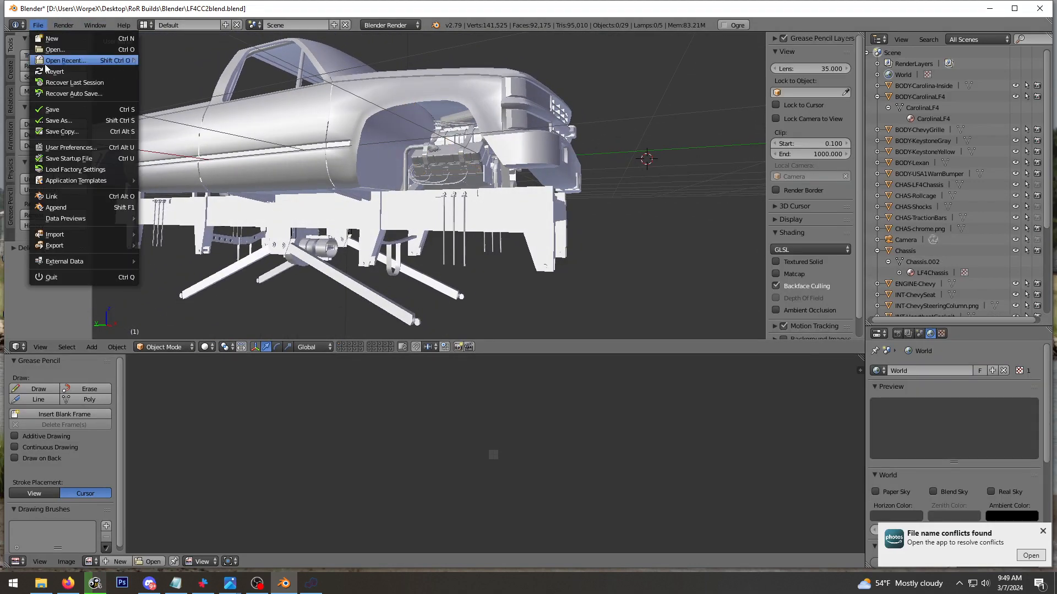
{"action": "left_click", "coordinate": [66, 210]}
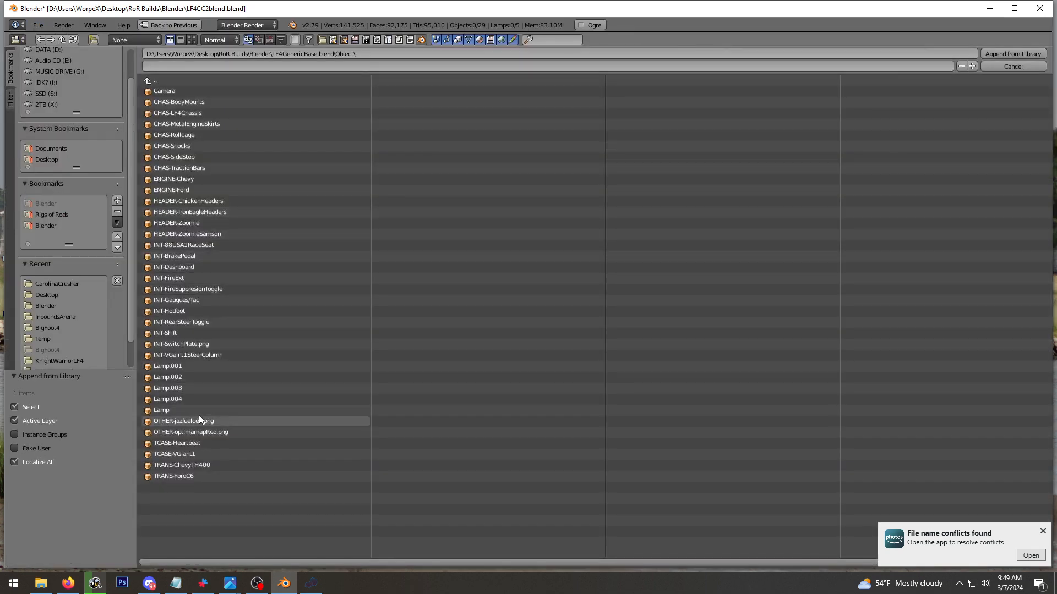
{"action": "double_click", "coordinate": [206, 212]}
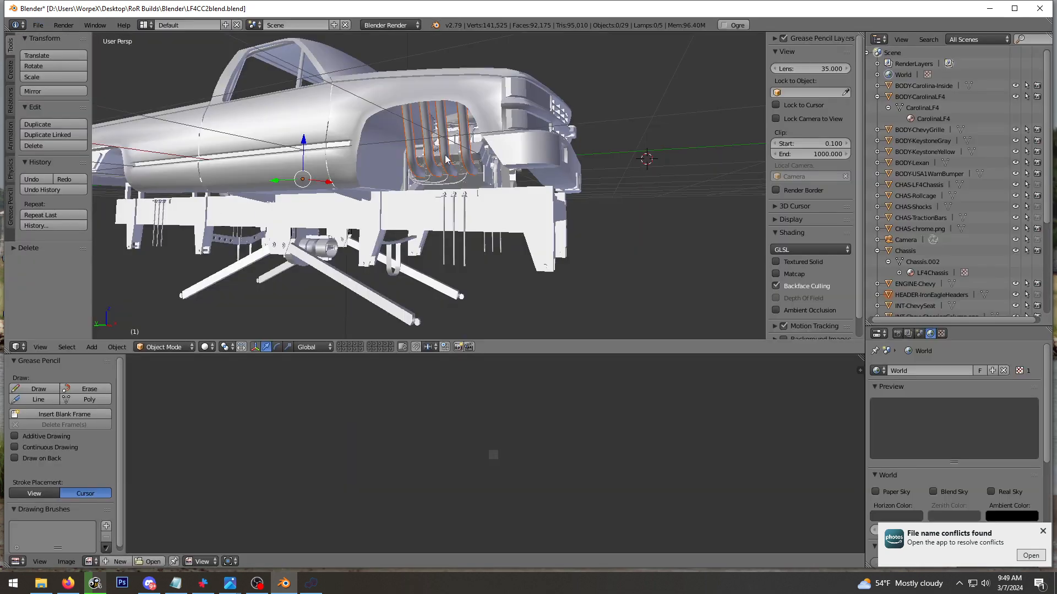
{"action": "mouse_move", "coordinate": [459, 160]}
{"action": "middle_mouse_down"}
{"action": "mouse_move", "coordinate": [390, 184]}
{"action": "mouse_move", "coordinate": [448, 155]}
{"action": "middle_mouse_up"}
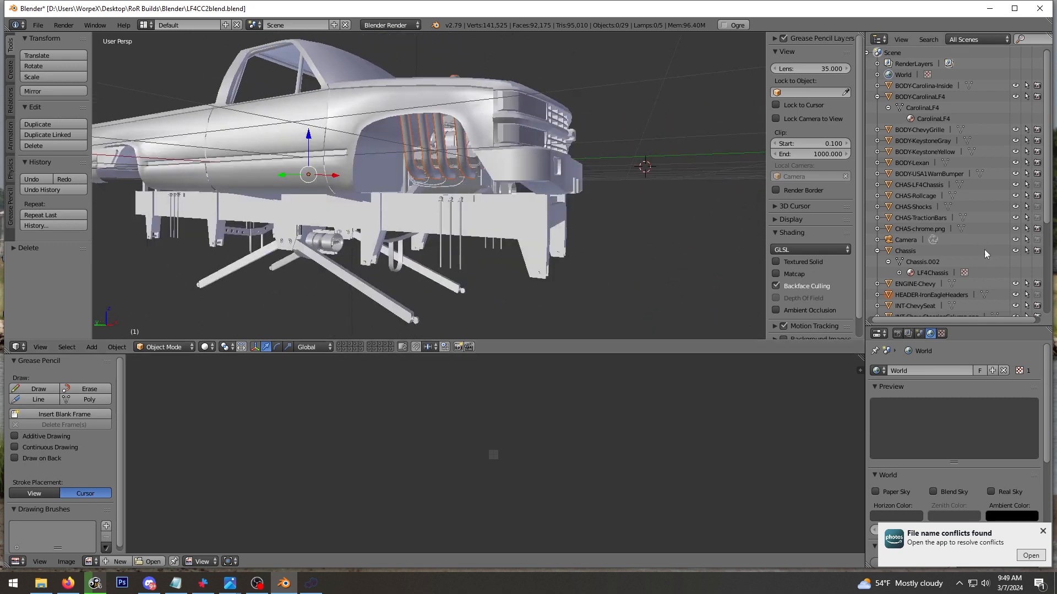
{"action": "left_click", "coordinate": [915, 295]}
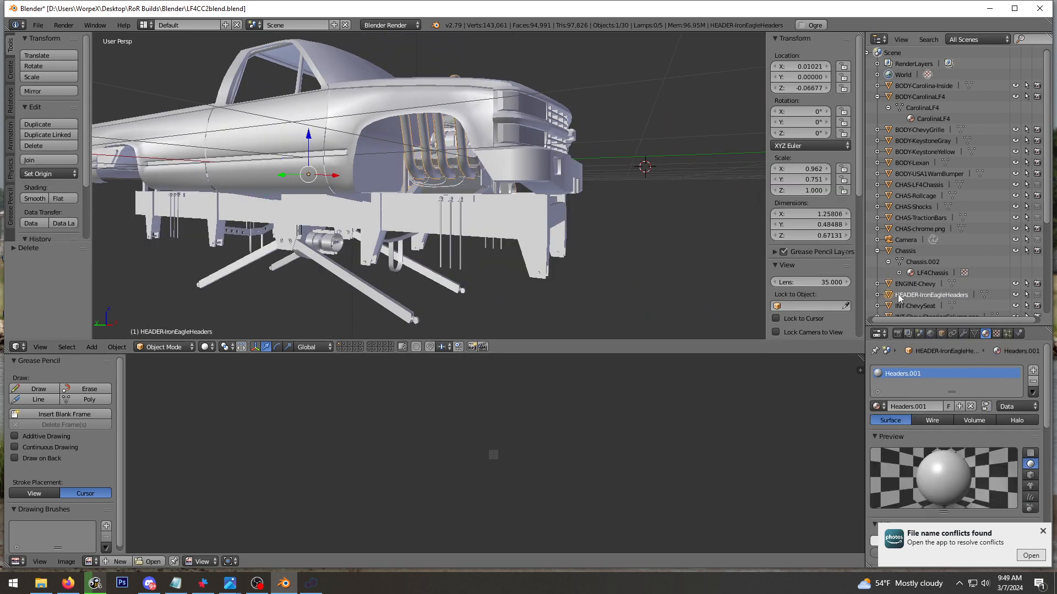
Delete the four pipes on one side of the HEADER-IronEagleHeaders mesh, keeping the opposite bank
{"action": "left_click", "coordinate": [877, 296]}
{"action": "key", "text": "Tab"}
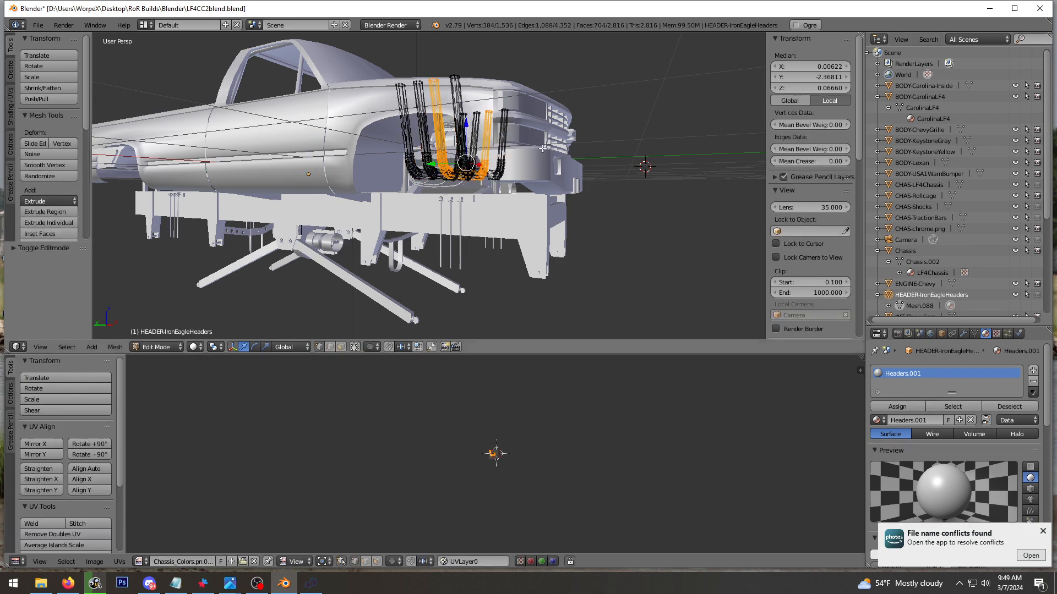
{"action": "middle_click_drag", "start_coordinate": [430, 149], "coordinate": [495, 154]}
{"action": "key", "text": "a"}
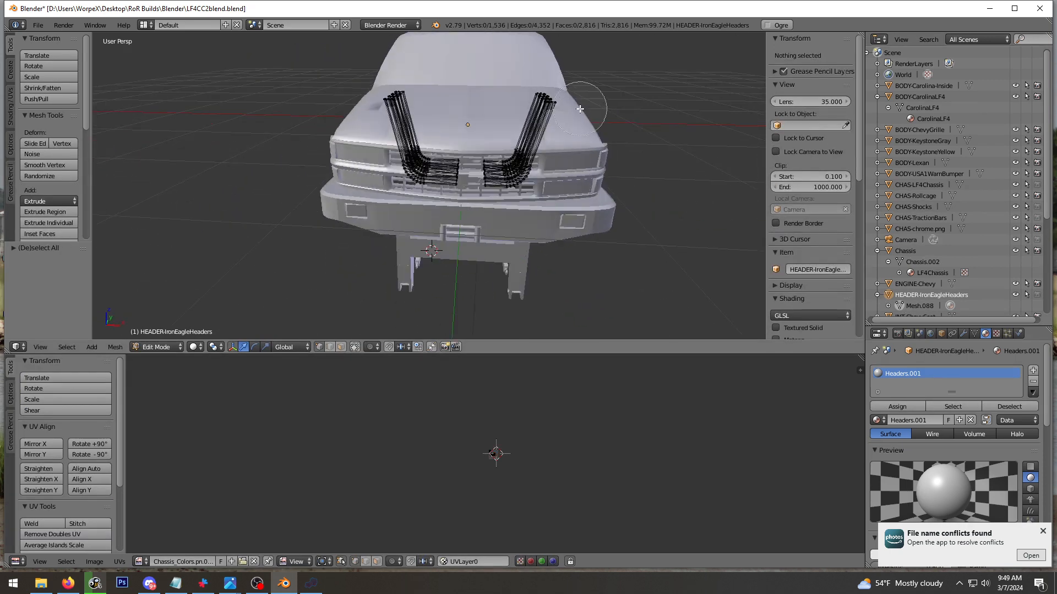
{"action": "key", "text": "l"}
{"action": "right_click", "coordinate": [523, 171]}
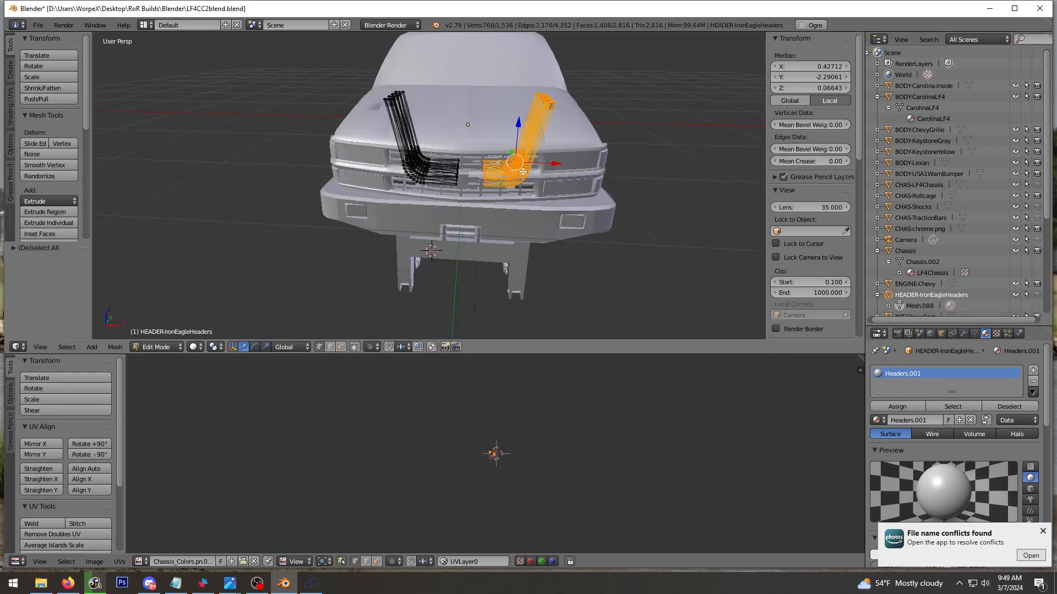
{"action": "key", "text": "x"}
{"action": "left_click", "coordinate": [486, 180]}
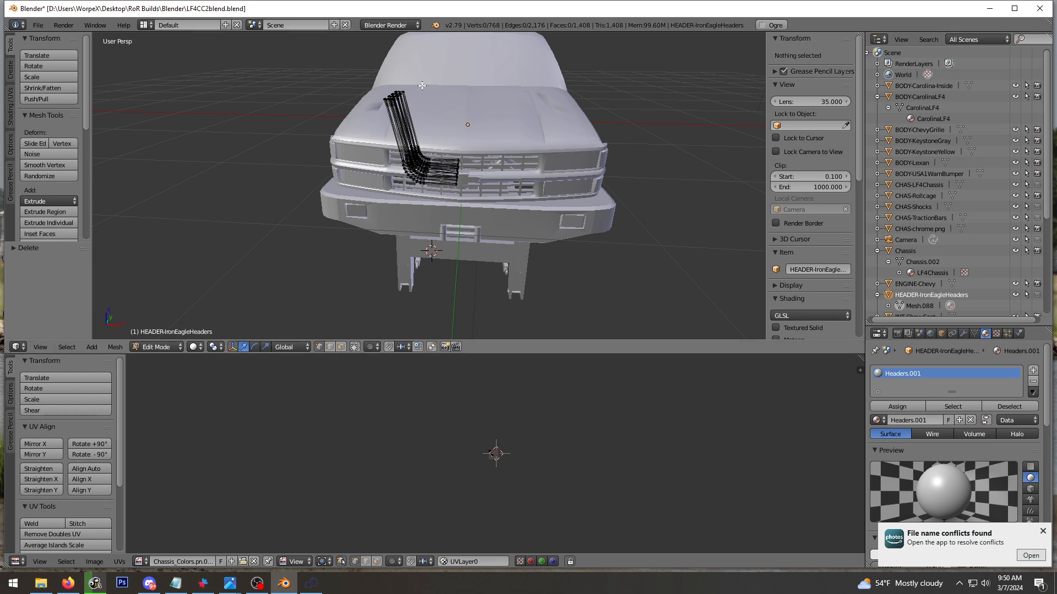
Select the vertices at the upper ends of the remaining four header pipes
{"action": "middle_click_drag", "start_coordinate": [422, 85], "coordinate": [385, 98]}
{"action": "key", "text": "a"}
{"action": "key", "text": "a"}
{"action": "key", "text": "c"}
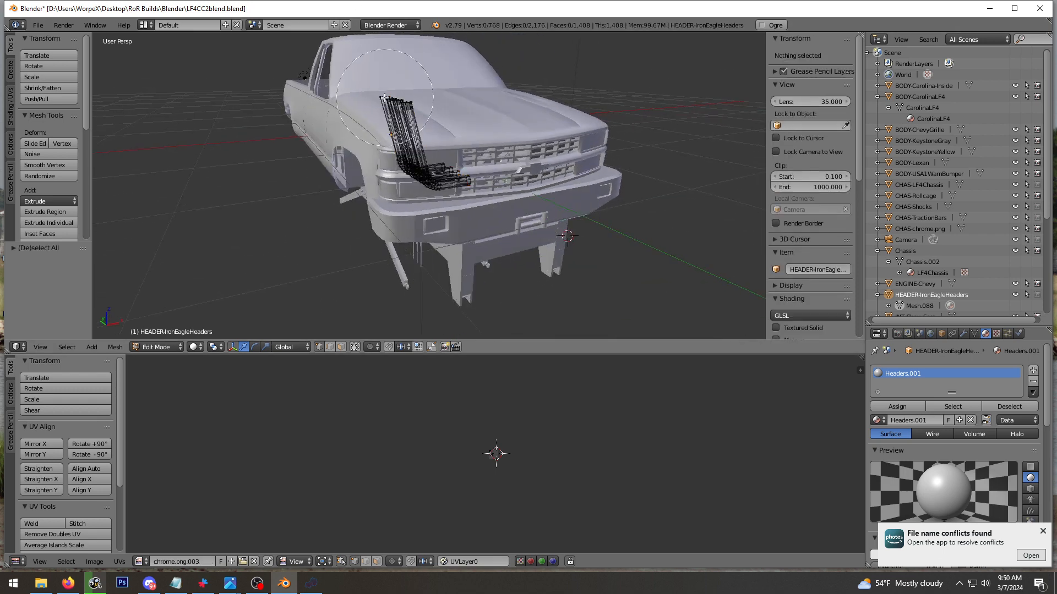
{"action": "left_click", "coordinate": [385, 98]}
{"action": "middle_click", "coordinate": [411, 110]}
{"action": "left_click", "coordinate": [393, 105]}
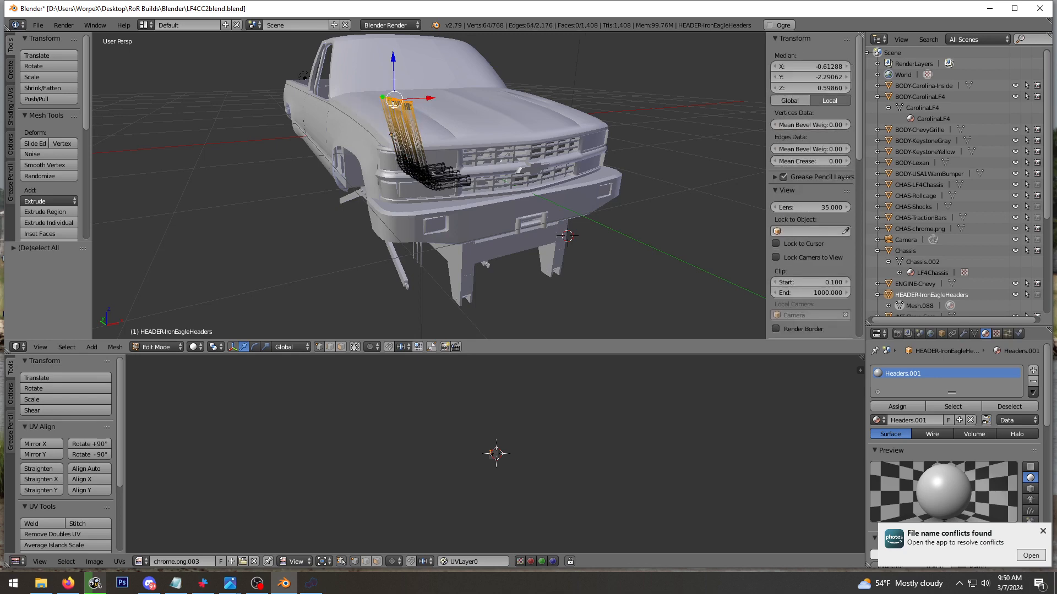
Examine the exhaust header shape in the two Carolina Crusher reference photos against the pipes in the model
{"action": "scroll", "coordinate": [393, 105], "scroll_direction": "up", "scroll_amount": 5}
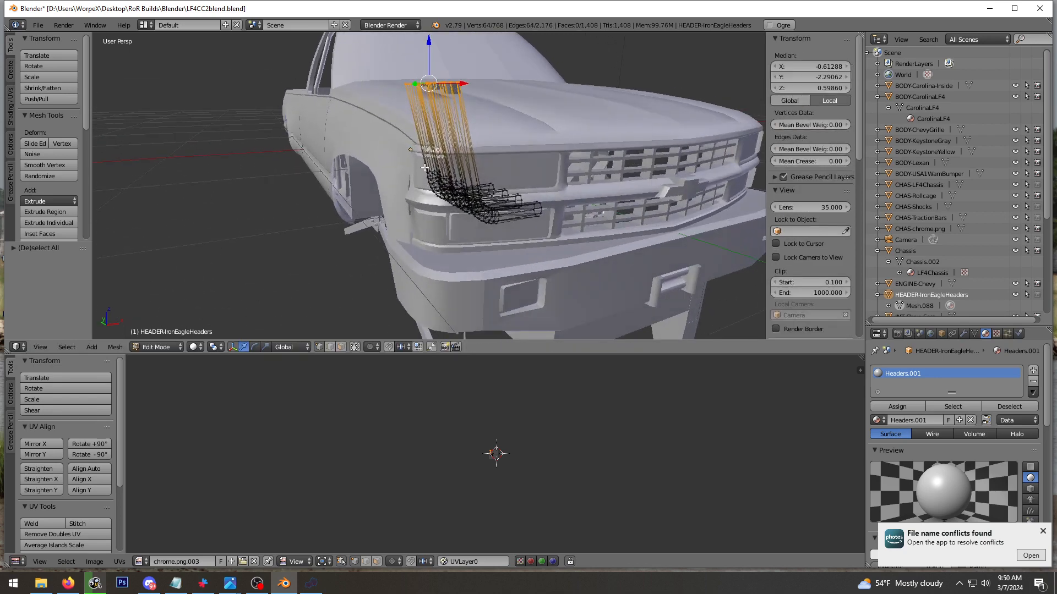
{"action": "left_click_drag", "start_coordinate": [0, 261], "coordinate": [299, 210]}
{"action": "scroll", "coordinate": [262, 287], "scroll_direction": "up", "scroll_amount": 4}
{"action": "left_click_drag", "start_coordinate": [262, 287], "coordinate": [271, 299]}
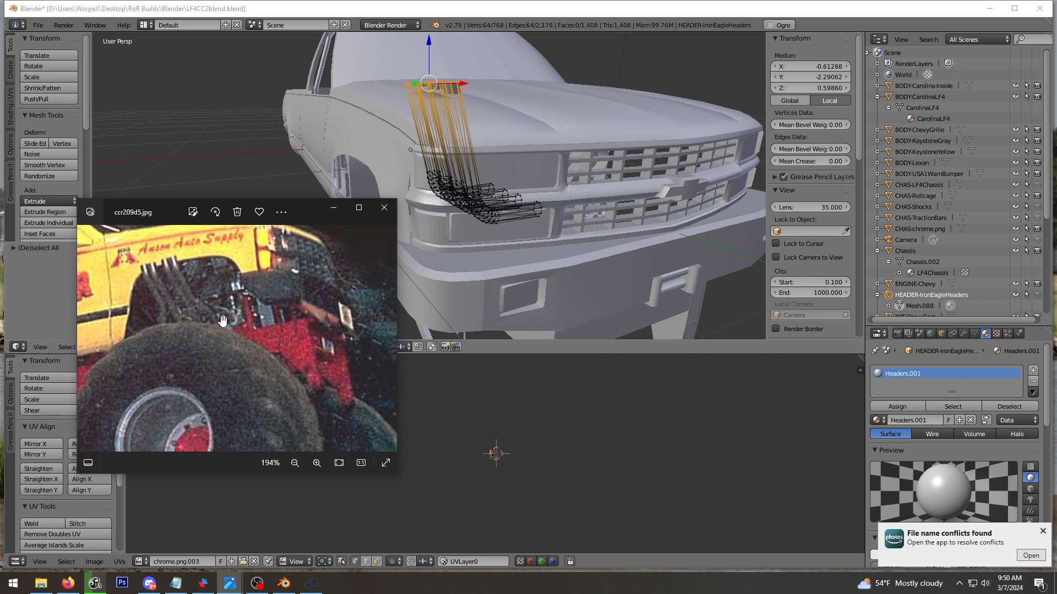
{"action": "left_click_drag", "start_coordinate": [295, 216], "coordinate": [0, 264]}
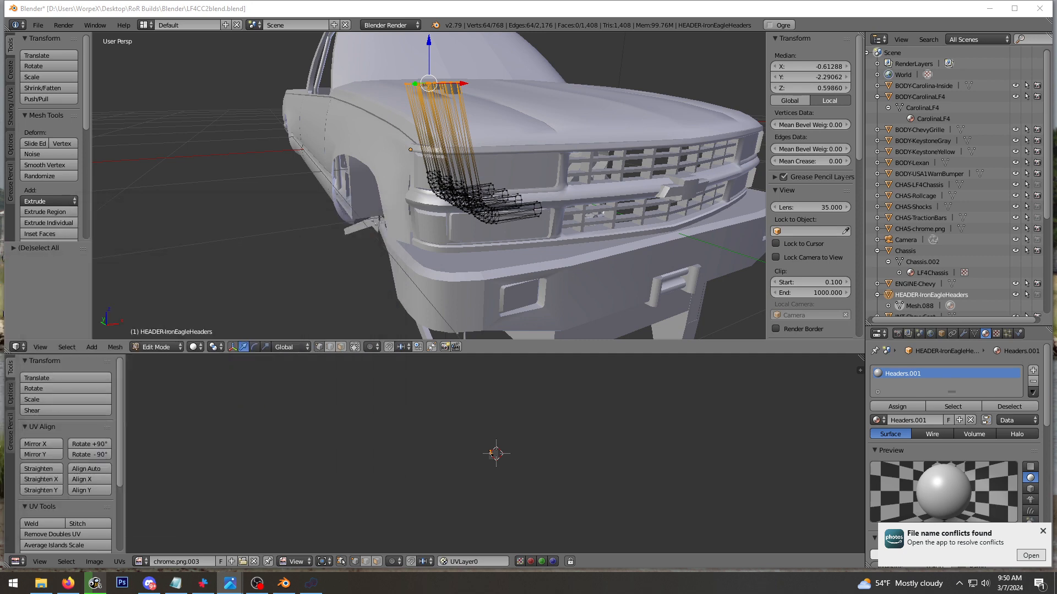
{"action": "left_click_drag", "start_coordinate": [0, 209], "coordinate": [249, 167]}
{"action": "scroll", "coordinate": [255, 256], "scroll_direction": "up", "scroll_amount": 6}
{"action": "left_click_drag", "start_coordinate": [249, 269], "coordinate": [242, 270]}
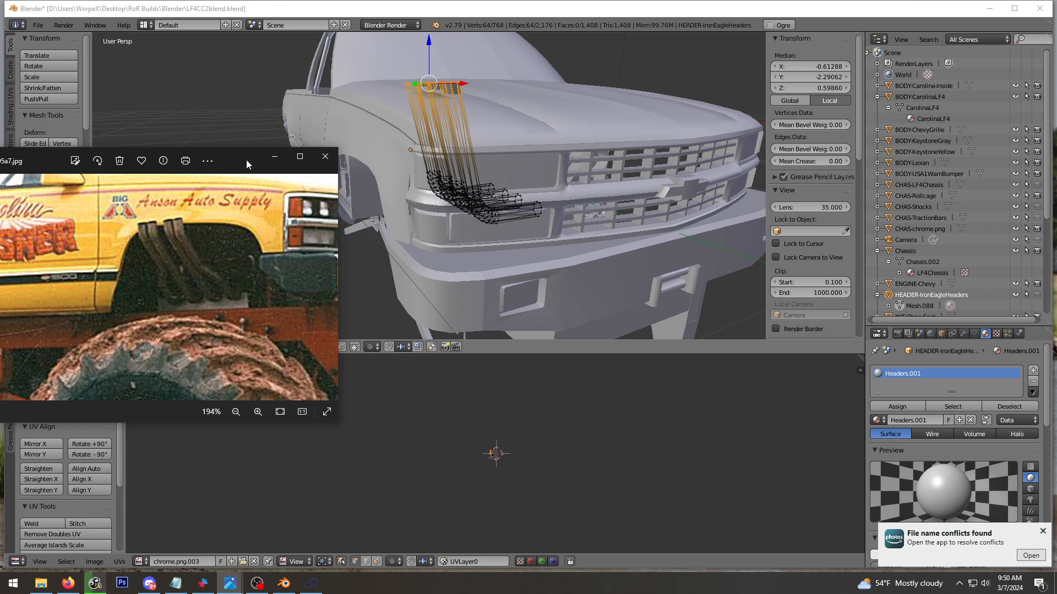
{"action": "left_click", "coordinate": [274, 157]}
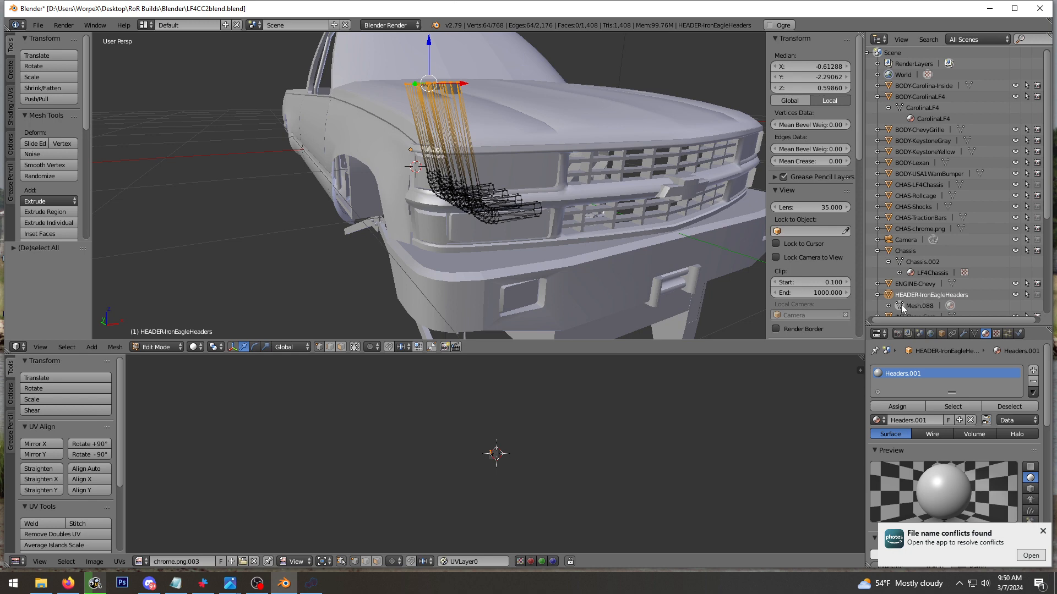
Leave mesh editing, append HEADER-ChickenHeaders from LF4GenericBase.blend again and select it
{"action": "key", "text": "Tab"}
{"action": "middle_click_drag", "start_coordinate": [368, 206], "coordinate": [437, 182]}
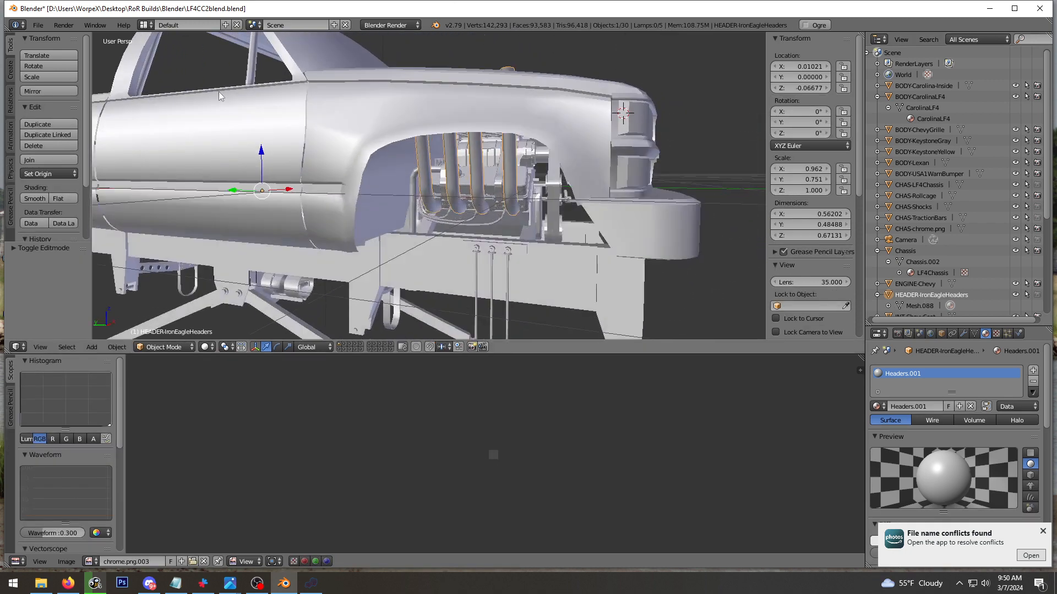
{"action": "left_click", "coordinate": [38, 25]}
{"action": "left_click", "coordinate": [60, 195]}
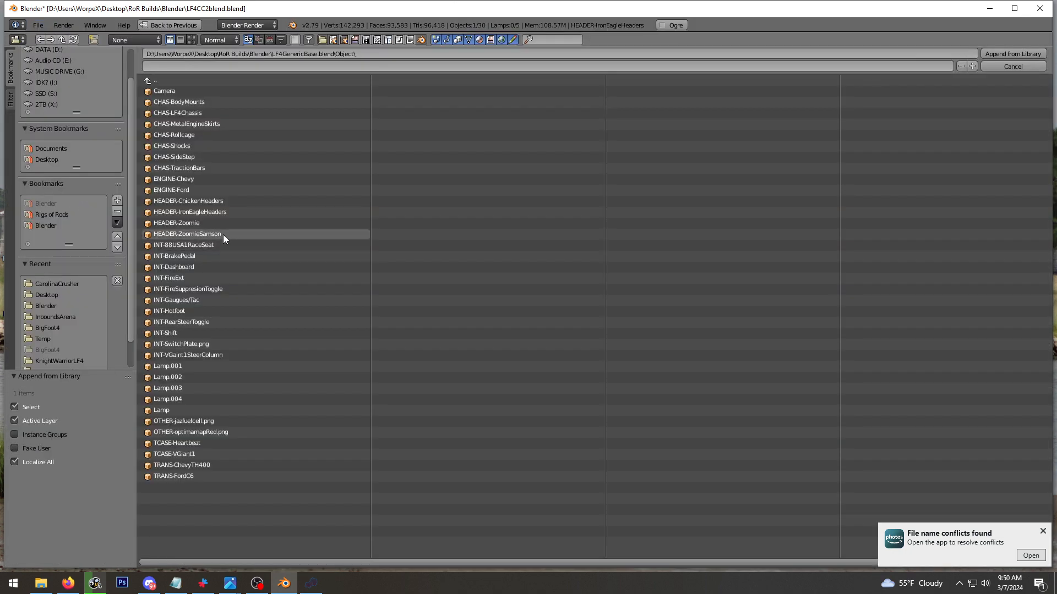
{"action": "double_click", "coordinate": [208, 202]}
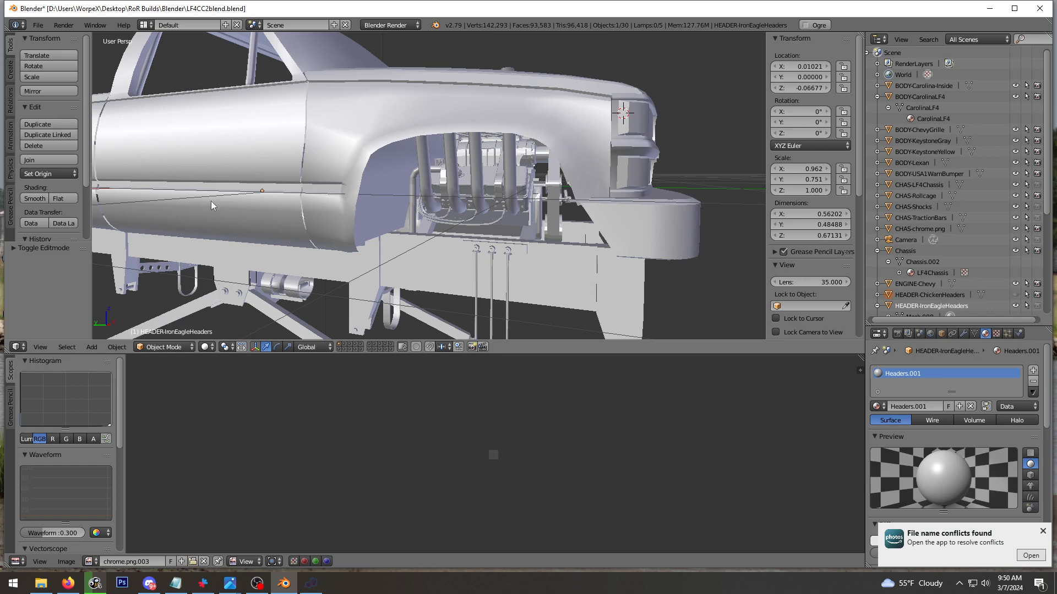
{"action": "left_click", "coordinate": [985, 296]}
Compare the chicken headers with the Iron Eagle pipes from below and delete the chicken headers
{"action": "mouse_move", "coordinate": [581, 179]}
{"action": "middle_mouse_down"}
{"action": "mouse_move", "coordinate": [600, 139]}
{"action": "mouse_move", "coordinate": [585, 141]}
{"action": "mouse_move", "coordinate": [584, 159]}
{"action": "middle_mouse_up"}
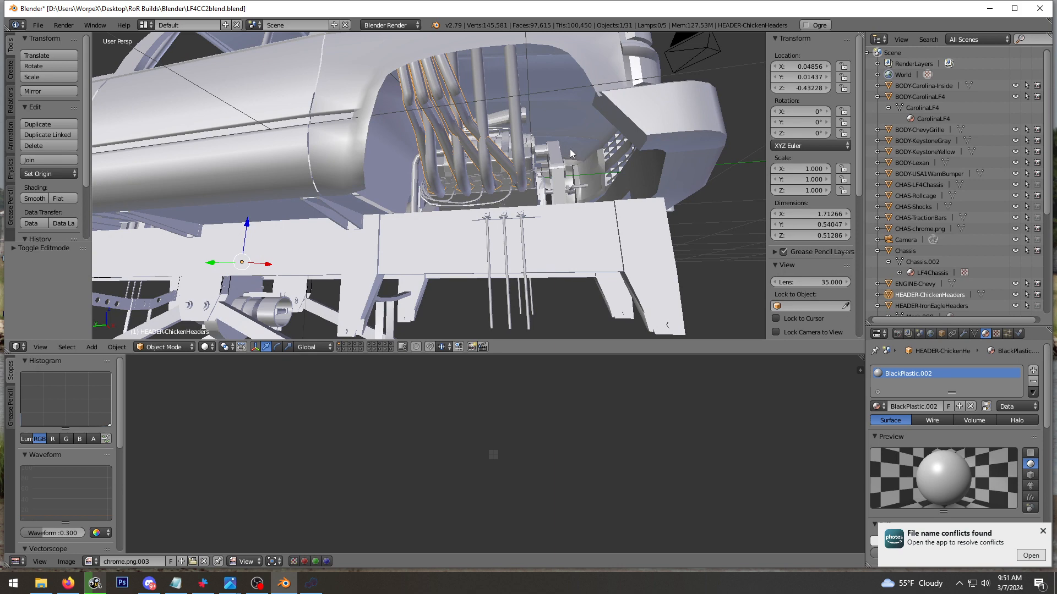
{"action": "middle_click_drag", "start_coordinate": [569, 148], "coordinate": [541, 179]}
{"action": "key", "text": "Delete"}
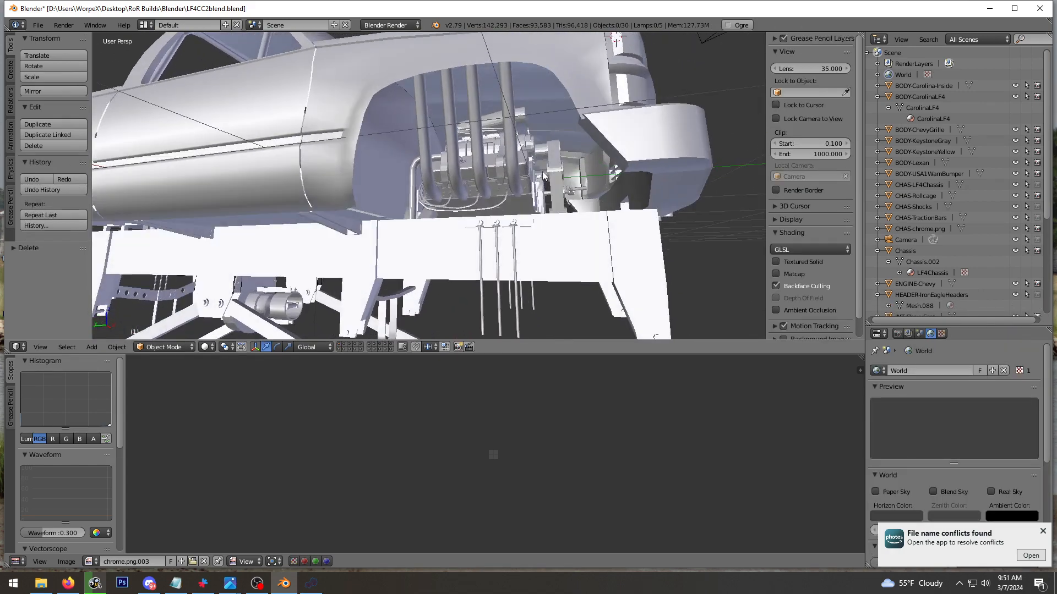
Switch to Rigs of Rods and filter the new-vehicle list by "lf4"
{"action": "left_click", "coordinate": [314, 584]}
{"action": "mouse_move", "coordinate": [430, 33]}
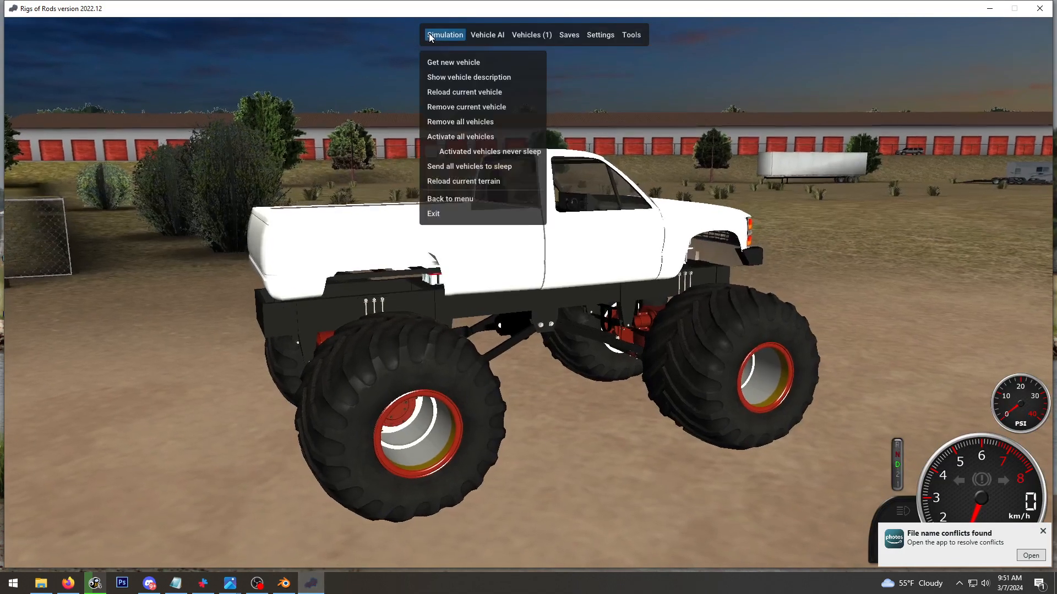
{"action": "left_click", "coordinate": [441, 55]}
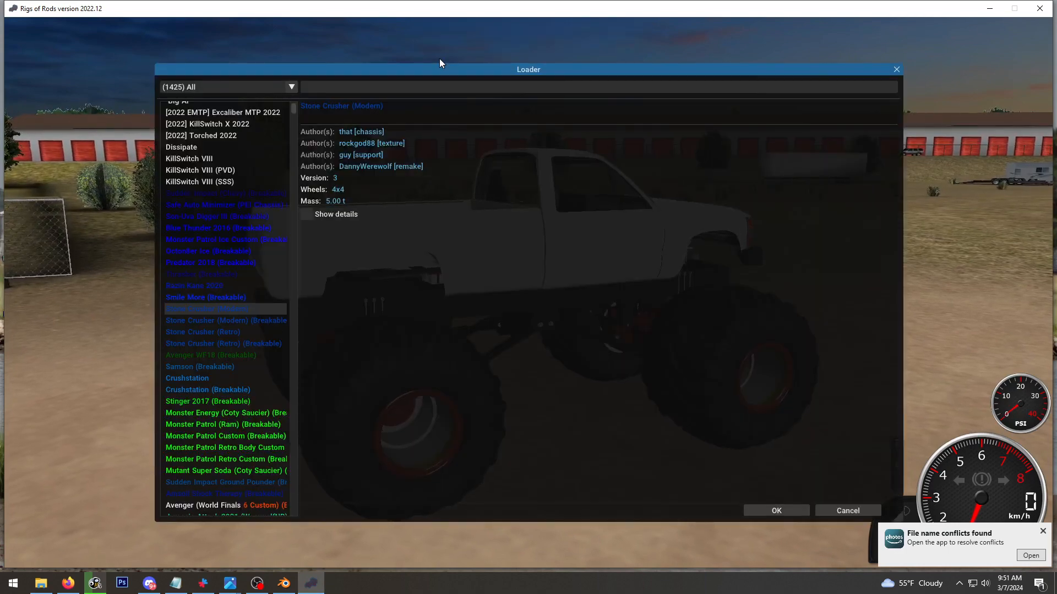
{"action": "type", "text": "lf4"}
Browse the previews of the filtered LF4 trucks from Star Monster LF4 through Monster Mash 1994 LF4
{"action": "key", "text": "Down"}
{"action": "key", "text": "Down"}
{"action": "key", "text": "Down"}
{"action": "key", "text": "Down"}
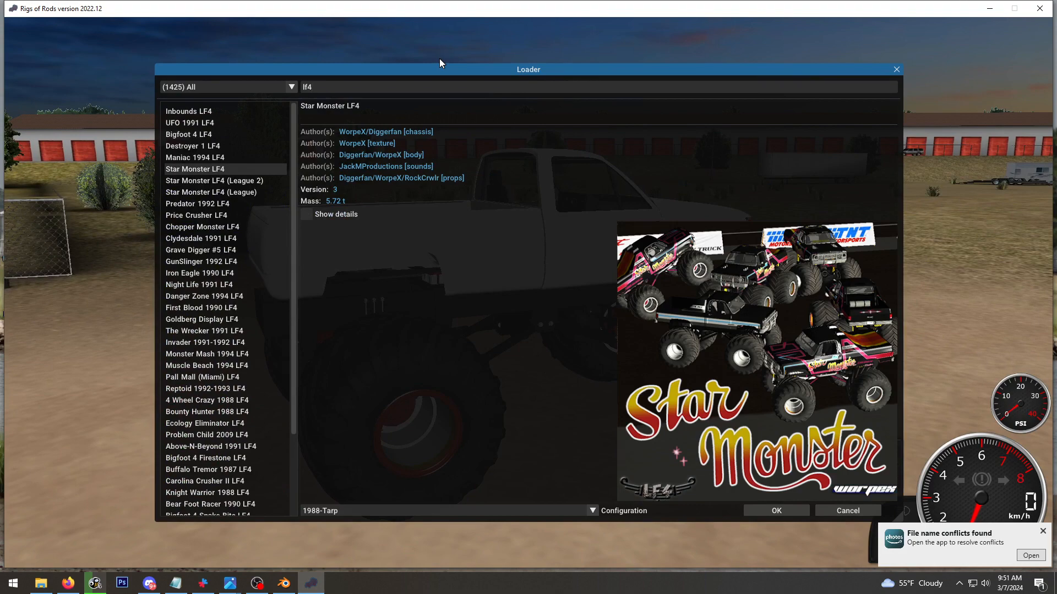
{"action": "key", "text": "Down"}
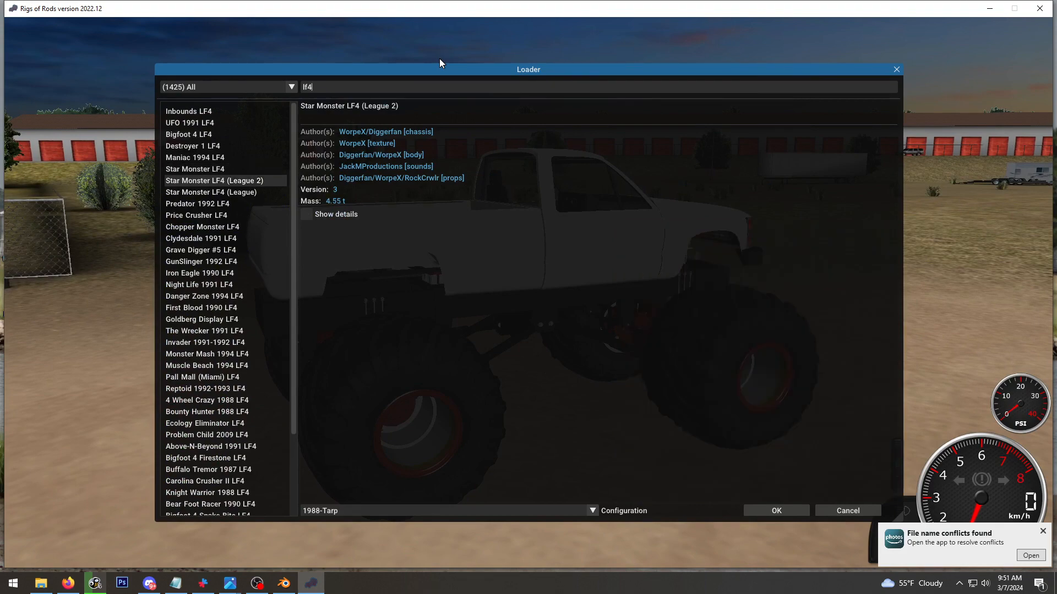
{"action": "key", "text": "Down"}
{"action": "key", "text": "Down"}
{"action": "key", "text": "Down"}
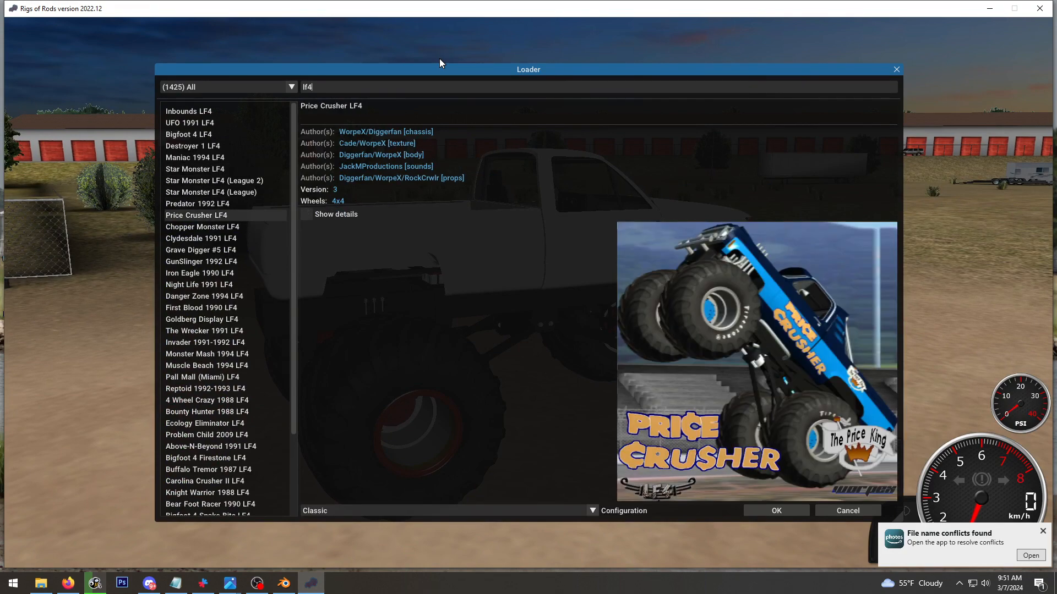
{"action": "key", "text": "Down"}
{"action": "key", "text": "Down"}
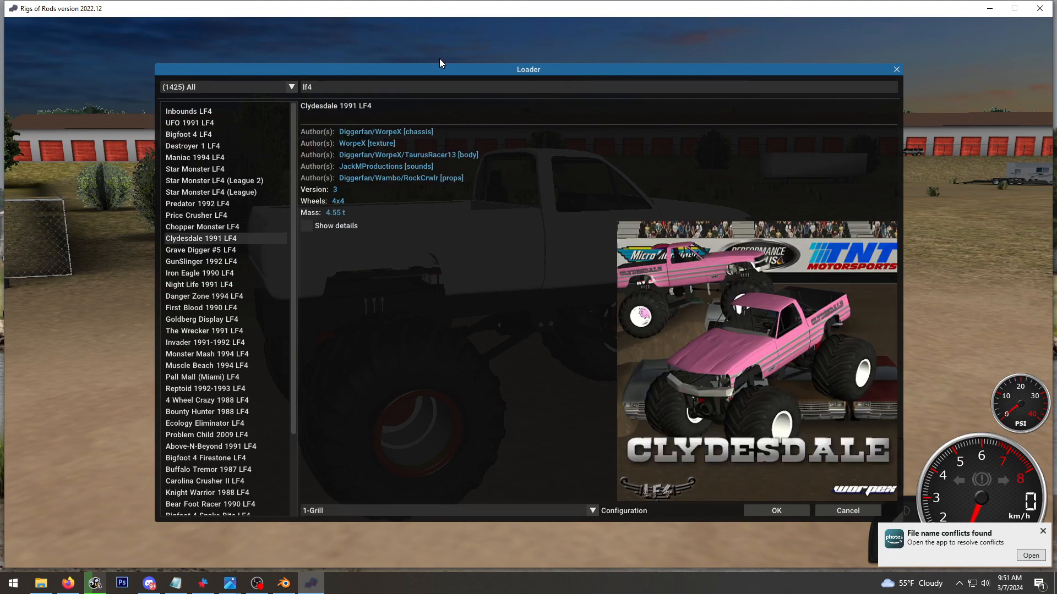
{"action": "key", "text": "Down"}
{"action": "key", "text": "Down"}
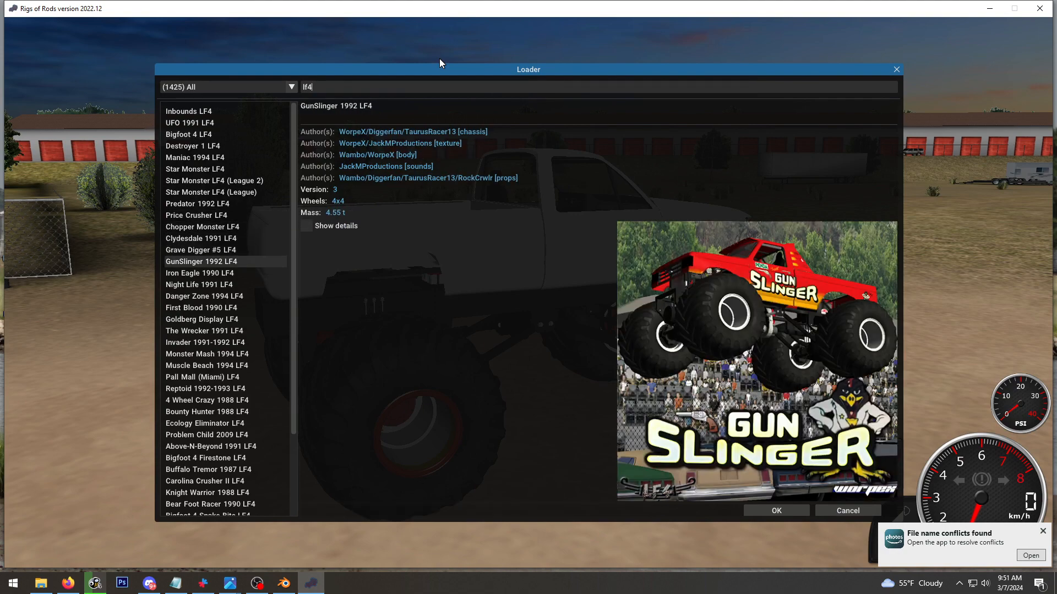
{"action": "key", "text": "Down"}
{"action": "key", "text": "Down"}
{"action": "key", "text": "Down"}
{"action": "key", "text": "Down"}
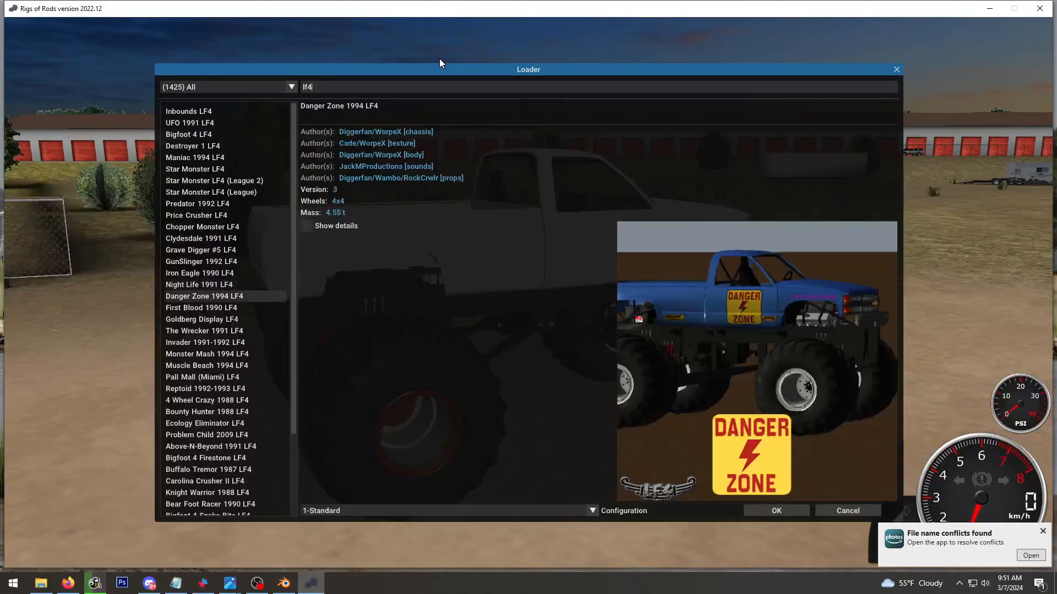
{"action": "key", "text": "Down"}
{"action": "key", "text": "Down"}
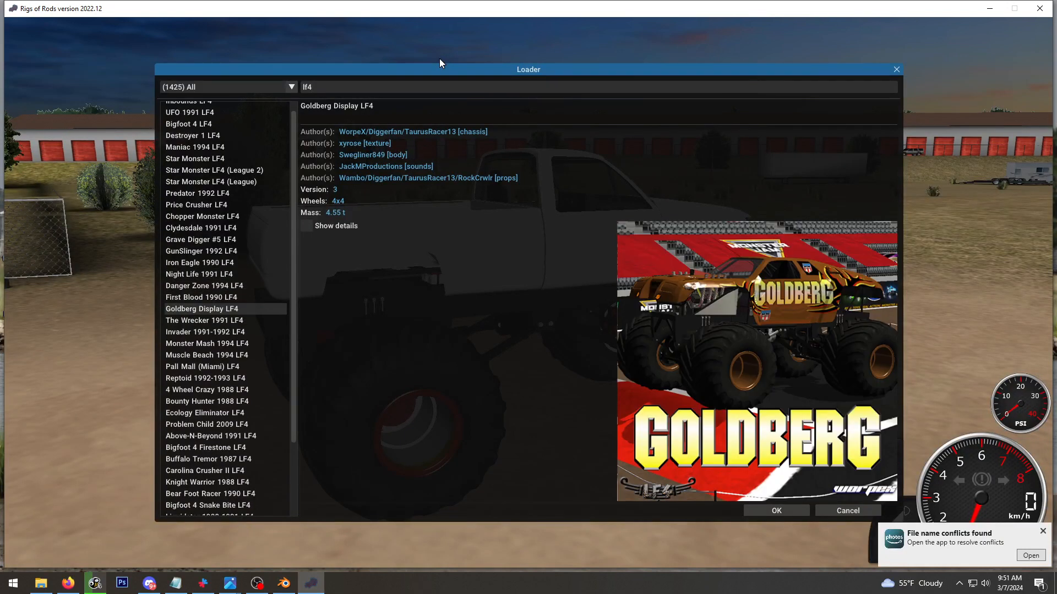
{"action": "key", "text": "Down"}
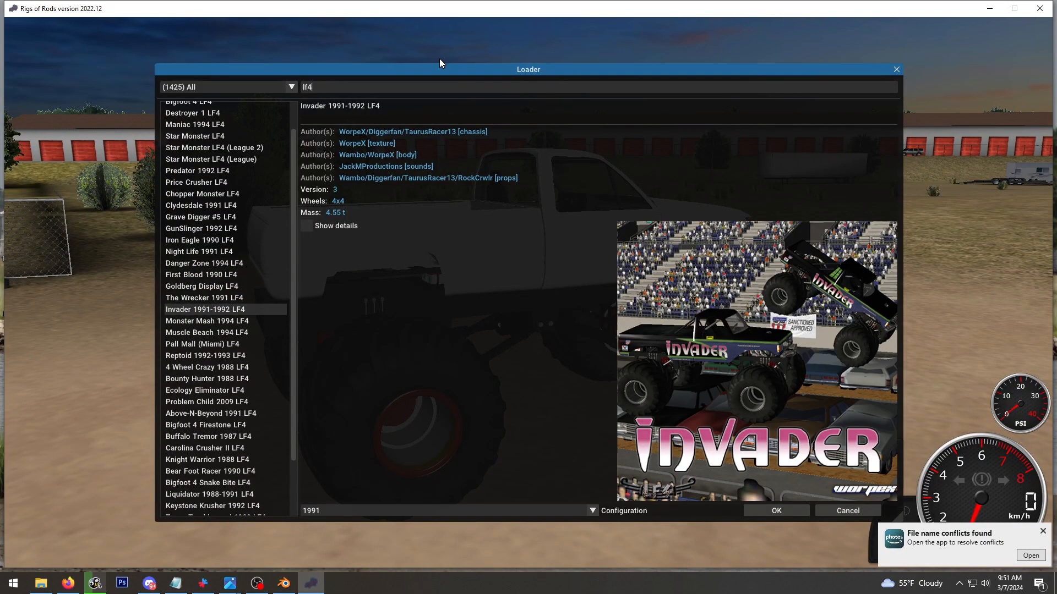
{"action": "key", "text": "Down"}
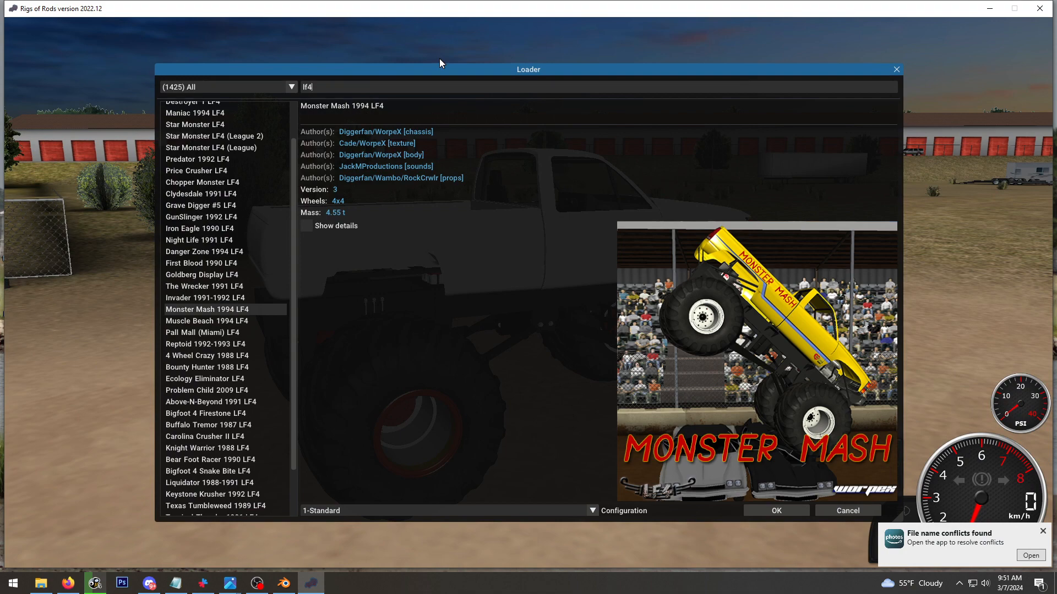
Search the vehicle list for "thunder chicken" and spawn the Thunder Chicken 1991 LF
{"action": "key", "text": "BackSpace"}
{"action": "key", "text": "BackSpace"}
{"action": "key", "text": "BackSpace"}
{"action": "type", "text": "thu"}
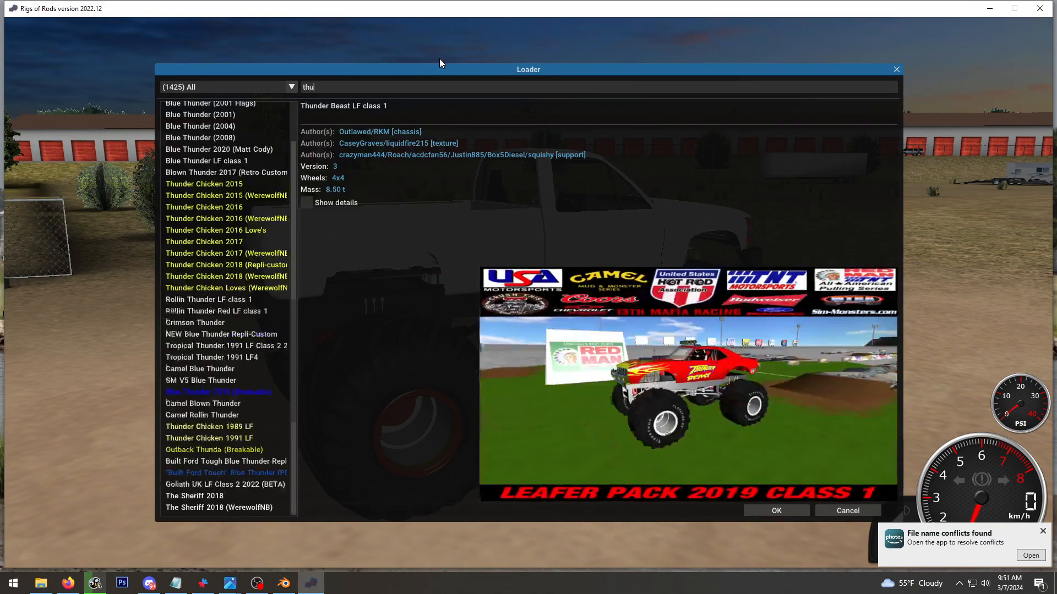
{"action": "type", "text": "nder chicken"}
{"action": "key", "text": "Up"}
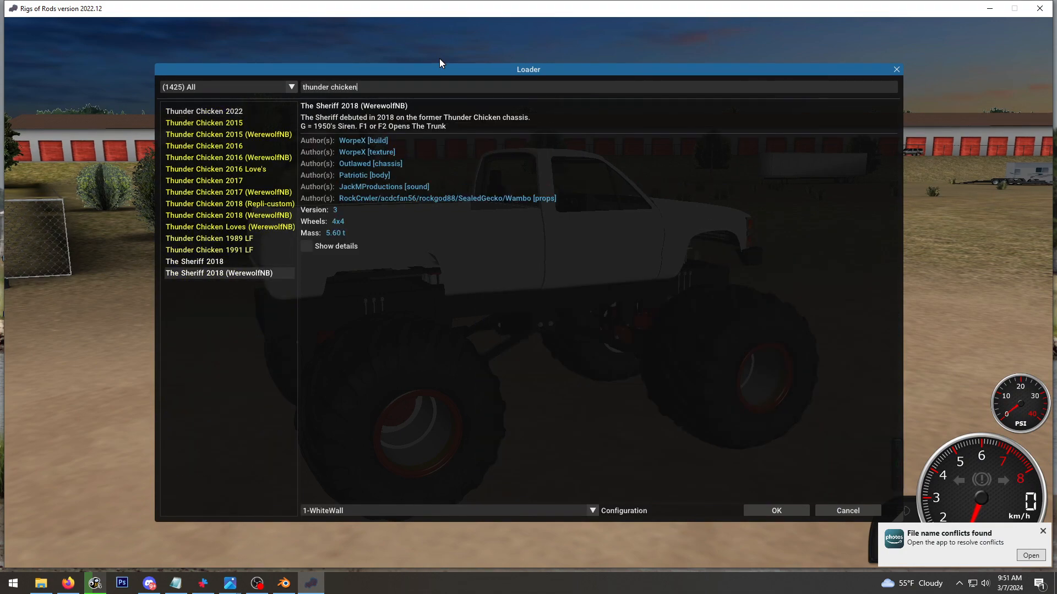
{"action": "key", "text": "Up"}
{"action": "key", "text": "Up"}
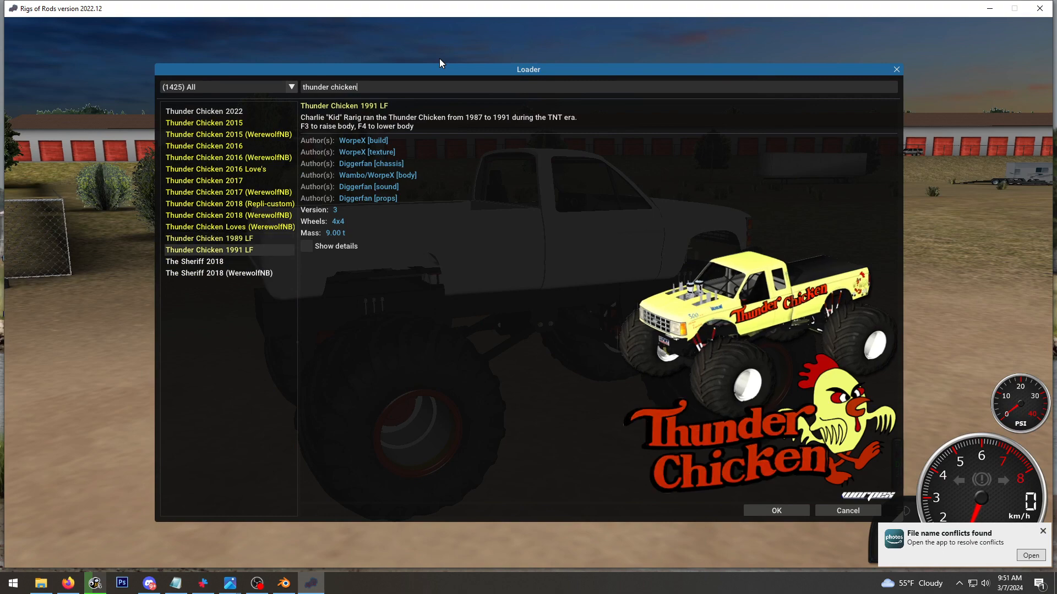
{"action": "key", "text": "Return"}
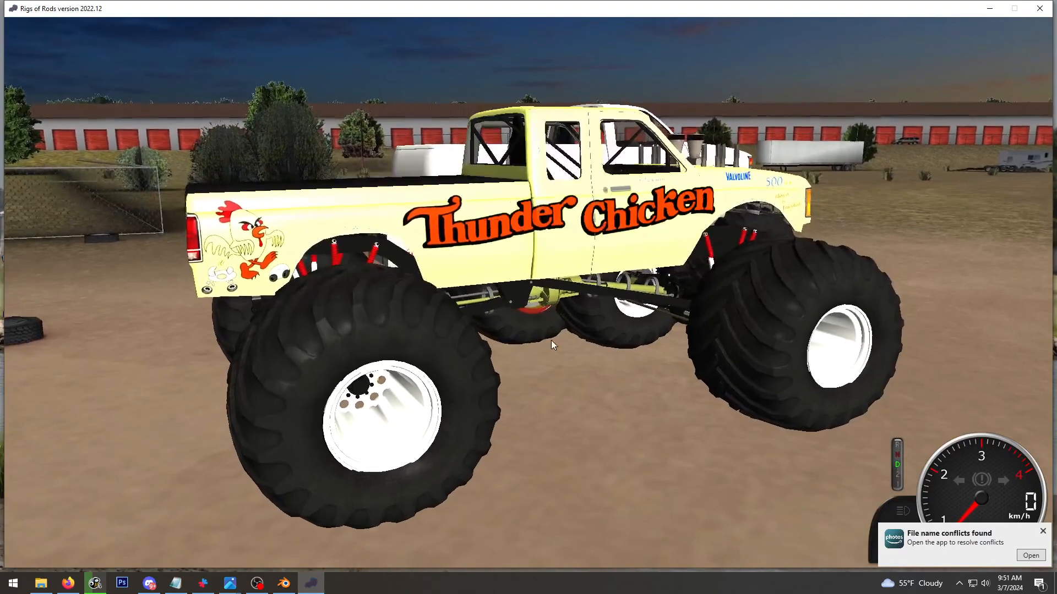
Inspect the Thunder Chicken from its front side, remove it from the terrain and return to Blender
{"action": "right_click_drag", "start_coordinate": [551, 341], "coordinate": [597, 253]}
{"action": "mouse_move", "coordinate": [445, 36]}
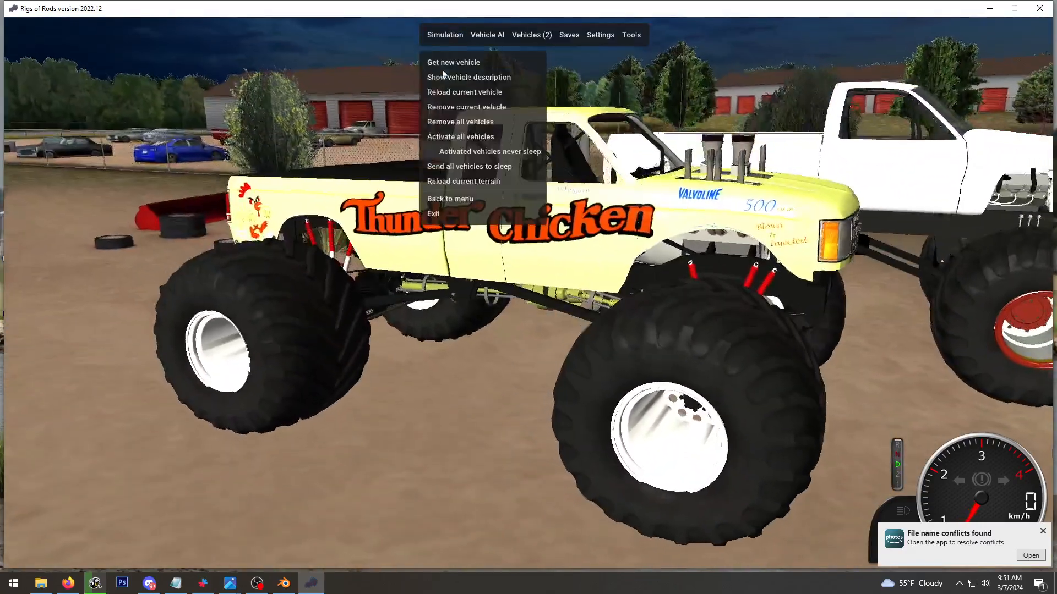
{"action": "left_click", "coordinate": [466, 107]}
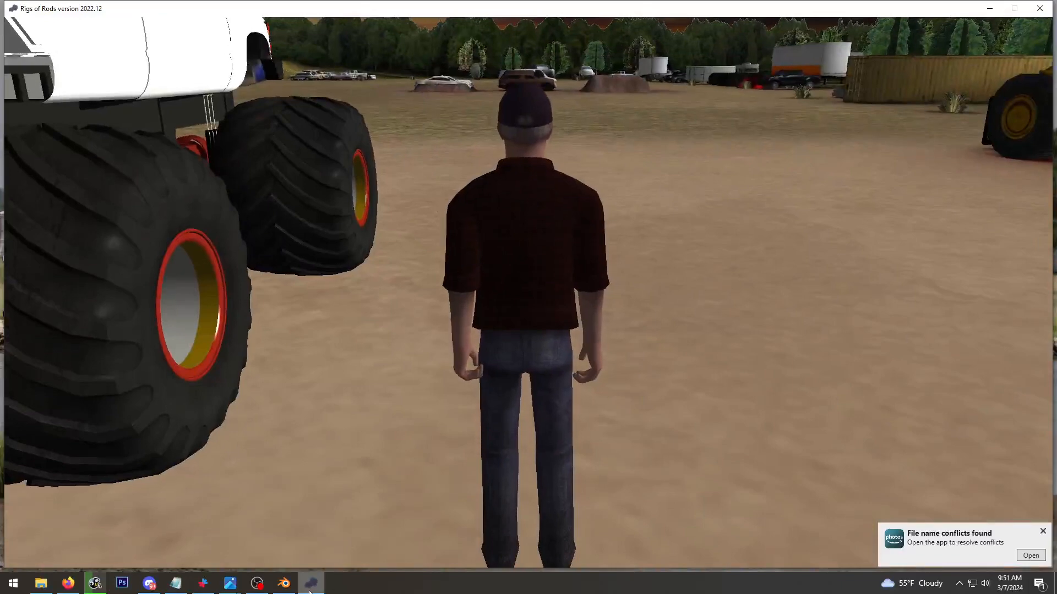
{"action": "left_click", "coordinate": [310, 591]}
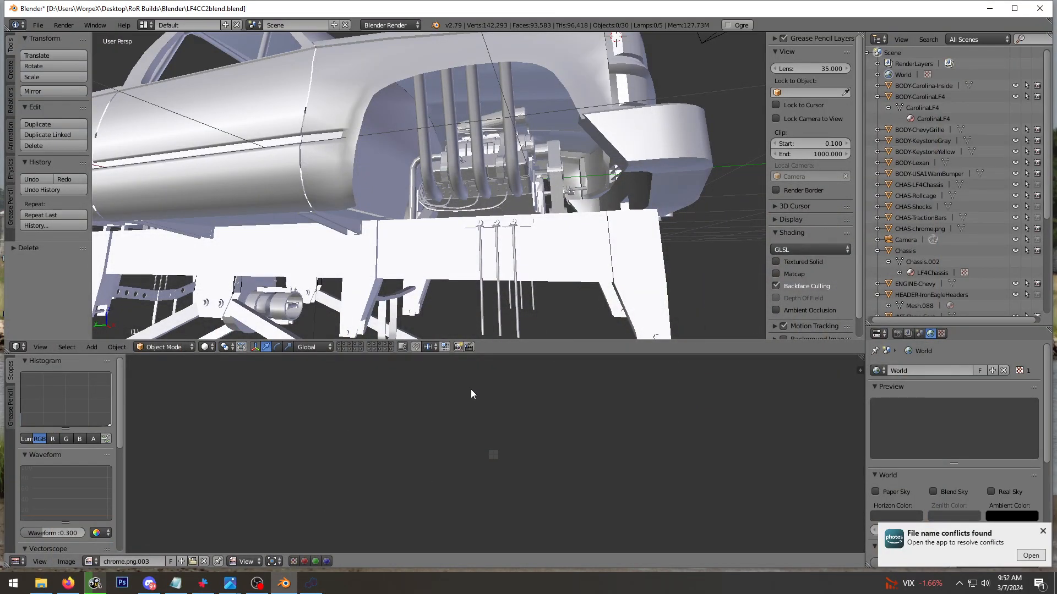
Select HEADER-IronEagleHeaders and open its mesh for editing with no vertices selected
{"action": "left_click", "coordinate": [465, 261]}
{"action": "middle_click_drag", "start_coordinate": [466, 262], "coordinate": [530, 115]}
{"action": "right_click", "coordinate": [530, 115]}
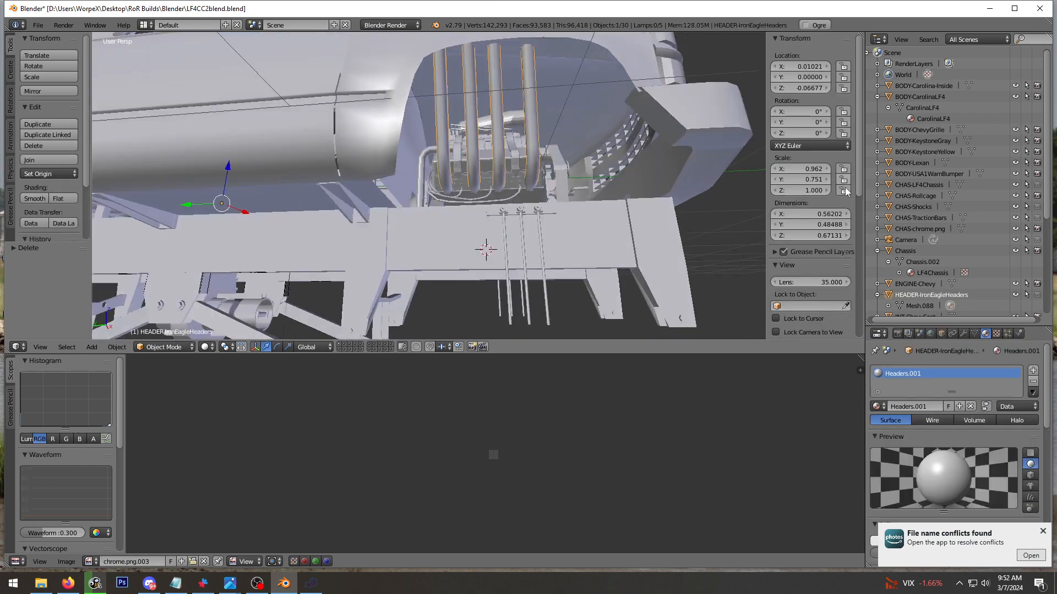
{"action": "key", "text": "Tab"}
{"action": "middle_click_drag", "start_coordinate": [613, 187], "coordinate": [540, 148]}
{"action": "key", "text": "a"}
{"action": "left_click", "coordinate": [543, 159]}
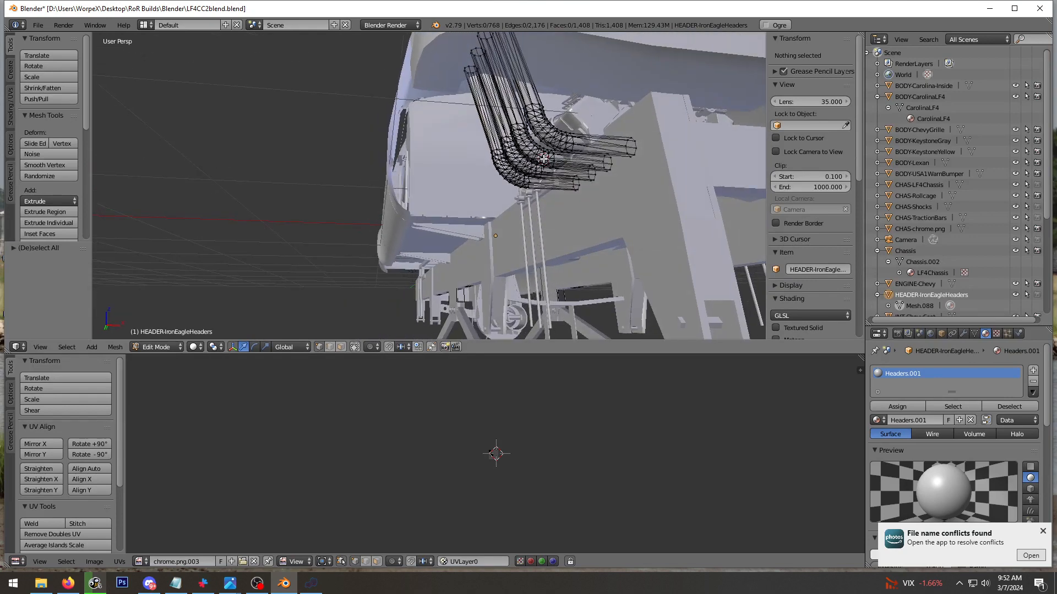
{"action": "key", "text": "a"}
{"action": "key", "text": "a"}
{"action": "key", "text": "shift+f"}
{"action": "key", "text": "w"}
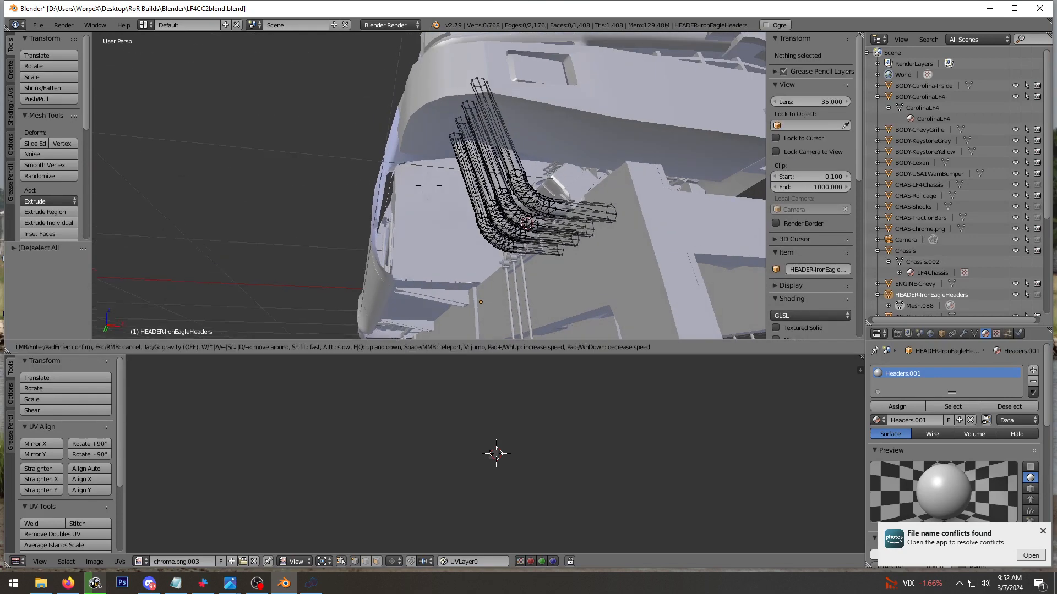
{"action": "left_click", "coordinate": [429, 186]}
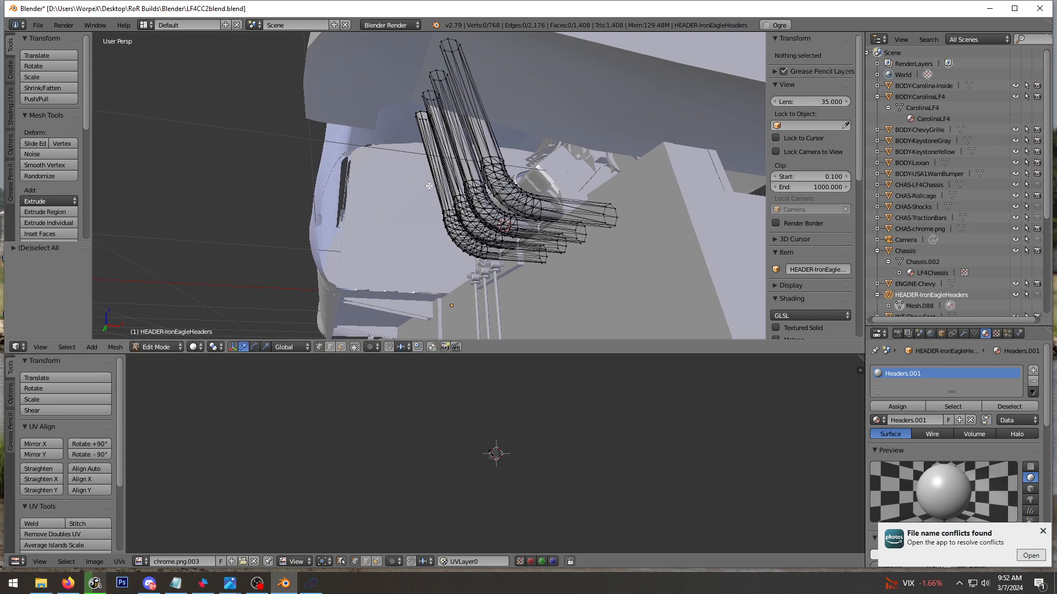
Select the engine-side ends of the four header pipes, shift them outward along the X axis to shorten the pipes, and deselect them
{"action": "left_click", "coordinate": [436, 230]}
{"action": "middle_click_drag", "start_coordinate": [469, 209], "coordinate": [571, 168]}
{"action": "key", "text": "c"}
{"action": "left_click", "coordinate": [577, 233]}
{"action": "key", "text": "Escape"}
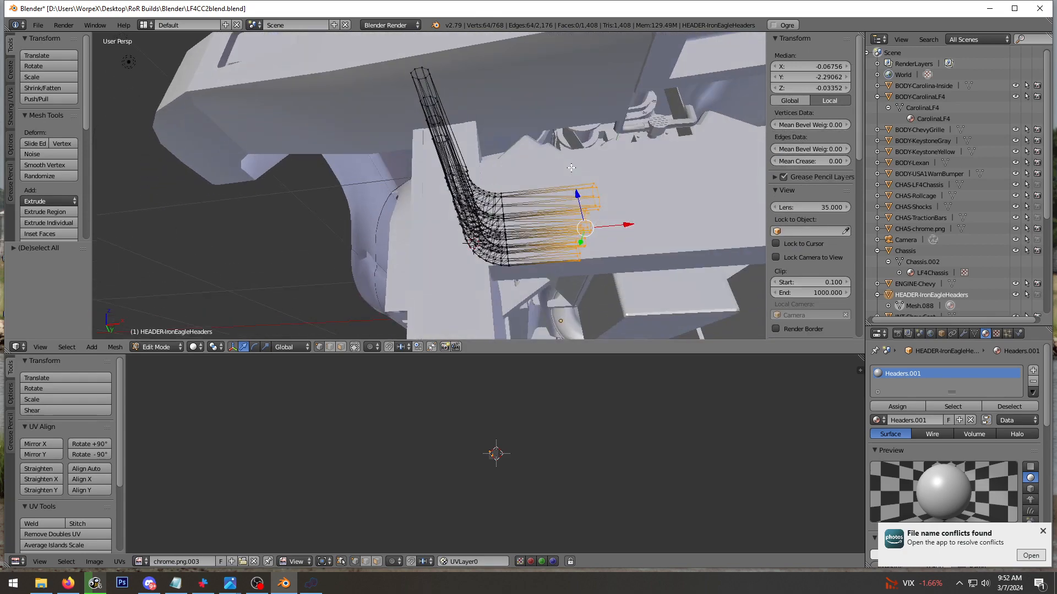
{"action": "left_click_drag", "start_coordinate": [627, 230], "coordinate": [589, 228]}
{"action": "middle_click_drag", "start_coordinate": [520, 205], "coordinate": [585, 269]}
{"action": "key", "text": "a"}
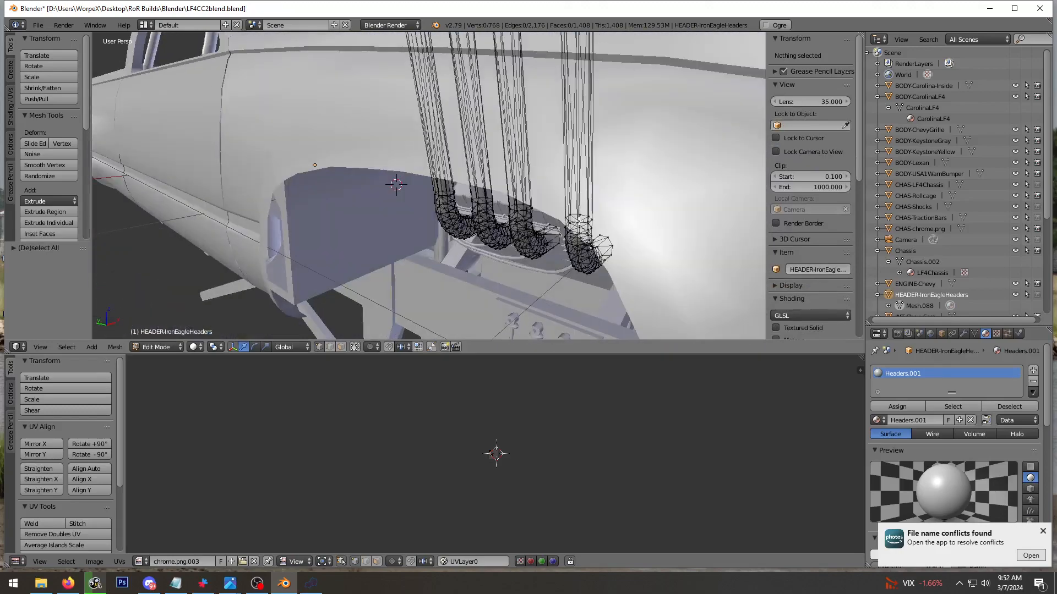
Try to move the upper ends of the four header pipes outward along the X axis
{"action": "scroll", "coordinate": [585, 269], "scroll_direction": "down", "scroll_amount": 4}
{"action": "key", "text": "c"}
{"action": "left_click_drag", "start_coordinate": [421, 125], "coordinate": [481, 129]}
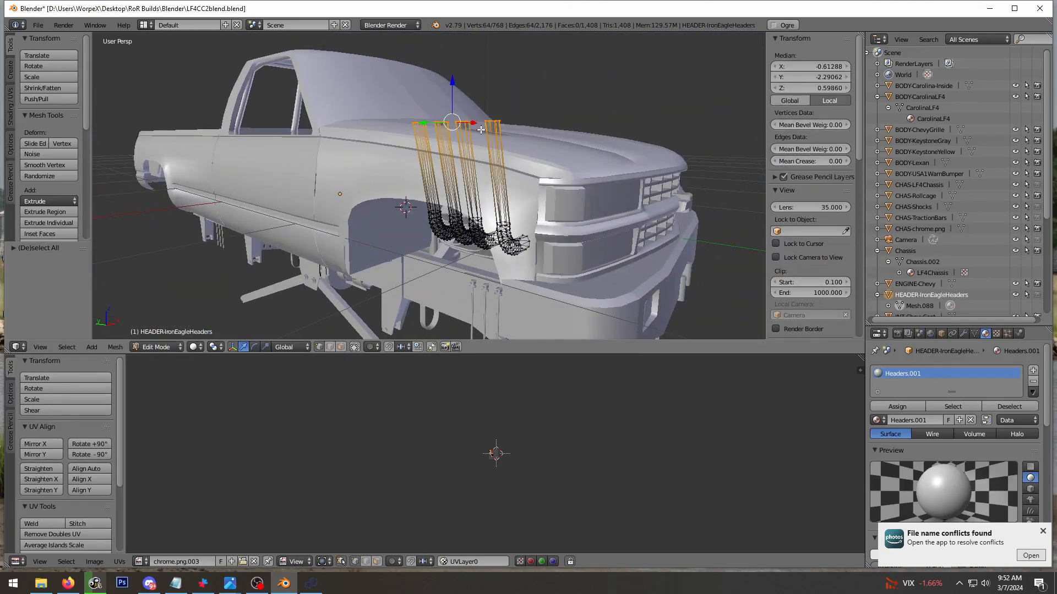
{"action": "middle_click_drag", "start_coordinate": [480, 129], "coordinate": [502, 136]}
{"action": "key", "text": "g"}
{"action": "key", "text": "x"}
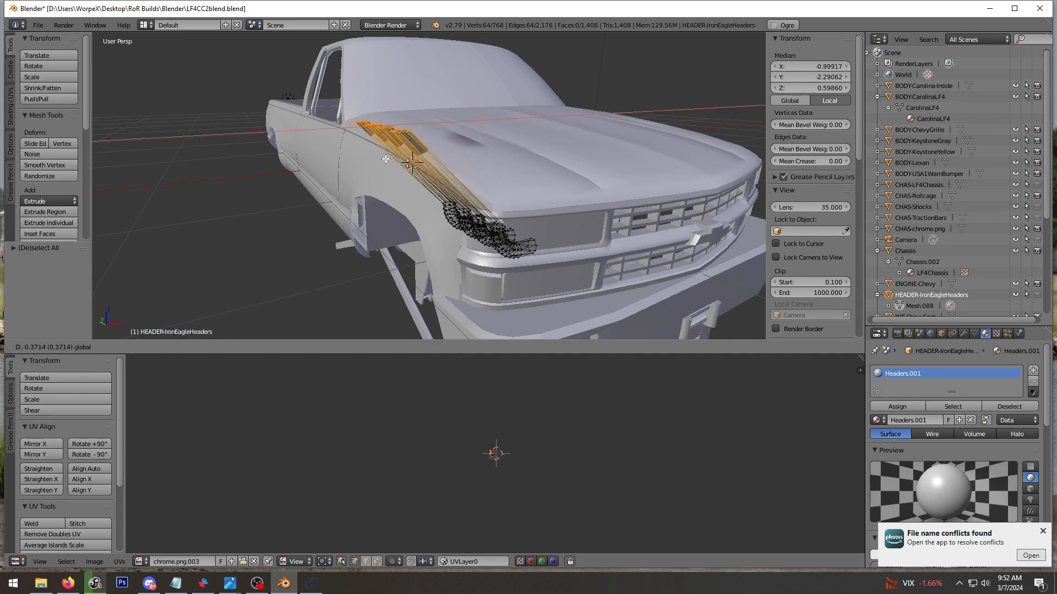
{"action": "left_click", "coordinate": [329, 188]}
Select all pipe vertices except the engine-side ends and move them outward along X to a median of about -0.96
{"action": "middle_click_drag", "start_coordinate": [416, 174], "coordinate": [452, 141]}
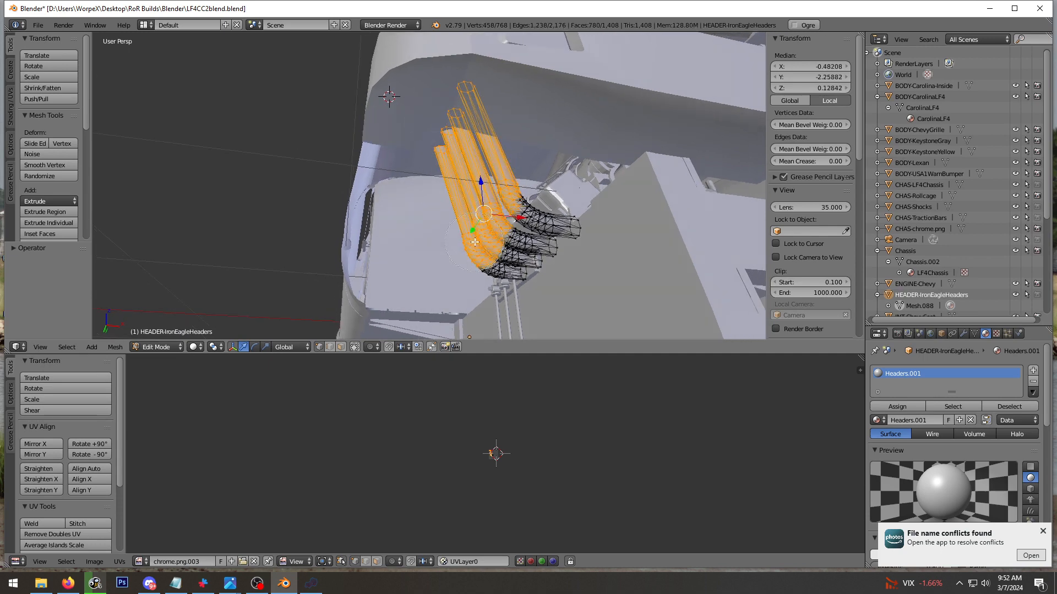
{"action": "middle_click_drag", "start_coordinate": [531, 187], "coordinate": [478, 226]}
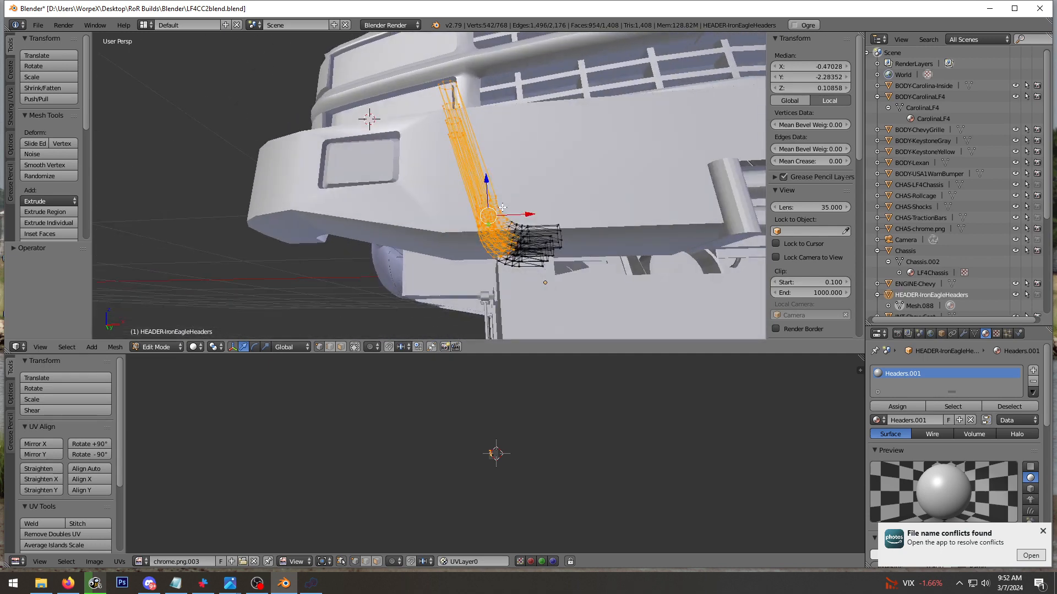
{"action": "key", "text": "c"}
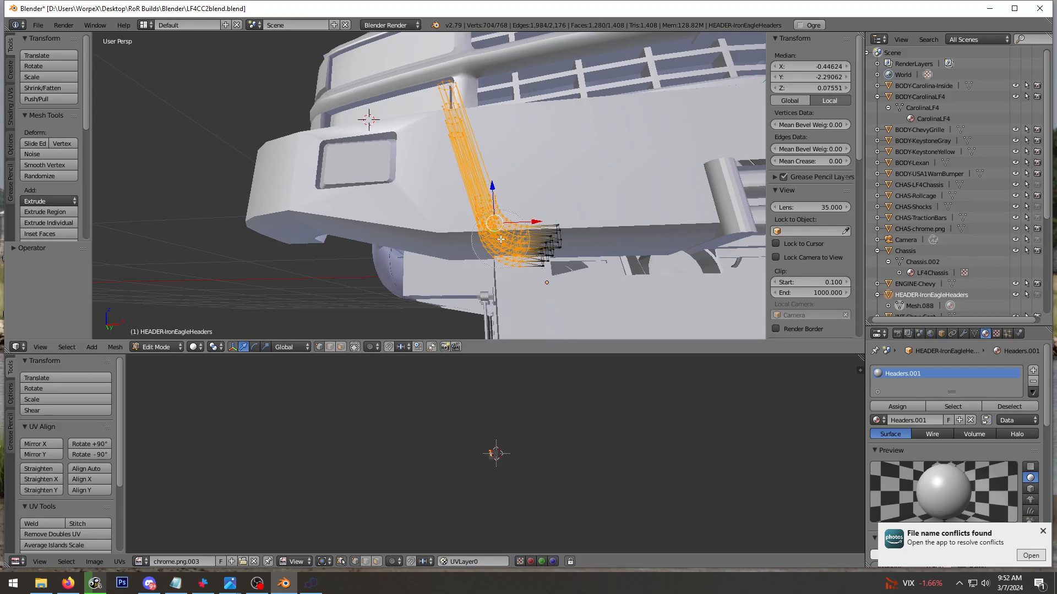
{"action": "middle_click_drag", "start_coordinate": [516, 219], "coordinate": [557, 201]}
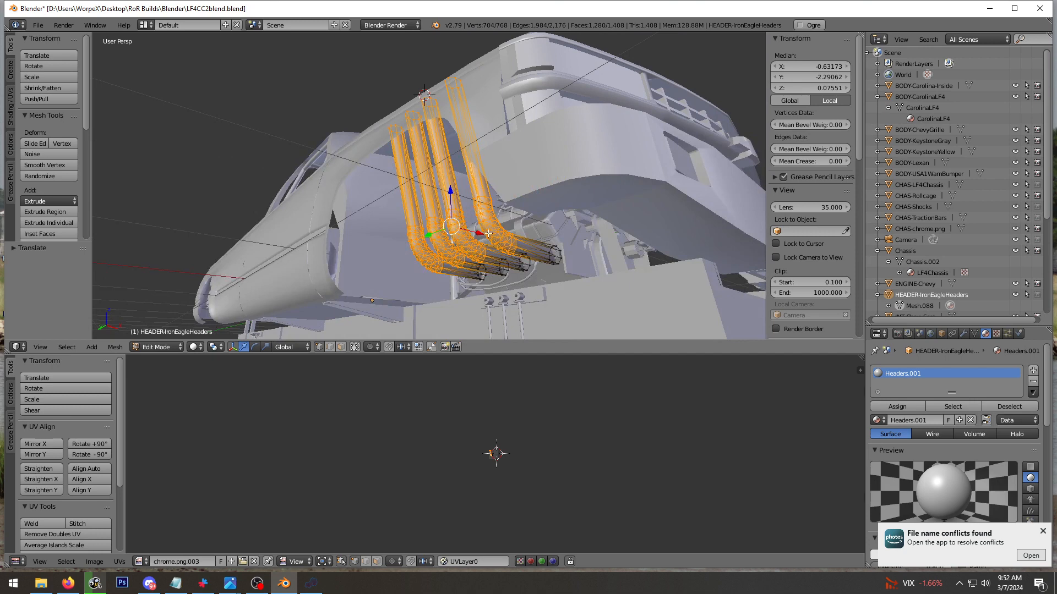
{"action": "key", "text": "g"}
{"action": "key", "text": "x"}
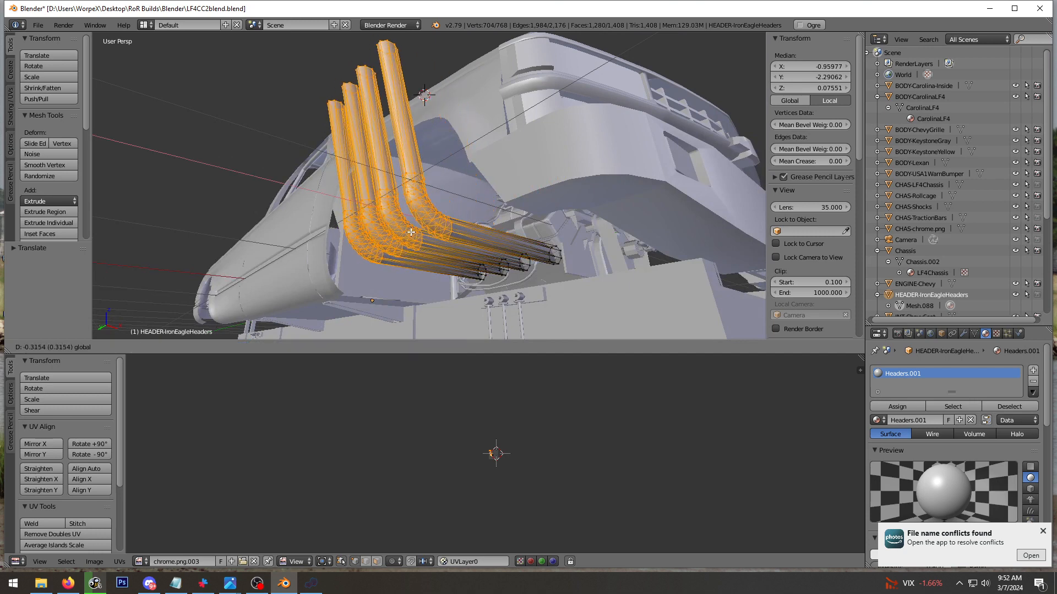
{"action": "left_click", "coordinate": [411, 232]}
{"action": "middle_click_drag", "start_coordinate": [411, 232], "coordinate": [426, 158]}
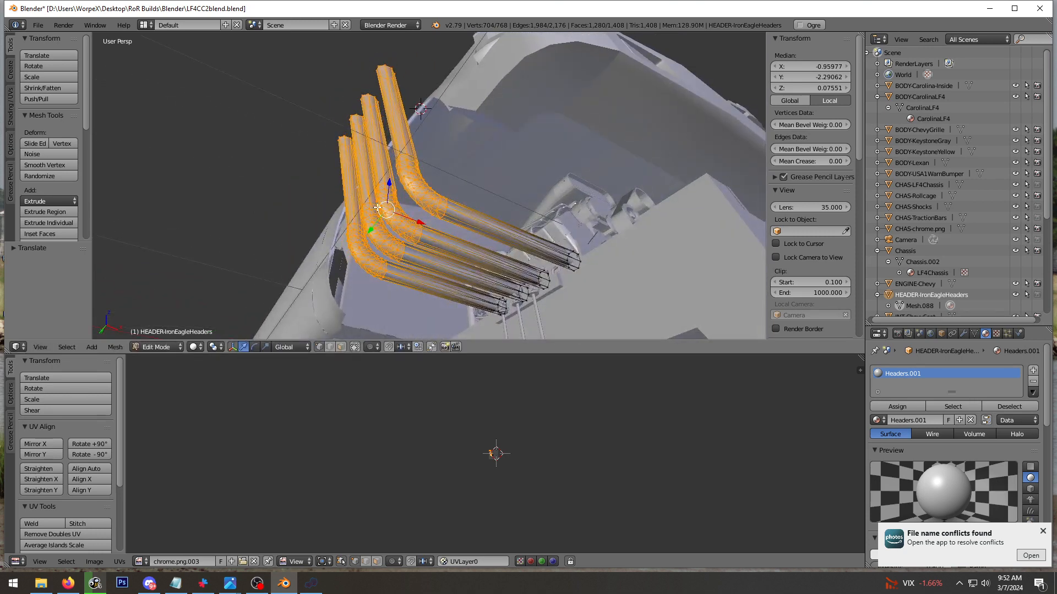
Select only the upper ends of the four header pipes, lower them along the Z axis and deselect everything
{"action": "middle_click_drag", "start_coordinate": [377, 207], "coordinate": [455, 183]}
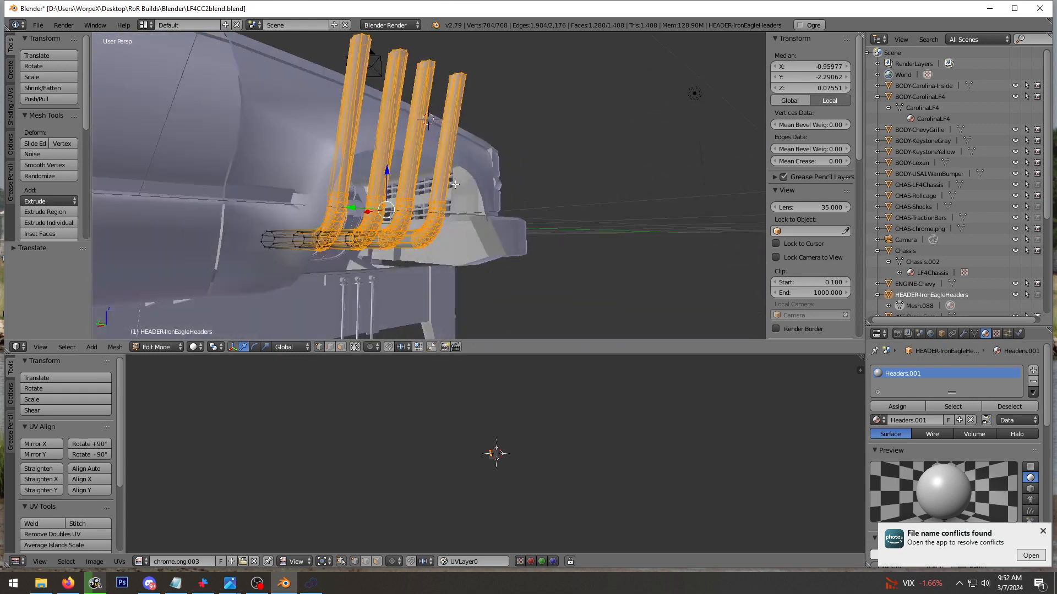
{"action": "key", "text": "a"}
{"action": "key", "text": "c"}
{"action": "left_click_drag", "start_coordinate": [363, 47], "coordinate": [444, 77]}
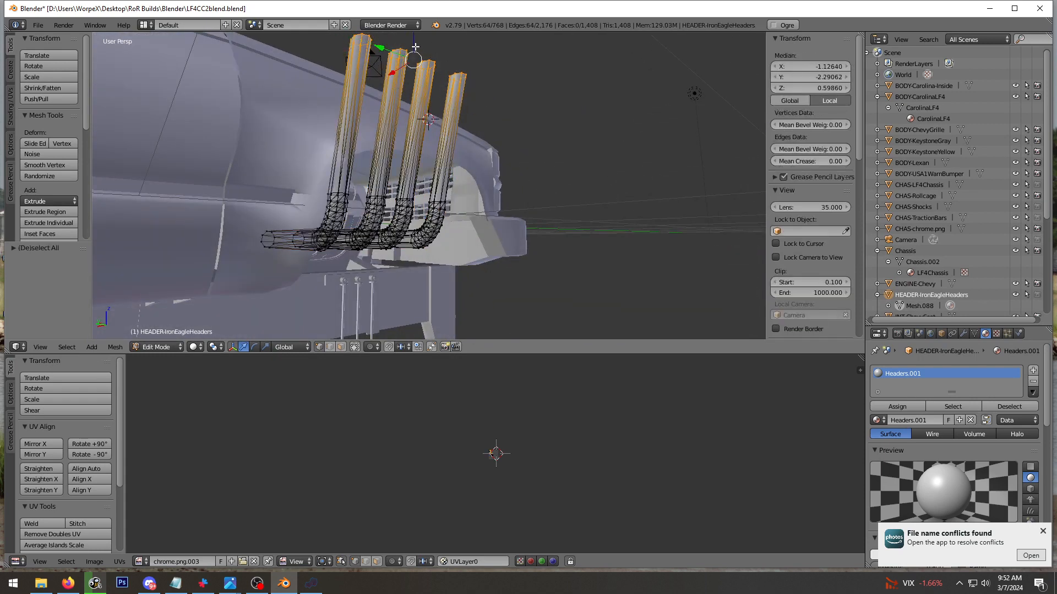
{"action": "left_click", "coordinate": [387, 137]}
{"action": "middle_click_drag", "start_coordinate": [387, 137], "coordinate": [477, 159]}
{"action": "key", "text": "a"}
{"action": "key", "text": "shift+f"}
{"action": "key", "text": "w"}
{"action": "key", "text": "d"}
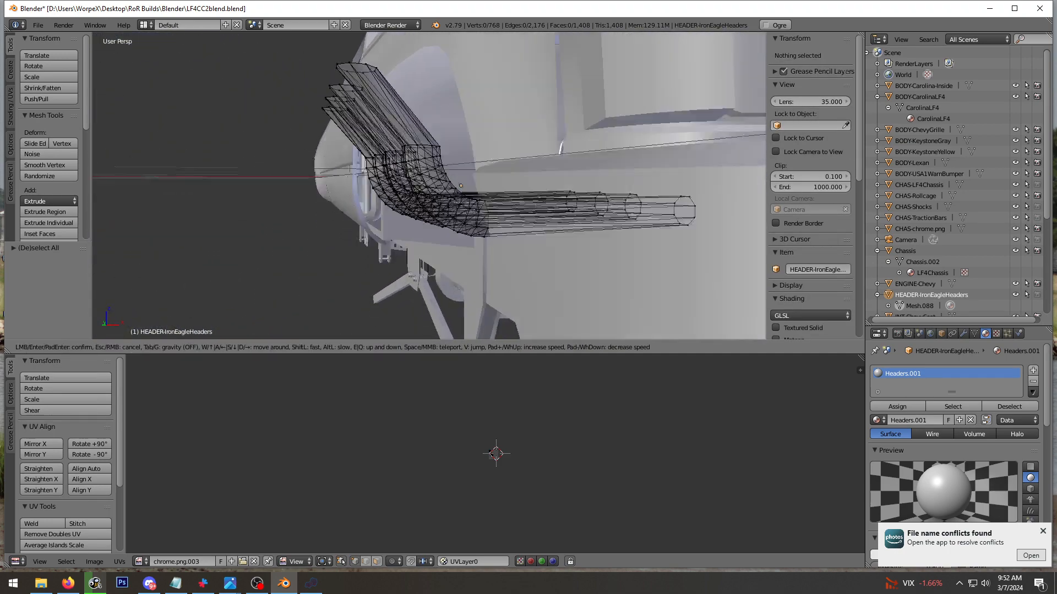
Select the slanted upper ends of the four header pipes above the bends and delete their vertices
{"action": "left_click", "coordinate": [434, 186]}
{"action": "middle_click_drag", "start_coordinate": [435, 185], "coordinate": [389, 172]}
{"action": "mouse_move", "coordinate": [325, 129]}
{"action": "middle_mouse_down"}
{"action": "mouse_move", "coordinate": [389, 184]}
{"action": "mouse_move", "coordinate": [367, 116]}
{"action": "mouse_move", "coordinate": [265, 40]}
{"action": "mouse_move", "coordinate": [316, 91]}
{"action": "middle_mouse_up"}
{"action": "scroll", "coordinate": [316, 91], "scroll_direction": "down", "scroll_amount": 1}
{"action": "key", "text": "c"}
{"action": "mouse_move", "coordinate": [294, 93]}
{"action": "left_mouse_down"}
{"action": "mouse_move", "coordinate": [293, 61]}
{"action": "mouse_move", "coordinate": [364, 89]}
{"action": "left_mouse_up"}
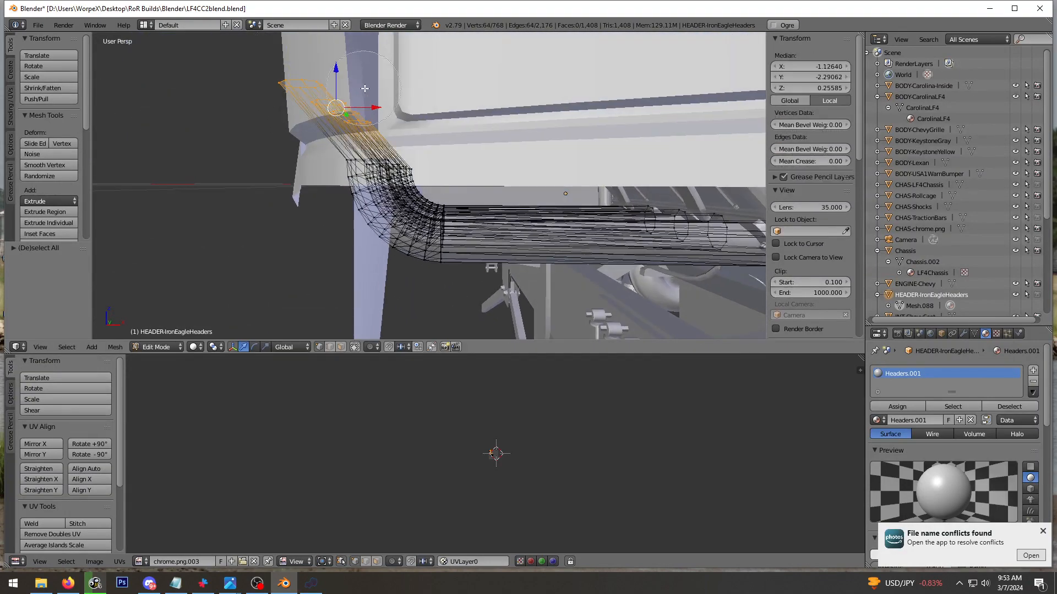
{"action": "left_click", "coordinate": [372, 95]}
{"action": "middle_click_drag", "start_coordinate": [373, 94], "coordinate": [331, 118]}
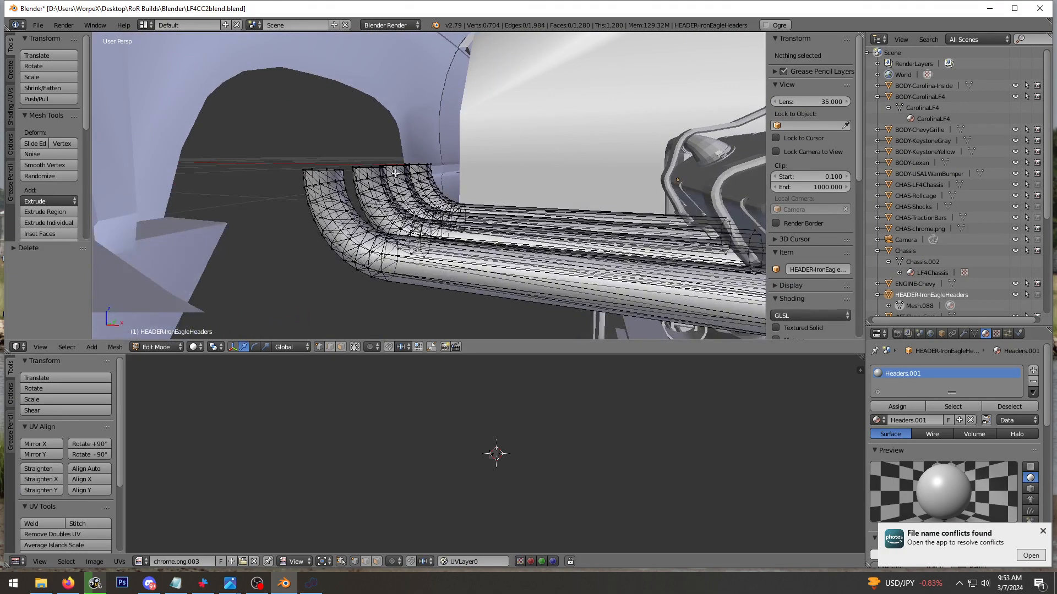
{"action": "middle_click_drag", "start_coordinate": [396, 173], "coordinate": [462, 186]}
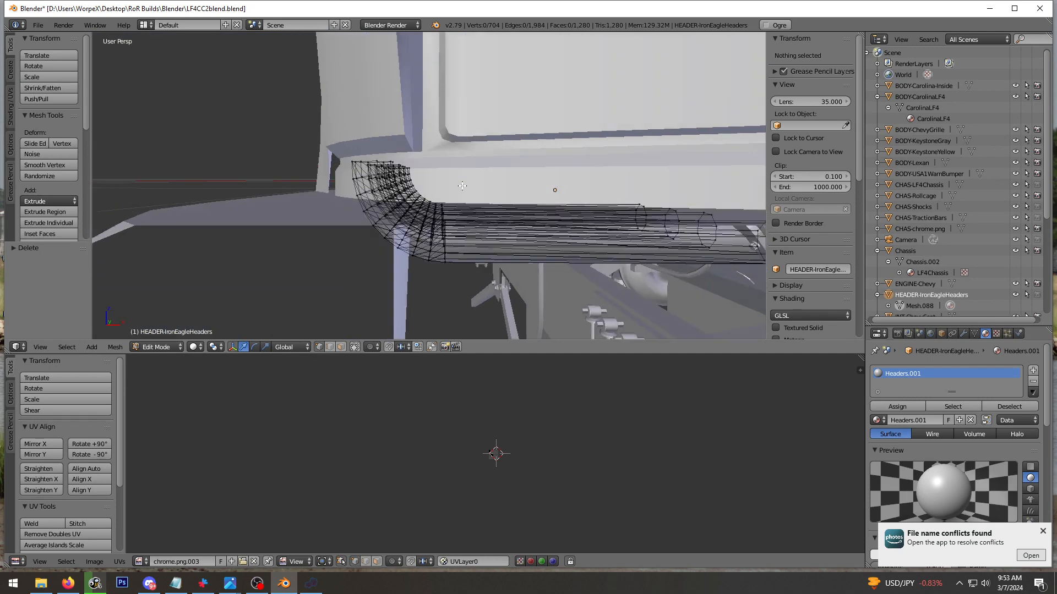
{"action": "middle_click_drag", "start_coordinate": [391, 176], "coordinate": [422, 184]}
{"action": "left_click_drag", "start_coordinate": [331, 152], "coordinate": [395, 138]}
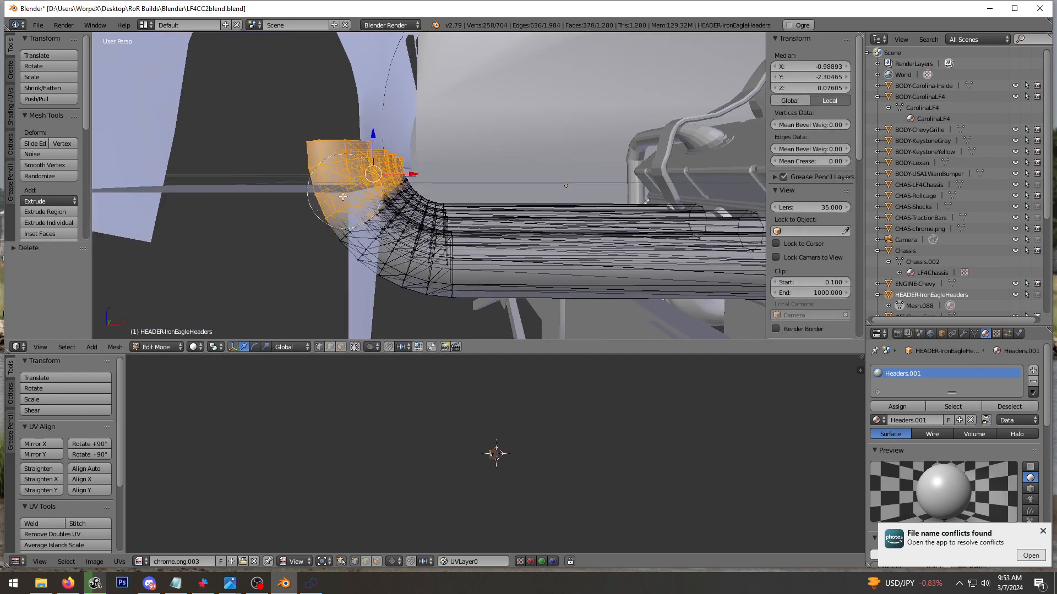
{"action": "left_click_drag", "start_coordinate": [376, 174], "coordinate": [379, 174]}
{"action": "right_click", "coordinate": [379, 175]}
{"action": "mouse_move", "coordinate": [378, 175]}
{"action": "middle_mouse_down"}
{"action": "mouse_move", "coordinate": [361, 190]}
{"action": "mouse_move", "coordinate": [386, 183]}
{"action": "middle_mouse_up"}
{"action": "key", "text": "a"}
Select the vertex rings where the bends of all four header pipes meet the straight sections
{"action": "key", "text": "c"}
{"action": "left_click", "coordinate": [459, 292]}
{"action": "left_click_drag", "start_coordinate": [459, 292], "coordinate": [452, 277]}
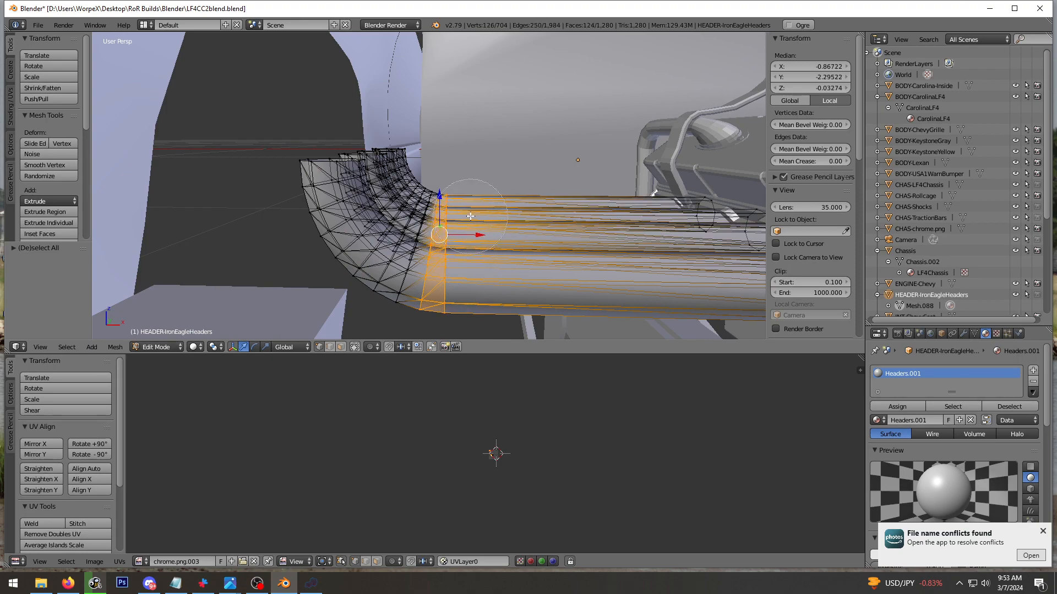
{"action": "mouse_move", "coordinate": [471, 188]}
{"action": "middle_mouse_down"}
{"action": "mouse_move", "coordinate": [238, 170]}
{"action": "mouse_move", "coordinate": [488, 185]}
{"action": "mouse_move", "coordinate": [480, 190]}
{"action": "middle_mouse_up"}
Try to move the selected rings toward the engine along the X axis to a median of about -0.33
{"action": "left_click_drag", "start_coordinate": [477, 234], "coordinate": [703, 228]}
{"action": "key", "text": "shift+f"}
{"action": "key", "text": "d"}
{"action": "left_click", "coordinate": [395, 189]}
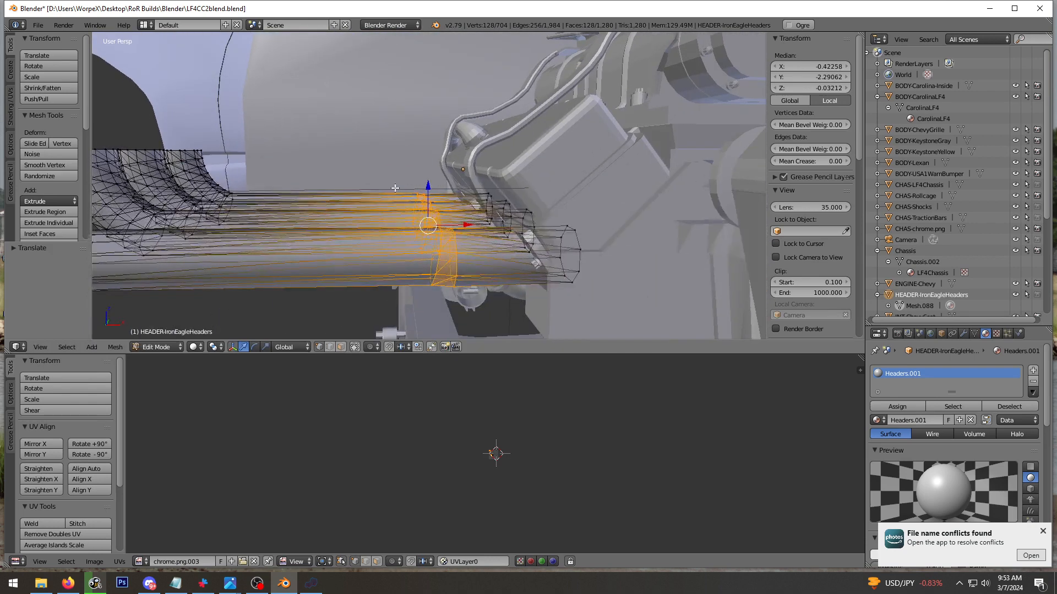
{"action": "left_click_drag", "start_coordinate": [475, 224], "coordinate": [536, 226]}
{"action": "middle_click_drag", "start_coordinate": [536, 226], "coordinate": [513, 225]}
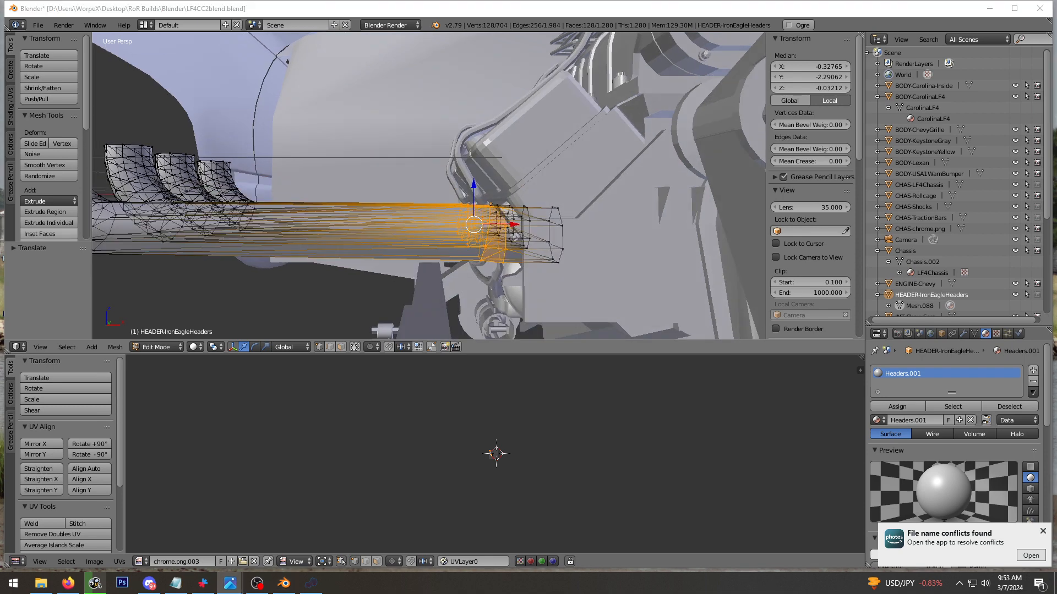
Check the headers in the reference photo ccr2205a7.jpg and undo the last two moves of the selected rings
{"action": "left_click_drag", "start_coordinate": [0, 185], "coordinate": [320, 187]}
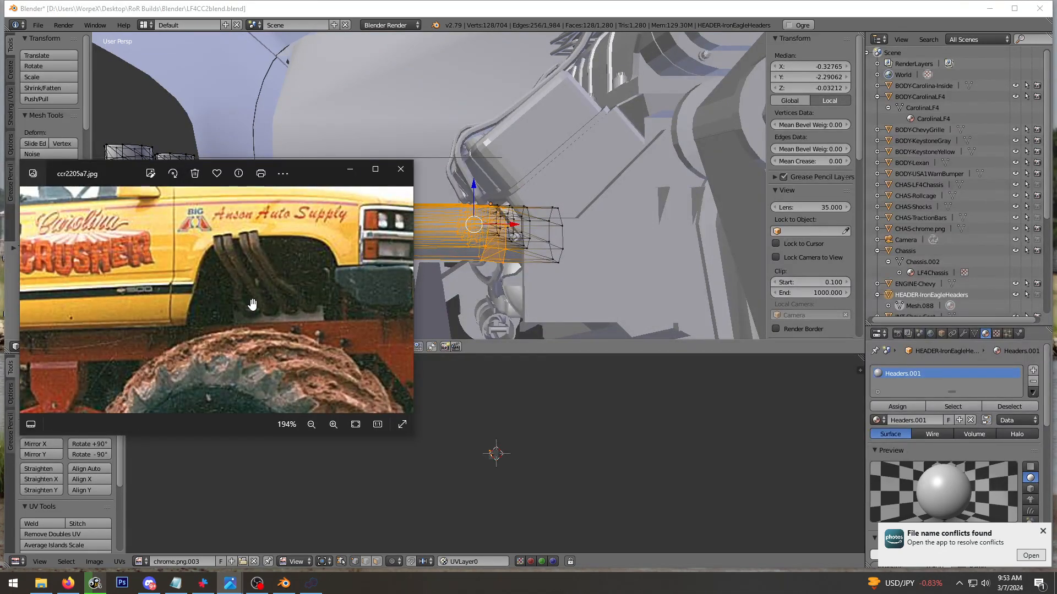
{"action": "left_click_drag", "start_coordinate": [316, 180], "coordinate": [0, 185]}
{"action": "left_click", "coordinate": [439, 264]}
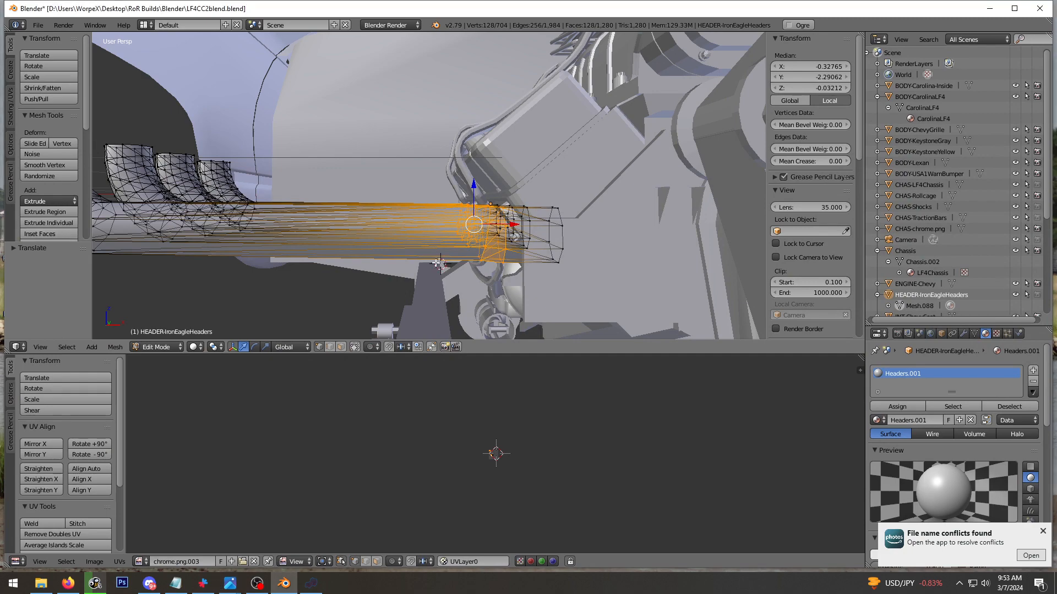
{"action": "key", "text": "ctrl+z"}
{"action": "key", "text": "ctrl+z"}
Extend the selection on all four header pipes to the adjoining lower bend rings, 256 vertices in total
{"action": "key", "text": "shift+f"}
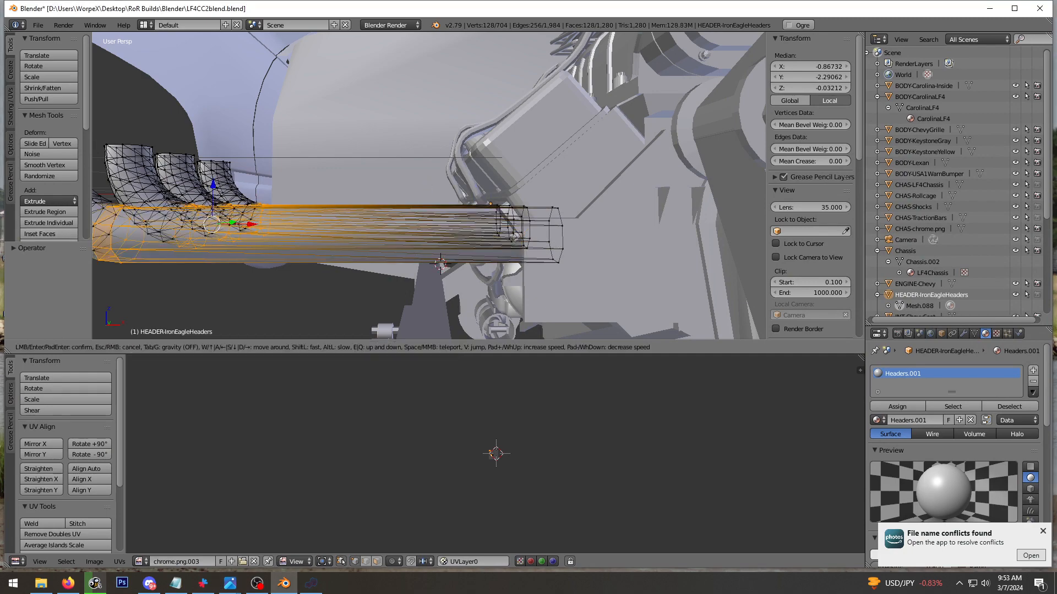
{"action": "key", "text": "a"}
{"action": "left_click", "coordinate": [428, 186]}
{"action": "middle_click_drag", "start_coordinate": [427, 175], "coordinate": [425, 213]}
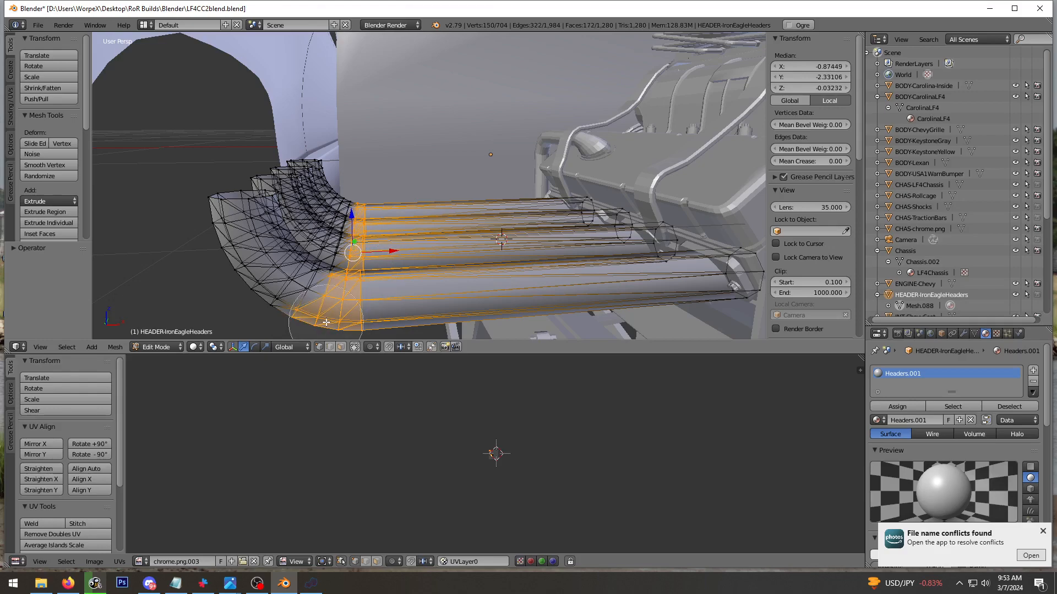
{"action": "middle_click_drag", "start_coordinate": [373, 271], "coordinate": [301, 311]}
{"action": "key", "text": "c"}
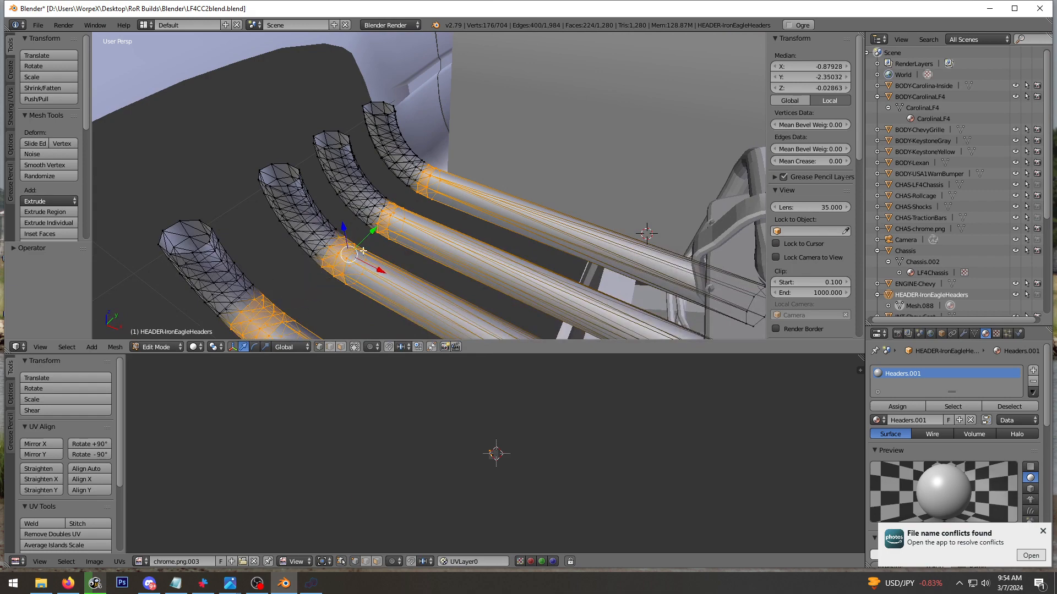
{"action": "middle_click_drag", "start_coordinate": [363, 251], "coordinate": [410, 229]}
{"action": "key", "text": "shift+f"}
{"action": "key", "text": "w"}
{"action": "left_click", "coordinate": [429, 186]}
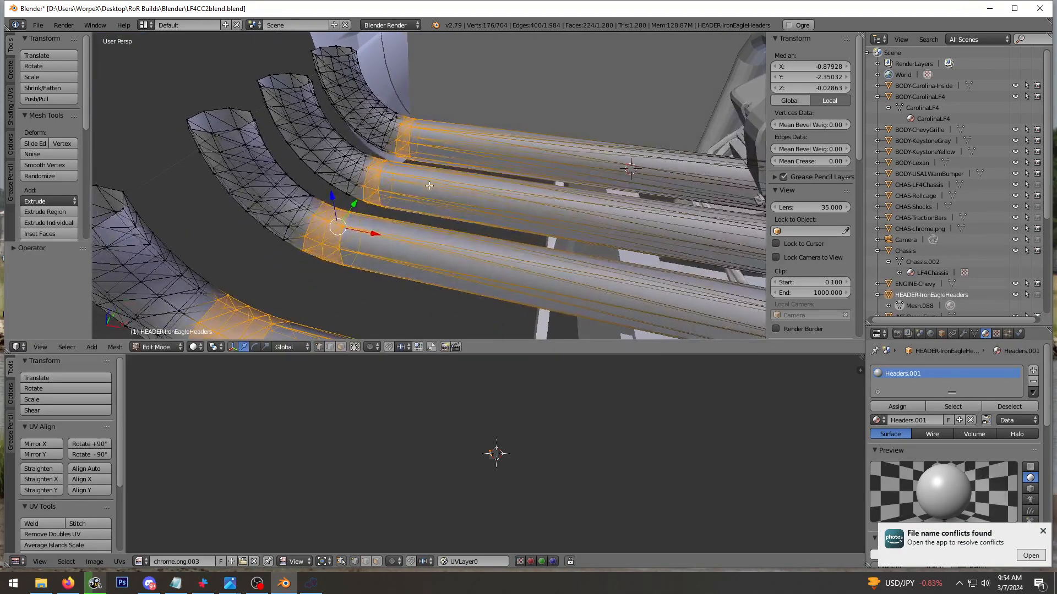
{"action": "middle_click_drag", "start_coordinate": [408, 192], "coordinate": [392, 193]}
{"action": "key", "text": "shift+f"}
{"action": "key", "text": "w"}
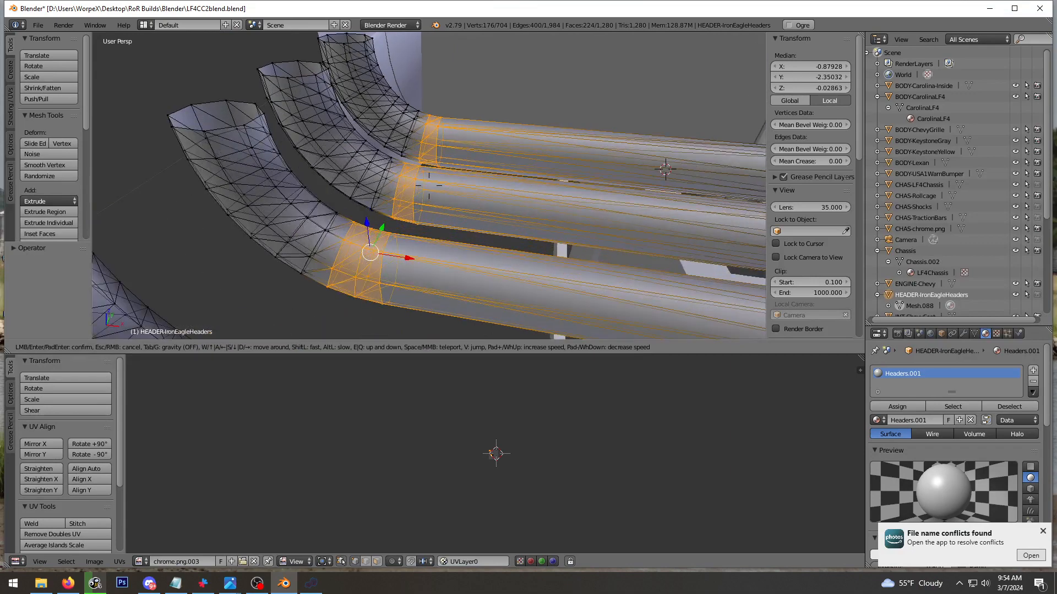
{"action": "left_click", "coordinate": [428, 186]}
{"action": "key", "text": "c"}
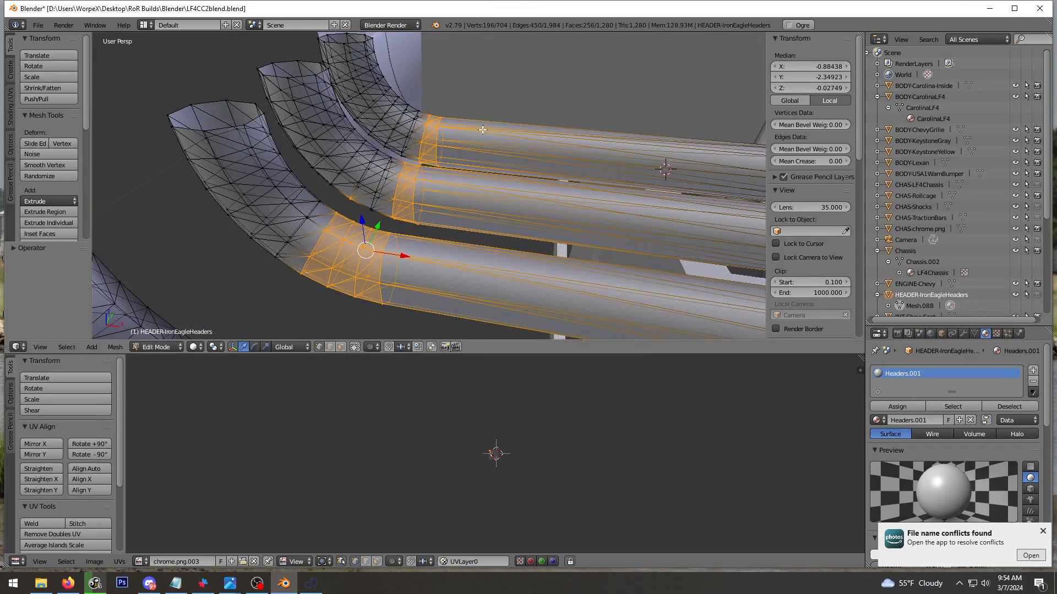
{"action": "middle_click_drag", "start_coordinate": [482, 130], "coordinate": [435, 187]}
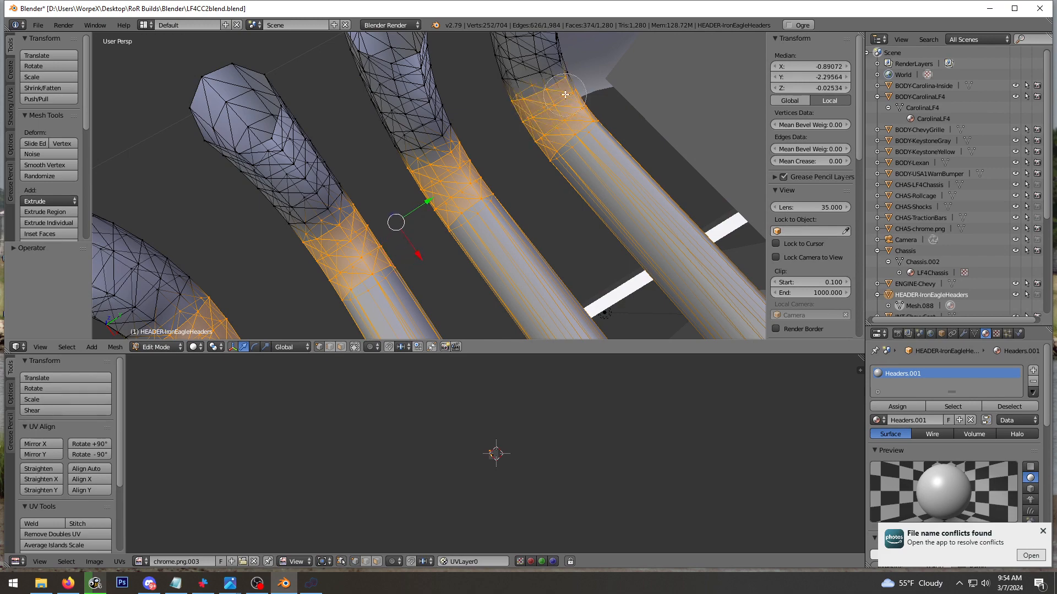
{"action": "middle_click_drag", "start_coordinate": [405, 220], "coordinate": [488, 127]}
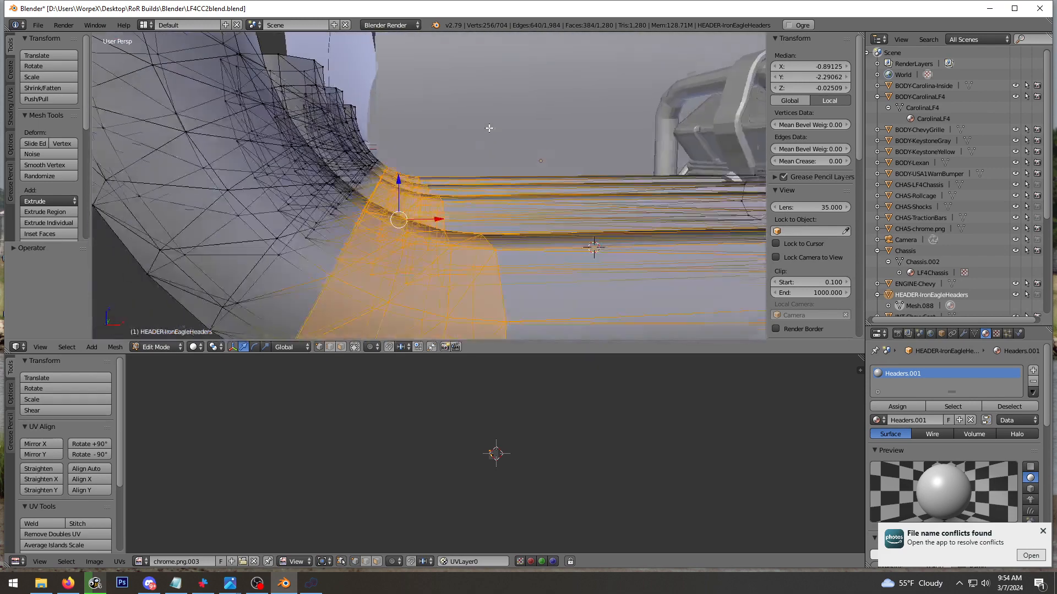
Move the selected lower bends toward the engine along X to a median of about -0.34 and compare with the reference photo
{"action": "key", "text": "shift+f"}
{"action": "key", "text": "s"}
{"action": "key", "text": "d"}
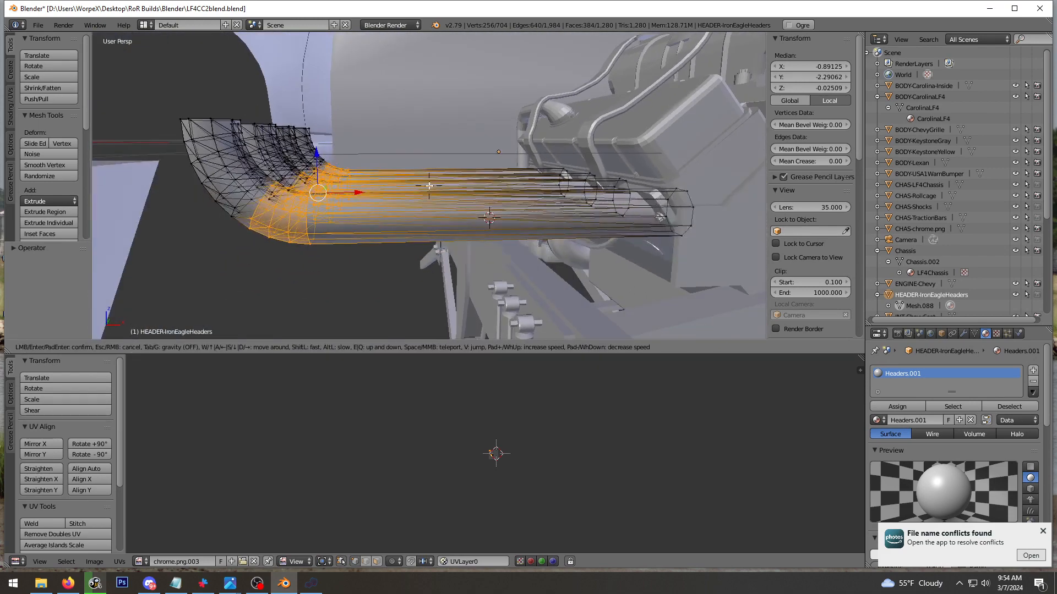
{"action": "left_click", "coordinate": [429, 186]}
{"action": "left_click_drag", "start_coordinate": [358, 193], "coordinate": [623, 189]}
{"action": "middle_click_drag", "start_coordinate": [644, 157], "coordinate": [601, 172]}
{"action": "left_click_drag", "start_coordinate": [622, 190], "coordinate": [604, 194]}
{"action": "middle_click_drag", "start_coordinate": [604, 194], "coordinate": [597, 180]}
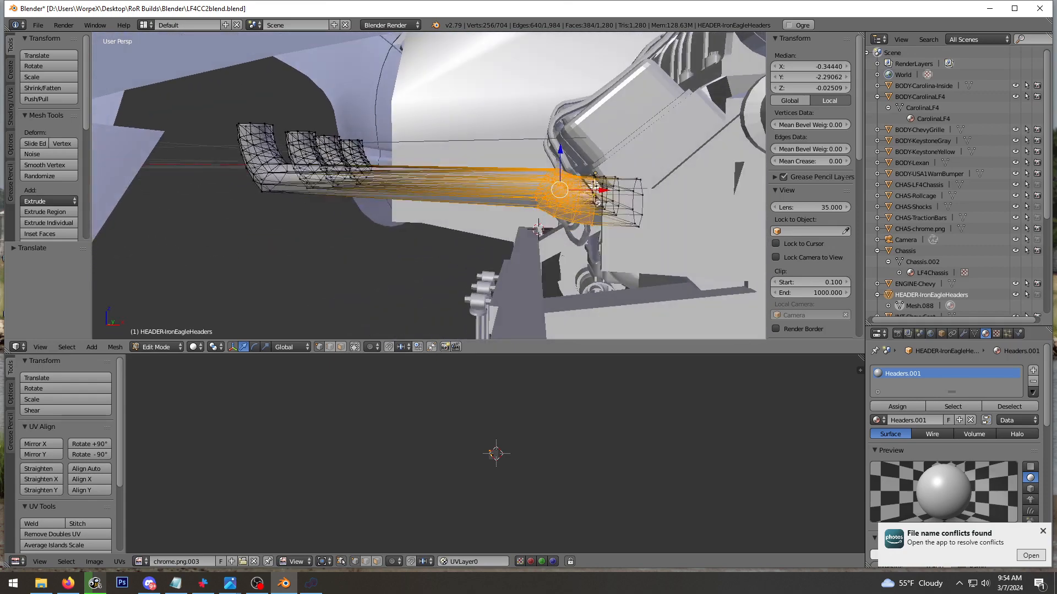
{"action": "left_click", "coordinate": [230, 583]}
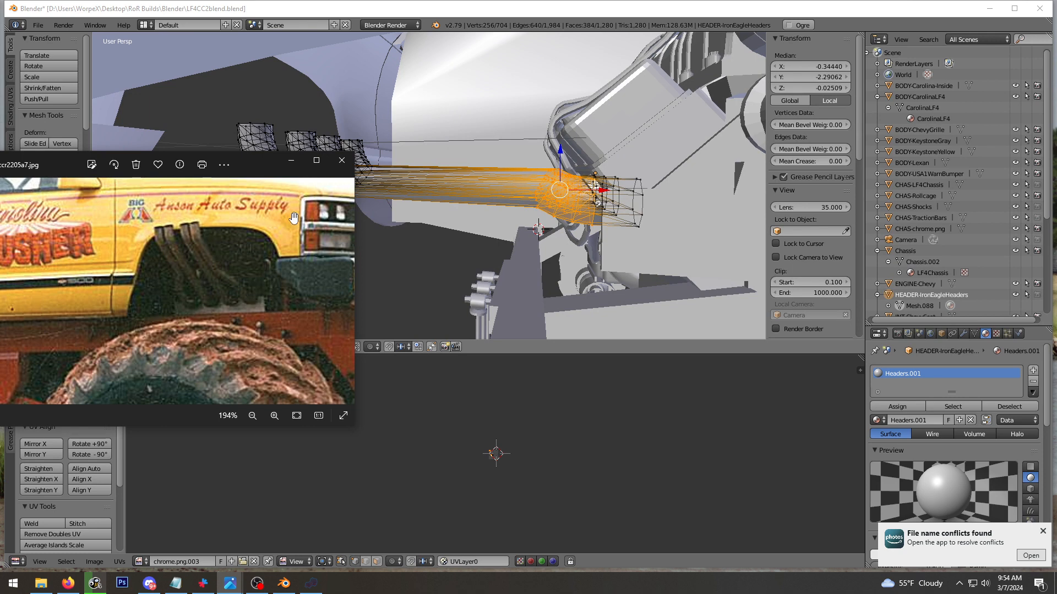
{"action": "left_click", "coordinate": [291, 161]}
Select the outer bends of the four header pipes, raise them along Z to a median of about 0.27 and shift them slightly along X
{"action": "middle_click_drag", "start_coordinate": [479, 177], "coordinate": [402, 178]}
{"action": "key", "text": "a"}
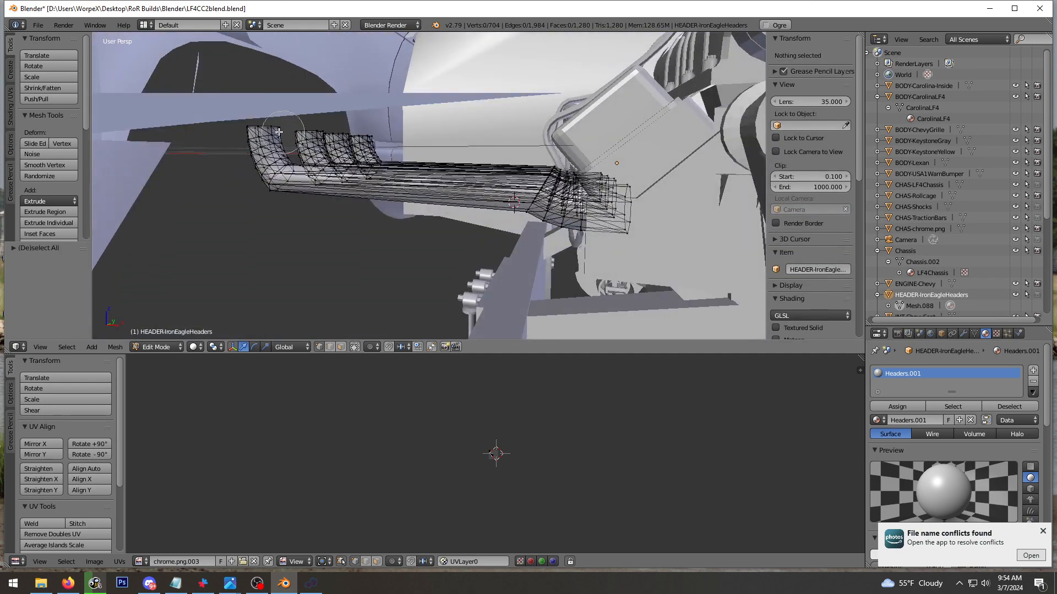
{"action": "mouse_move", "coordinate": [279, 133]}
{"action": "left_mouse_down"}
{"action": "mouse_move", "coordinate": [251, 145]}
{"action": "mouse_move", "coordinate": [357, 138]}
{"action": "left_mouse_up"}
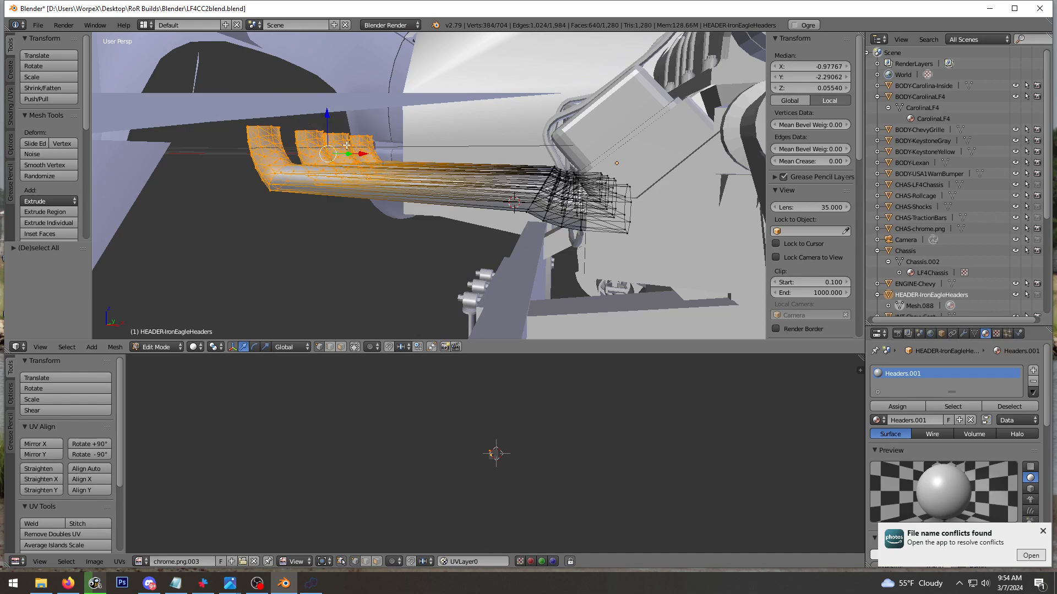
{"action": "middle_click_drag", "start_coordinate": [347, 145], "coordinate": [379, 152]}
{"action": "left_click_drag", "start_coordinate": [325, 114], "coordinate": [333, 62]}
{"action": "middle_click_drag", "start_coordinate": [332, 62], "coordinate": [383, 83]}
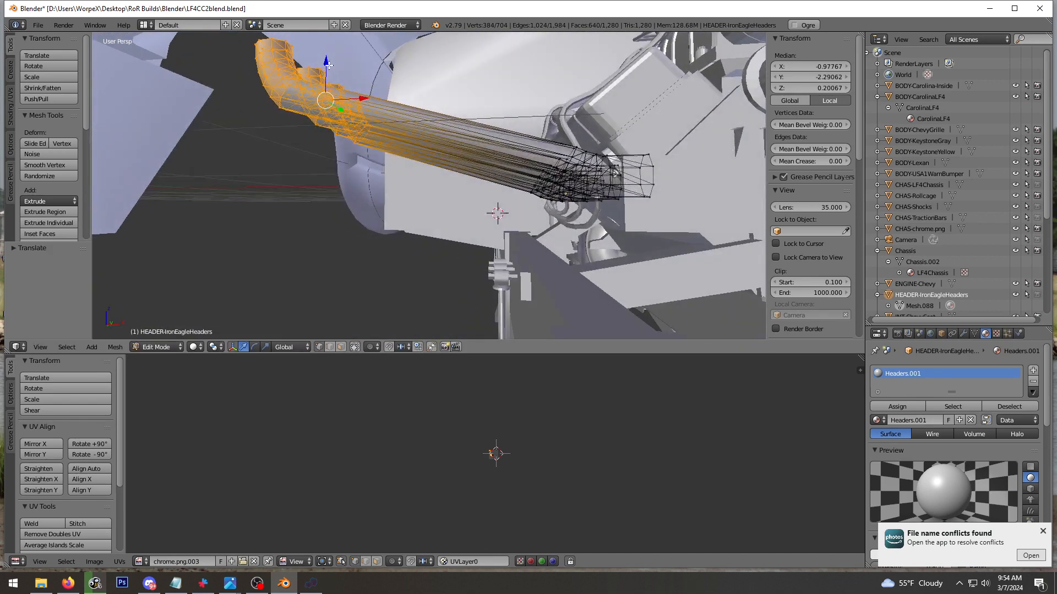
{"action": "left_click_drag", "start_coordinate": [327, 64], "coordinate": [330, 58]}
{"action": "middle_click_drag", "start_coordinate": [349, 51], "coordinate": [425, 84]}
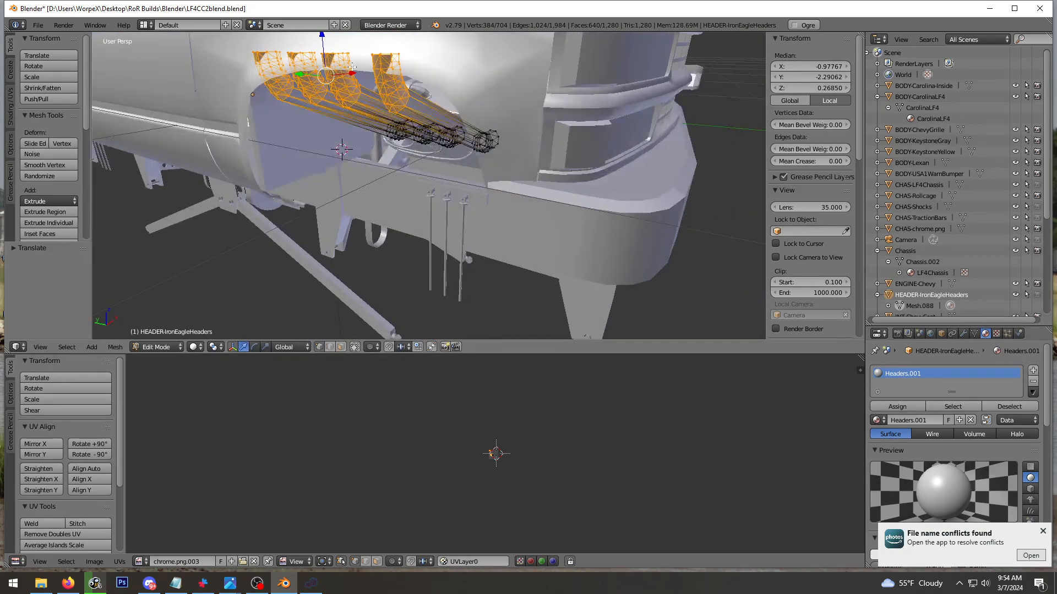
{"action": "left_click_drag", "start_coordinate": [352, 66], "coordinate": [341, 76]}
{"action": "mouse_move", "coordinate": [352, 81]}
{"action": "middle_mouse_down"}
{"action": "mouse_move", "coordinate": [307, 71]}
{"action": "mouse_move", "coordinate": [329, 67]}
{"action": "mouse_move", "coordinate": [326, 77]}
{"action": "mouse_move", "coordinate": [254, 73]}
{"action": "mouse_move", "coordinate": [562, 160]}
{"action": "mouse_move", "coordinate": [635, 124]}
{"action": "mouse_move", "coordinate": [562, 201]}
{"action": "middle_mouse_up"}
{"action": "key", "text": "a"}
{"action": "key", "text": "c"}
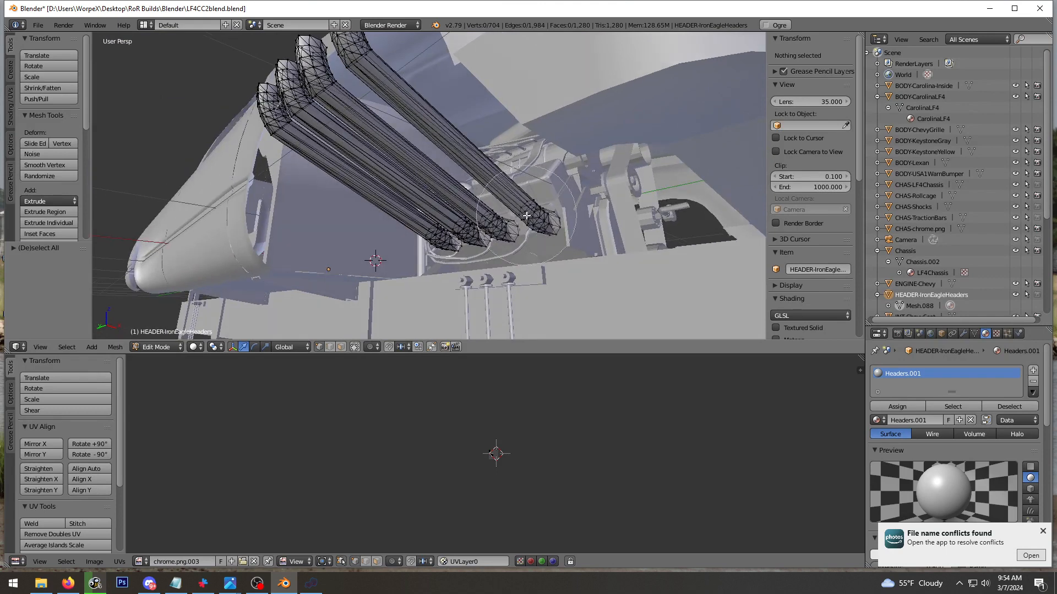
{"action": "left_click_drag", "start_coordinate": [526, 216], "coordinate": [455, 240]}
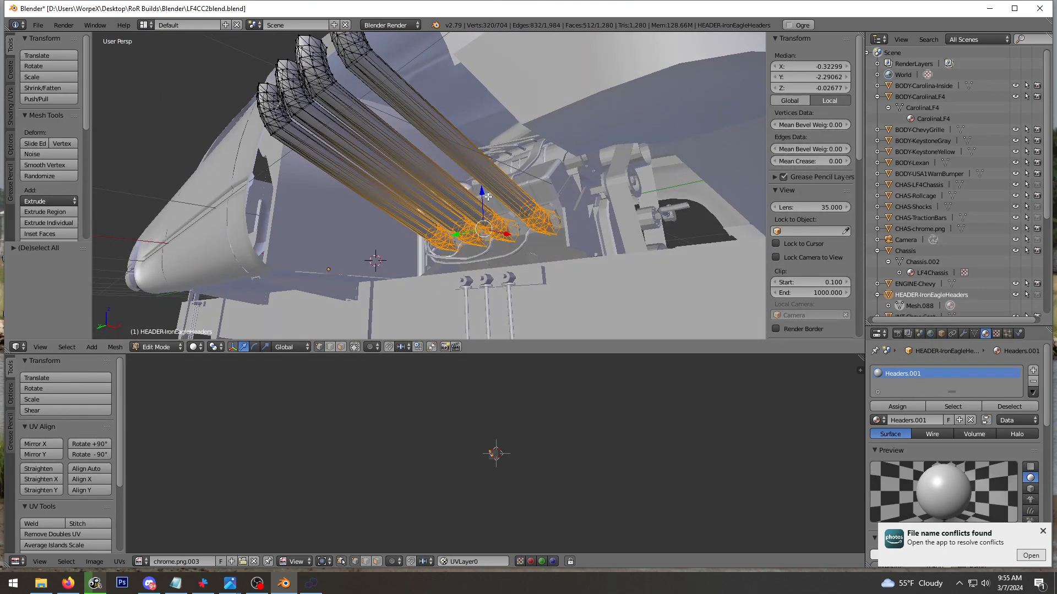
{"action": "left_click_drag", "start_coordinate": [487, 196], "coordinate": [487, 198]}
{"action": "middle_click_drag", "start_coordinate": [456, 211], "coordinate": [482, 230]}
{"action": "key", "text": "a"}
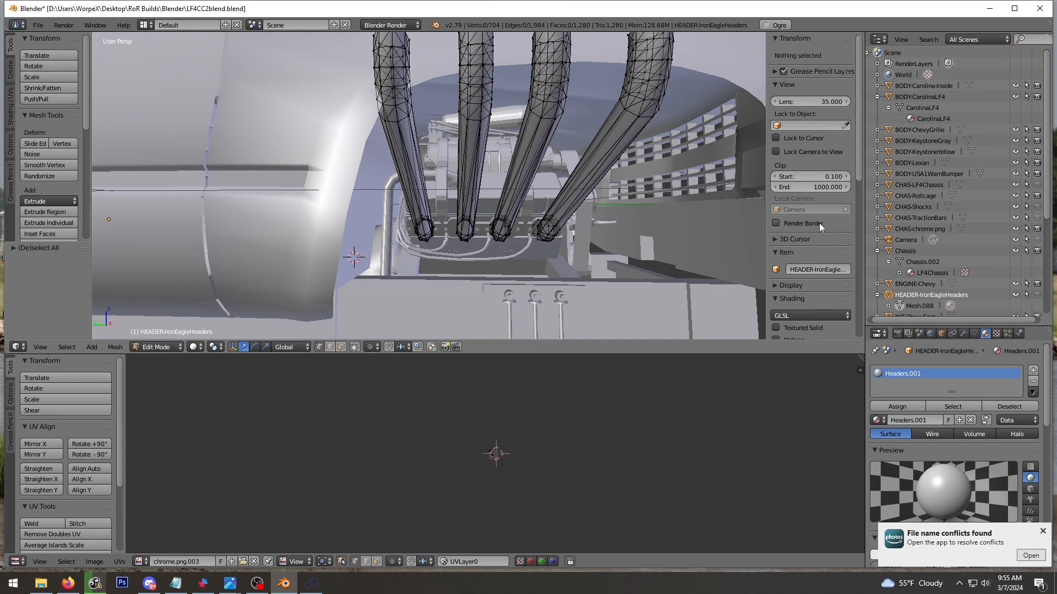
Switch to Object Mode and compare the reshaped headers with the reference photo ccr2205a7.jpg
{"action": "middle_click_drag", "start_coordinate": [527, 171], "coordinate": [883, 284]}
{"action": "key", "text": "Tab"}
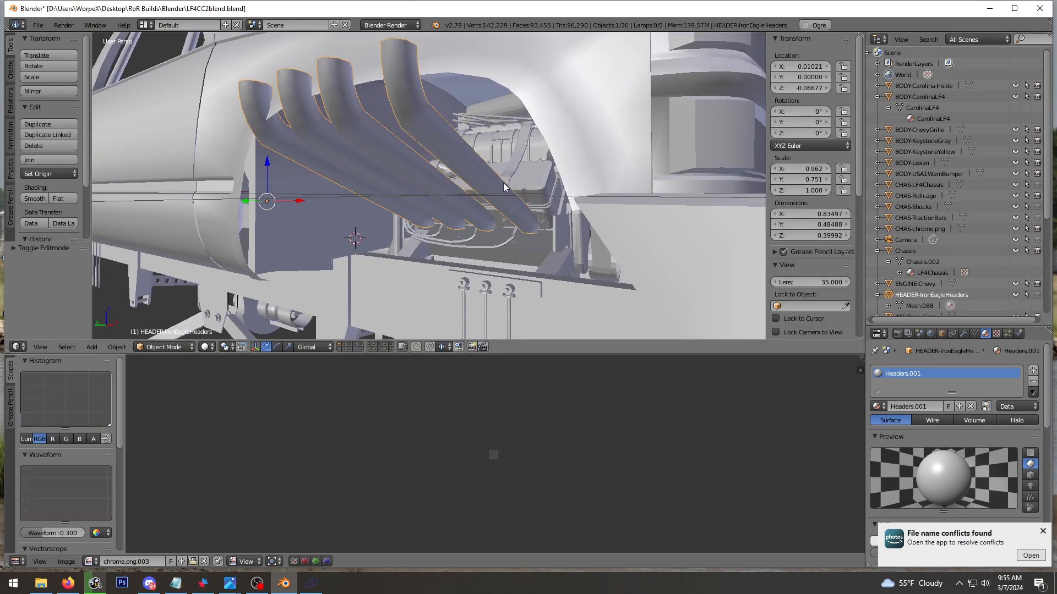
{"action": "key", "text": "shift+f"}
{"action": "key", "text": "s"}
{"action": "left_click", "coordinate": [429, 186]}
{"action": "middle_click_drag", "start_coordinate": [431, 174], "coordinate": [413, 162]}
{"action": "key", "text": "alt+Tab"}
{"action": "left_click_drag", "start_coordinate": [289, 120], "coordinate": [251, 129]}
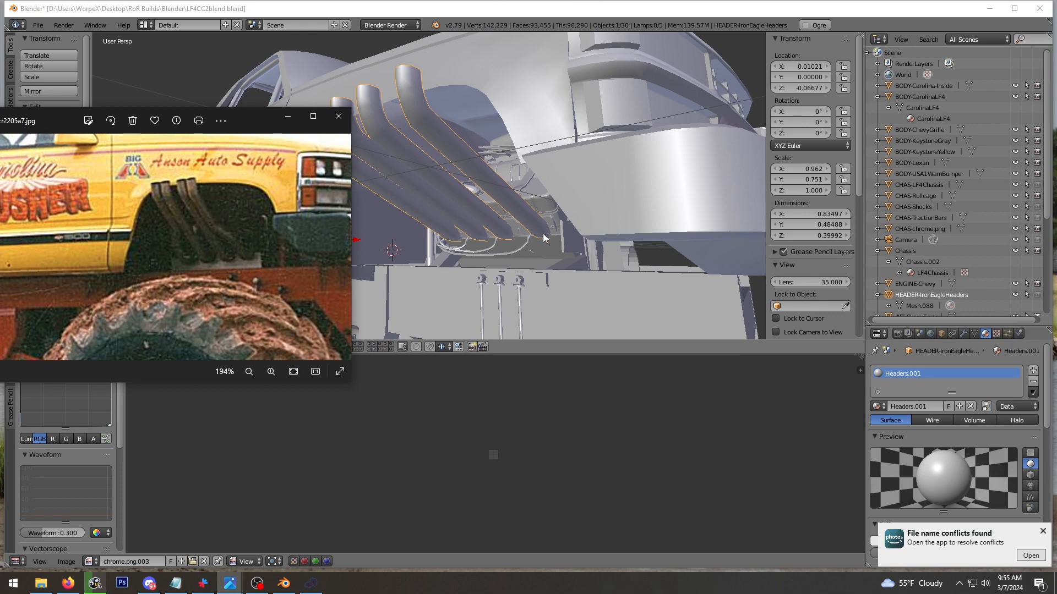
{"action": "left_click_drag", "start_coordinate": [267, 118], "coordinate": [0, 108]}
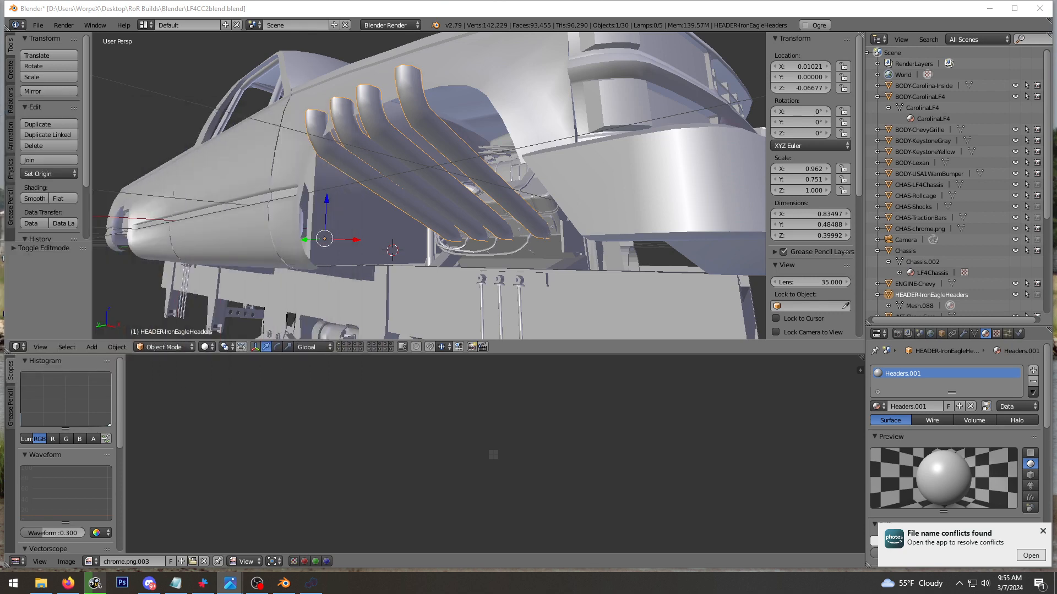
{"action": "left_click", "coordinate": [528, 200]}
Edit the header mesh again, select the engine-side bends of all four pipes and move them along X to a median of about -0.34
{"action": "middle_click_drag", "start_coordinate": [530, 201], "coordinate": [491, 183]}
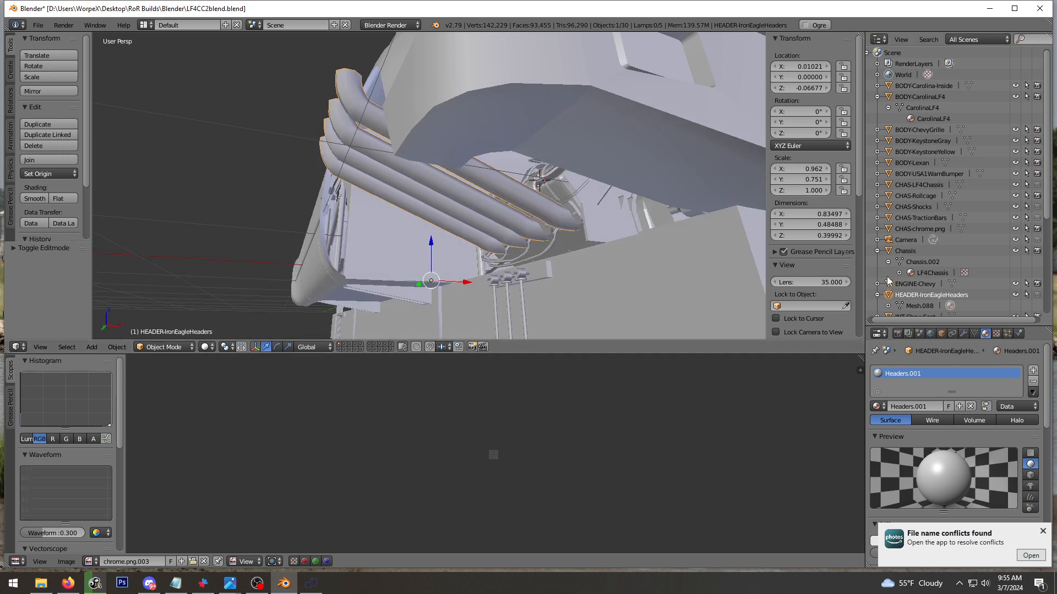
{"action": "left_click", "coordinate": [906, 306]}
{"action": "key", "text": "a"}
{"action": "mouse_move", "coordinate": [545, 219]}
{"action": "middle_mouse_down"}
{"action": "mouse_move", "coordinate": [602, 237]}
{"action": "mouse_move", "coordinate": [594, 222]}
{"action": "middle_mouse_up"}
{"action": "key", "text": "a"}
{"action": "key", "text": "c"}
{"action": "left_click_drag", "start_coordinate": [583, 211], "coordinate": [528, 234]}
{"action": "middle_click_drag", "start_coordinate": [550, 234], "coordinate": [429, 186]}
{"action": "mouse_move", "coordinate": [541, 179]}
{"action": "left_mouse_down"}
{"action": "mouse_move", "coordinate": [510, 179]}
{"action": "mouse_move", "coordinate": [526, 175]}
{"action": "left_mouse_up"}
{"action": "left_click", "coordinate": [525, 175]}
{"action": "middle_click_drag", "start_coordinate": [525, 175], "coordinate": [596, 179]}
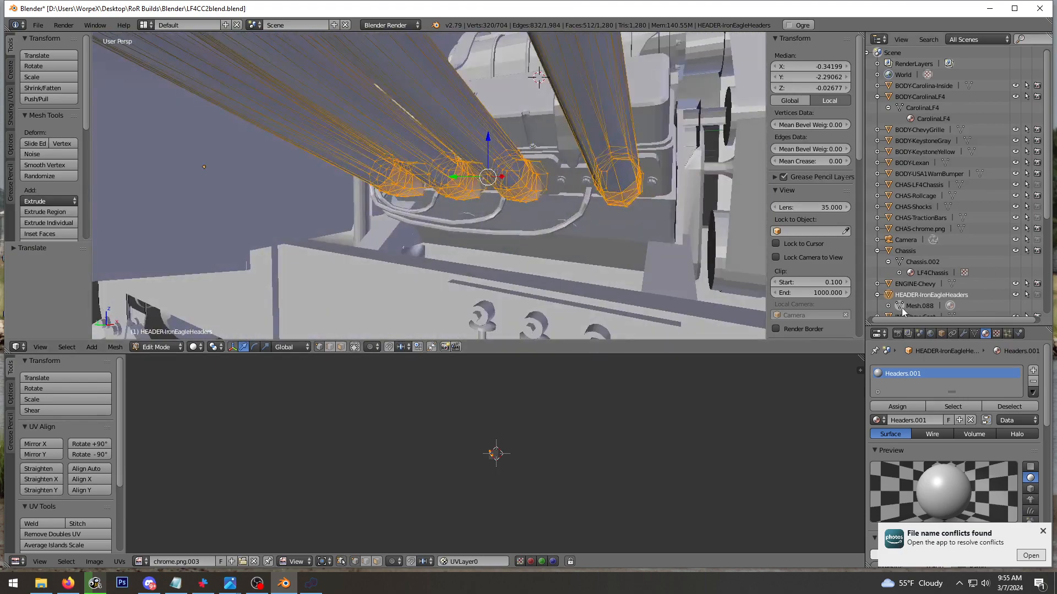
Inspect in Object Mode how the header pipes meet the engine, and return to editing the header mesh
{"action": "left_click", "coordinate": [900, 307]}
{"action": "middle_click_drag", "start_coordinate": [511, 233], "coordinate": [486, 232]}
{"action": "key", "text": "s"}
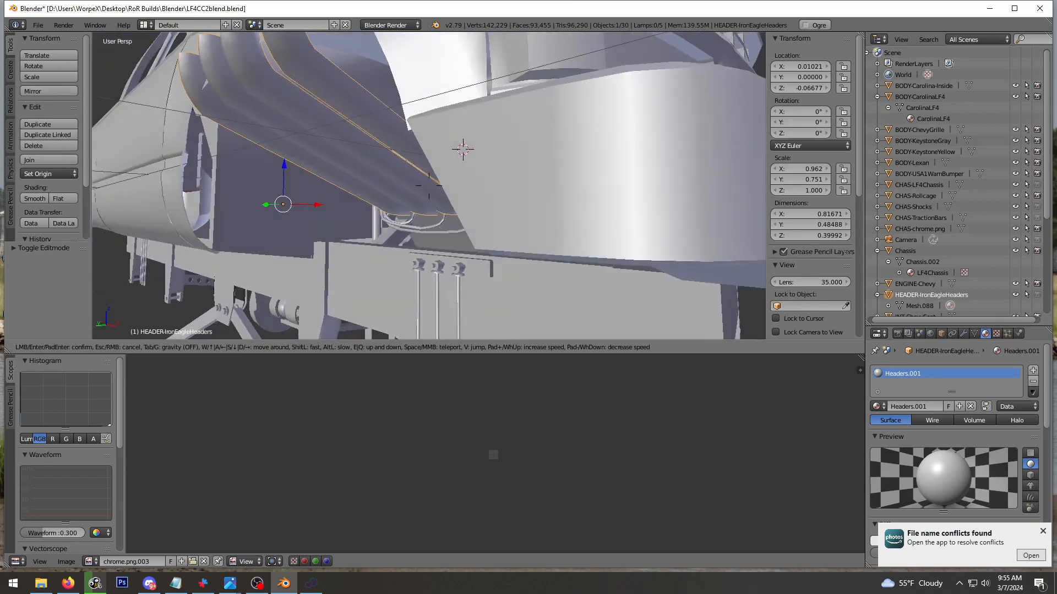
{"action": "key", "text": "w"}
{"action": "left_click", "coordinate": [429, 185]}
{"action": "middle_click_drag", "start_coordinate": [474, 173], "coordinate": [429, 148]}
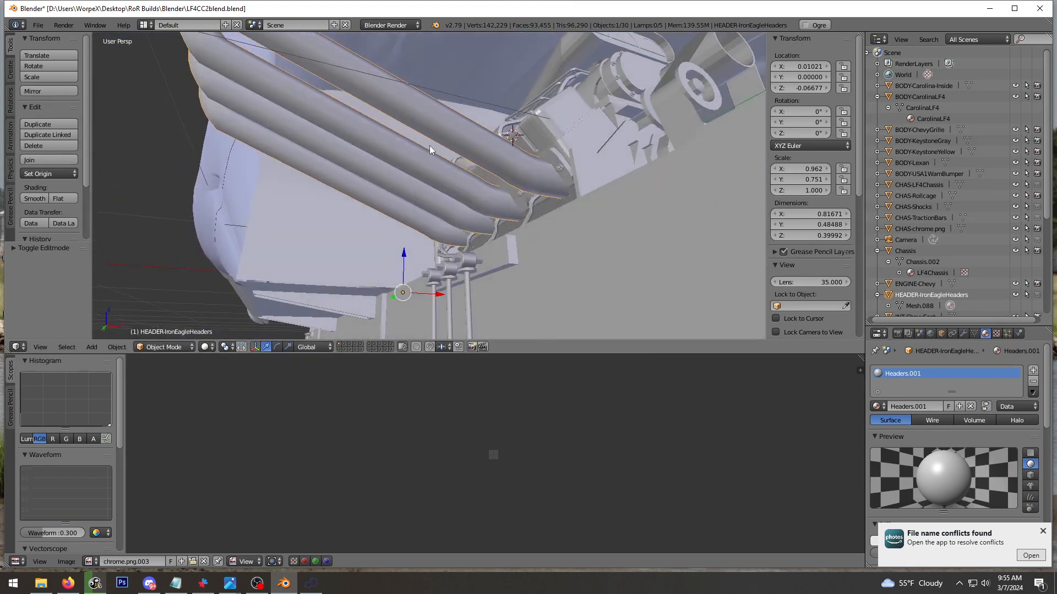
{"action": "left_click", "coordinate": [900, 306]}
{"action": "middle_click_drag", "start_coordinate": [507, 180], "coordinate": [498, 191]}
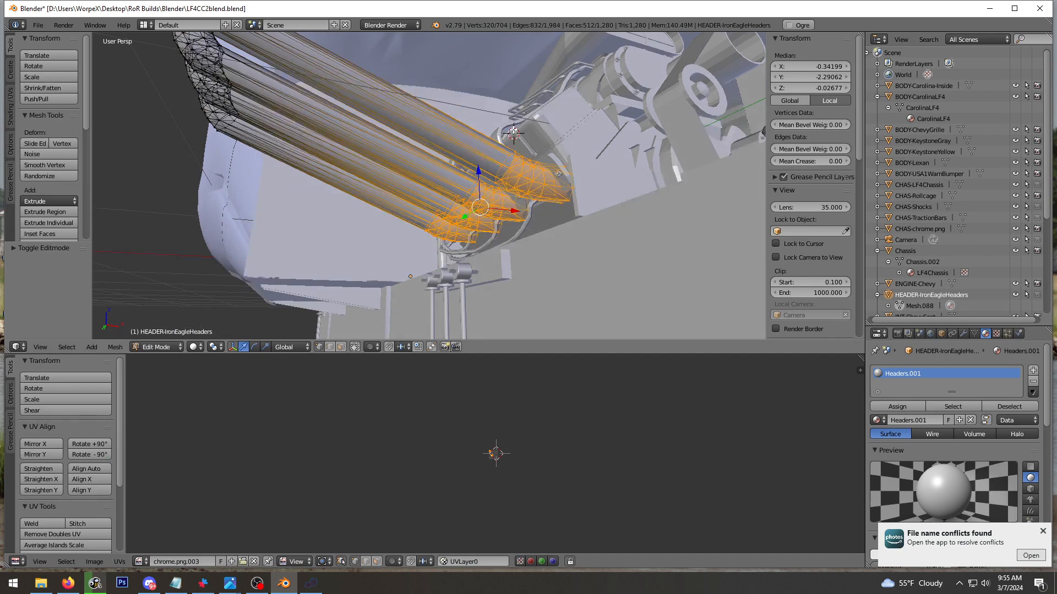
Raise the engine-side bends of the four header pipes slightly, then push their end rings along X to a median of about -0.16
{"action": "left_click_drag", "start_coordinate": [479, 171], "coordinate": [505, 208]}
{"action": "middle_click_drag", "start_coordinate": [505, 208], "coordinate": [579, 276]}
{"action": "key", "text": "a"}
{"action": "key", "text": "c"}
{"action": "left_click", "coordinate": [530, 163]}
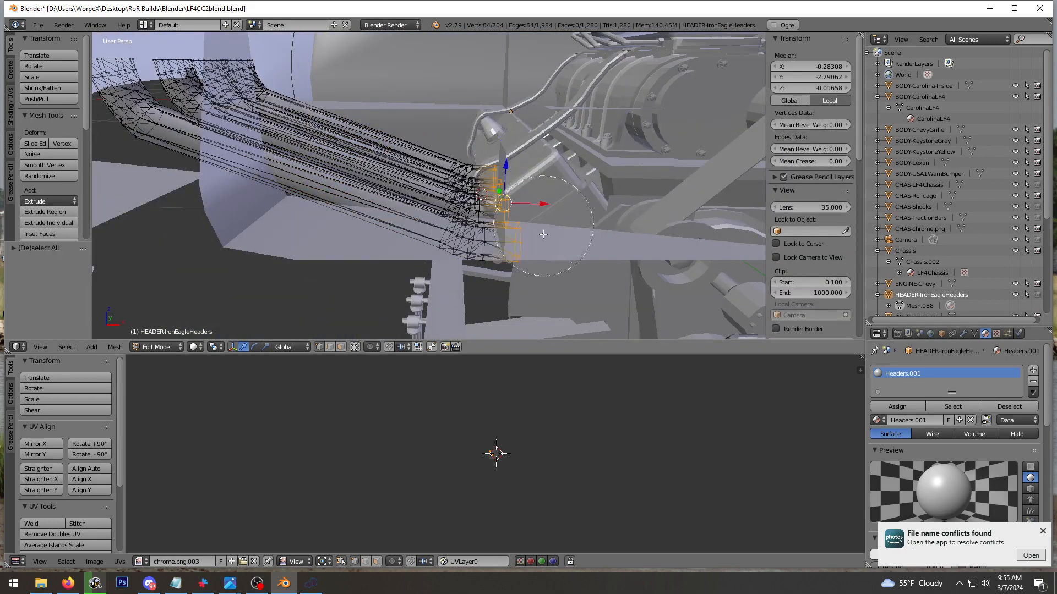
{"action": "left_click_drag", "start_coordinate": [547, 210], "coordinate": [594, 207]}
{"action": "middle_click_drag", "start_coordinate": [443, 219], "coordinate": [532, 175]}
{"action": "key", "text": "a"}
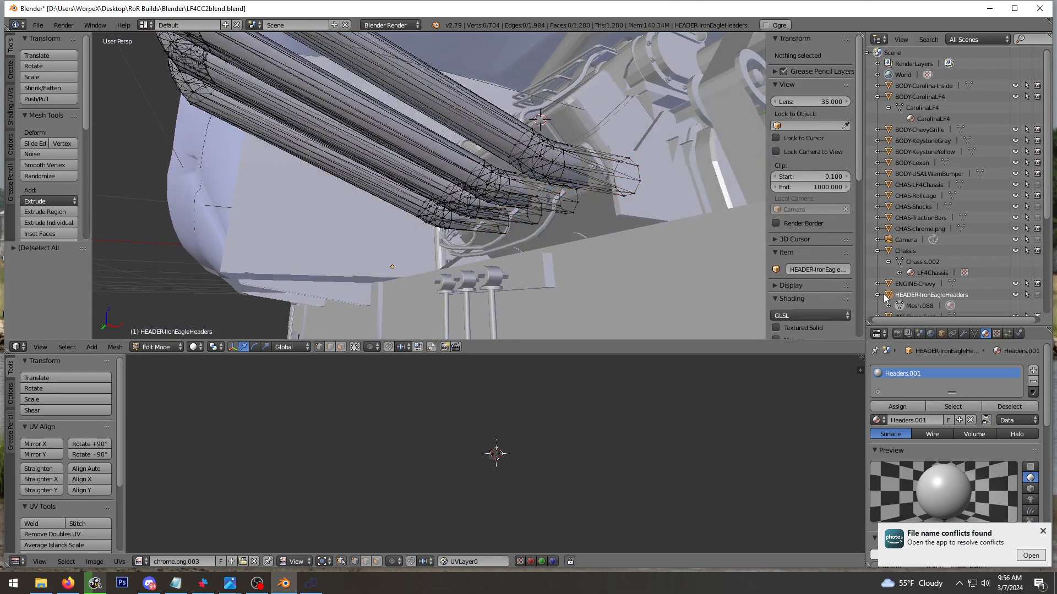
Select the end rings of the four header pipes and inspect in Object Mode how the pipes enter the engine
{"action": "key", "text": "Tab"}
{"action": "middle_click_drag", "start_coordinate": [737, 264], "coordinate": [550, 243]}
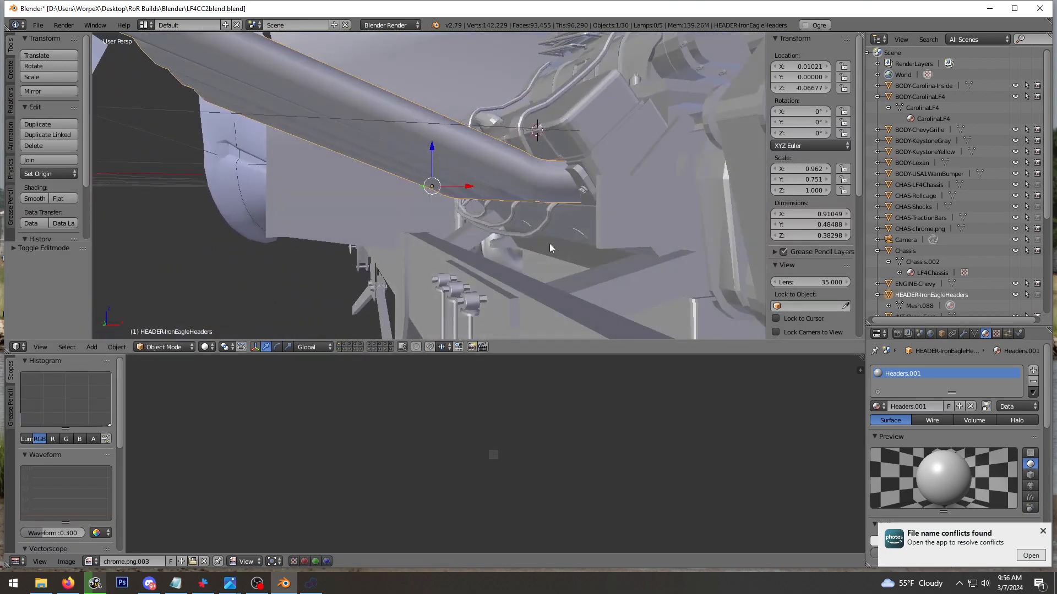
{"action": "left_click", "coordinate": [900, 307]}
{"action": "middle_click_drag", "start_coordinate": [710, 182], "coordinate": [624, 191]}
{"action": "key", "text": "a"}
{"action": "key", "text": "a"}
{"action": "key", "text": "c"}
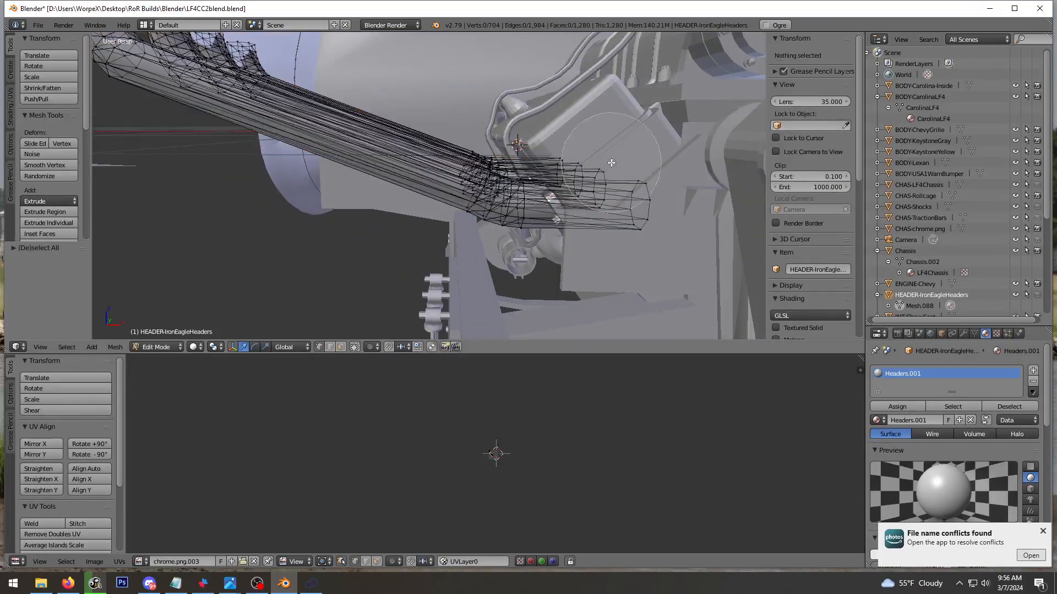
{"action": "mouse_move", "coordinate": [611, 163]}
{"action": "left_mouse_down"}
{"action": "mouse_move", "coordinate": [578, 177]}
{"action": "mouse_move", "coordinate": [645, 200]}
{"action": "left_mouse_up"}
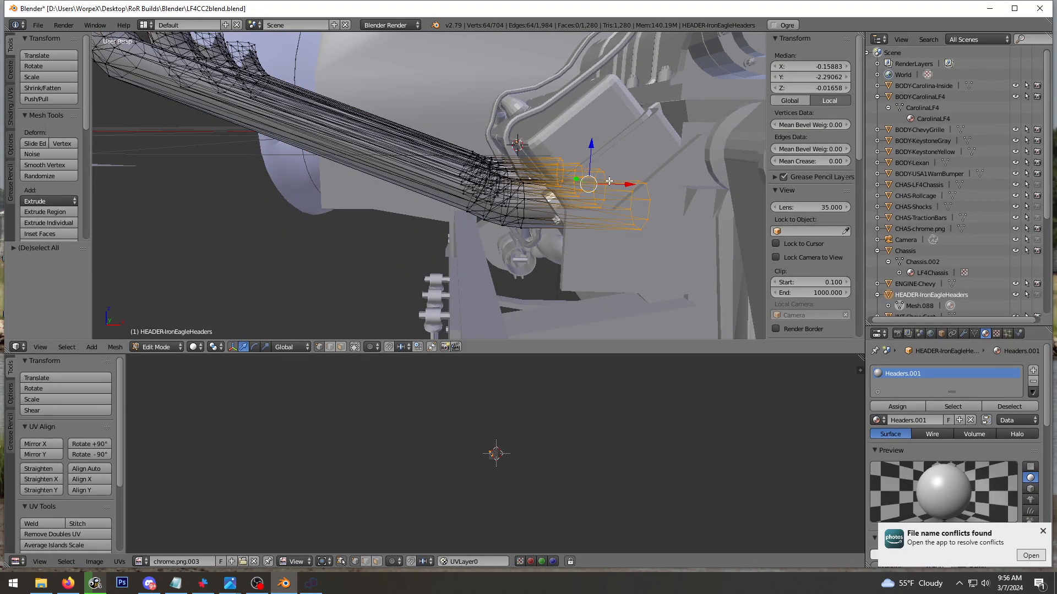
{"action": "middle_click_drag", "start_coordinate": [609, 181], "coordinate": [598, 193]}
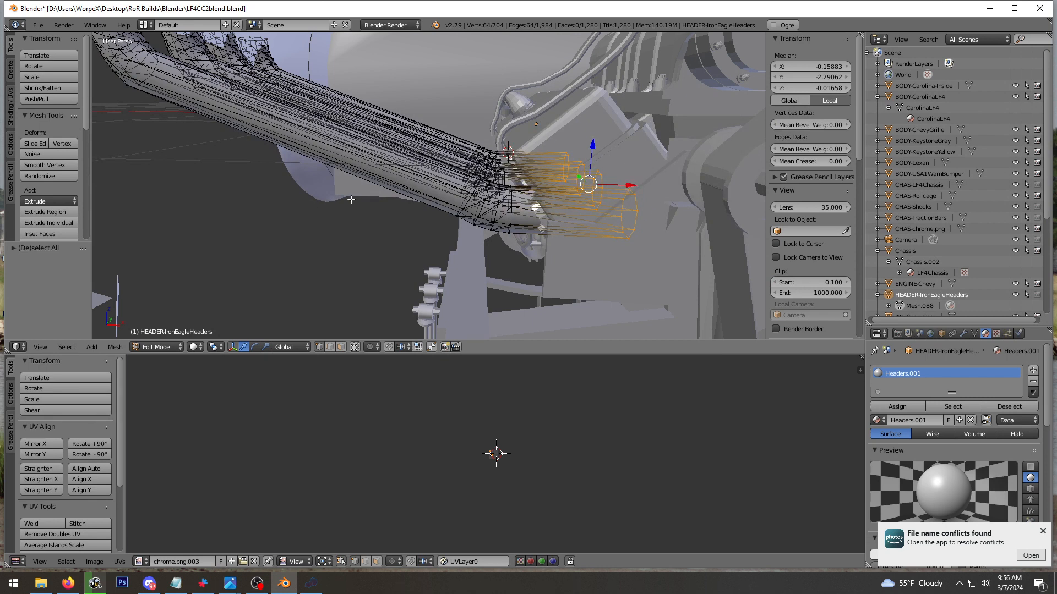
{"action": "key", "text": "Tab"}
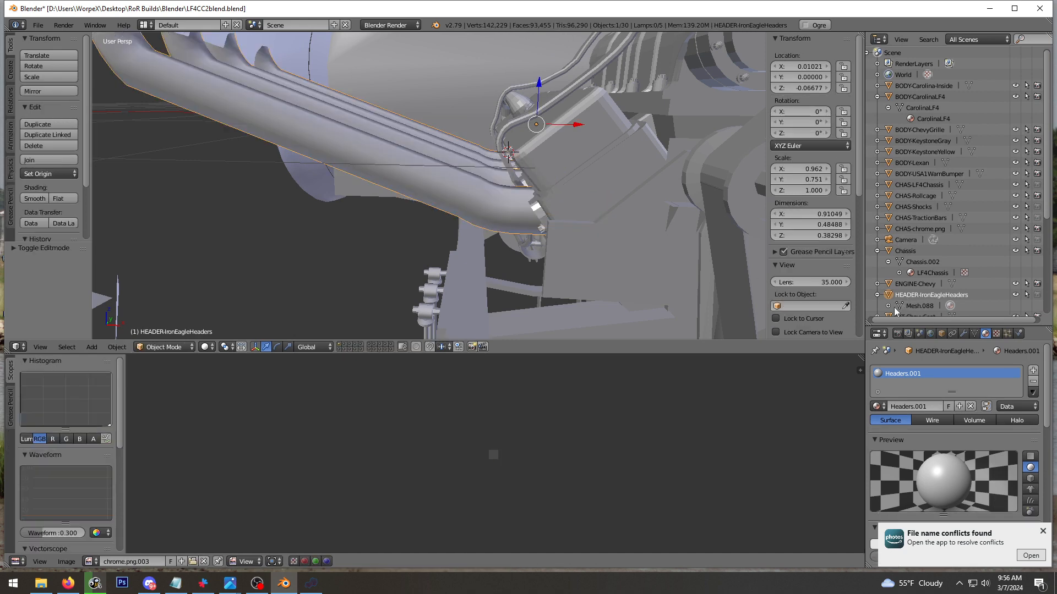
{"action": "middle_click_drag", "start_coordinate": [509, 206], "coordinate": [626, 128]}
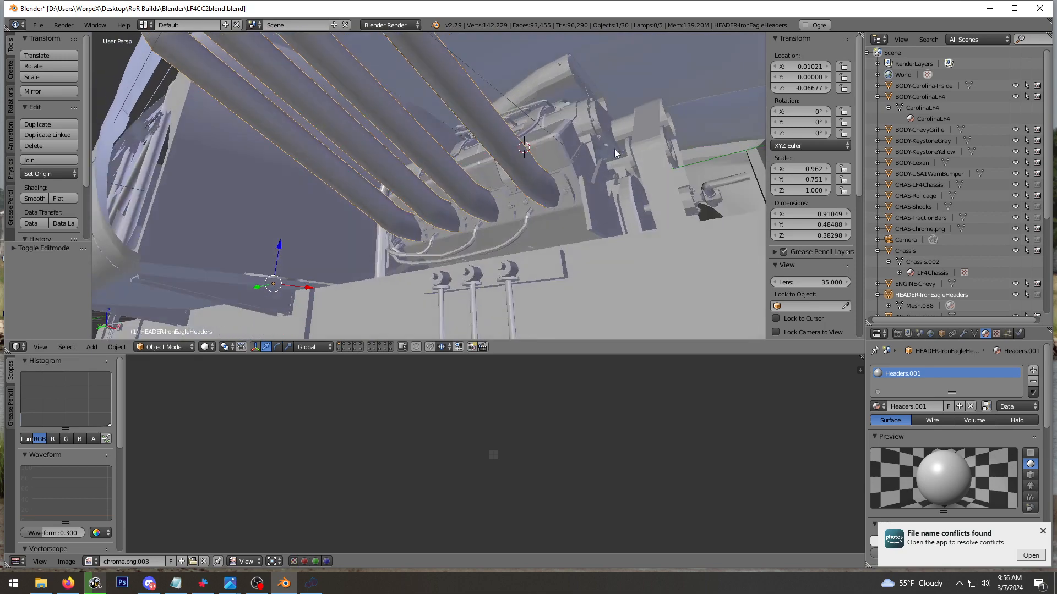
Extend the selection to the engine-side bends of all four pipes and lower them along Z to a median of about -0.012
{"action": "left_click", "coordinate": [900, 305]}
{"action": "middle_click_drag", "start_coordinate": [616, 176], "coordinate": [567, 203]}
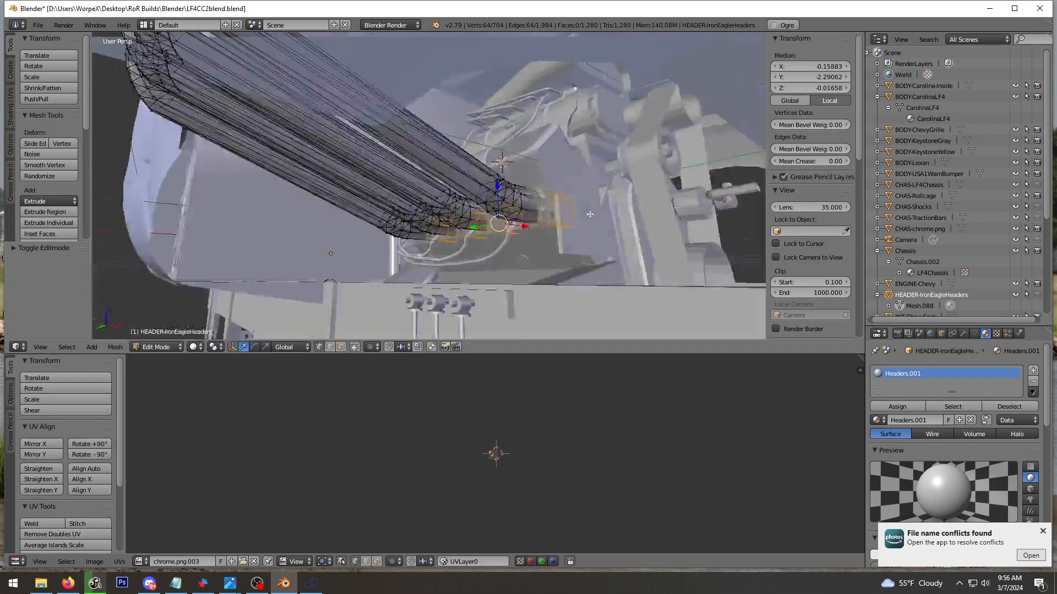
{"action": "key", "text": "c"}
{"action": "left_click_drag", "start_coordinate": [548, 215], "coordinate": [422, 226]}
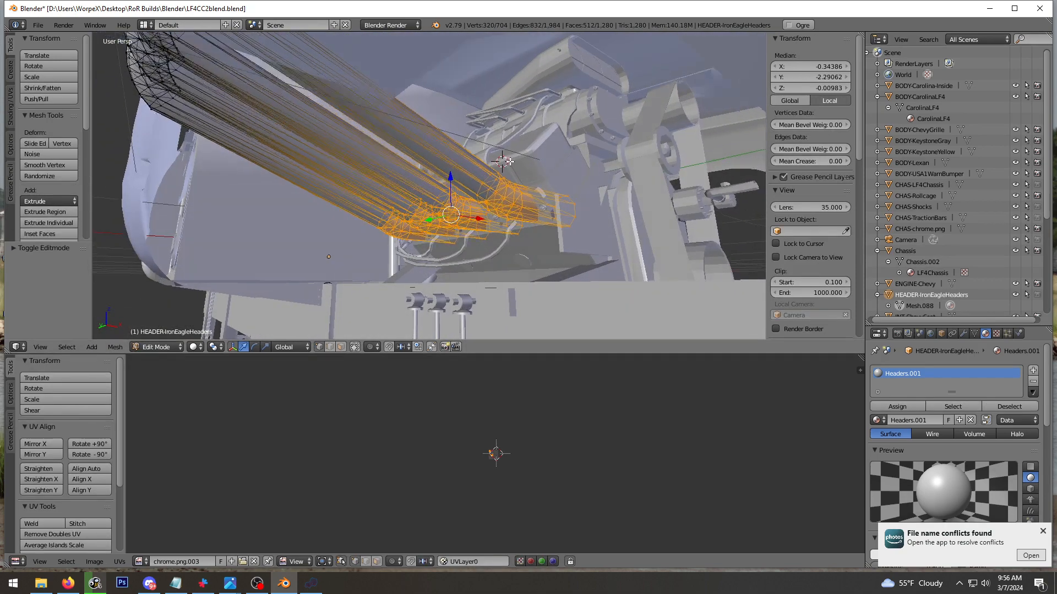
{"action": "key", "text": "shift+f"}
{"action": "key", "text": "w"}
{"action": "left_click", "coordinate": [430, 186]}
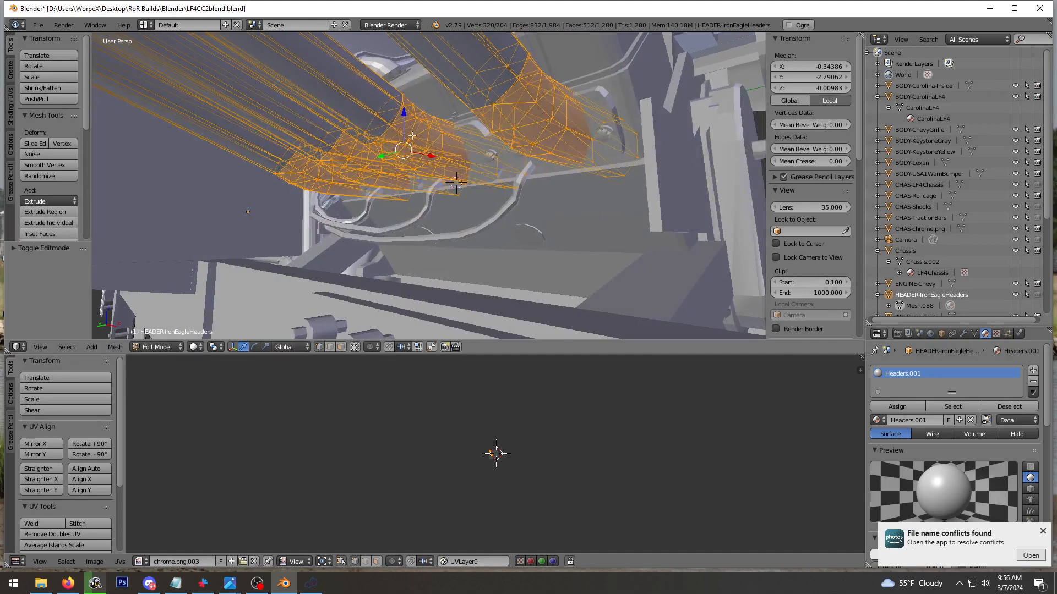
{"action": "left_click_drag", "start_coordinate": [403, 116], "coordinate": [403, 142]}
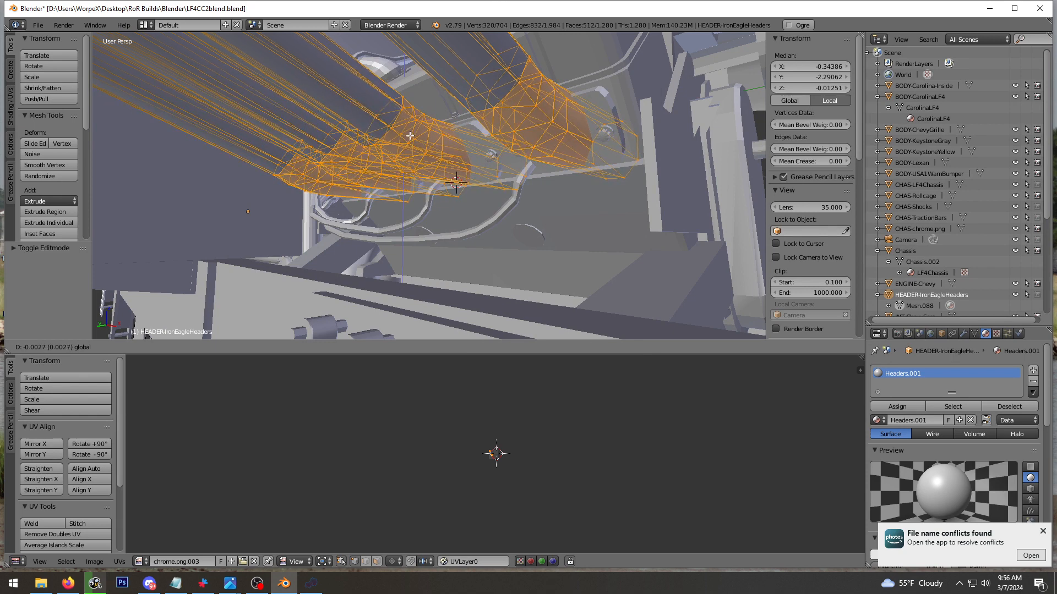
{"action": "left_click_drag", "start_coordinate": [415, 132], "coordinate": [415, 132]}
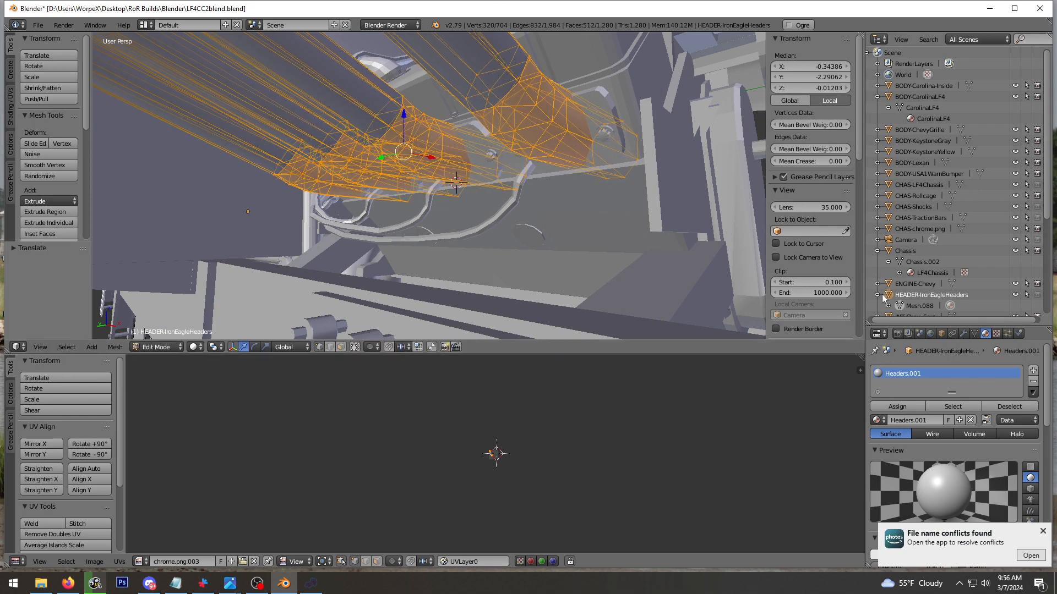
Inspect the headers in Object Mode from the truck's side, checking the spacing of the four pipes
{"action": "key", "text": "Tab"}
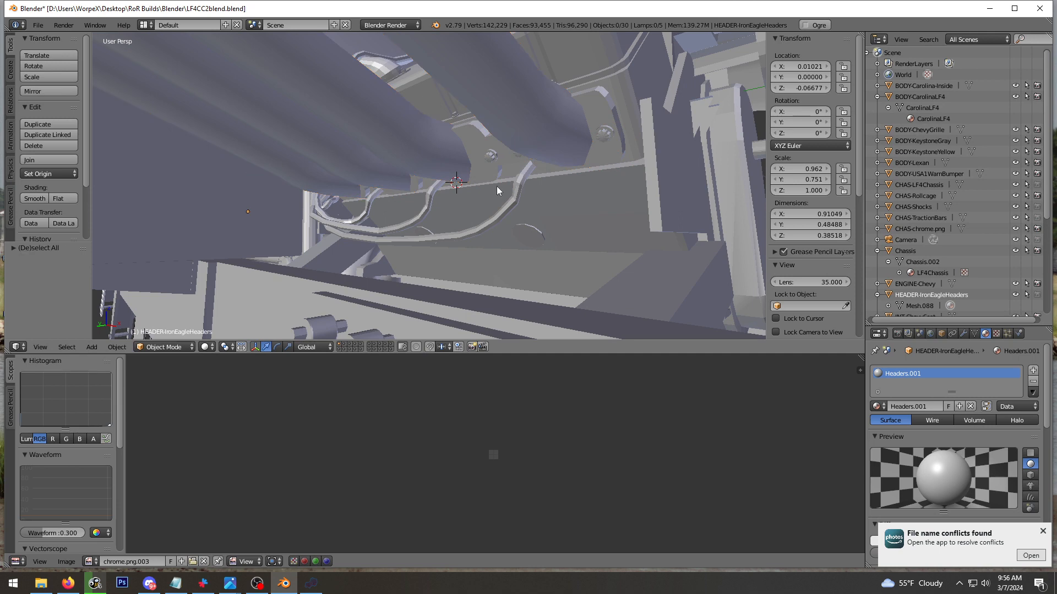
{"action": "middle_click_drag", "start_coordinate": [496, 186], "coordinate": [434, 226]}
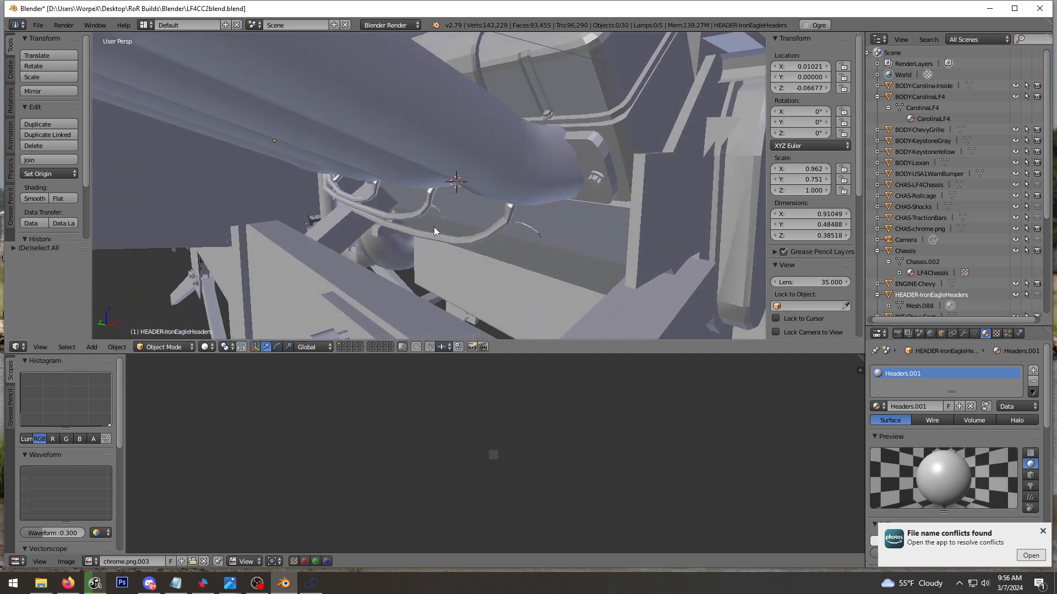
{"action": "key", "text": "shift+f"}
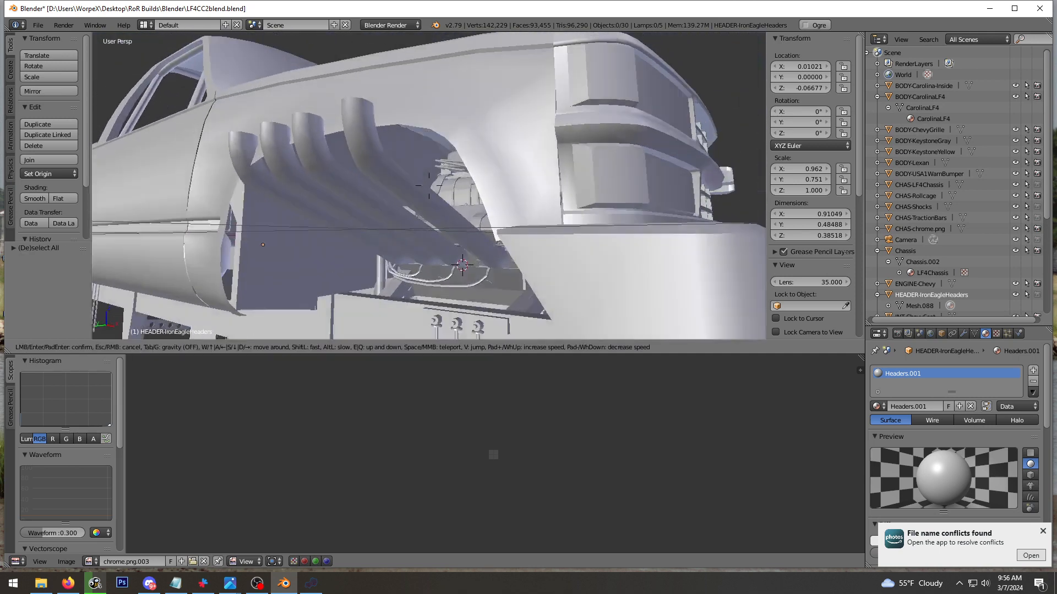
{"action": "left_click", "coordinate": [429, 186]}
{"action": "middle_click_drag", "start_coordinate": [373, 180], "coordinate": [417, 158]}
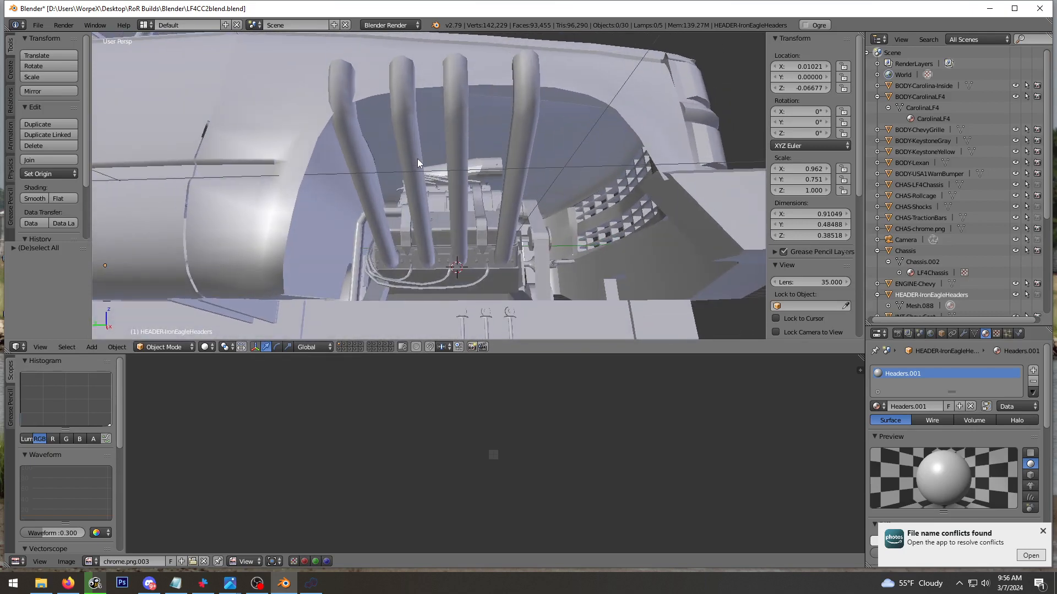
Select the whole second pipe from the rear, set the pivot point to the 3D Cursor and shift the pipe slightly rearward along Y
{"action": "left_click", "coordinate": [895, 306]}
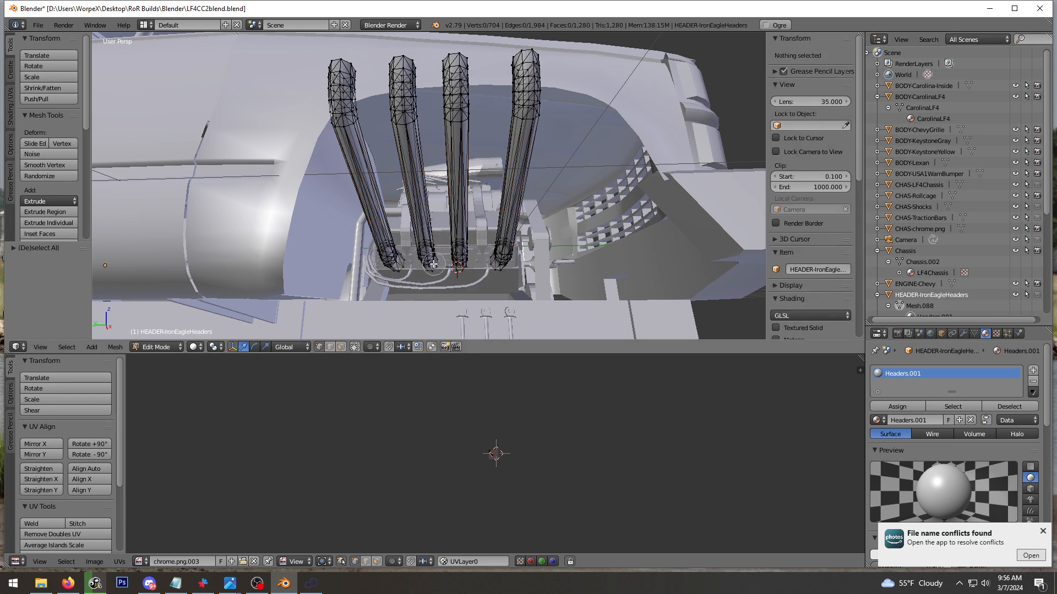
{"action": "key", "text": "l"}
{"action": "key", "text": "l"}
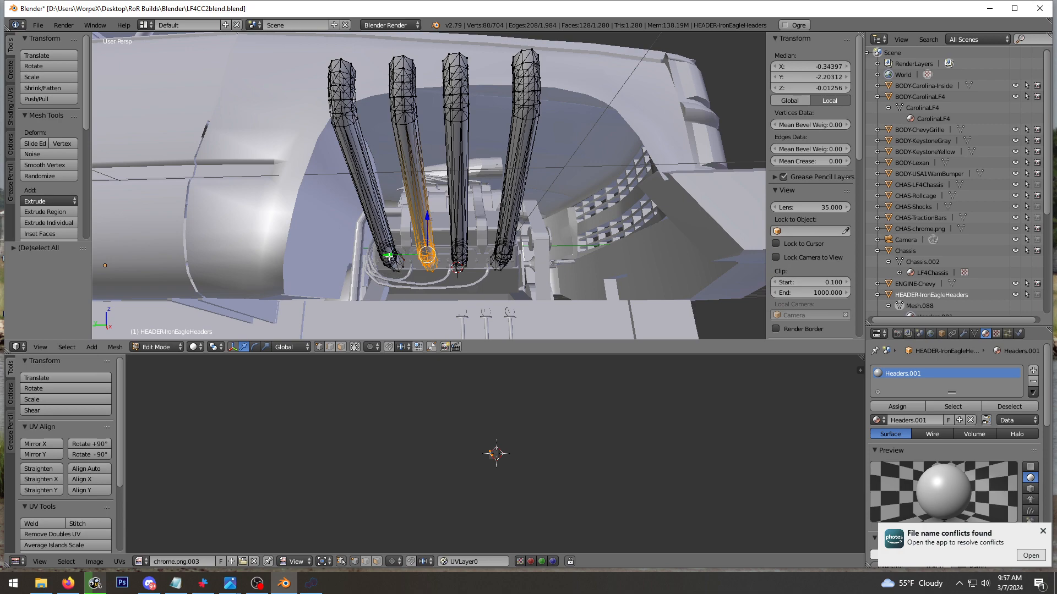
{"action": "left_click", "coordinate": [403, 110]}
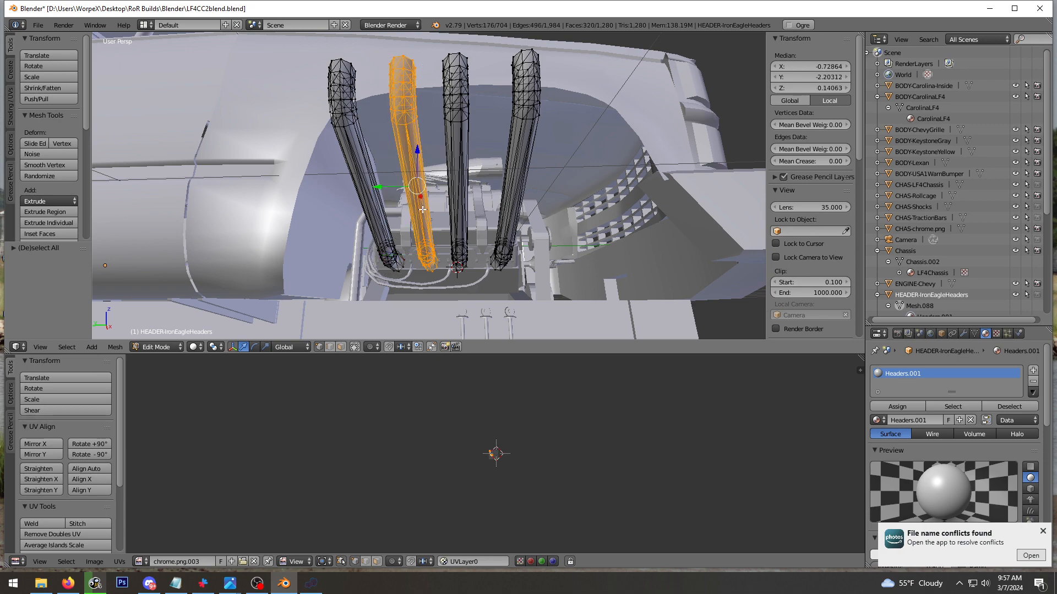
{"action": "key", "text": "shift+f"}
{"action": "key", "text": "w"}
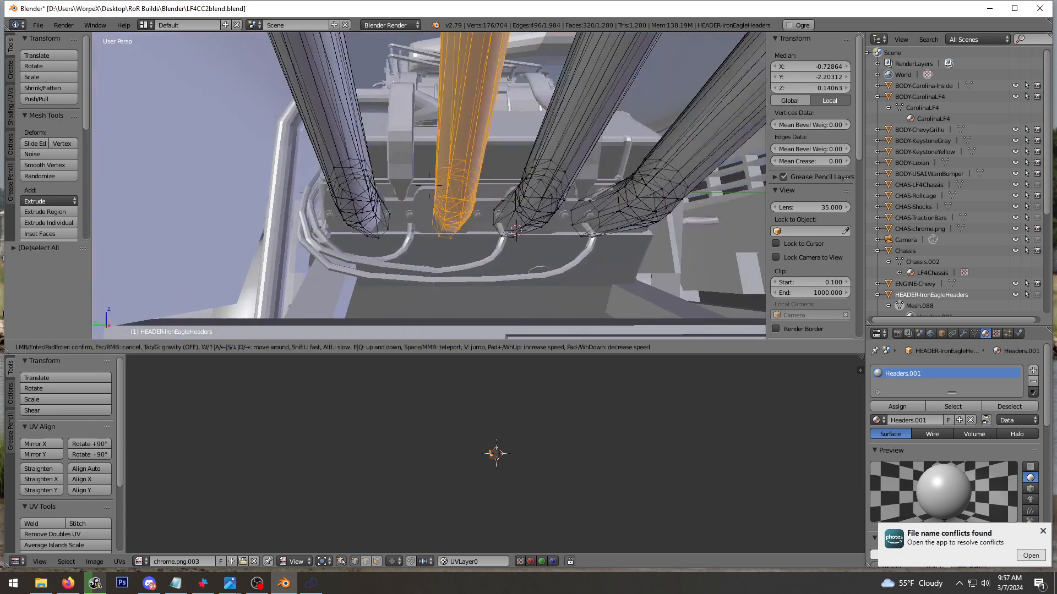
{"action": "left_click", "coordinate": [422, 198]}
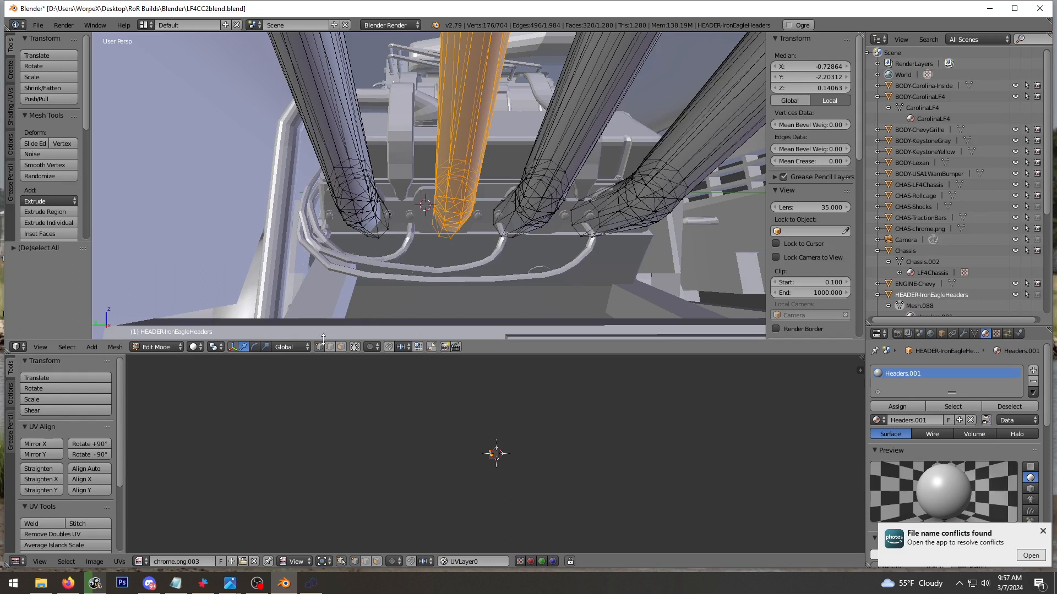
{"action": "left_click", "coordinate": [219, 347]}
{"action": "left_click", "coordinate": [231, 322]}
{"action": "left_click_drag", "start_coordinate": [310, 199], "coordinate": [298, 197]}
{"action": "key", "text": "a"}
Select both ends of the third pipe from the rear and shift the whole pipe forward along Y to a median of about -2.38
{"action": "key", "text": "shift+f"}
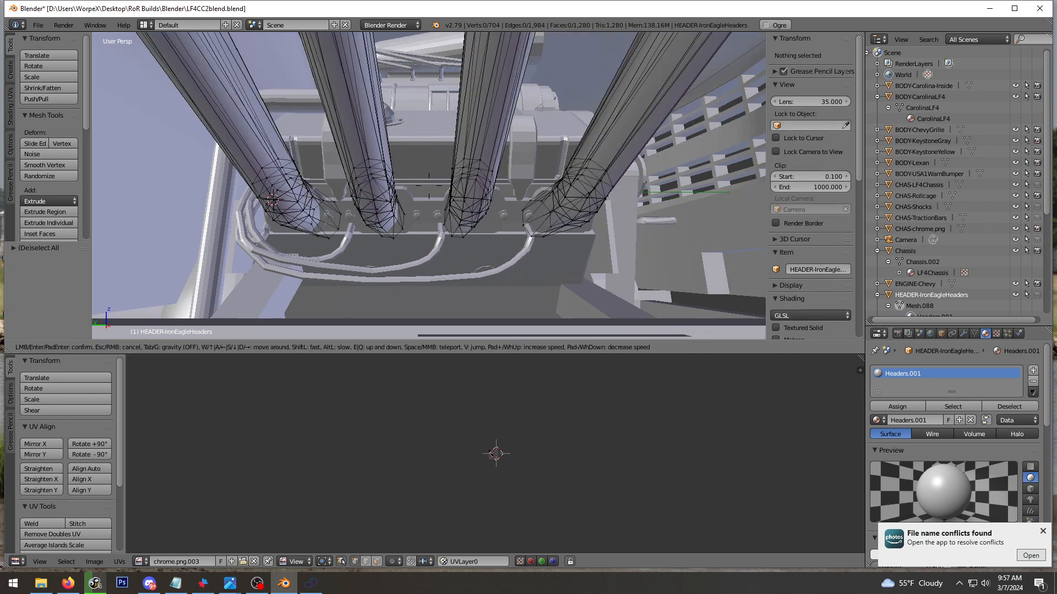
{"action": "key", "text": "a"}
{"action": "key", "text": "d"}
{"action": "left_click", "coordinate": [429, 186]}
{"action": "key", "text": "c"}
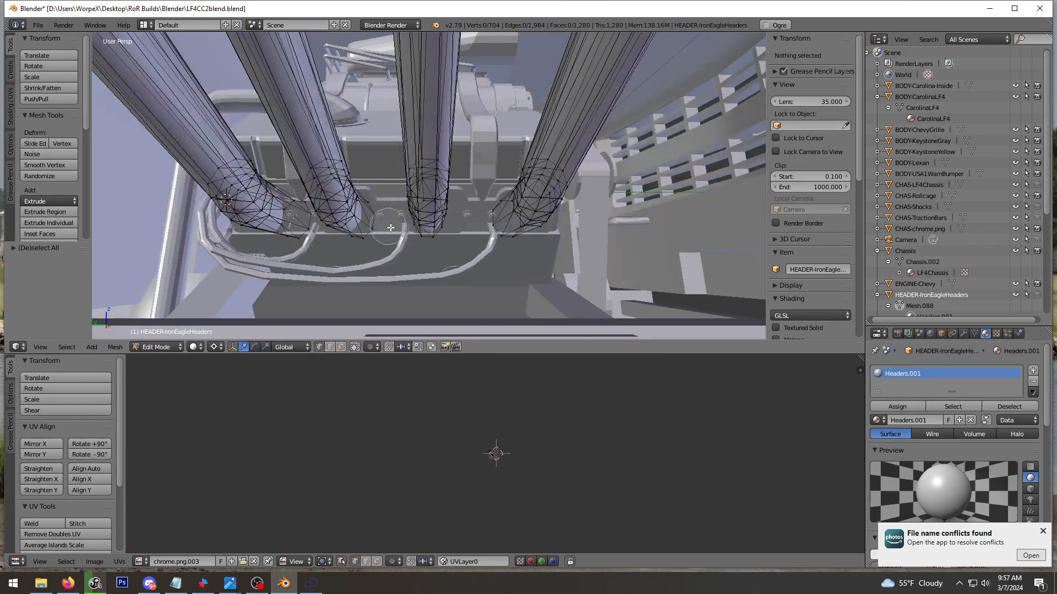
{"action": "left_click_drag", "start_coordinate": [436, 220], "coordinate": [432, 176]}
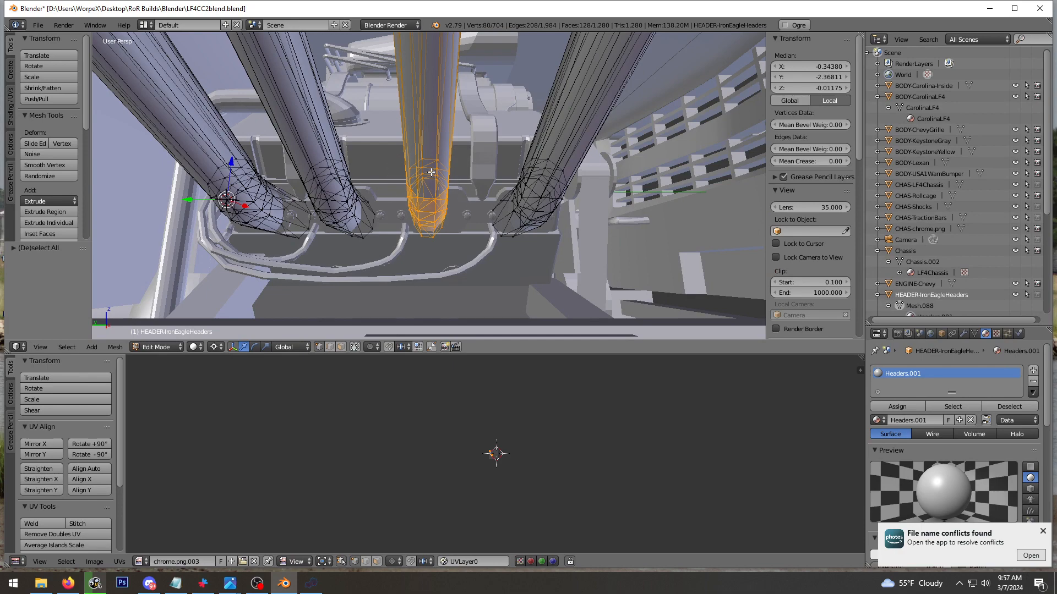
{"action": "key", "text": "shift+f"}
{"action": "key", "text": "s"}
{"action": "left_click", "coordinate": [429, 186]}
{"action": "key", "text": "c"}
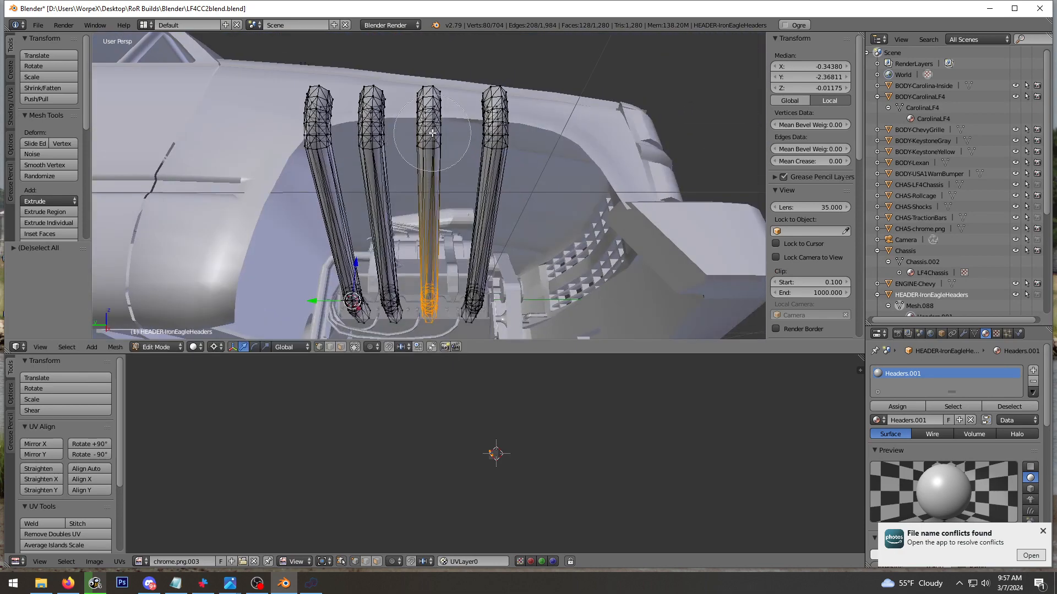
{"action": "left_click", "coordinate": [432, 133]}
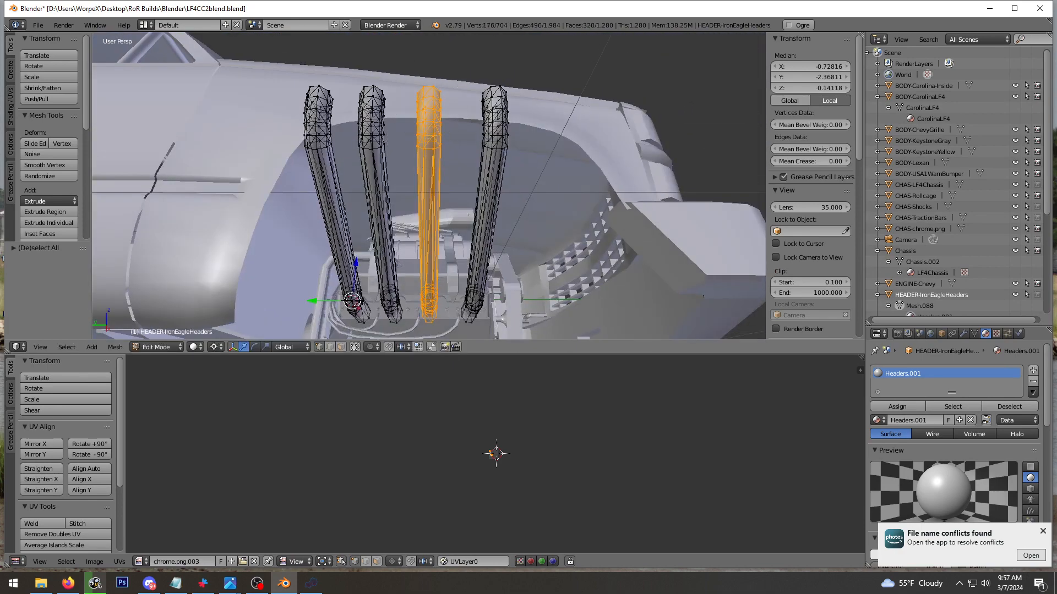
{"action": "key", "text": "shift+f"}
{"action": "key", "text": "w"}
{"action": "left_click", "coordinate": [429, 186]}
{"action": "left_click", "coordinate": [415, 207]}
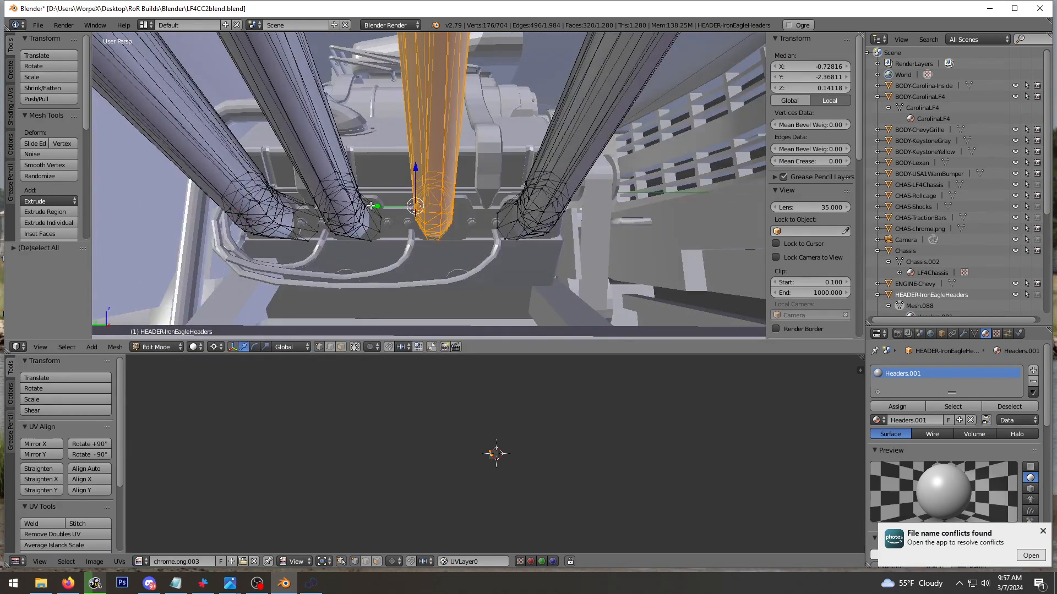
{"action": "left_click_drag", "start_coordinate": [371, 205], "coordinate": [386, 203]}
Switch to Object Mode and examine the adjusted pipe spacing from the truck's side
{"action": "left_click", "coordinate": [898, 305]}
{"action": "key", "text": "a"}
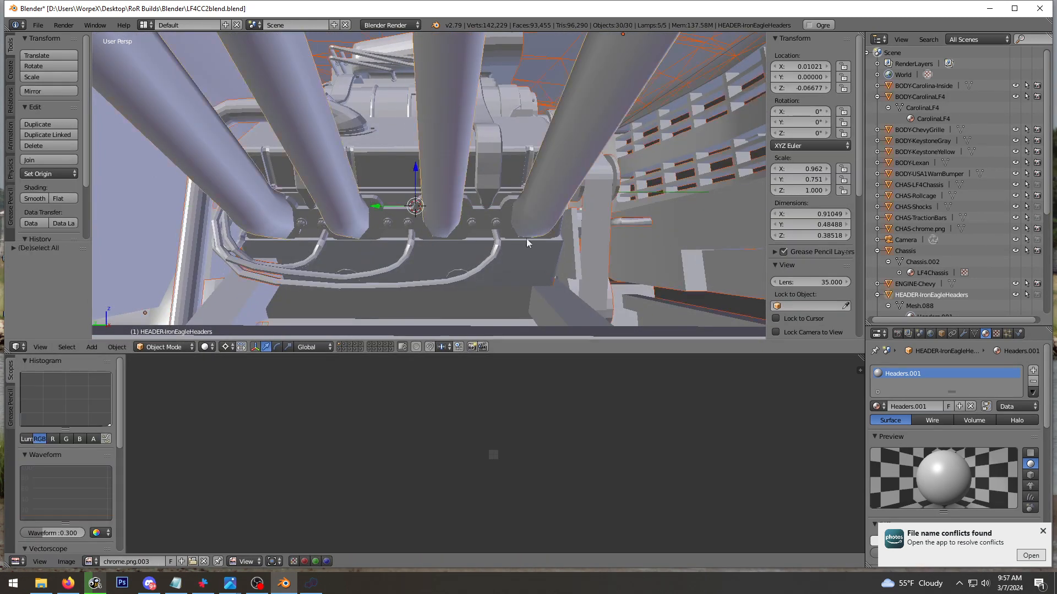
{"action": "key", "text": "shift+f"}
{"action": "key", "text": "s"}
{"action": "left_click", "coordinate": [464, 197]}
{"action": "key", "text": "a"}
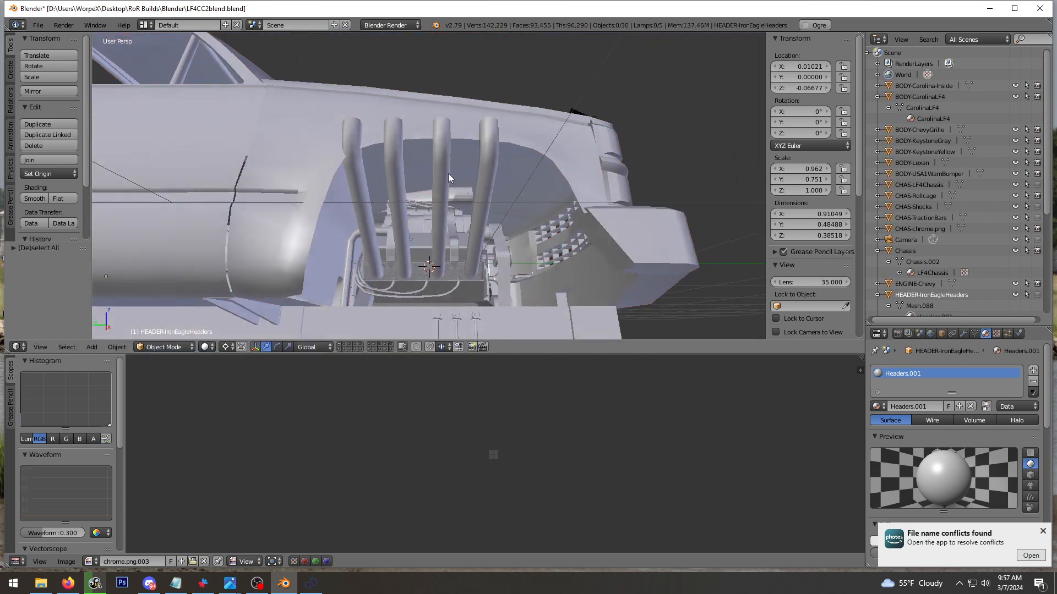
Select the upper section of the rearmost header pipe and shift it forward along Y to a median of about -2.10
{"action": "left_click", "coordinate": [900, 306]}
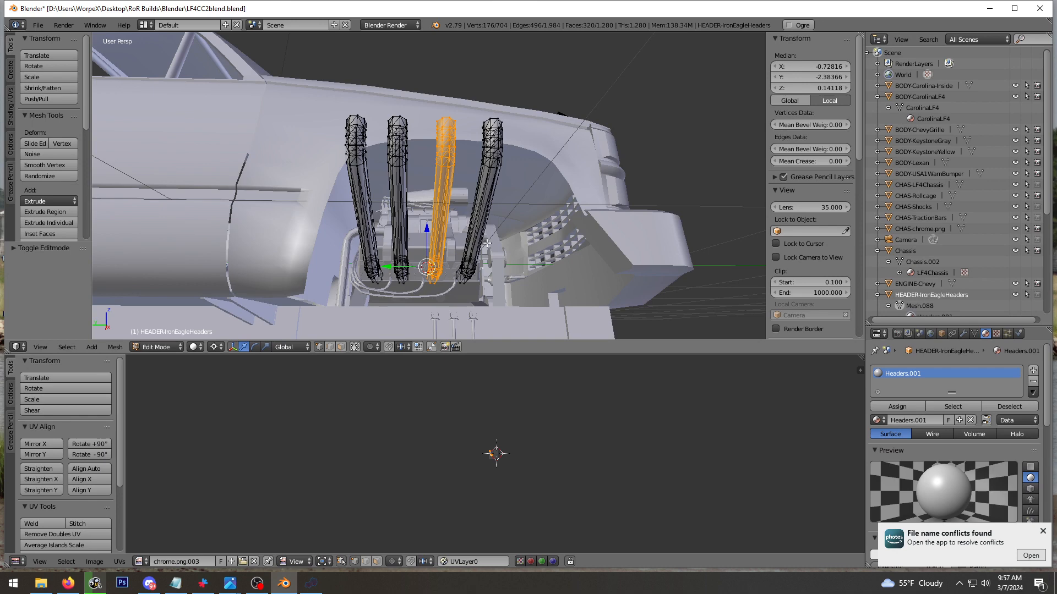
{"action": "key", "text": "a"}
{"action": "left_click", "coordinate": [334, 146]}
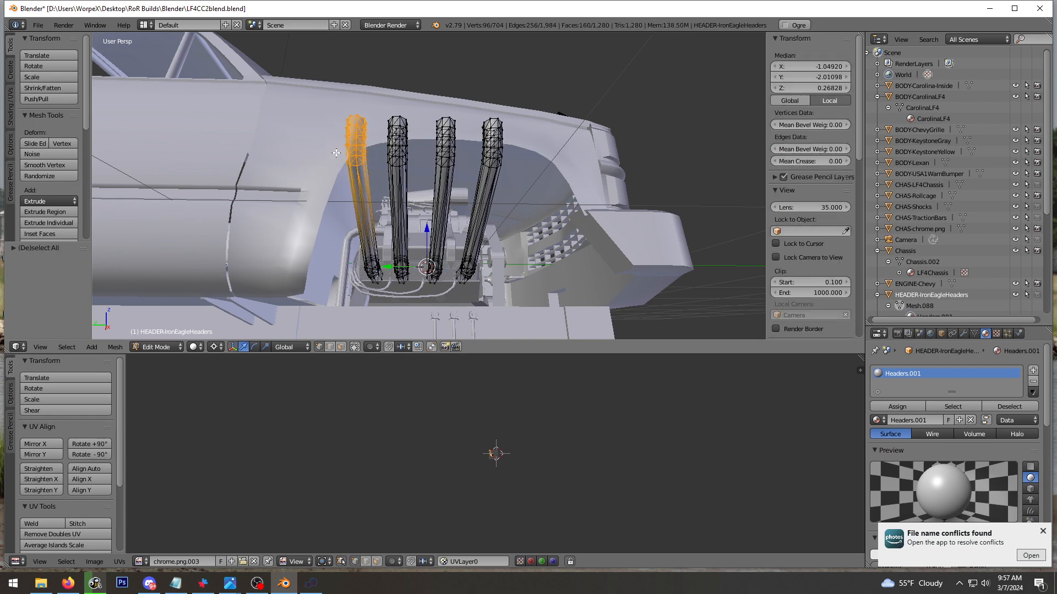
{"action": "key", "text": "shift+f"}
{"action": "key", "text": "a"}
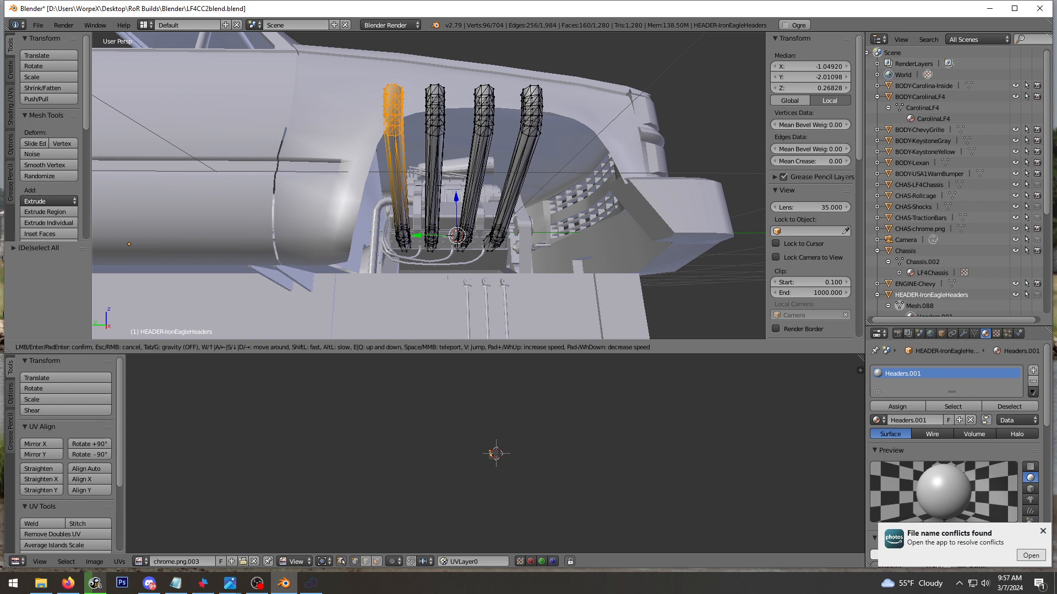
{"action": "key", "text": "w"}
{"action": "left_click", "coordinate": [431, 189]}
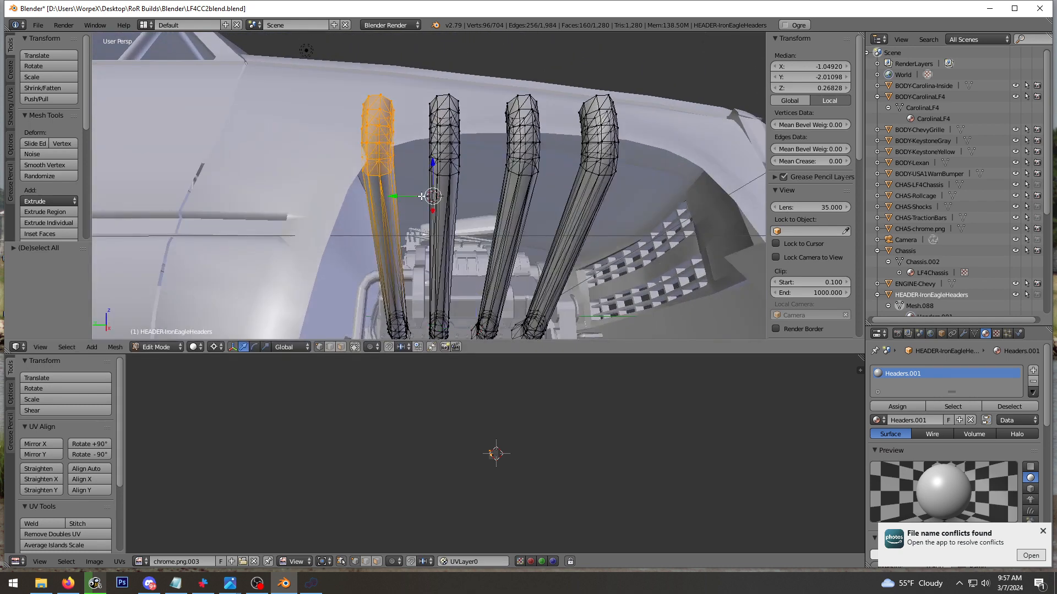
{"action": "left_click_drag", "start_coordinate": [422, 197], "coordinate": [434, 196]}
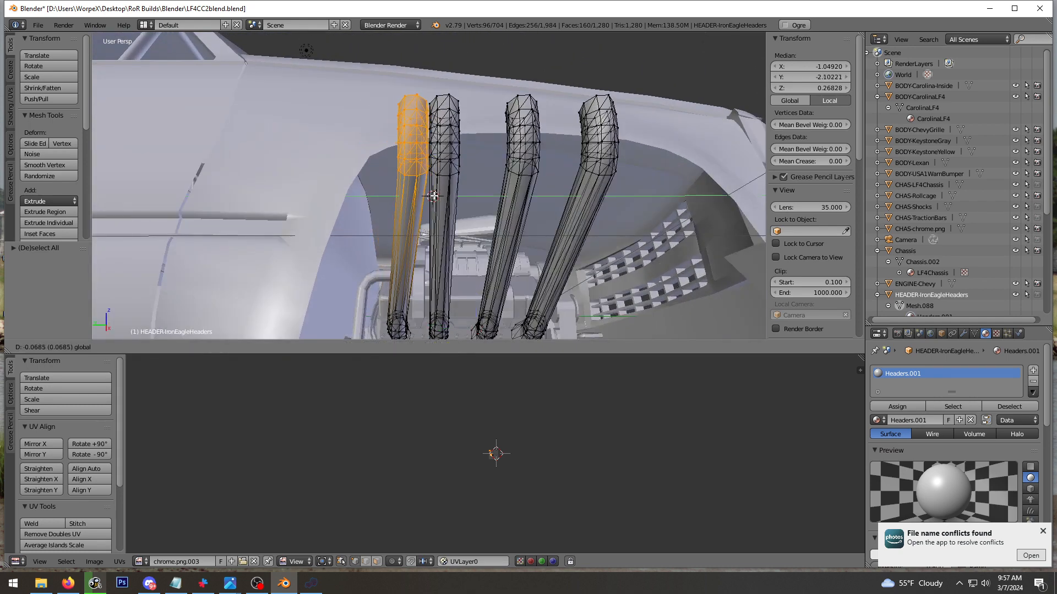
{"action": "left_click", "coordinate": [433, 196]}
Select only the upper section of the front header pipe and shift it rearward along Y to a median of about -2.47
{"action": "key", "text": "a"}
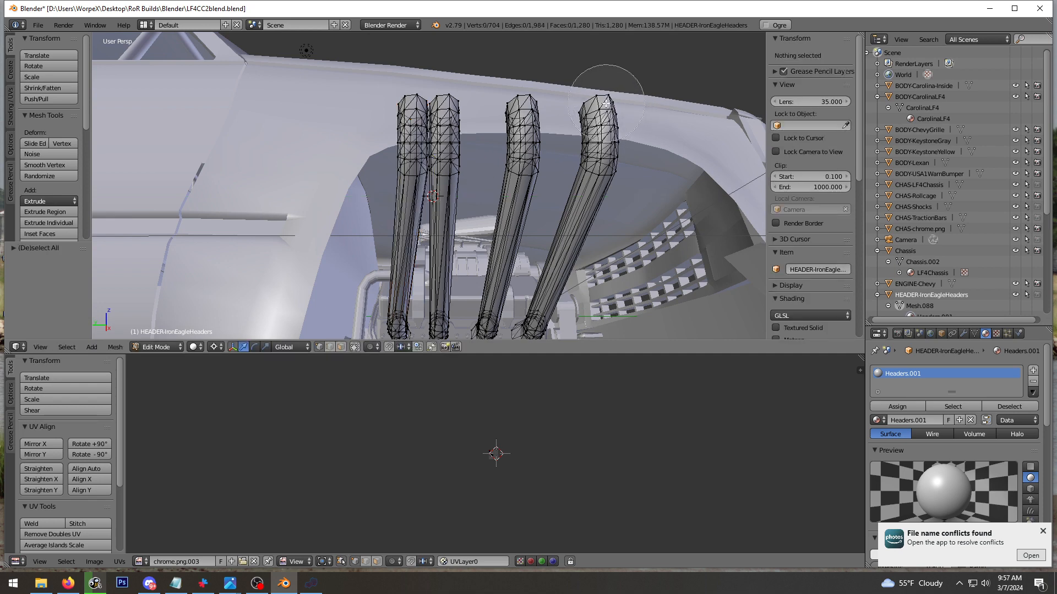
{"action": "left_click_drag", "start_coordinate": [606, 103], "coordinate": [609, 150]}
{"action": "middle_click_drag", "start_coordinate": [584, 164], "coordinate": [575, 168]}
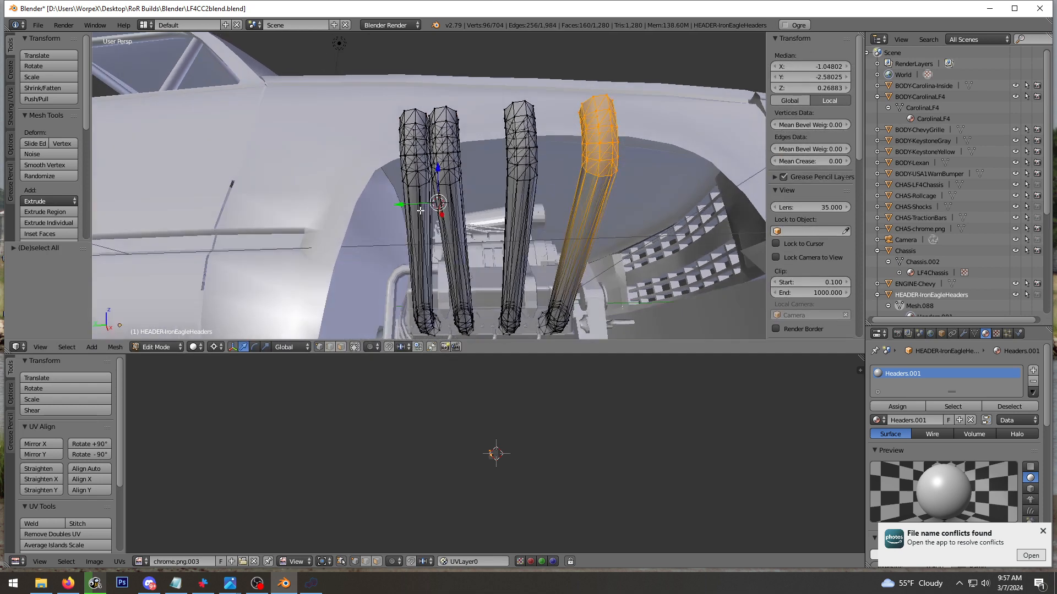
{"action": "key", "text": "g"}
{"action": "key", "text": "y"}
{"action": "left_click", "coordinate": [364, 205]}
{"action": "middle_click_drag", "start_coordinate": [364, 205], "coordinate": [573, 152]}
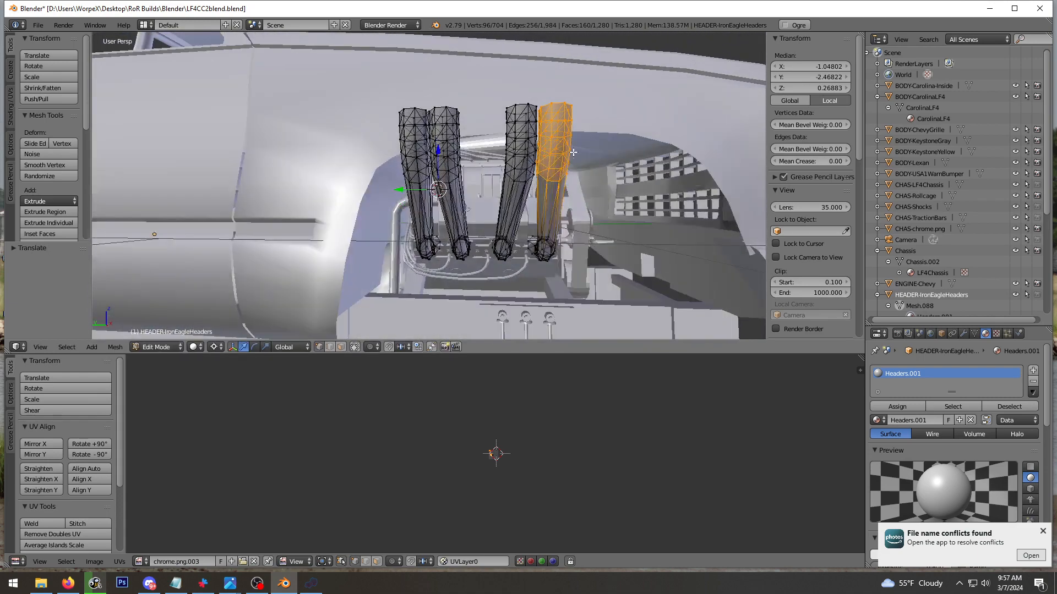
Switch to Object Mode and examine the paired header pipes from the side and front of the truck
{"action": "left_click", "coordinate": [899, 306]}
{"action": "middle_click_drag", "start_coordinate": [504, 255], "coordinate": [531, 252]}
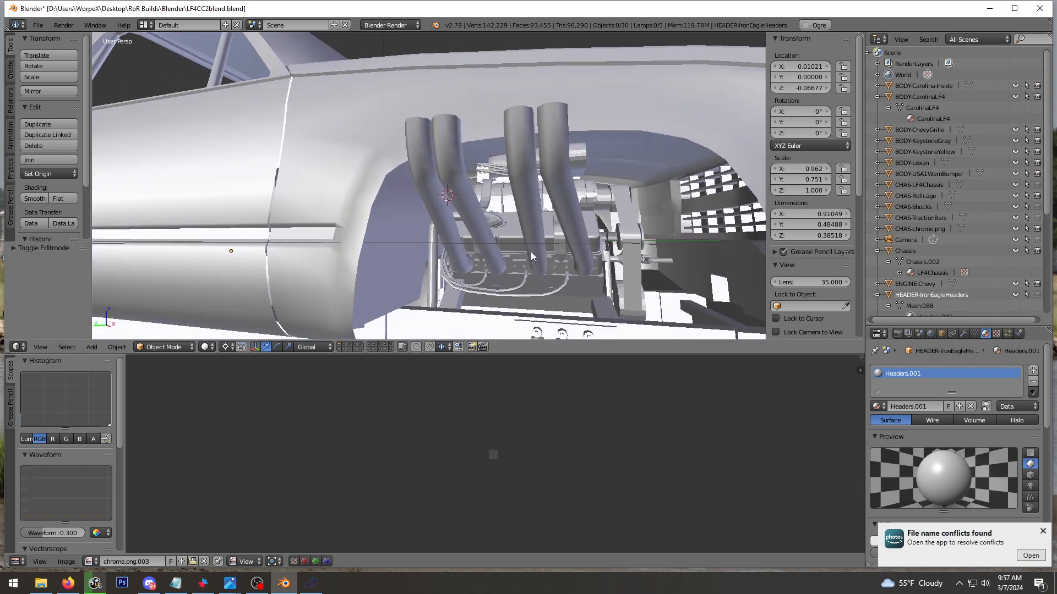
{"action": "key", "text": "shift+f"}
{"action": "key", "text": "s"}
{"action": "key", "text": "d"}
{"action": "key", "text": "w"}
{"action": "left_click", "coordinate": [429, 186]}
{"action": "middle_click_drag", "start_coordinate": [428, 185], "coordinate": [476, 168]}
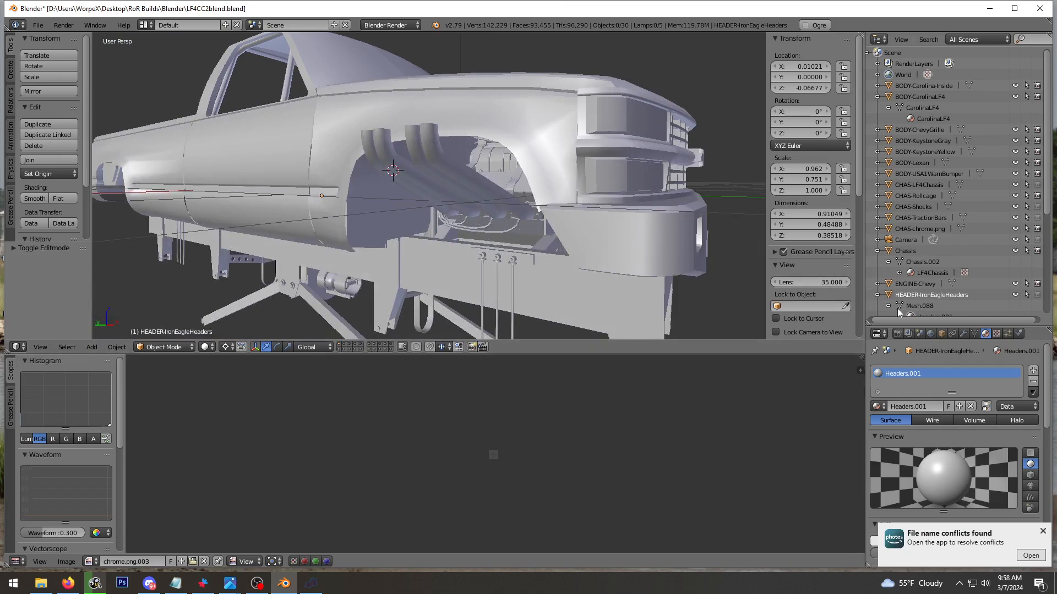
Select the upper sections of all four header pipes in Edit Mode and shift them outward along X to a median of about -1.08
{"action": "key", "text": "Tab"}
{"action": "key", "text": "a"}
{"action": "key", "text": "c"}
{"action": "left_click", "coordinate": [382, 136]}
{"action": "left_click_drag", "start_coordinate": [381, 135], "coordinate": [436, 136]}
{"action": "right_click", "coordinate": [436, 135]}
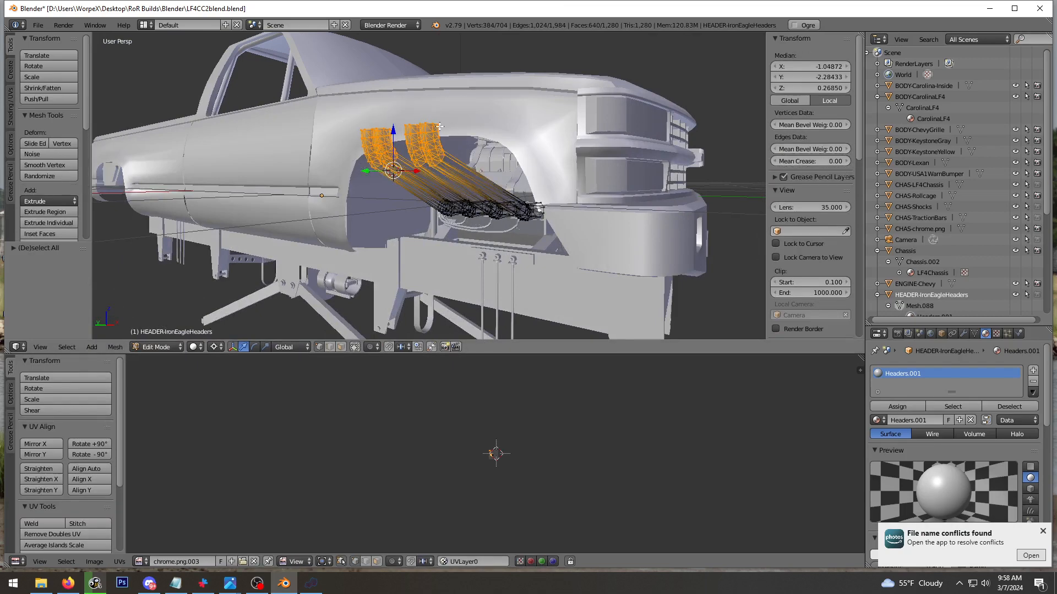
{"action": "middle_click_drag", "start_coordinate": [436, 136], "coordinate": [554, 142]}
{"action": "key", "text": "shift+f"}
{"action": "key", "text": "w"}
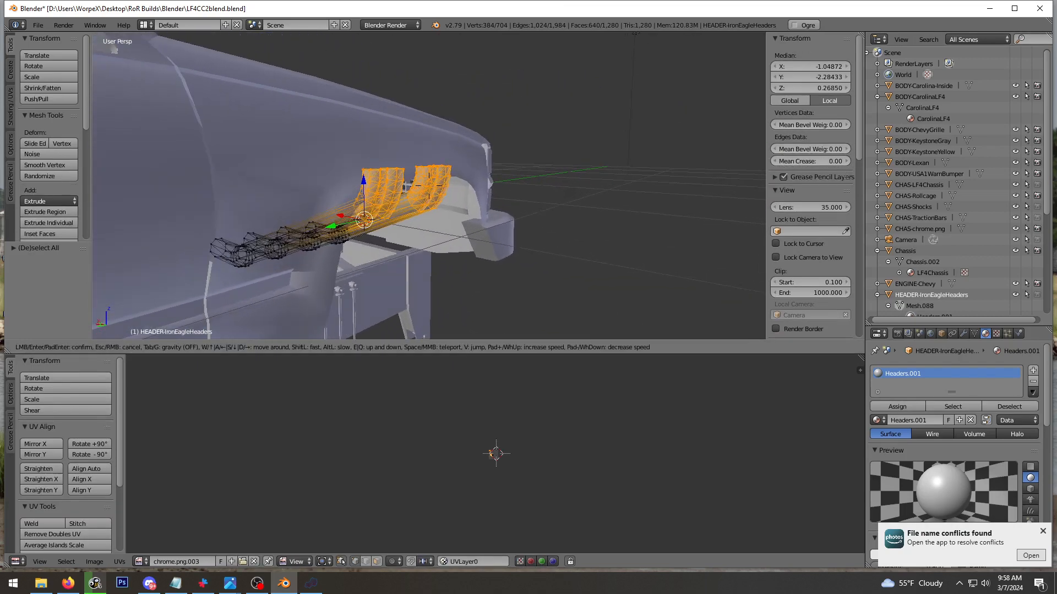
{"action": "left_click", "coordinate": [429, 186]}
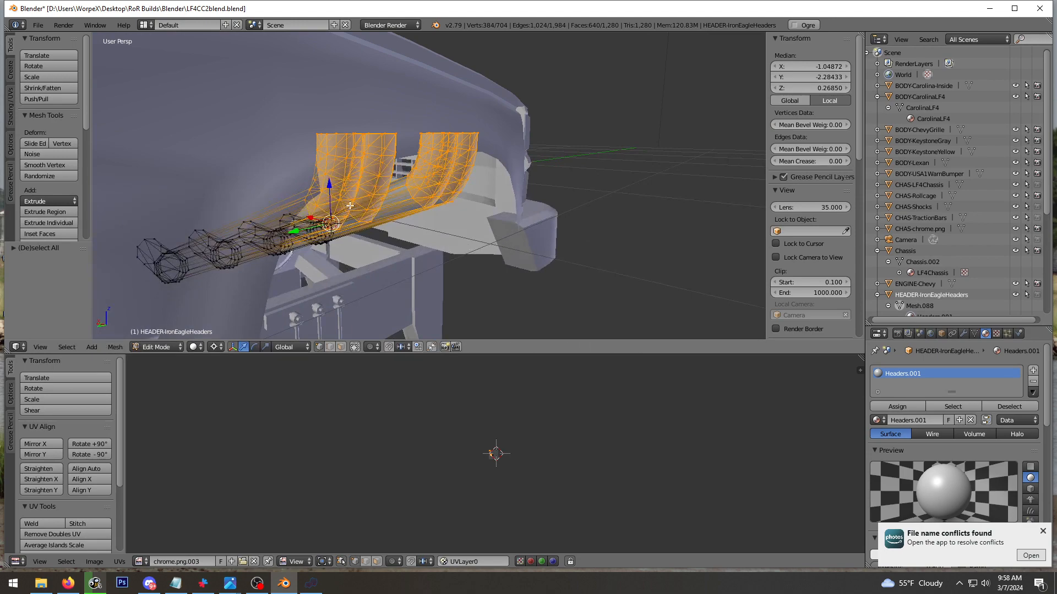
{"action": "left_click_drag", "start_coordinate": [310, 217], "coordinate": [323, 220]}
{"action": "middle_click_drag", "start_coordinate": [387, 194], "coordinate": [371, 253]}
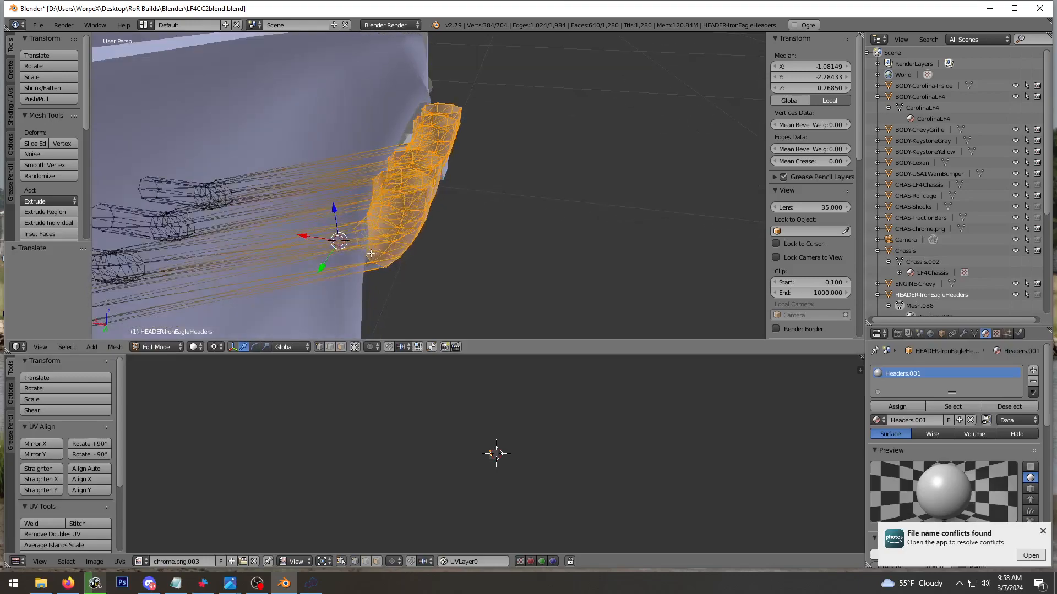
Nudge the selected upper pipe sections further outward from the fender along X to a median of about -1.10
{"action": "left_click_drag", "start_coordinate": [305, 235], "coordinate": [305, 236]}
{"action": "middle_click_drag", "start_coordinate": [305, 236], "coordinate": [419, 176]}
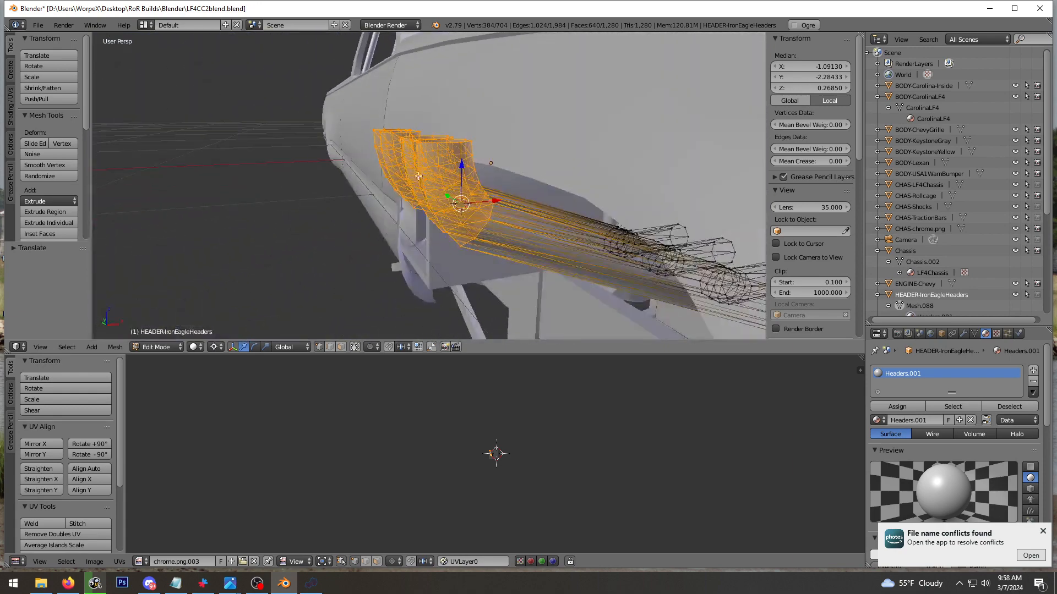
{"action": "middle_click_drag", "start_coordinate": [494, 194], "coordinate": [427, 243]}
{"action": "left_click_drag", "start_coordinate": [308, 234], "coordinate": [315, 235]}
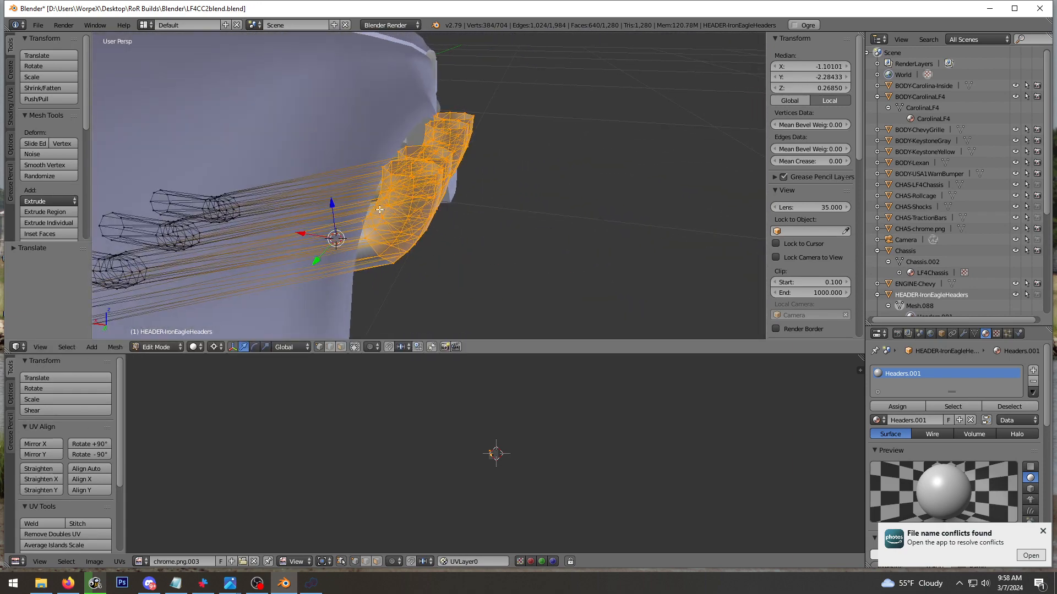
{"action": "middle_click_drag", "start_coordinate": [663, 221], "coordinate": [634, 192]}
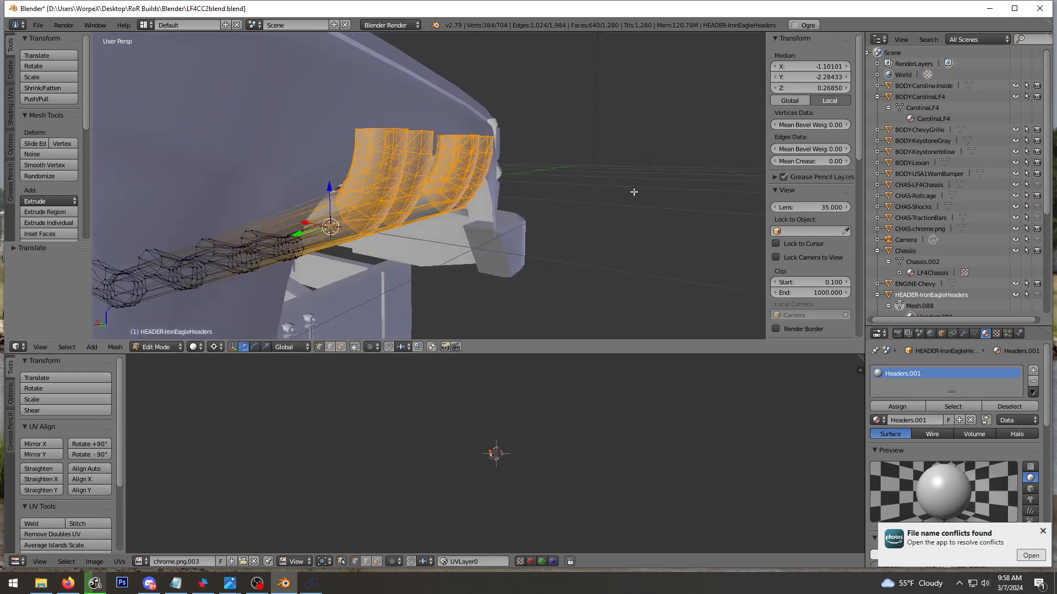
Return to Object Mode and check from below the front bumper how the header pipes clear the fender
{"action": "left_click", "coordinate": [900, 305]}
{"action": "middle_click_drag", "start_coordinate": [539, 227], "coordinate": [397, 171]}
{"action": "scroll", "coordinate": [437, 186], "scroll_direction": "down", "scroll_amount": 4}
{"action": "key", "text": "a"}
{"action": "key", "text": "a"}
{"action": "scroll", "coordinate": [508, 161], "scroll_direction": "up", "scroll_amount": 2}
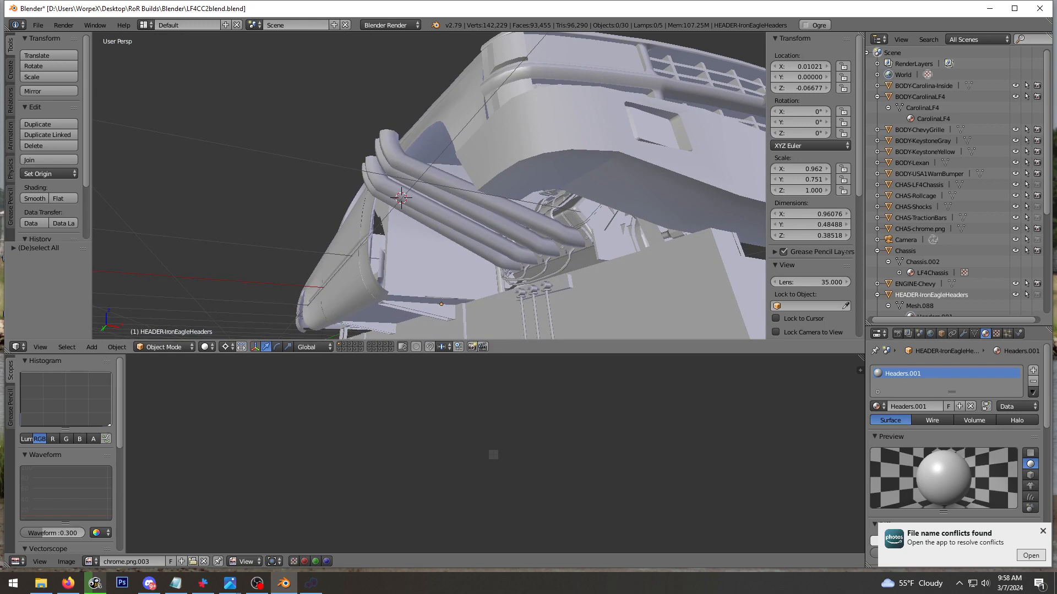
Compare the header pipes' spacing and angle with the reference photo ccr2205a7.jpg in the photo viewer
{"action": "left_click_drag", "start_coordinate": [0, 148], "coordinate": [263, 148]}
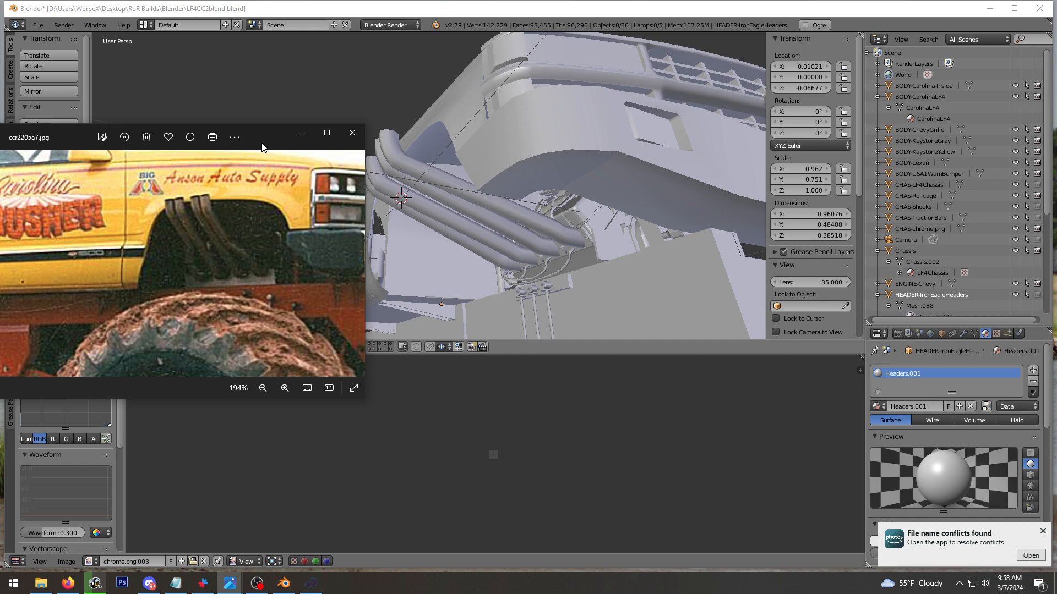
{"action": "left_click_drag", "start_coordinate": [262, 148], "coordinate": [0, 147]}
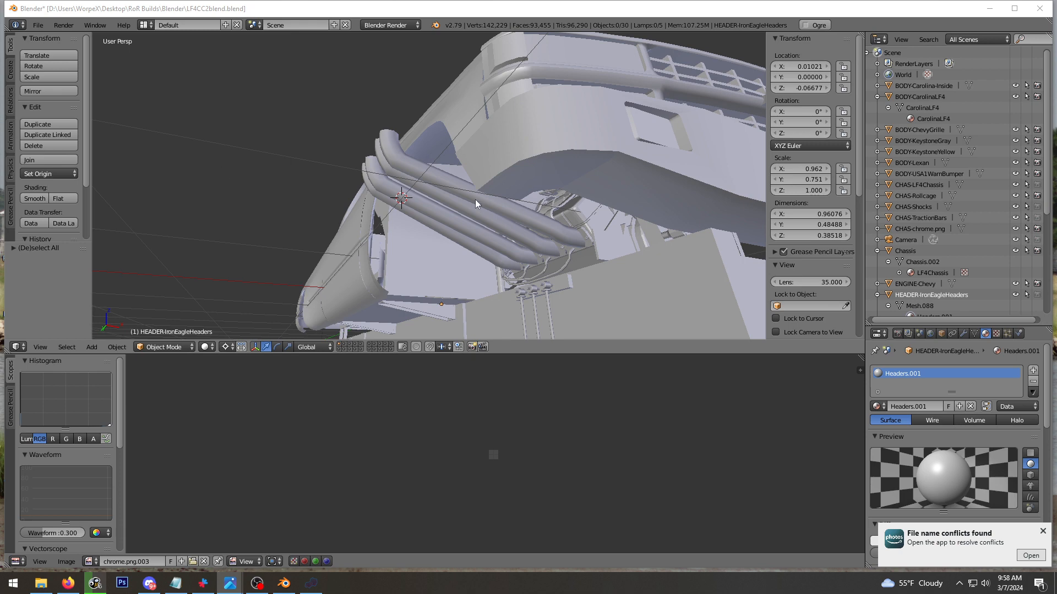
{"action": "middle_click_drag", "start_coordinate": [477, 204], "coordinate": [585, 193]}
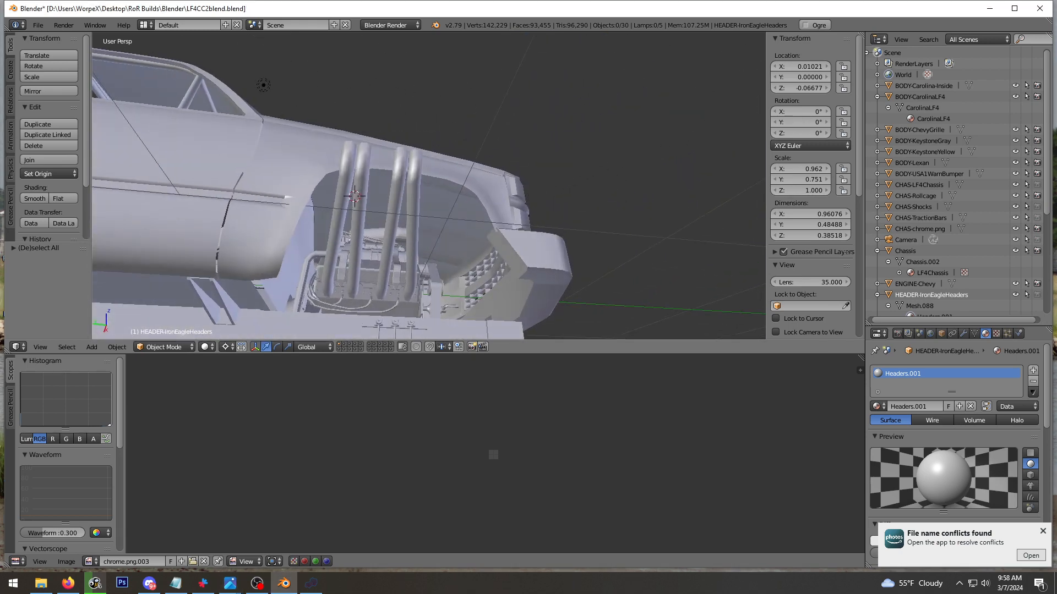
{"action": "left_click_drag", "start_coordinate": [0, 157], "coordinate": [198, 160]}
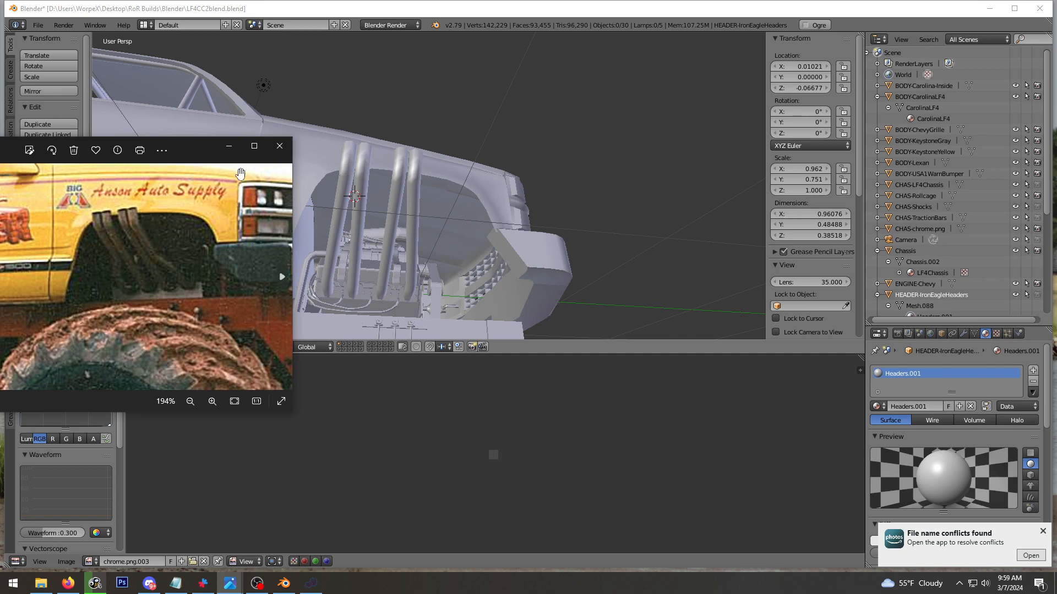
{"action": "left_click_drag", "start_coordinate": [192, 155], "coordinate": [0, 183]}
{"action": "left_click", "coordinate": [445, 224]}
{"action": "right_click", "coordinate": [396, 201]}
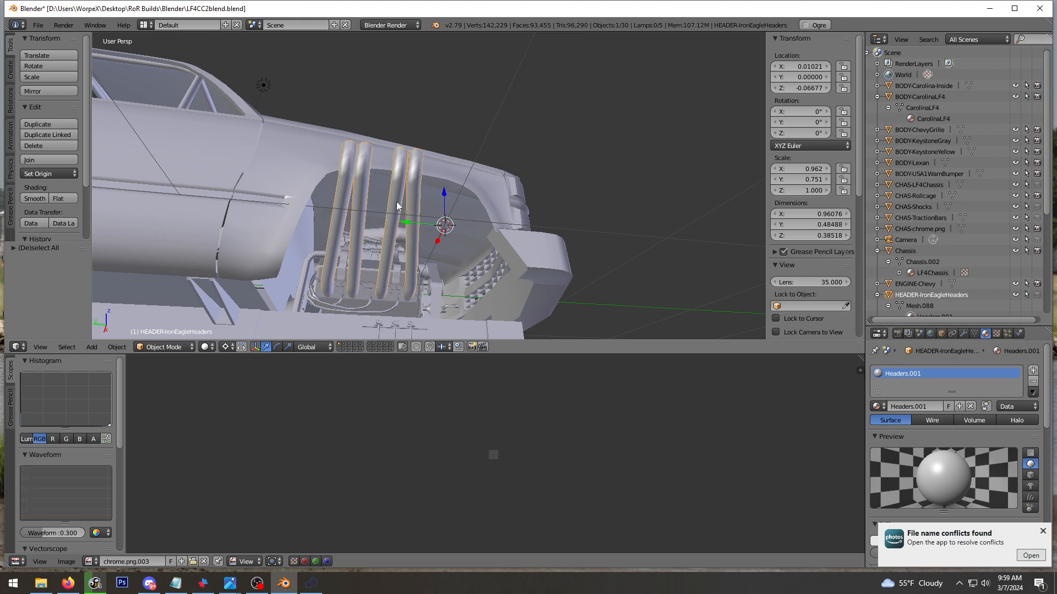
{"action": "key", "text": "Tab"}
{"action": "middle_click_drag", "start_coordinate": [312, 271], "coordinate": [397, 208]}
{"action": "key", "text": "a"}
{"action": "key", "text": "Tab"}
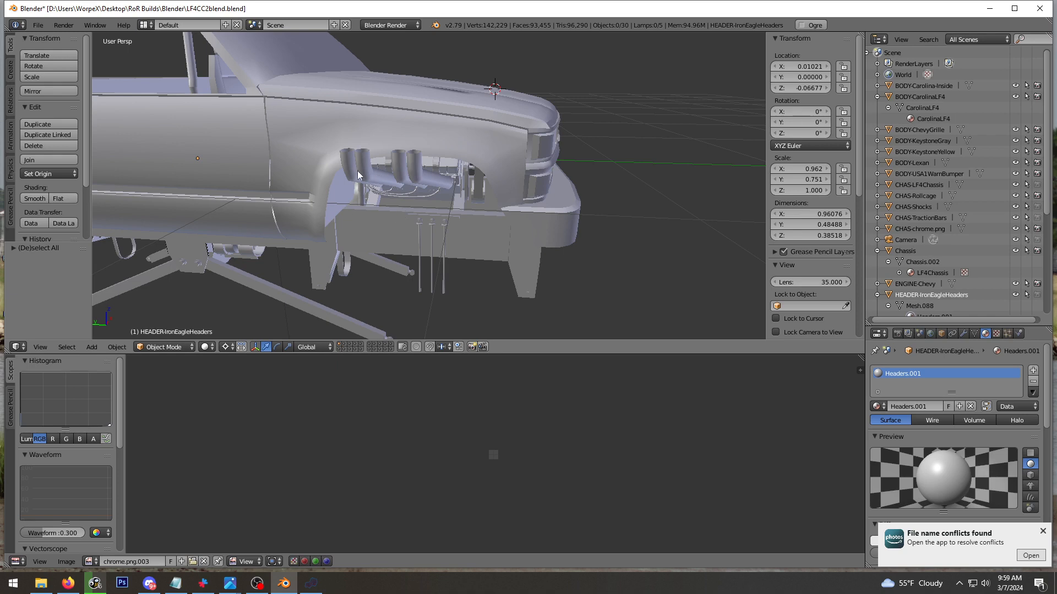
Duplicate the entire HEADER-IronEagleHeaders mesh in Edit Mode, leaving the copy in its original position
{"action": "middle_click_drag", "start_coordinate": [358, 171], "coordinate": [846, 256]}
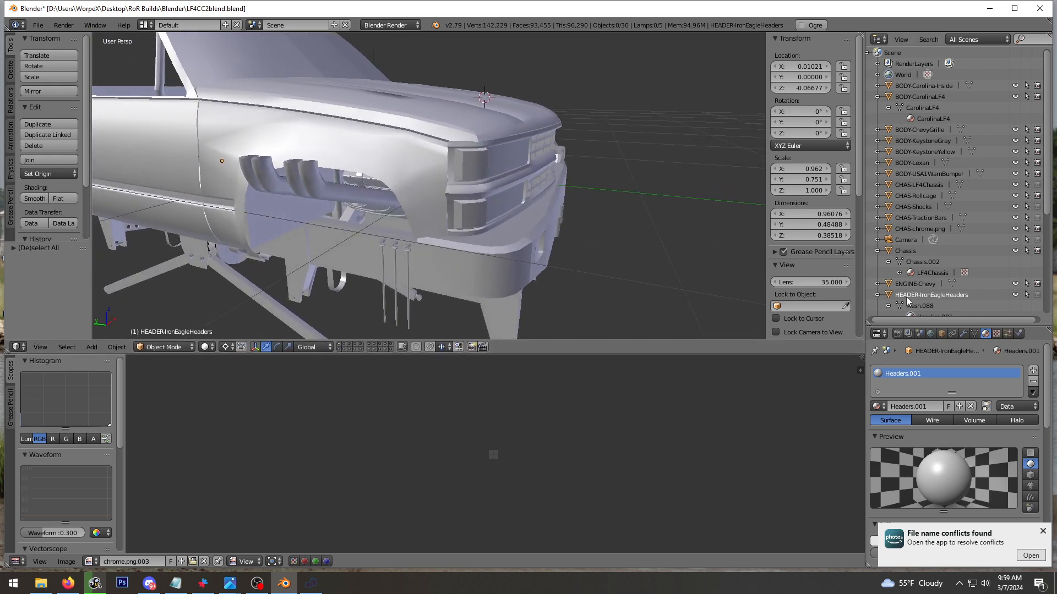
{"action": "key", "text": "Tab"}
{"action": "middle_click_drag", "start_coordinate": [512, 208], "coordinate": [467, 218]}
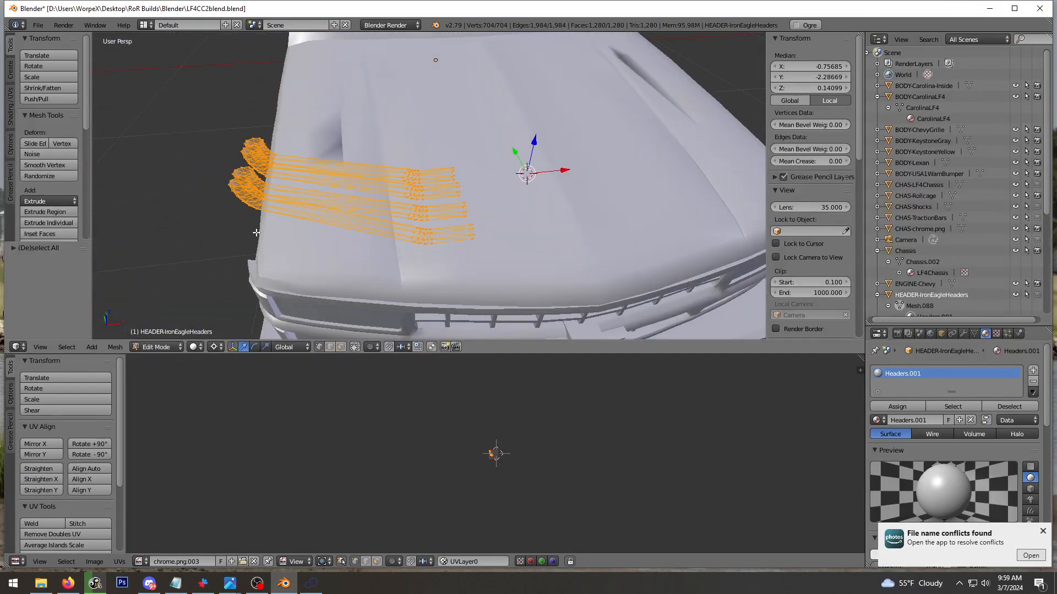
{"action": "middle_click_drag", "start_coordinate": [275, 212], "coordinate": [298, 226]}
{"action": "scroll", "coordinate": [55, 101], "scroll_direction": "down", "scroll_amount": 4}
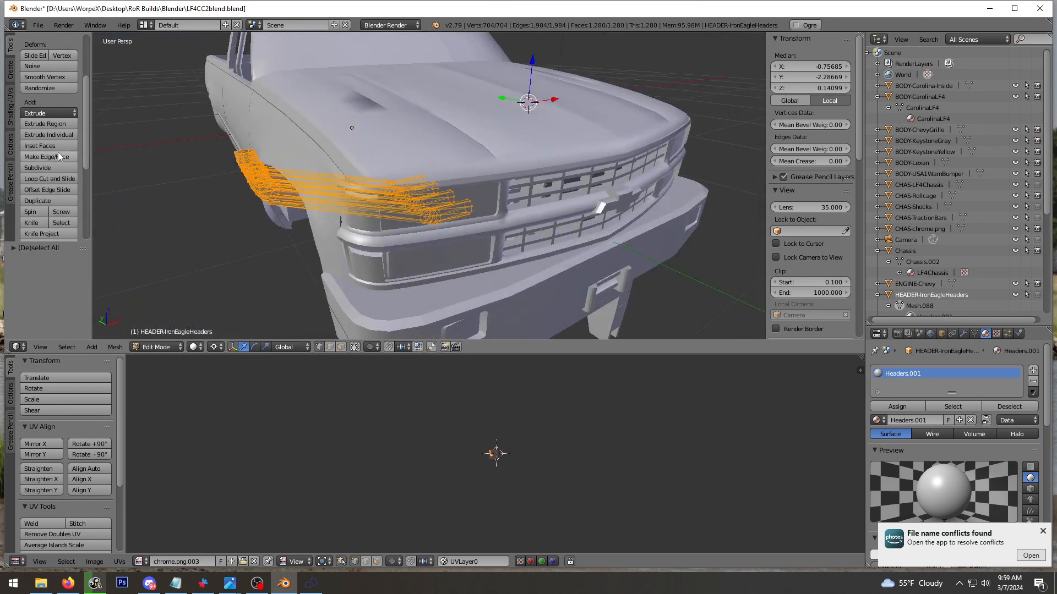
{"action": "left_click", "coordinate": [46, 200]}
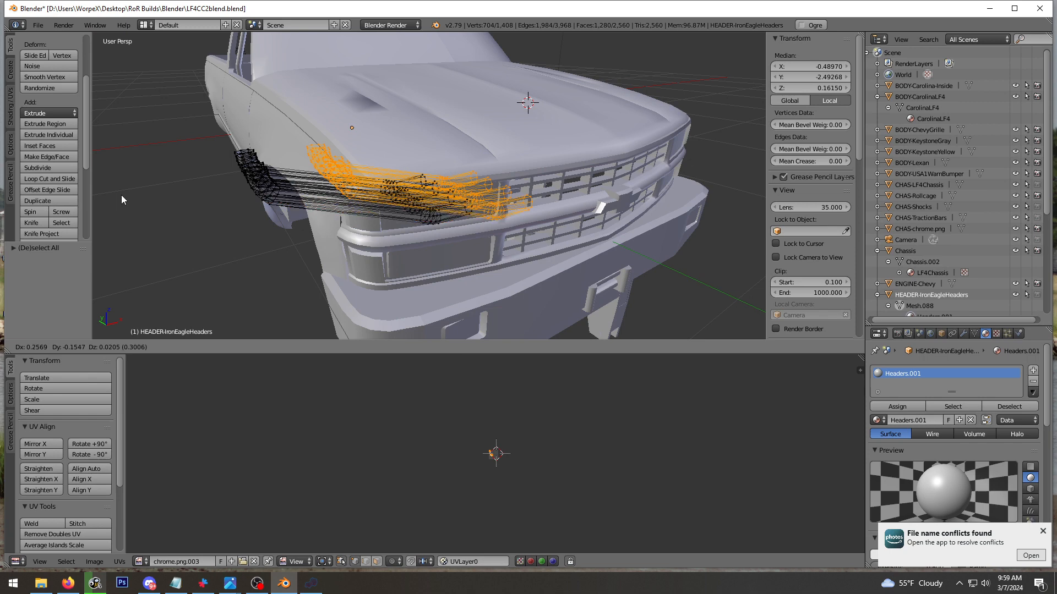
{"action": "right_click", "coordinate": [169, 192]}
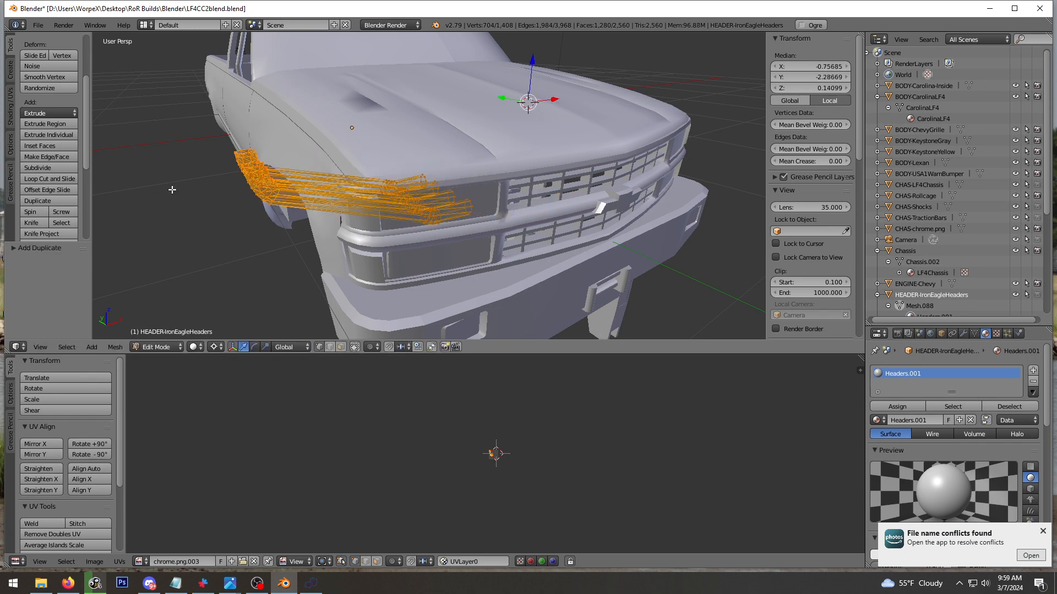
Move the duplicated headers about 1.5 units along X toward the opposite side of the truck
{"action": "middle_click_drag", "start_coordinate": [410, 161], "coordinate": [378, 166]}
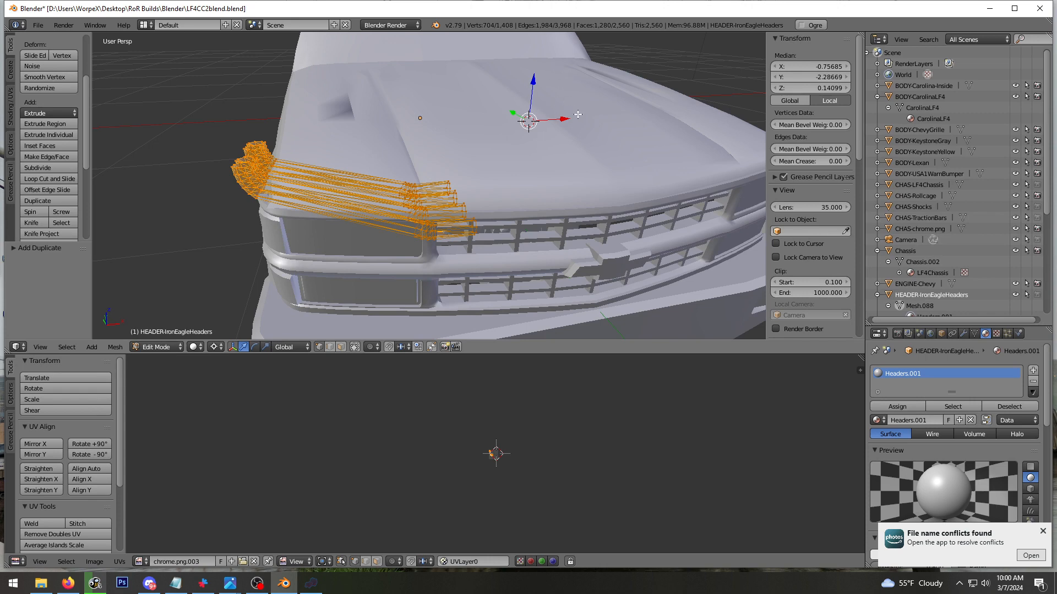
{"action": "key", "text": "g"}
{"action": "key", "text": "x"}
{"action": "left_click", "coordinate": [219, 113]}
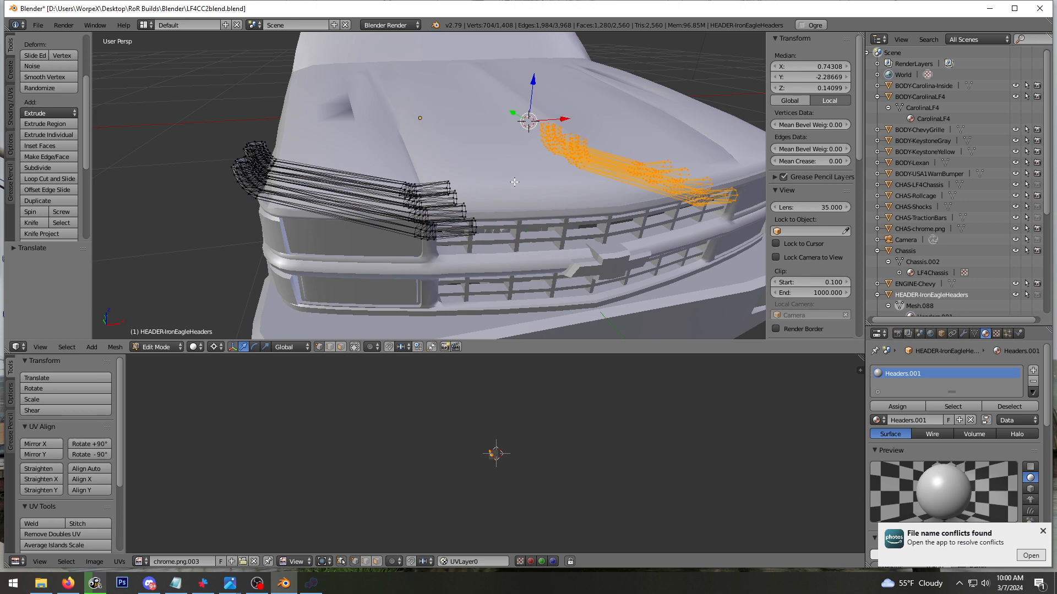
Mirror the duplicated headers along the global X axis
{"action": "middle_click_drag", "start_coordinate": [514, 182], "coordinate": [602, 169]}
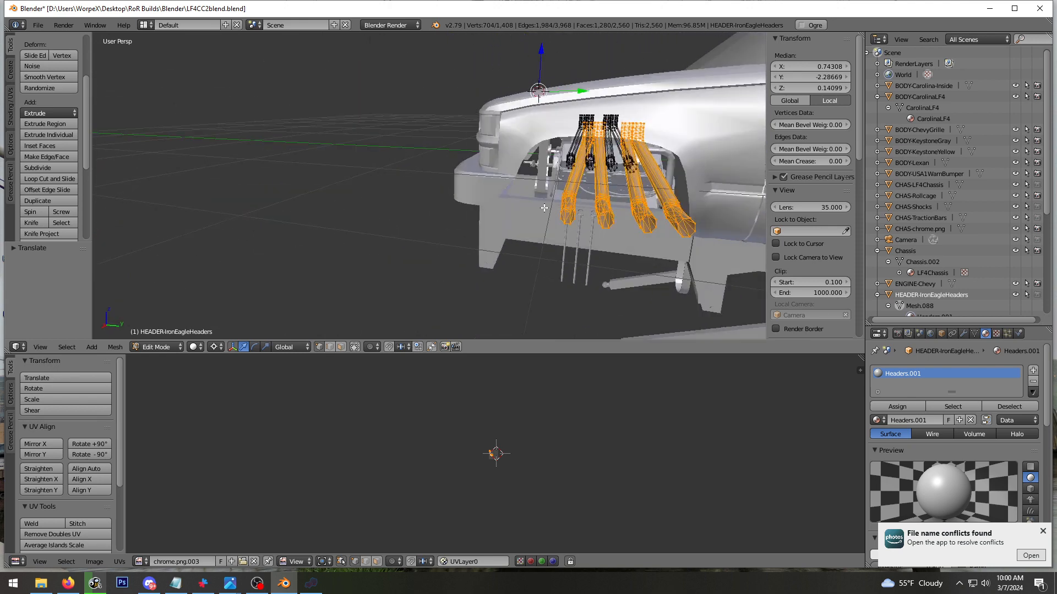
{"action": "middle_click_drag", "start_coordinate": [543, 208], "coordinate": [584, 212]}
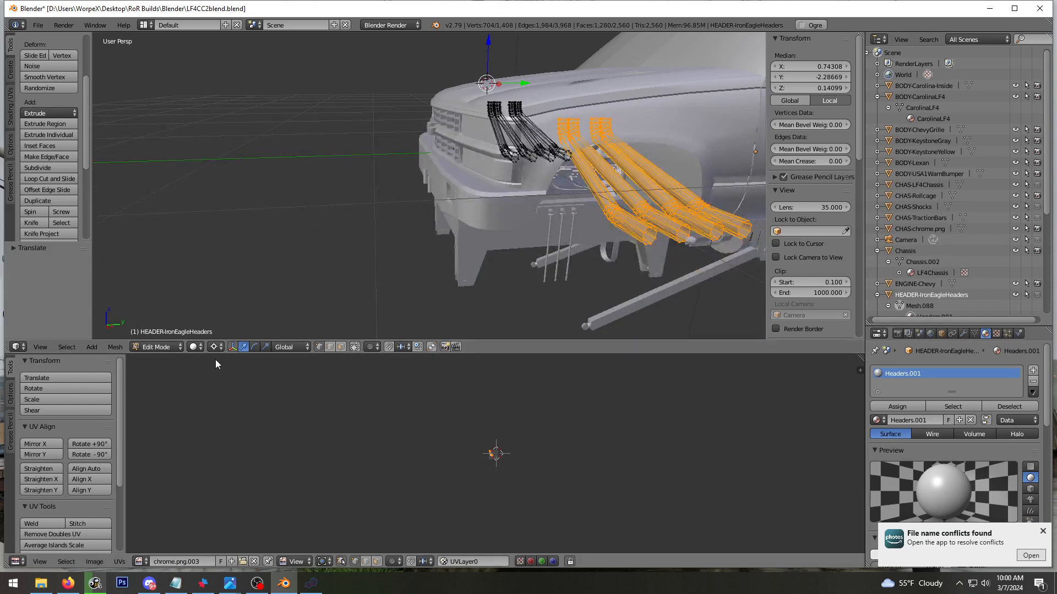
{"action": "left_click", "coordinate": [115, 347]}
{"action": "mouse_move", "coordinate": [149, 283]}
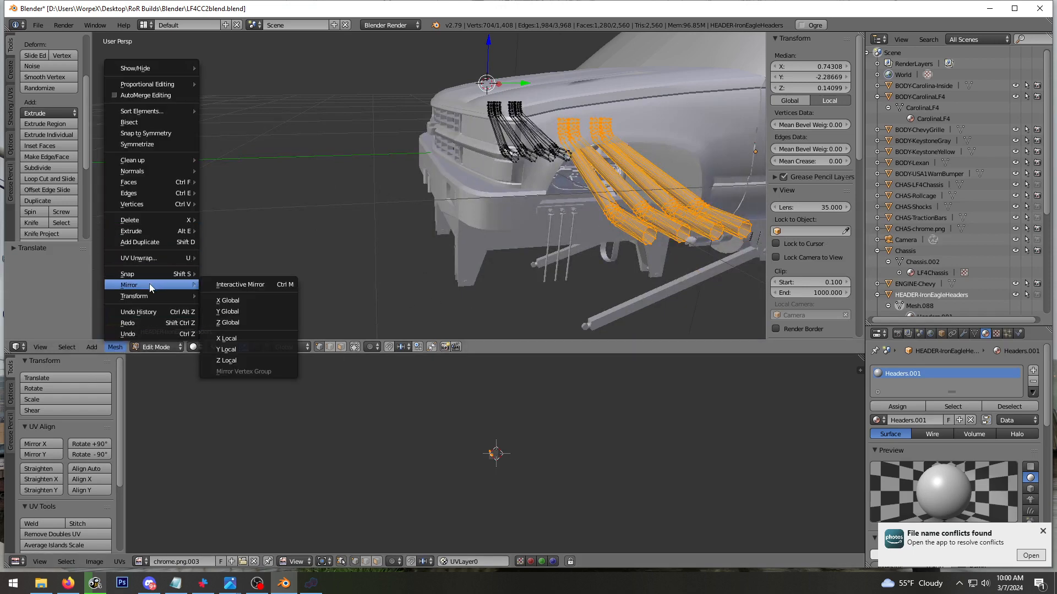
{"action": "left_click", "coordinate": [242, 298]}
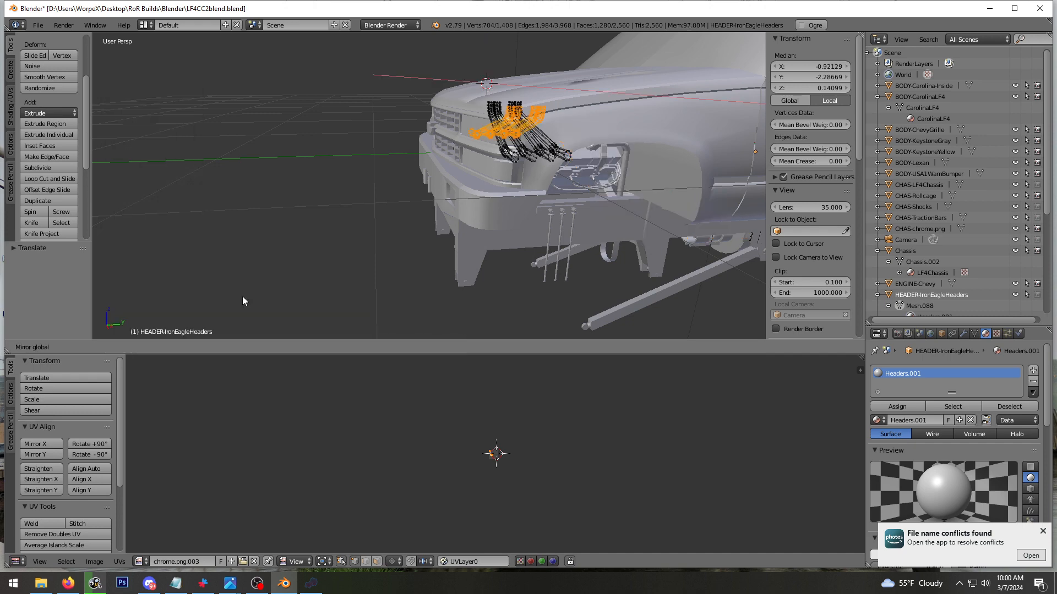
{"action": "left_click", "coordinate": [529, 153]}
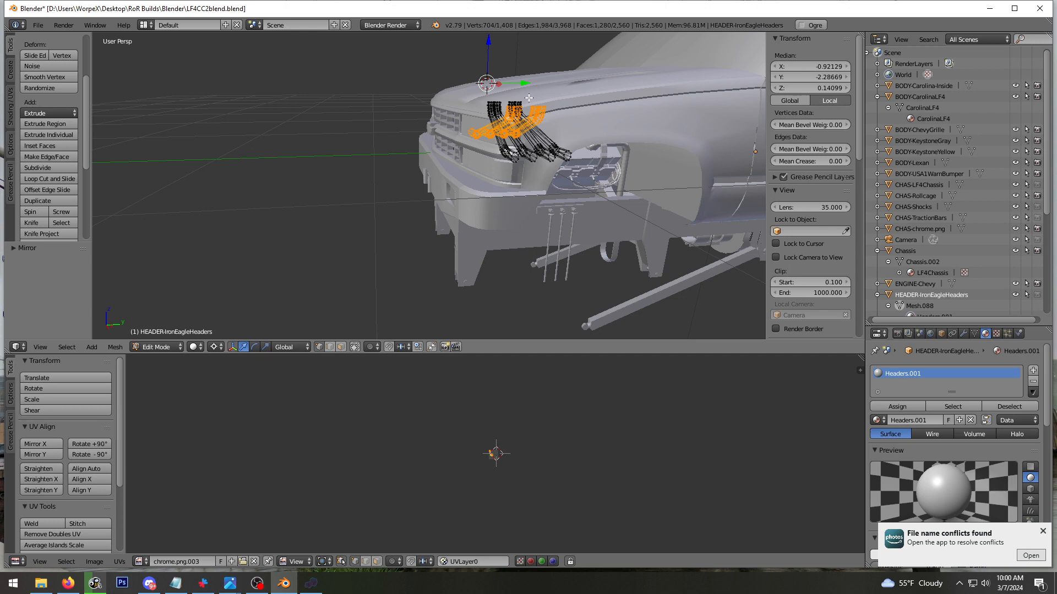
Move the mirrored headers about 1.72 units along X to the opposite side of the engine bay
{"action": "left_click_drag", "start_coordinate": [524, 85], "coordinate": [564, 90]}
{"action": "key", "text": "ctrl+z"}
{"action": "middle_click_drag", "start_coordinate": [564, 121], "coordinate": [632, 146]}
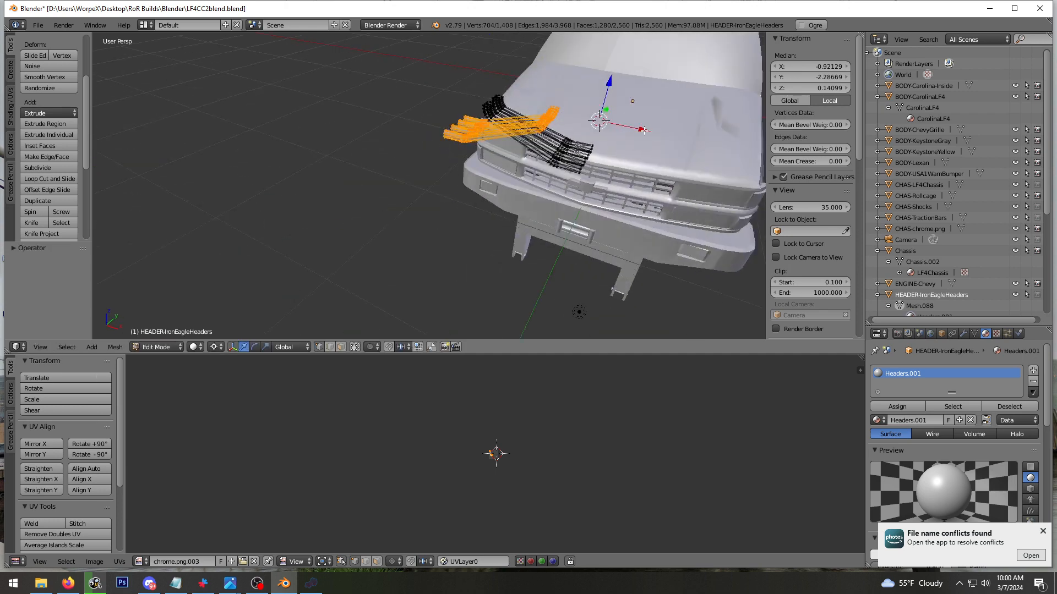
{"action": "left_click_drag", "start_coordinate": [644, 131], "coordinate": [340, 177]}
Nudge the mirrored headers inward along X to a median of about 0.733 so they meet the engine
{"action": "key", "text": "shift+f"}
{"action": "key", "text": "w"}
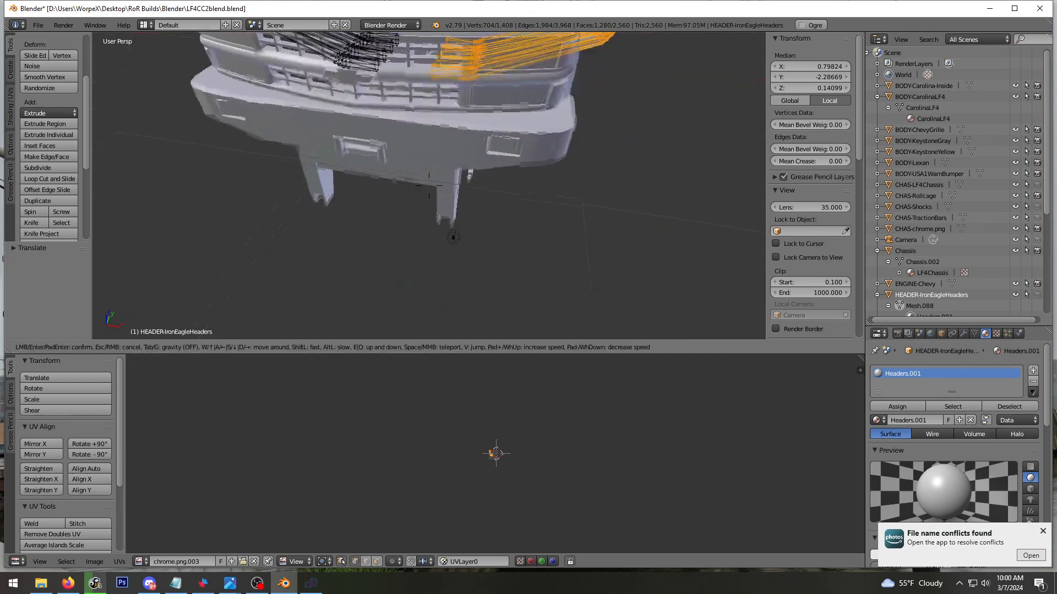
{"action": "key", "text": "w"}
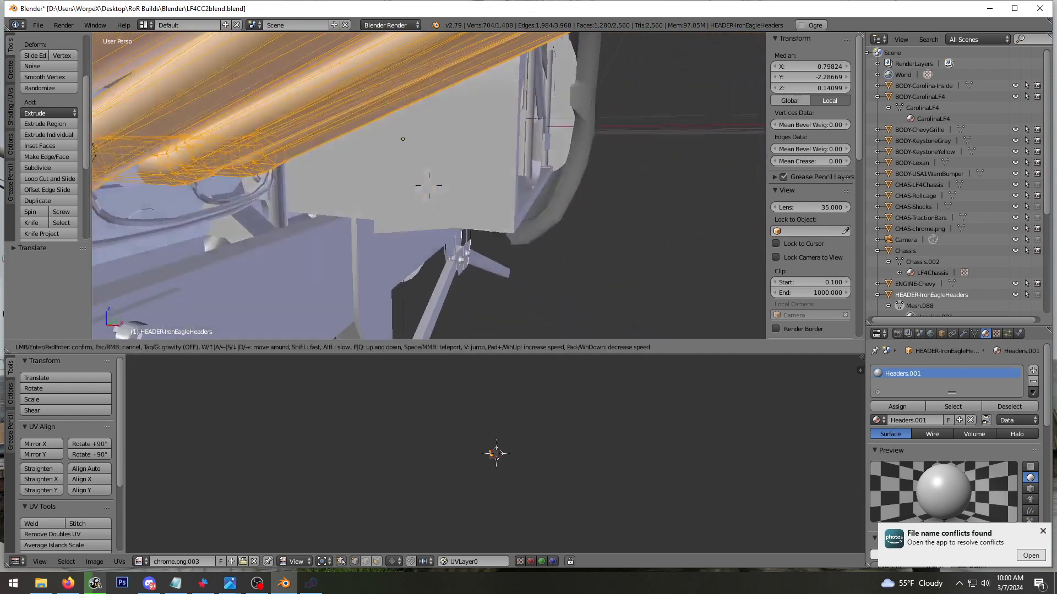
{"action": "key", "text": "s"}
{"action": "key", "text": "w"}
{"action": "left_click", "coordinate": [428, 186]}
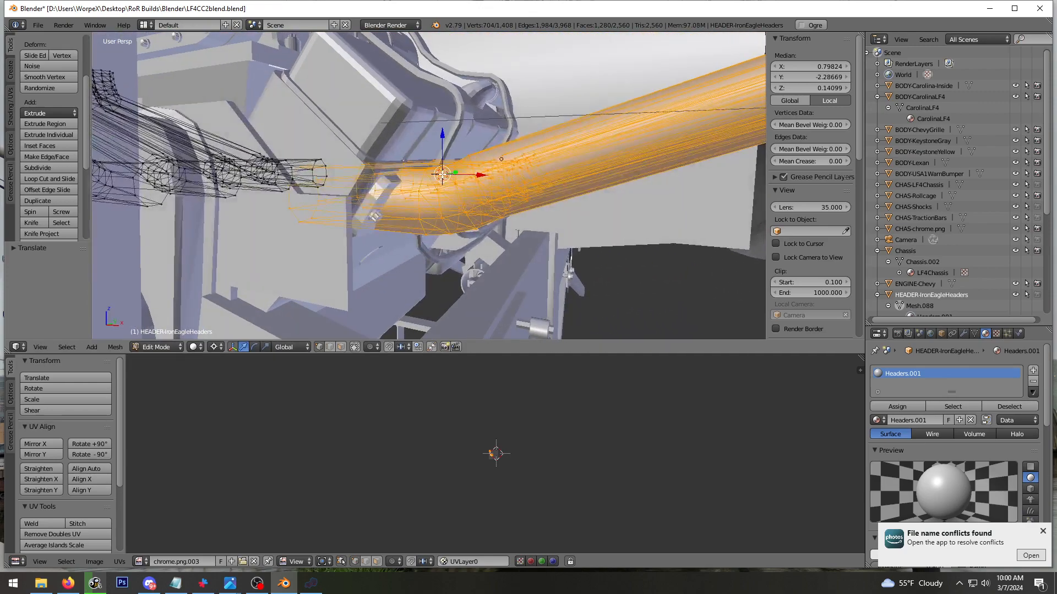
{"action": "middle_click_drag", "start_coordinate": [467, 169], "coordinate": [446, 190]}
{"action": "key", "text": "shift+f"}
{"action": "key", "text": "s"}
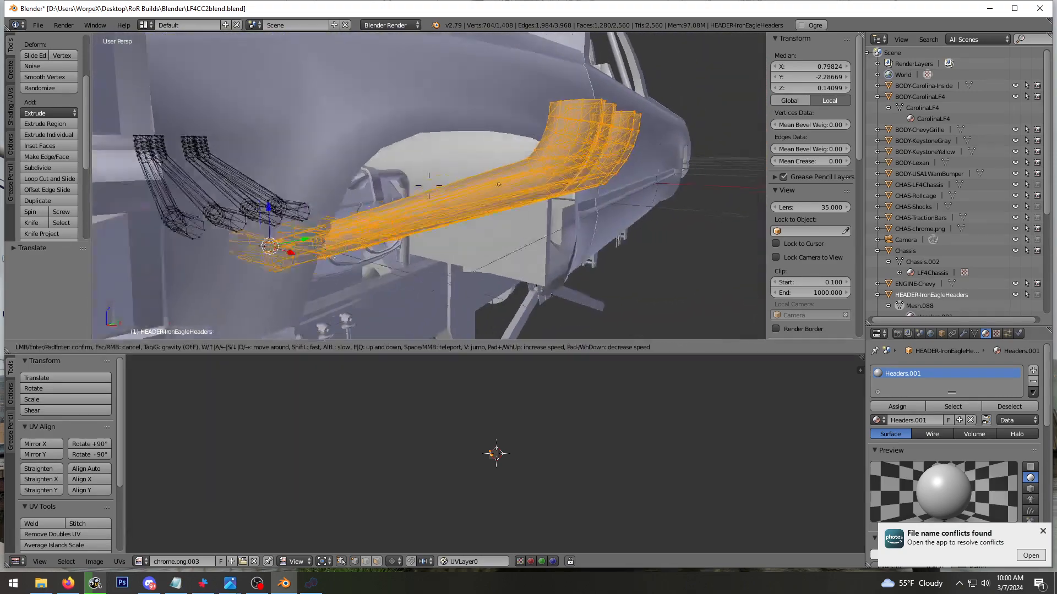
{"action": "key", "text": "w"}
{"action": "left_click", "coordinate": [429, 186]}
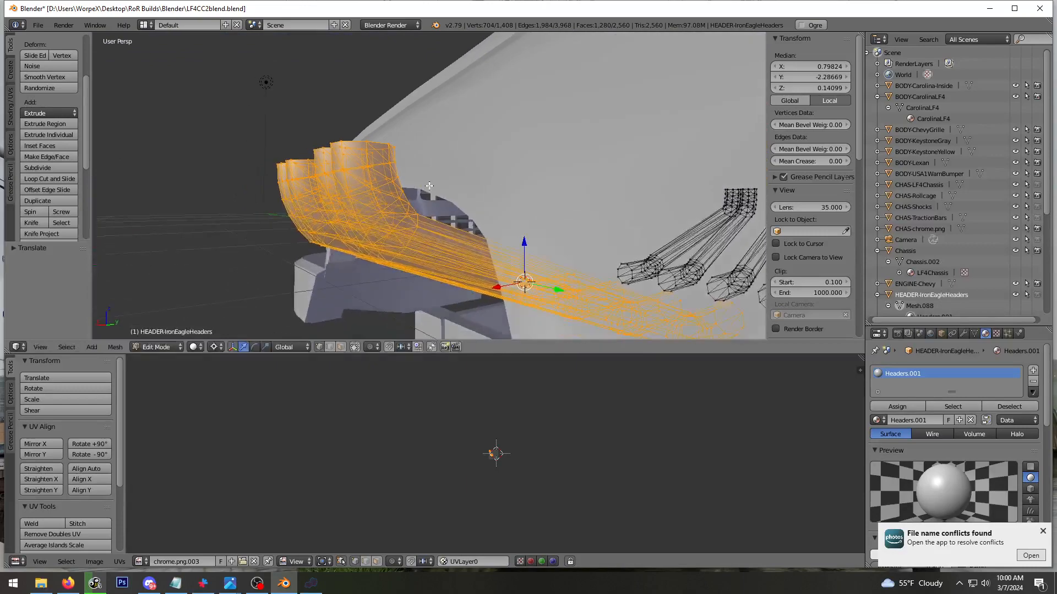
{"action": "left_click_drag", "start_coordinate": [496, 287], "coordinate": [510, 286]}
Check the fit of the mirrored headers at the engine, flip their normals and return to Object Mode
{"action": "middle_click_drag", "start_coordinate": [548, 229], "coordinate": [590, 217]}
{"action": "key", "text": "shift+f"}
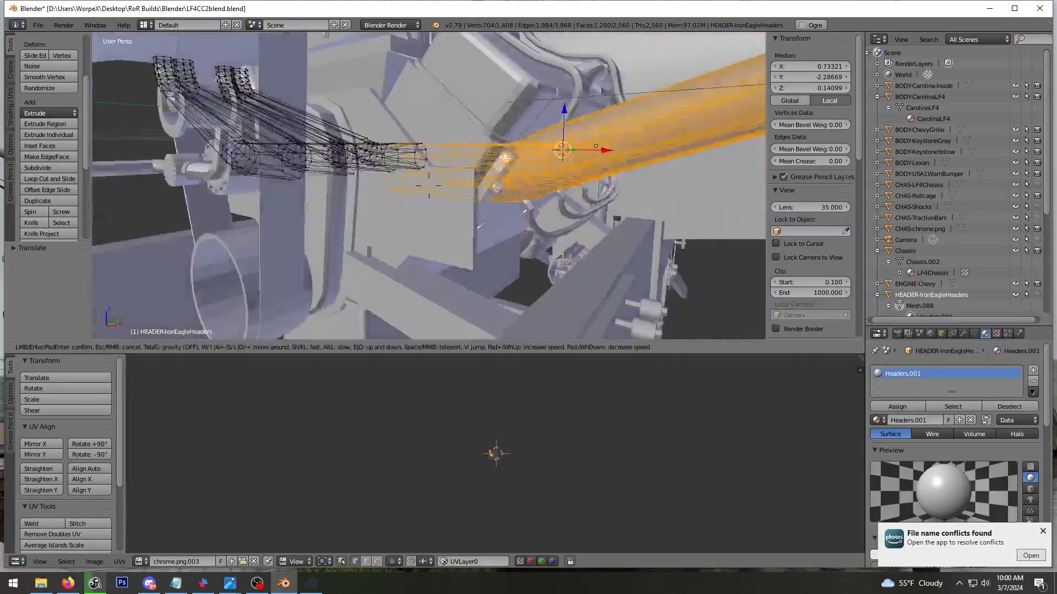
{"action": "key", "text": "a"}
{"action": "key", "text": "w"}
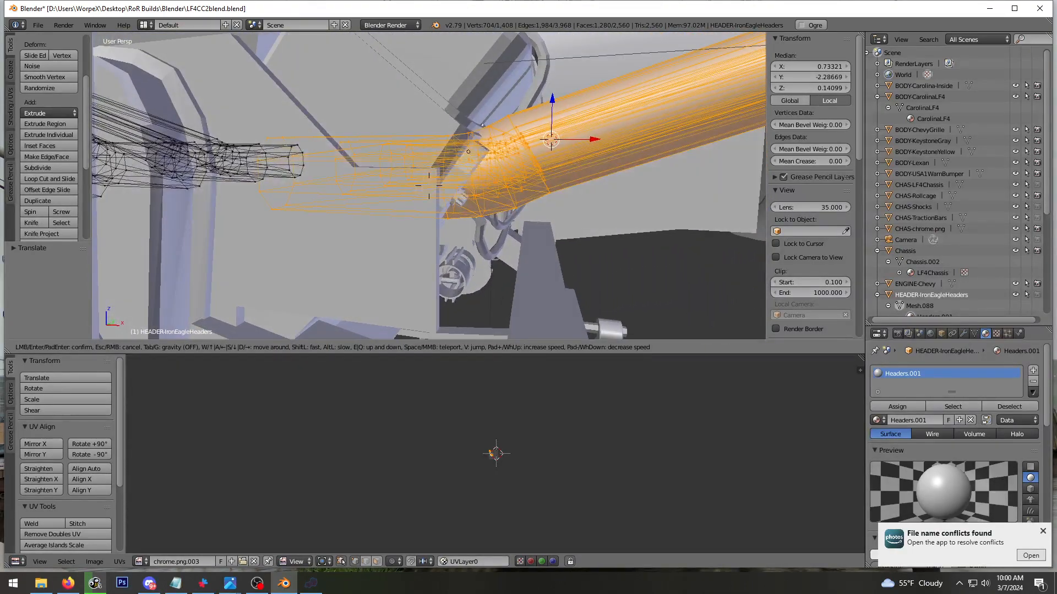
{"action": "key", "text": "s"}
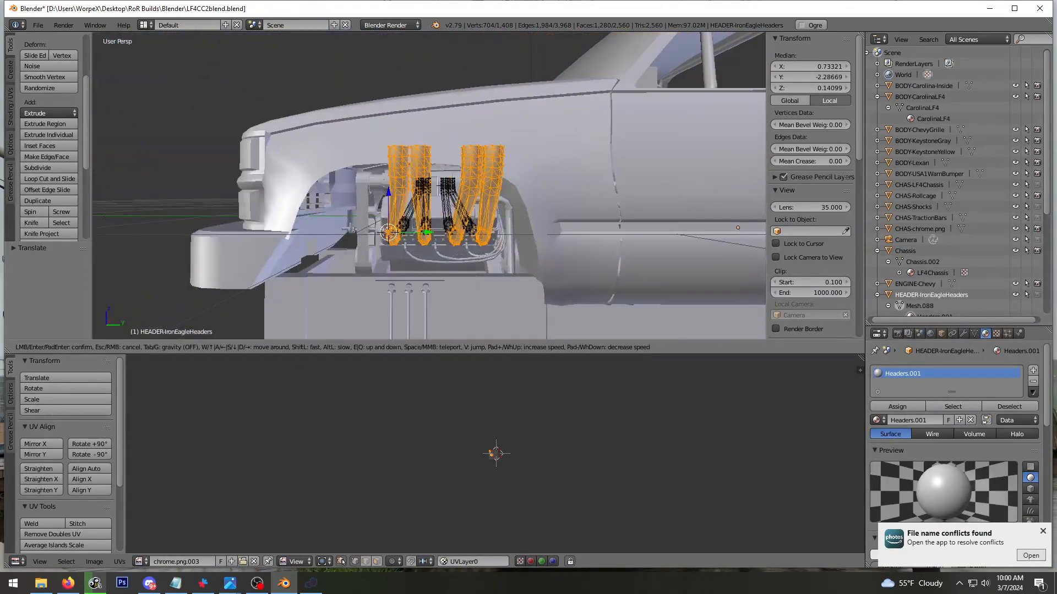
{"action": "left_click", "coordinate": [429, 186]}
{"action": "middle_click_drag", "start_coordinate": [379, 124], "coordinate": [415, 165]}
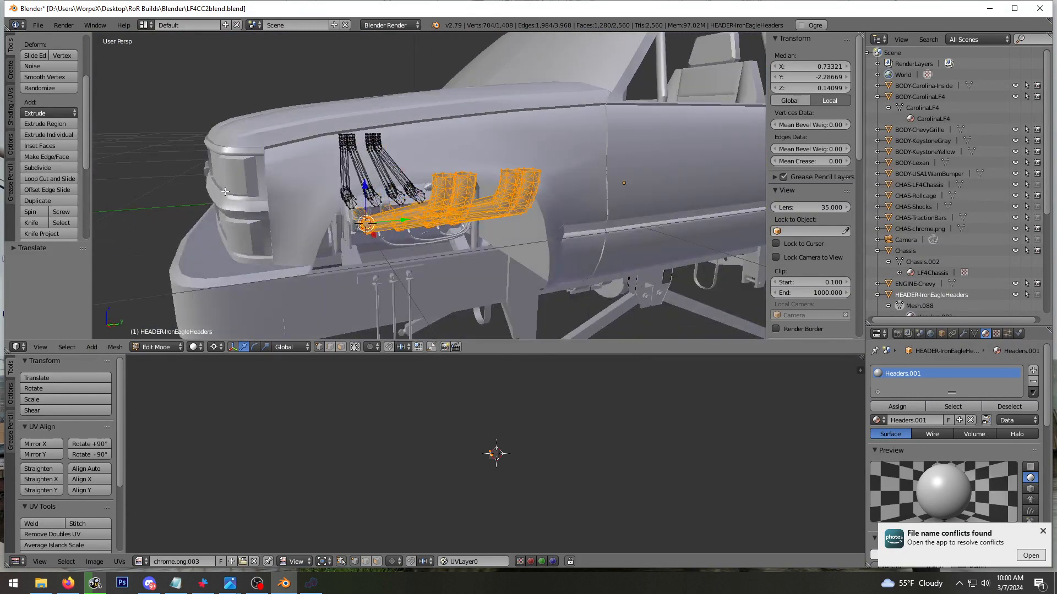
{"action": "left_click", "coordinate": [10, 106]}
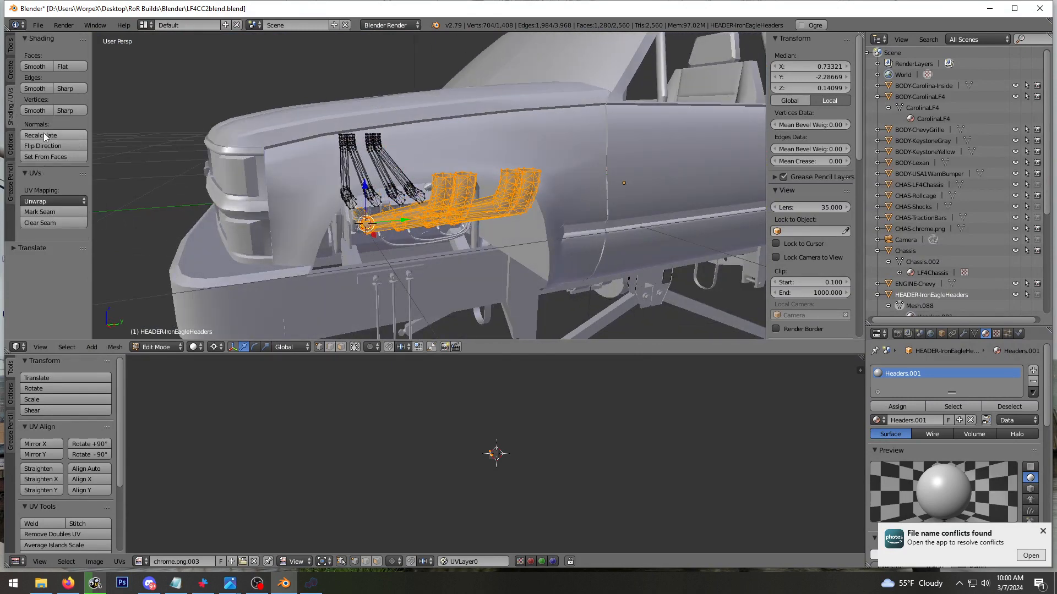
{"action": "left_click", "coordinate": [44, 147]}
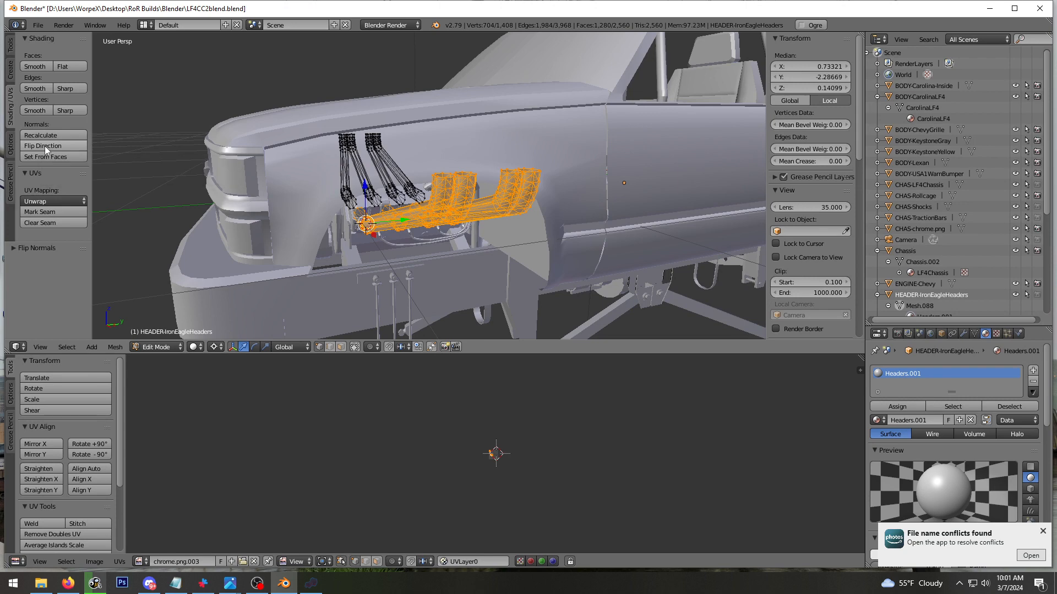
{"action": "left_click", "coordinate": [907, 308]}
Rename the header object's material to Headers
{"action": "middle_click_drag", "start_coordinate": [492, 192], "coordinate": [536, 192]}
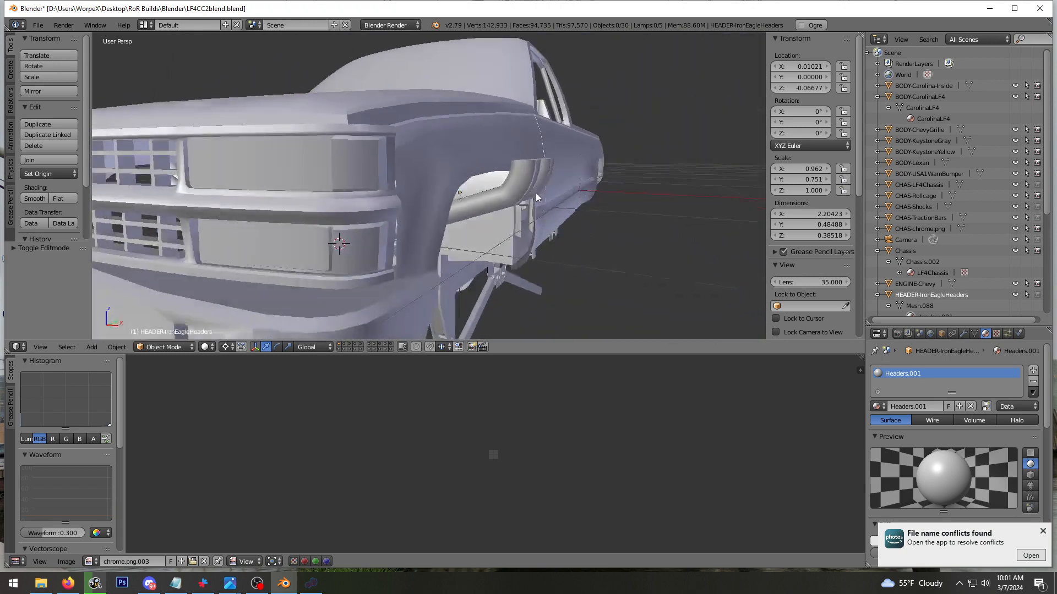
{"action": "key", "text": "shift+f"}
{"action": "key", "text": "s"}
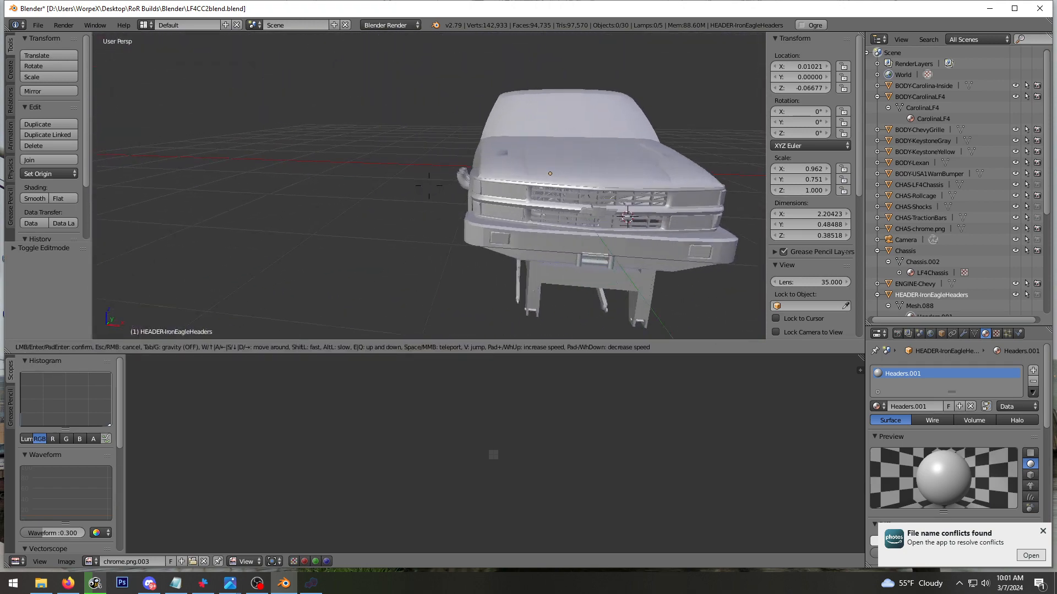
{"action": "key", "text": "a"}
{"action": "left_click", "coordinate": [429, 186]}
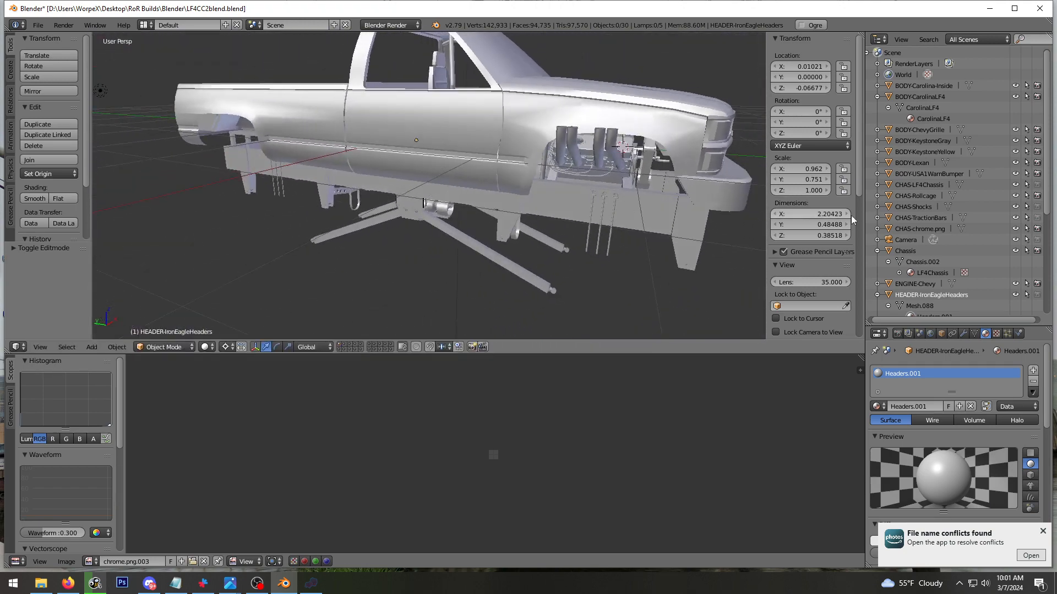
{"action": "scroll", "coordinate": [851, 215], "scroll_direction": "down", "scroll_amount": 1}
{"action": "scroll", "coordinate": [956, 259], "scroll_direction": "down", "scroll_amount": 2}
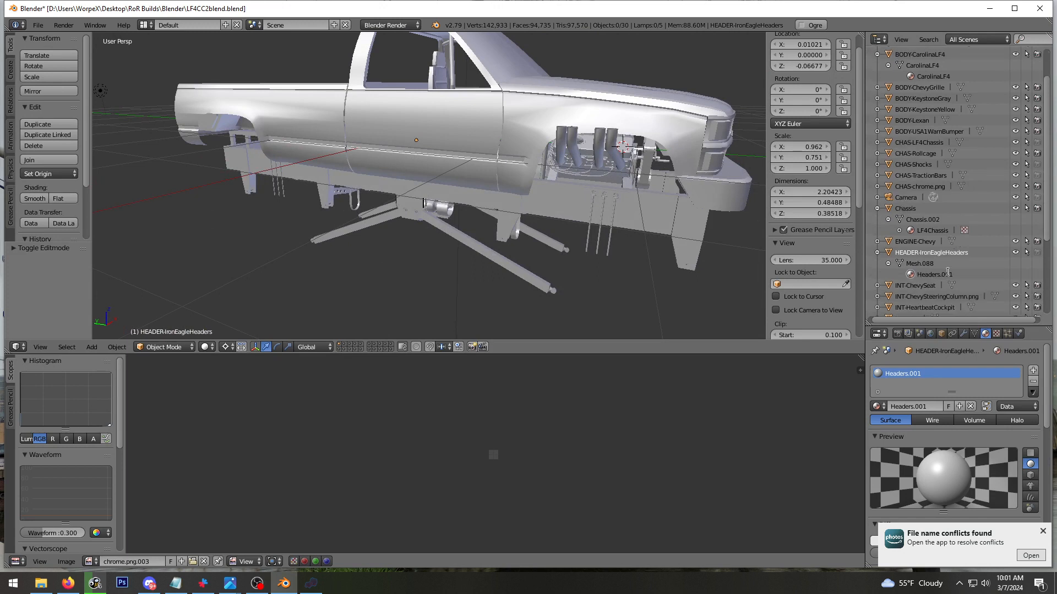
{"action": "double_click", "coordinate": [949, 272]}
{"action": "key", "text": "Return"}
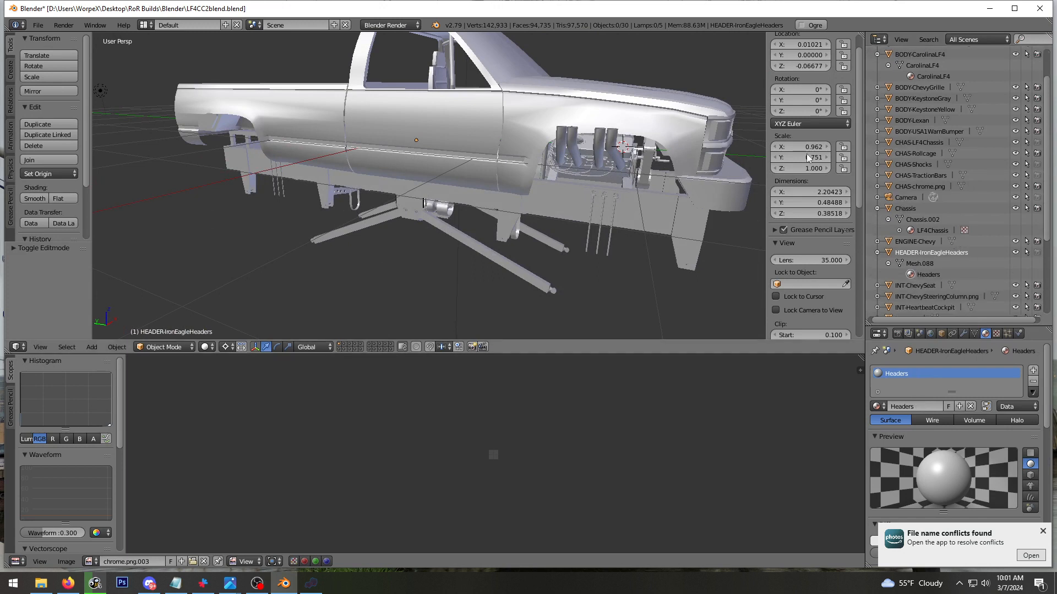
Deselect all objects and save the blend file over the existing one
{"action": "left_click", "coordinate": [546, 173]}
{"action": "key", "text": "a"}
{"action": "key", "text": "a"}
{"action": "middle_click_drag", "start_coordinate": [461, 146], "coordinate": [470, 153]}
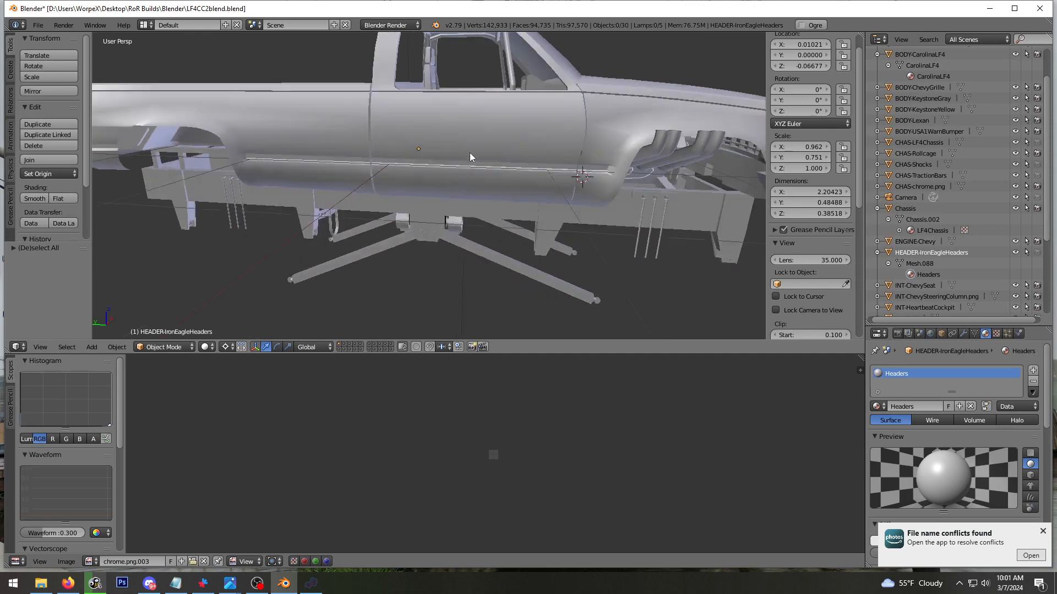
{"action": "key", "text": "ctrl+s"}
{"action": "left_click", "coordinate": [471, 153]}
Select all objects, make BODY-CarolinaLF4 the active object and save the blend file again
{"action": "middle_click_drag", "start_coordinate": [454, 190], "coordinate": [468, 188]}
{"action": "scroll", "coordinate": [468, 188], "scroll_direction": "down", "scroll_amount": 6}
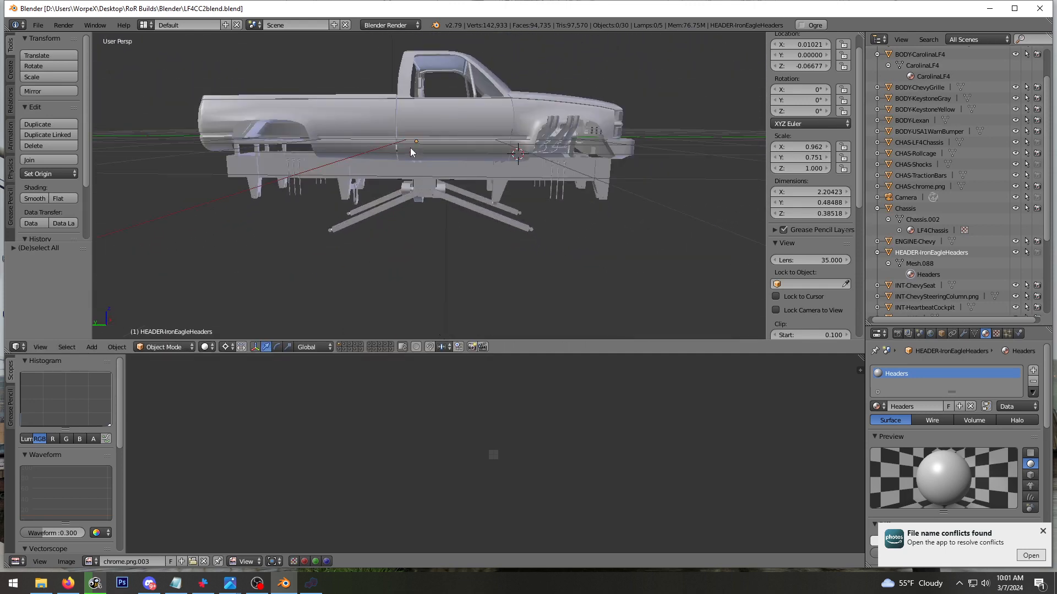
{"action": "middle_click_drag", "start_coordinate": [493, 139], "coordinate": [452, 134]}
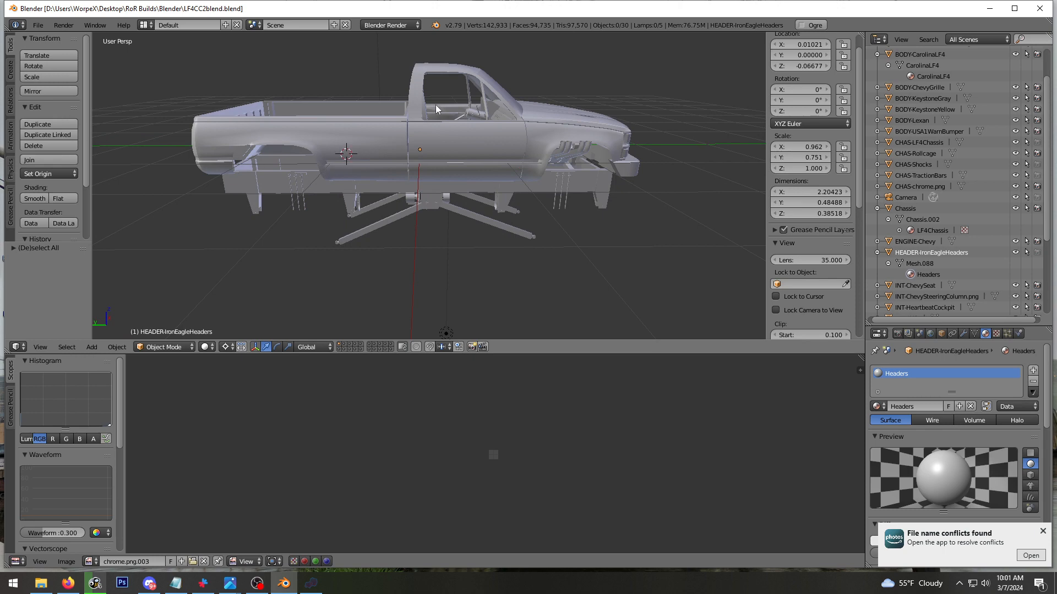
{"action": "mouse_move", "coordinate": [436, 108]}
{"action": "middle_mouse_down"}
{"action": "mouse_move", "coordinate": [424, 105]}
{"action": "mouse_move", "coordinate": [483, 105]}
{"action": "mouse_move", "coordinate": [499, 122]}
{"action": "mouse_move", "coordinate": [459, 121]}
{"action": "mouse_move", "coordinate": [448, 84]}
{"action": "mouse_move", "coordinate": [453, 115]}
{"action": "middle_mouse_up"}
{"action": "key", "text": "a"}
{"action": "scroll", "coordinate": [1006, 244], "scroll_direction": "up", "scroll_amount": 2}
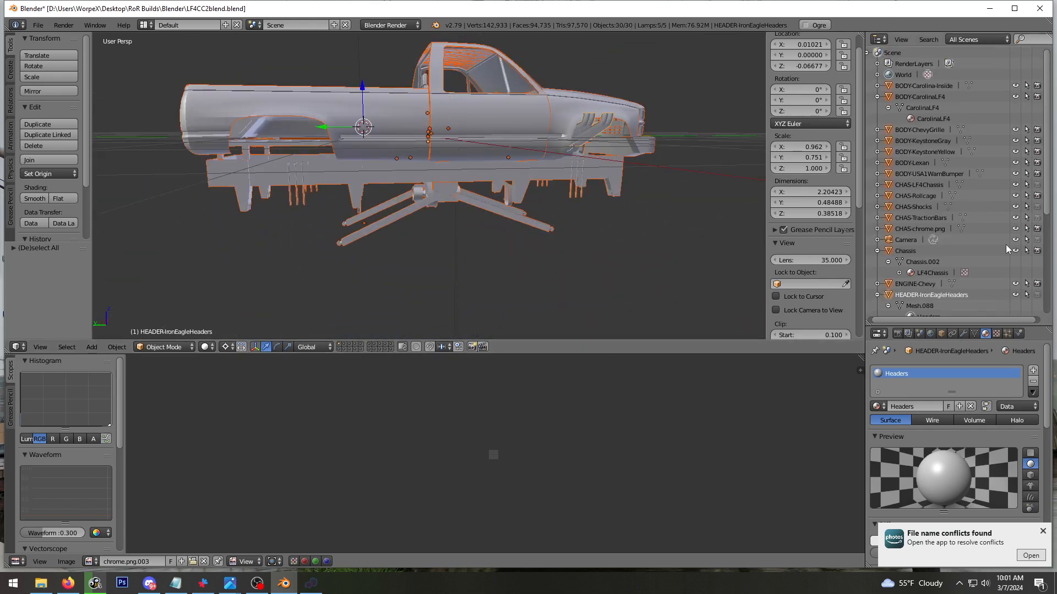
{"action": "left_click", "coordinate": [919, 96]}
{"action": "key", "text": "ctrl+s"}
{"action": "left_click", "coordinate": [580, 175]}
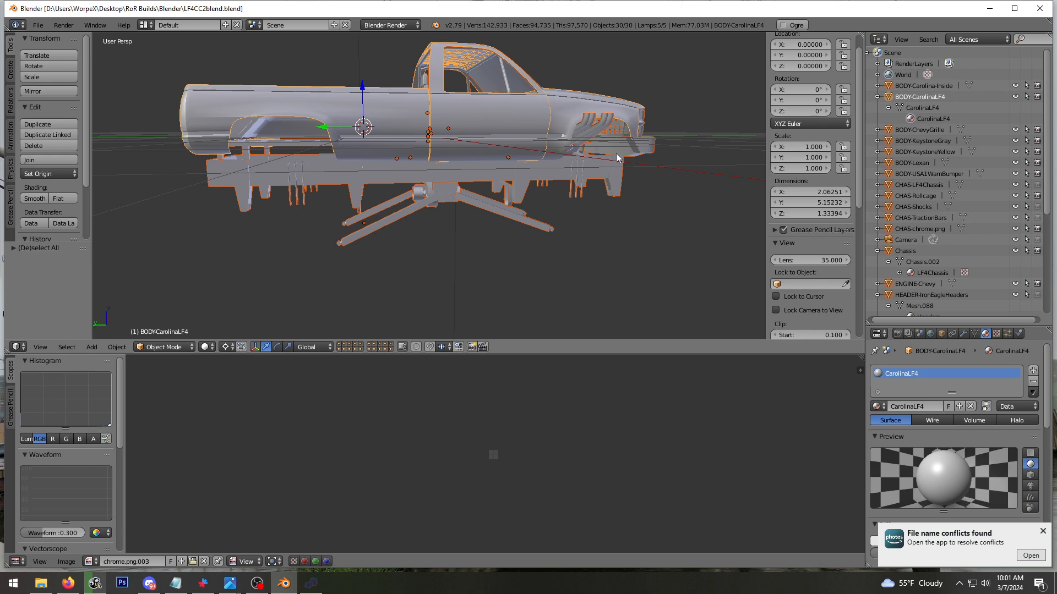
{"action": "middle_click_drag", "start_coordinate": [627, 131], "coordinate": [640, 68]}
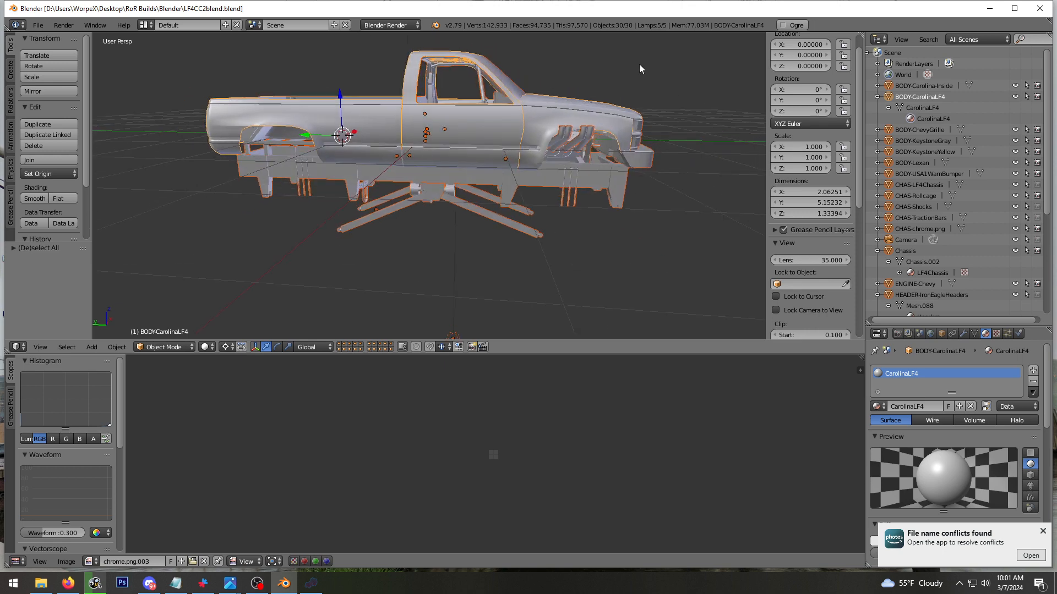
Join all selected objects into the active BODY-CarolinaLF4 mesh
{"action": "middle_click_drag", "start_coordinate": [544, 113], "coordinate": [468, 135]}
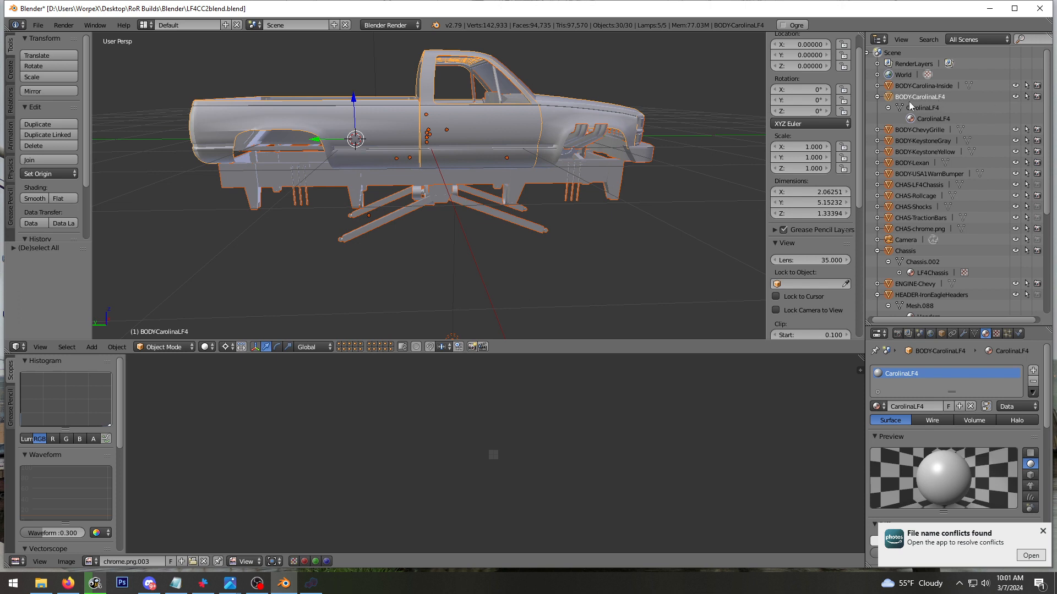
{"action": "scroll", "coordinate": [837, 121], "scroll_direction": "up", "scroll_amount": 2}
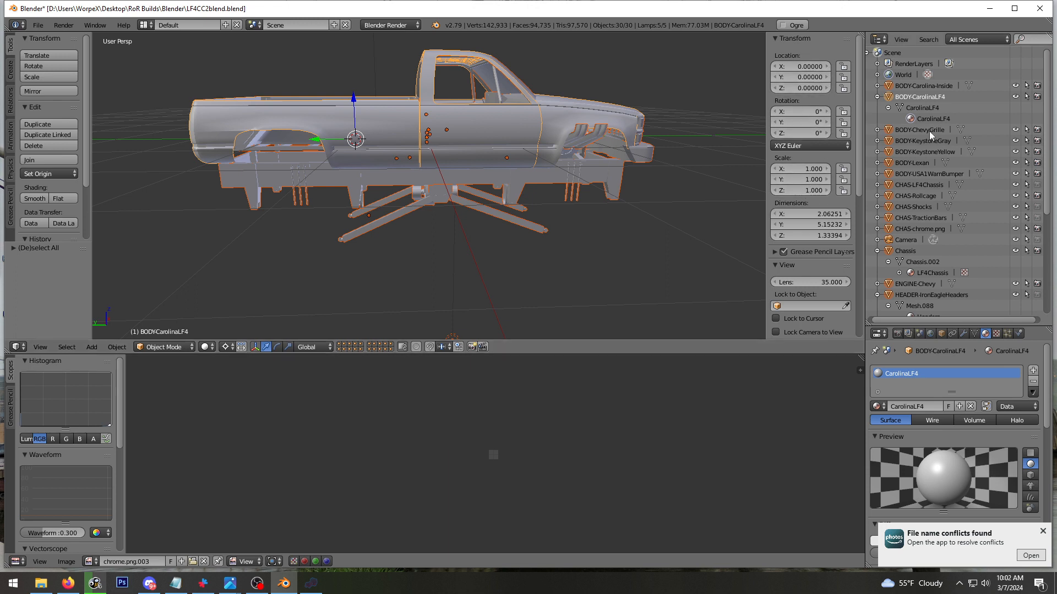
{"action": "left_click", "coordinate": [48, 160]}
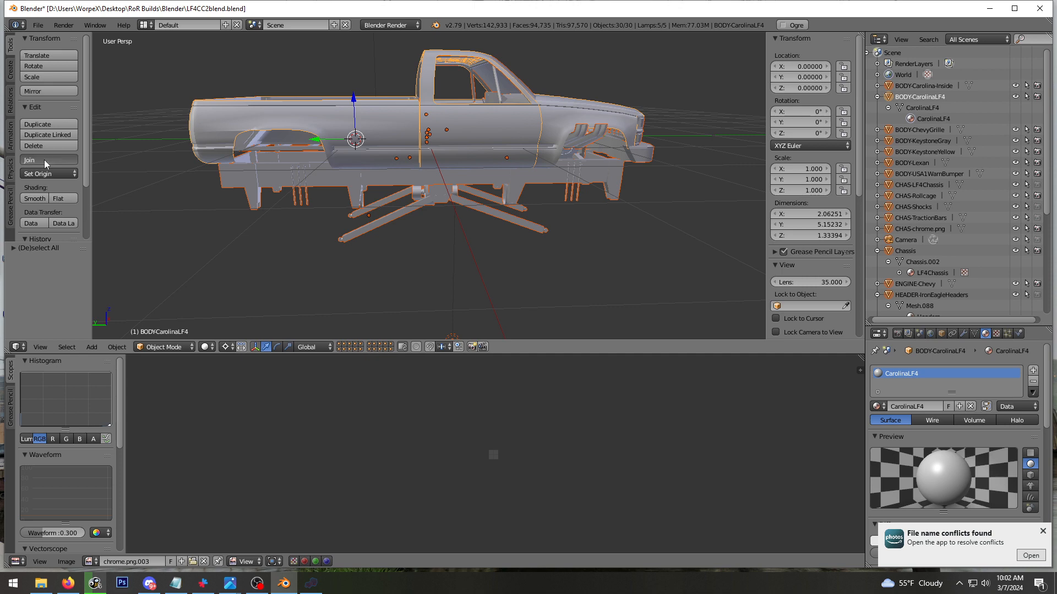
Export the joined BODY-CarolinaLF4 as an Ogre mesh to the CarolinaCrusher folder inside Rigs of Rods' content folder
{"action": "left_click", "coordinate": [38, 25]}
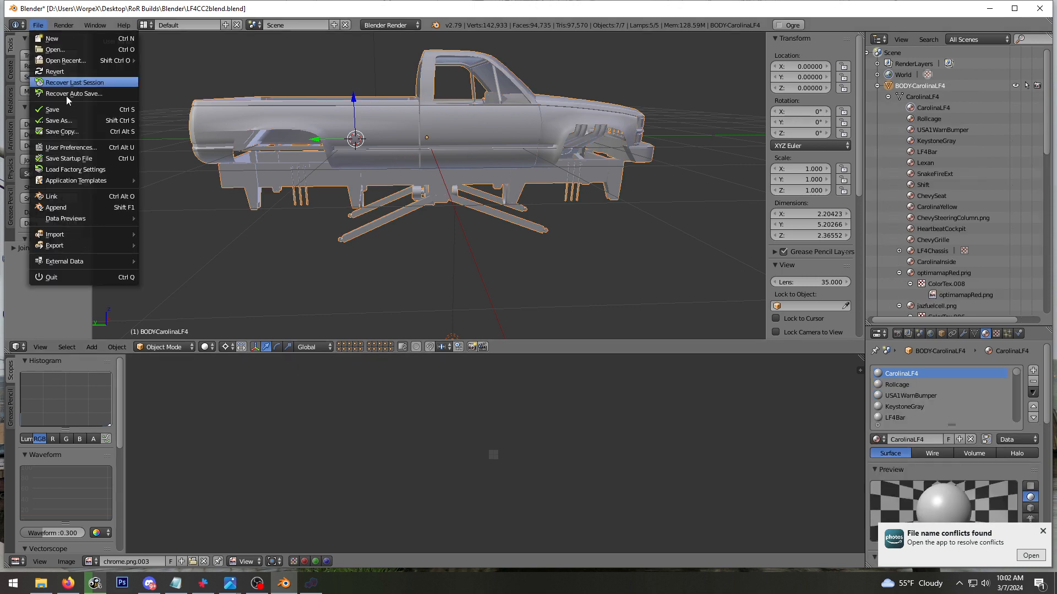
{"action": "mouse_move", "coordinate": [71, 242]}
{"action": "left_click", "coordinate": [185, 343]}
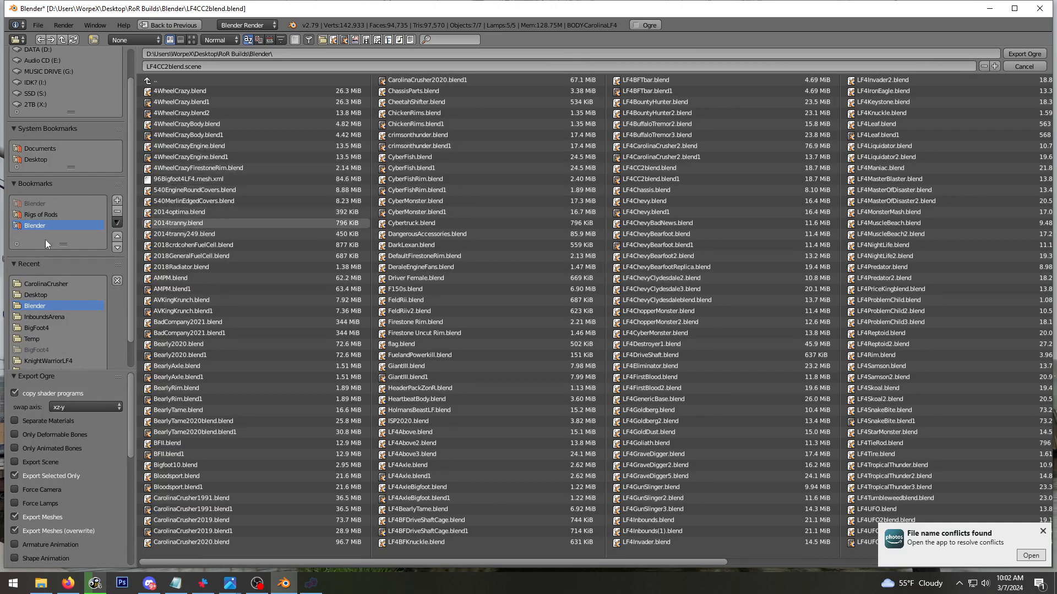
{"action": "left_click", "coordinate": [41, 215]}
{"action": "left_click", "coordinate": [172, 114]}
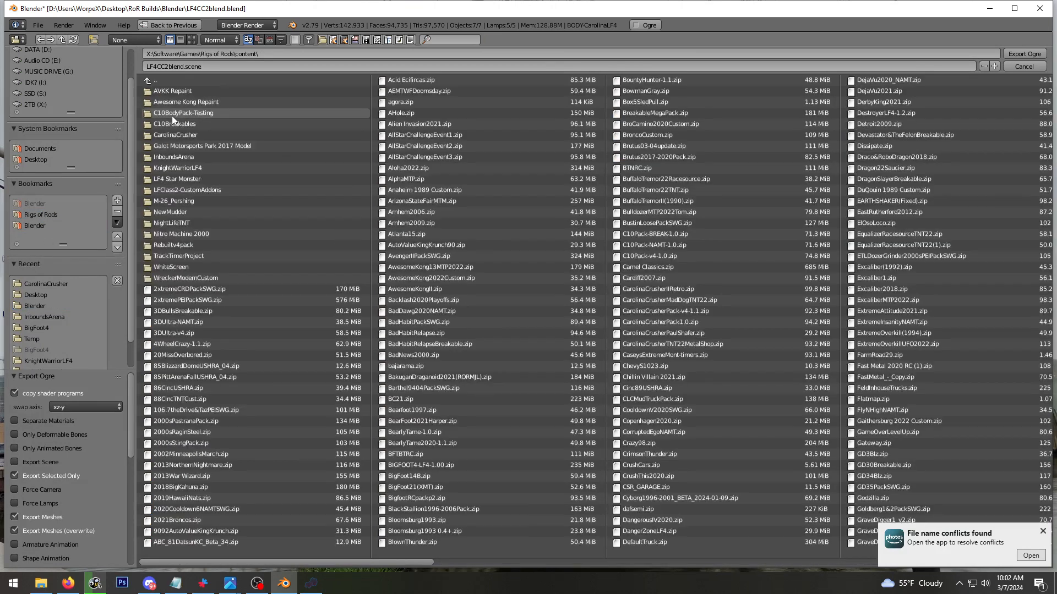
{"action": "left_click", "coordinate": [205, 135]}
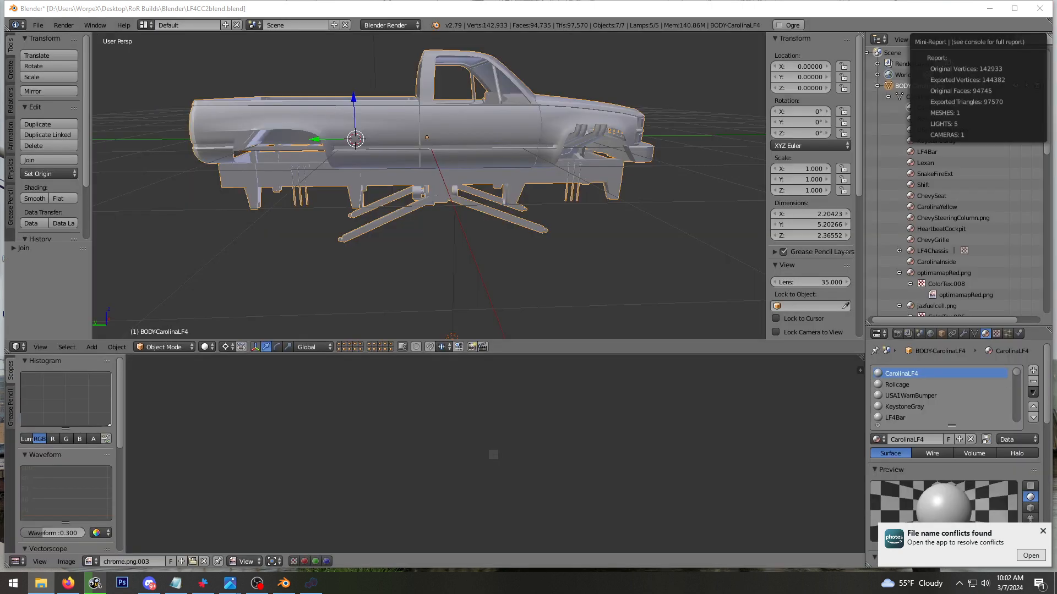
Undo the join to restore the separate objects, save the blend file and deselect everything
{"action": "left_click", "coordinate": [511, 261]}
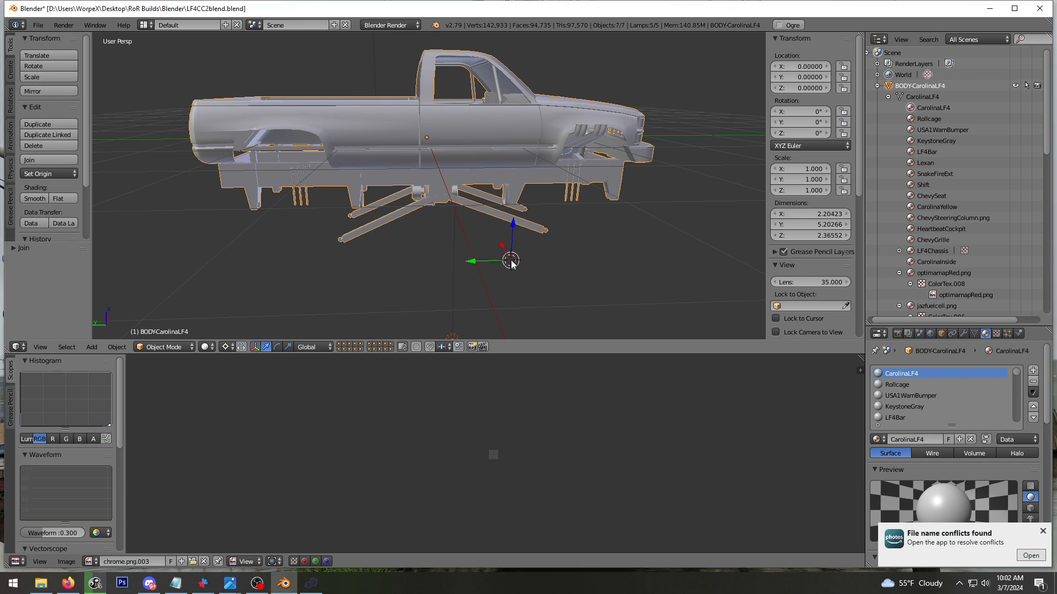
{"action": "key", "text": "ctrl+z"}
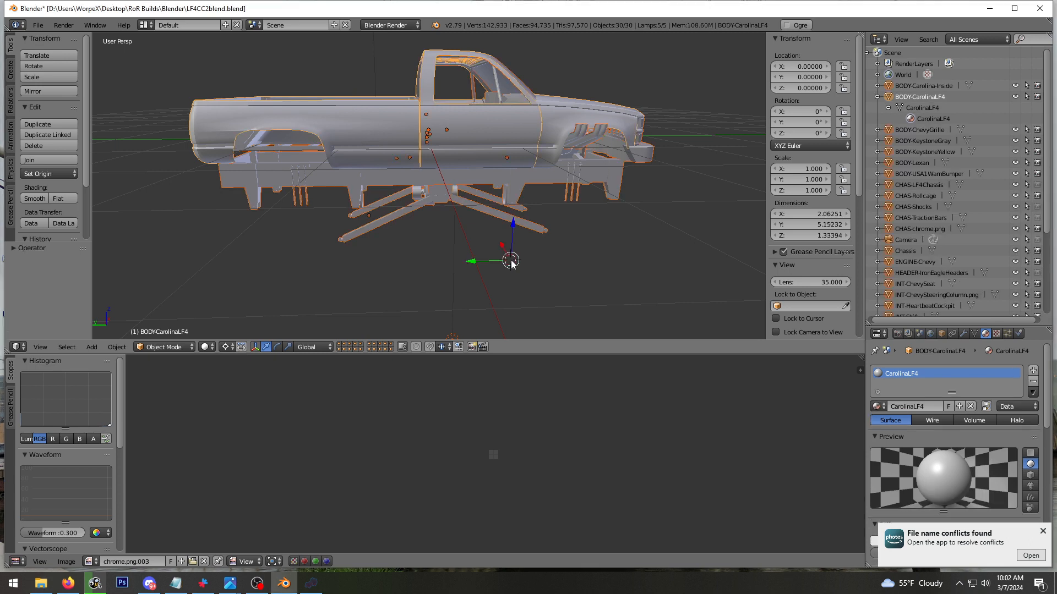
{"action": "key", "text": "ctrl+s"}
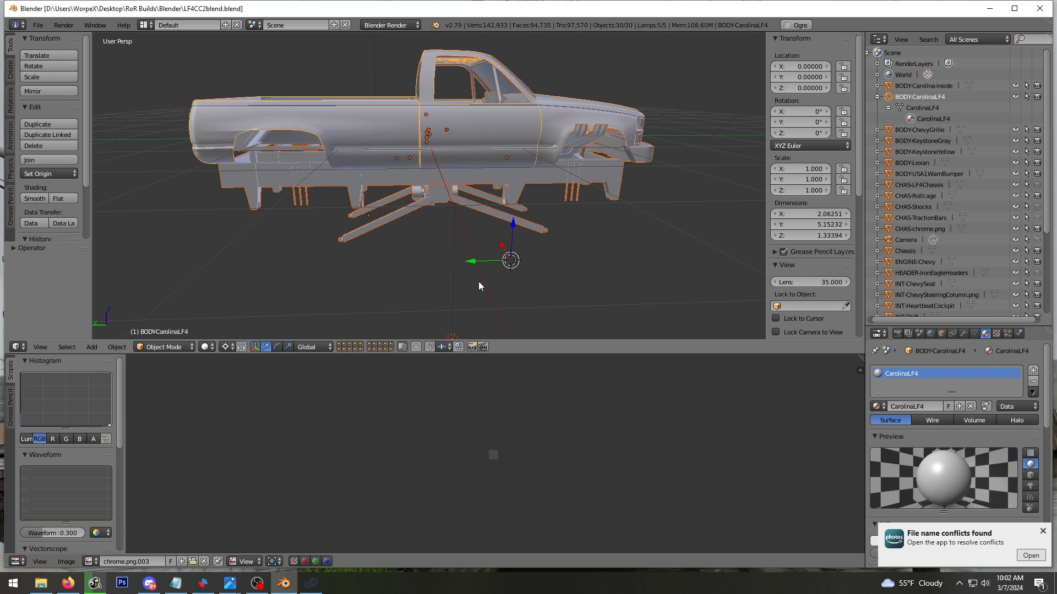
{"action": "key", "text": "a"}
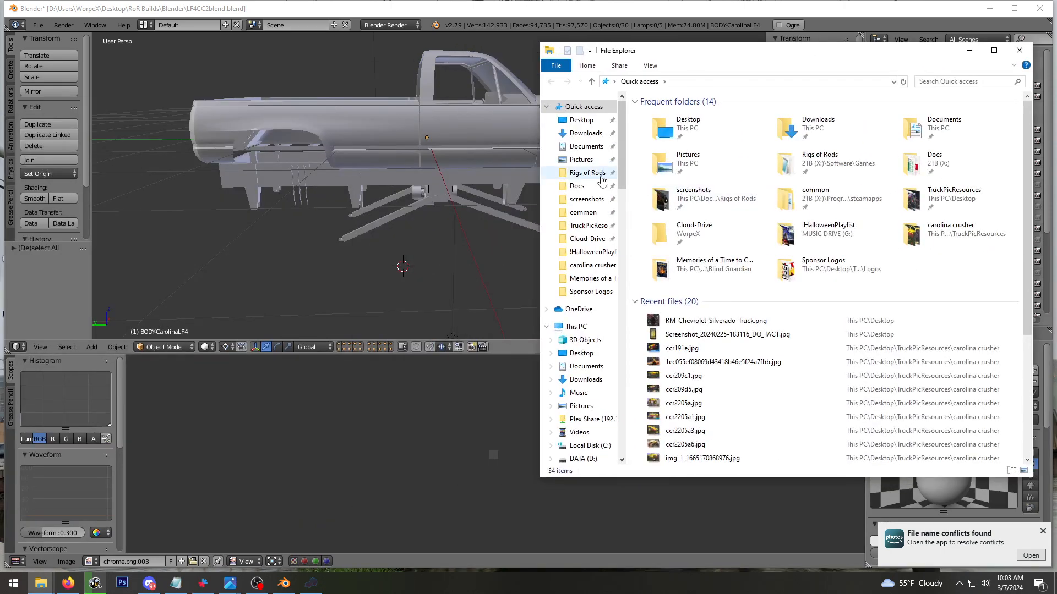
In File Explorer, open the CarolinaCrusher folder inside Rigs of Rods' content folder
{"action": "left_click", "coordinate": [602, 178]}
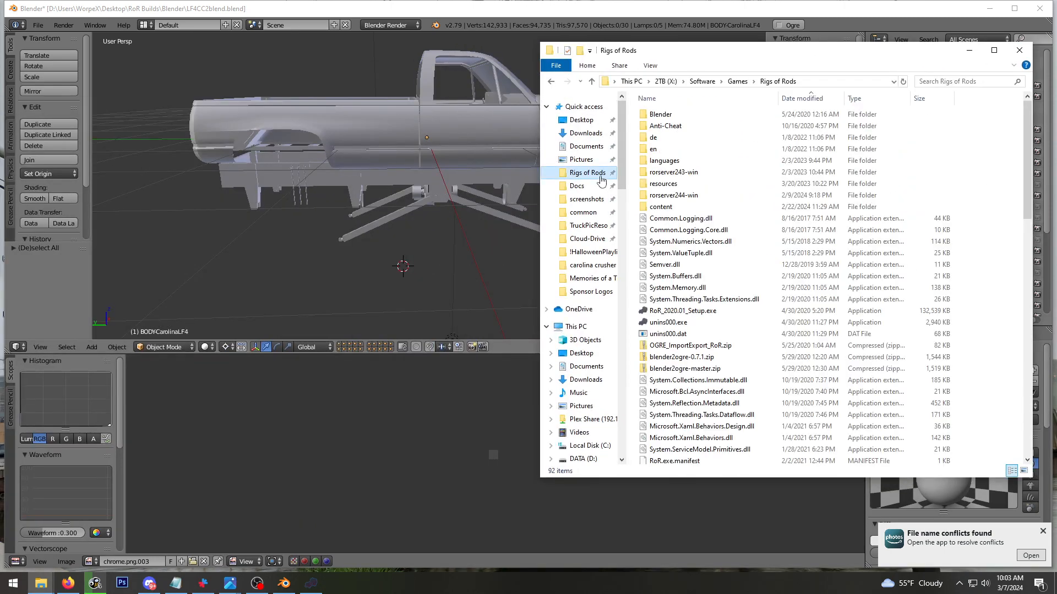
{"action": "double_click", "coordinate": [660, 207]}
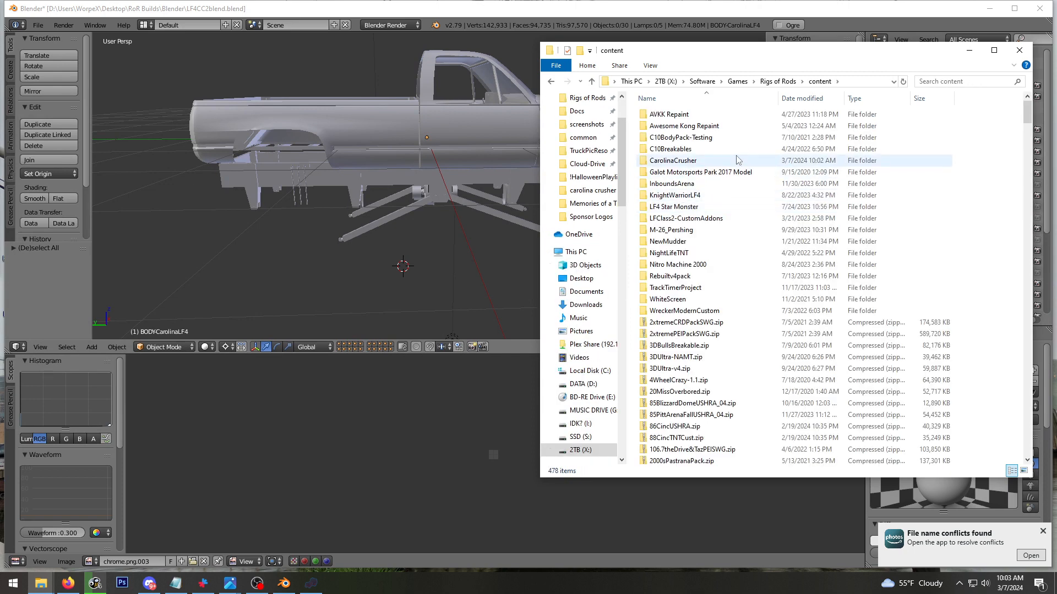
{"action": "double_click", "coordinate": [691, 160]}
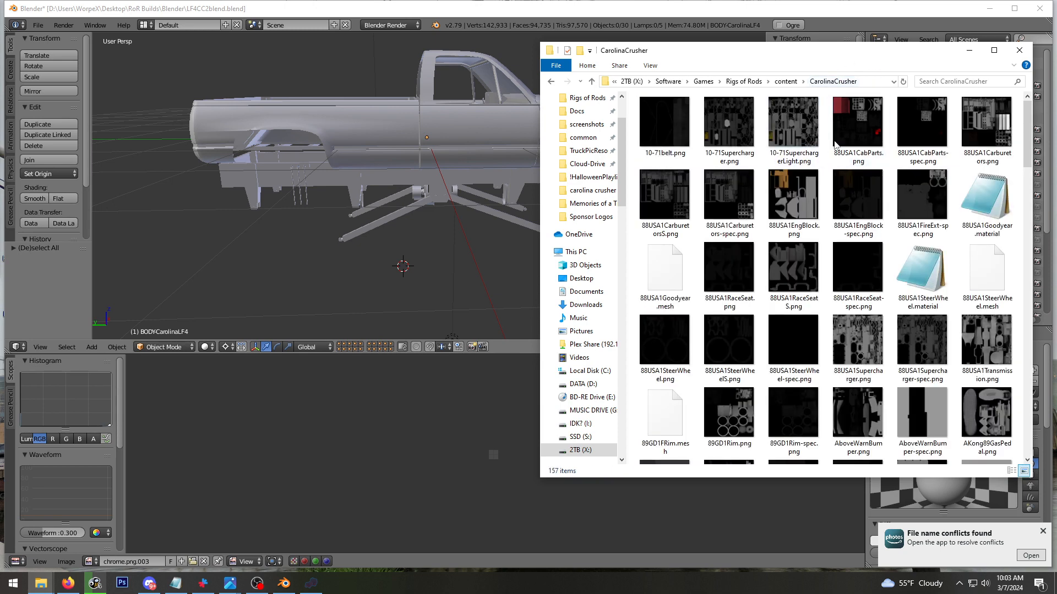
Switch the CarolinaCrusher folder's files to the List layout
{"action": "right_click", "coordinate": [893, 95]}
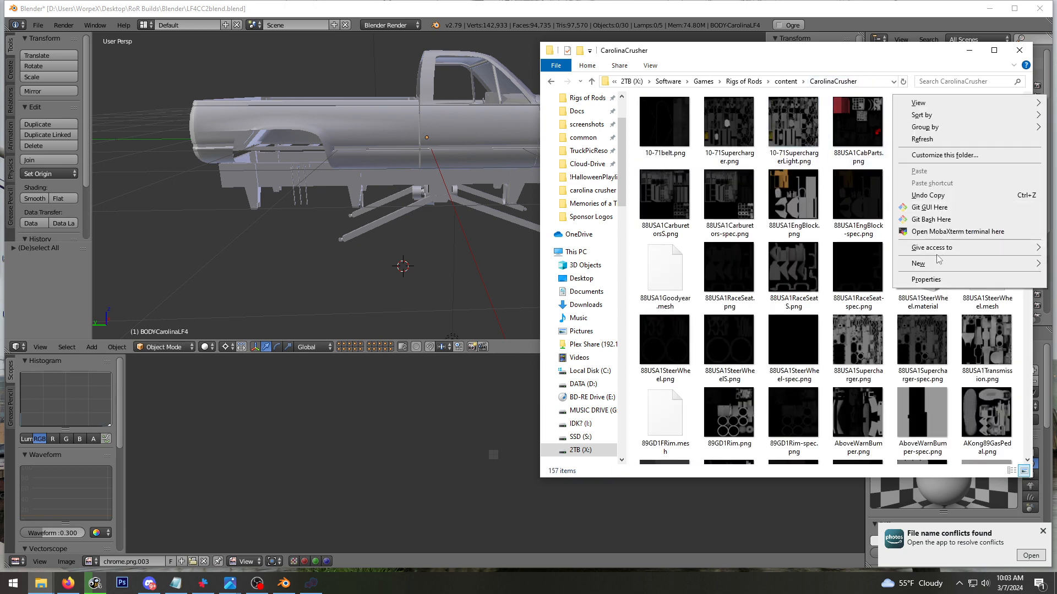
{"action": "mouse_move", "coordinate": [935, 105]}
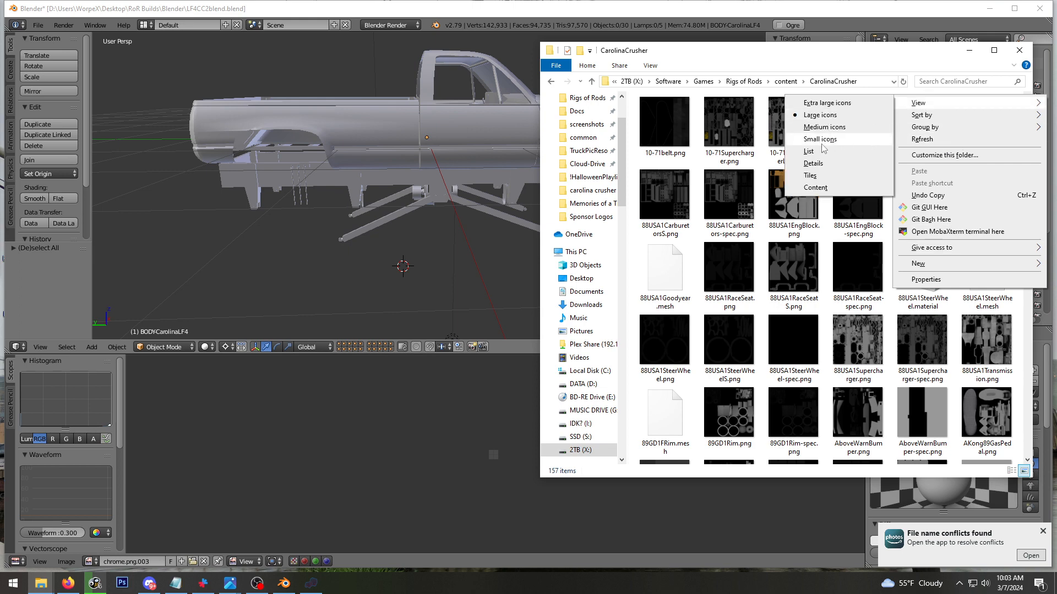
{"action": "left_click", "coordinate": [809, 151]}
{"action": "right_click", "coordinate": [848, 96]}
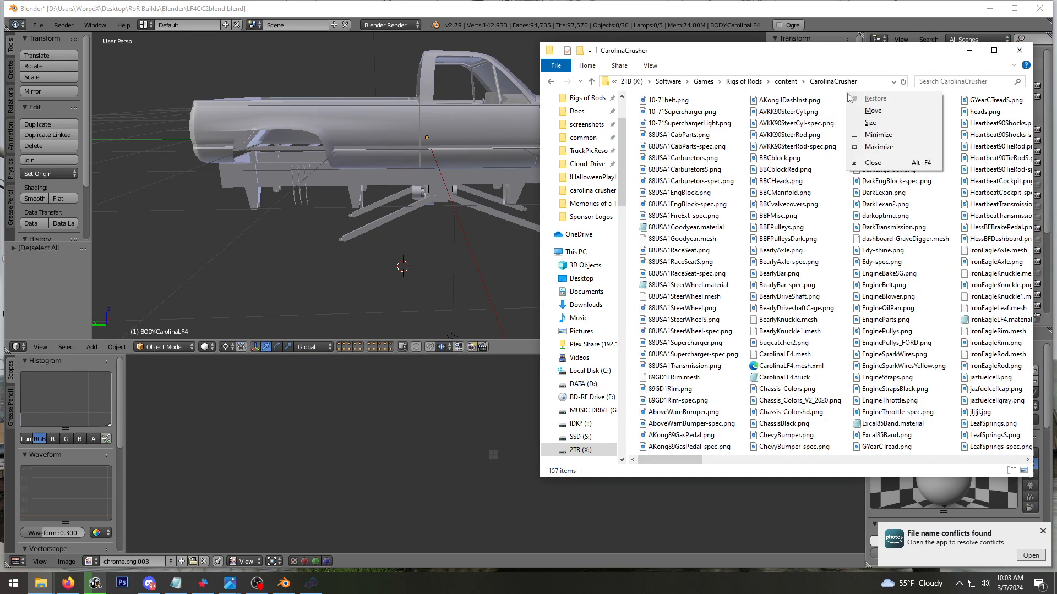
{"action": "left_click", "coordinate": [863, 64]}
Show the CarolinaCrusher files in the Details layout, sorted by date with the newest first
{"action": "right_click", "coordinate": [852, 95]}
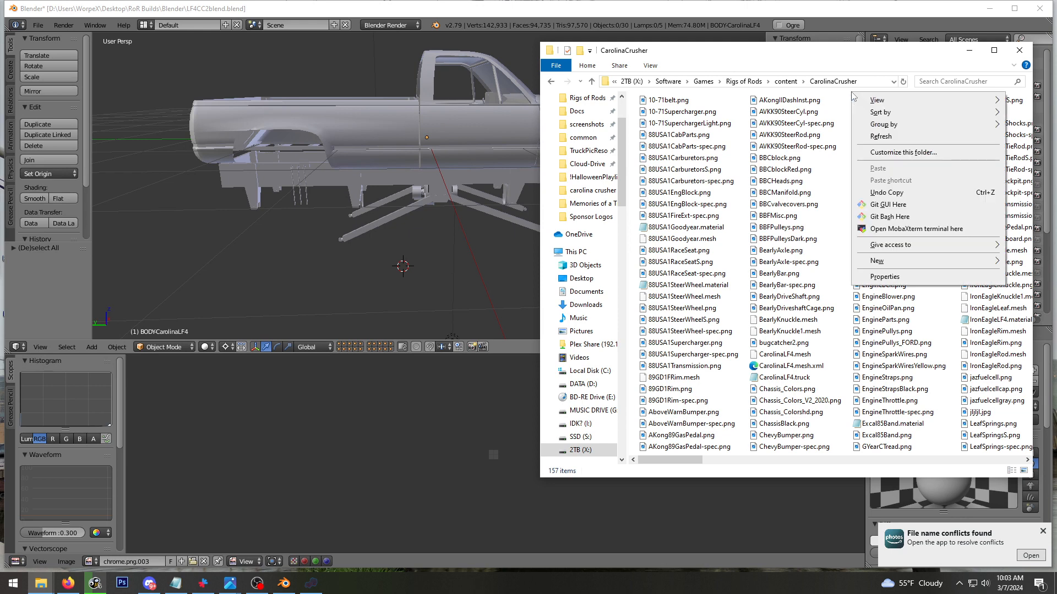
{"action": "mouse_move", "coordinate": [886, 102]}
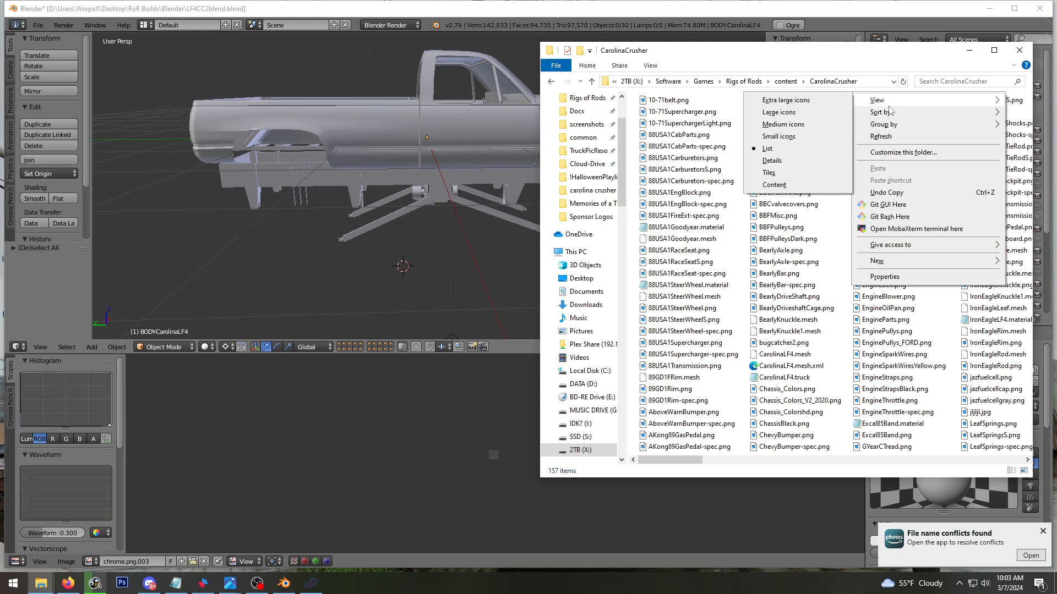
{"action": "left_click", "coordinate": [803, 161]}
{"action": "right_click", "coordinate": [972, 143]}
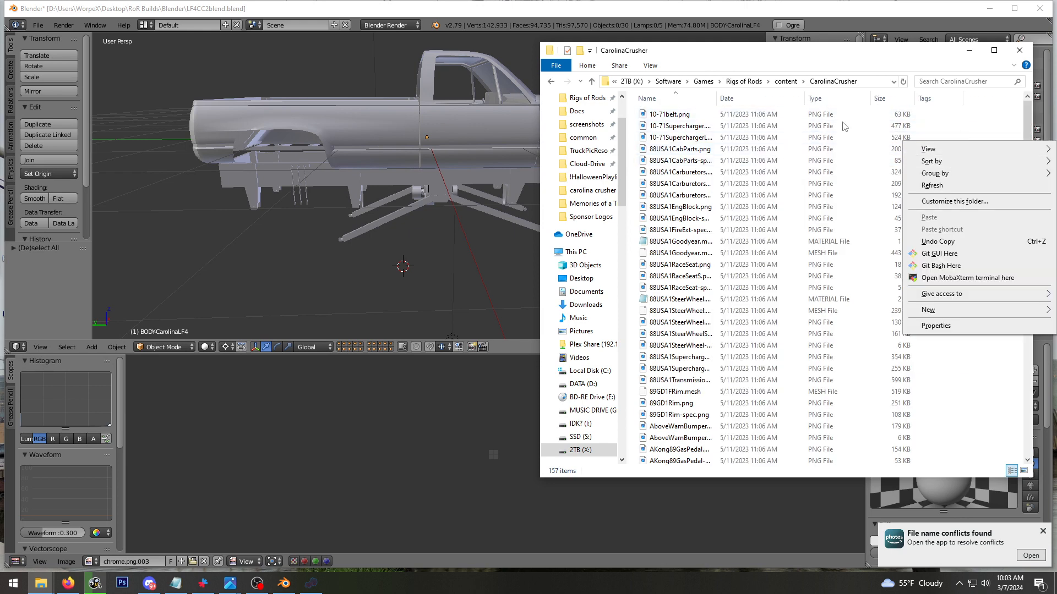
{"action": "left_click", "coordinate": [771, 103]}
{"action": "left_click", "coordinate": [759, 99]}
{"action": "left_click", "coordinate": [759, 99]}
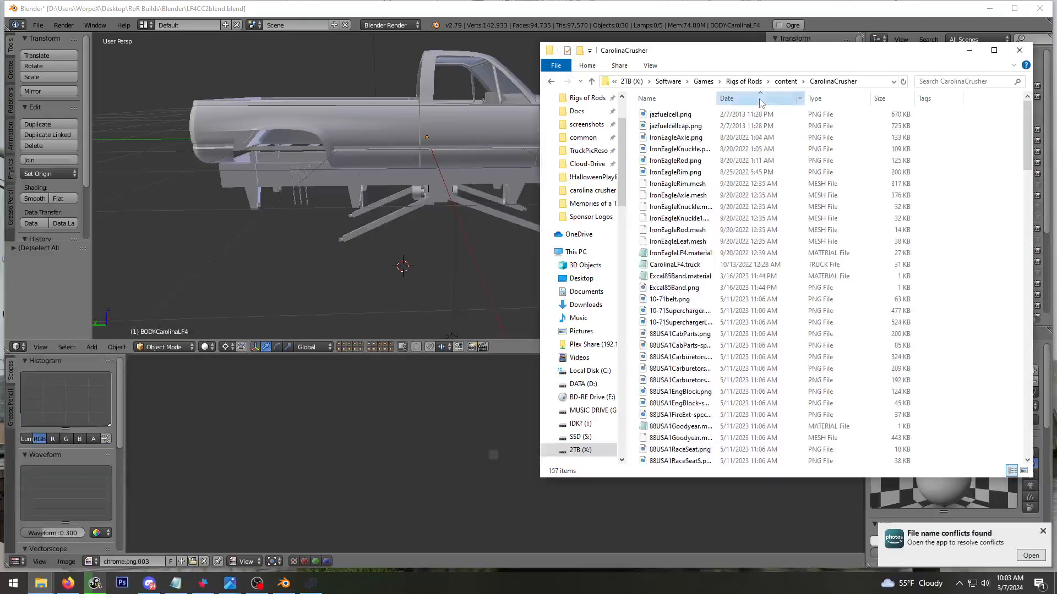
Convert CarolinaLF4.mesh.xml into a binary mesh by opening it with OgreXMLConverter.exe from the Rigs of Rods folder
{"action": "left_click", "coordinate": [749, 116]}
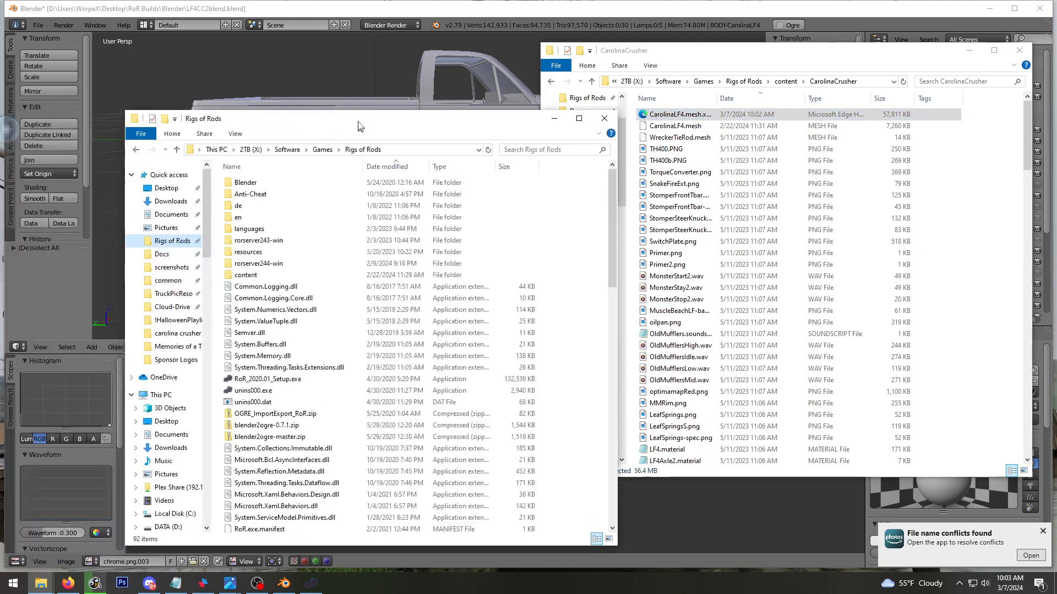
{"action": "left_click_drag", "start_coordinate": [358, 125], "coordinate": [252, 45]}
{"action": "scroll", "coordinate": [235, 243], "scroll_direction": "down", "scroll_amount": 4}
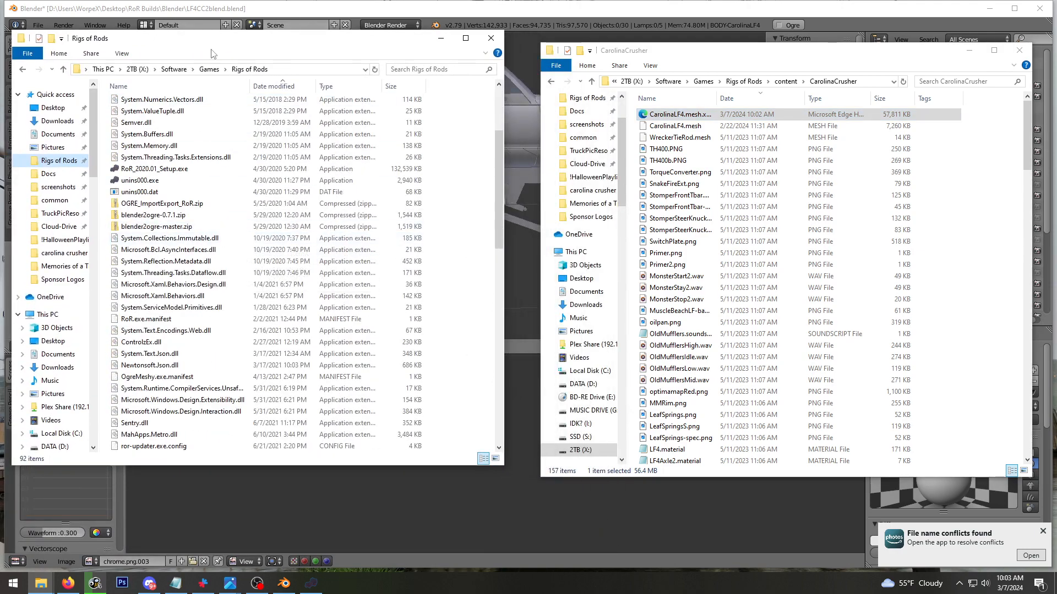
{"action": "scroll", "coordinate": [235, 264], "scroll_direction": "down", "scroll_amount": 6}
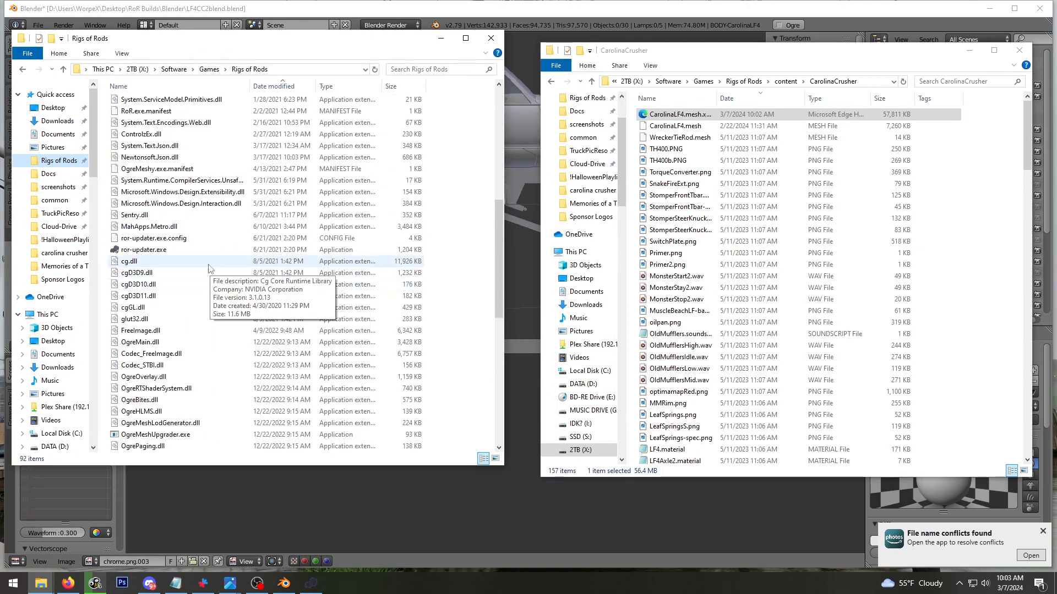
{"action": "scroll", "coordinate": [234, 319], "scroll_direction": "down", "scroll_amount": 5}
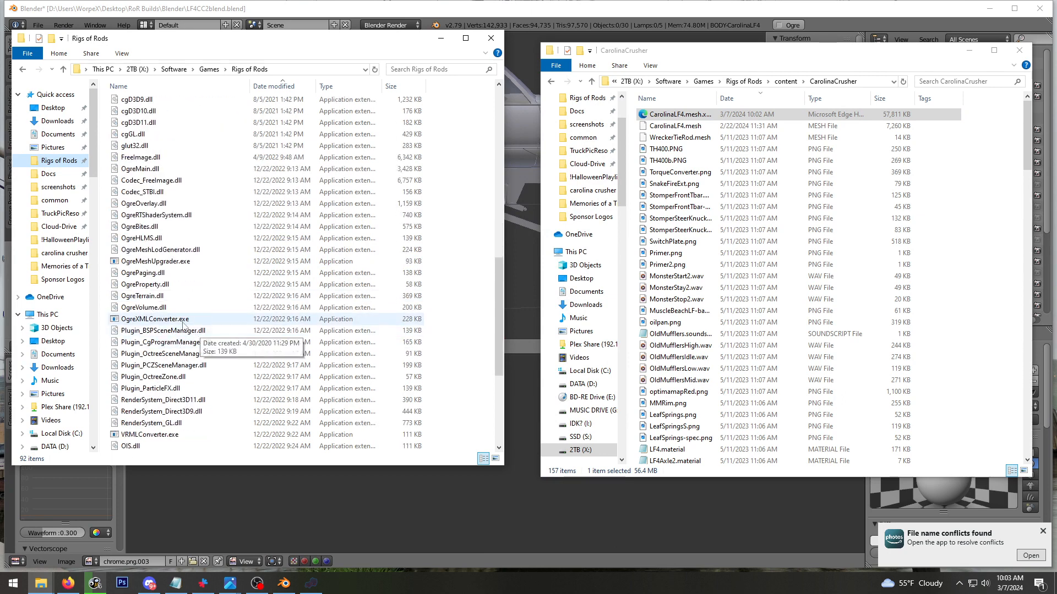
{"action": "left_click", "coordinate": [166, 320]}
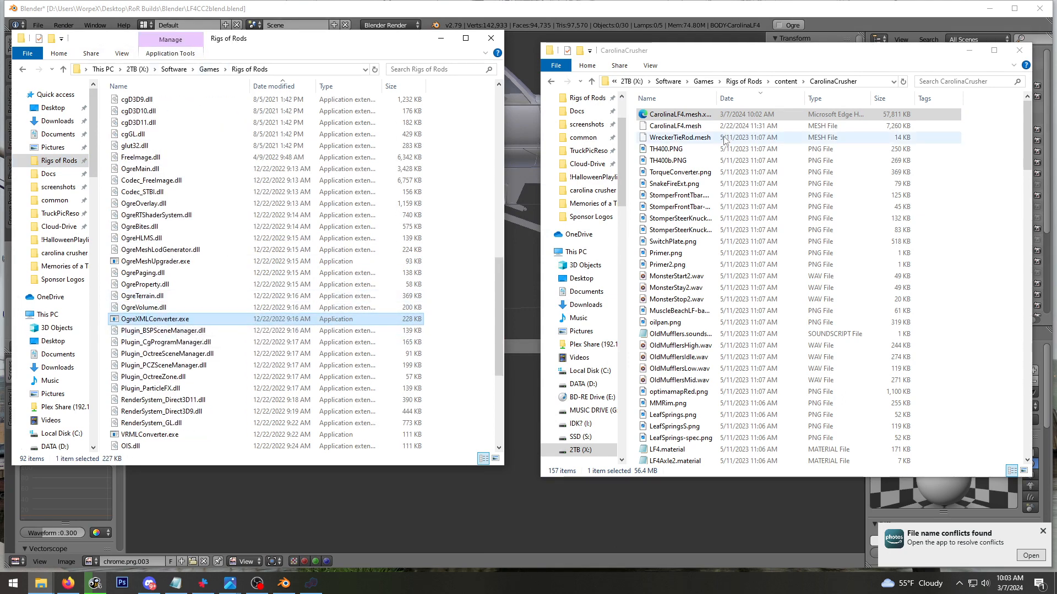
{"action": "left_click_drag", "start_coordinate": [678, 115], "coordinate": [156, 322]}
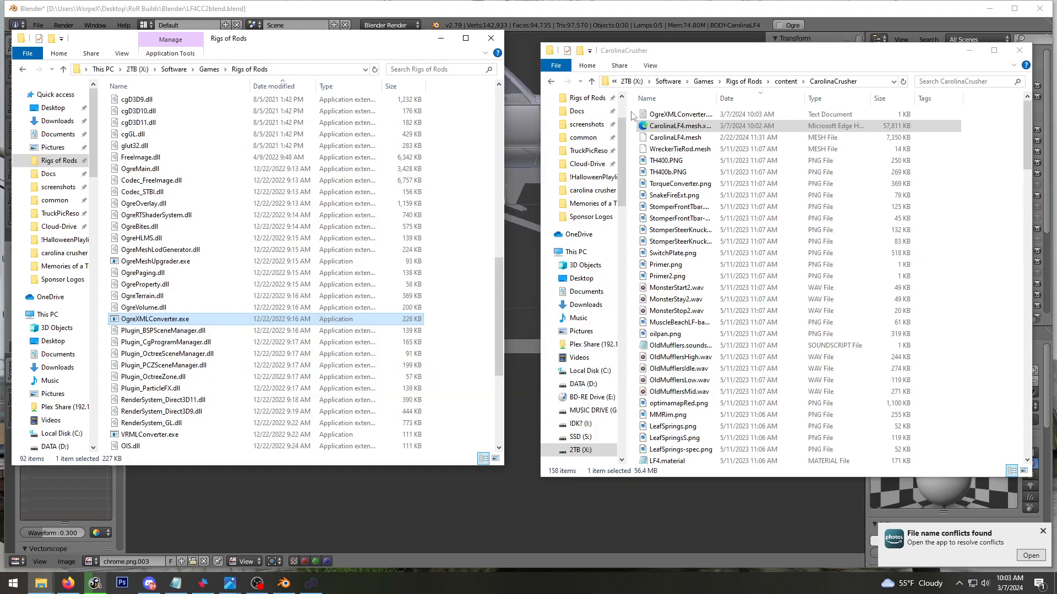
Delete the OgreXMLConverter log and CarolinaLF4.mesh.xml from the CarolinaCrusher folder and refresh its file listing
{"action": "left_click", "coordinate": [699, 114]}
{"action": "left_click", "coordinate": [700, 126], "text": "ctrl"}
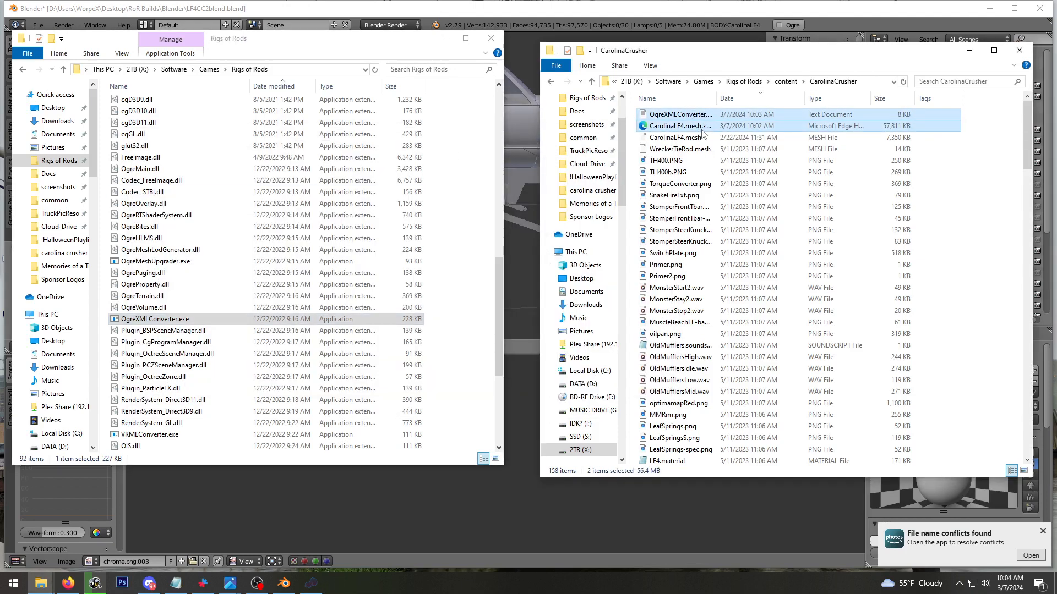
{"action": "key", "text": "Delete"}
{"action": "key", "text": "Return"}
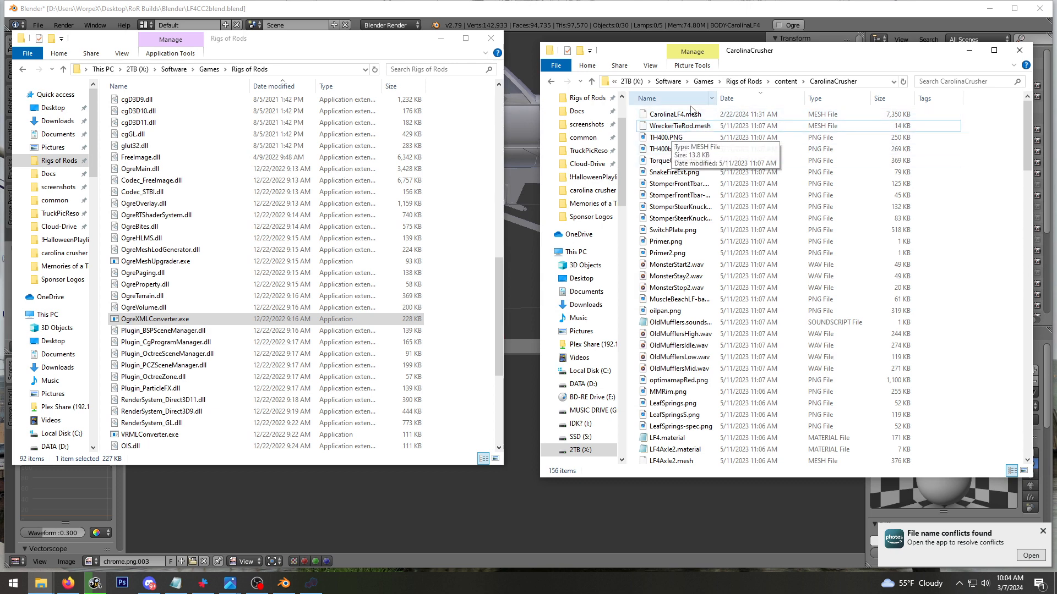
{"action": "left_click", "coordinate": [712, 119]}
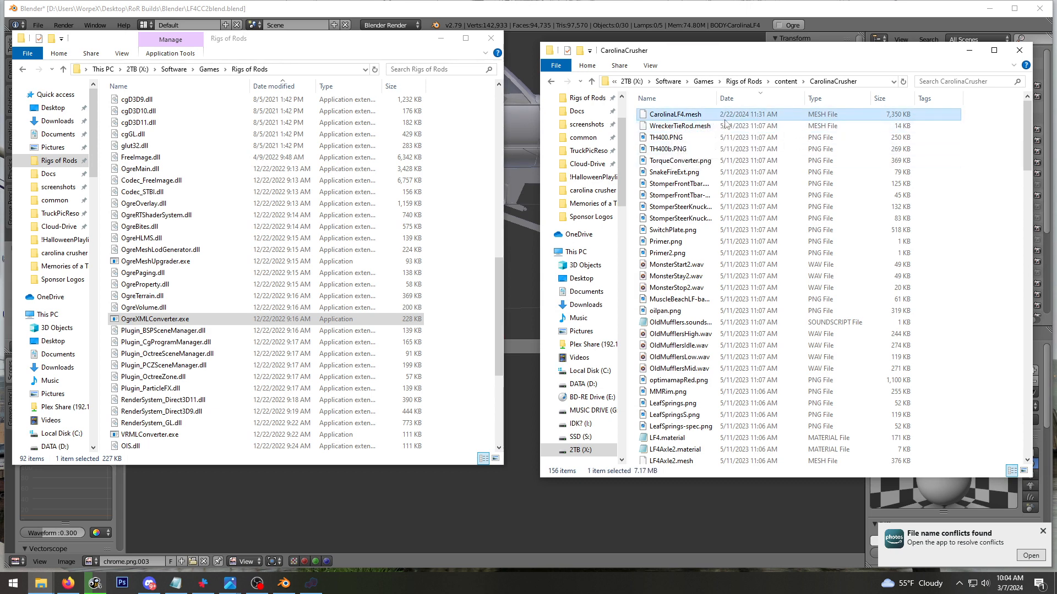
{"action": "right_click", "coordinate": [967, 138]}
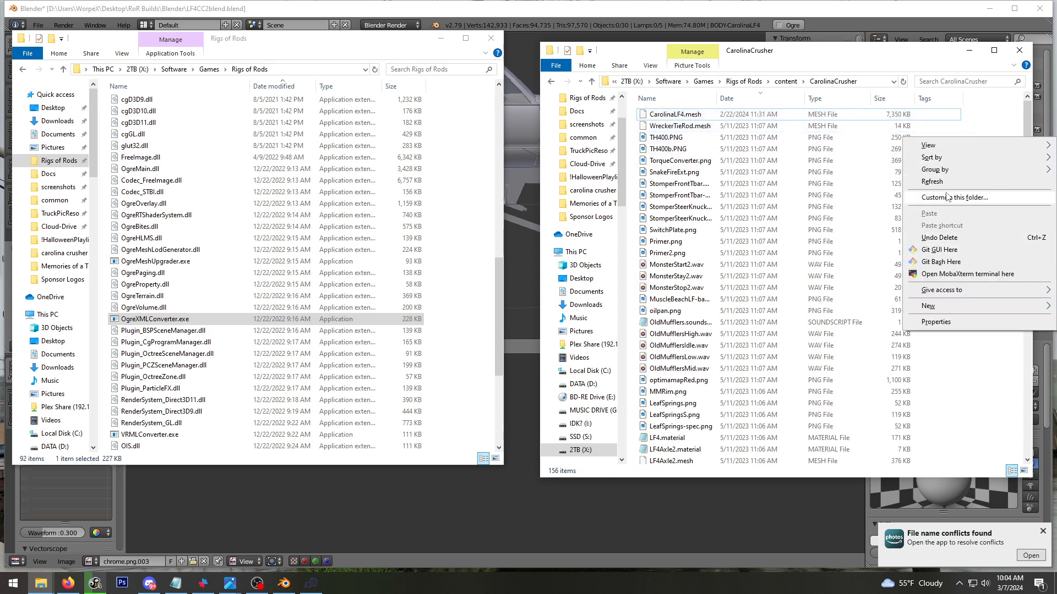
{"action": "left_click", "coordinate": [935, 181]}
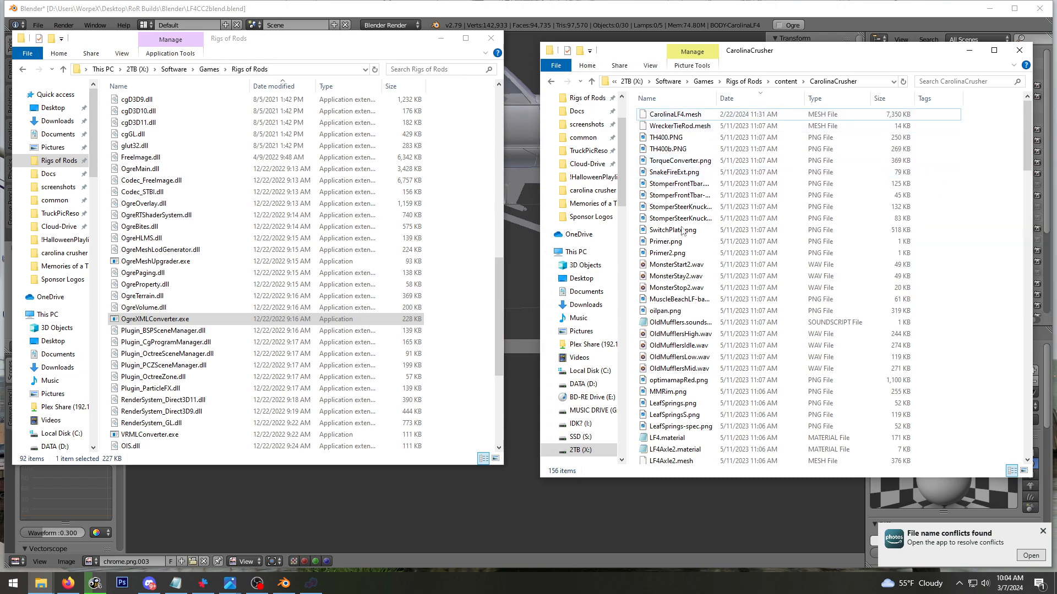
Switch to Rigs of Rods, enter the white monster truck and reload it with the converted mesh
{"action": "left_click", "coordinate": [318, 584]}
{"action": "mouse_move", "coordinate": [431, 30]}
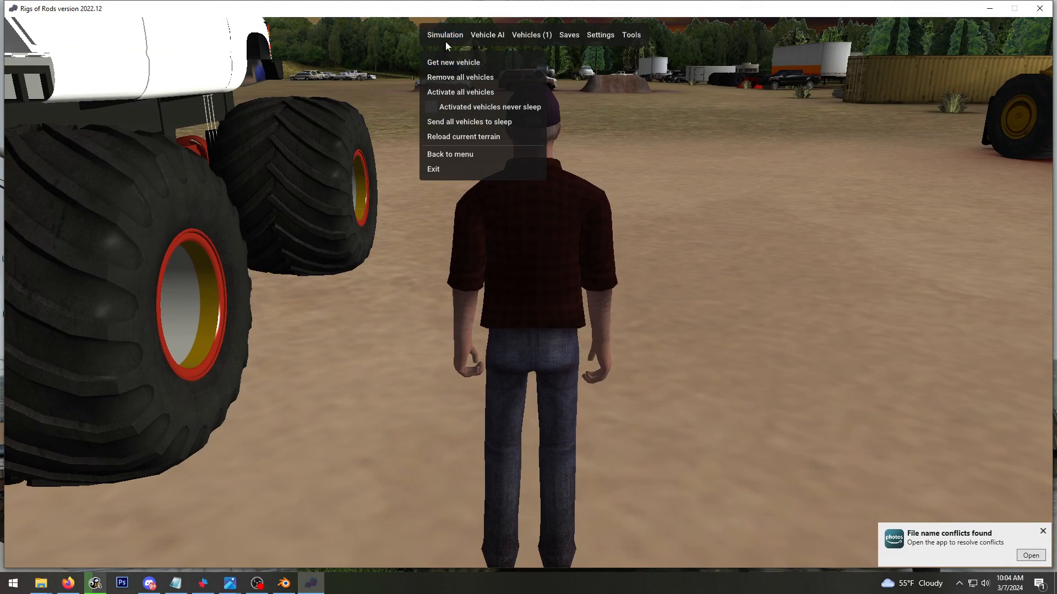
{"action": "key", "text": "Return"}
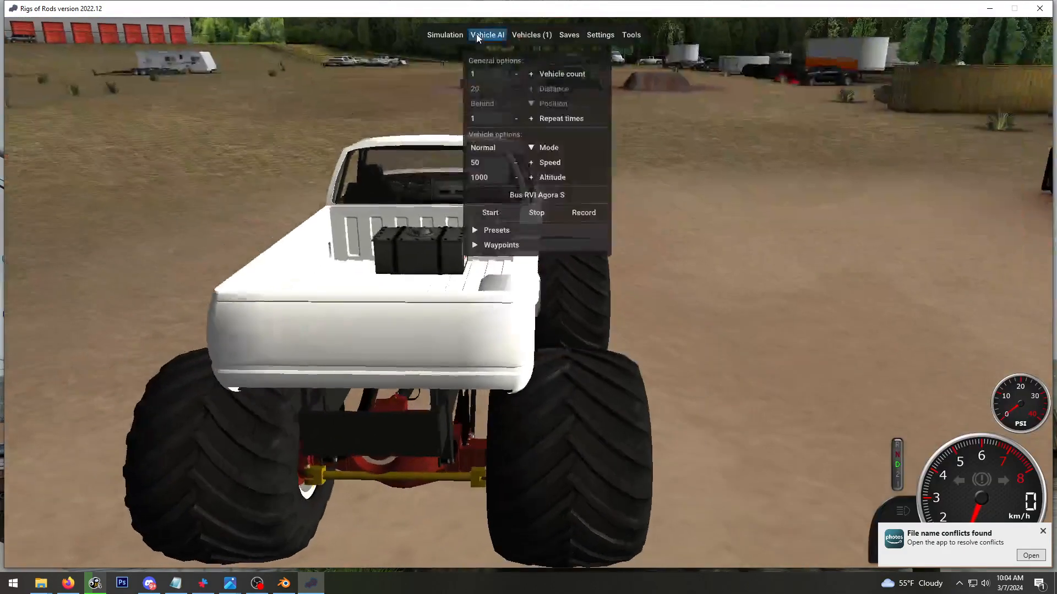
{"action": "left_click", "coordinate": [444, 90]}
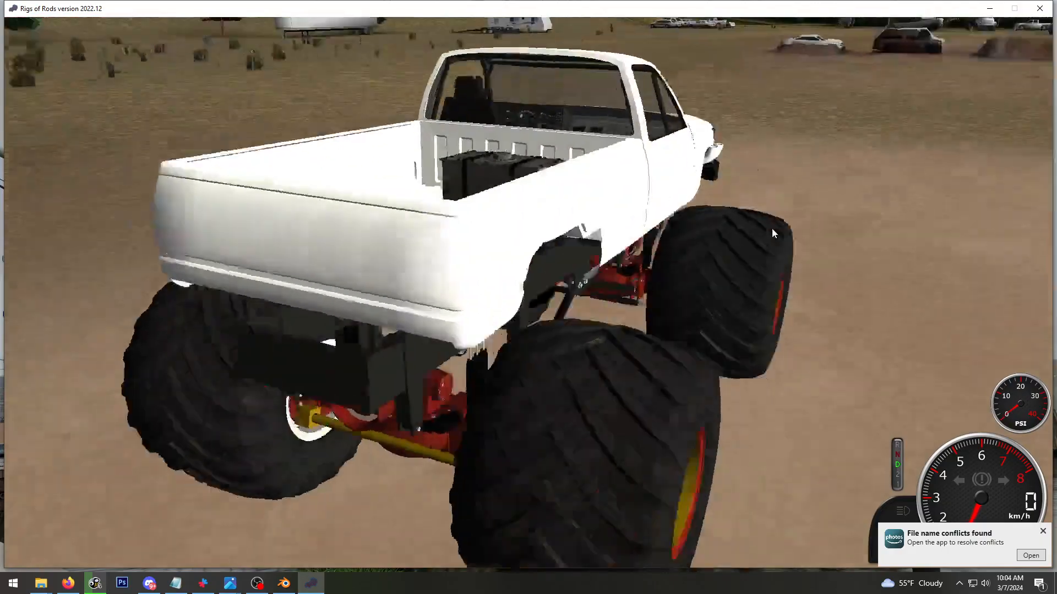
Open LF4.material from the CarolinaCrusher folder in Notepad and place its window beside the file listing
{"action": "right_click_drag", "start_coordinate": [772, 229], "coordinate": [585, 162]}
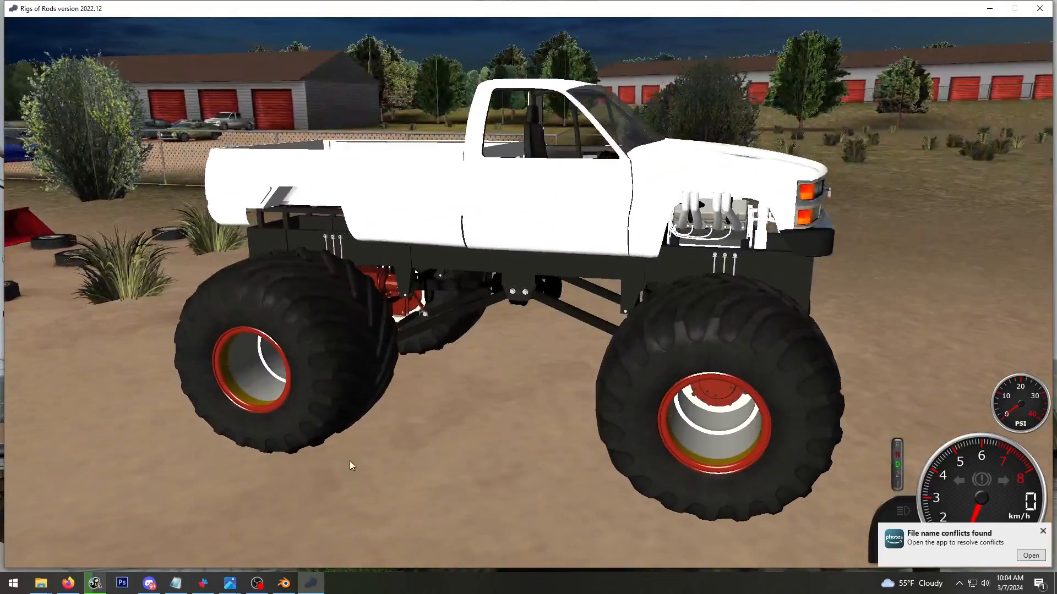
{"action": "left_click", "coordinate": [174, 591]}
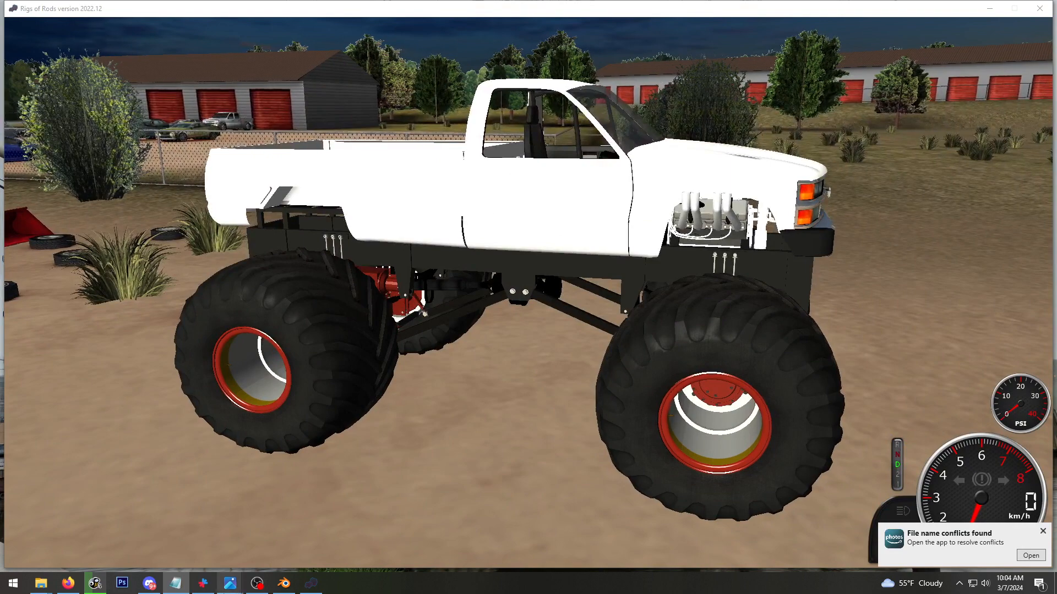
{"action": "left_click", "coordinate": [40, 586]}
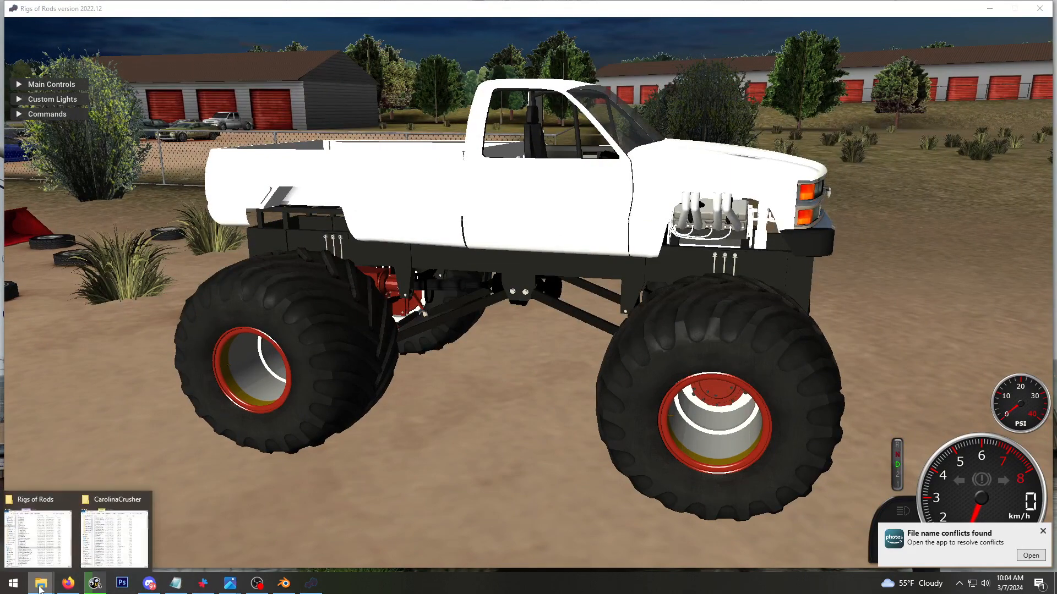
{"action": "left_click", "coordinate": [114, 537]}
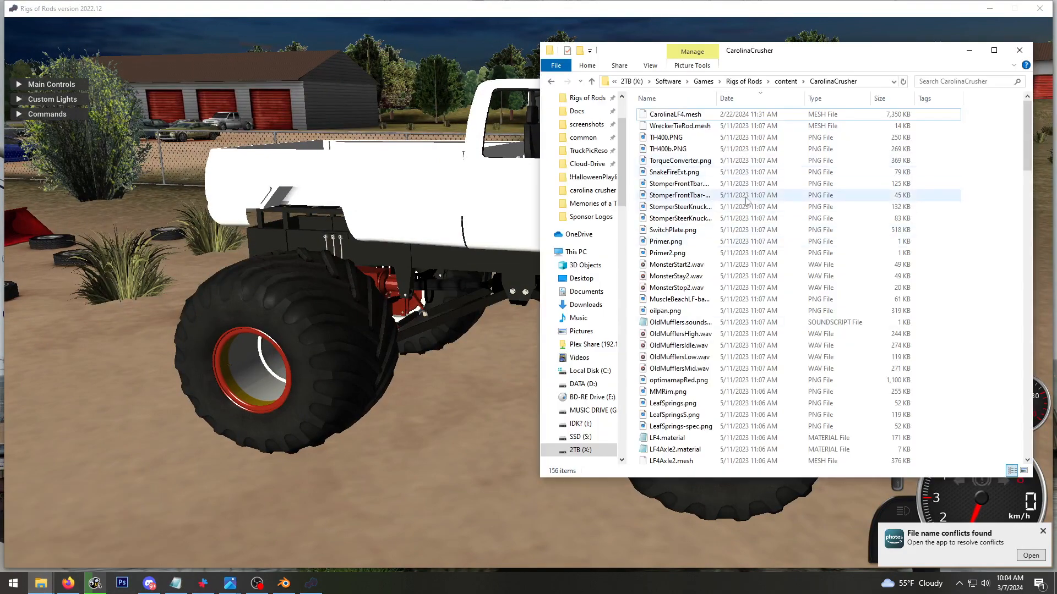
{"action": "scroll", "coordinate": [726, 276], "scroll_direction": "down", "scroll_amount": 3}
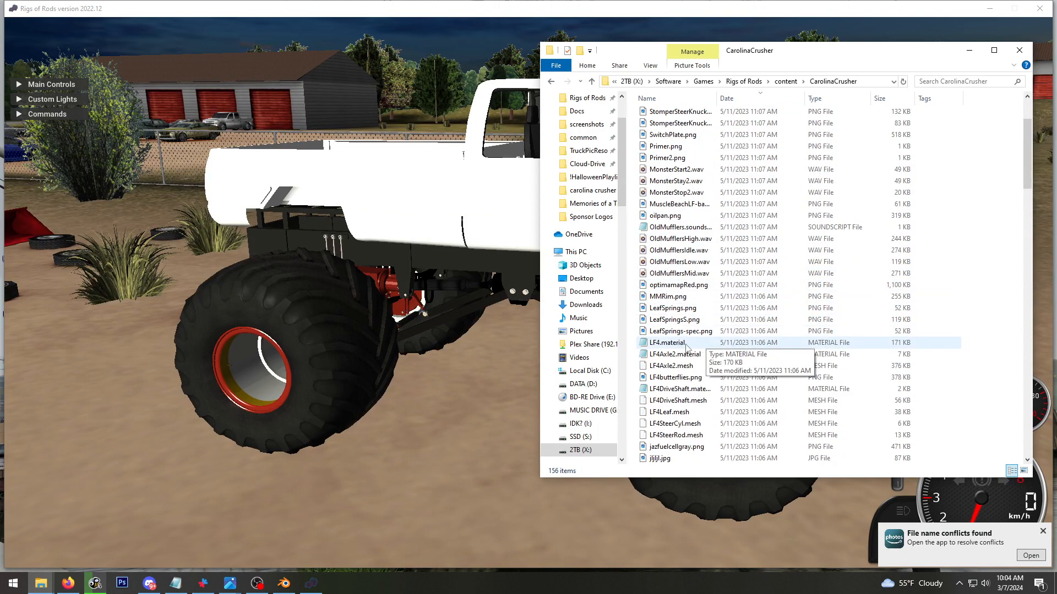
{"action": "double_click", "coordinate": [686, 347]}
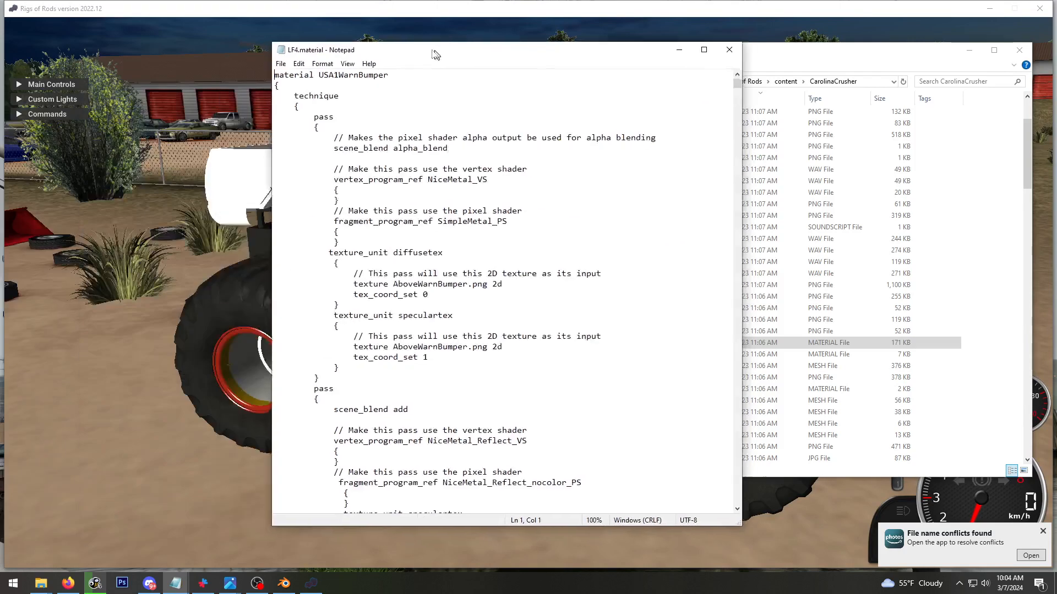
{"action": "left_click_drag", "start_coordinate": [433, 50], "coordinate": [212, 41]}
{"action": "left_click", "coordinate": [273, 148]}
Search LF4.material for "header" and "headers"
{"action": "key", "text": "ctrl+f"}
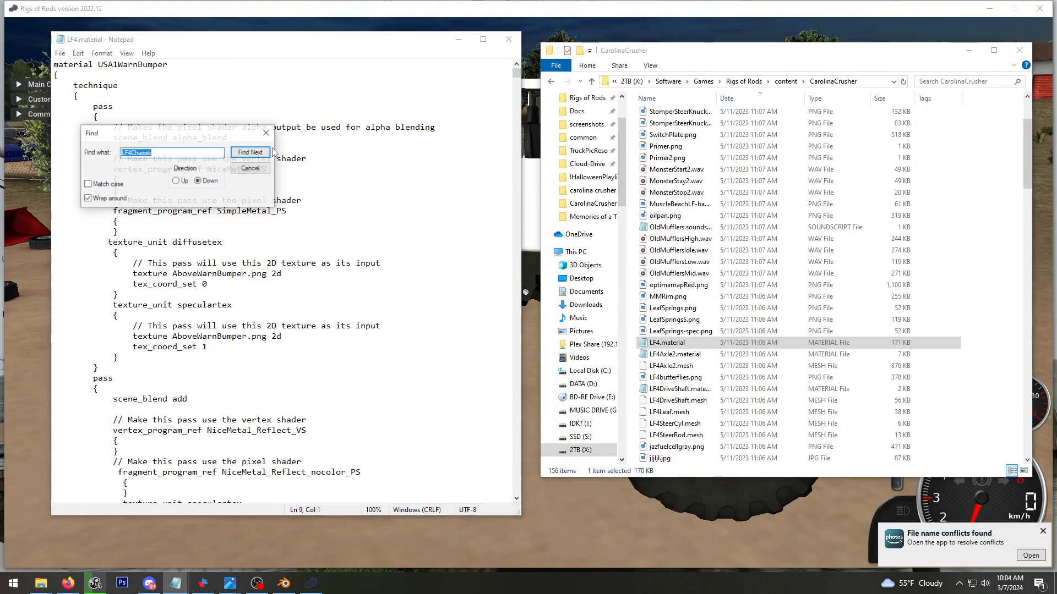
{"action": "type", "text": "header"}
{"action": "key", "text": "Return"}
{"action": "key", "text": "Return"}
{"action": "type", "text": "s"}
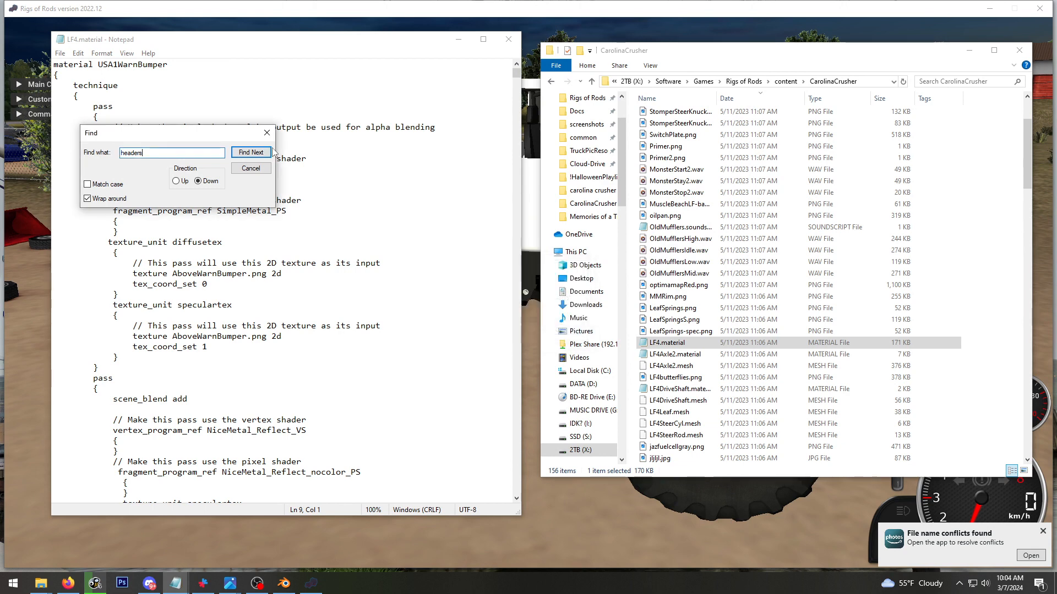
{"action": "key", "text": "Return"}
{"action": "key", "text": "Return"}
{"action": "left_click", "coordinate": [361, 175]}
{"action": "left_click", "coordinate": [315, 118]}
{"action": "left_click", "coordinate": [238, 157]}
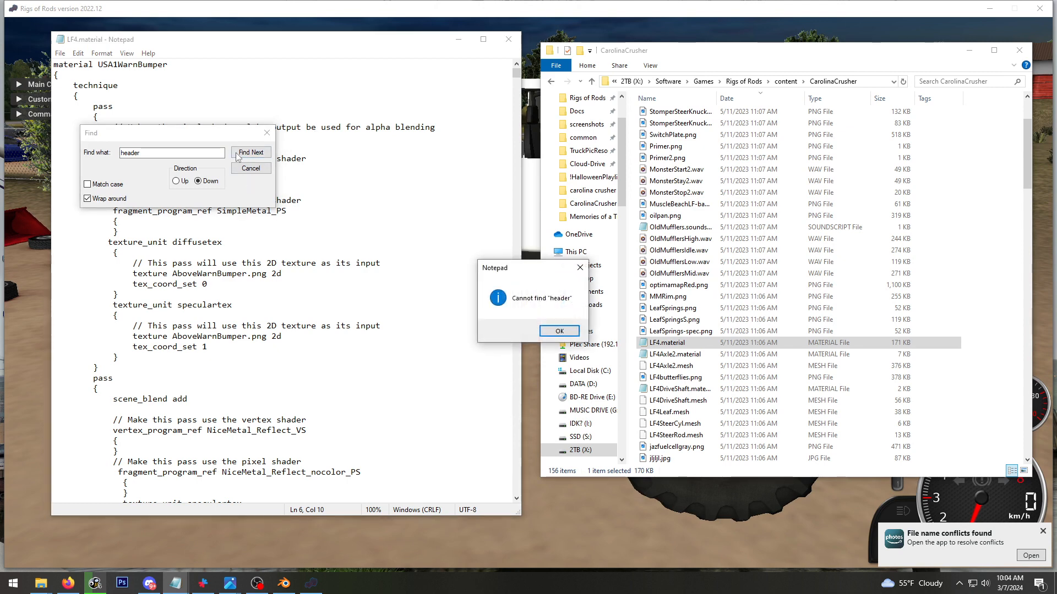
{"action": "left_click", "coordinate": [552, 332]}
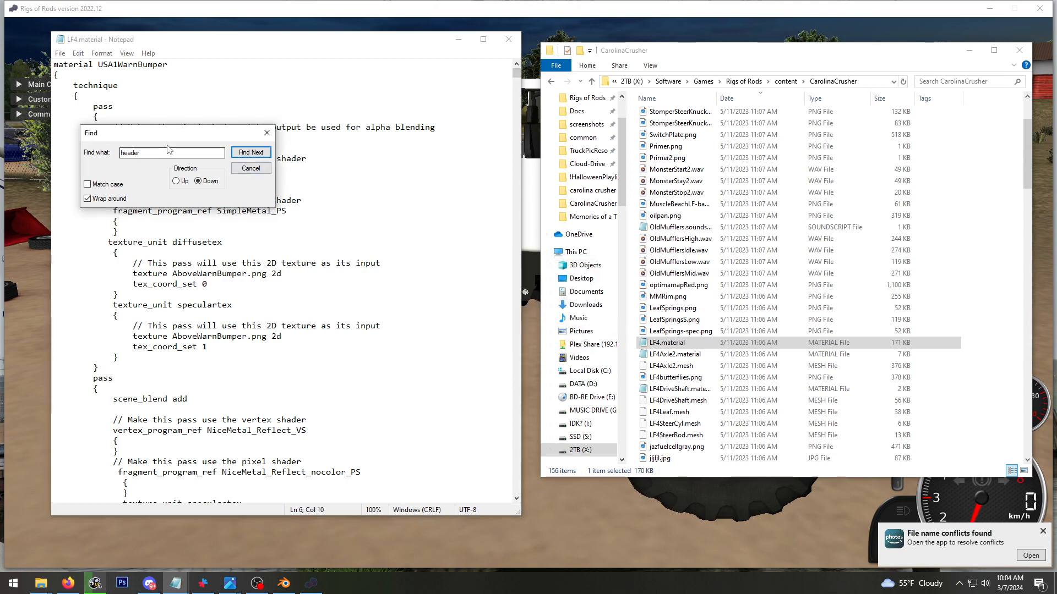
Search LF4.material for "chrome" through its successive matches to locate the heads.png material block
{"action": "type", "text": "chrome"}
{"action": "key", "text": "Return"}
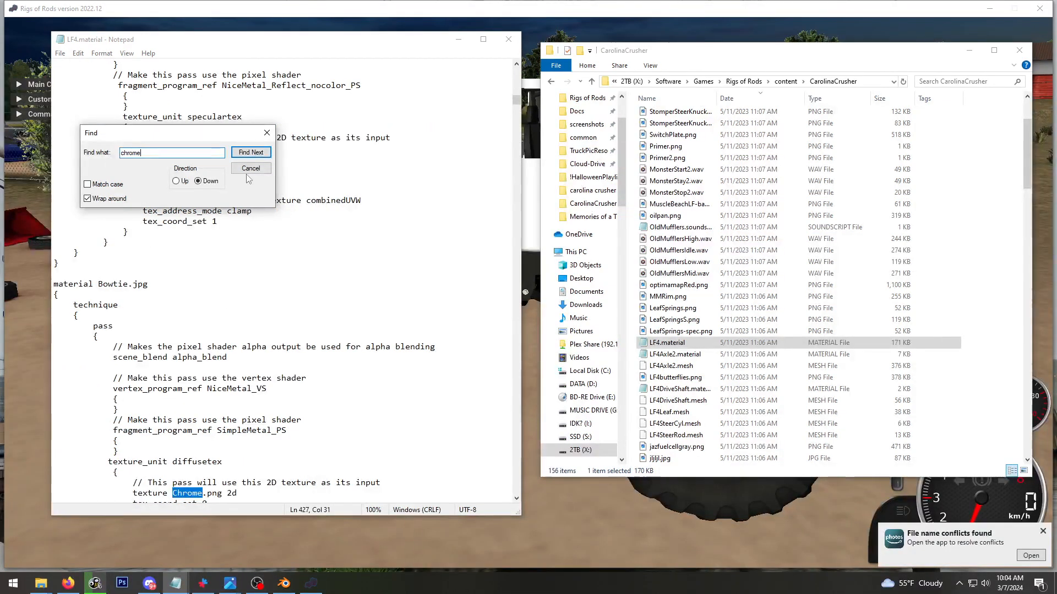
{"action": "left_click", "coordinate": [251, 154]}
{"action": "left_click", "coordinate": [251, 155]}
{"action": "left_click", "coordinate": [251, 154]}
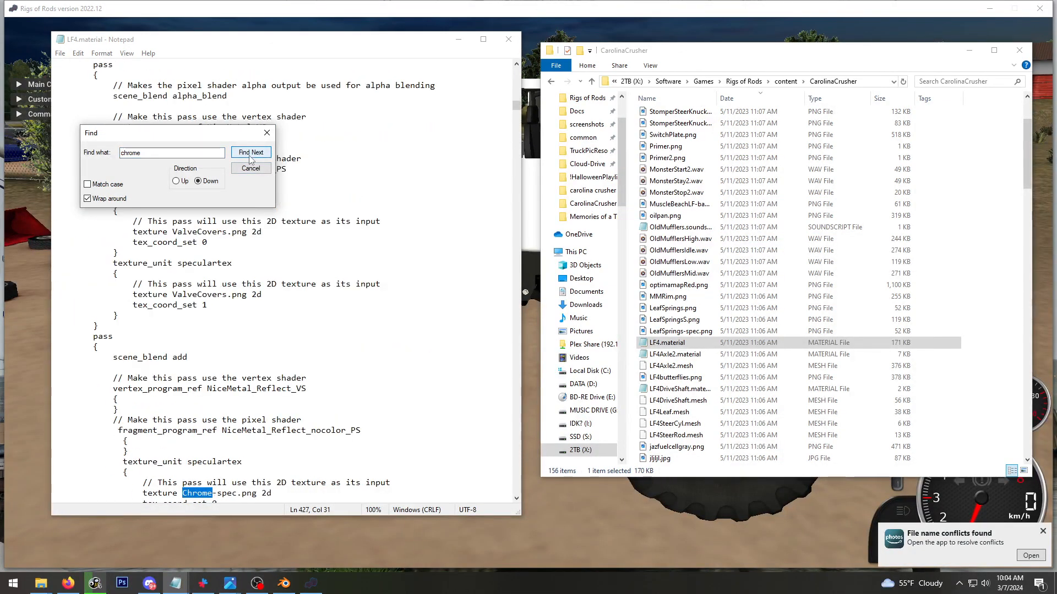
{"action": "left_click", "coordinate": [251, 154]}
{"action": "left_click", "coordinate": [249, 155]}
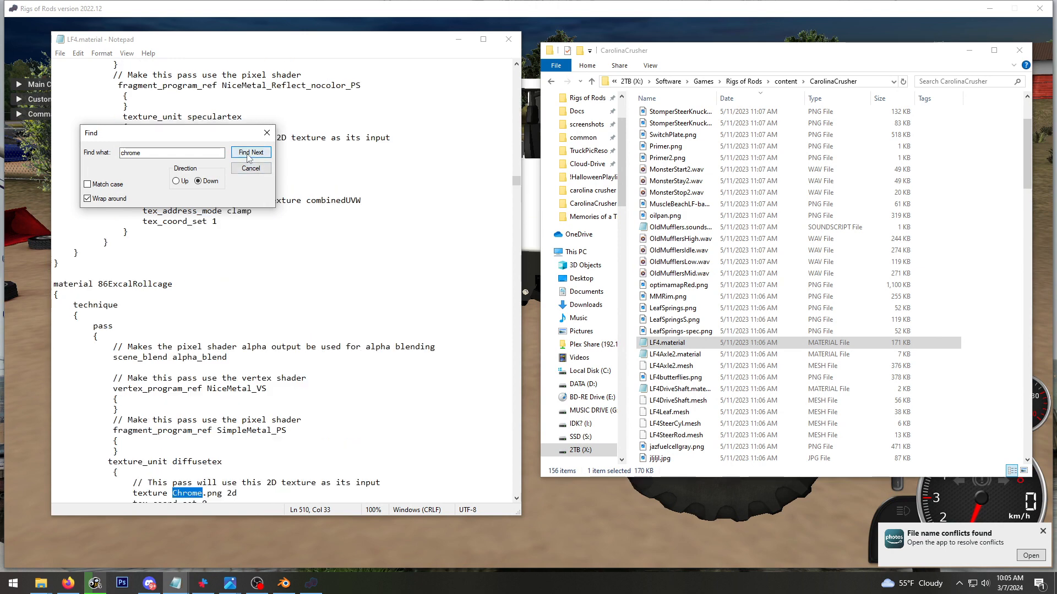
{"action": "left_click", "coordinate": [250, 154]}
{"action": "left_click", "coordinate": [250, 154]}
{"action": "left_click", "coordinate": [250, 154]}
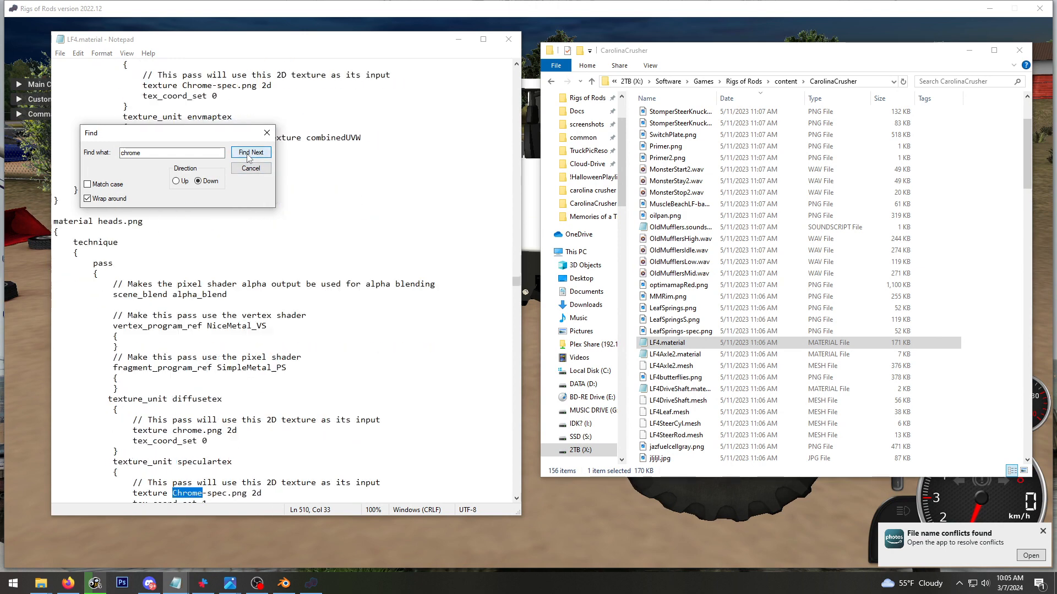
{"action": "left_click", "coordinate": [251, 154]}
{"action": "scroll", "coordinate": [255, 214], "scroll_direction": "up", "scroll_amount": 7}
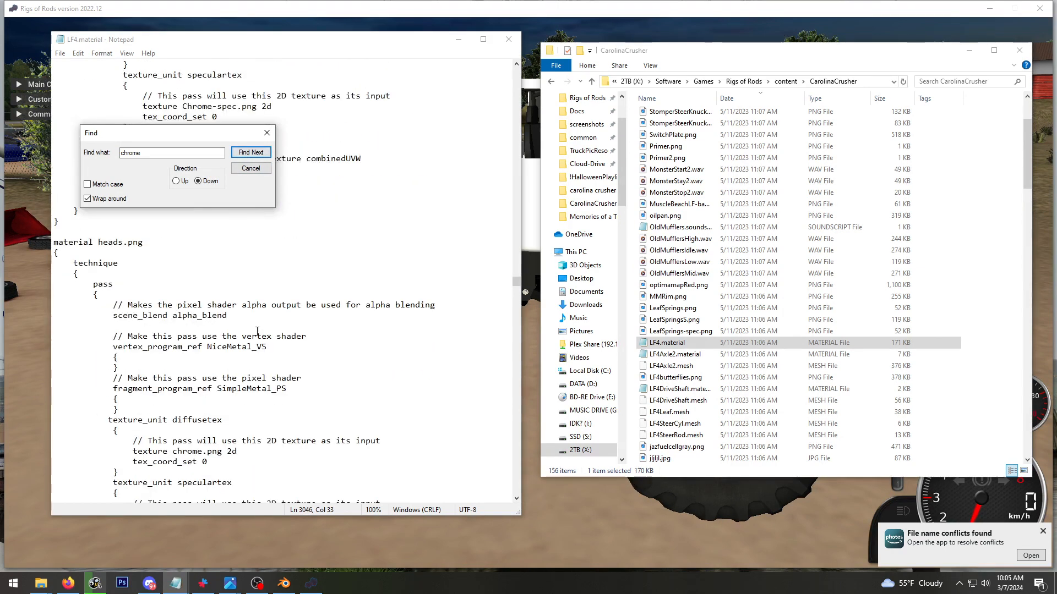
{"action": "left_click", "coordinate": [109, 242]}
{"action": "left_click", "coordinate": [250, 168]}
{"action": "scroll", "coordinate": [263, 325], "scroll_direction": "down", "scroll_amount": 2}
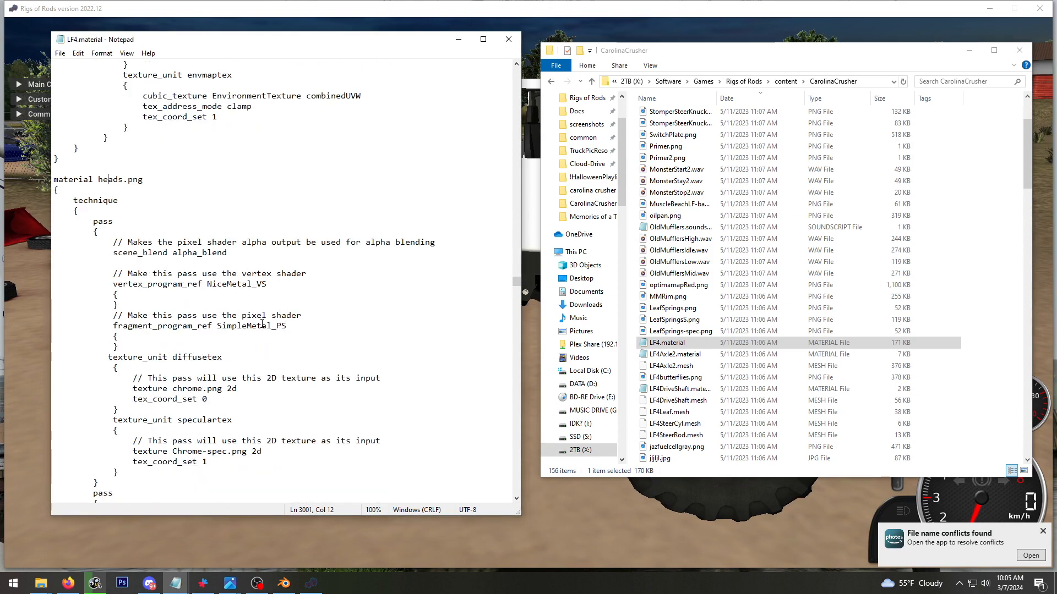
Look in the CarolinaCrusher folder for files whose names start with "ca"
{"action": "left_click", "coordinate": [974, 336]}
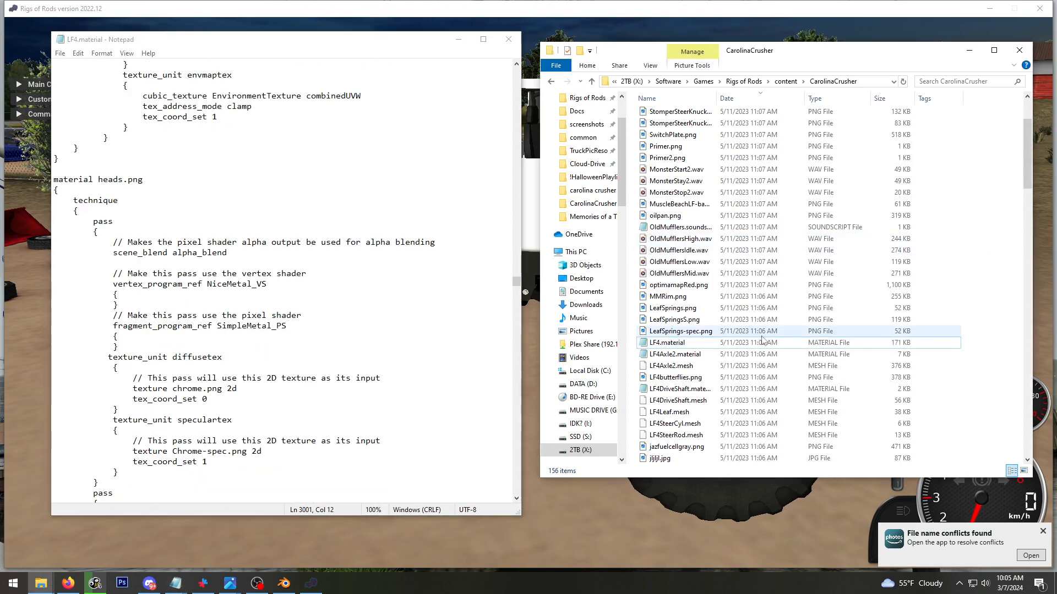
{"action": "left_click", "coordinate": [702, 169]}
{"action": "type", "text": "ca"}
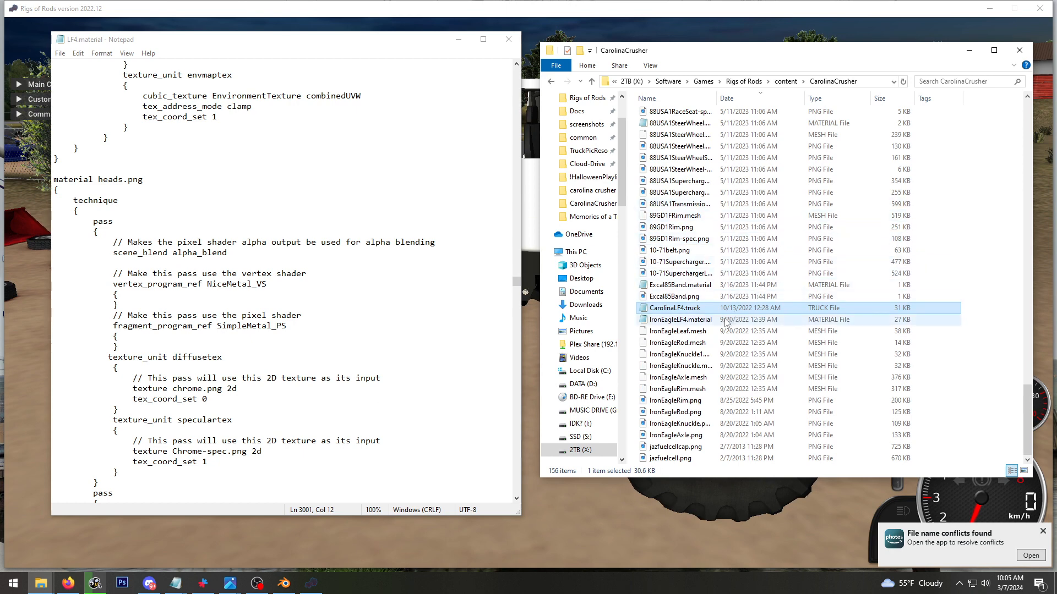
{"action": "left_click", "coordinate": [725, 323]}
{"action": "left_click", "coordinate": [293, 252]}
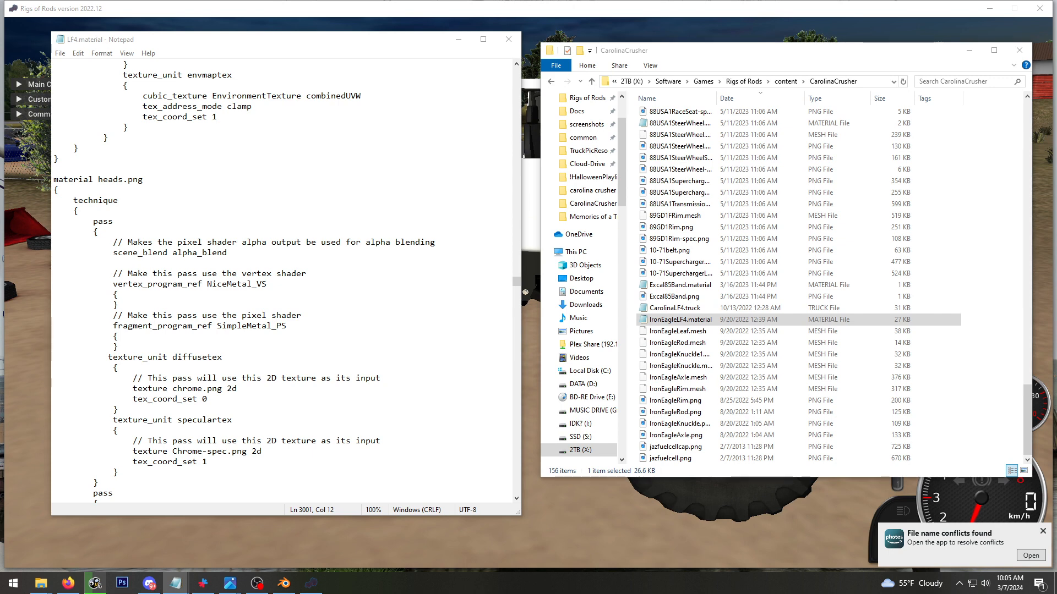
{"action": "left_click", "coordinate": [584, 226]}
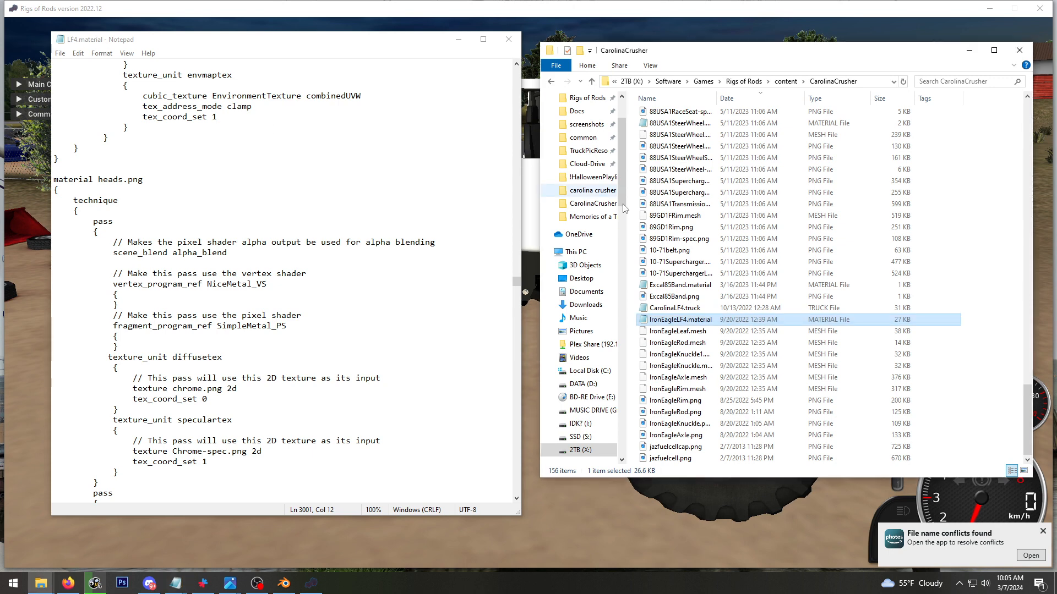
Create a new text document in the CarolinaCrusher folder and name it CarolinaLF4.material, accepting the changed file extension
{"action": "right_click", "coordinate": [990, 330]}
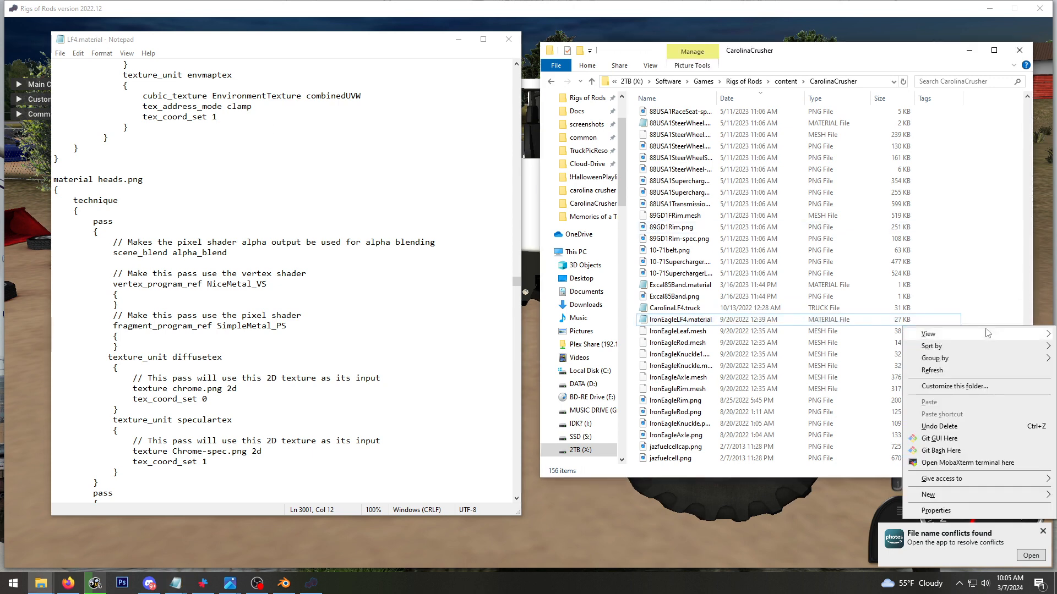
{"action": "mouse_move", "coordinate": [942, 494]}
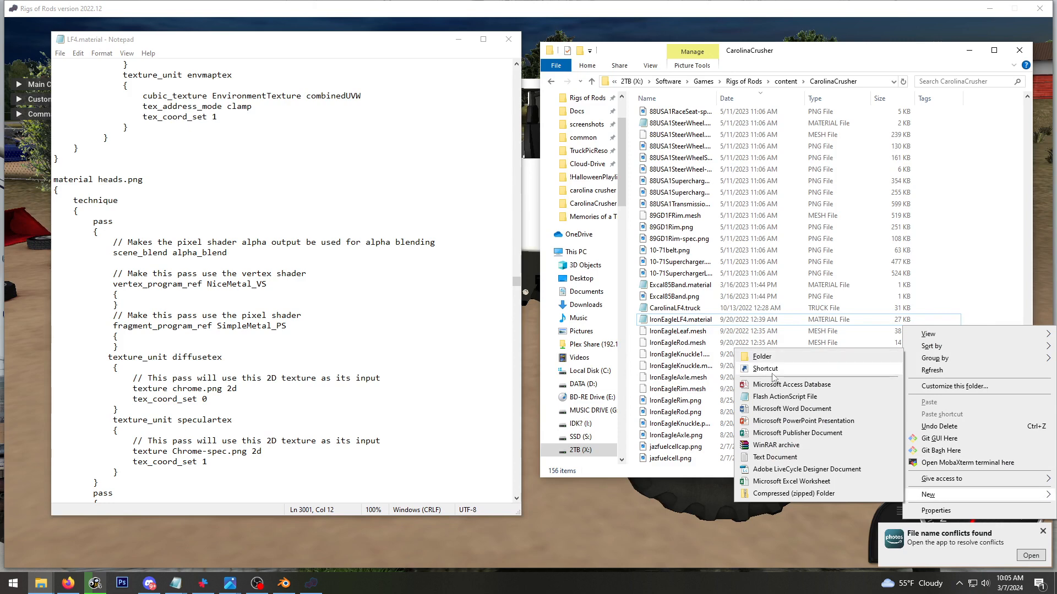
{"action": "left_click", "coordinate": [773, 457]}
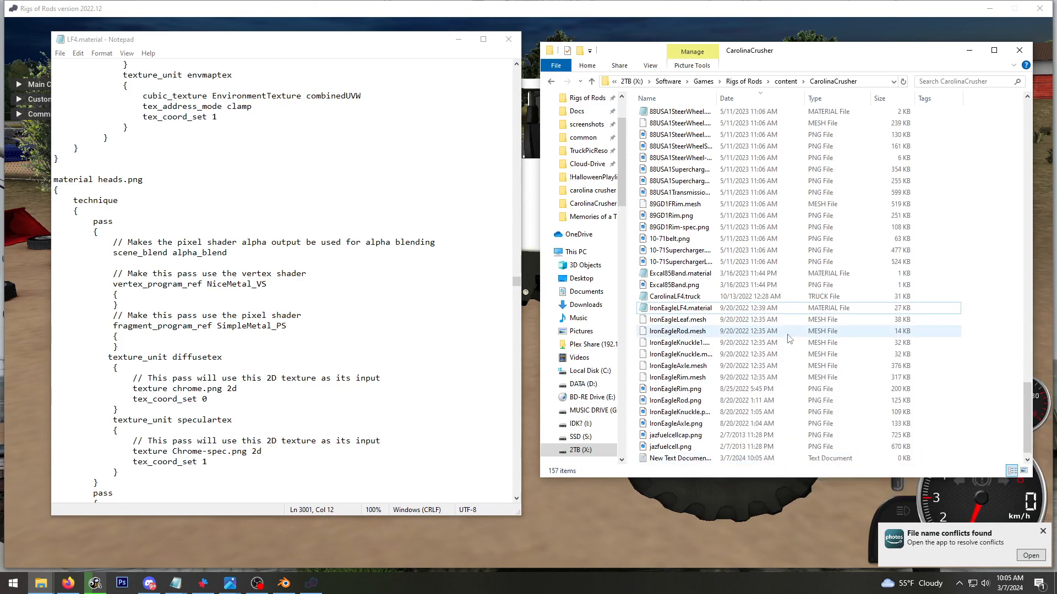
{"action": "type", "text": "CarolinaLF4.material"}
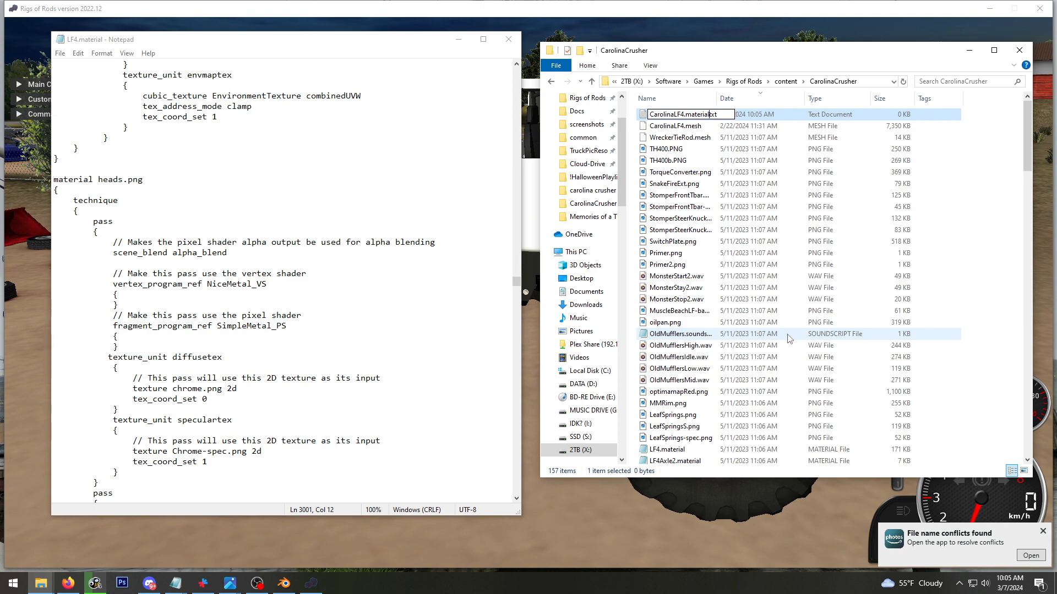
{"action": "key", "text": "Return"}
{"action": "key", "text": "Return"}
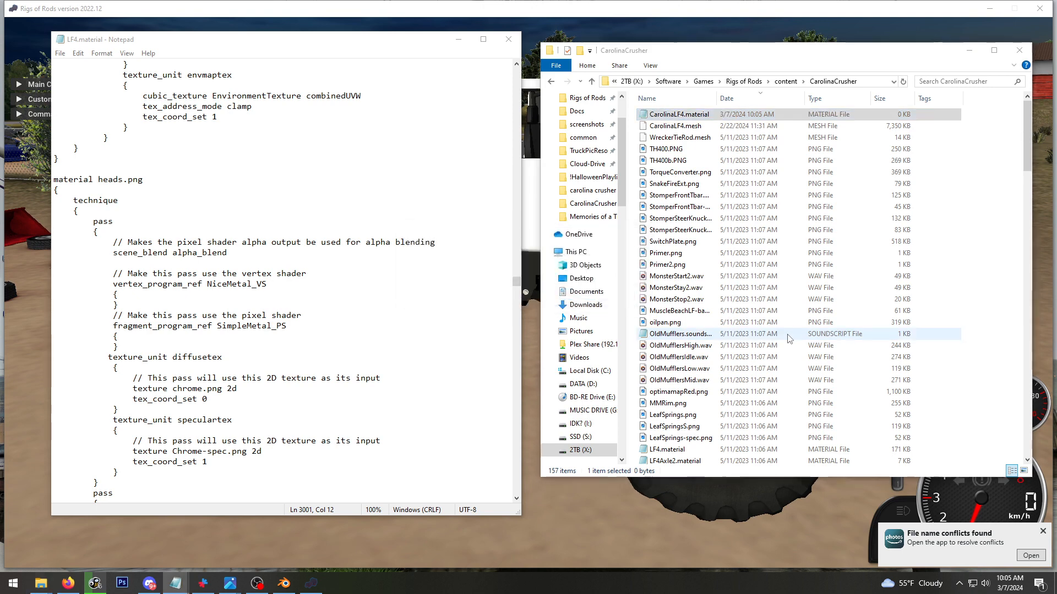
Place the empty CarolinaLF4.material Notepad window beside LF4.material and clear the folder window out of the way
{"action": "left_click_drag", "start_coordinate": [772, 70], "coordinate": [787, 45]}
{"action": "left_click", "coordinate": [779, 63]}
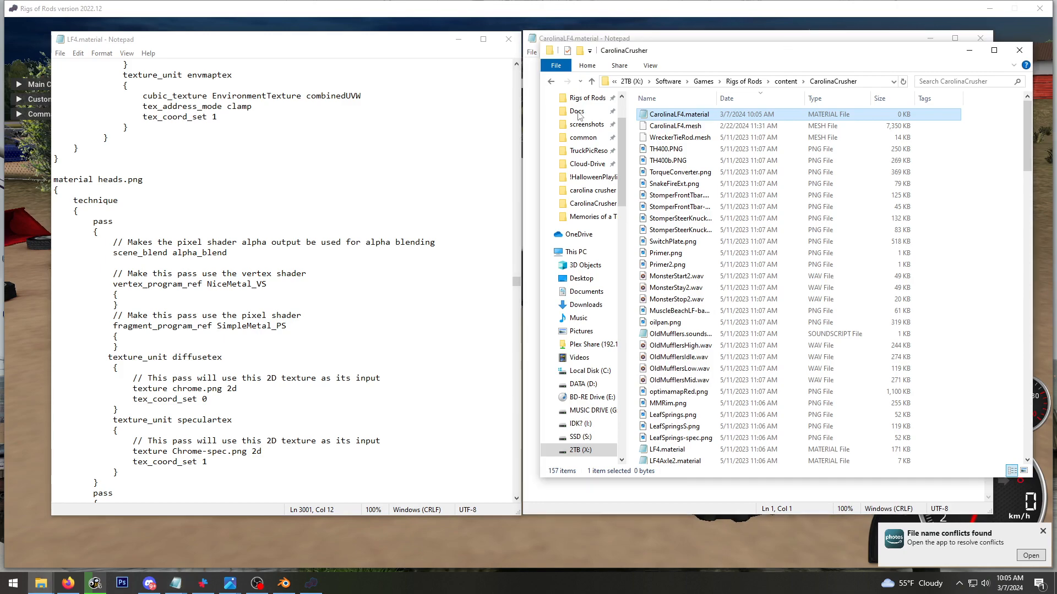
{"action": "left_click_drag", "start_coordinate": [663, 57], "coordinate": [0, 275]}
{"action": "left_click", "coordinate": [720, 142]}
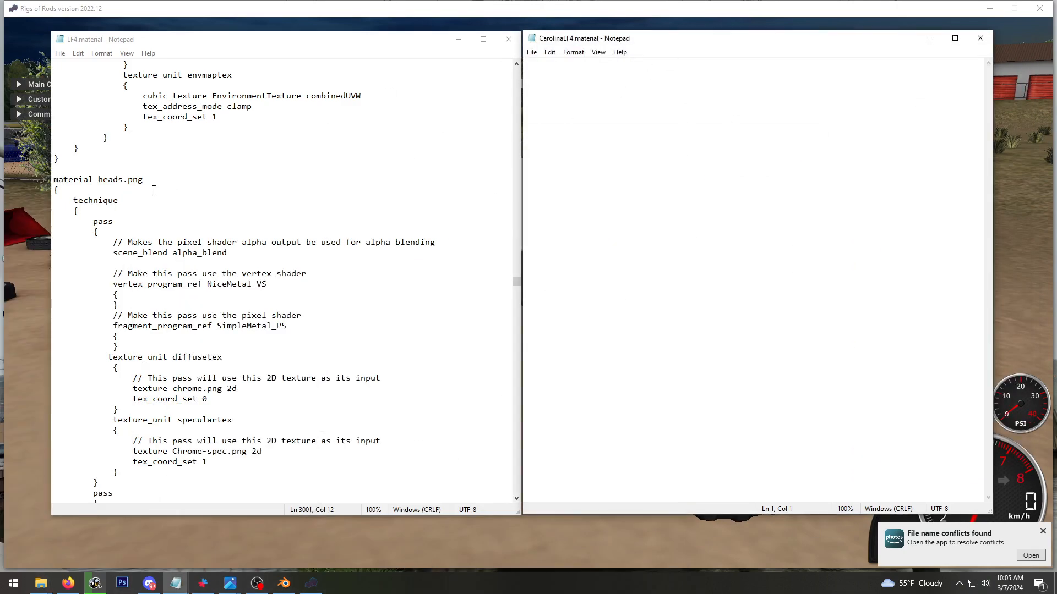
Copy the entire heads.png material block from LF4.material and paste it into CarolinaLF4.material
{"action": "left_click_drag", "start_coordinate": [53, 176], "coordinate": [123, 423]}
{"action": "scroll", "coordinate": [236, 253], "scroll_direction": "down", "scroll_amount": 1}
{"action": "scroll", "coordinate": [272, 266], "scroll_direction": "down", "scroll_amount": 8}
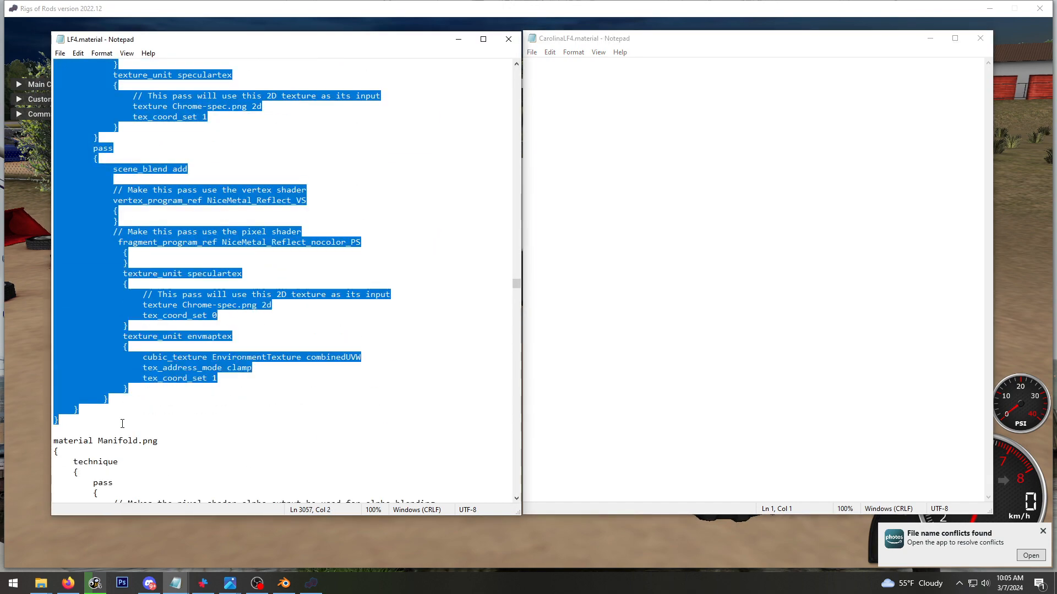
{"action": "left_click", "coordinate": [678, 185]}
{"action": "key", "text": "ctrl+v"}
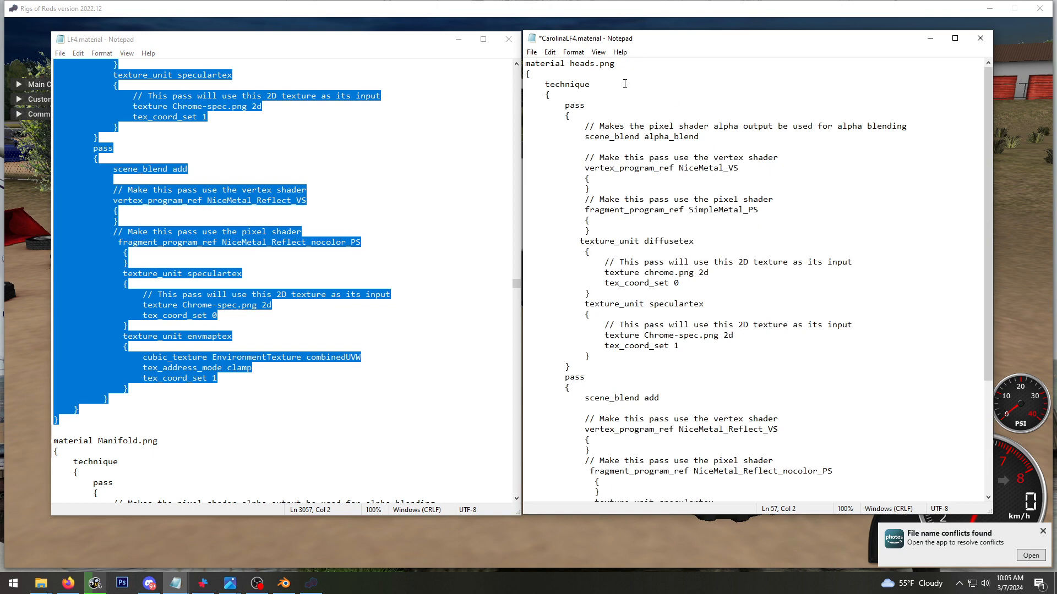
Examine the material name, the chrome.png and Chrome-spec.png texture lines and the reflection pass in the pasted block
{"action": "left_click_drag", "start_coordinate": [614, 63], "coordinate": [576, 62]}
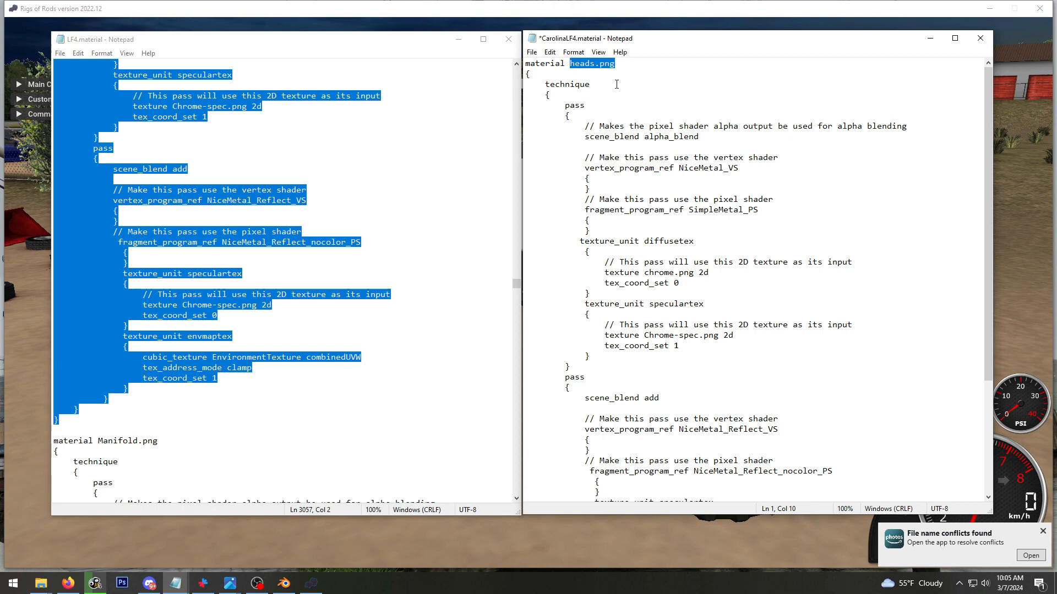
{"action": "left_click", "coordinate": [681, 191]}
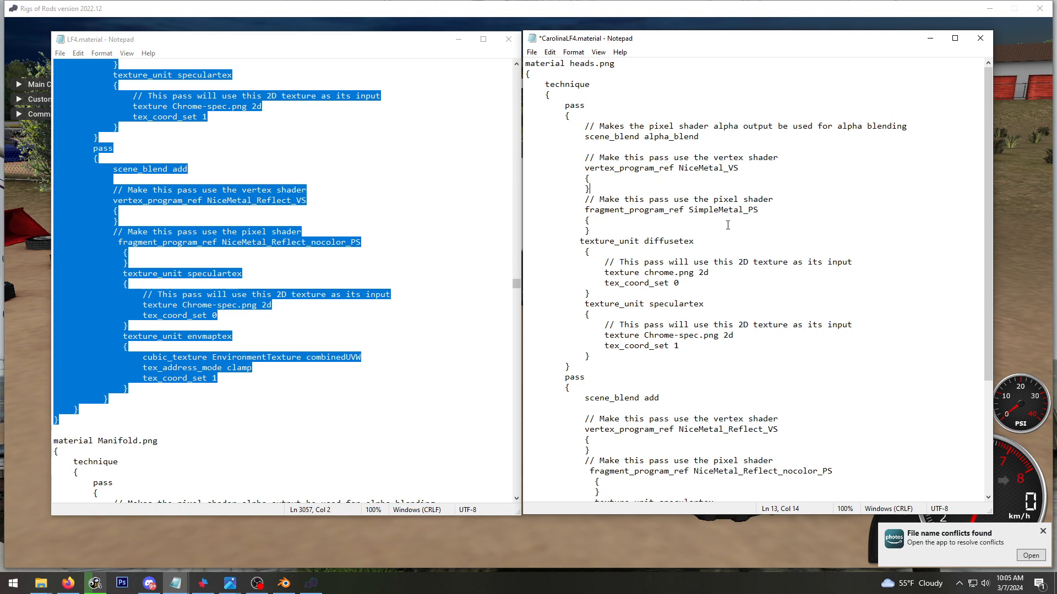
{"action": "scroll", "coordinate": [610, 99], "scroll_direction": "down", "scroll_amount": 3}
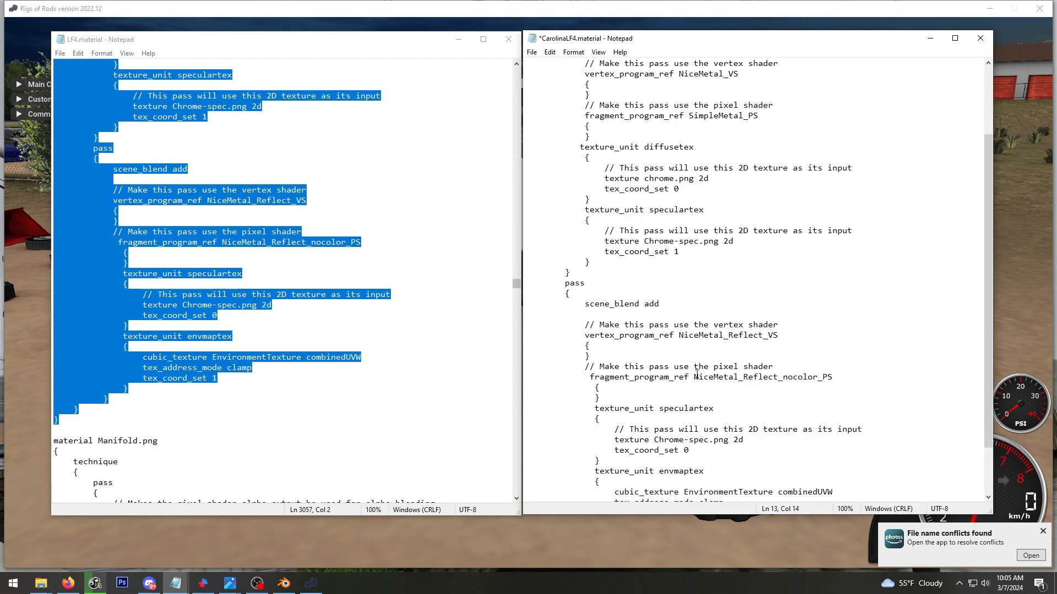
{"action": "scroll", "coordinate": [675, 214], "scroll_direction": "up", "scroll_amount": 3}
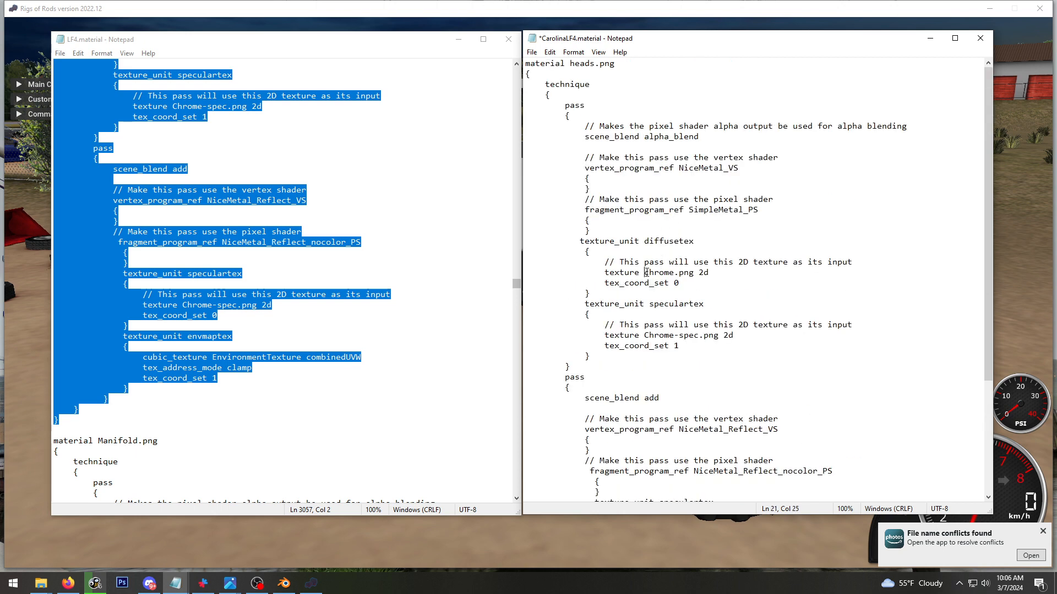
{"action": "double_click", "coordinate": [655, 273]}
{"action": "type", "text": "chrome"}
{"action": "left_click", "coordinate": [680, 346]}
{"action": "scroll", "coordinate": [688, 330], "scroll_direction": "down", "scroll_amount": 4}
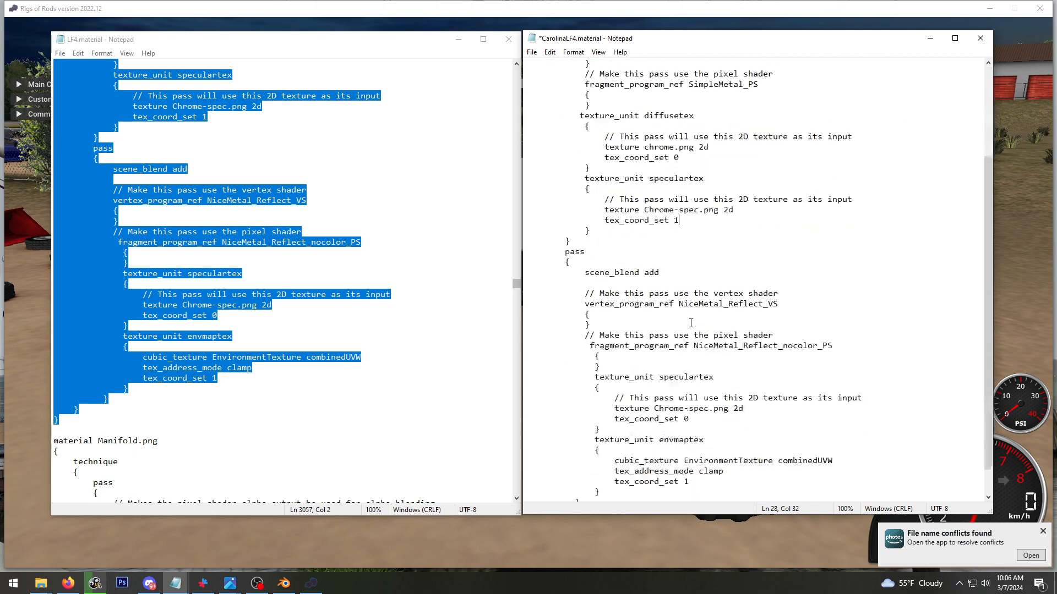
{"action": "scroll", "coordinate": [690, 324], "scroll_direction": "down", "scroll_amount": 1}
{"action": "double_click", "coordinate": [668, 377]}
{"action": "left_click", "coordinate": [741, 223]}
{"action": "scroll", "coordinate": [741, 223], "scroll_direction": "up", "scroll_amount": 5}
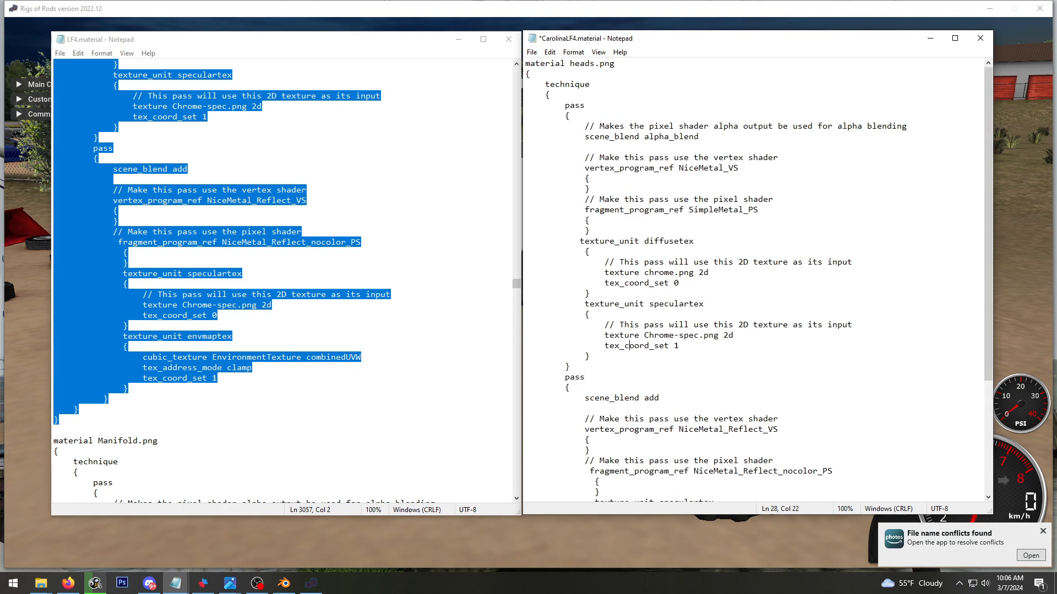
Switch to Blender and look up the material name assigned to the HEADER-IronEagleHeaders object
{"action": "left_click", "coordinate": [284, 583]}
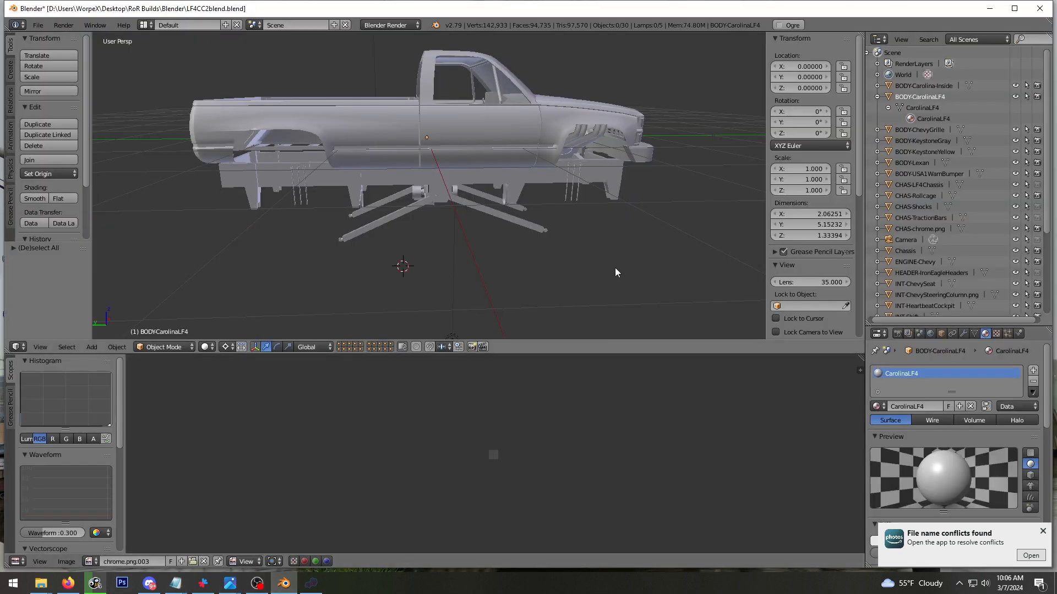
{"action": "right_click", "coordinate": [563, 127]}
{"action": "right_click", "coordinate": [566, 130]}
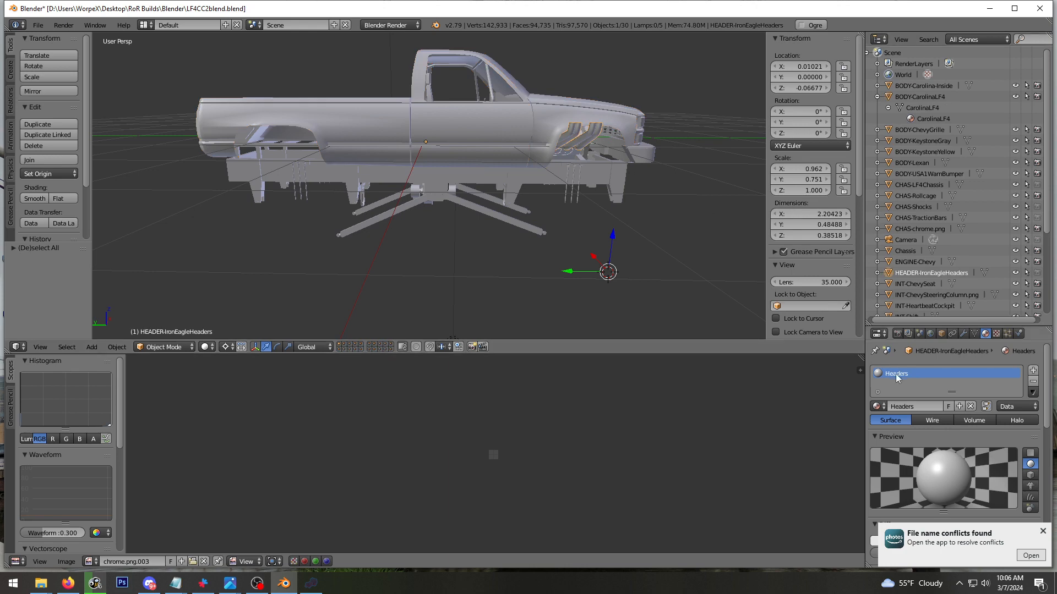
{"action": "left_click", "coordinate": [989, 9]}
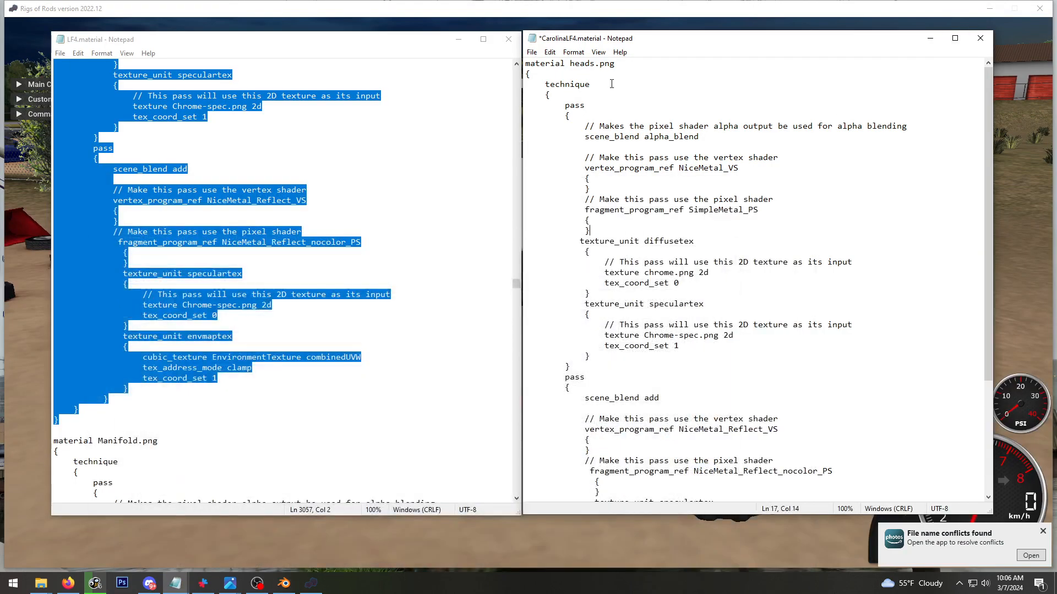
Rename the heads.png material to Headers in CarolinaLF4.material and save the file
{"action": "left_click_drag", "start_coordinate": [615, 64], "coordinate": [581, 63]}
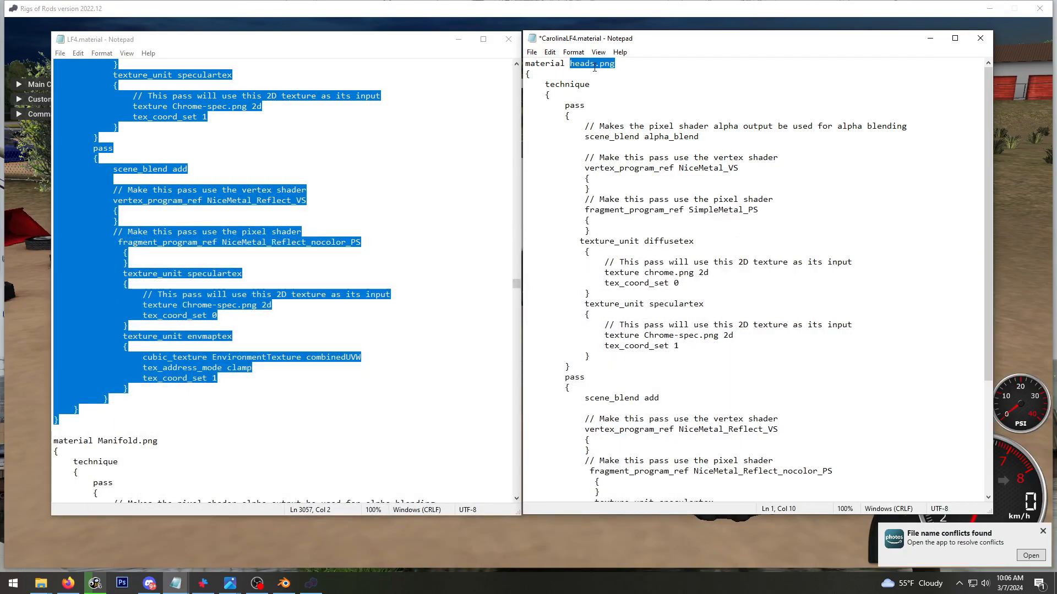
{"action": "type", "text": "Hea"}
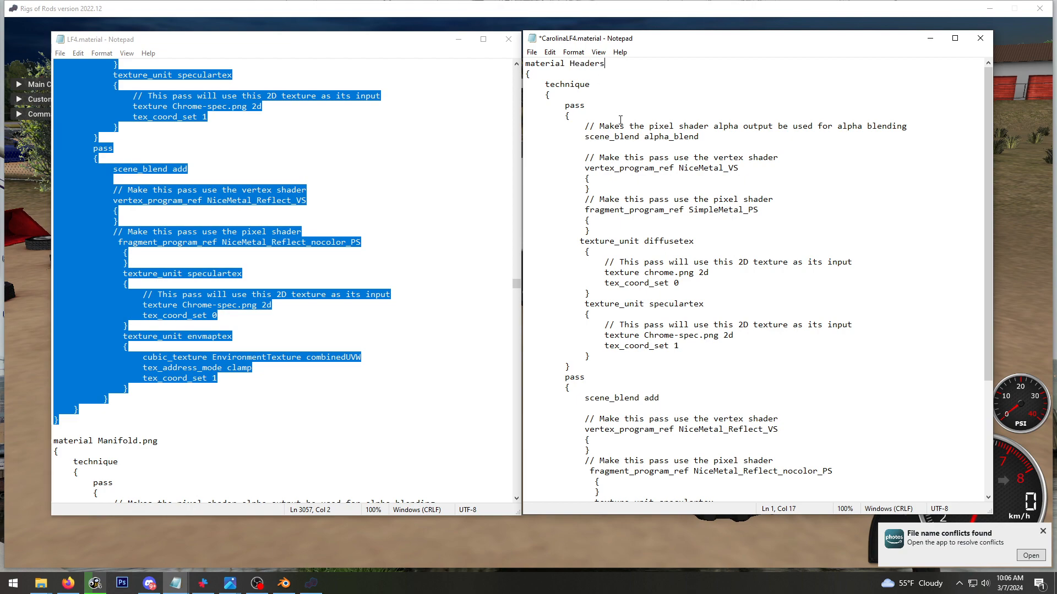
{"action": "left_click", "coordinate": [648, 136]}
{"action": "key", "text": "ctrl+s"}
Reload the current vehicle in Rigs of Rods and view the truck from its rear side
{"action": "key", "text": "alt+Tab"}
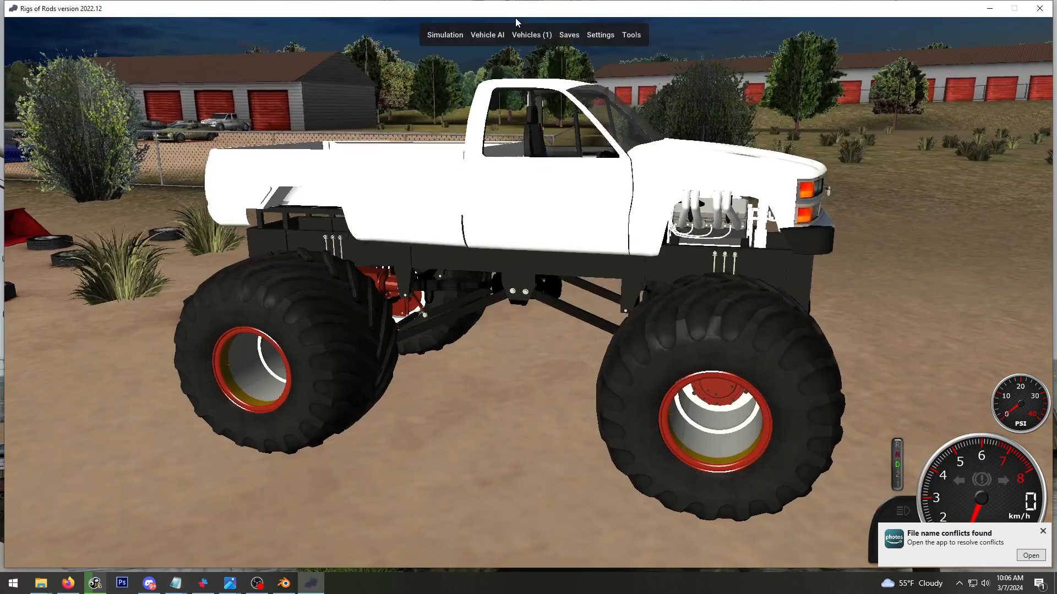
{"action": "mouse_move", "coordinate": [445, 35]}
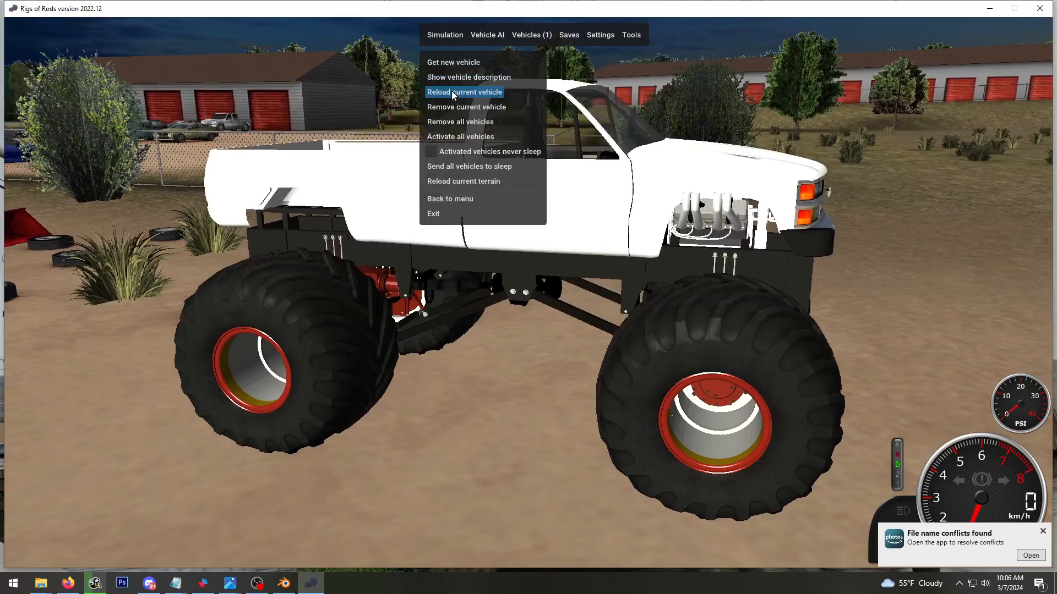
{"action": "left_click", "coordinate": [451, 92]}
{"action": "right_click_drag", "start_coordinate": [503, 231], "coordinate": [128, 561]}
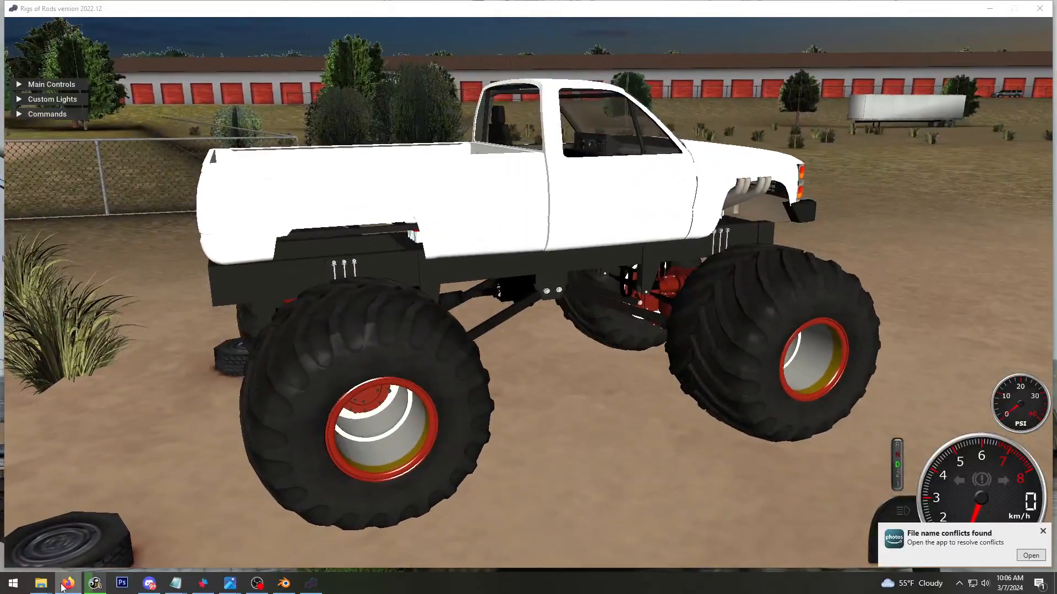
Locate chrome.png in the CarolinaCrusher folder and place the folder window beside the CarolinaLF4.material Notepad window
{"action": "mouse_move", "coordinate": [49, 586]}
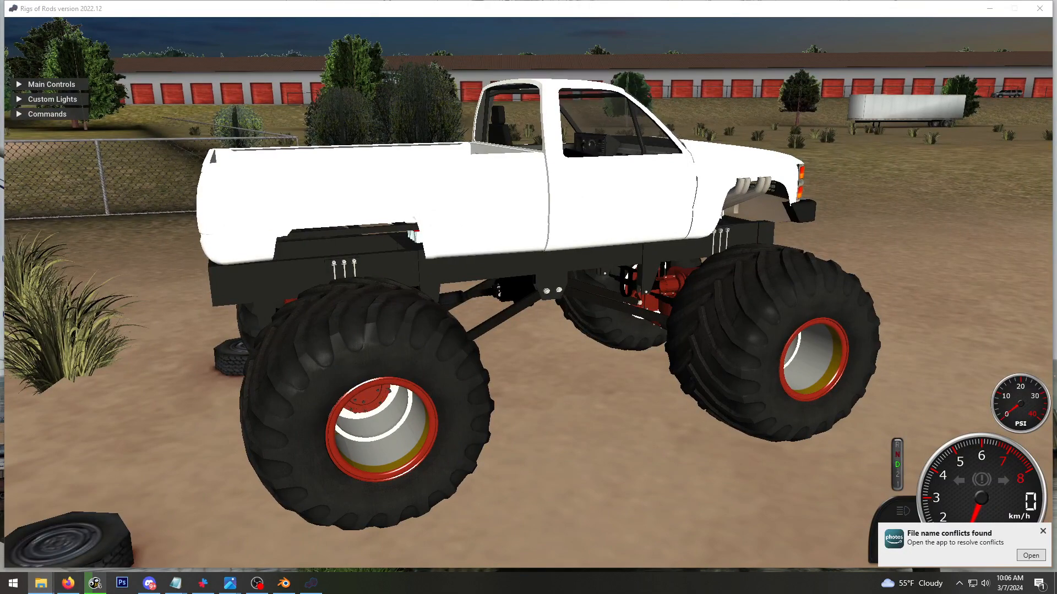
{"action": "key", "text": "alt+Tab"}
{"action": "left_click", "coordinate": [612, 303]}
{"action": "type", "text": "chrome"}
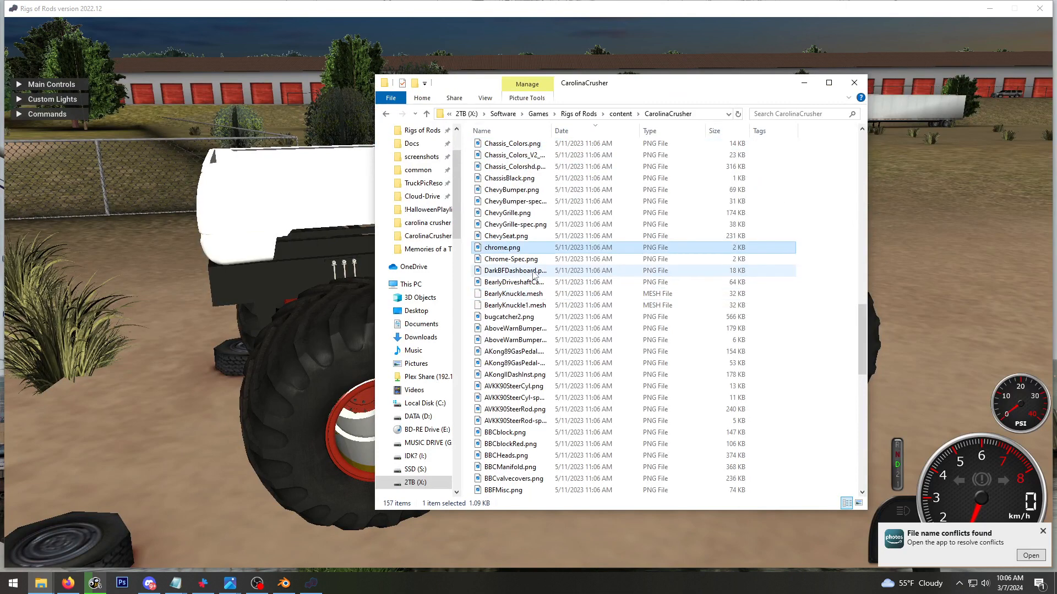
{"action": "left_click_drag", "start_coordinate": [621, 94], "coordinate": [293, 82]}
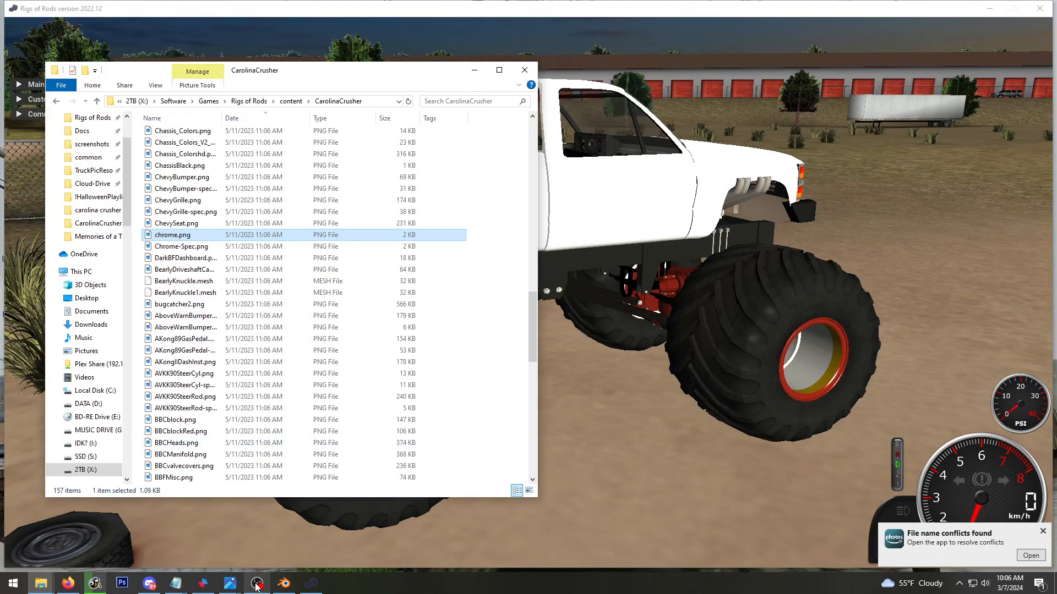
{"action": "left_click", "coordinate": [176, 584]}
{"action": "left_click", "coordinate": [235, 549]}
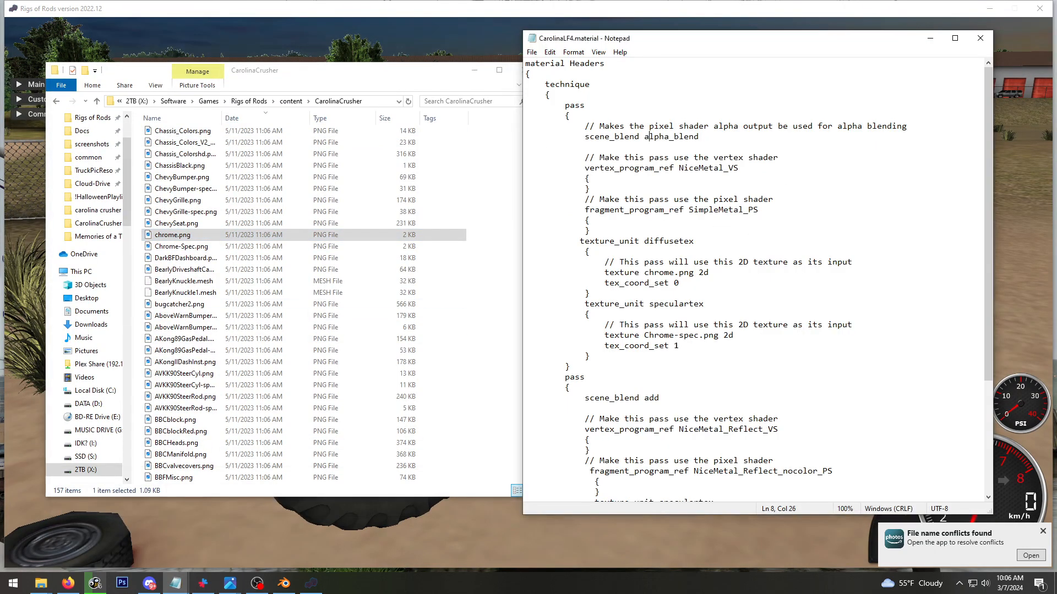
Compare the chrome.png and Chrome-spec.png texture lines in the Headers material with the texture files in the CarolinaCrusher folder
{"action": "left_click", "coordinate": [694, 263]}
{"action": "left_click", "coordinate": [709, 262]}
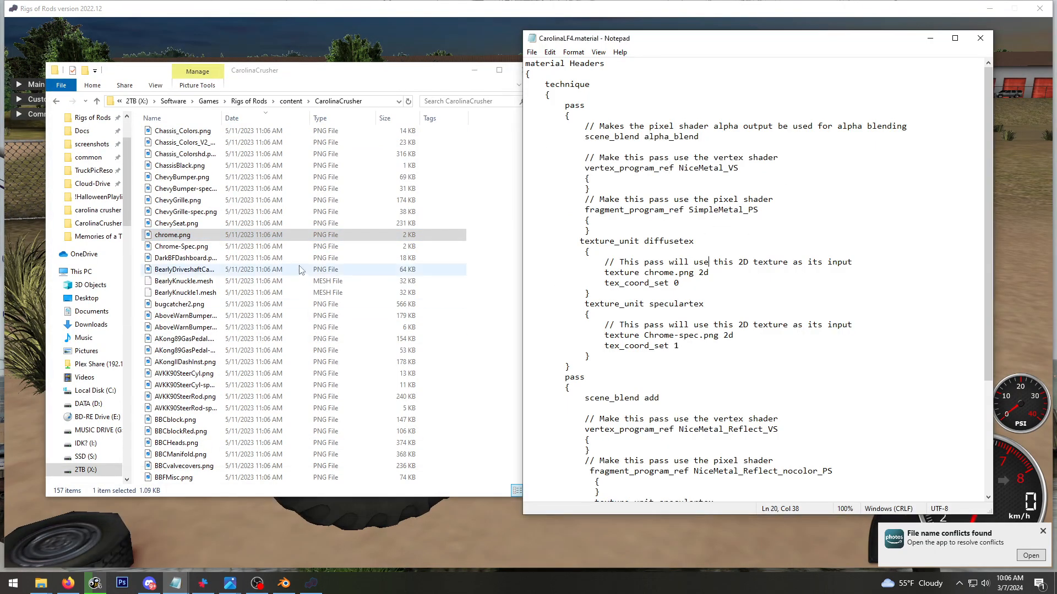
{"action": "left_click", "coordinate": [172, 235]}
{"action": "left_click", "coordinate": [708, 263]}
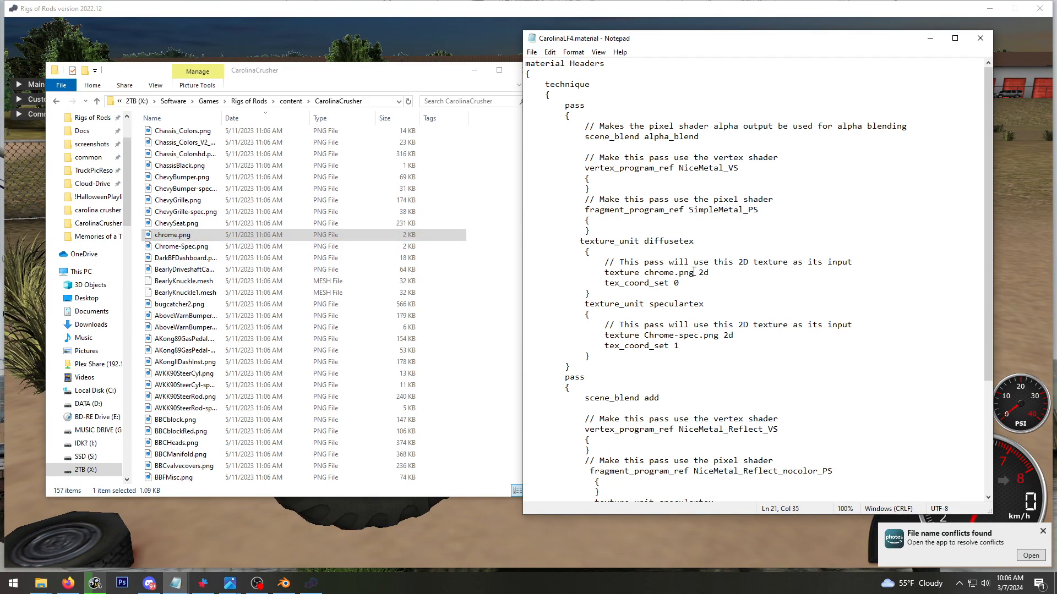
{"action": "scroll", "coordinate": [693, 282], "scroll_direction": "down", "scroll_amount": 3}
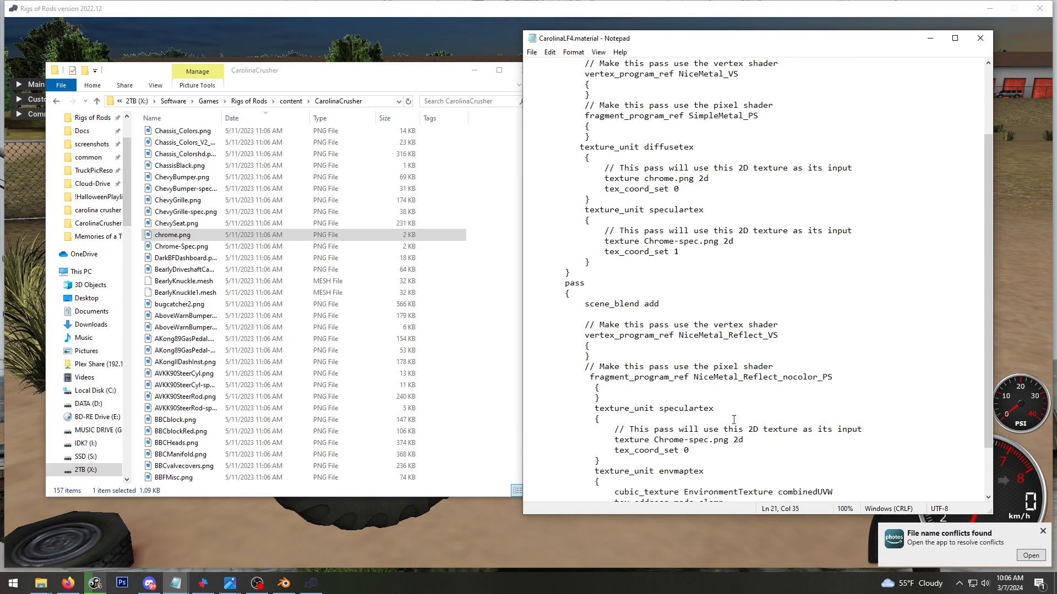
{"action": "left_click_drag", "start_coordinate": [656, 441], "coordinate": [709, 439]}
{"action": "left_click", "coordinate": [716, 439]}
{"action": "scroll", "coordinate": [780, 346], "scroll_direction": "up", "scroll_amount": 3}
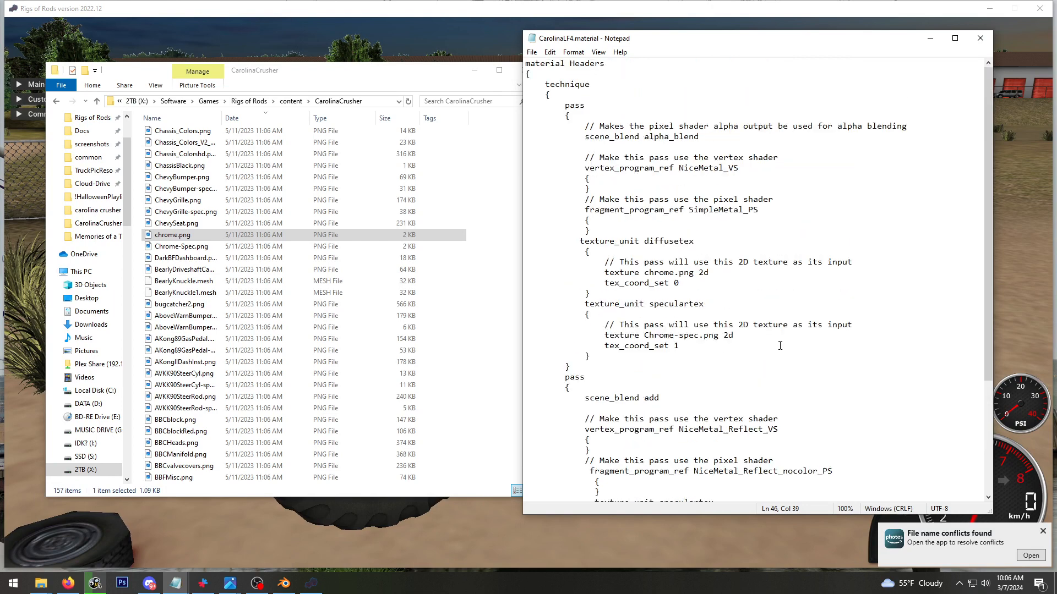
{"action": "left_click", "coordinate": [710, 273]}
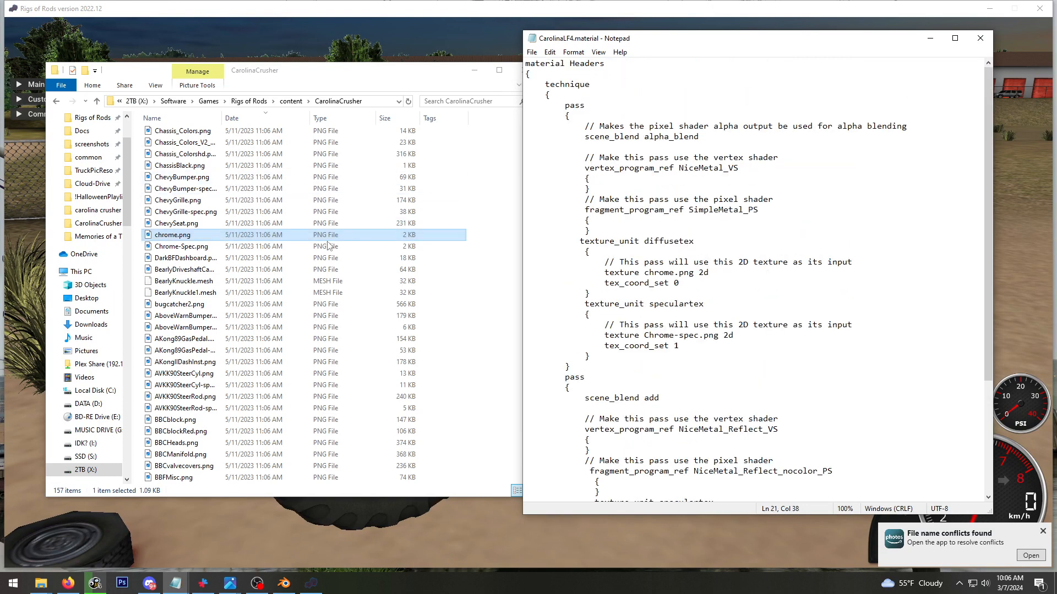
{"action": "left_click", "coordinate": [210, 235]}
Switch to Rigs of Rods and inspect the truck's headers from a low front angle
{"action": "left_click", "coordinate": [311, 583]}
{"action": "right_click_drag", "start_coordinate": [637, 218], "coordinate": [742, 325]}
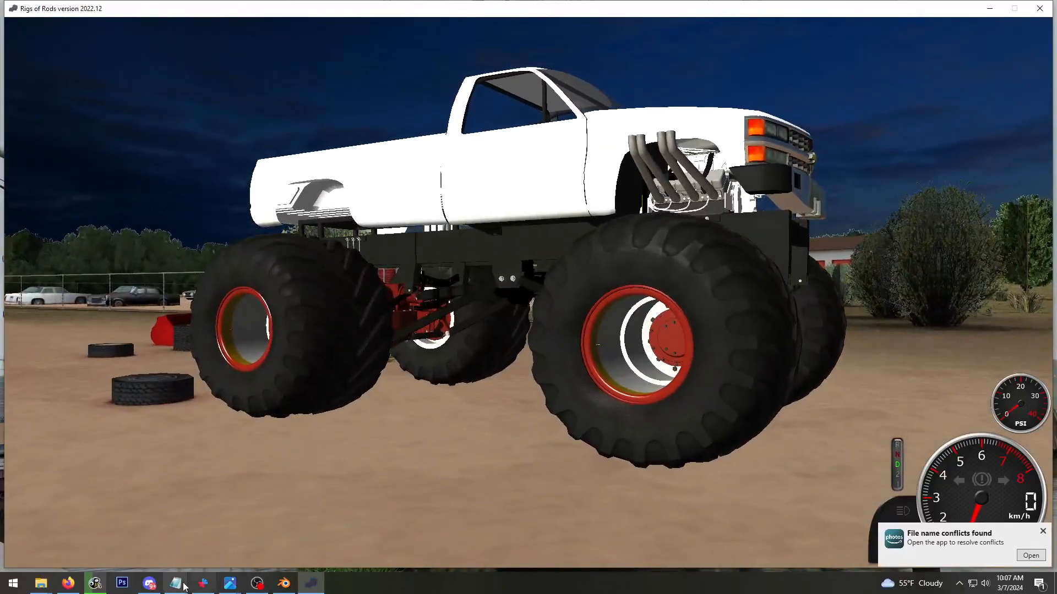
In Blender, fly in under the truck's hood and select the ENGINE-Chevy object
{"action": "left_click", "coordinate": [284, 583]}
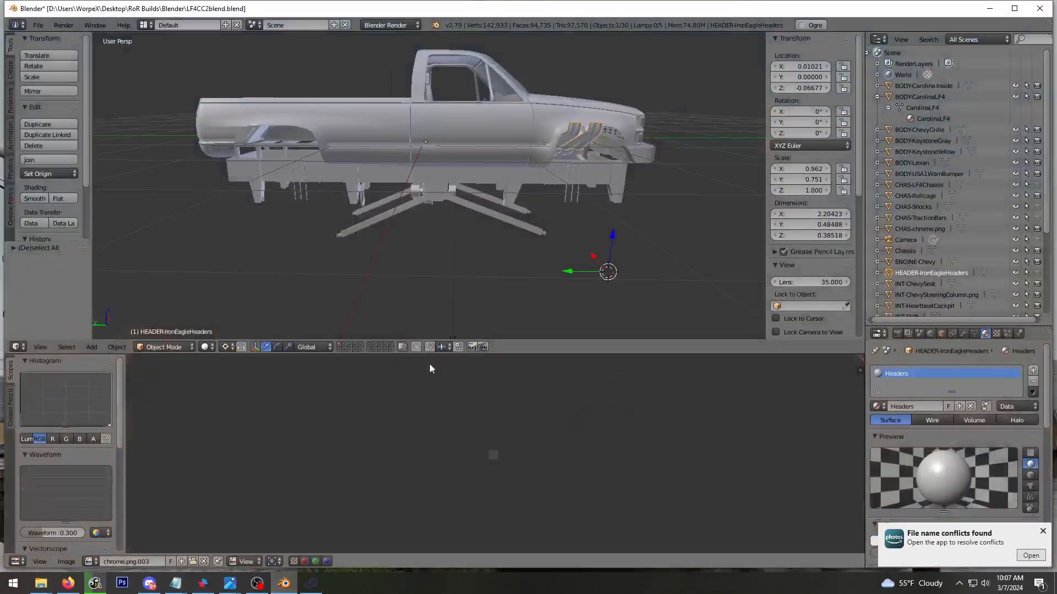
{"action": "key", "text": "shift+f"}
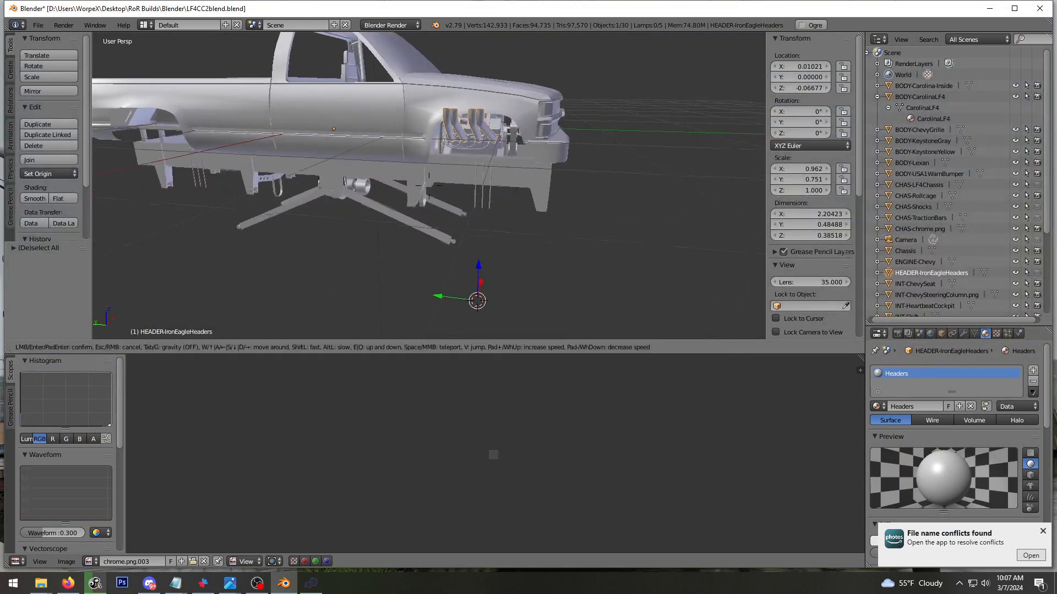
{"action": "key", "text": "w"}
{"action": "left_click", "coordinate": [443, 149]}
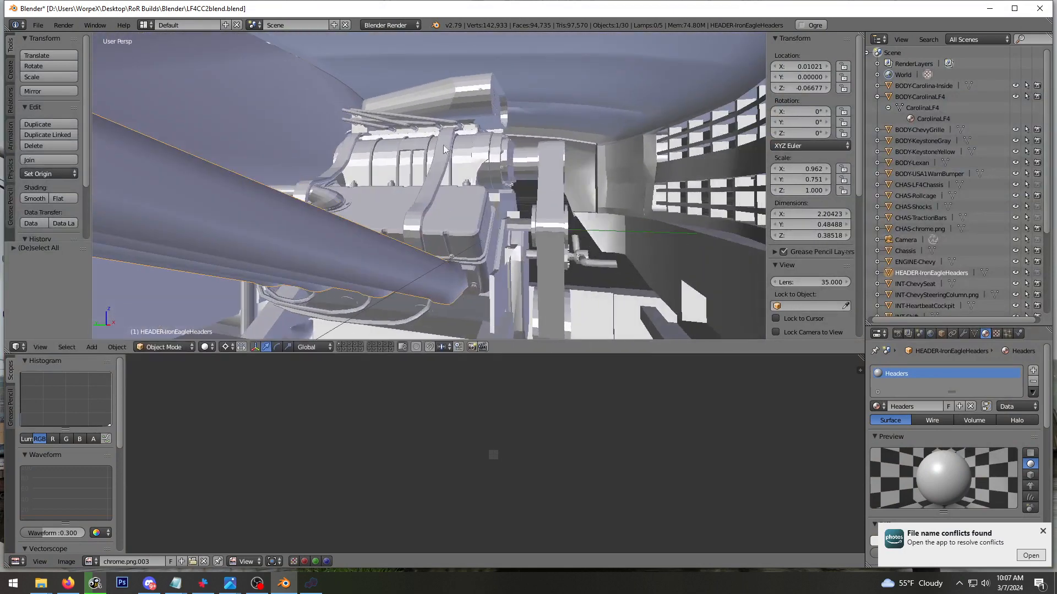
{"action": "key", "text": "a"}
{"action": "right_click", "coordinate": [450, 79]}
Rename the engine's supercharger and belt materials to 10-71Supercharger.png and 10-71belt.png, without the numeric suffix
{"action": "scroll", "coordinate": [961, 387], "scroll_direction": "down", "scroll_amount": 2}
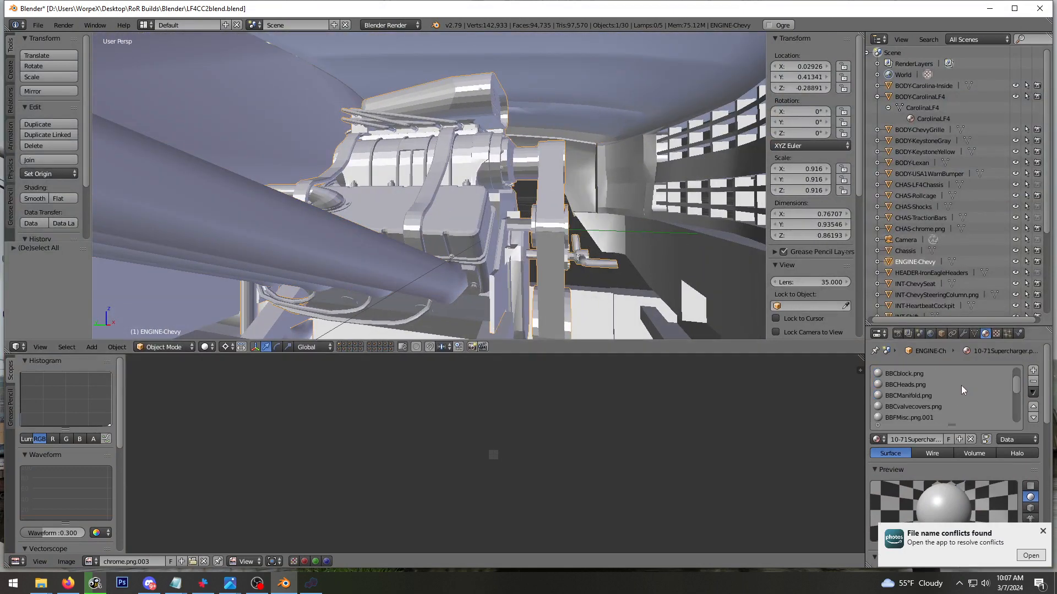
{"action": "scroll", "coordinate": [961, 383], "scroll_direction": "up", "scroll_amount": 2}
{"action": "double_click", "coordinate": [949, 375]}
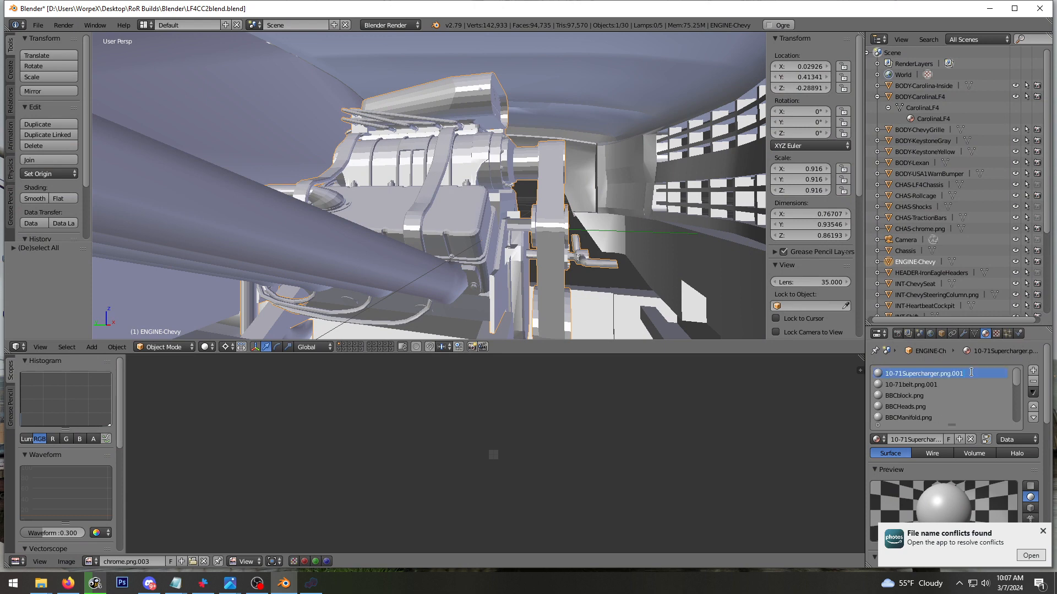
{"action": "double_click", "coordinate": [934, 385]}
{"action": "left_click", "coordinate": [949, 385]}
{"action": "key", "text": "BackSpace"}
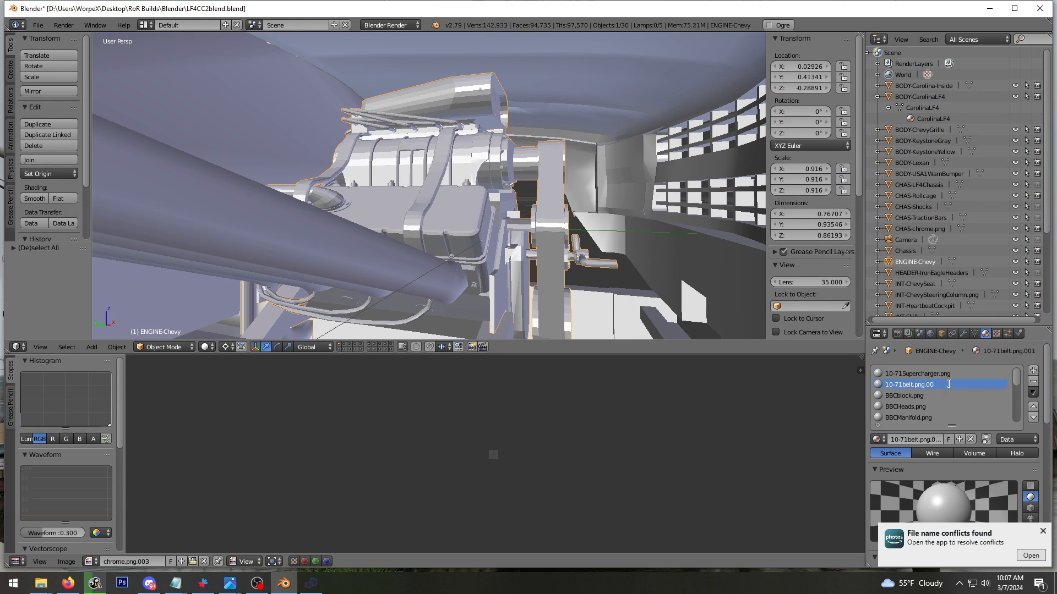
{"action": "left_click", "coordinate": [934, 396]}
Remove the .001 suffix from the engine's miscellaneous and pulley materials, leaving BBFMisc.png and BBFPulleys.png
{"action": "scroll", "coordinate": [940, 398], "scroll_direction": "down", "scroll_amount": 2}
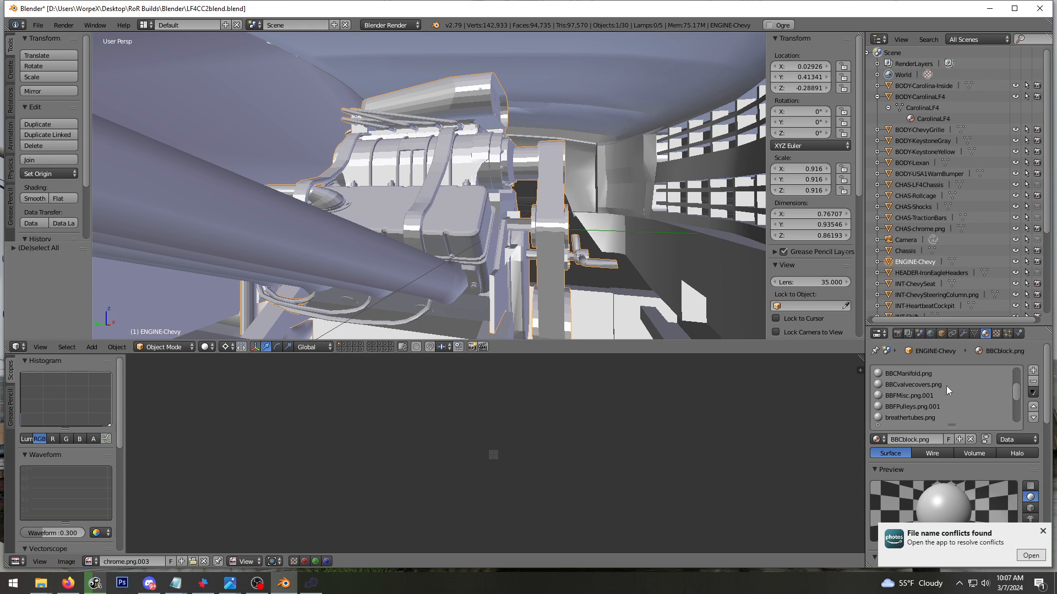
{"action": "left_click", "coordinate": [923, 396]}
{"action": "double_click", "coordinate": [940, 396]}
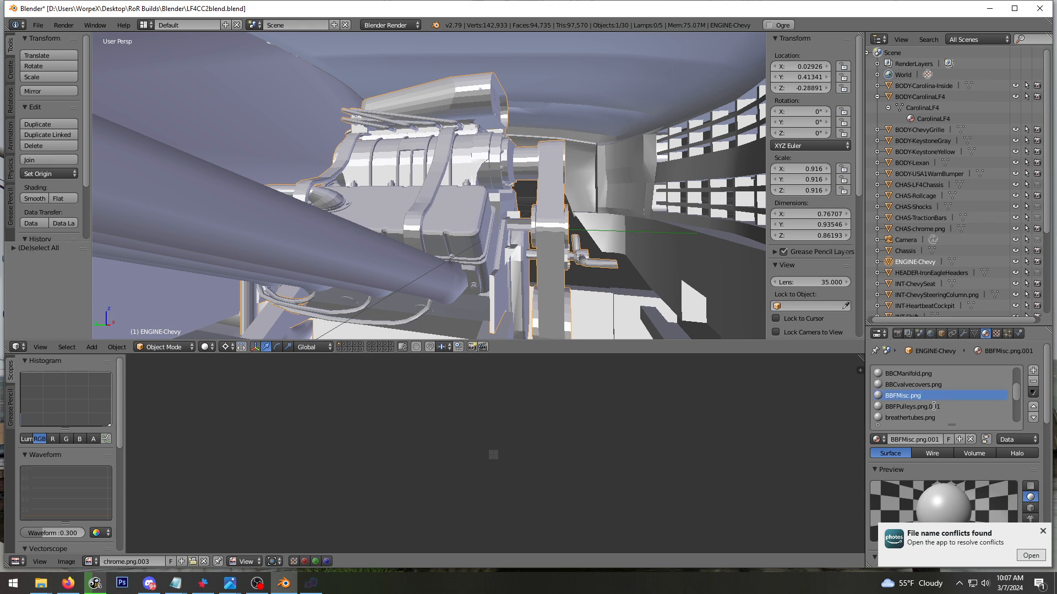
{"action": "key", "text": "Return"}
{"action": "scroll", "coordinate": [940, 409], "scroll_direction": "down", "scroll_amount": 3}
Strip the numeric suffixes from the engine's chassis color and oil pan materials, leaving Chassis_Colorshd.png and oilpan.png
{"action": "left_click", "coordinate": [955, 397]}
{"action": "double_click", "coordinate": [962, 395]}
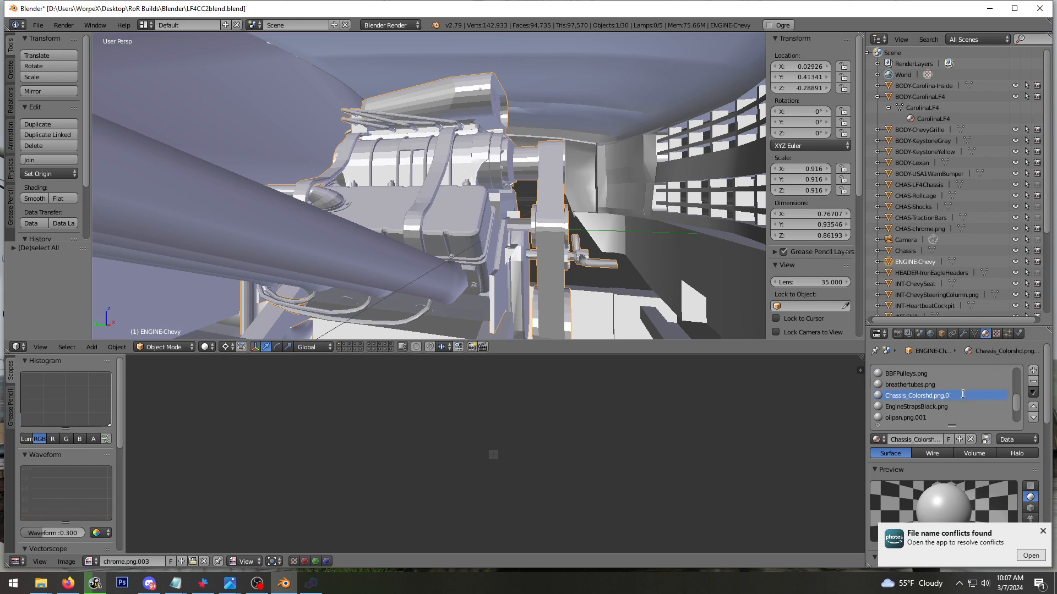
{"action": "left_click", "coordinate": [951, 408]}
{"action": "scroll", "coordinate": [953, 406], "scroll_direction": "down", "scroll_amount": 3}
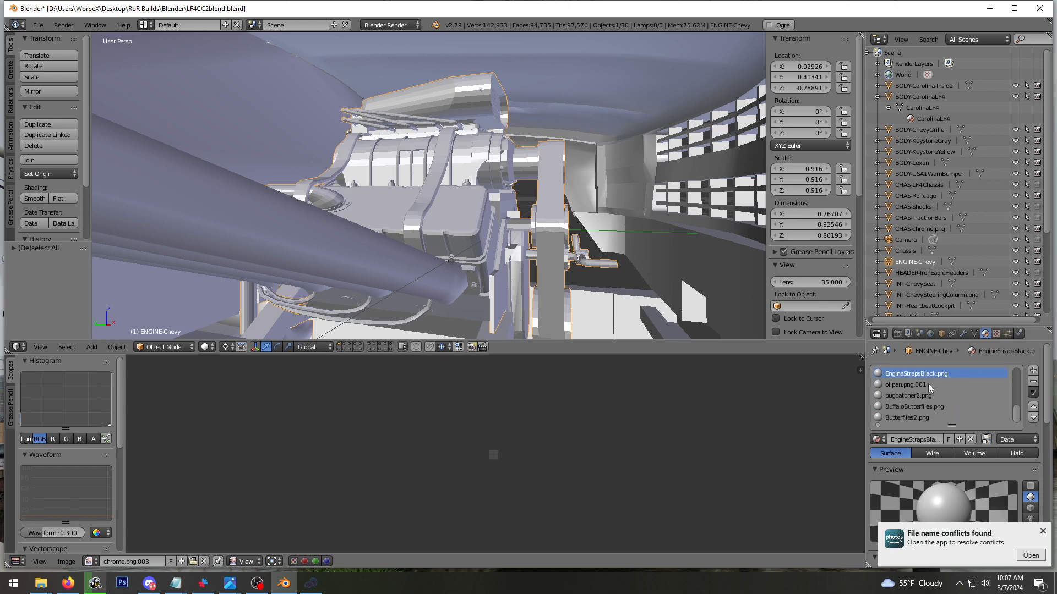
{"action": "double_click", "coordinate": [927, 384]}
{"action": "left_click", "coordinate": [932, 383]}
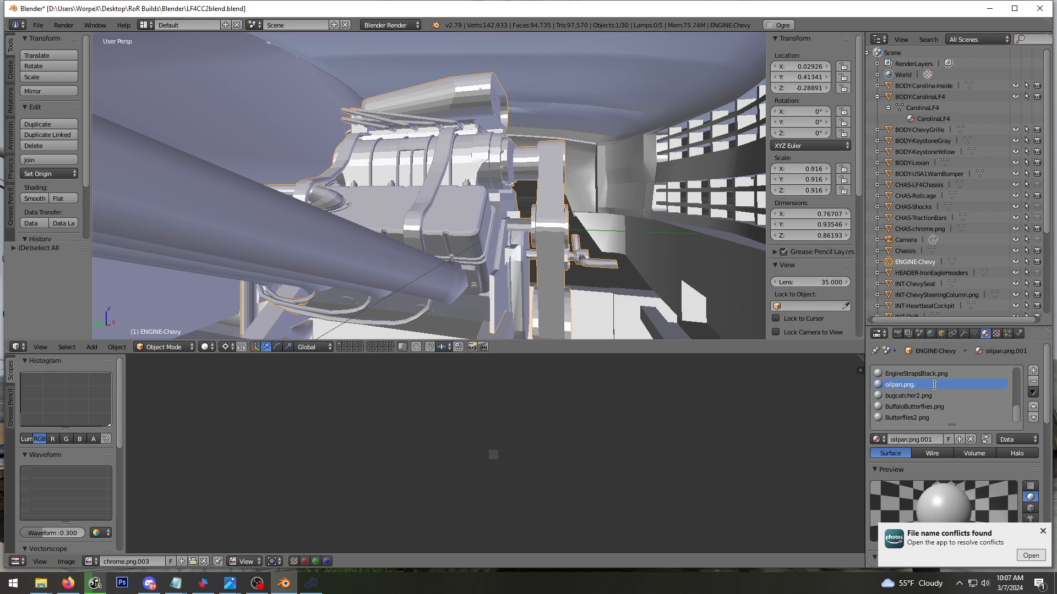
{"action": "left_click", "coordinate": [936, 397]}
Review the engine's material list from BuffaloButterflies.png back to BBCblock.png and examine the engine model
{"action": "left_click", "coordinate": [940, 406]}
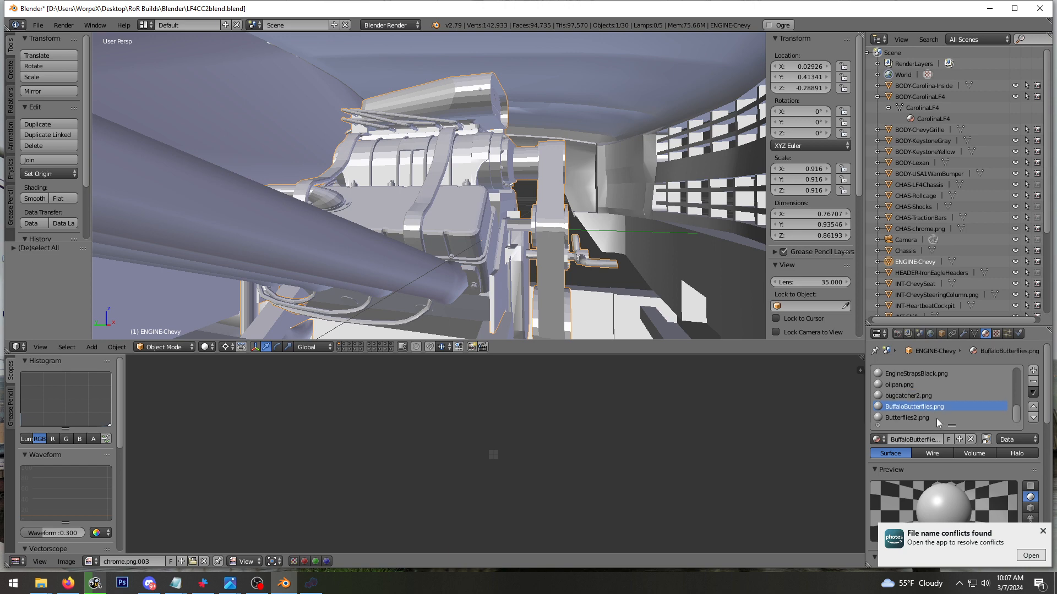
{"action": "scroll", "coordinate": [936, 419], "scroll_direction": "up", "scroll_amount": 3}
{"action": "scroll", "coordinate": [933, 417], "scroll_direction": "up", "scroll_amount": 6}
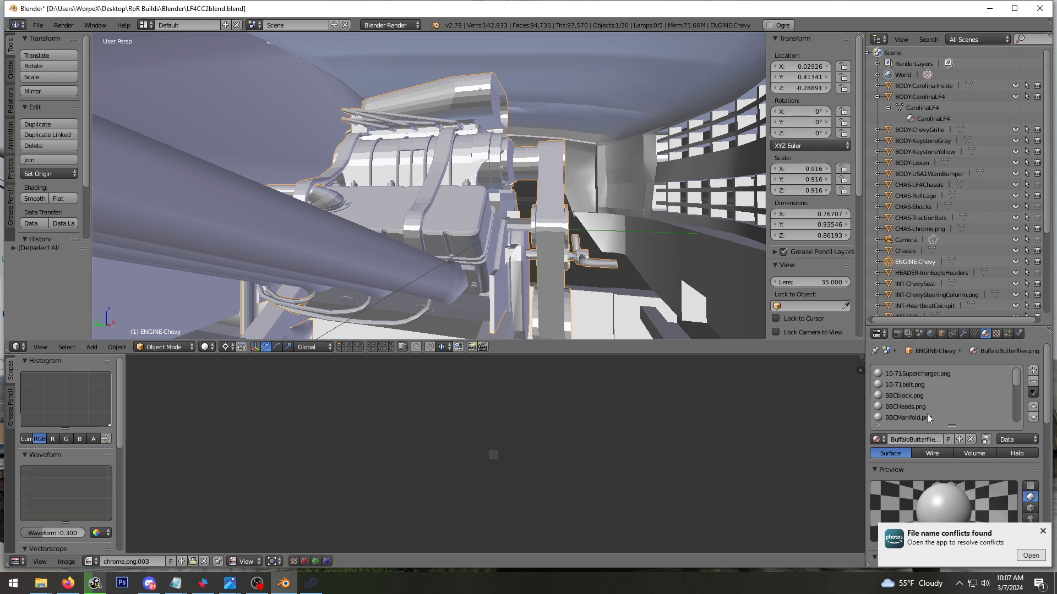
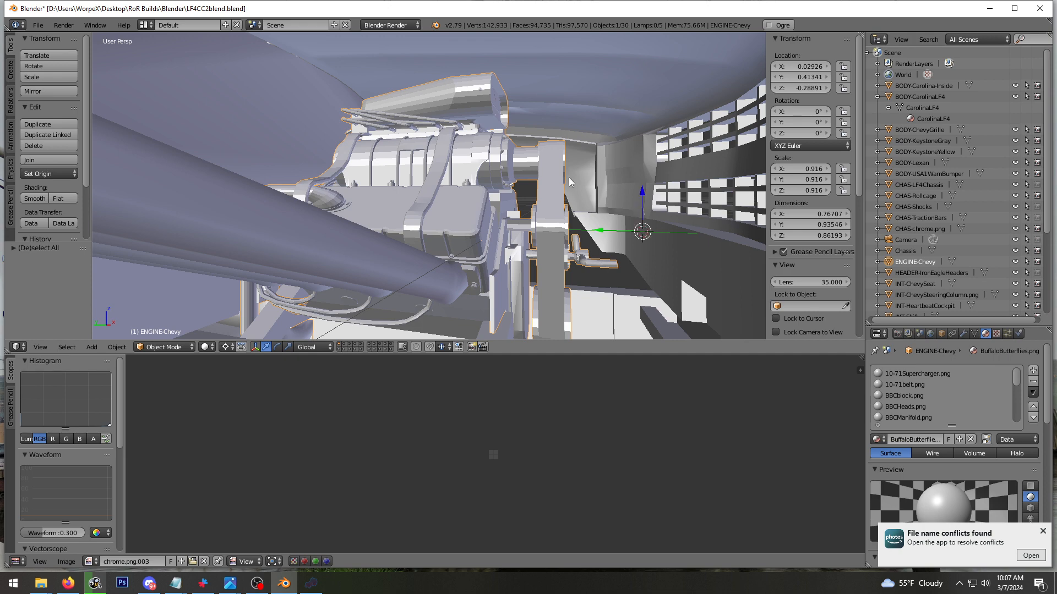
{"action": "middle_click_drag", "start_coordinate": [569, 178], "coordinate": [546, 213]}
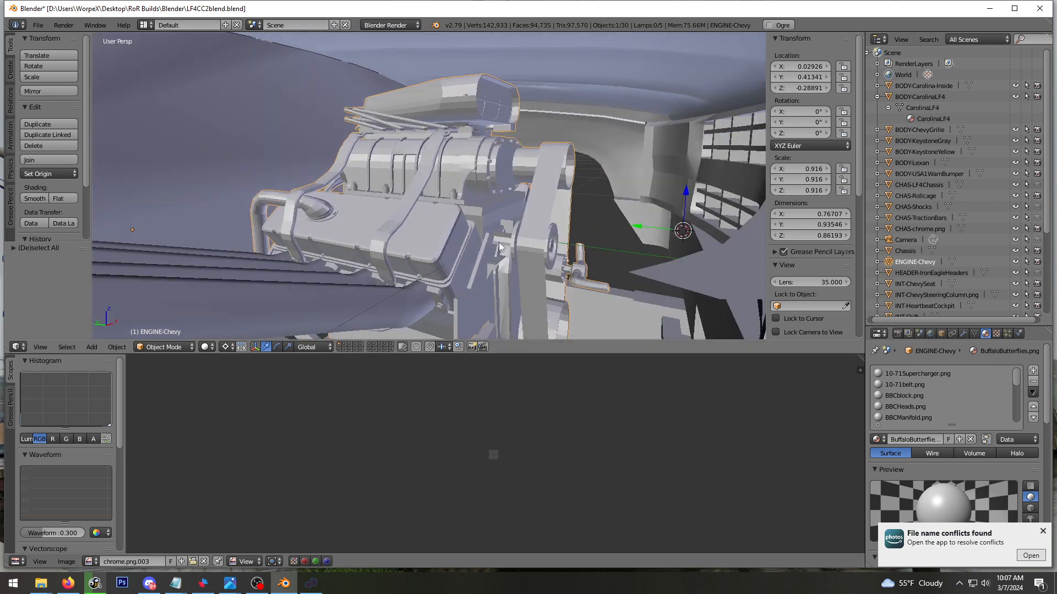
{"action": "left_click", "coordinate": [920, 395]}
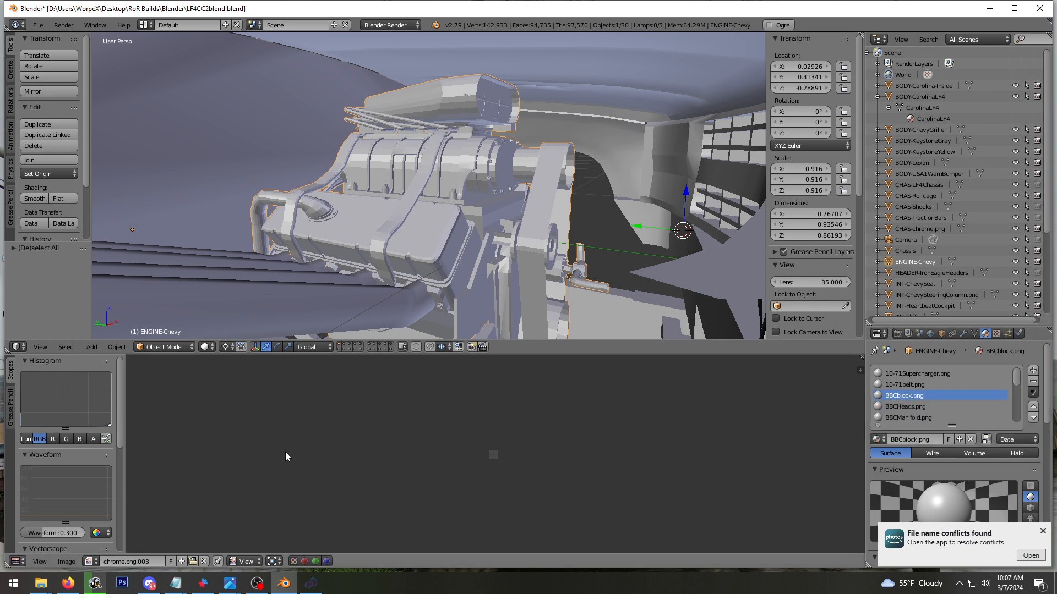
{"action": "left_click", "coordinate": [514, 274]}
{"action": "middle_click_drag", "start_coordinate": [502, 219], "coordinate": [498, 219]}
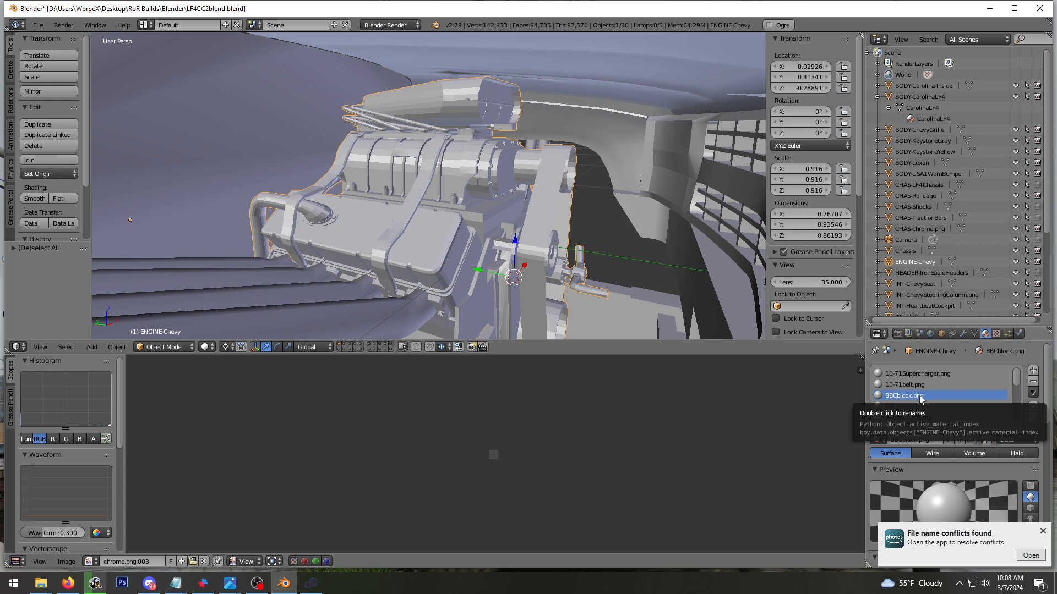
Select the transfer case under the truck in the 3D view and check its material name
{"action": "left_click", "coordinate": [633, 198]}
{"action": "middle_click_drag", "start_coordinate": [633, 198], "coordinate": [599, 209]}
{"action": "key", "text": "shift+f"}
{"action": "key", "text": "s"}
{"action": "left_click", "coordinate": [429, 186]}
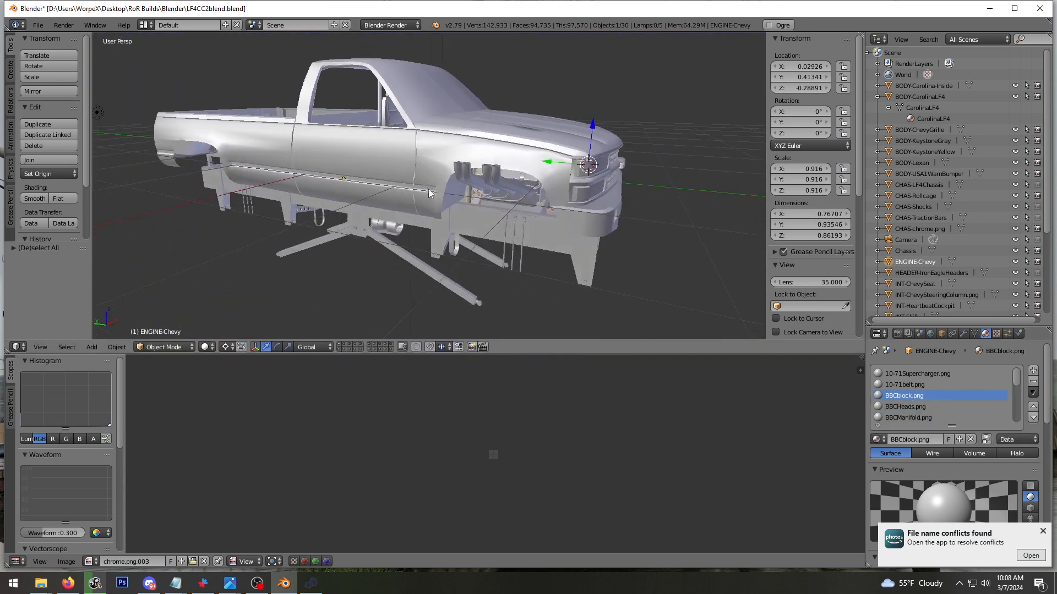
{"action": "middle_click_drag", "start_coordinate": [398, 224], "coordinate": [404, 209]}
{"action": "right_click", "coordinate": [404, 209]}
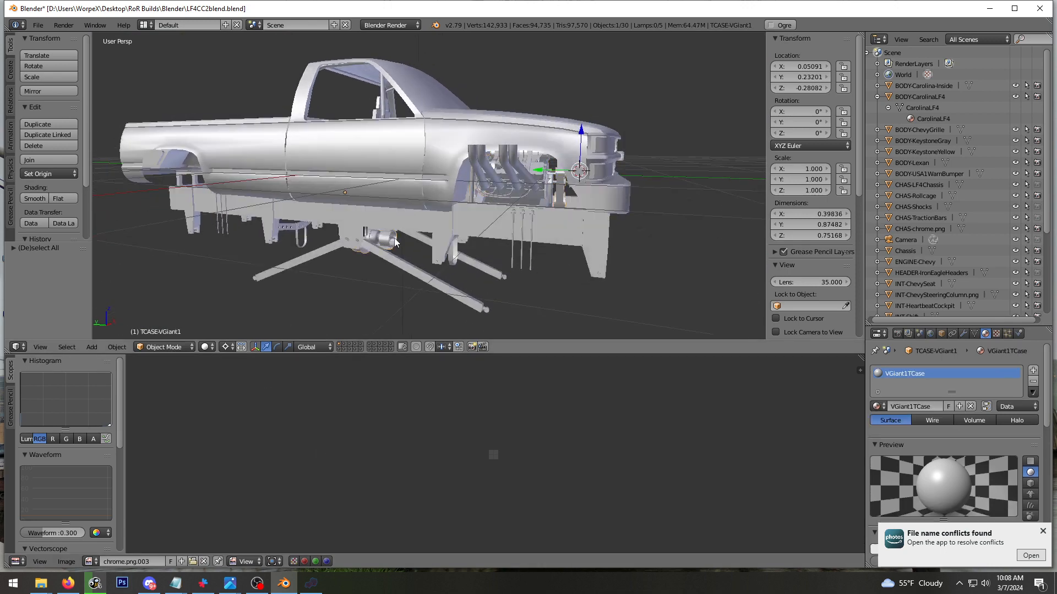
{"action": "scroll", "coordinate": [939, 261], "scroll_direction": "down", "scroll_amount": 5}
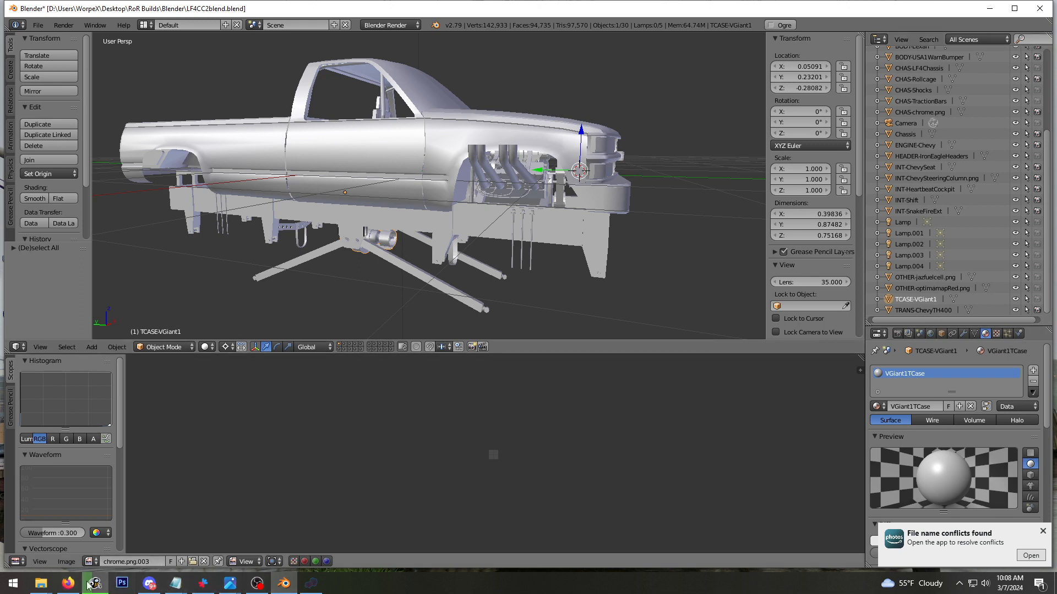
Switch to LF4.material in Notepad and search it for VGiant1TCase
{"action": "left_click", "coordinate": [41, 584]}
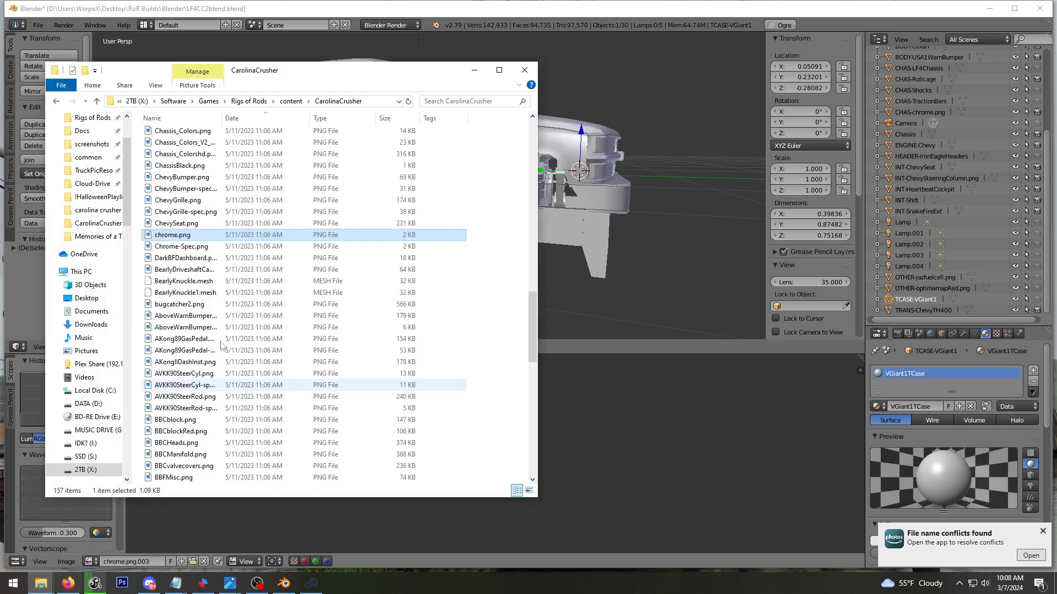
{"action": "left_click", "coordinate": [219, 315]}
{"action": "mouse_move", "coordinate": [176, 583]}
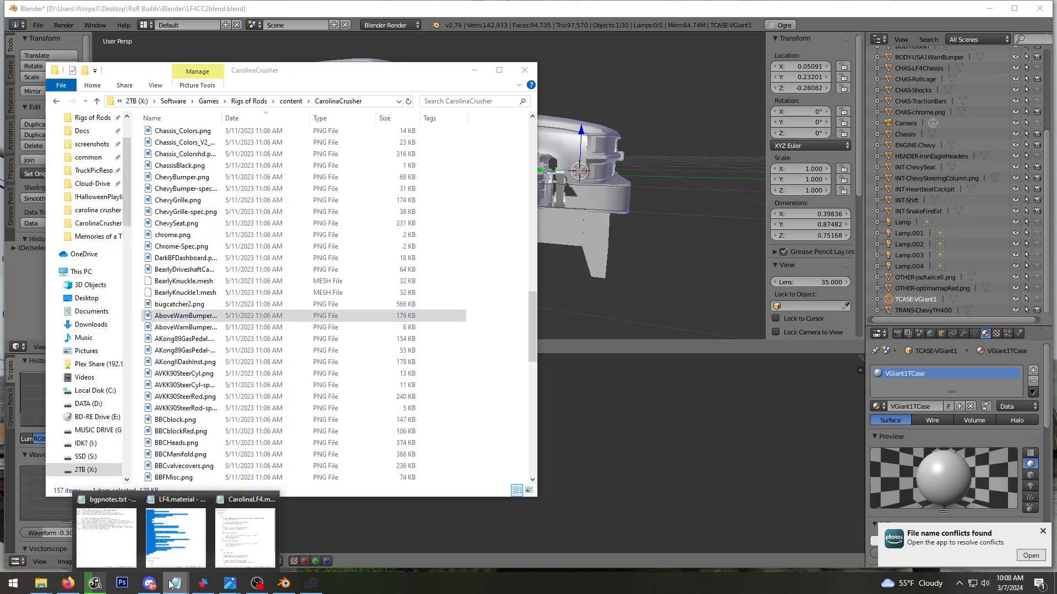
{"action": "left_click", "coordinate": [204, 490]}
{"action": "left_click", "coordinate": [205, 489]}
{"action": "key", "text": "ctrl+f"}
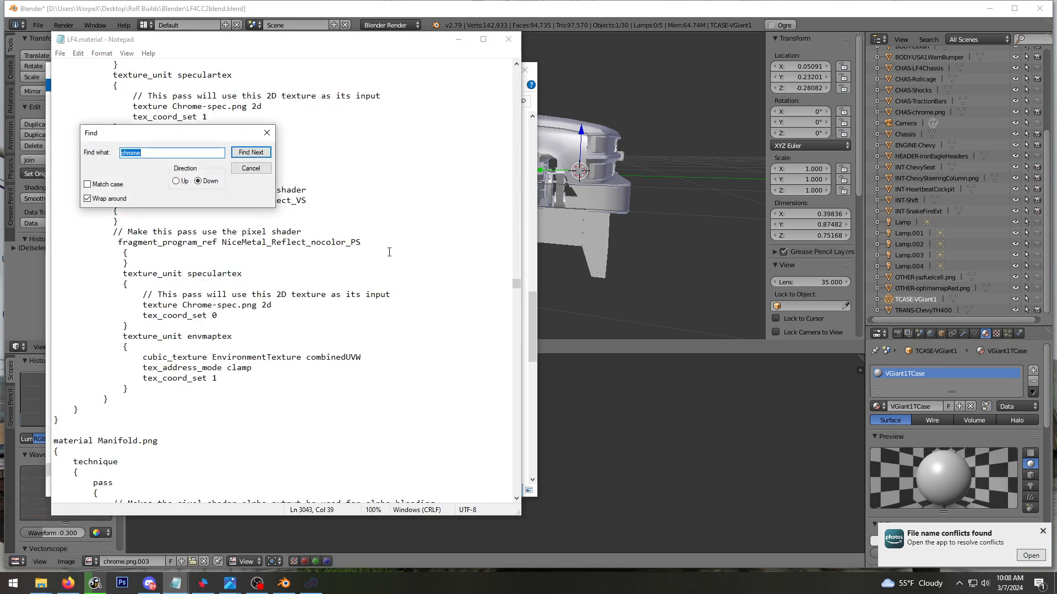
{"action": "type", "text": "v"}
{"action": "key", "text": "BackSpace"}
{"action": "type", "text": "VGiant1"}
{"action": "key", "text": "Return"}
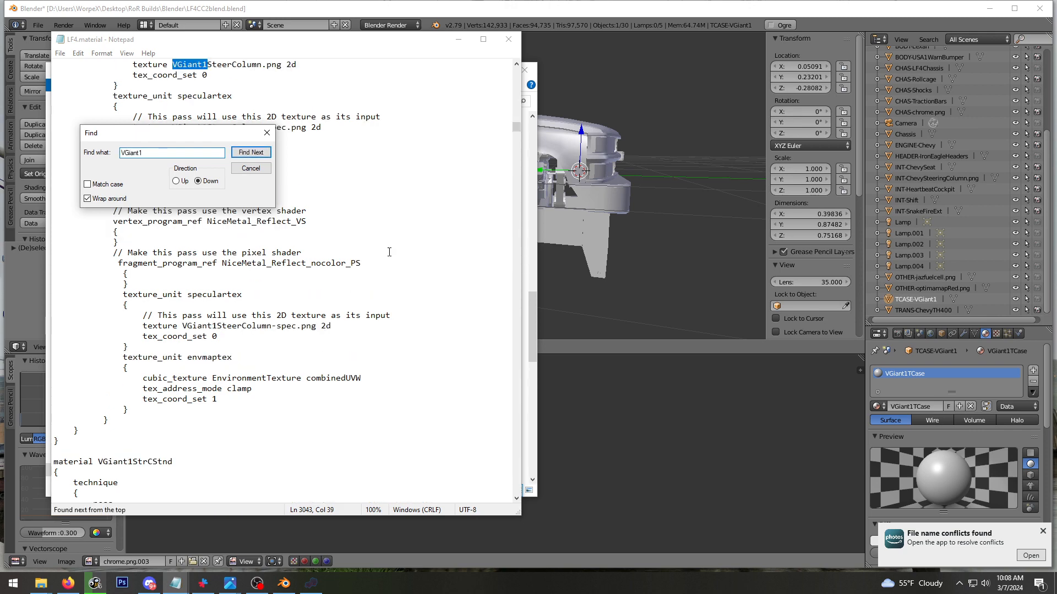
{"action": "key", "text": "Return"}
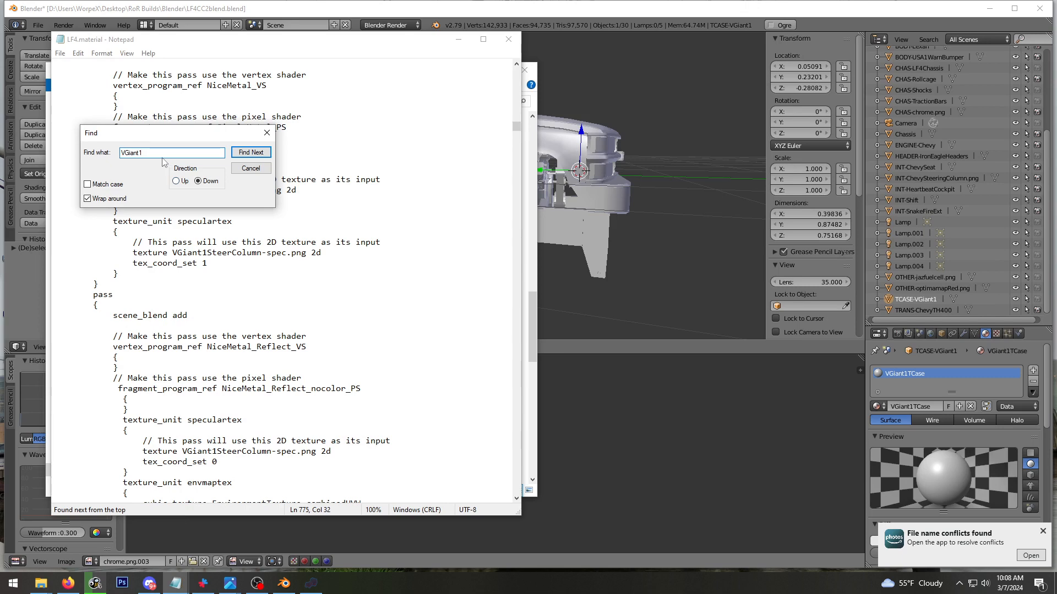
{"action": "type", "text": "TCase"}
{"action": "key", "text": "Return"}
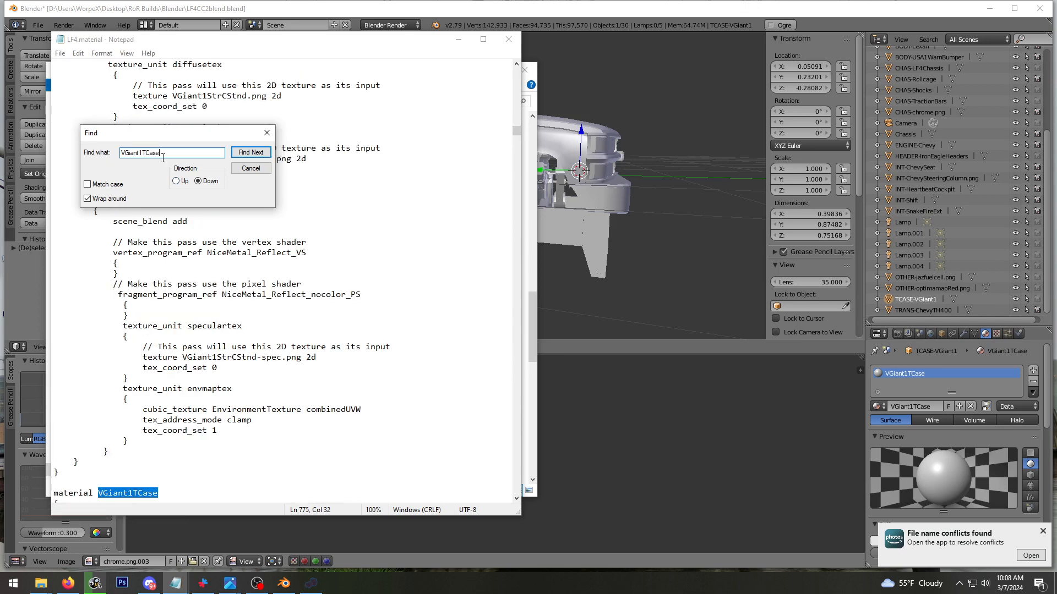
Examine the diffuse and specular texture references in the VGiant1TCase definition, then put LF4.material away to return to the CarolinaCrusher folder
{"action": "scroll", "coordinate": [275, 348], "scroll_direction": "down", "scroll_amount": 8}
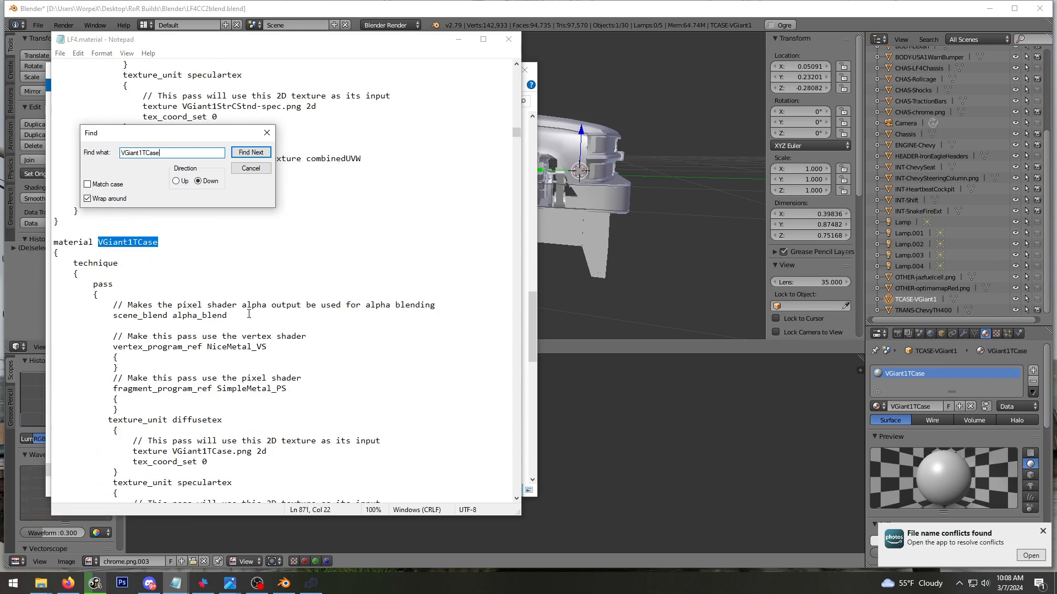
{"action": "scroll", "coordinate": [232, 435], "scroll_direction": "down", "scroll_amount": 2}
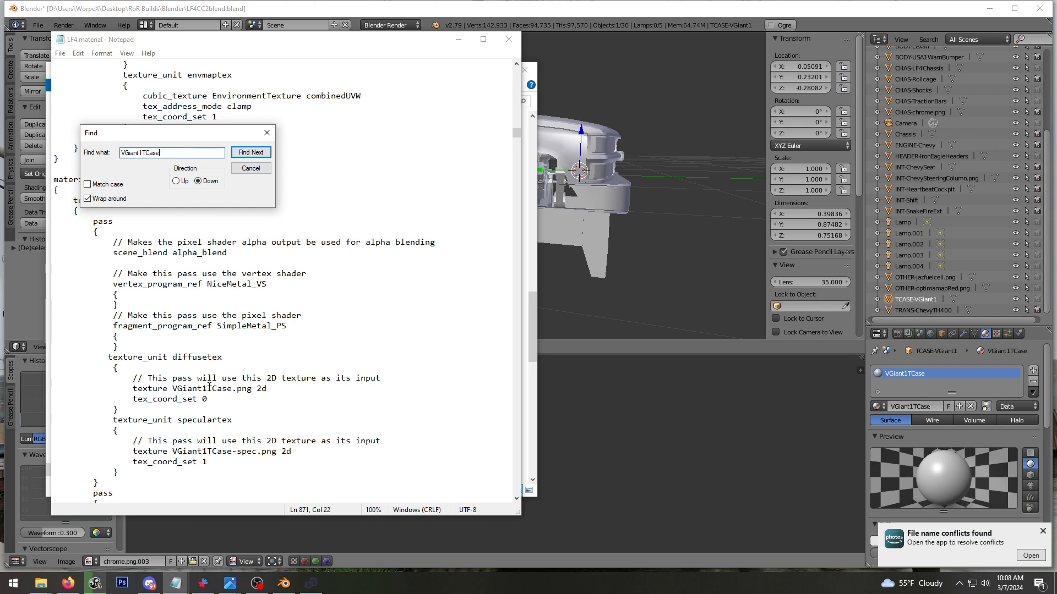
{"action": "scroll", "coordinate": [209, 387], "scroll_direction": "down", "scroll_amount": 1}
{"action": "left_click_drag", "start_coordinate": [174, 358], "coordinate": [232, 360]}
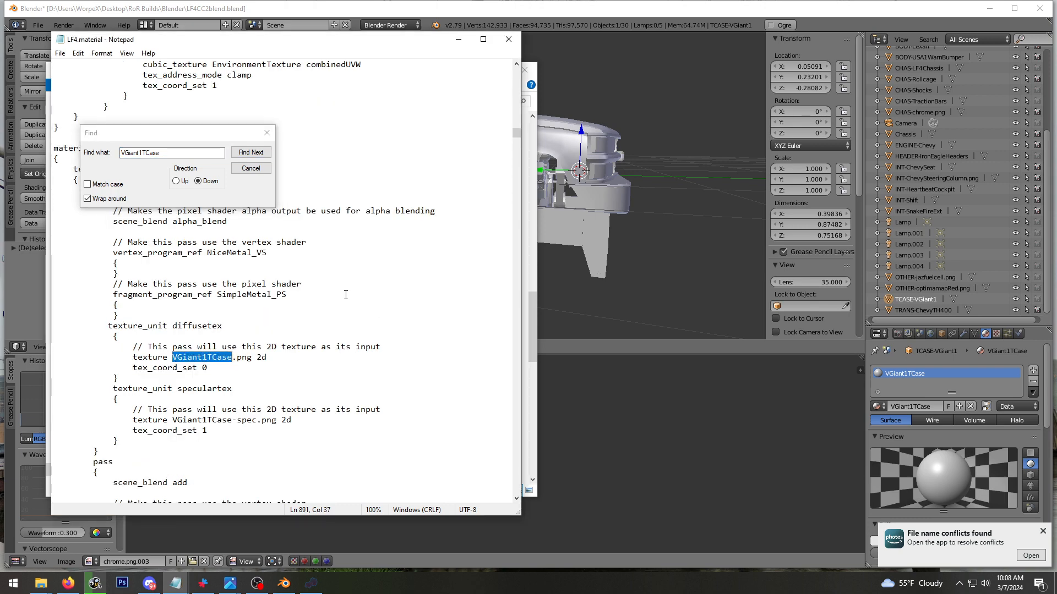
{"action": "scroll", "coordinate": [320, 347], "scroll_direction": "down", "scroll_amount": 1}
{"action": "scroll", "coordinate": [302, 361], "scroll_direction": "down", "scroll_amount": 7}
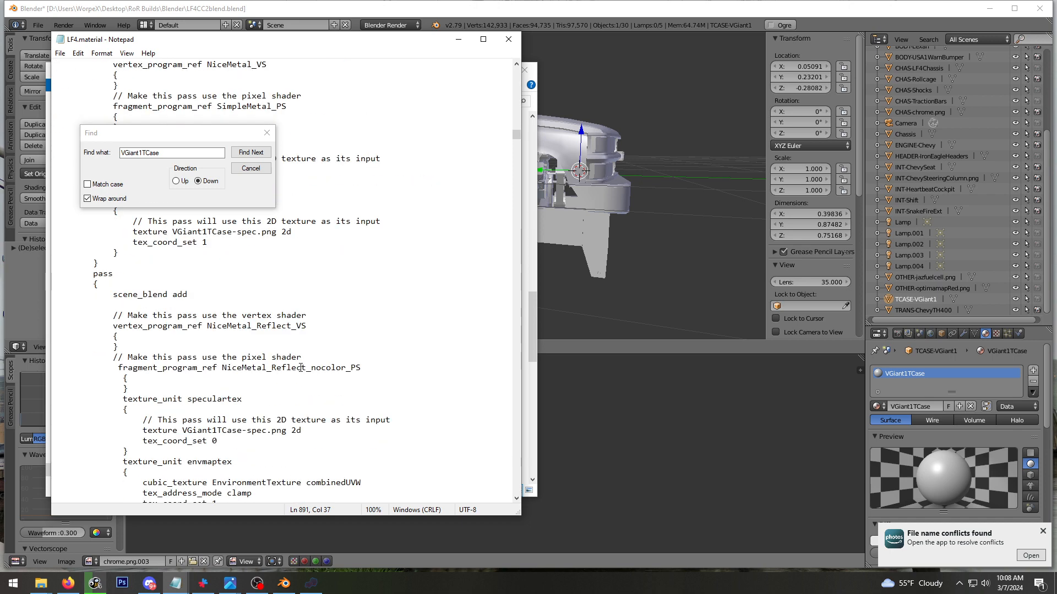
{"action": "left_click", "coordinate": [267, 133]}
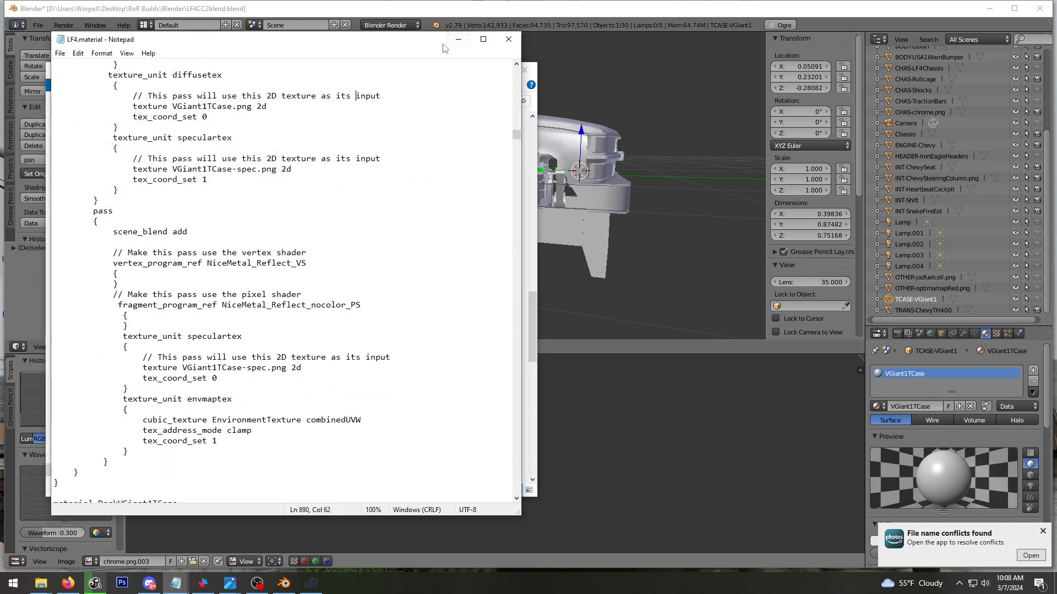
{"action": "left_click", "coordinate": [459, 39]}
{"action": "left_click", "coordinate": [309, 281]}
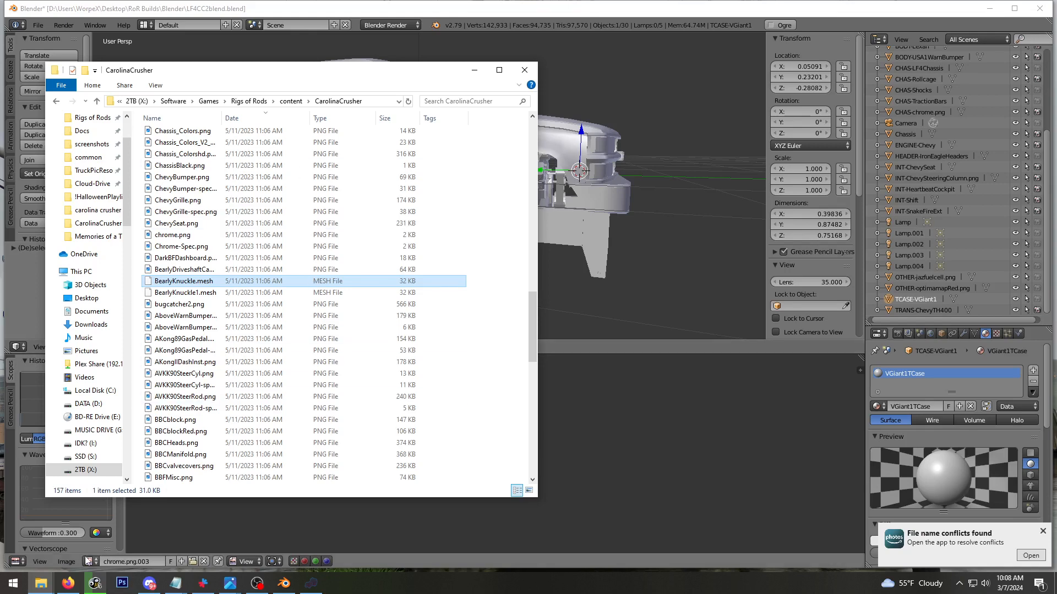
In a second File Explorer window, look for the VGiant1TCase textures in the LF4 Star Monster folder of the Rigs of Rods content
{"action": "left_click", "coordinate": [50, 587]}
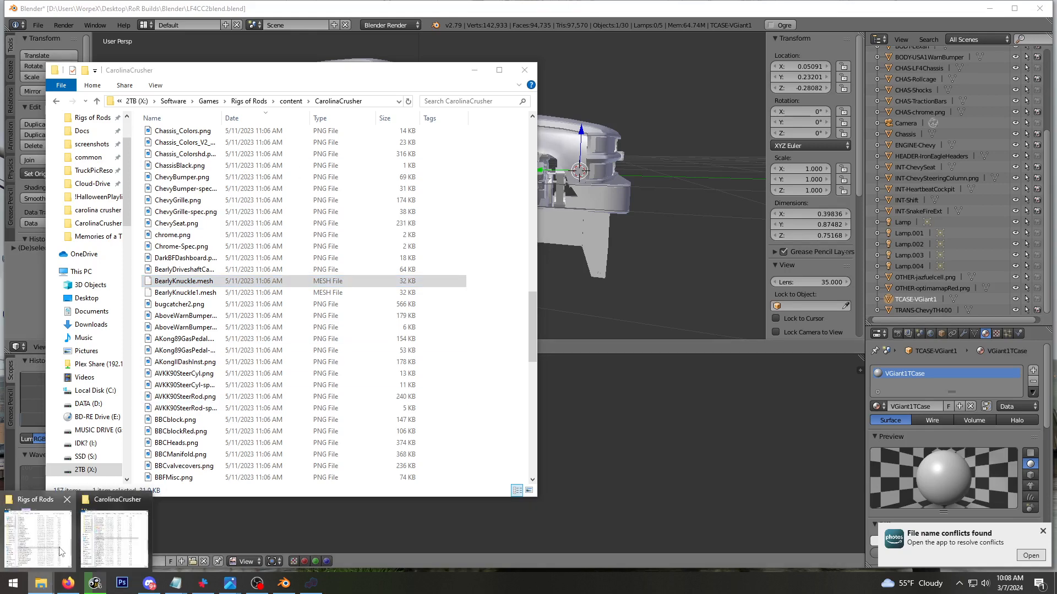
{"action": "left_click", "coordinate": [38, 532]}
{"action": "left_click_drag", "start_coordinate": [265, 42], "coordinate": [745, 56]}
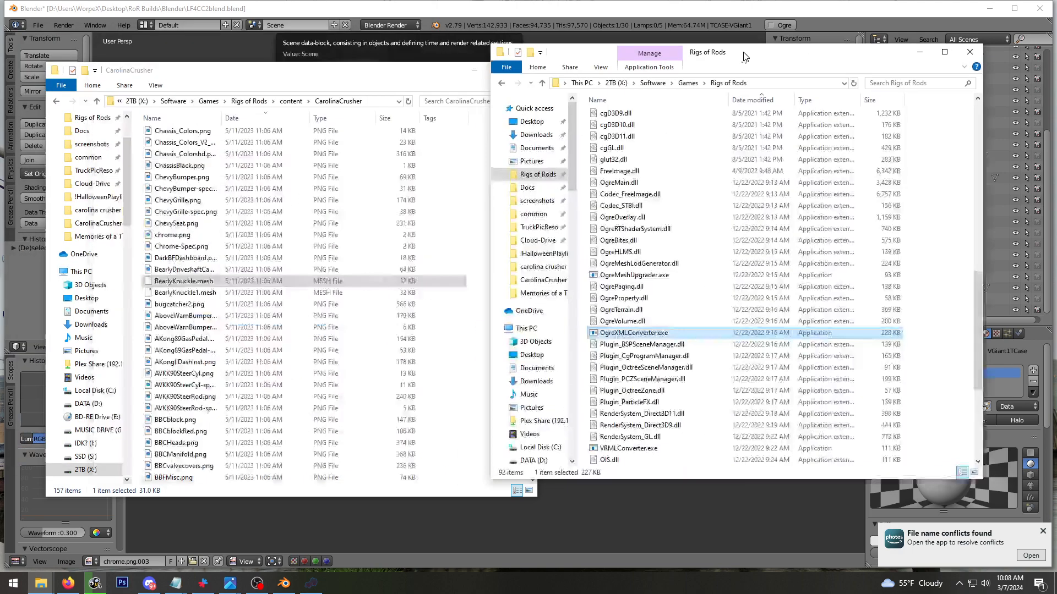
{"action": "left_click", "coordinate": [688, 84]}
{"action": "double_click", "coordinate": [633, 382]}
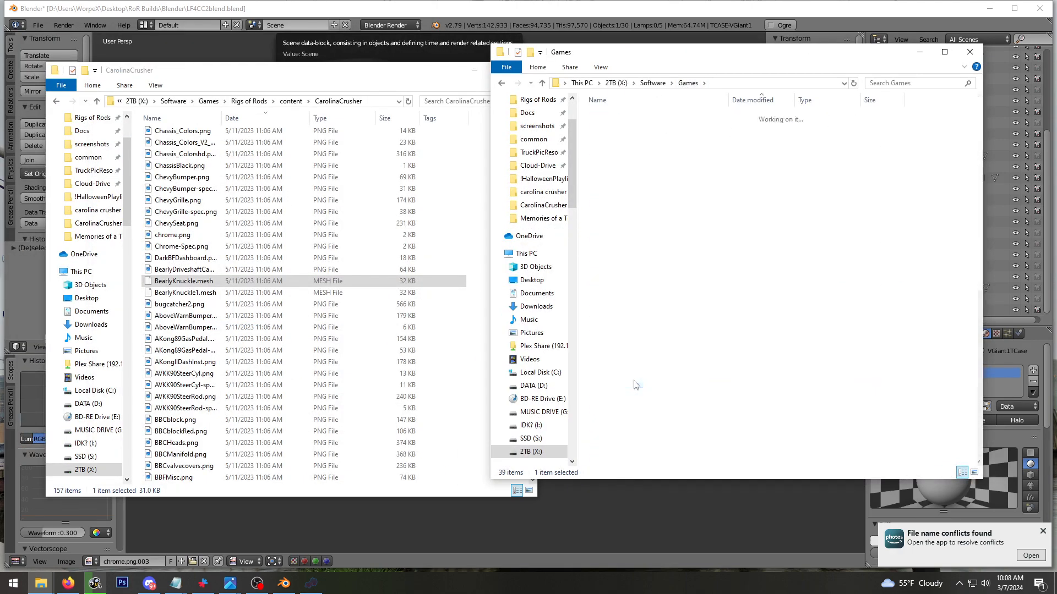
{"action": "double_click", "coordinate": [611, 209]}
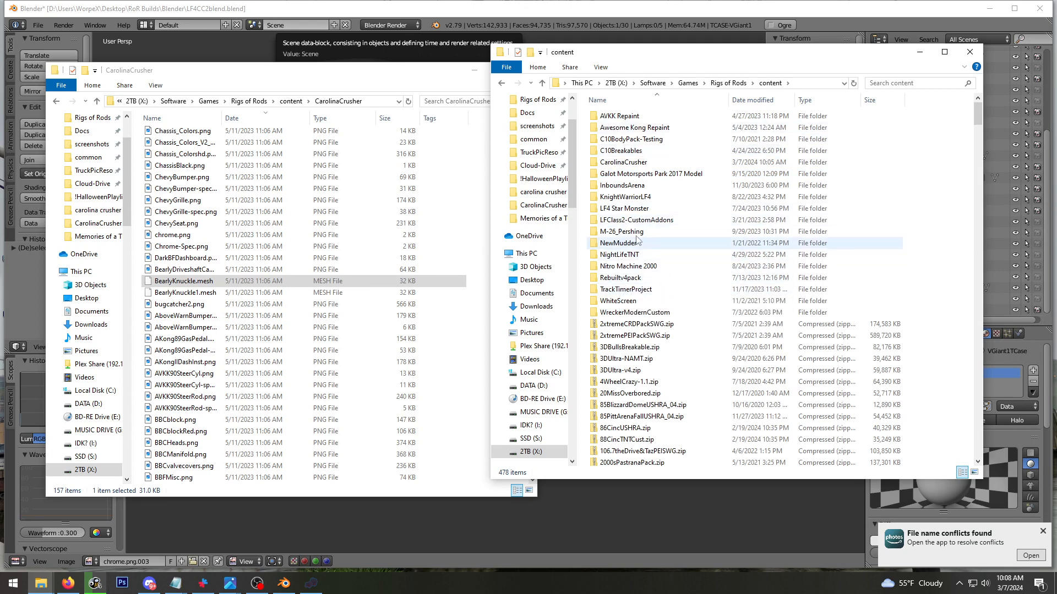
{"action": "left_click", "coordinate": [674, 258]}
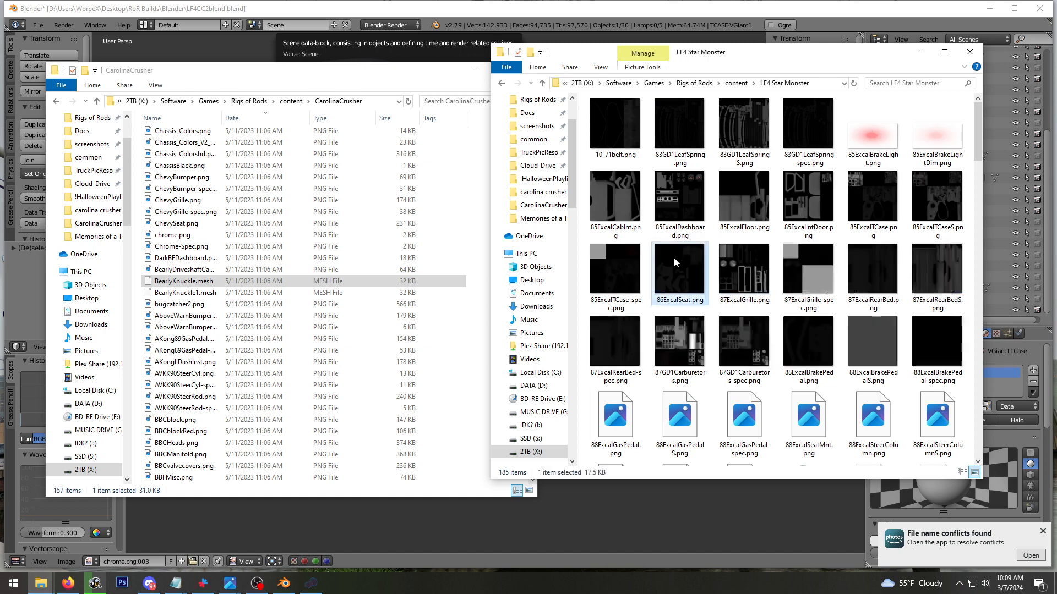
{"action": "key", "text": "v"}
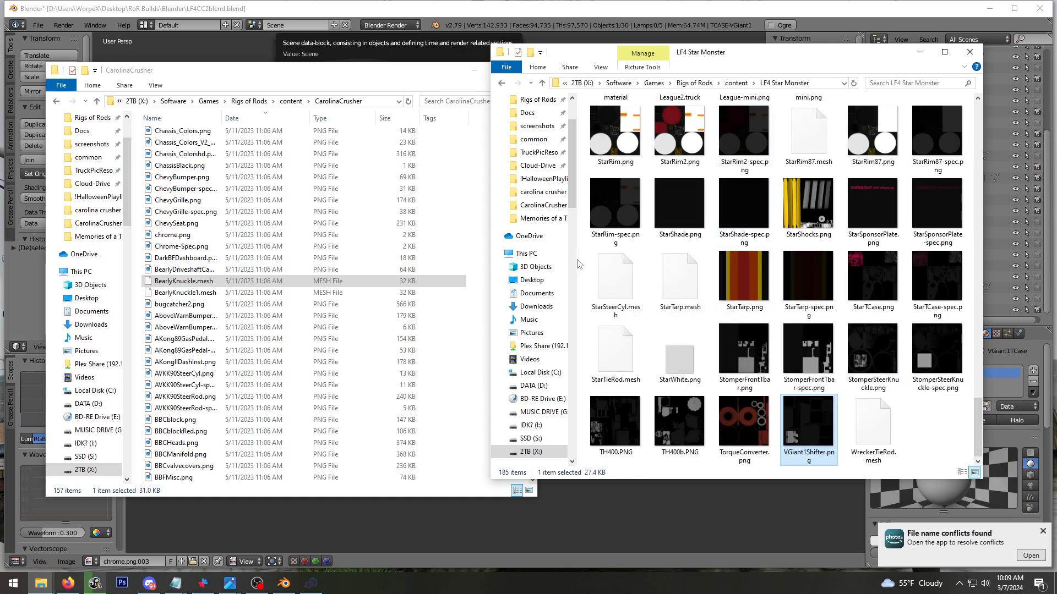
{"action": "scroll", "coordinate": [552, 359], "scroll_direction": "up", "scroll_amount": 2}
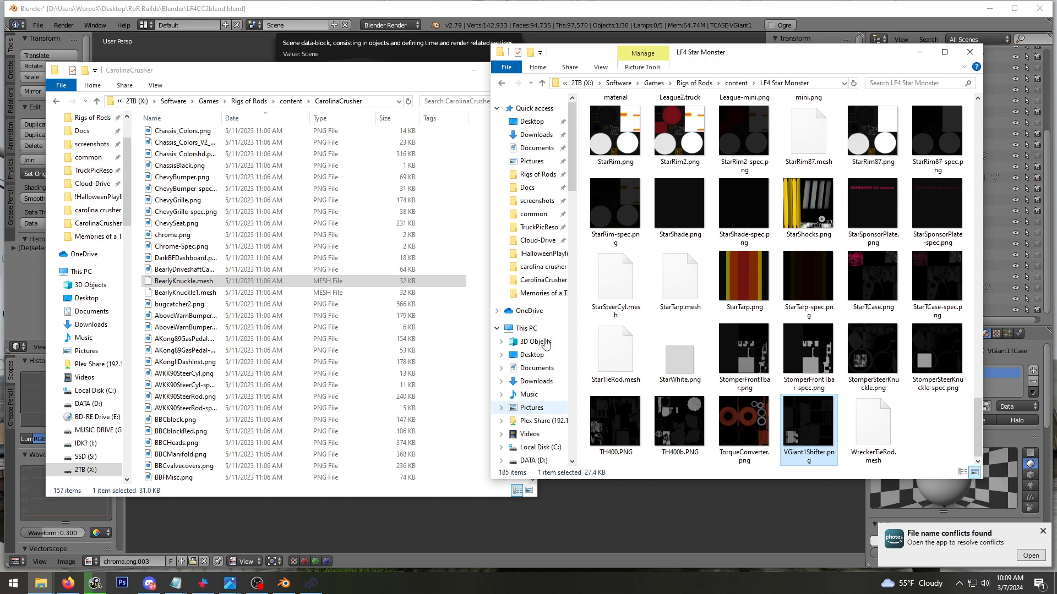
Copy VGiant1TCase.png and VGiant1TCase-spec.png from the LF4 Pack folder in the desktop's RoR Builds into the CarolinaCrusher folder
{"action": "left_click", "coordinate": [538, 126]}
{"action": "scroll", "coordinate": [695, 252], "scroll_direction": "down", "scroll_amount": 10}
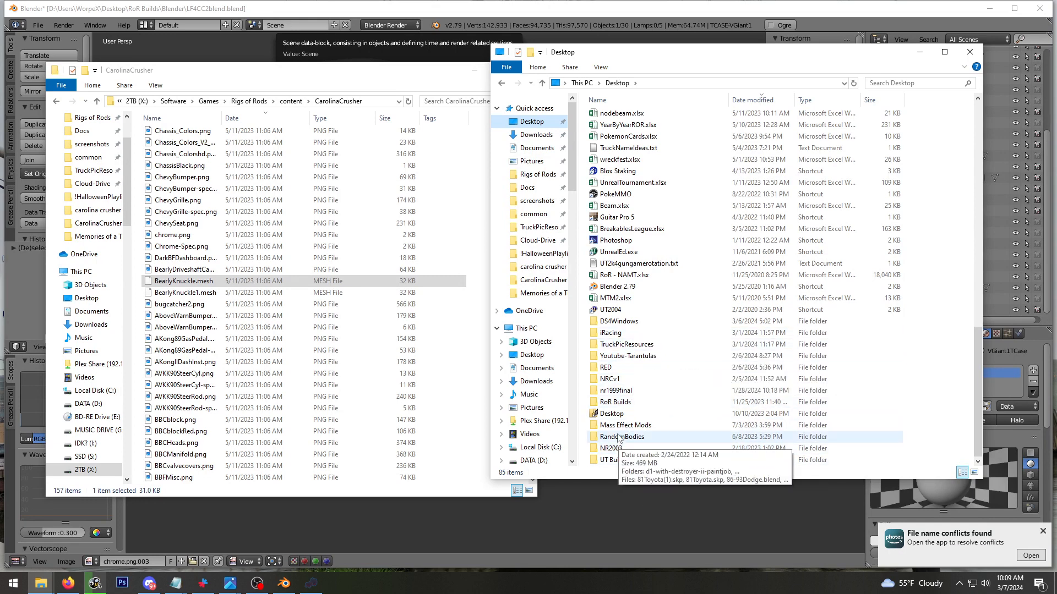
{"action": "double_click", "coordinate": [611, 403]}
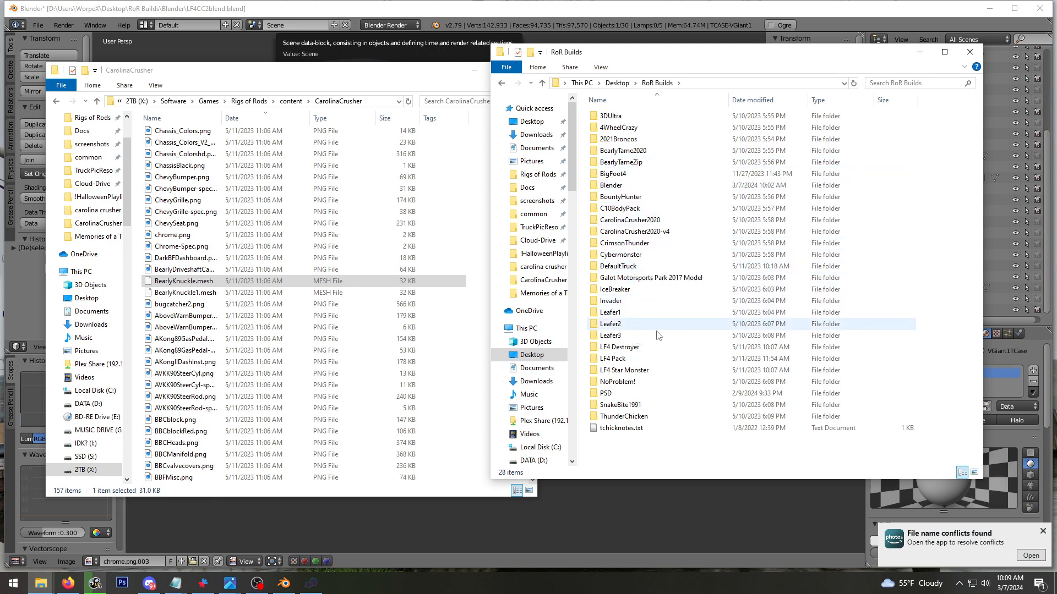
{"action": "double_click", "coordinate": [655, 359]}
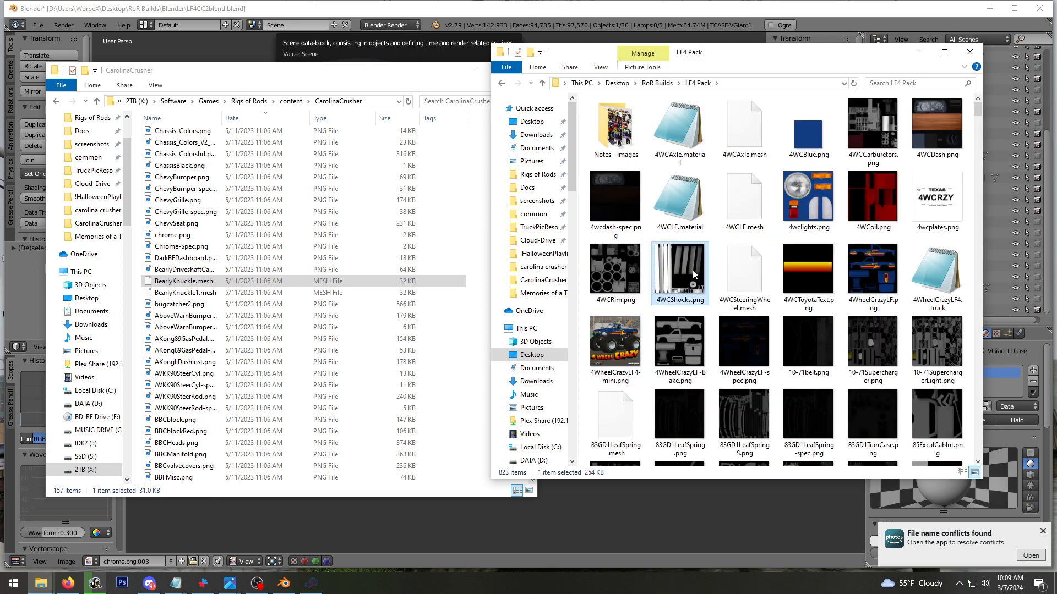
{"action": "key", "text": "v"}
{"action": "key", "text": "g"}
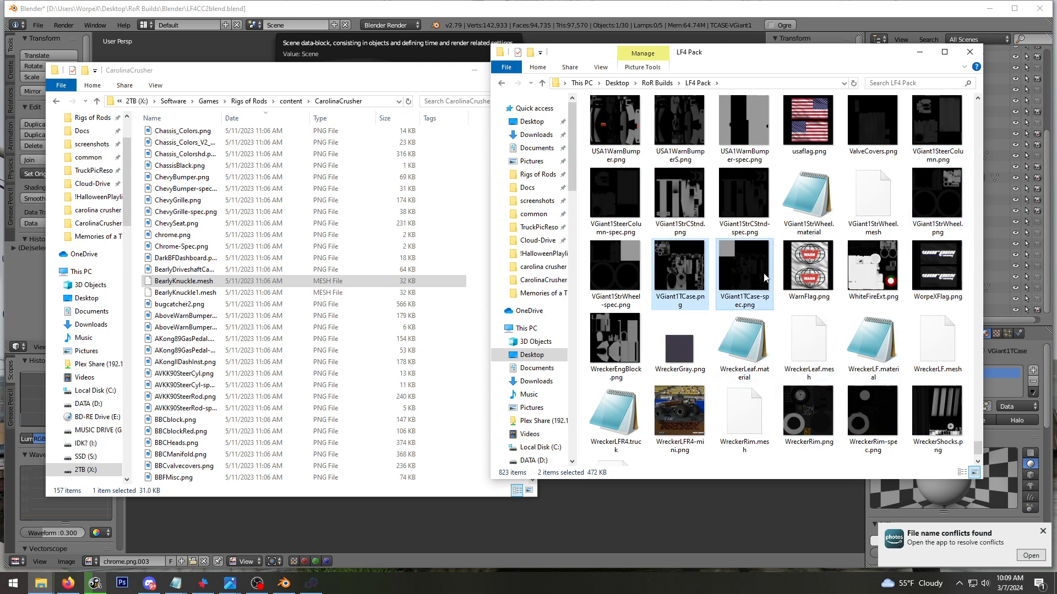
{"action": "left_click", "coordinate": [489, 326]}
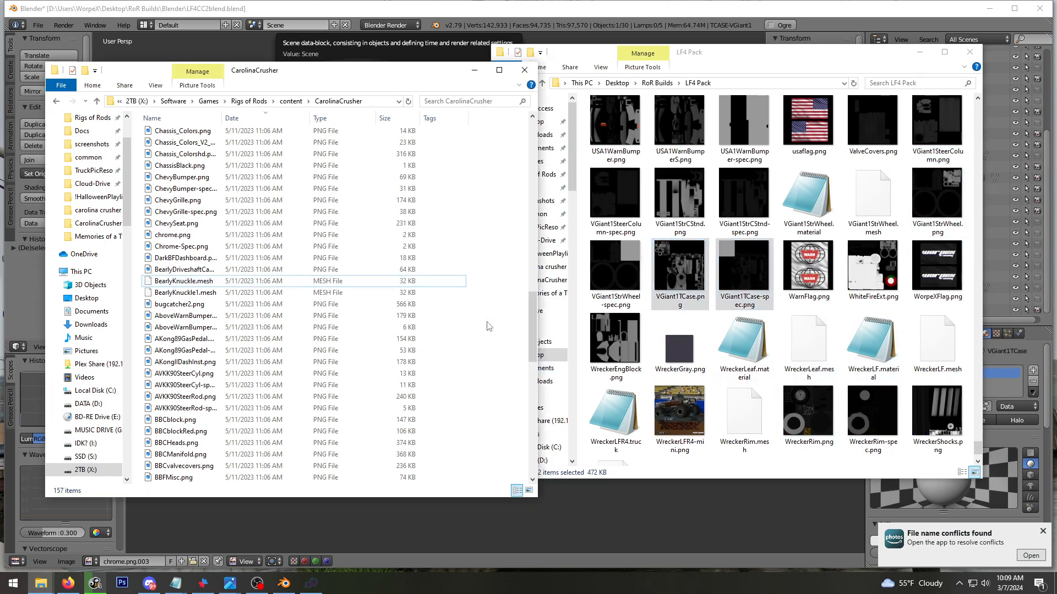
Switch to Rigs of Rods, reload the current vehicle and inspect the transfer case from the side and below
{"action": "left_click", "coordinate": [311, 584]}
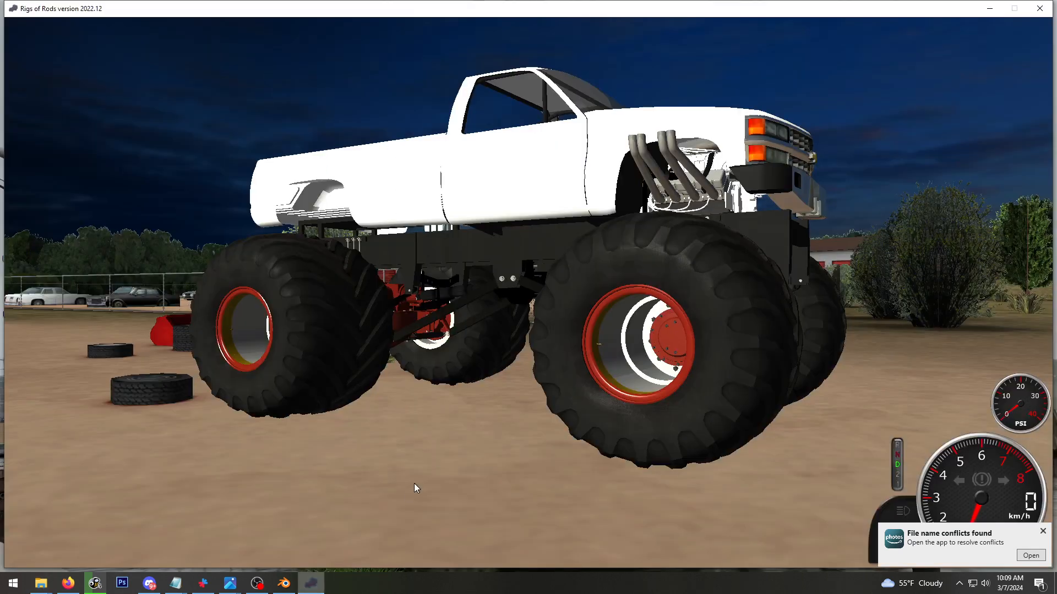
{"action": "left_click", "coordinate": [445, 35]}
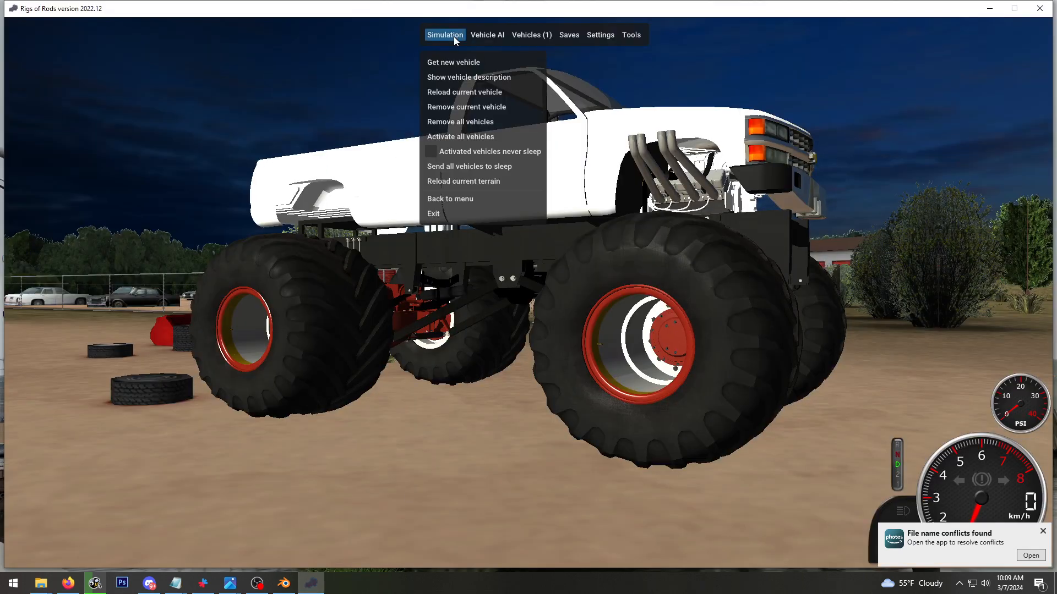
{"action": "left_click", "coordinate": [444, 92]}
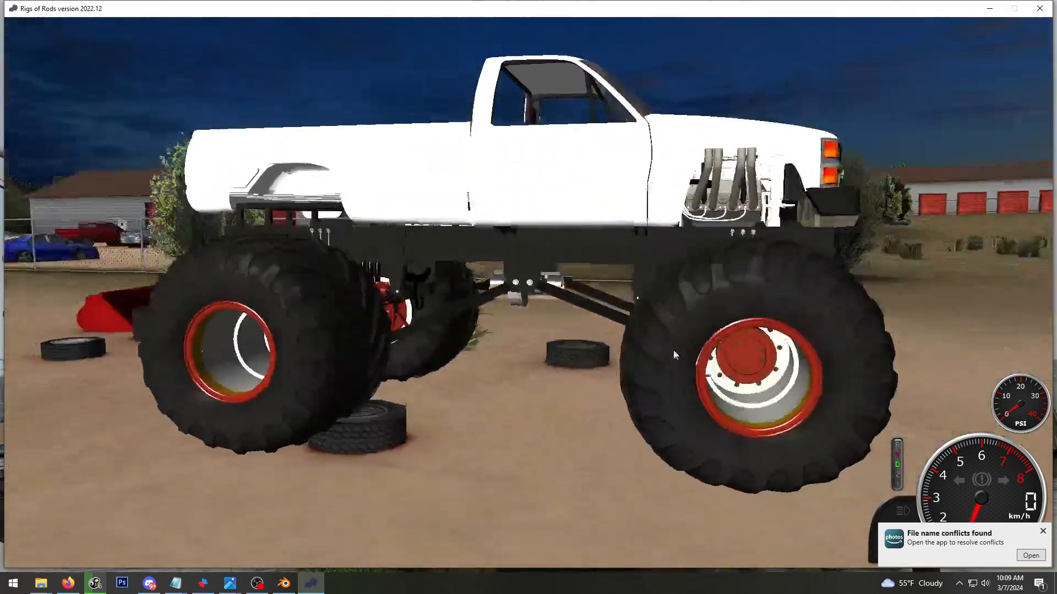
{"action": "right_click_drag", "start_coordinate": [676, 356], "coordinate": [688, 190]}
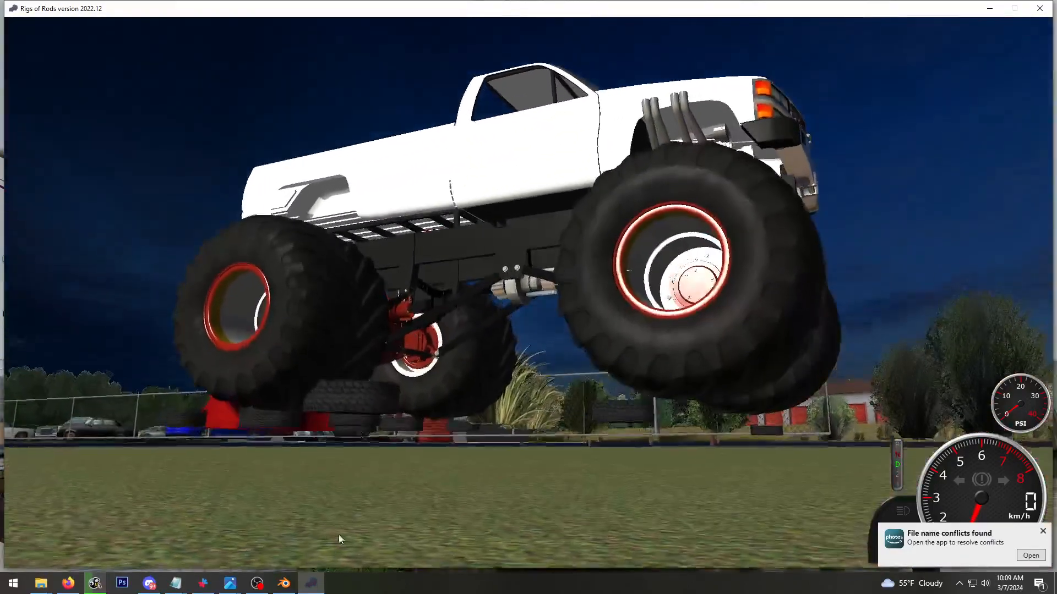
{"action": "right_click_drag", "start_coordinate": [314, 580], "coordinate": [376, 565]}
{"action": "left_click", "coordinate": [318, 587]}
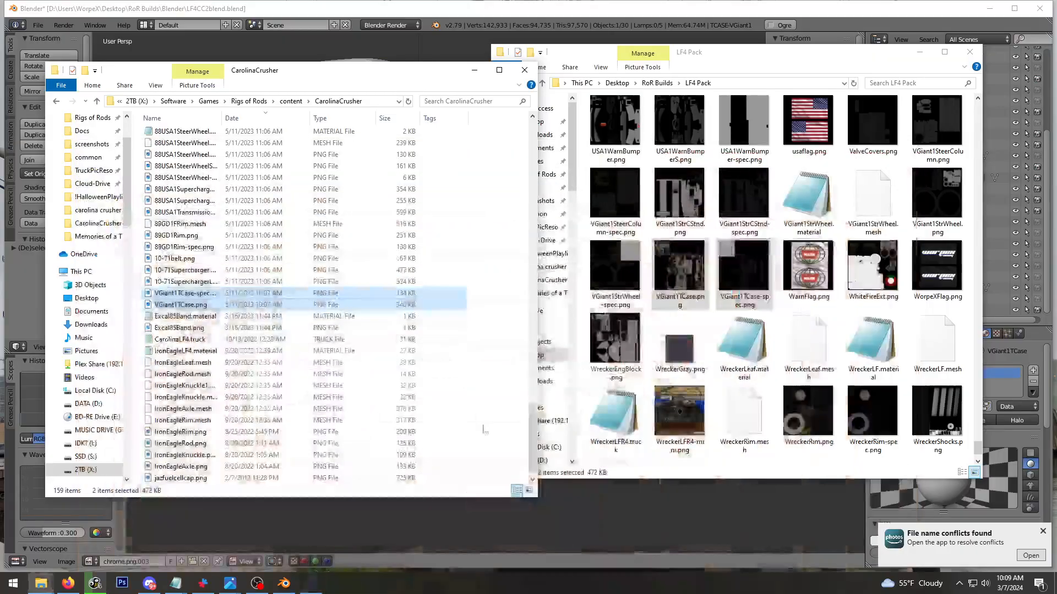
Locate the IronEagleLF4.truck file among the Iron Eagle files in the LF4 Pack folder
{"action": "left_click", "coordinate": [578, 343]}
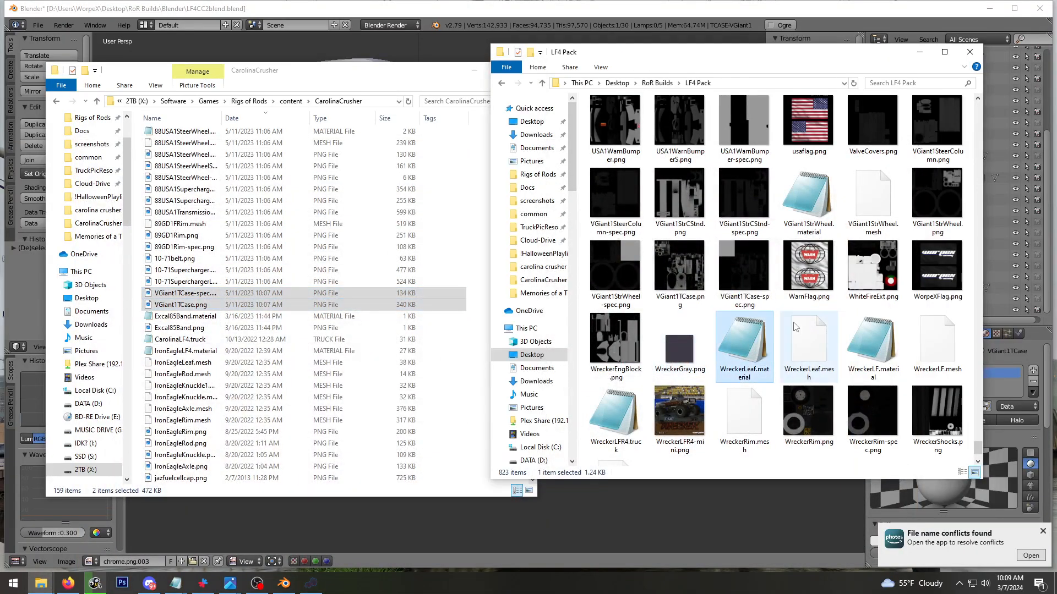
{"action": "type", "text": "ir"}
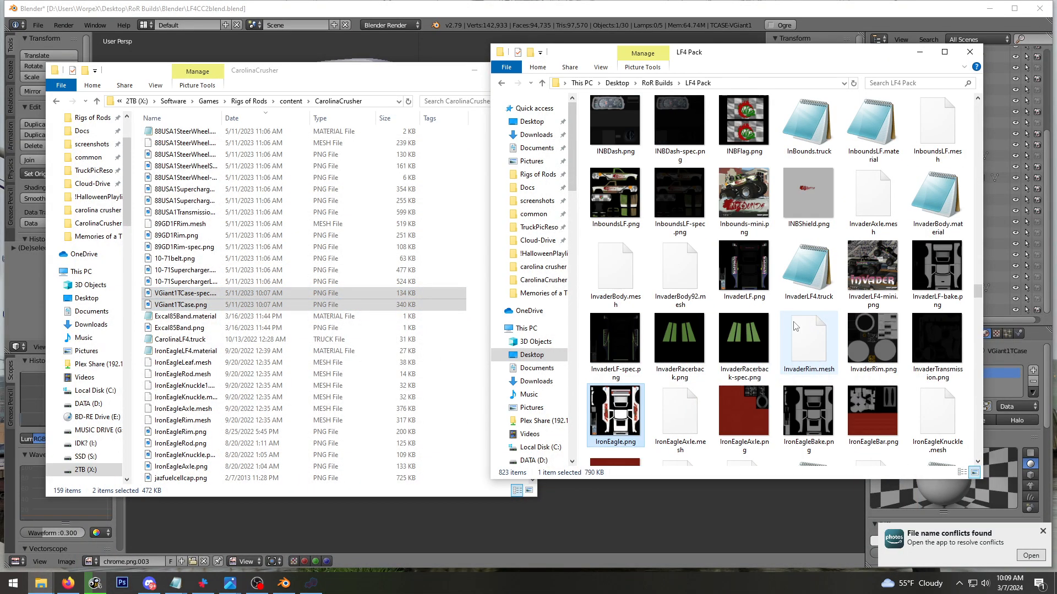
{"action": "scroll", "coordinate": [799, 318], "scroll_direction": "down", "scroll_amount": 3}
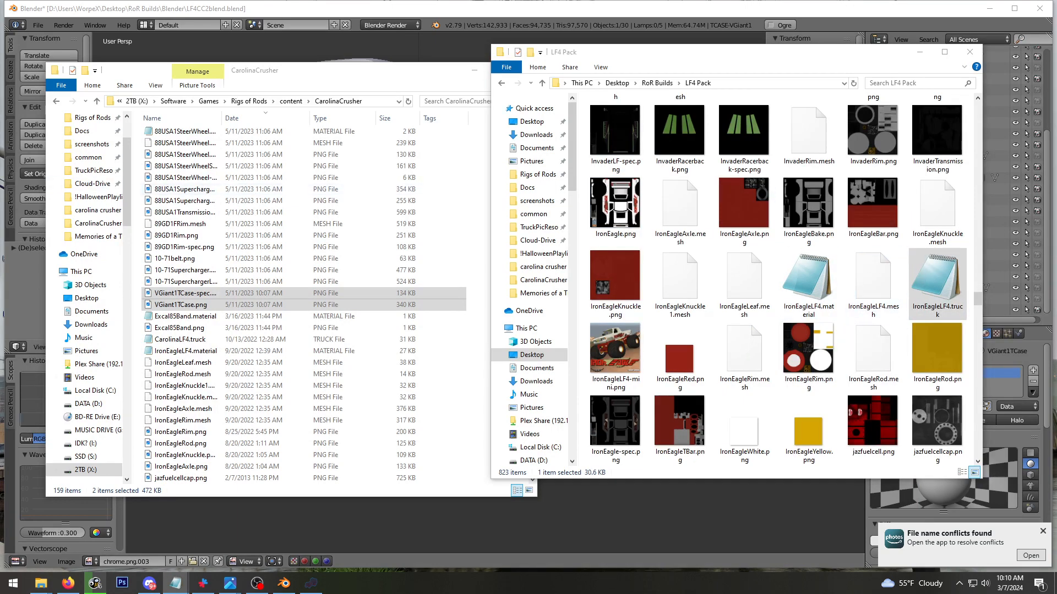
Look up the long driveshaft mesh in the props section of IronEagleLF4.truck and look for LF4DriveShaftLong in the CarolinaCrusher folder
{"action": "scroll", "coordinate": [698, 133], "scroll_direction": "down", "scroll_amount": 6}
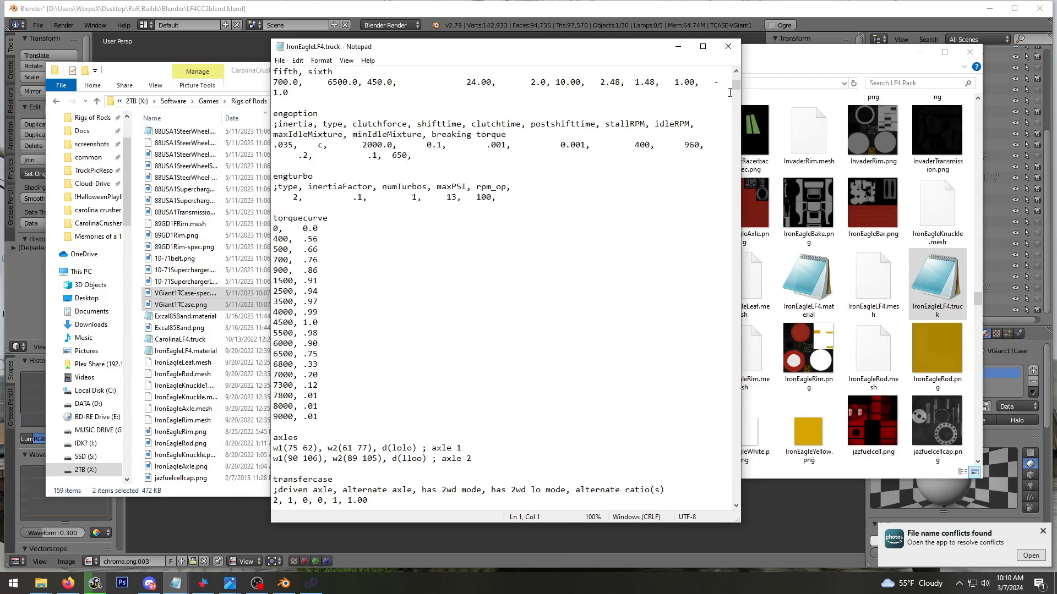
{"action": "left_click_drag", "start_coordinate": [735, 88], "coordinate": [721, 476]}
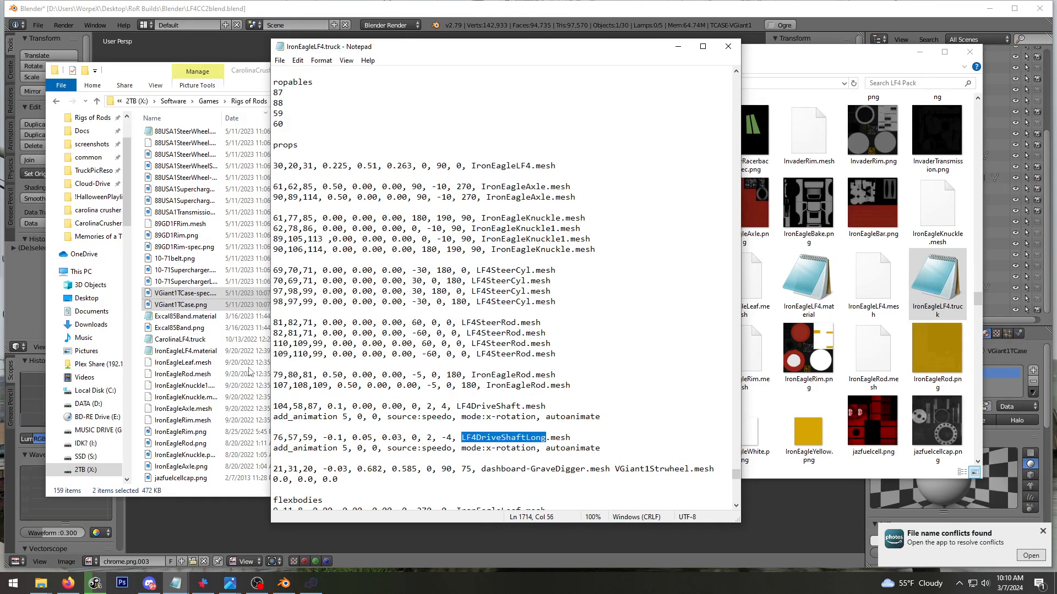
{"action": "left_click", "coordinate": [207, 328]}
{"action": "type", "text": "lf4d"}
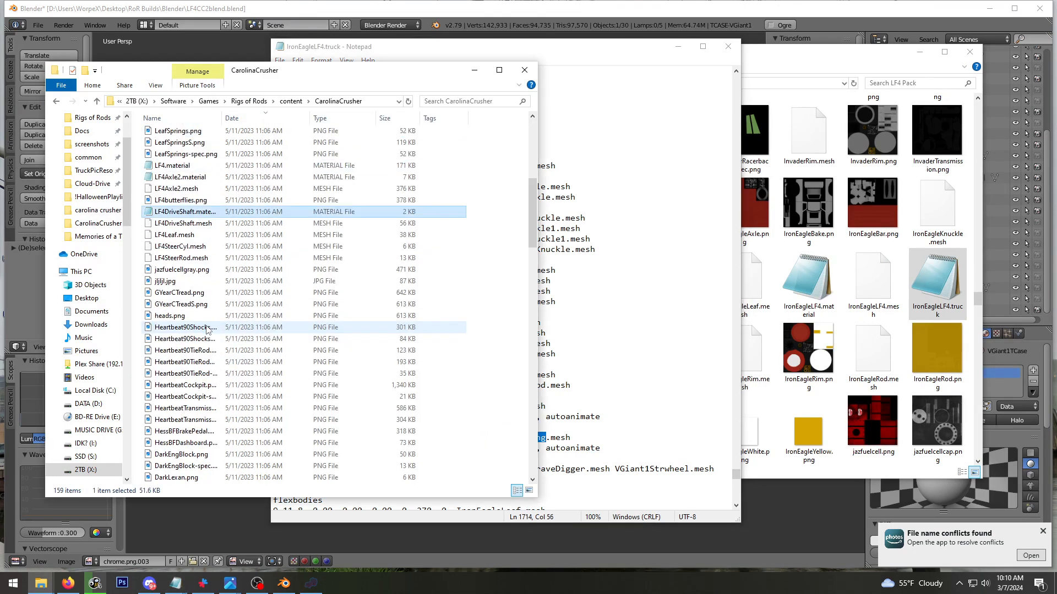
Copy LF4DriveShaftLong.mesh from the LF4 Pack folder into the CarolinaCrusher folder
{"action": "left_click", "coordinate": [780, 274]}
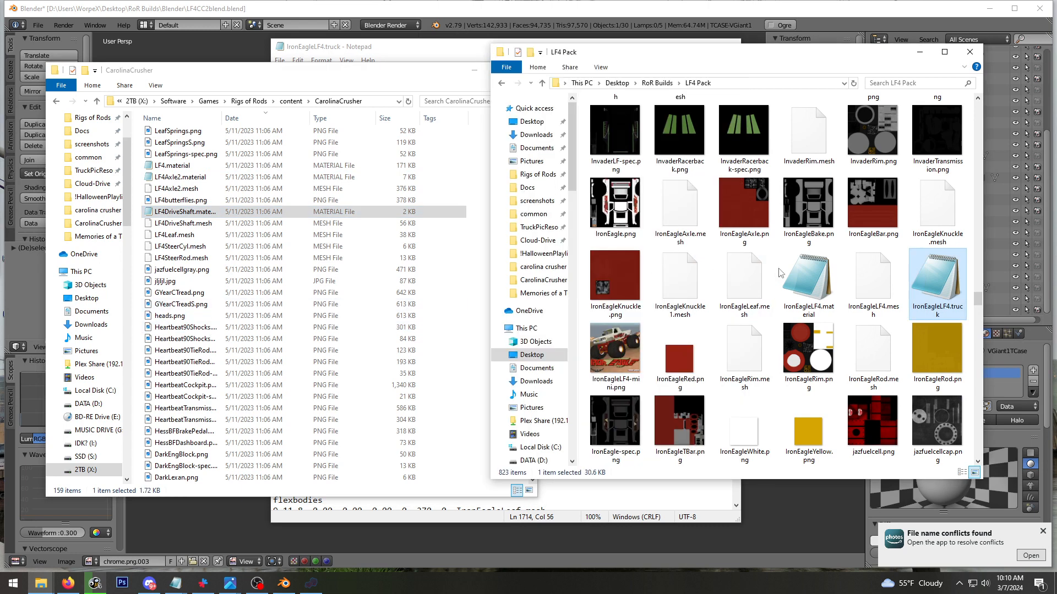
{"action": "type", "text": "lf4"}
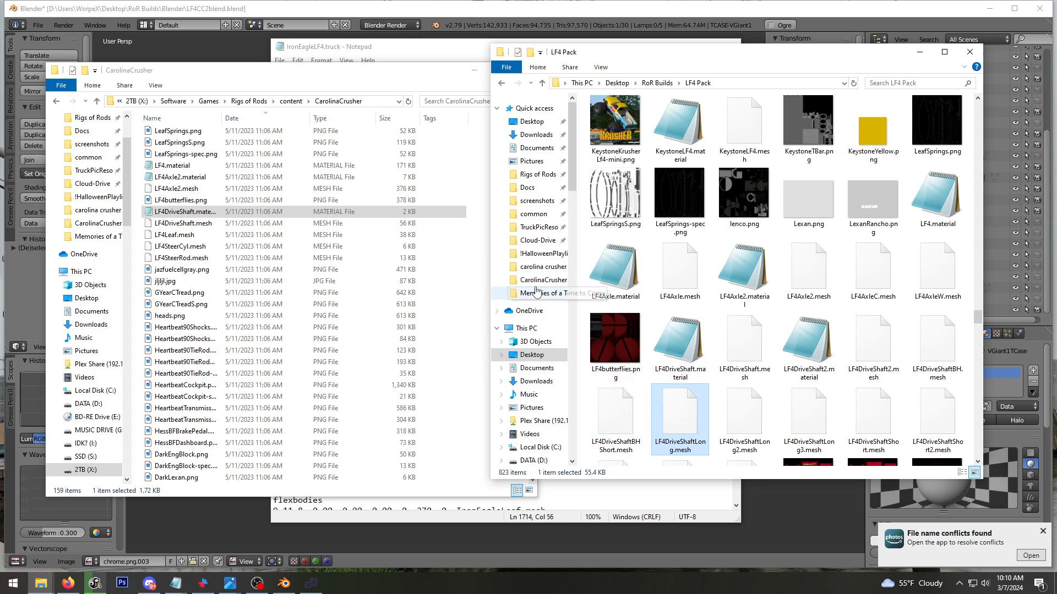
{"action": "left_click", "coordinate": [429, 94]}
{"action": "key", "text": "ctrl+v"}
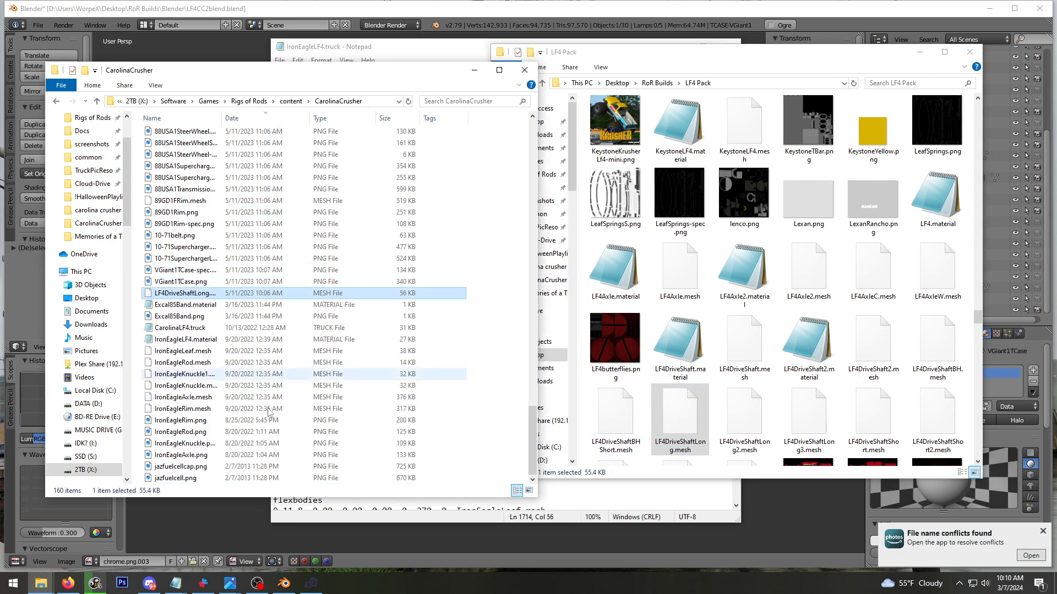
Switch to Rigs of Rods, reload the current vehicle and inspect the driveshafts under the truck
{"action": "left_click", "coordinate": [311, 584]}
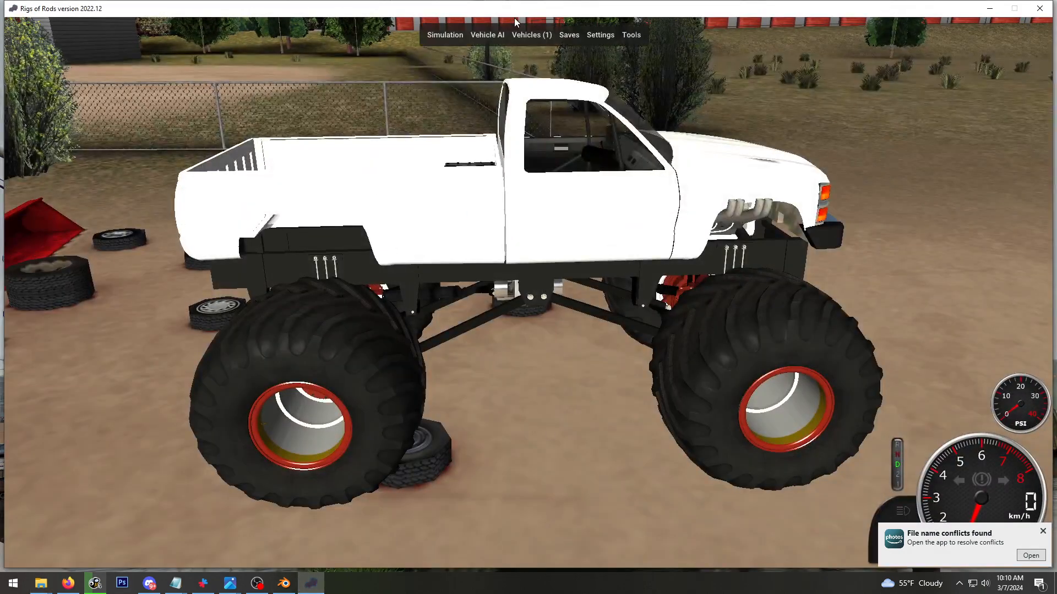
{"action": "mouse_move", "coordinate": [445, 35]}
{"action": "left_click", "coordinate": [464, 92]}
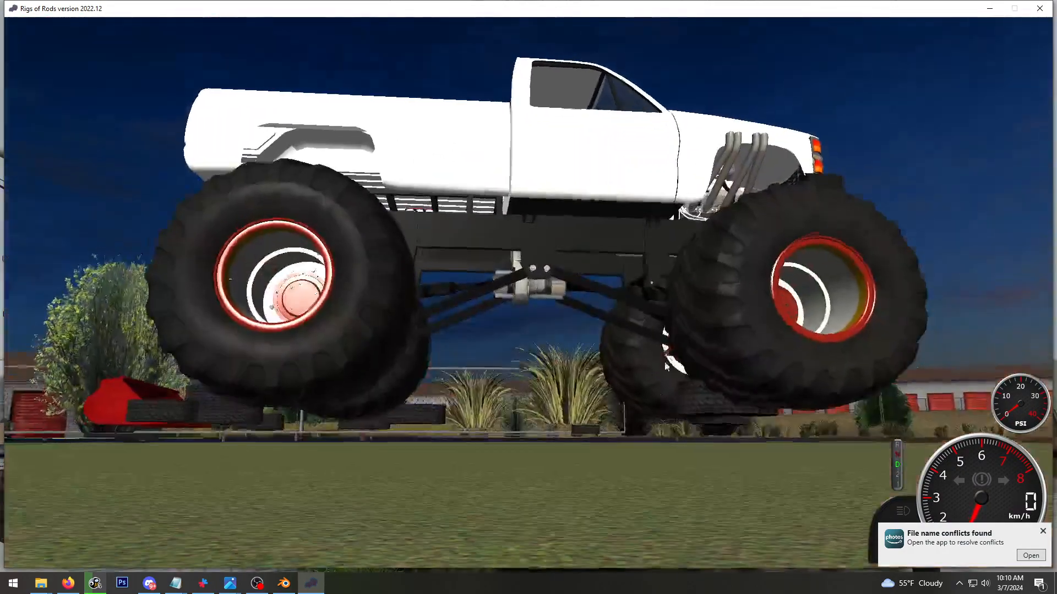
{"action": "right_click_drag", "start_coordinate": [665, 364], "coordinate": [621, 293]}
{"action": "key", "text": "Up"}
{"action": "key", "text": "Down"}
Compare the truck's chassis and suspension from several angles with the reference photo ccr209c1.jpg
{"action": "left_click", "coordinate": [5, 185]}
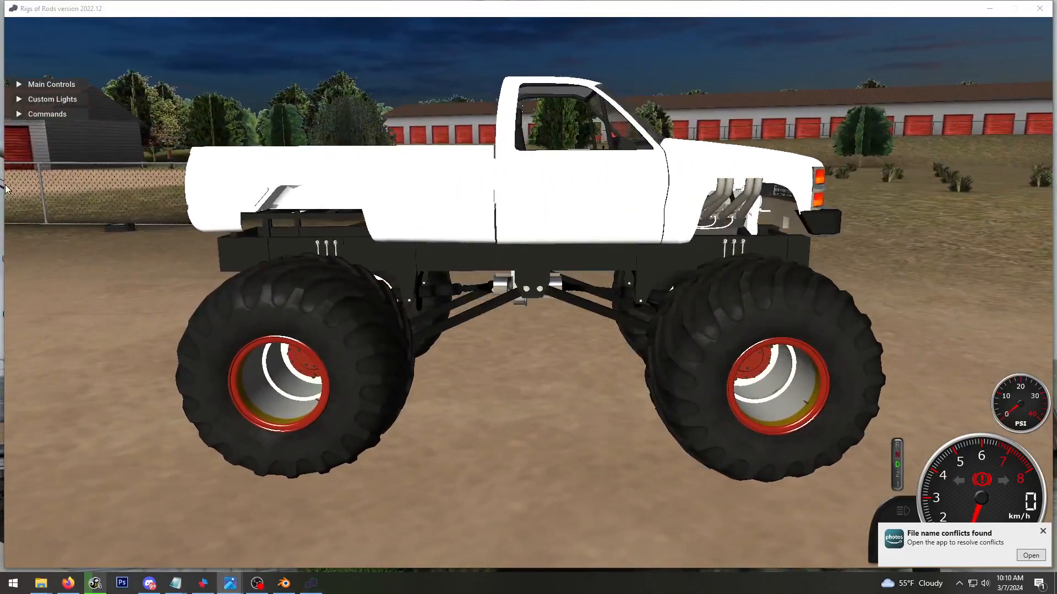
{"action": "left_click_drag", "start_coordinate": [0, 162], "coordinate": [455, 139]}
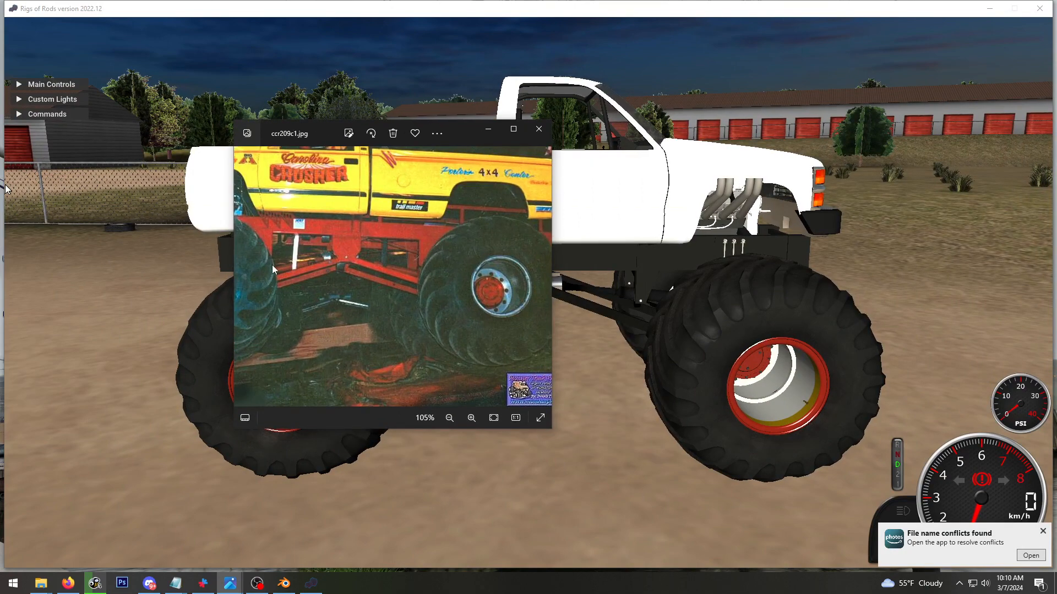
{"action": "left_click_drag", "start_coordinate": [455, 139], "coordinate": [0, 148]}
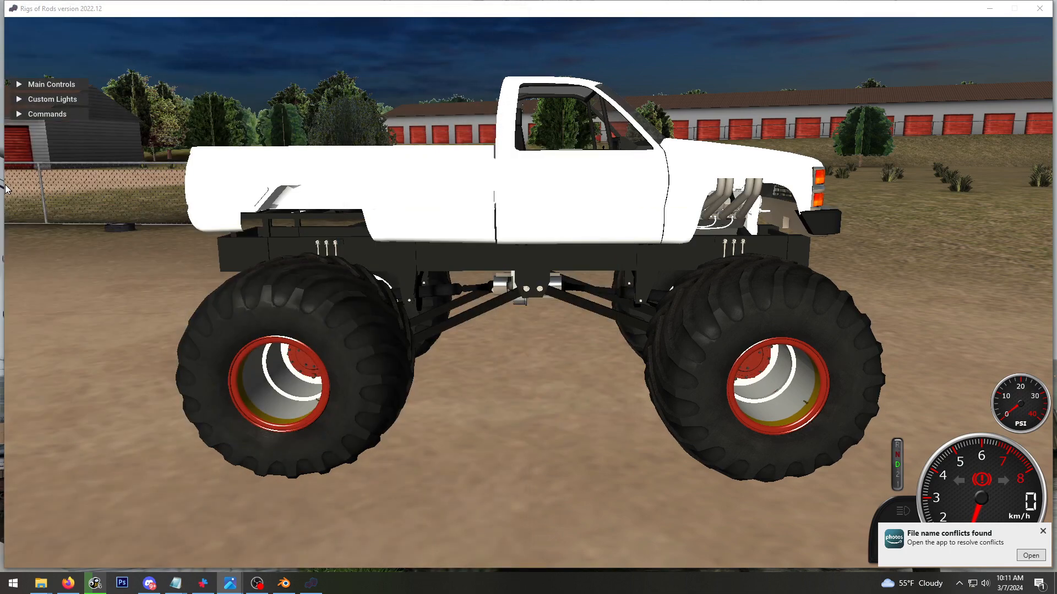
{"action": "mouse_move", "coordinate": [487, 325]}
{"action": "right_mouse_down"}
{"action": "mouse_move", "coordinate": [515, 356]}
{"action": "mouse_move", "coordinate": [500, 321]}
{"action": "mouse_move", "coordinate": [471, 335]}
{"action": "right_mouse_up"}
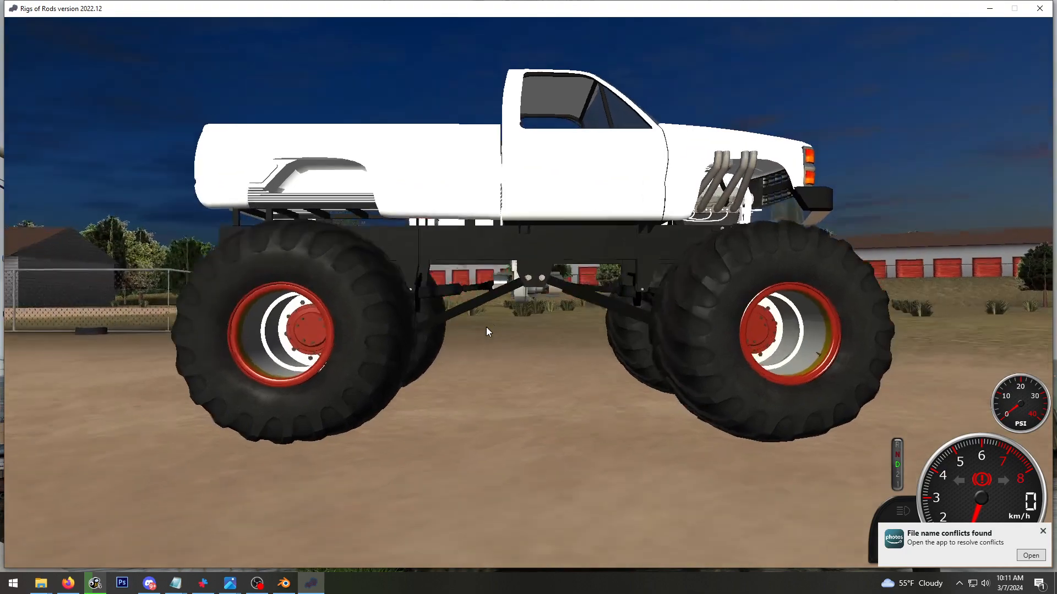
{"action": "mouse_move", "coordinate": [7, 126]}
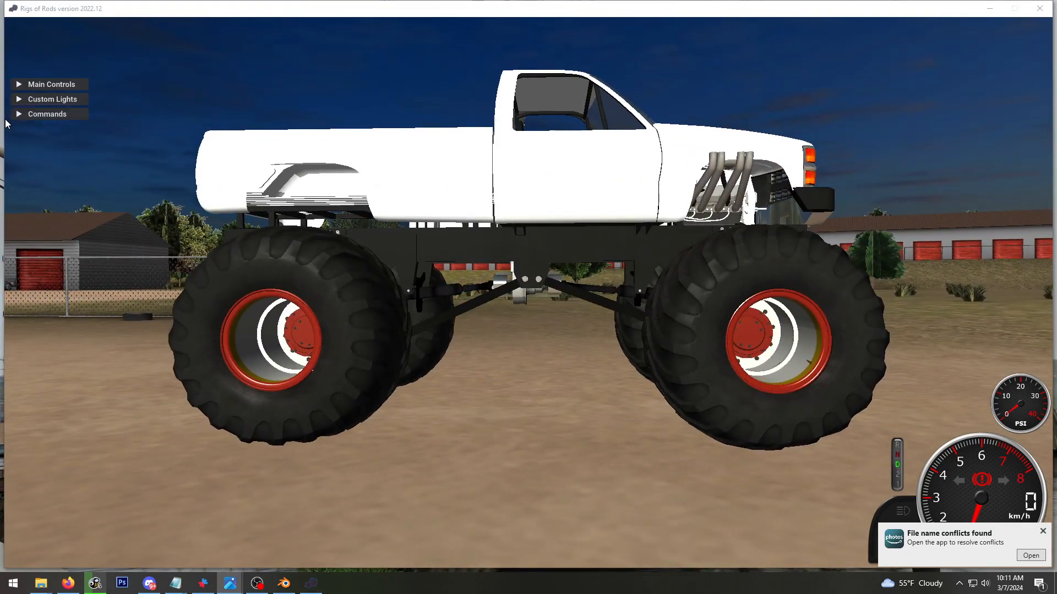
{"action": "right_click_drag", "start_coordinate": [631, 298], "coordinate": [694, 230]}
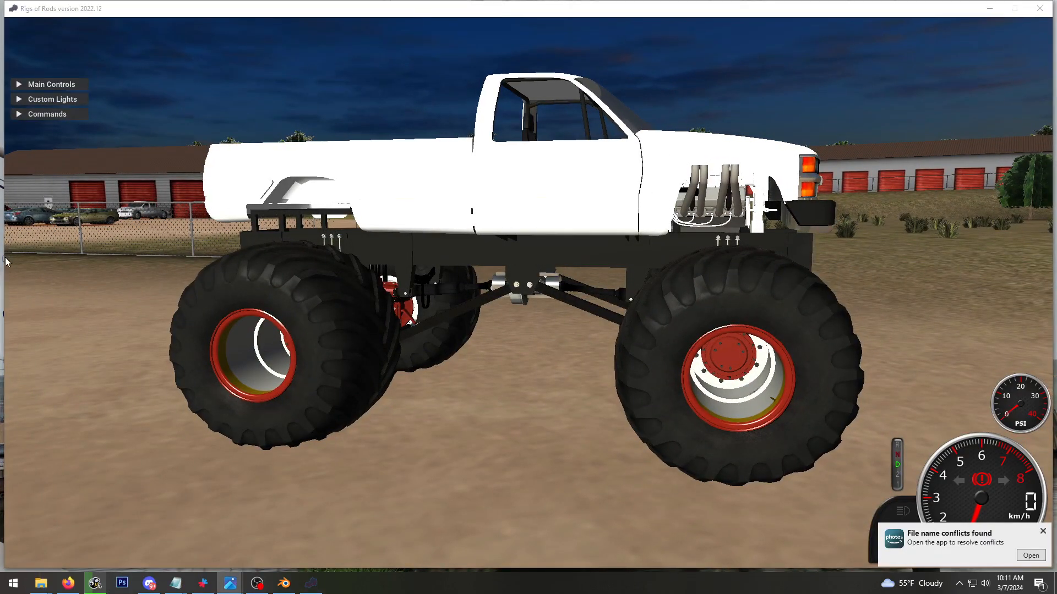
{"action": "right_click_drag", "start_coordinate": [480, 314], "coordinate": [505, 319]}
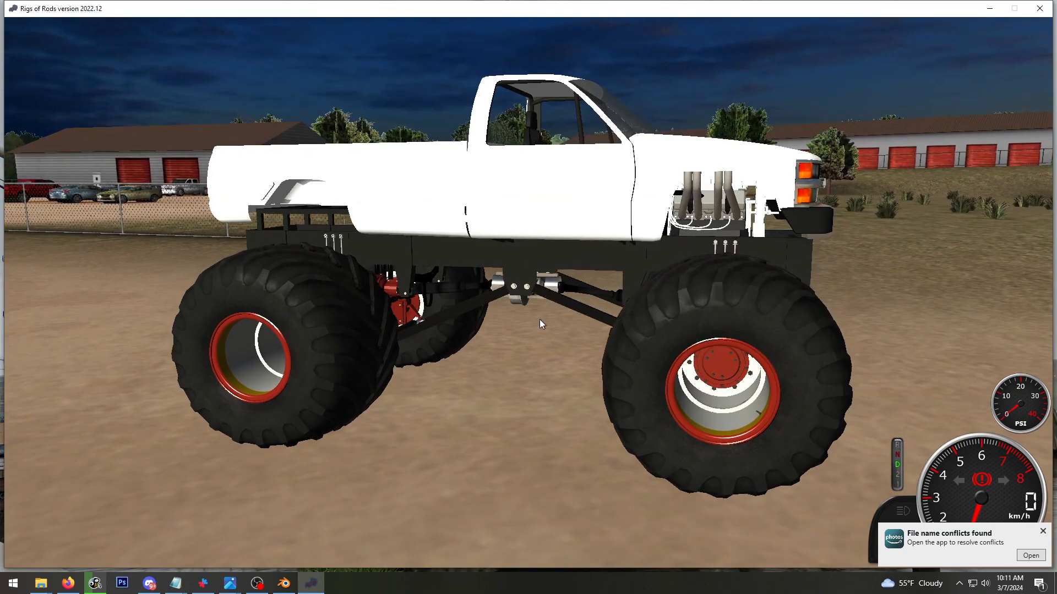
{"action": "right_click_drag", "start_coordinate": [539, 320], "coordinate": [377, 438]}
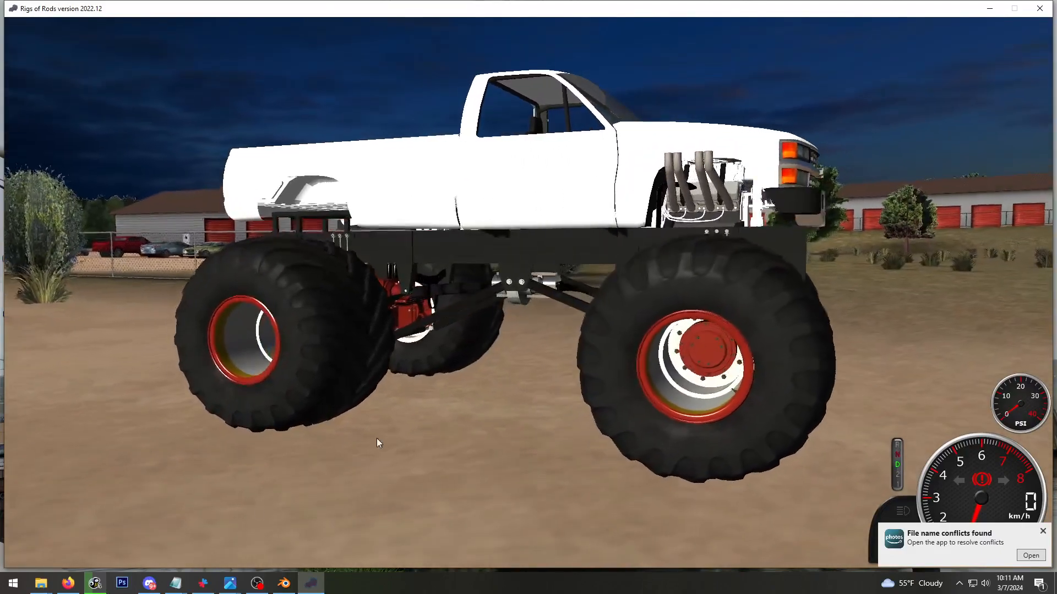
Switch to Blender, rename the CHAS-LF4Chassis object's frame material to LF4ChassisRed and list the mesh's materials in the outliner
{"action": "left_click", "coordinate": [284, 583]}
{"action": "right_click", "coordinate": [599, 269]}
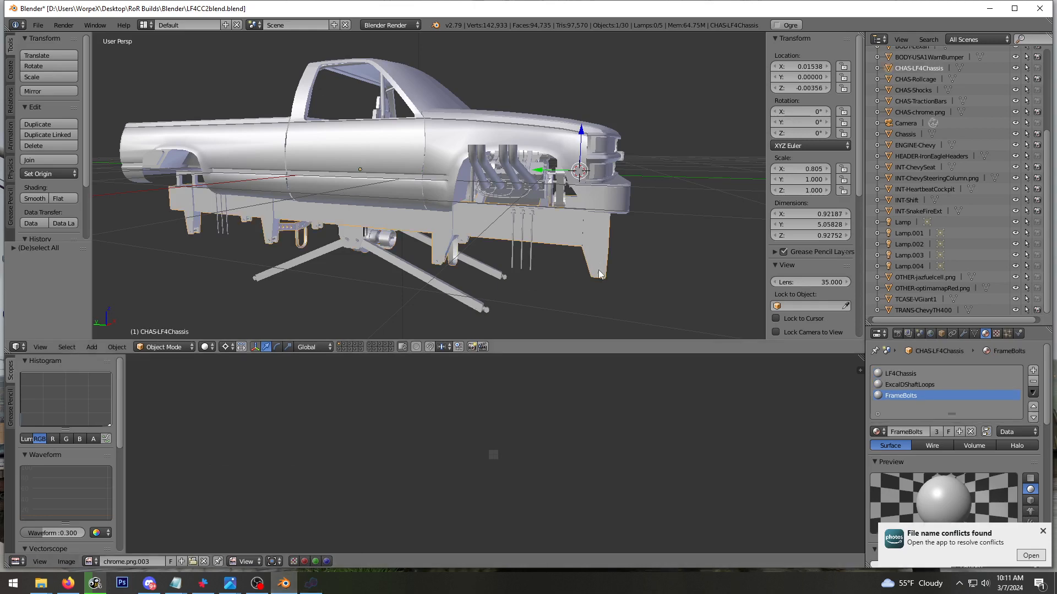
{"action": "middle_click_drag", "start_coordinate": [531, 211], "coordinate": [546, 198]}
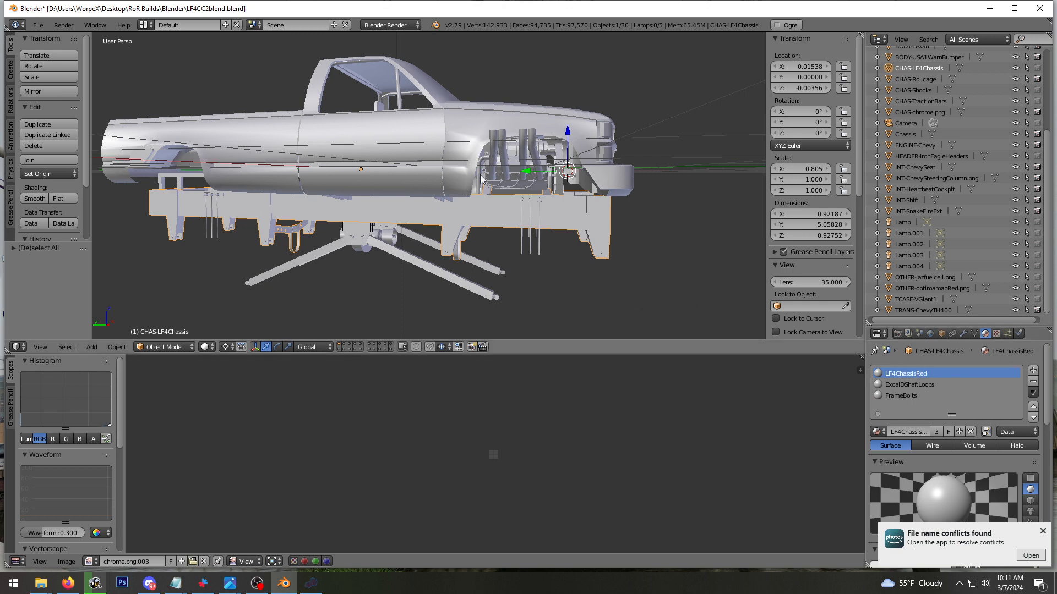
{"action": "middle_click_drag", "start_coordinate": [479, 174], "coordinate": [521, 169]}
{"action": "key", "text": "a"}
{"action": "middle_click_drag", "start_coordinate": [435, 184], "coordinate": [376, 186]}
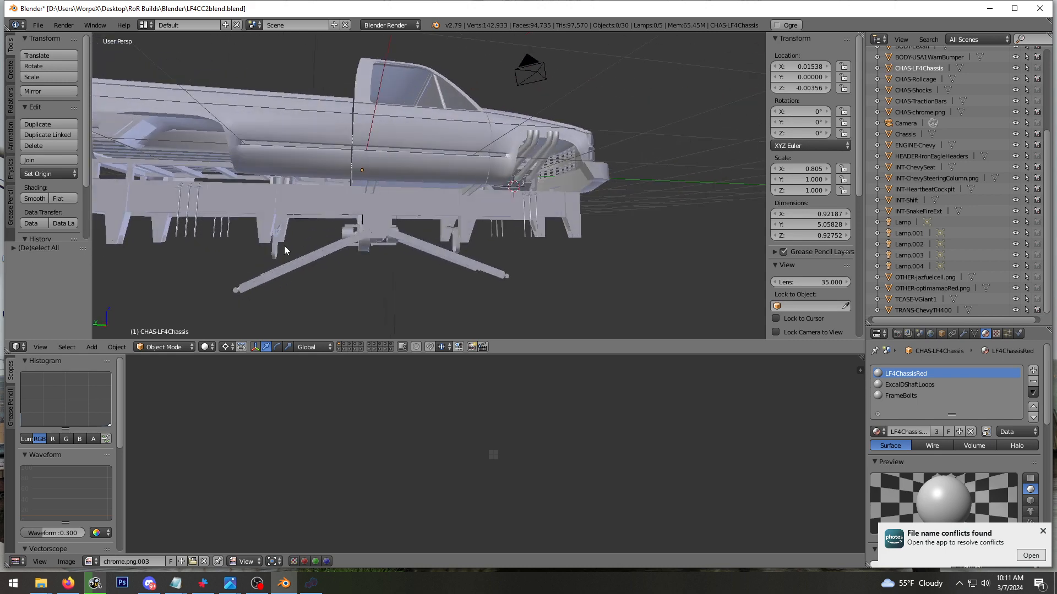
{"action": "right_click", "coordinate": [284, 250]}
{"action": "middle_click_drag", "start_coordinate": [307, 221], "coordinate": [241, 219]}
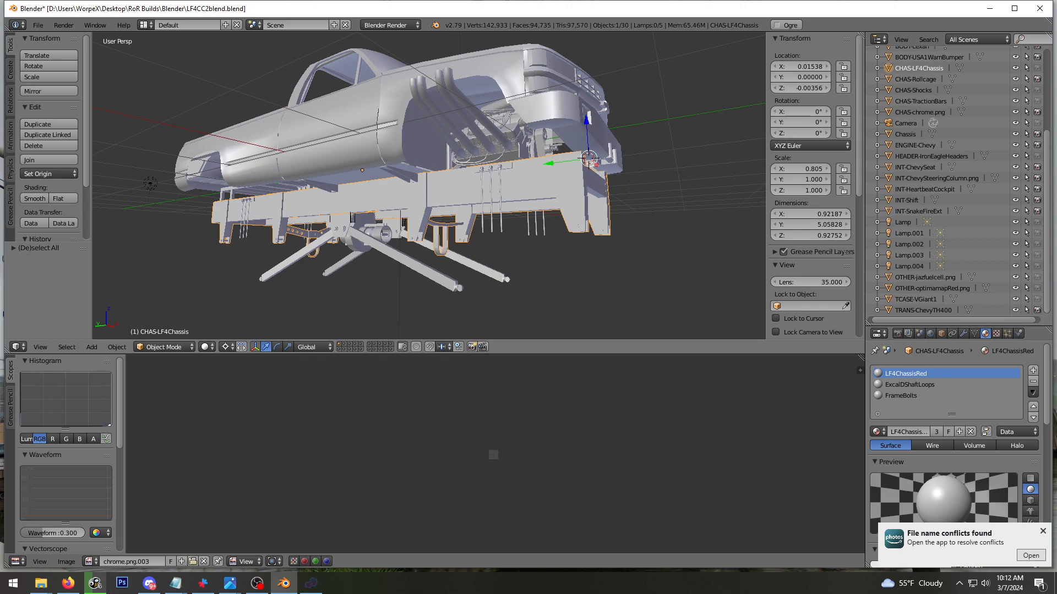
{"action": "left_click", "coordinate": [877, 69]}
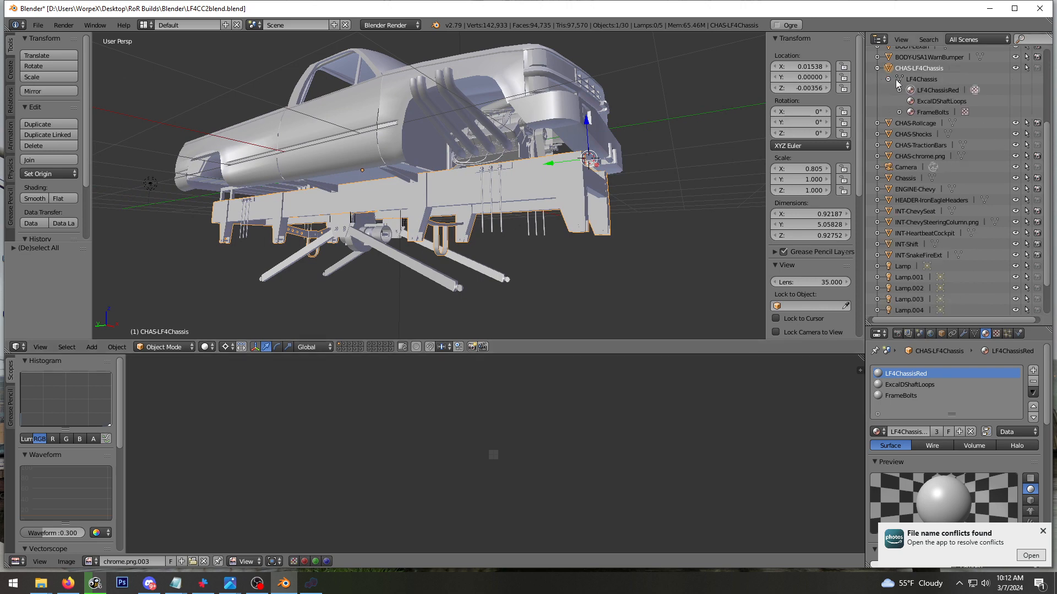
Enter Edit Mode on CHAS-LF4Chassis, deselect all its geometry and select the driveshaft loop nearer the front of the truck
{"action": "key", "text": "Tab"}
{"action": "middle_click_drag", "start_coordinate": [449, 206], "coordinate": [461, 220]}
{"action": "key", "text": "a"}
{"action": "key", "text": "a"}
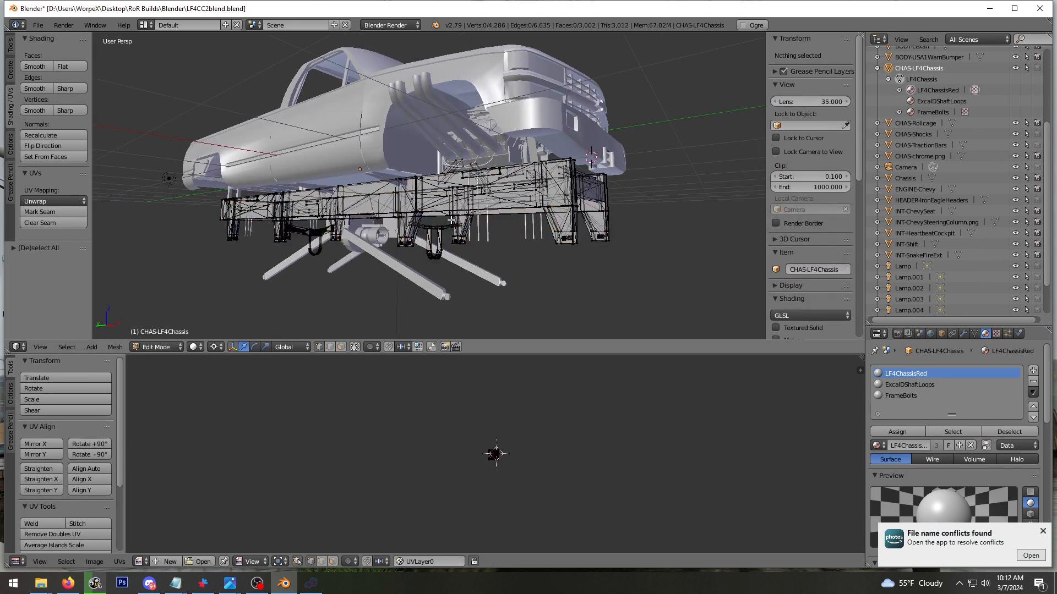
{"action": "key", "text": "shift+f"}
{"action": "key", "text": "w"}
{"action": "left_click", "coordinate": [429, 186]}
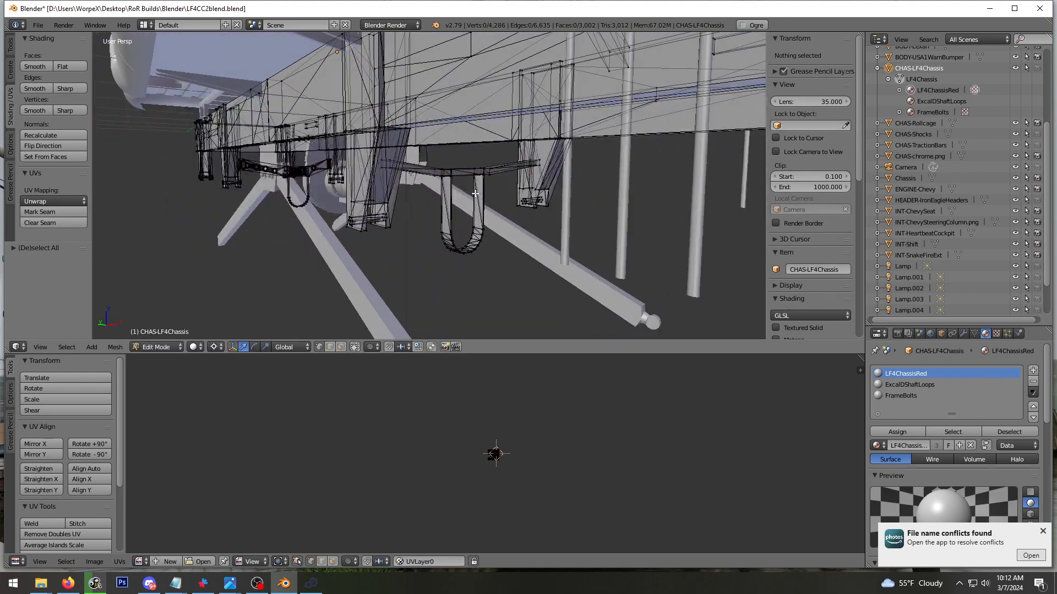
{"action": "left_click_drag", "start_coordinate": [462, 188], "coordinate": [462, 237]}
{"action": "middle_click_drag", "start_coordinate": [368, 180], "coordinate": [310, 187]}
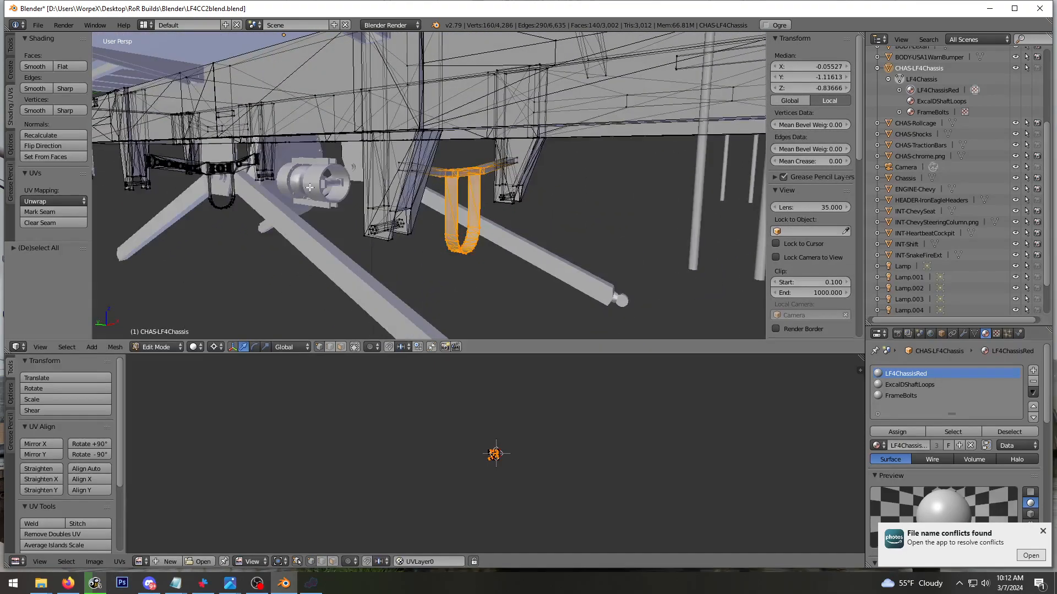
Add the other driveshaft loop and its perforated crossmember to the selection, including all linked geometry
{"action": "key", "text": "shift+f"}
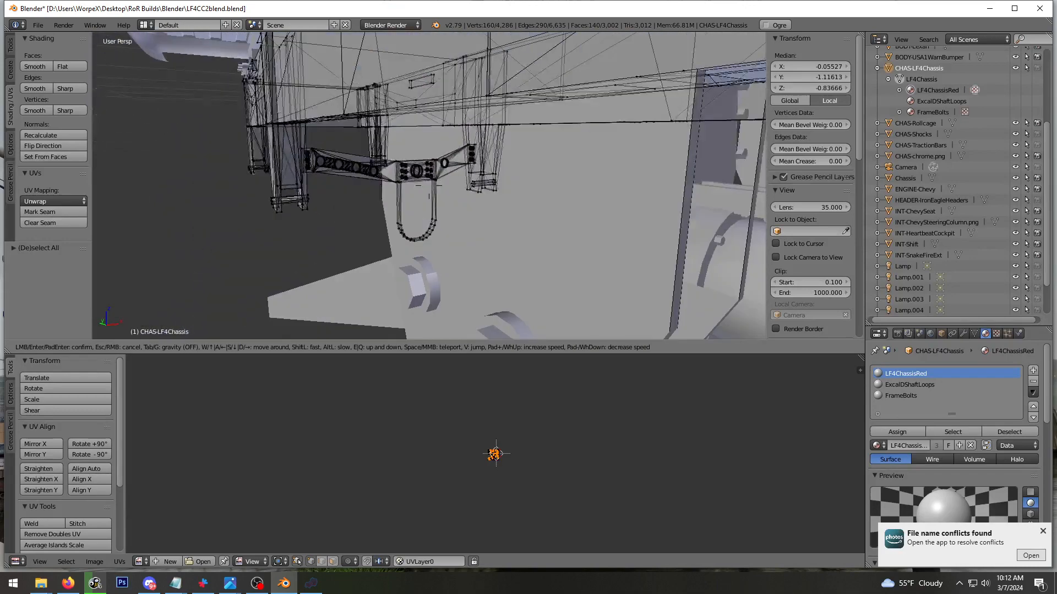
{"action": "key", "text": "d"}
{"action": "left_click", "coordinate": [391, 164]}
{"action": "key", "text": "c"}
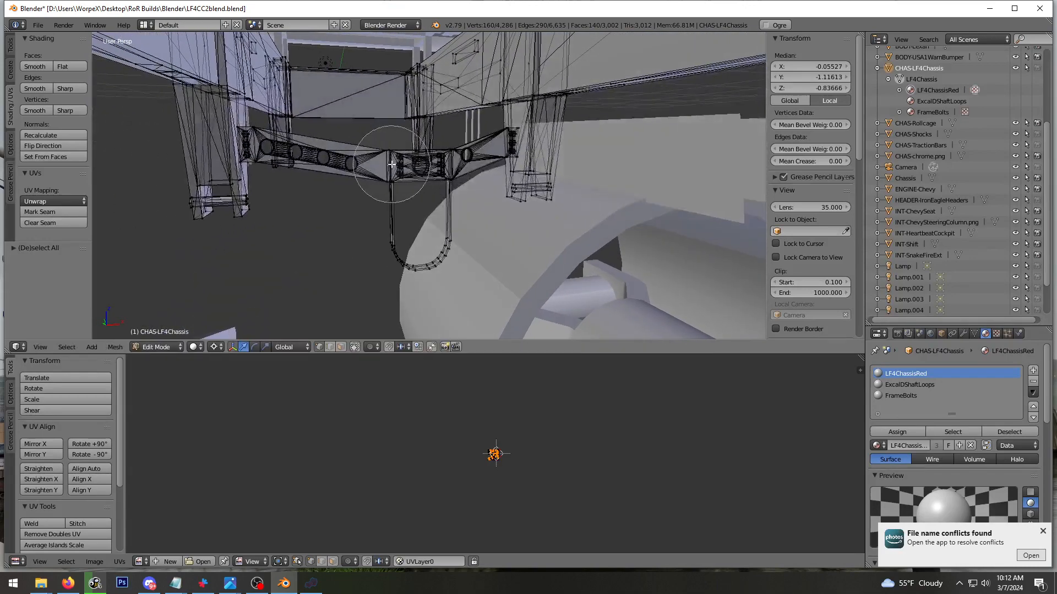
{"action": "middle_click_drag", "start_coordinate": [478, 120], "coordinate": [477, 125]}
{"action": "key", "text": "shift+f"}
{"action": "key", "text": "s"}
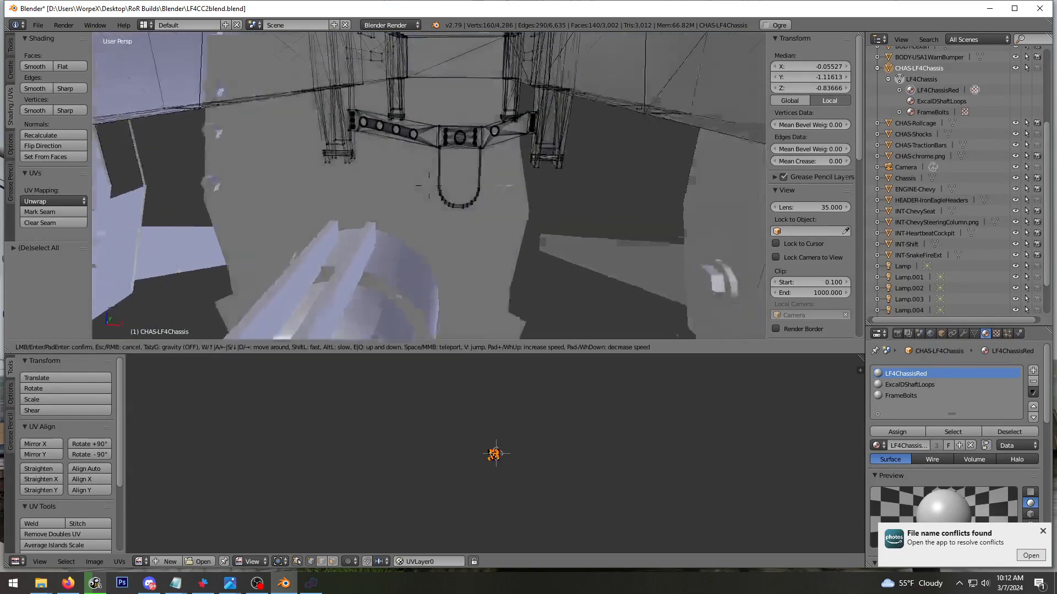
{"action": "left_click", "coordinate": [417, 163]}
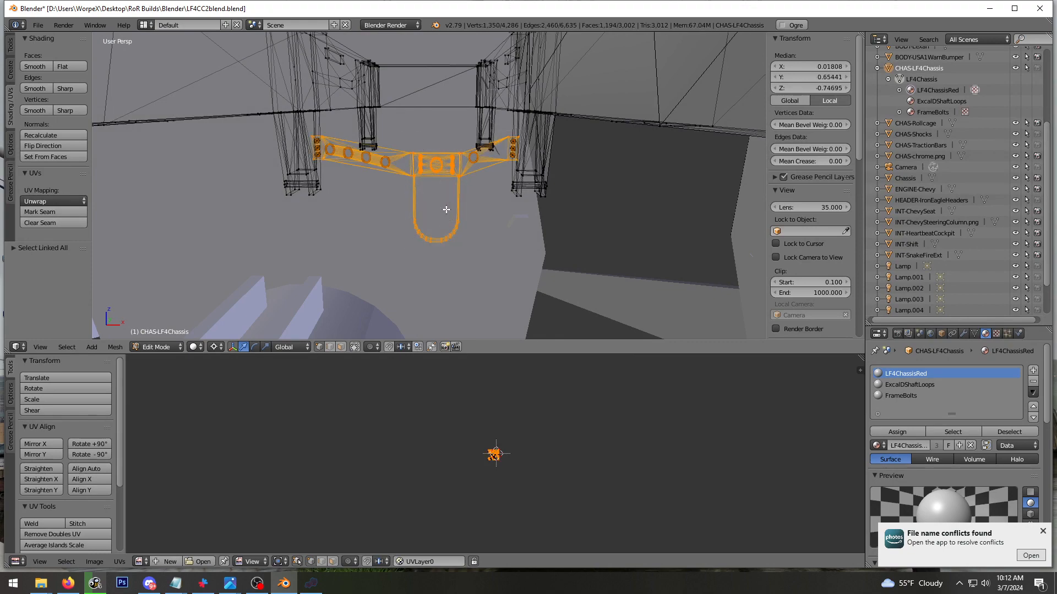
{"action": "middle_click_drag", "start_coordinate": [435, 175], "coordinate": [494, 176]}
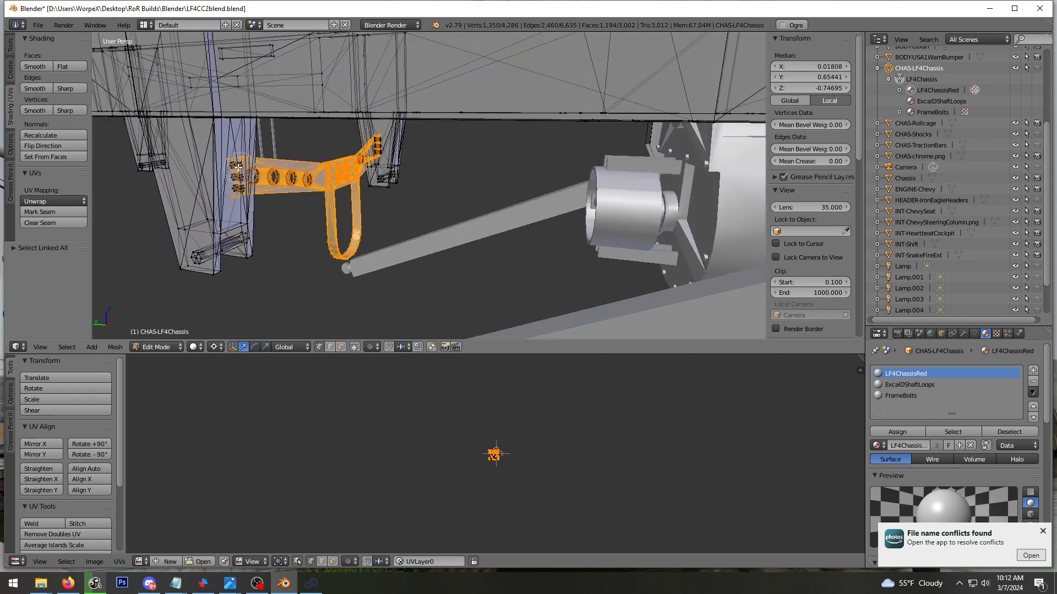
Add the remaining geometry of the perforated crossmember near the driveshaft loop to the selection
{"action": "middle_click_drag", "start_coordinate": [235, 192], "coordinate": [305, 153]}
{"action": "right_click", "coordinate": [321, 176]}
{"action": "key", "text": "c"}
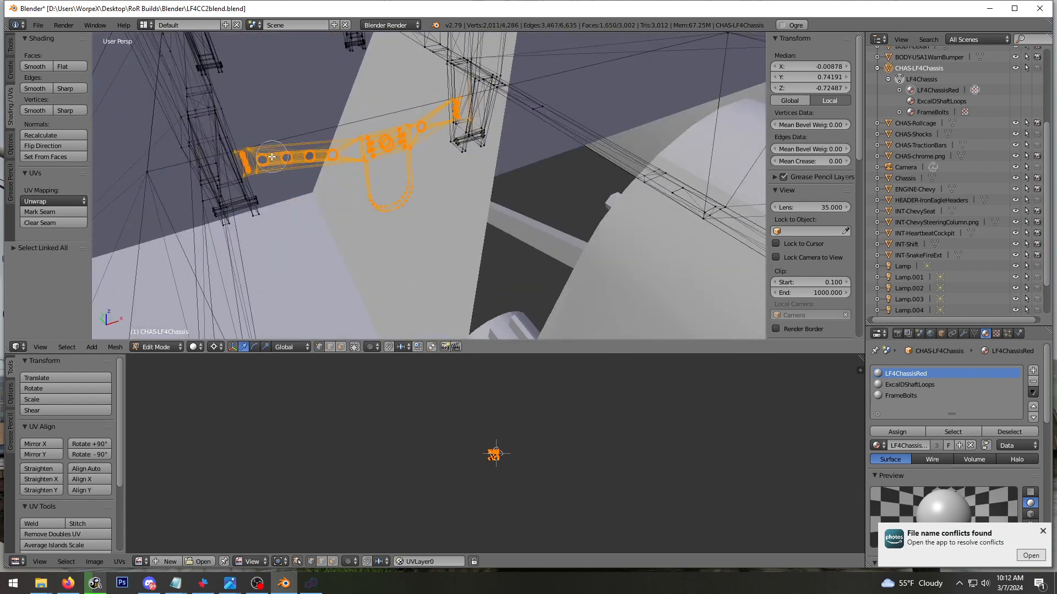
{"action": "key", "text": "shift+f"}
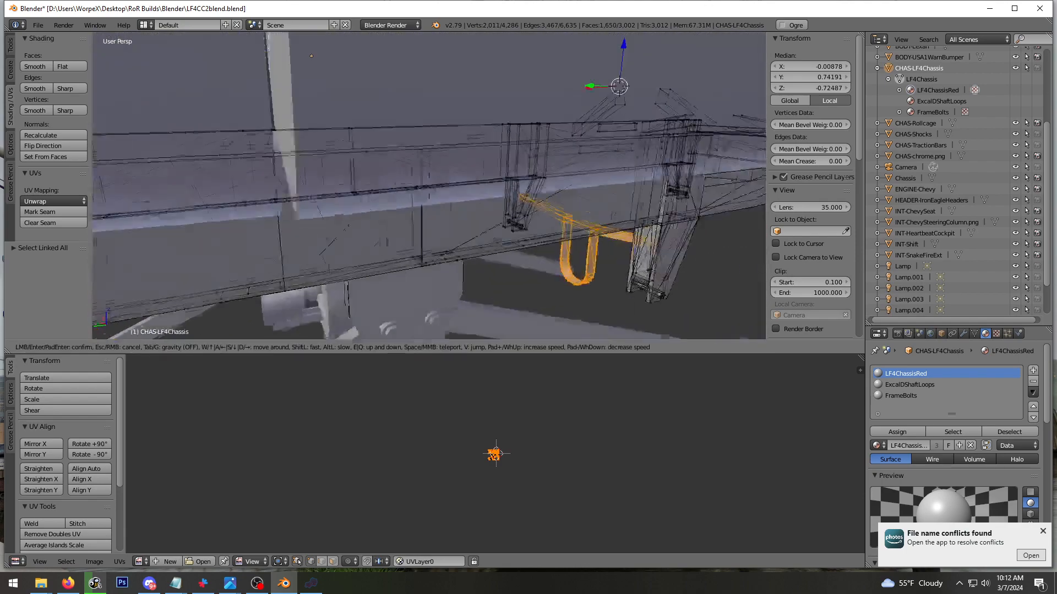
{"action": "left_click", "coordinate": [386, 194]}
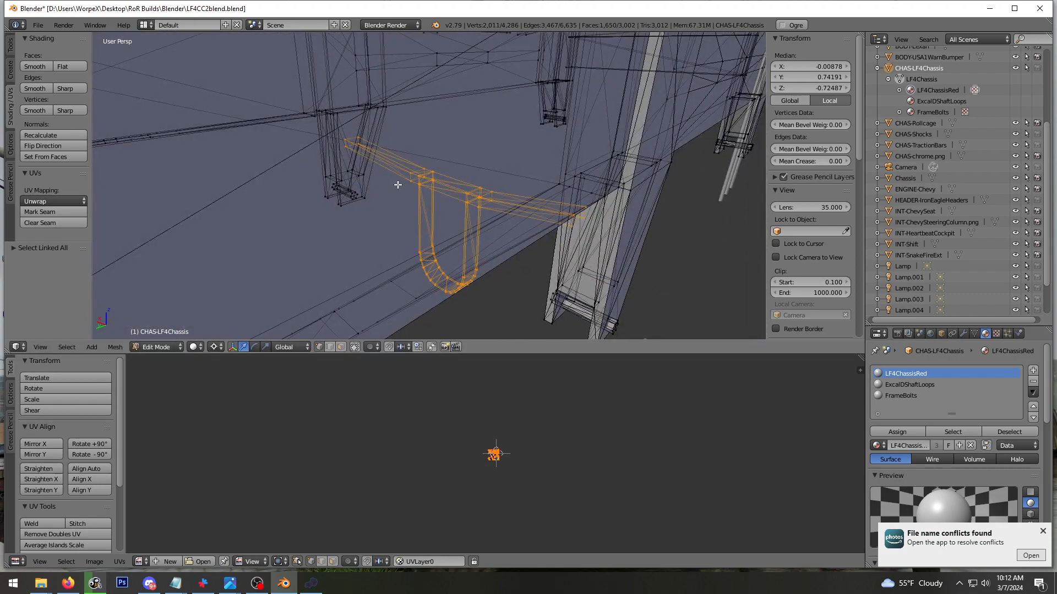
Remove the stray frame bracket geometry from the selection, keeping only the two driveshaft loops and their crossmembers selected
{"action": "key", "text": "shift+f"}
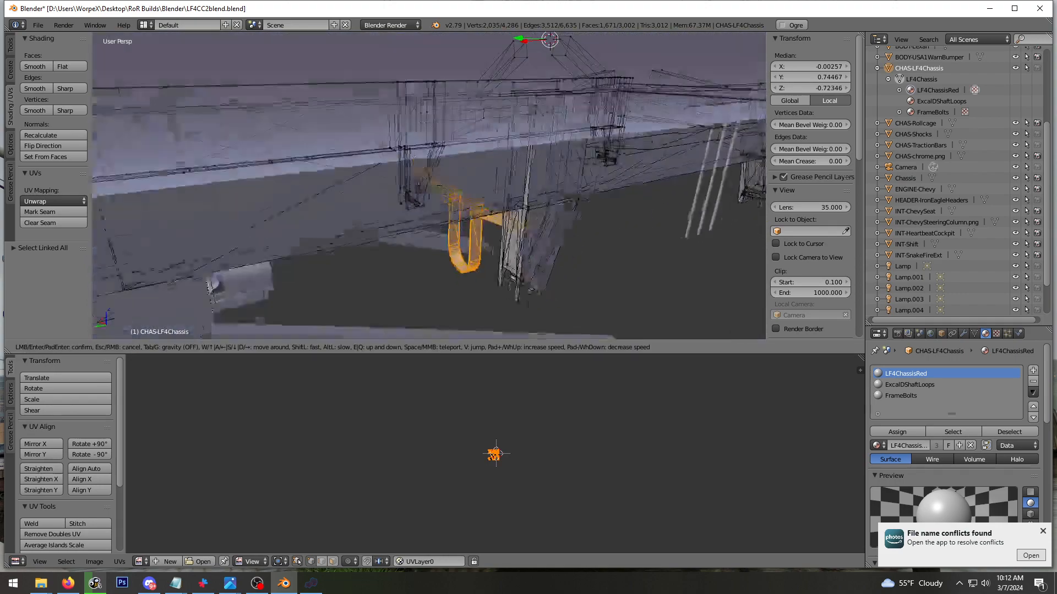
{"action": "key", "text": "w"}
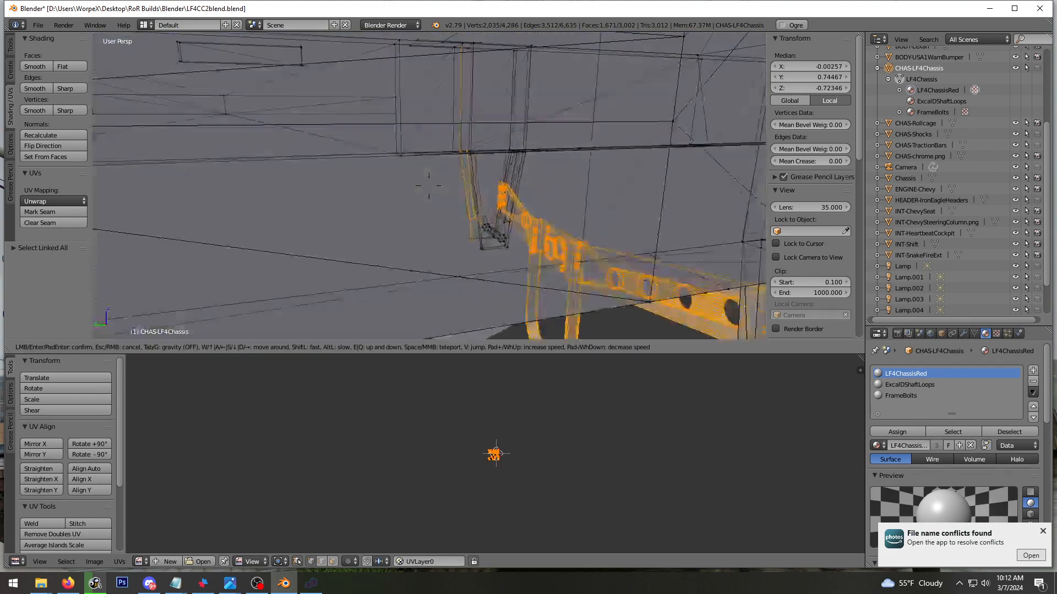
{"action": "left_click", "coordinate": [429, 186]}
{"action": "key", "text": "shift+f"}
{"action": "left_click", "coordinate": [429, 186]}
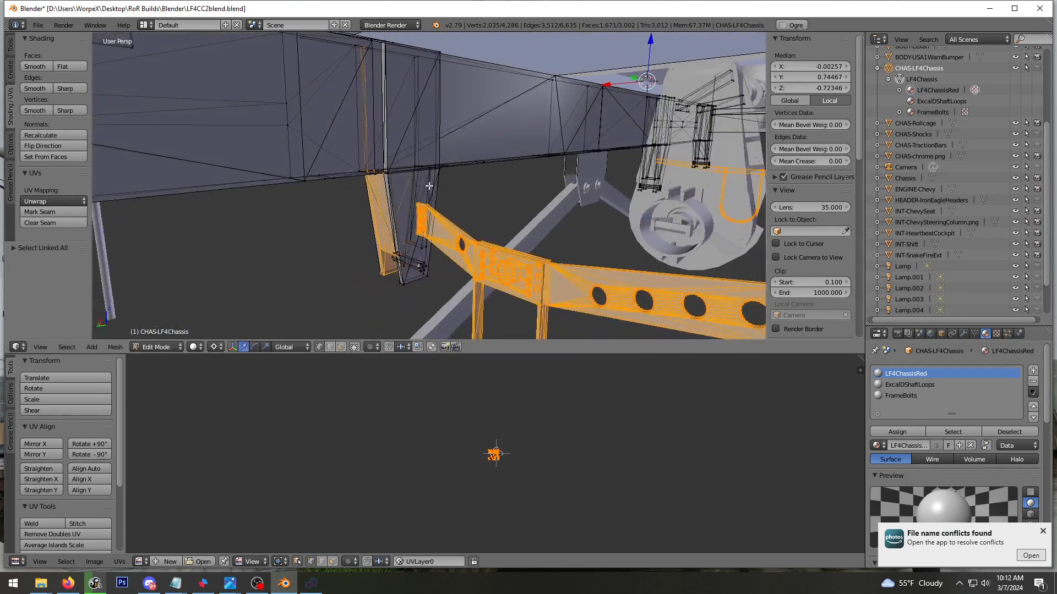
{"action": "middle_click_drag", "start_coordinate": [389, 176], "coordinate": [385, 250]}
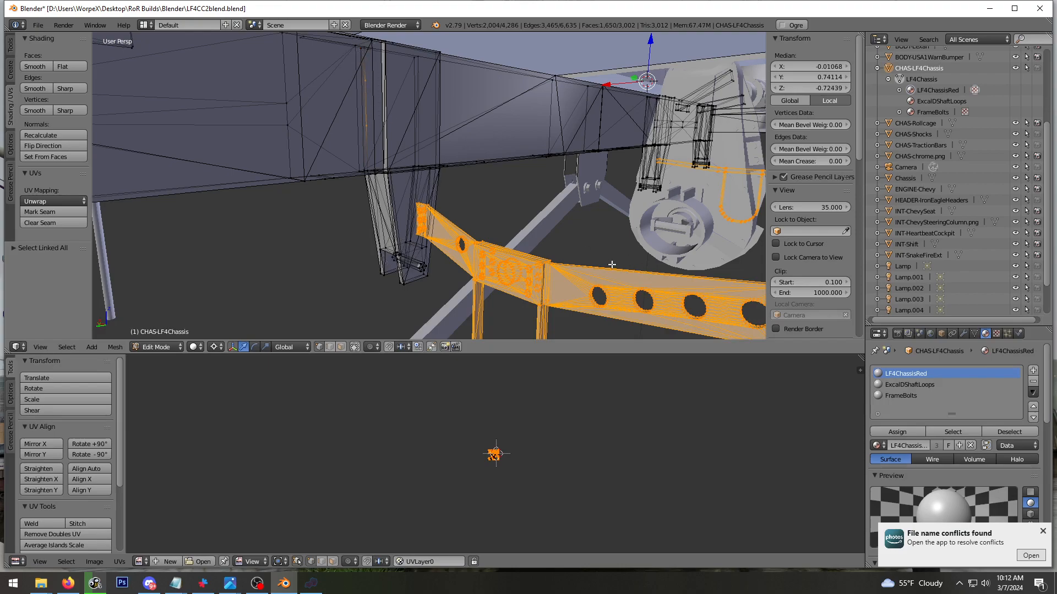
{"action": "key", "text": "shift+f"}
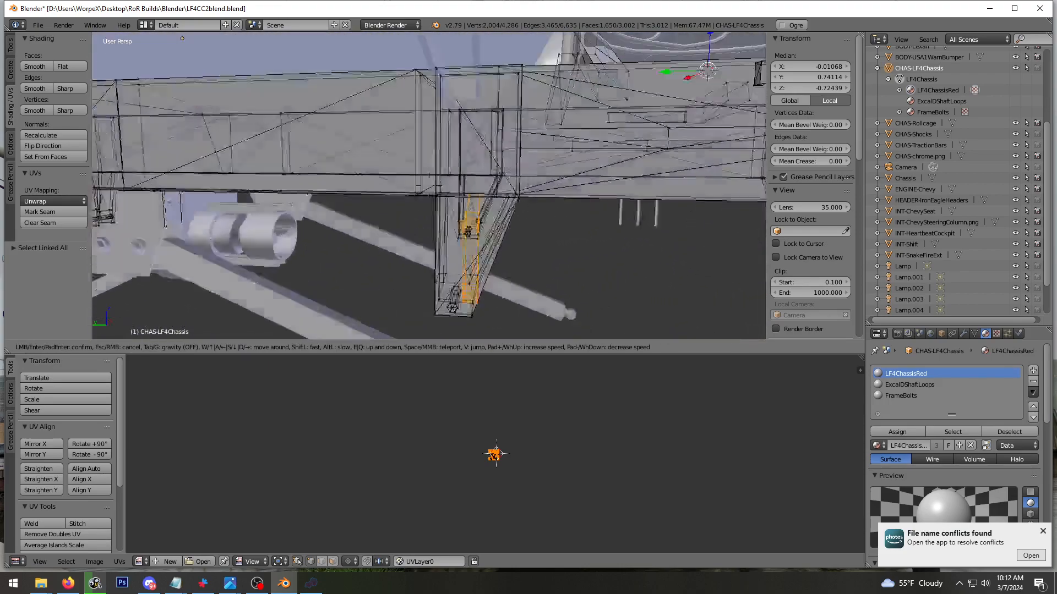
{"action": "left_click", "coordinate": [429, 186]}
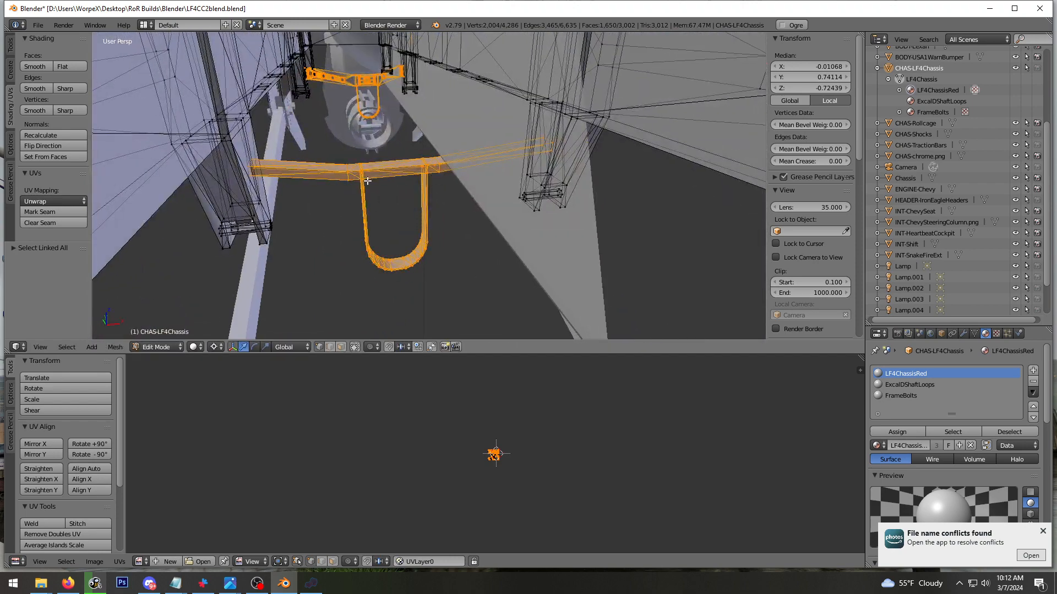
{"action": "key", "text": "shift+f"}
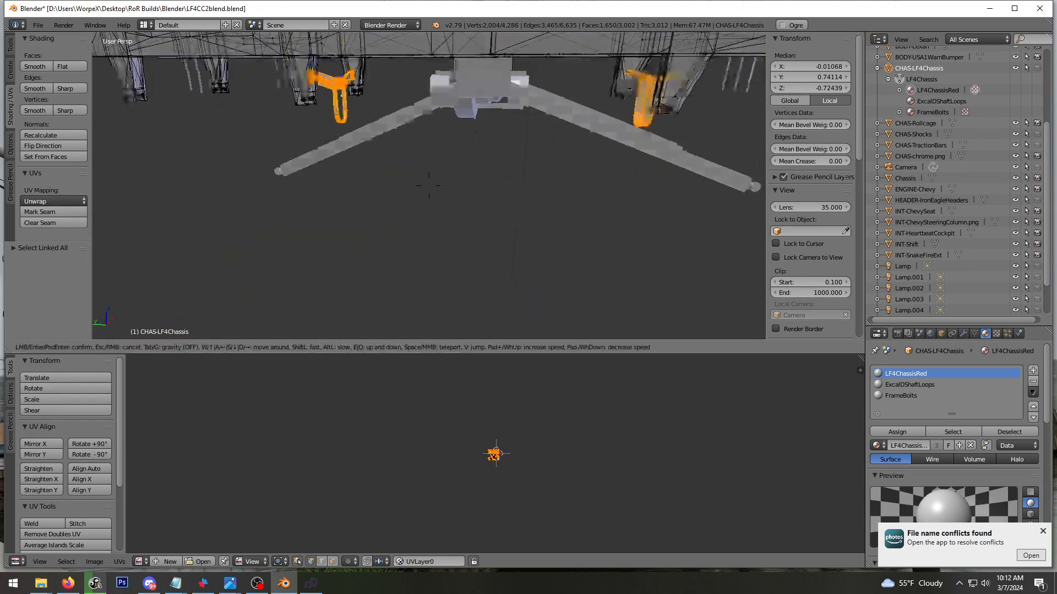
{"action": "left_click", "coordinate": [397, 188]}
{"action": "key", "text": "shift+f"}
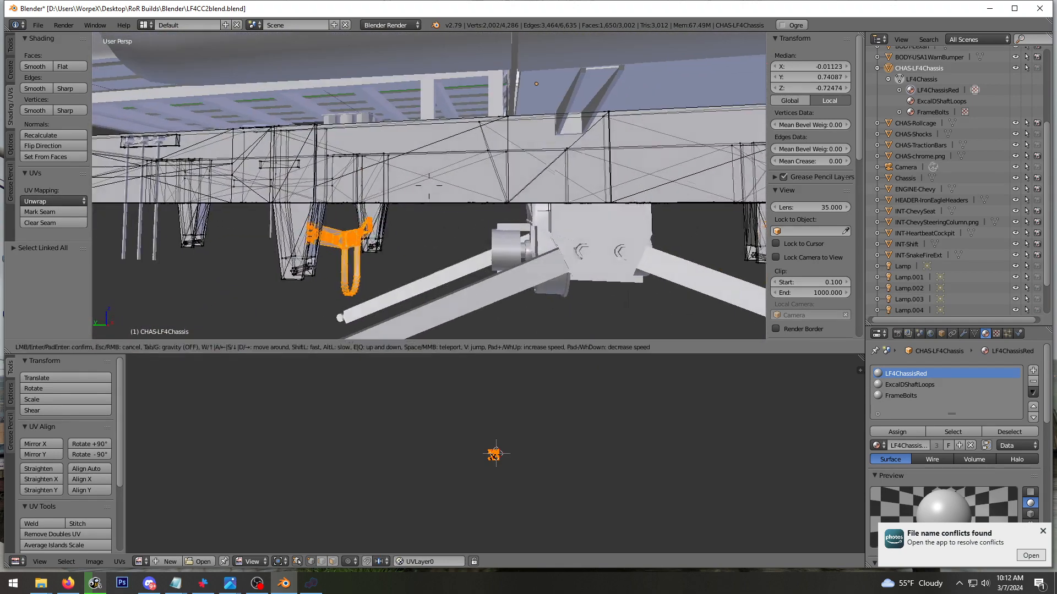
{"action": "left_click", "coordinate": [434, 184]}
Separate the selected driveshaft loops and crossmembers into their own object, undo the split and separate the selection again
{"action": "key", "text": "p"}
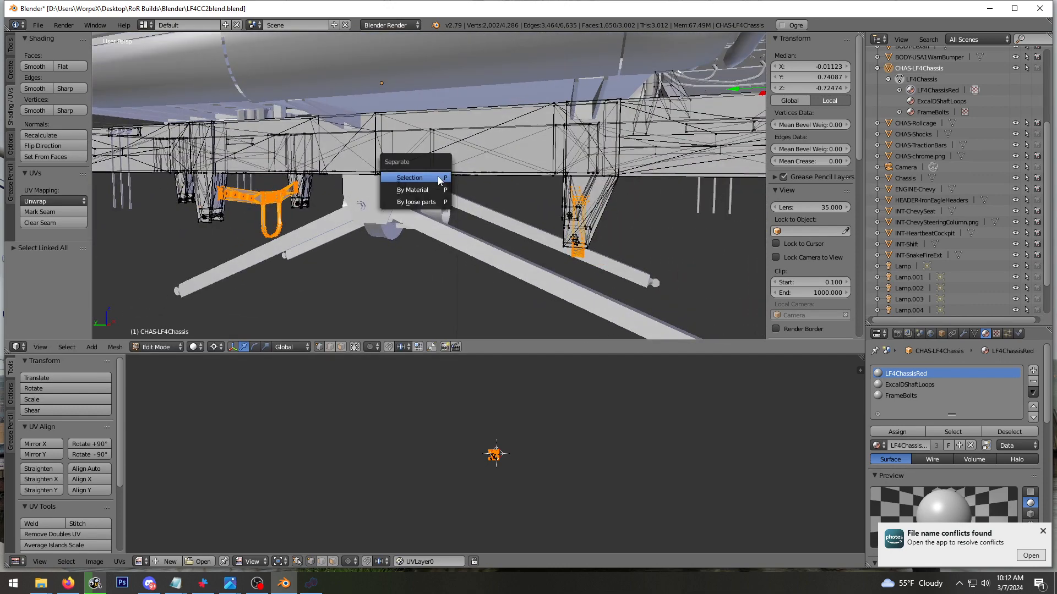
{"action": "left_click", "coordinate": [435, 176]}
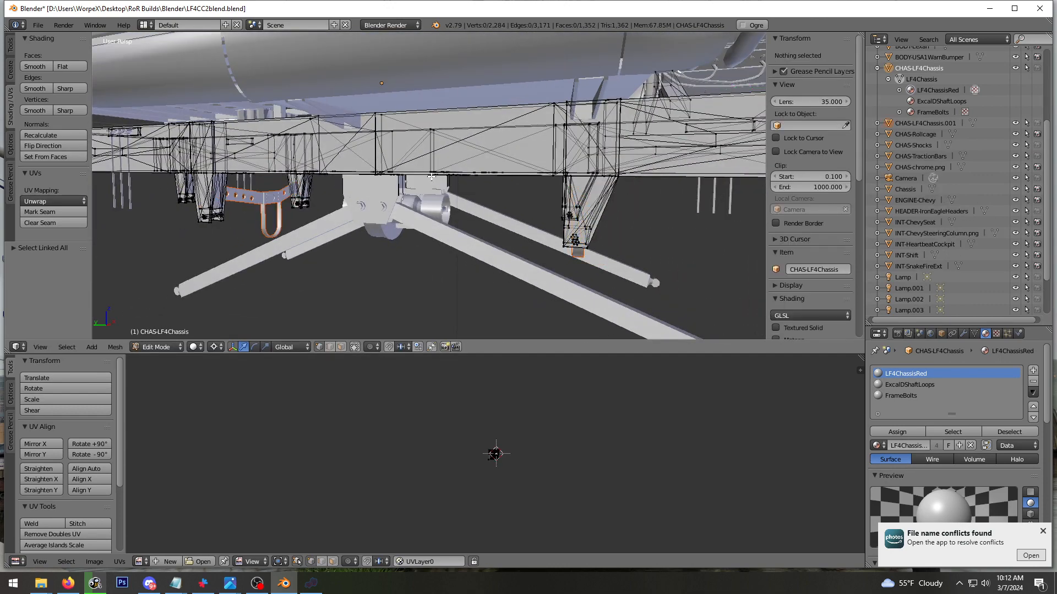
{"action": "key", "text": "ctrl+z"}
{"action": "middle_click_drag", "start_coordinate": [482, 215], "coordinate": [421, 210]}
{"action": "key", "text": "p"}
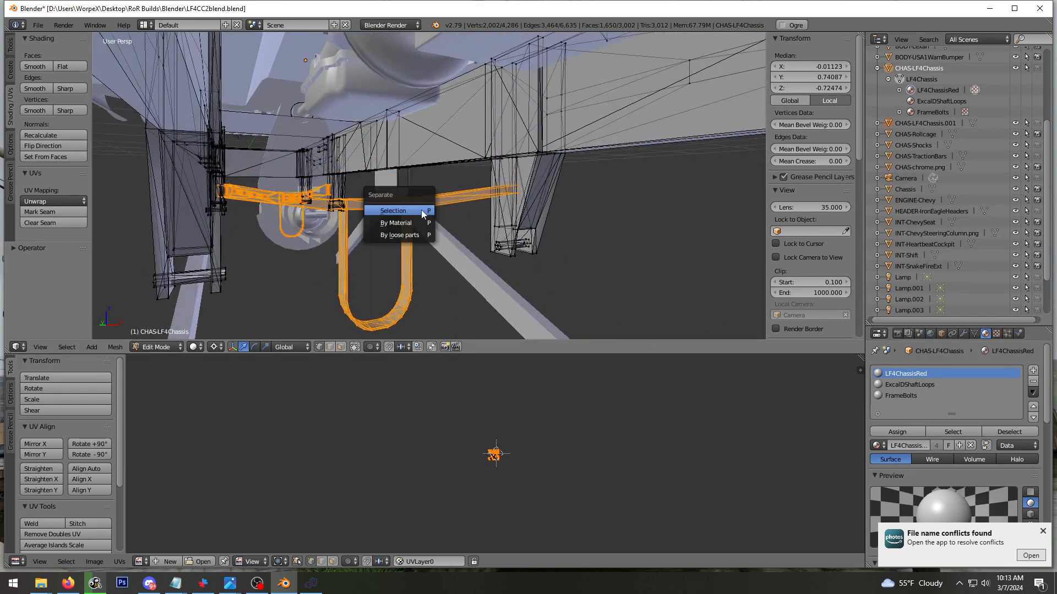
{"action": "left_click", "coordinate": [393, 211]}
{"action": "middle_click_drag", "start_coordinate": [419, 201], "coordinate": [468, 214]}
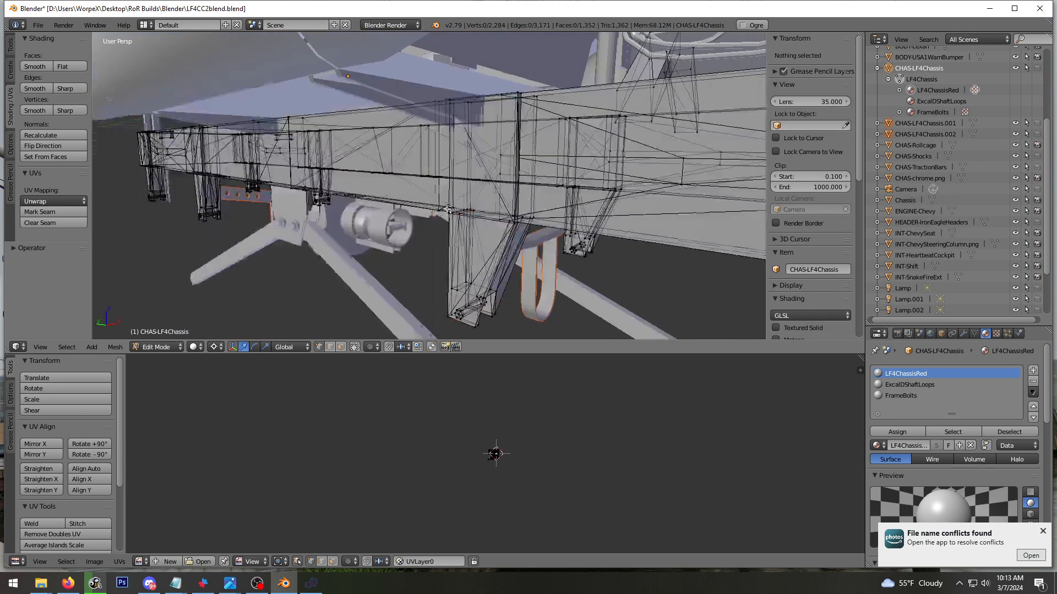
Leave Edit Mode and delete the duplicate separated object CHAS-LF4Chassis.002
{"action": "left_click", "coordinate": [918, 135]}
{"action": "left_click", "coordinate": [920, 125]}
{"action": "middle_click_drag", "start_coordinate": [584, 137], "coordinate": [618, 141]}
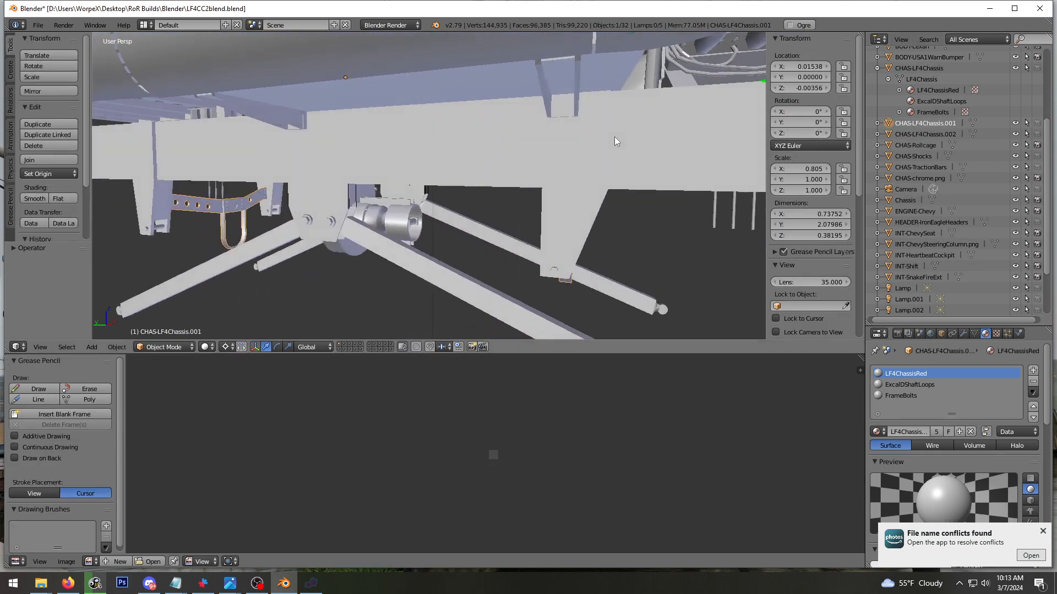
{"action": "left_click", "coordinate": [1016, 135]}
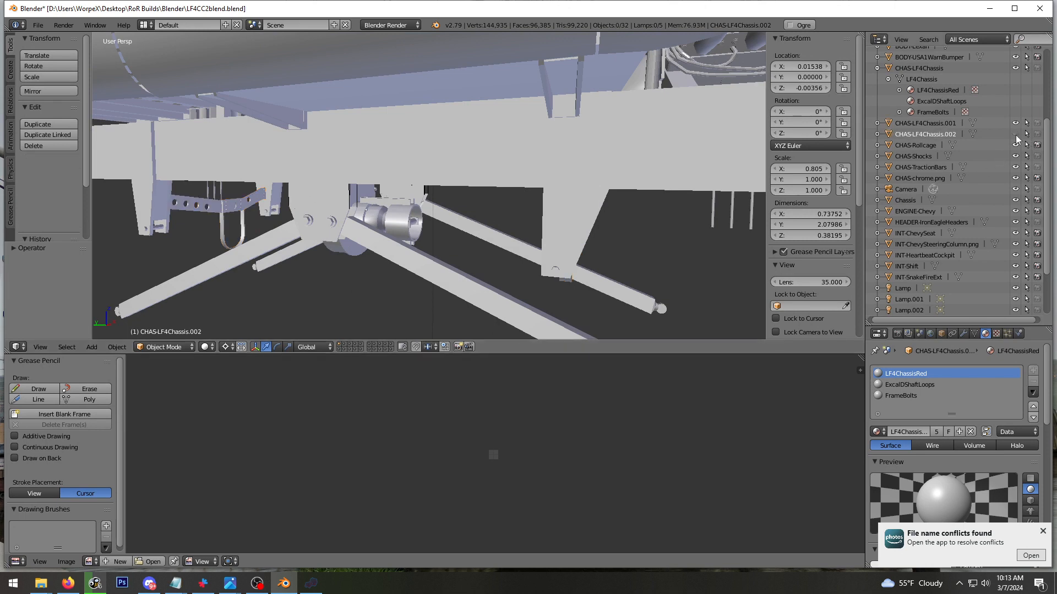
{"action": "left_click", "coordinate": [1016, 135]}
{"action": "right_click", "coordinate": [941, 136]}
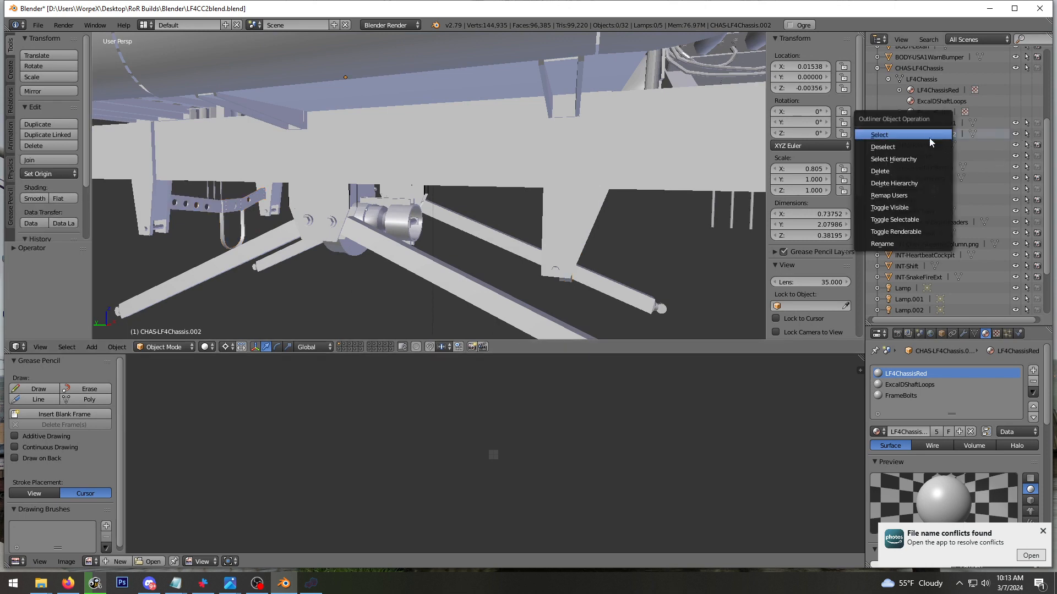
{"action": "left_click", "coordinate": [894, 176]}
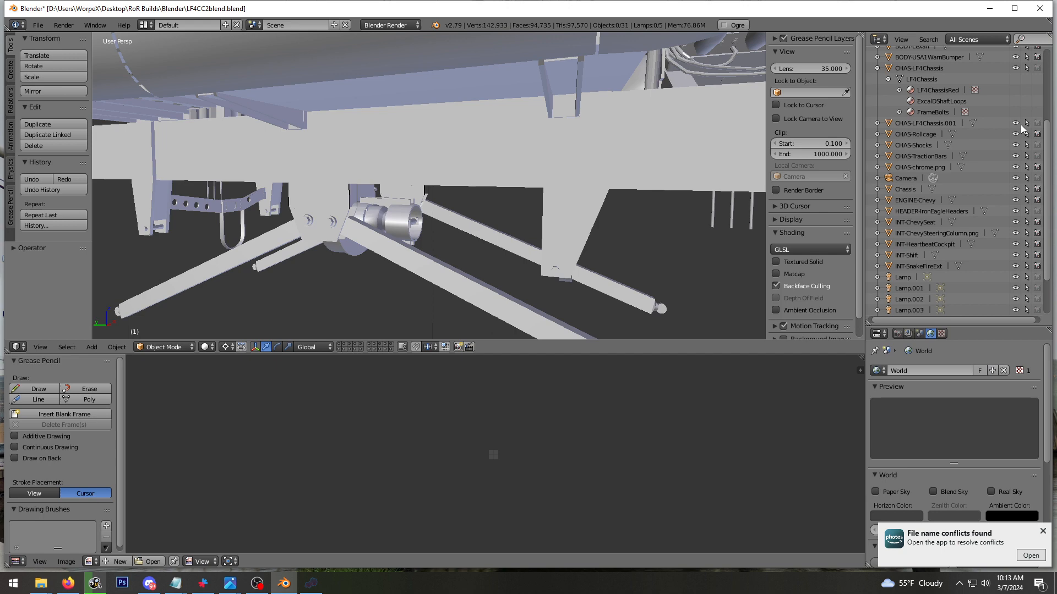
Toggle the visibility of CHAS-LF4Chassis.001 to check which parts of the chassis it contains
{"action": "left_click", "coordinate": [934, 125]}
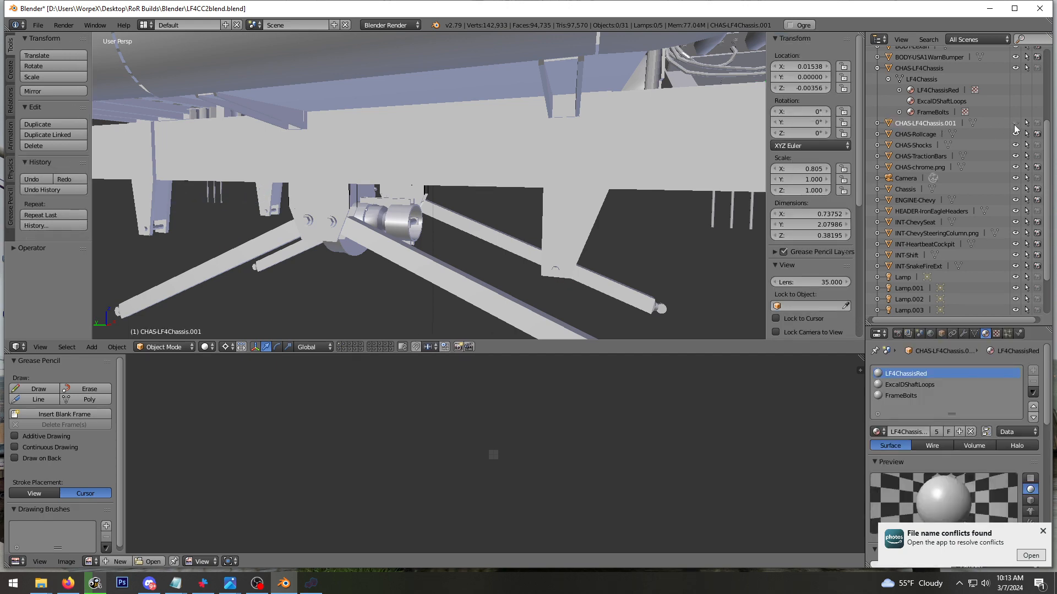
{"action": "left_click", "coordinate": [1015, 125]}
{"action": "left_click", "coordinate": [1015, 124]}
{"action": "left_click", "coordinate": [1016, 124]}
{"action": "middle_click_drag", "start_coordinate": [342, 193], "coordinate": [405, 193]}
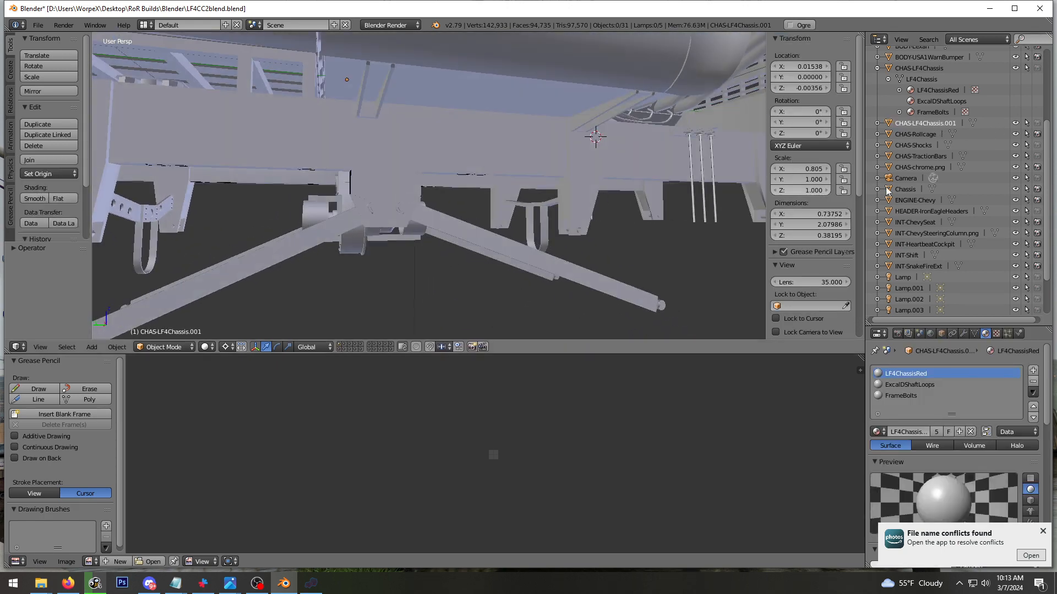
{"action": "left_click", "coordinate": [1014, 125]}
{"action": "left_click", "coordinate": [1014, 124]}
{"action": "left_click", "coordinate": [1015, 125]}
{"action": "left_click", "coordinate": [1014, 125]}
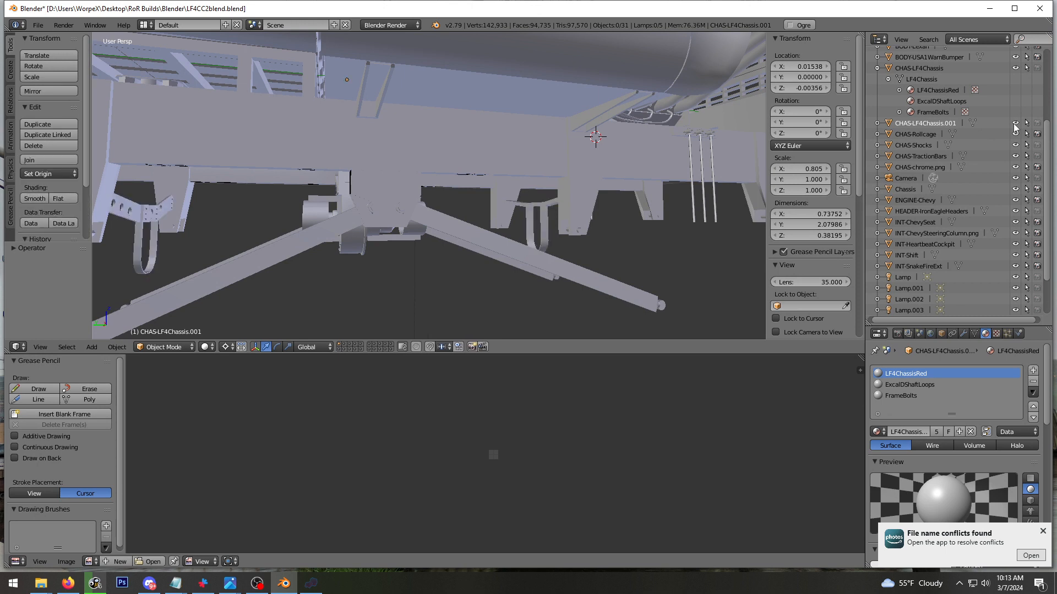
{"action": "left_click", "coordinate": [1015, 124]}
{"action": "left_click", "coordinate": [1016, 124]}
{"action": "left_click", "coordinate": [1016, 125]}
{"action": "left_click", "coordinate": [1015, 124]}
{"action": "left_click", "coordinate": [1016, 124]}
{"action": "left_click", "coordinate": [1016, 125]}
List the materials of CHAS-LF4Chassis.001 in the outliner and make its ExcalDShaftLoops material active
{"action": "left_click", "coordinate": [877, 123]}
{"action": "left_click", "coordinate": [889, 134]}
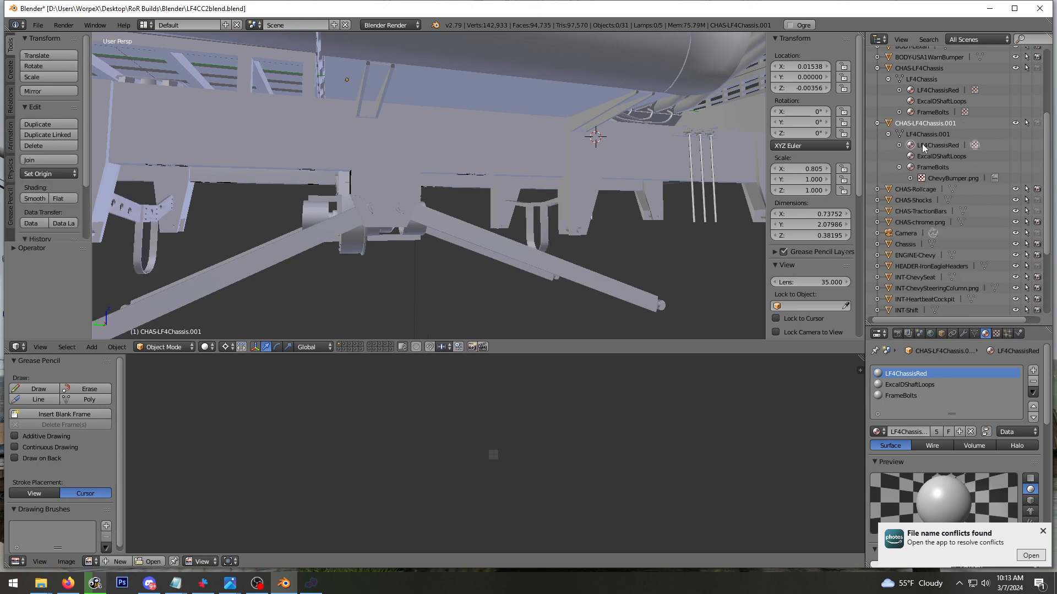
{"action": "left_click", "coordinate": [938, 155]}
{"action": "right_click", "coordinate": [937, 155]}
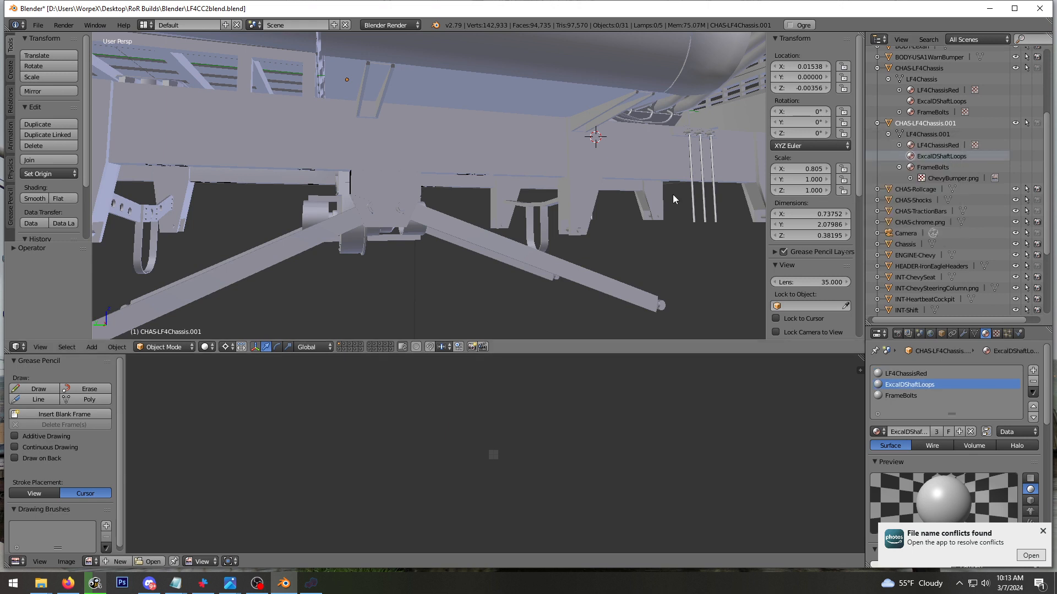
{"action": "middle_click_drag", "start_coordinate": [672, 193], "coordinate": [513, 210]}
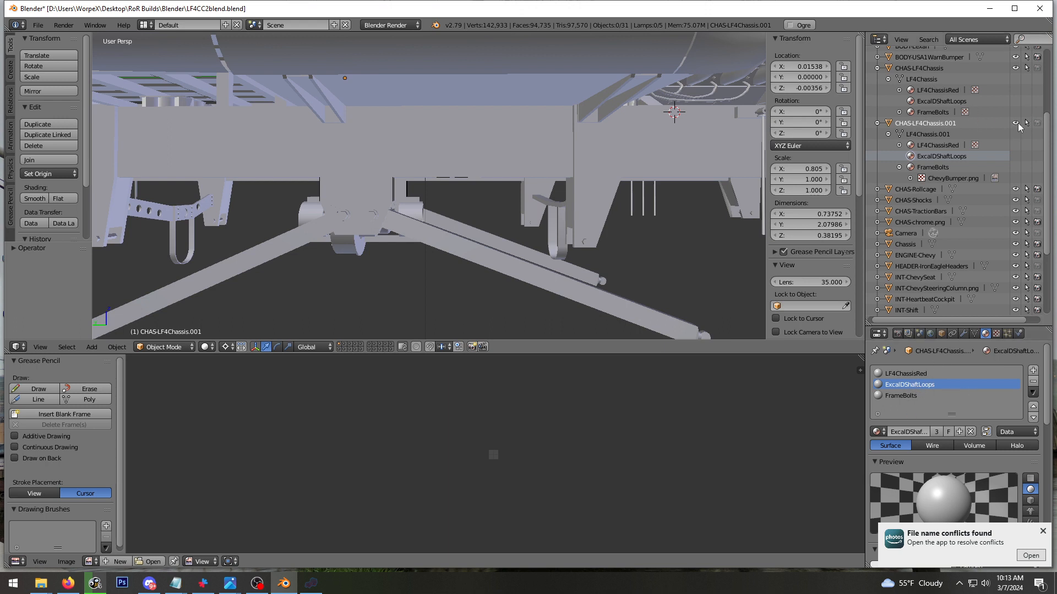
Toggle the visibility of CHAS-LF4Chassis to check its parts, and look at the operations available for its ExcalDShaftLoops material
{"action": "left_click", "coordinate": [917, 67]}
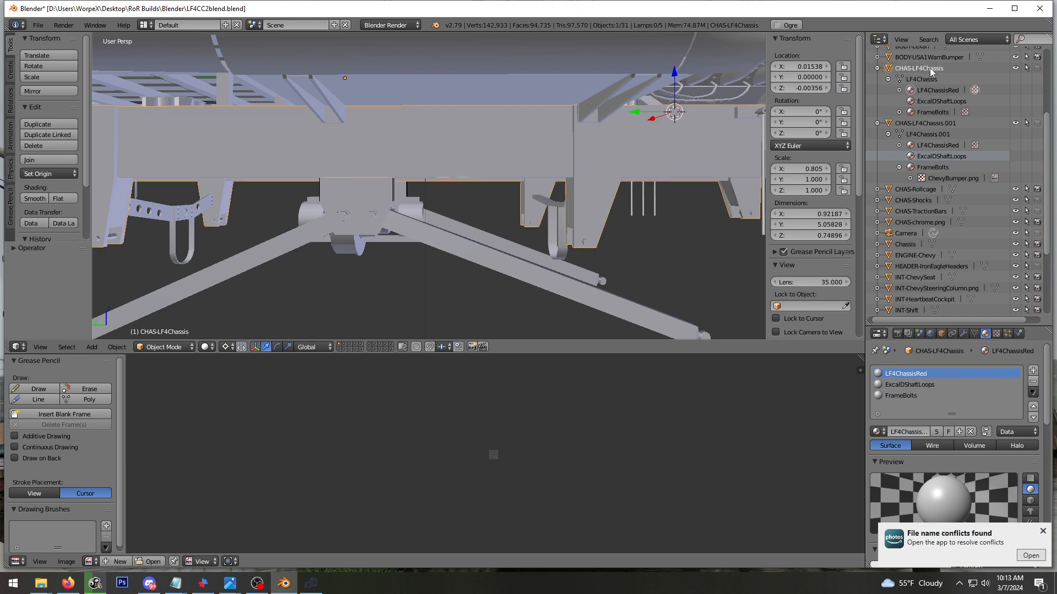
{"action": "left_click", "coordinate": [1016, 68]}
{"action": "left_click", "coordinate": [1017, 68]}
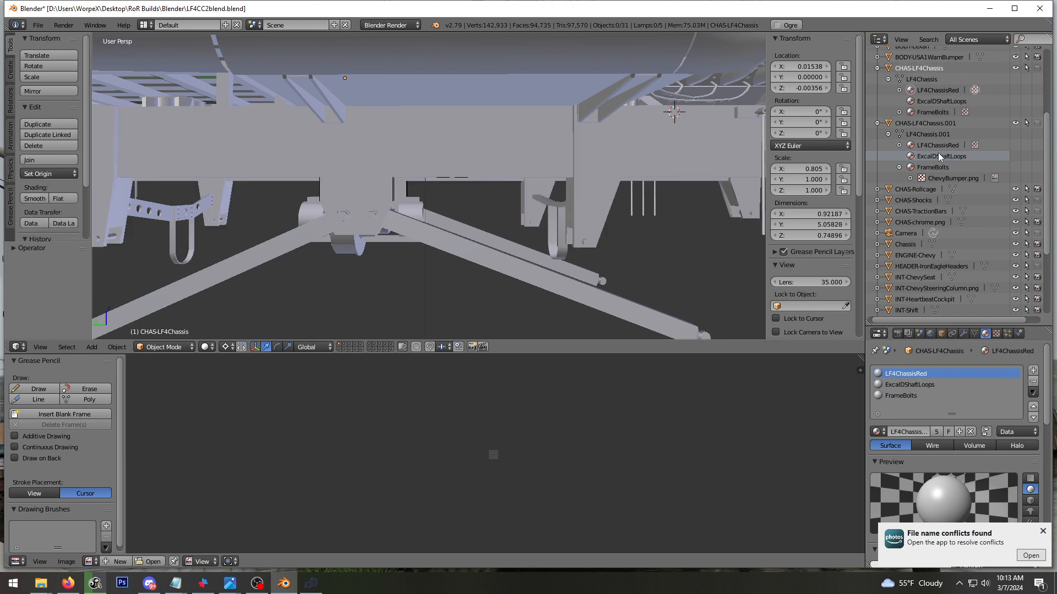
{"action": "right_click", "coordinate": [932, 99]}
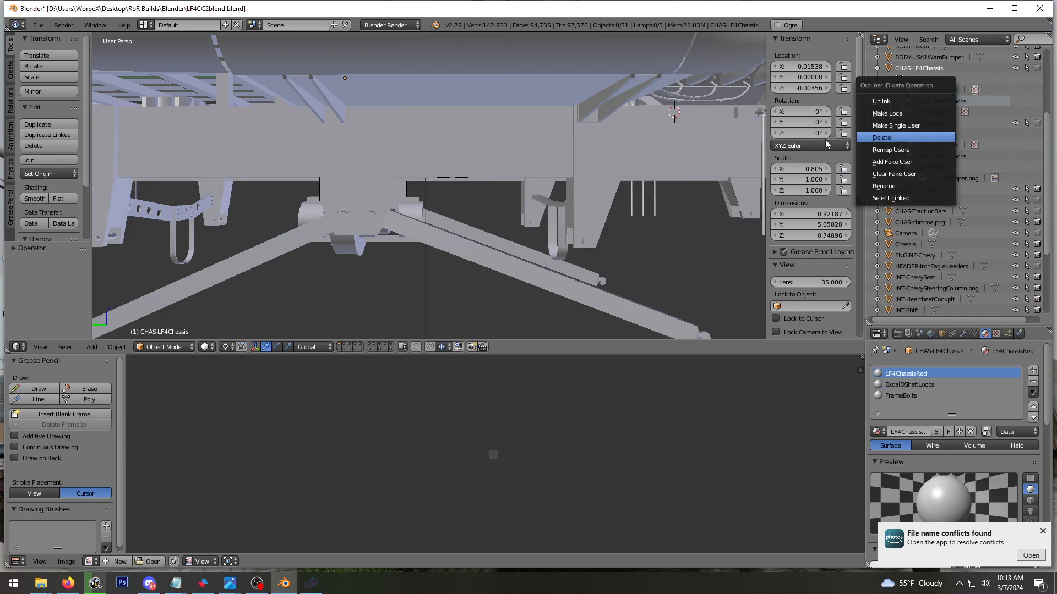
{"action": "left_click", "coordinate": [544, 184]}
Select every object of the truck and make BODY-CarolinaLF4 the active one
{"action": "scroll", "coordinate": [488, 202], "scroll_direction": "down", "scroll_amount": 6}
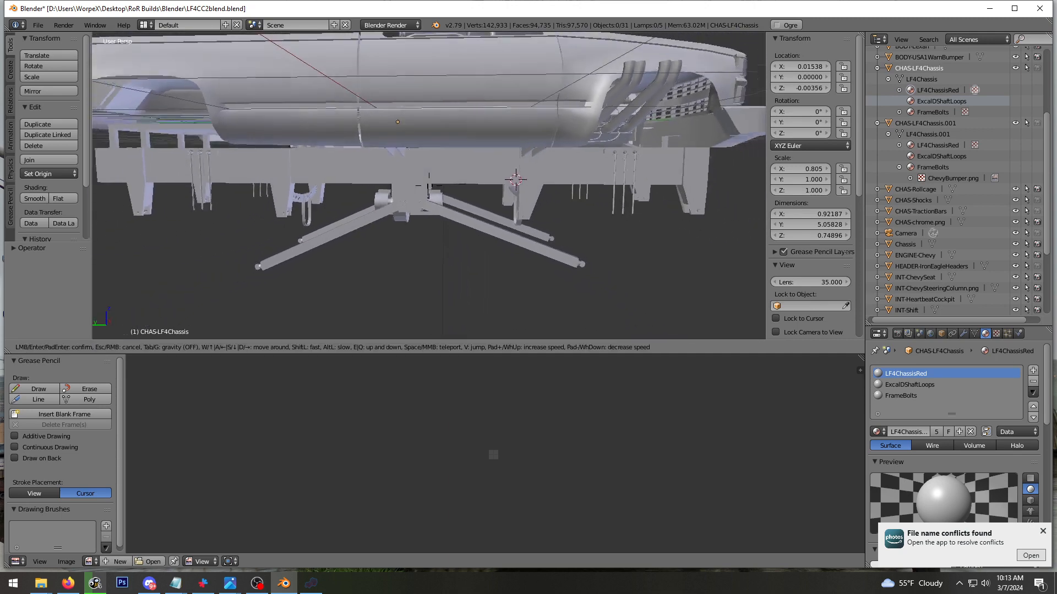
{"action": "key", "text": "a"}
{"action": "key", "text": "a"}
{"action": "key", "text": "shift+f"}
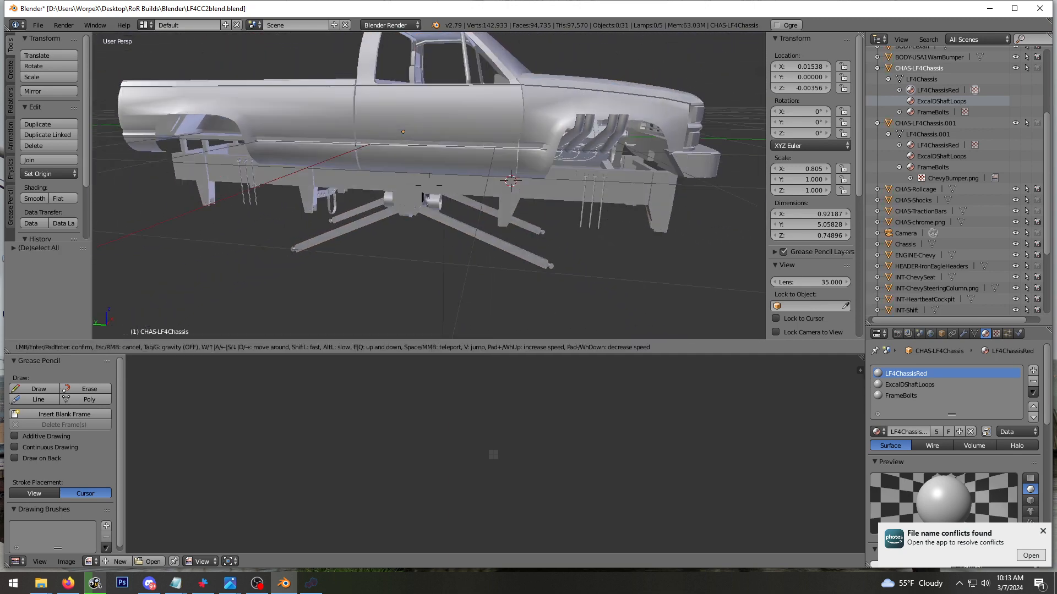
{"action": "left_click", "coordinate": [428, 186]}
{"action": "key", "text": "a"}
{"action": "scroll", "coordinate": [902, 165], "scroll_direction": "up", "scroll_amount": 5}
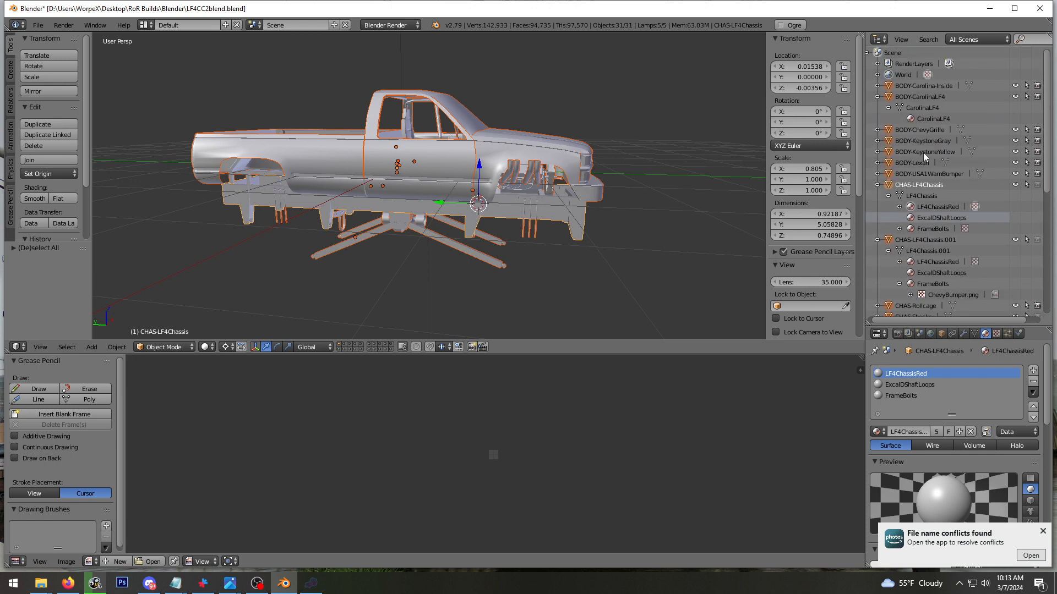
{"action": "left_click", "coordinate": [935, 87]}
{"action": "left_click", "coordinate": [923, 95]}
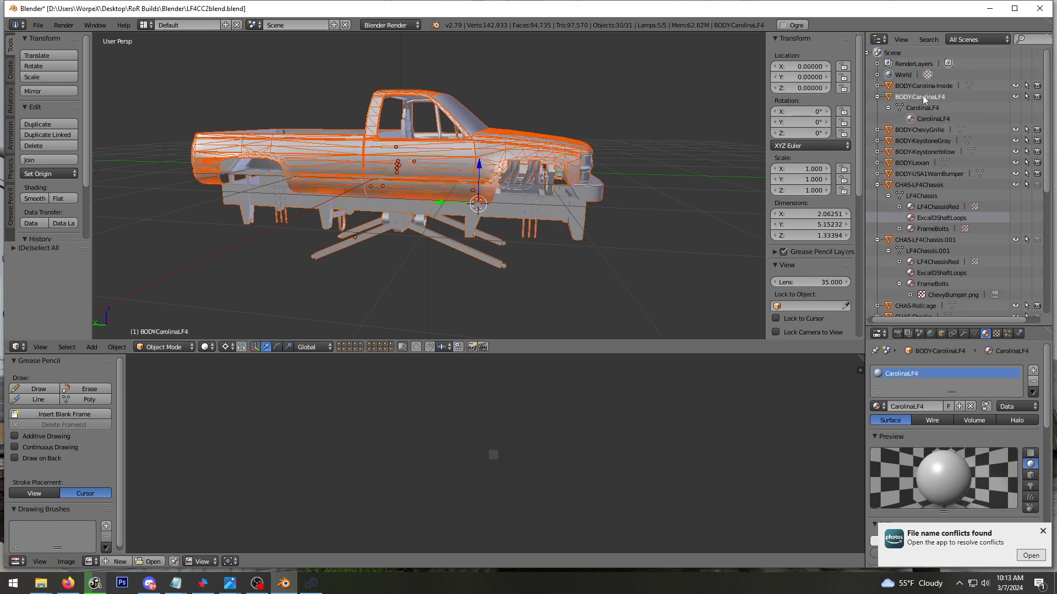
Save LF4CC2blend.blend over the existing file and join all the selected parts into BODY-CarolinaLF4
{"action": "key", "text": "ctrl+s"}
{"action": "left_click", "coordinate": [434, 187]}
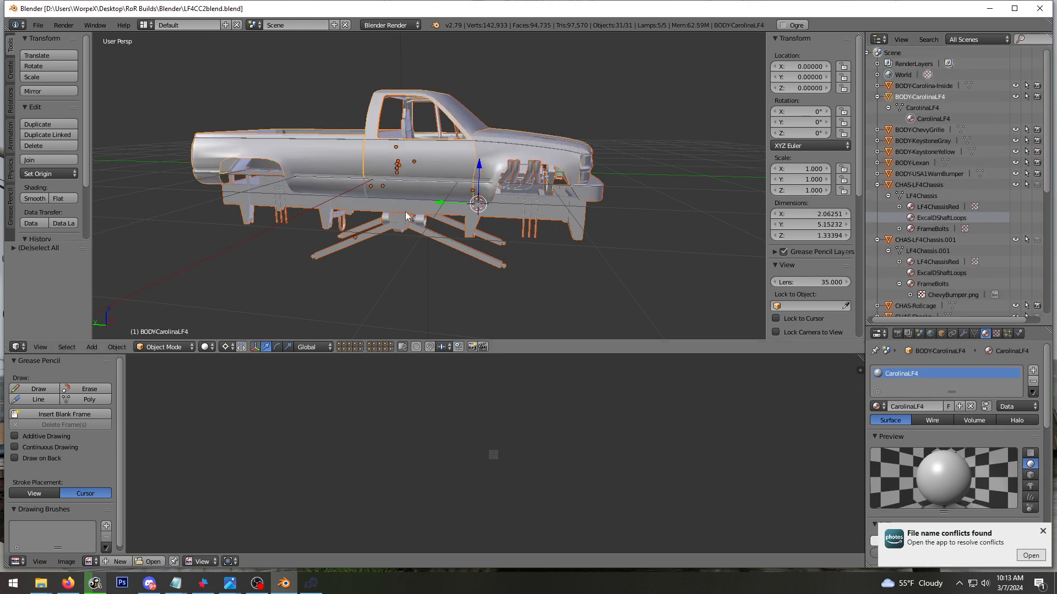
{"action": "left_click", "coordinate": [35, 160]}
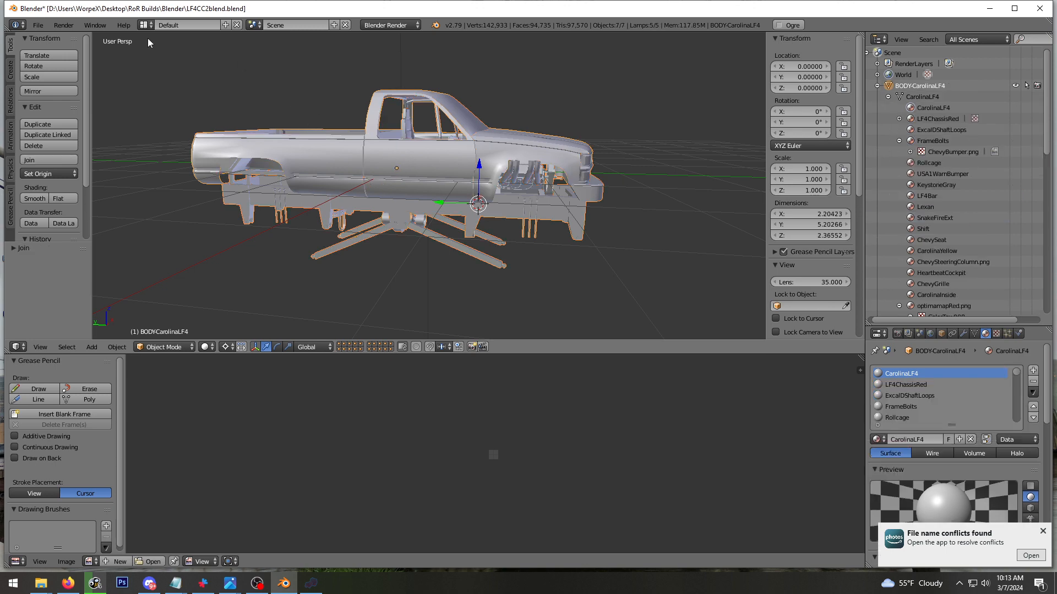
Export the joined BODY-CarolinaLF4 truck in Ogre3D format to the CarolinaCrusher folder as LF4CC2blend.scene
{"action": "left_click", "coordinate": [38, 25]}
{"action": "mouse_move", "coordinate": [64, 244]}
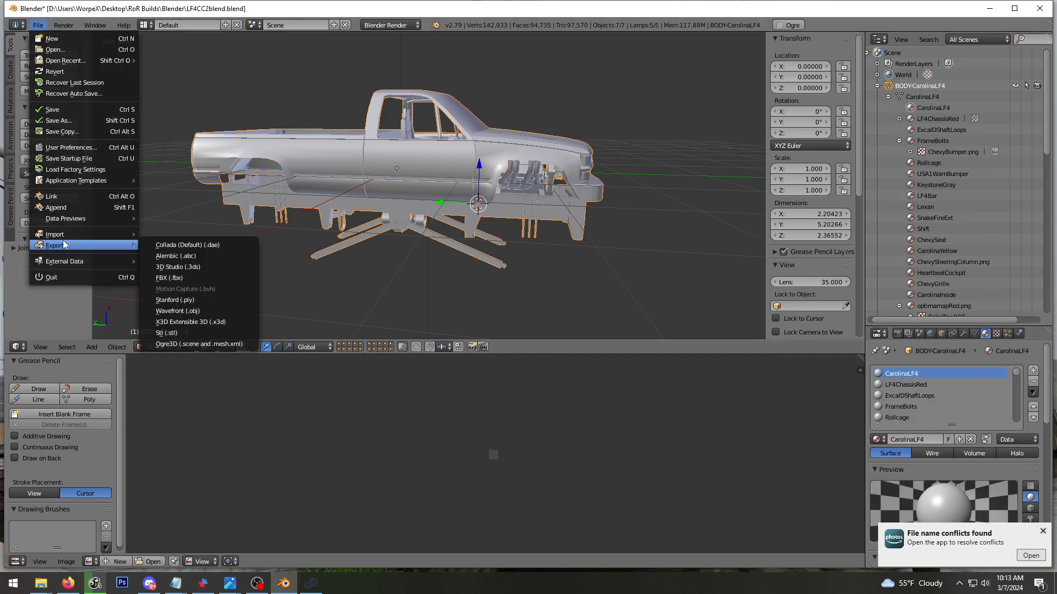
{"action": "left_click", "coordinate": [203, 342]}
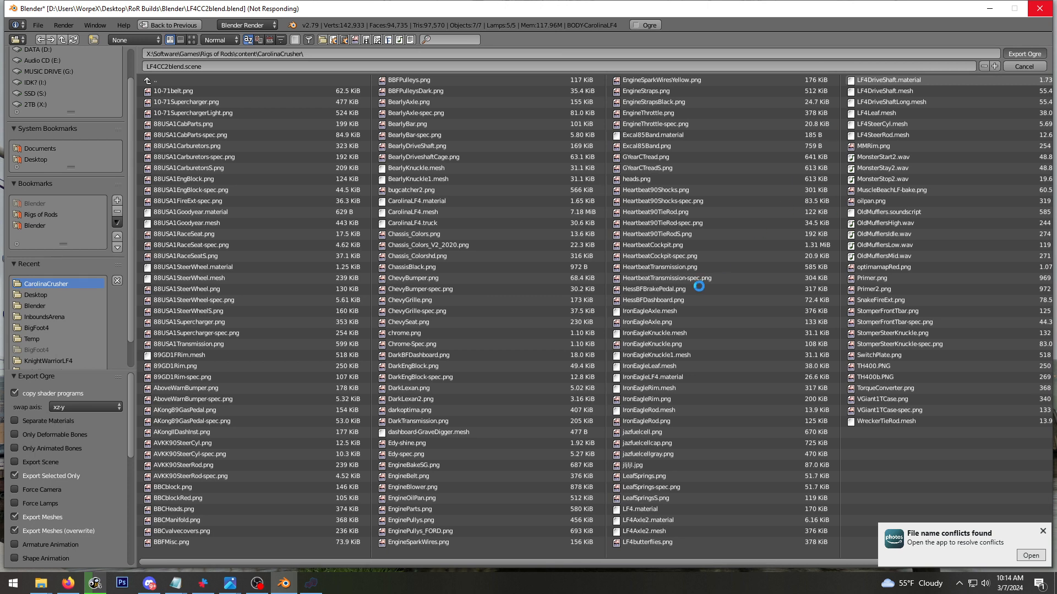
Place the CarolinaCrusher folder window beside the LF4 Pack one and show its newest exported CarolinaLF4 files
{"action": "left_click", "coordinate": [43, 584]}
{"action": "left_click", "coordinate": [43, 533]}
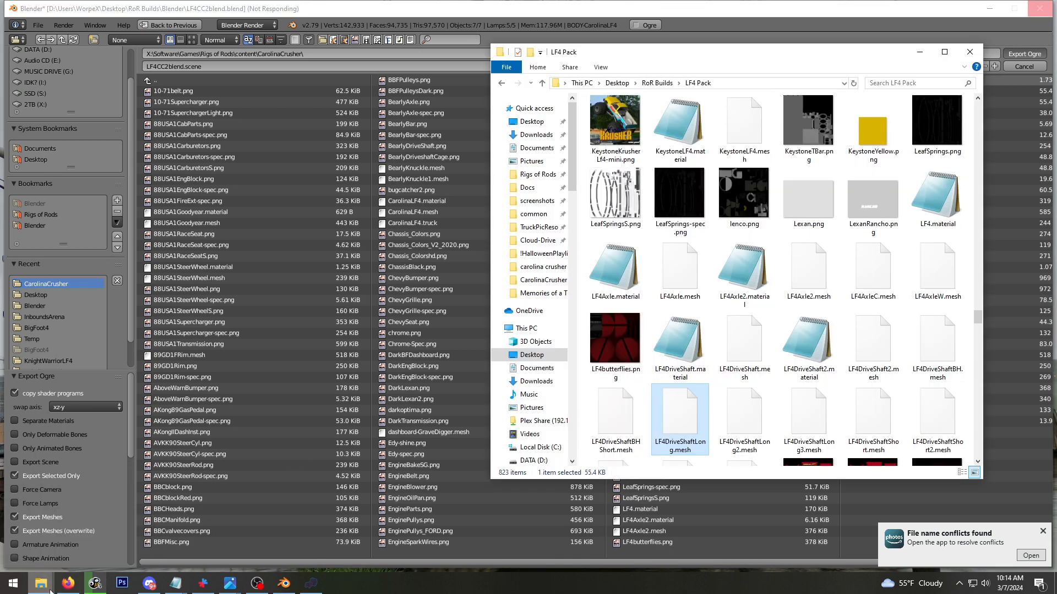
{"action": "left_click", "coordinate": [42, 583]}
{"action": "left_click", "coordinate": [113, 533]}
{"action": "left_click_drag", "start_coordinate": [379, 70], "coordinate": [350, 53]}
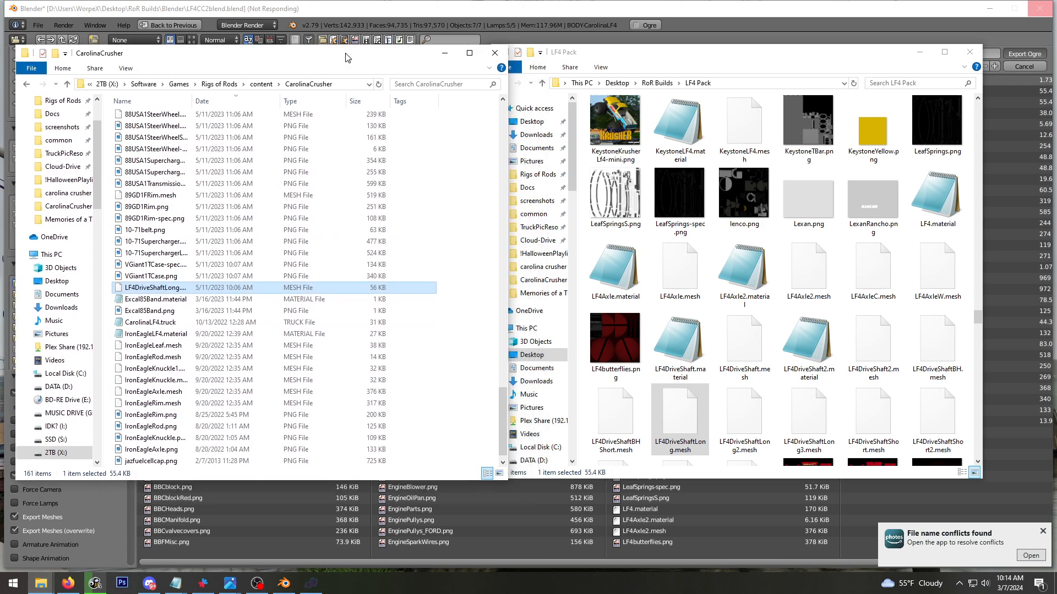
{"action": "scroll", "coordinate": [270, 188], "scroll_direction": "up", "scroll_amount": 15}
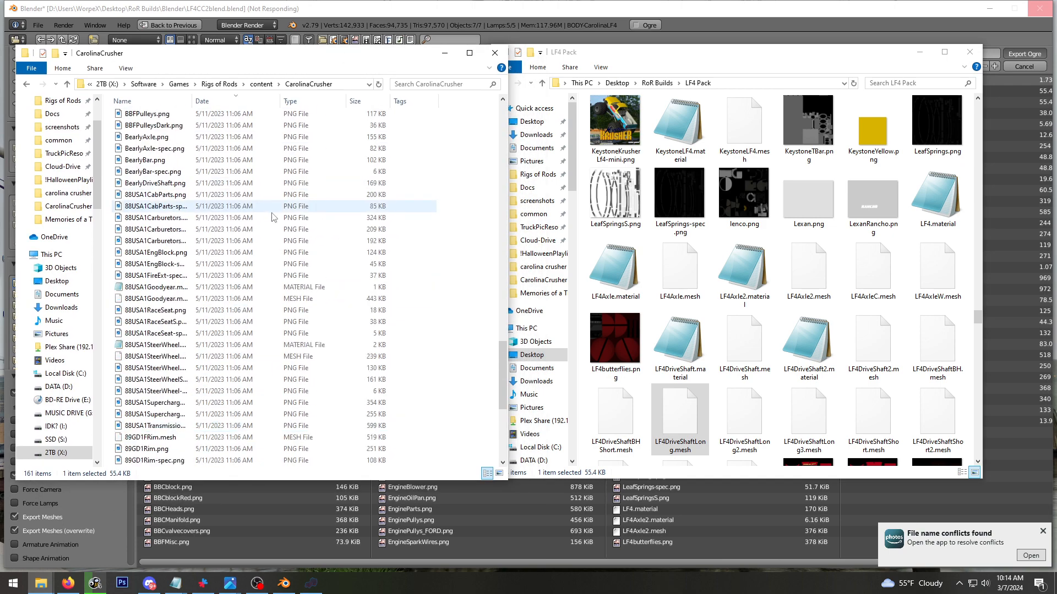
{"action": "left_click_drag", "start_coordinate": [497, 321], "coordinate": [500, 118]}
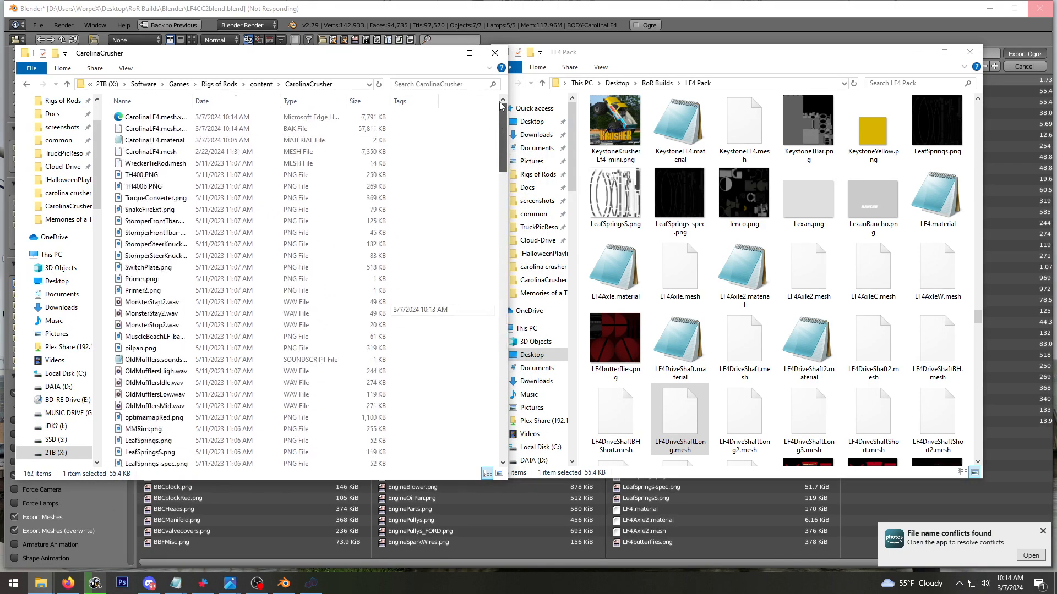
Convert the exported CarolinaLF4 mesh XML into a mesh with OgreXMLConverter.exe from the Rigs of Rods folder
{"action": "left_click", "coordinate": [663, 73]}
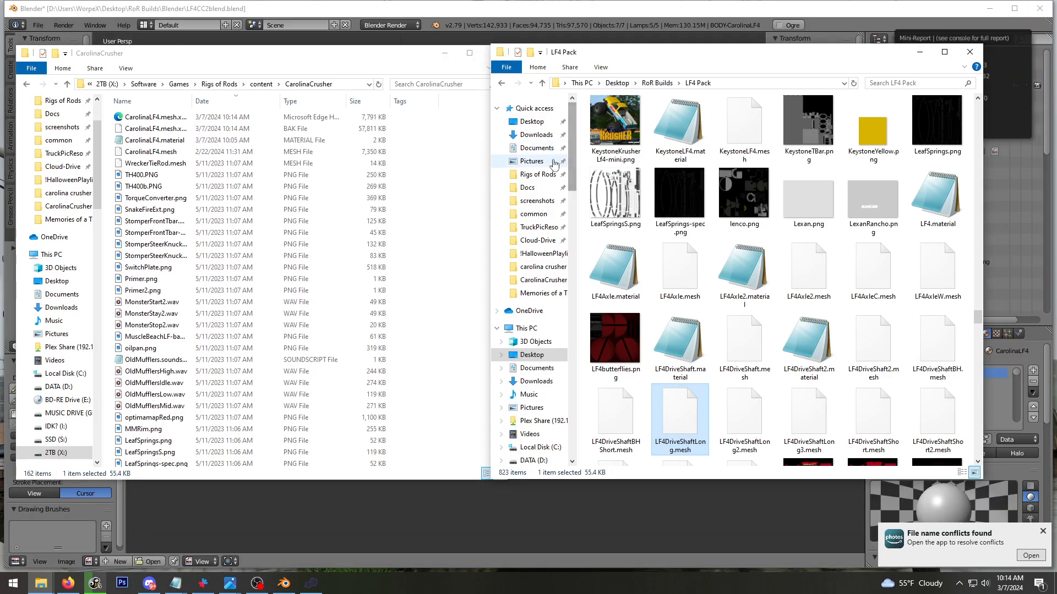
{"action": "left_click", "coordinate": [537, 174]}
{"action": "scroll", "coordinate": [700, 327], "scroll_direction": "down", "scroll_amount": 12}
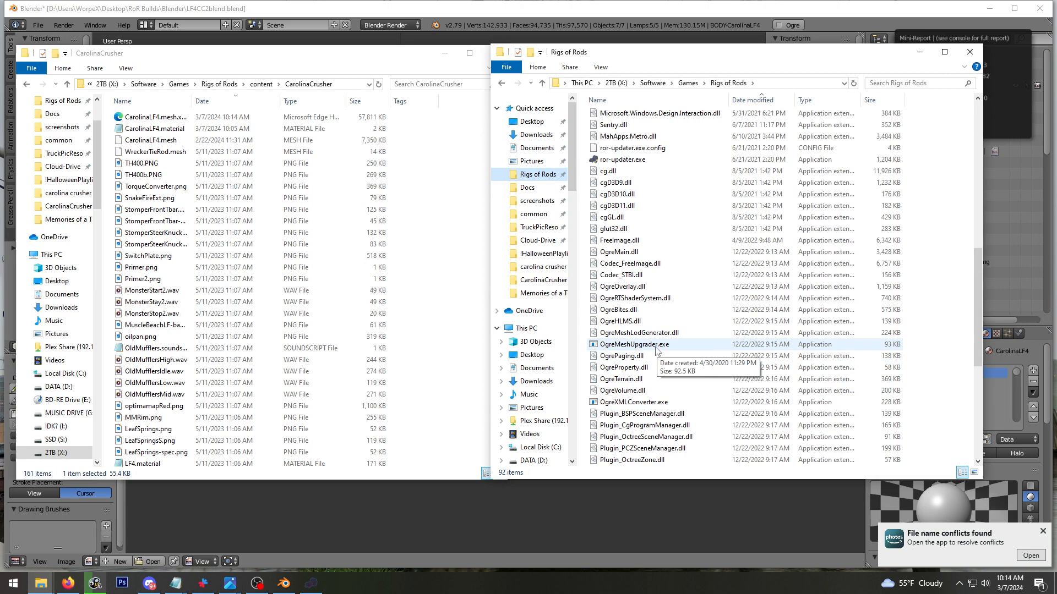
{"action": "left_click", "coordinate": [670, 403]}
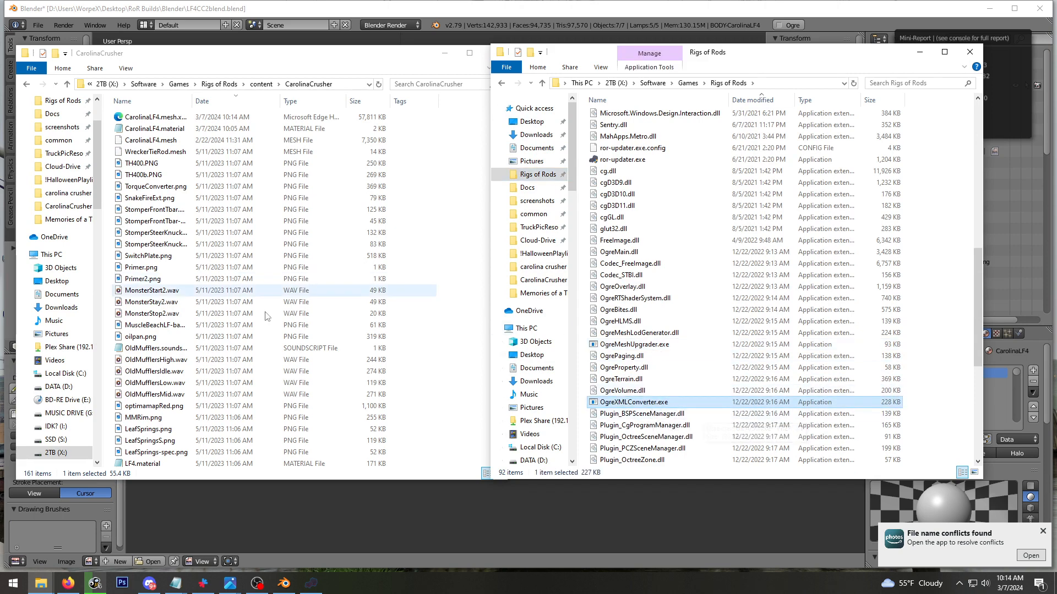
{"action": "left_click_drag", "start_coordinate": [165, 117], "coordinate": [768, 403]}
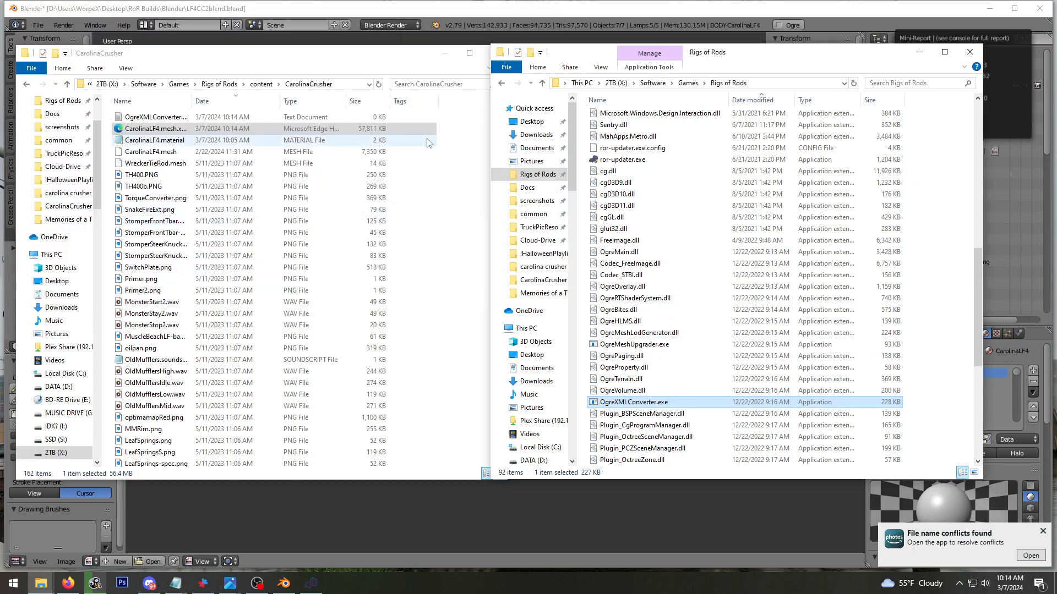
Switch to Rigs of Rods, reload the current vehicle and inspect the truck's body and chassis from several angles
{"action": "left_click", "coordinate": [311, 584]}
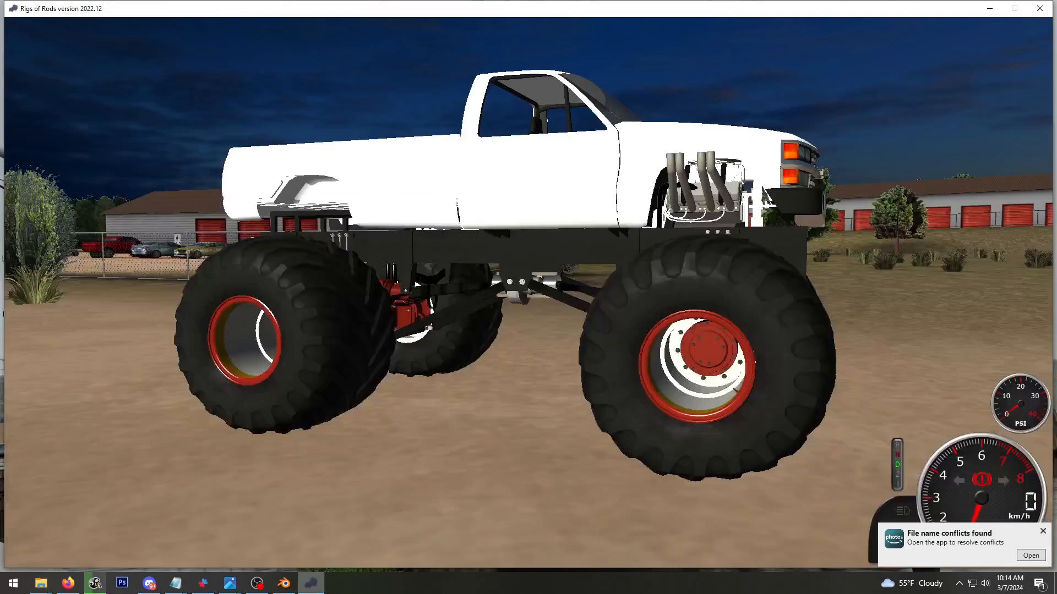
{"action": "mouse_move", "coordinate": [445, 35]}
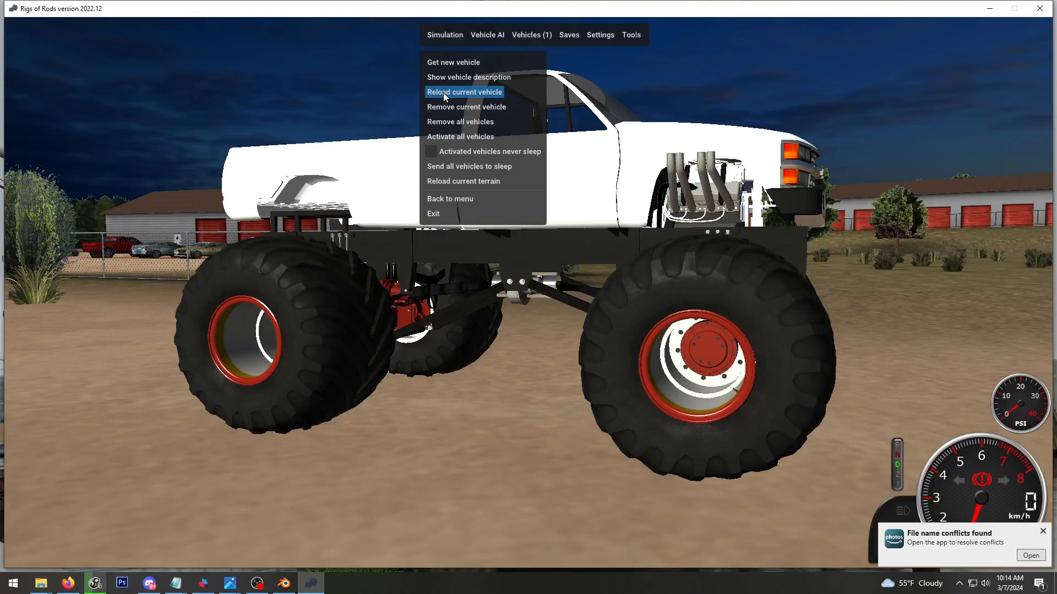
{"action": "left_click", "coordinate": [443, 93]}
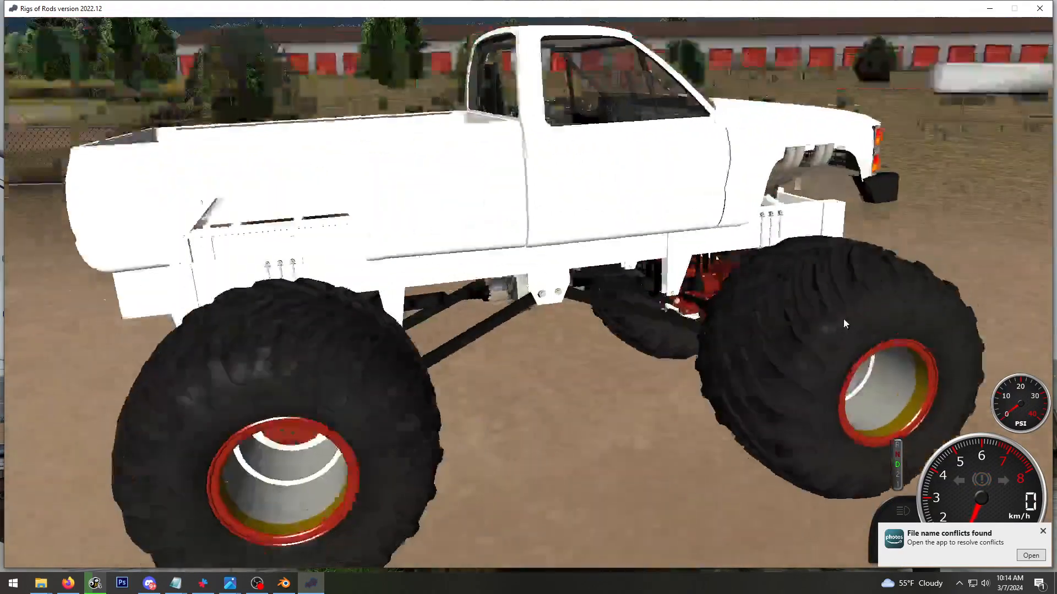
{"action": "right_click_drag", "start_coordinate": [843, 318], "coordinate": [730, 132]}
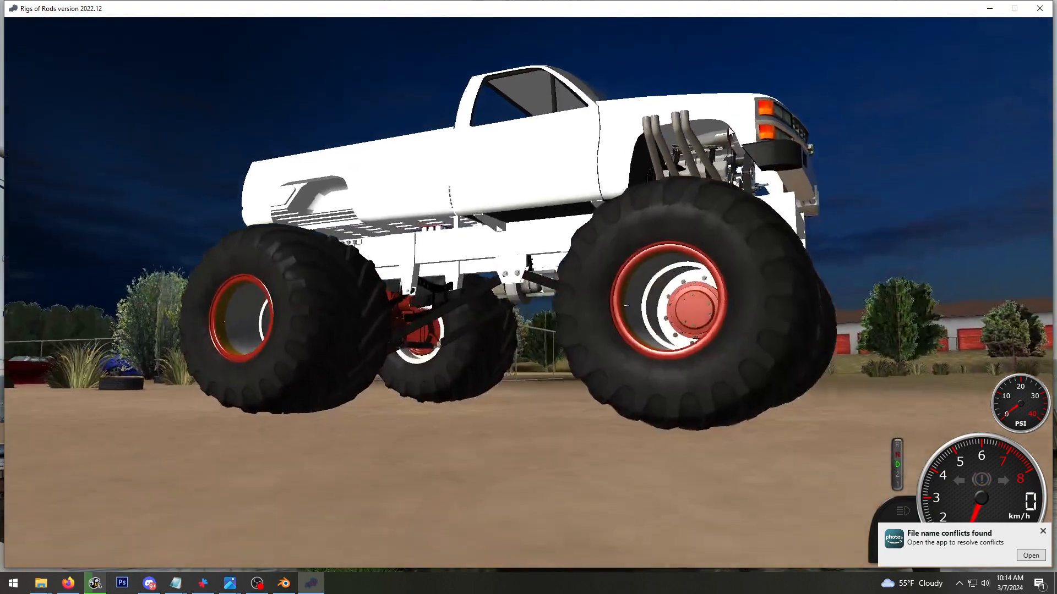
{"action": "right_click_drag", "start_coordinate": [341, 309], "coordinate": [254, 251]}
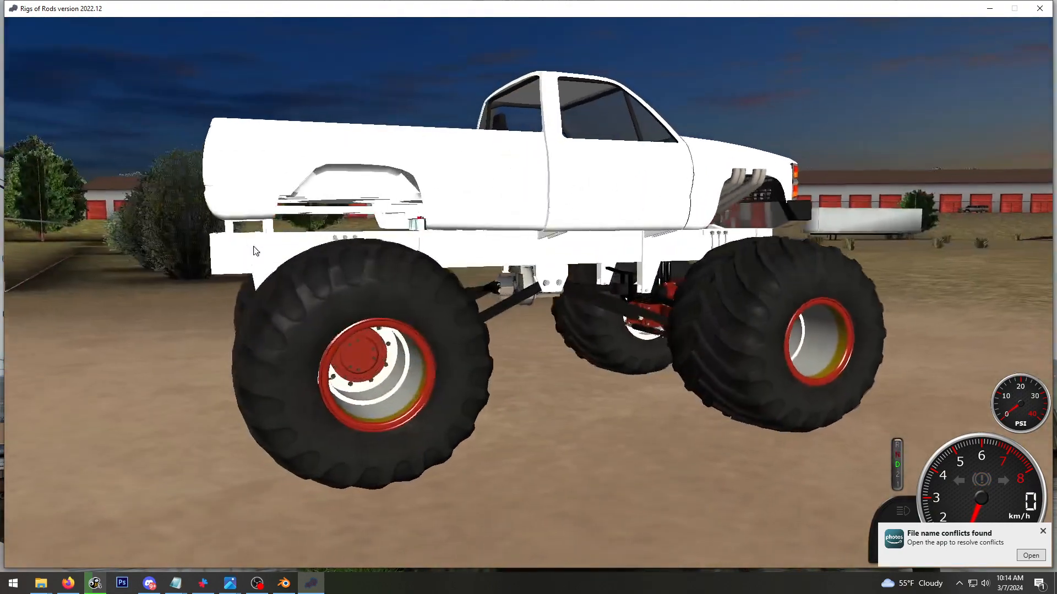
{"action": "right_click_drag", "start_coordinate": [472, 256], "coordinate": [551, 286]}
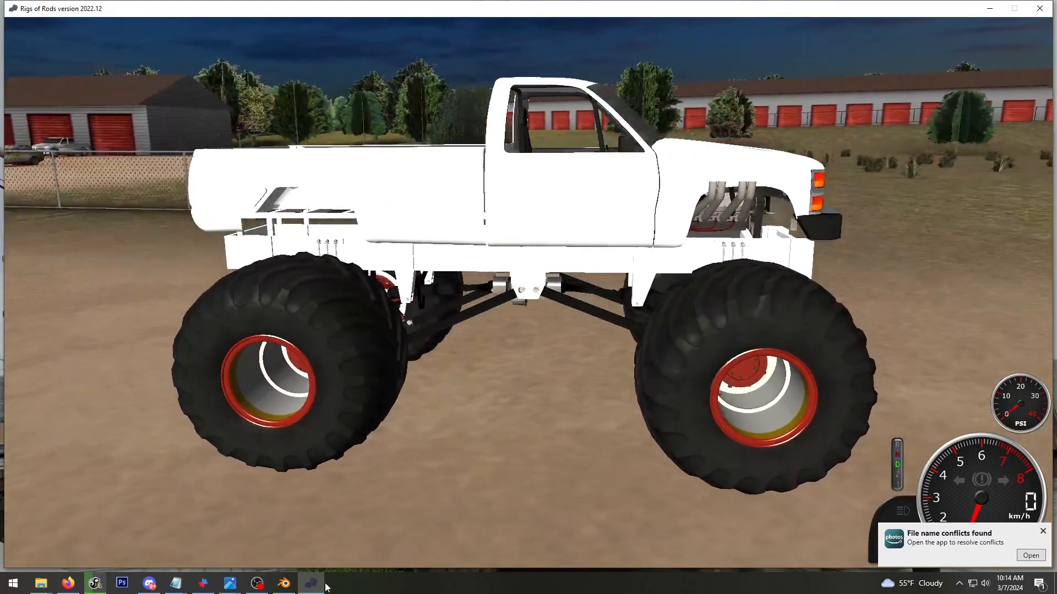
Return to the CarolinaCrusher folder and delete the OgreXMLConverter log and the CarolinaLF4 mesh XML file
{"action": "left_click", "coordinate": [324, 585]}
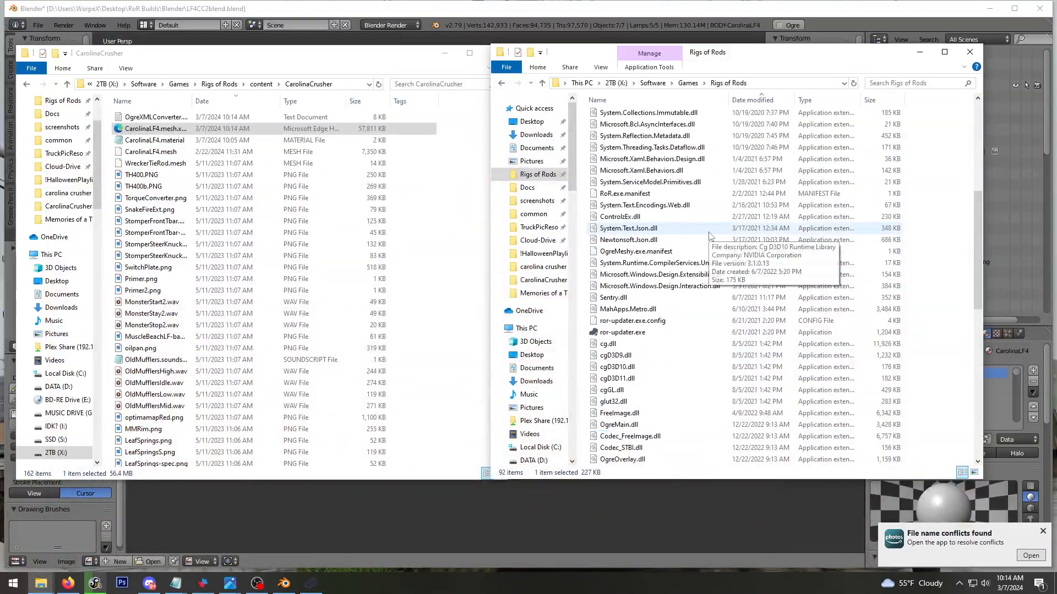
{"action": "scroll", "coordinate": [709, 236], "scroll_direction": "up", "scroll_amount": 8}
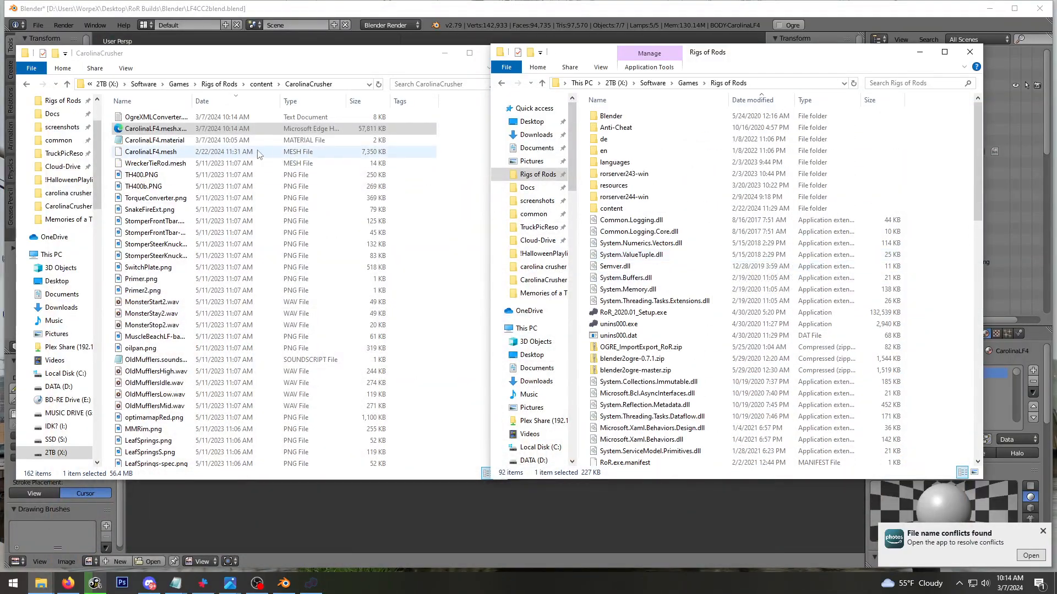
{"action": "left_click", "coordinate": [177, 118], "text": "ctrl"}
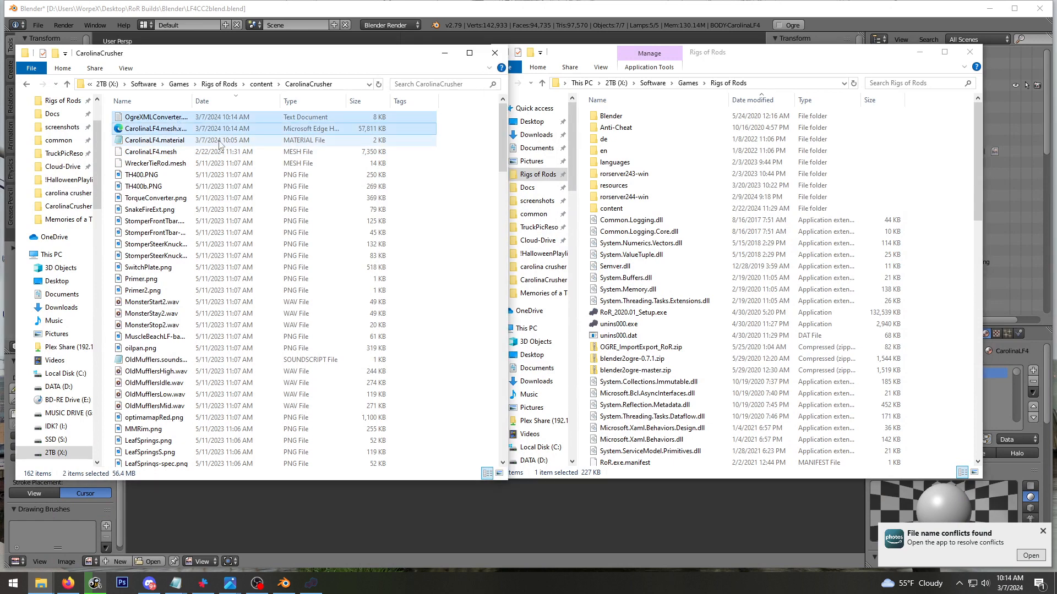
Switch to Blender, undo the join of the truck parts and save LF4CC2blend.blend over the existing file
{"action": "key", "text": "alt+Tab"}
{"action": "key", "text": "ctrl+z"}
{"action": "key", "text": "ctrl+s"}
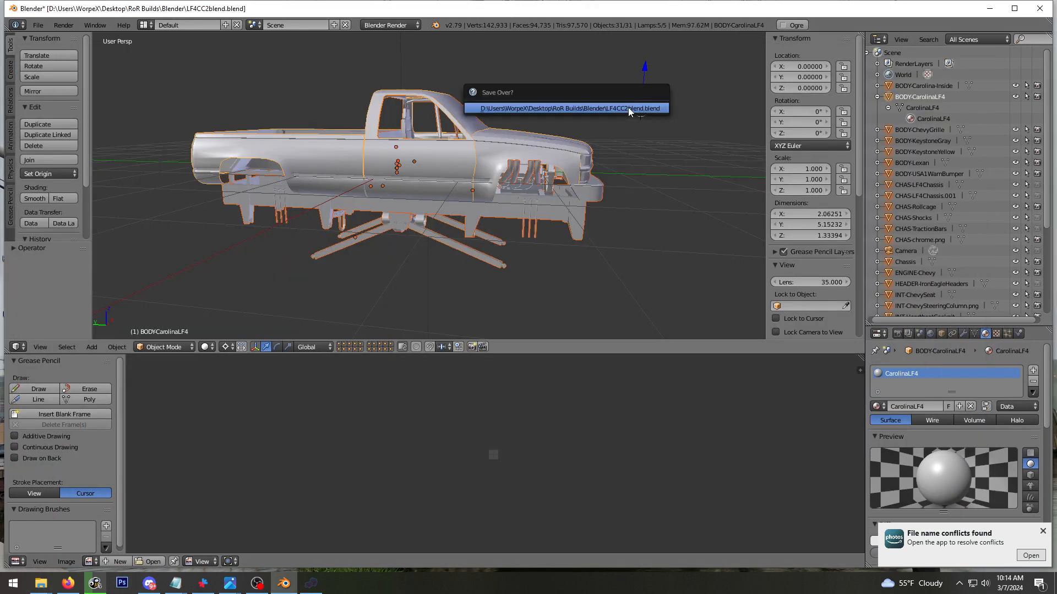
{"action": "left_click", "coordinate": [629, 109]}
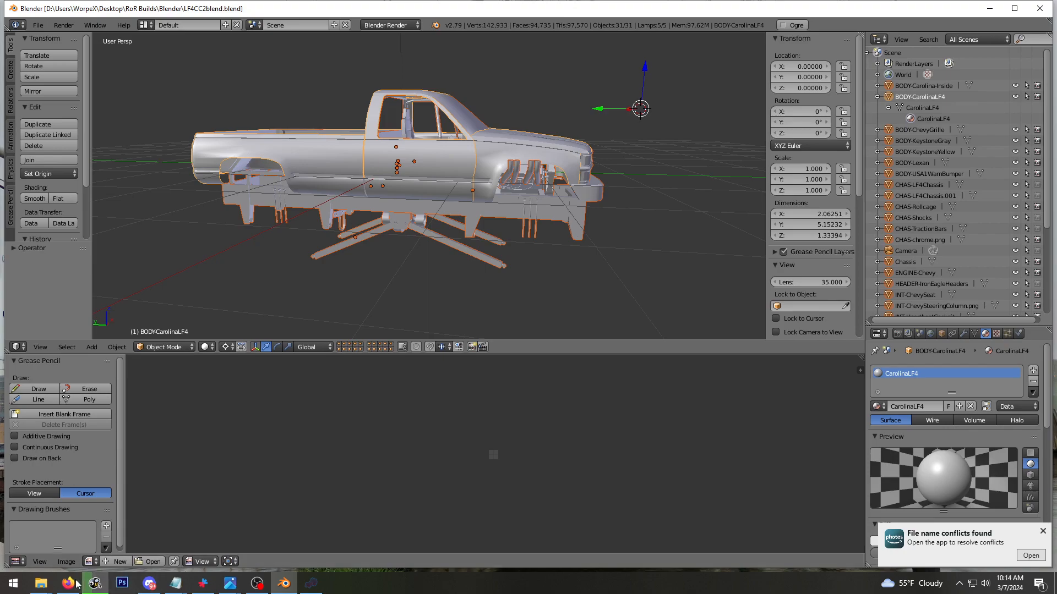
Examine the CarolinaCrusher folder's texture, mesh and material files
{"action": "mouse_move", "coordinate": [41, 583]}
{"action": "left_click", "coordinate": [39, 542]}
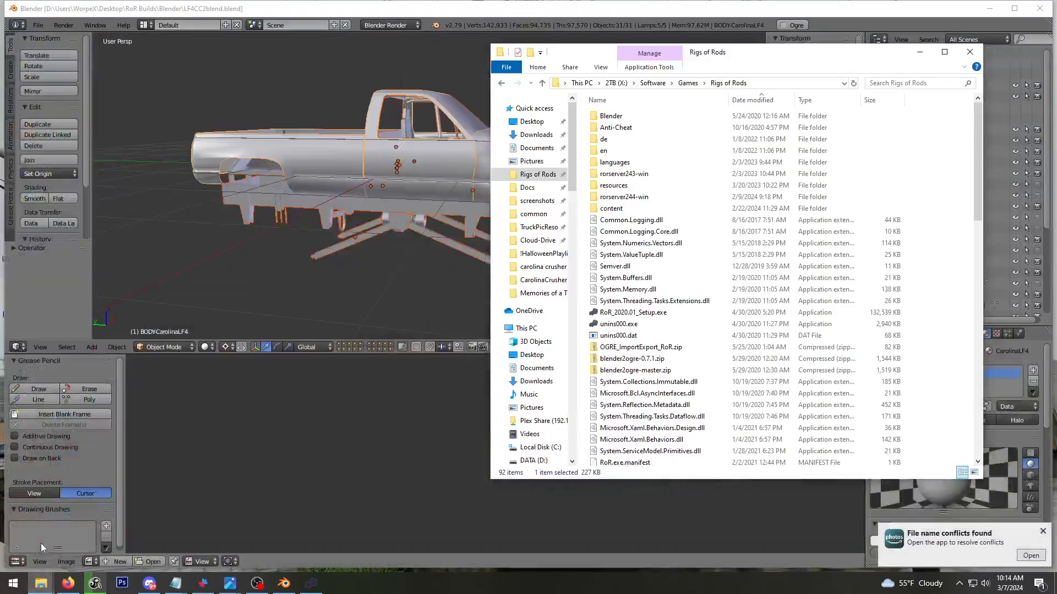
{"action": "mouse_move", "coordinate": [41, 584]}
{"action": "left_click", "coordinate": [105, 538]}
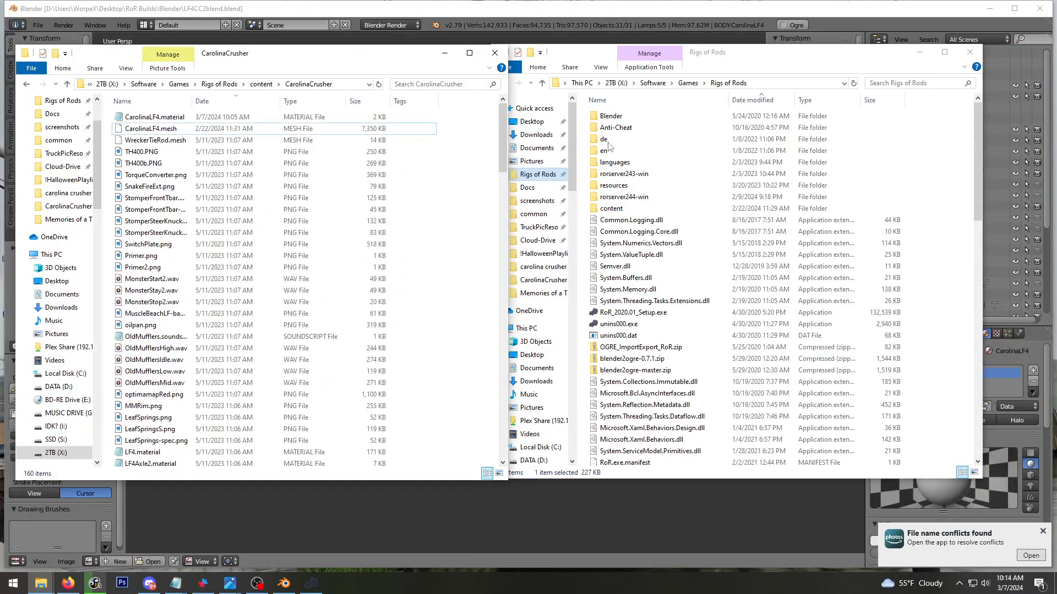
{"action": "left_click", "coordinate": [724, 175]}
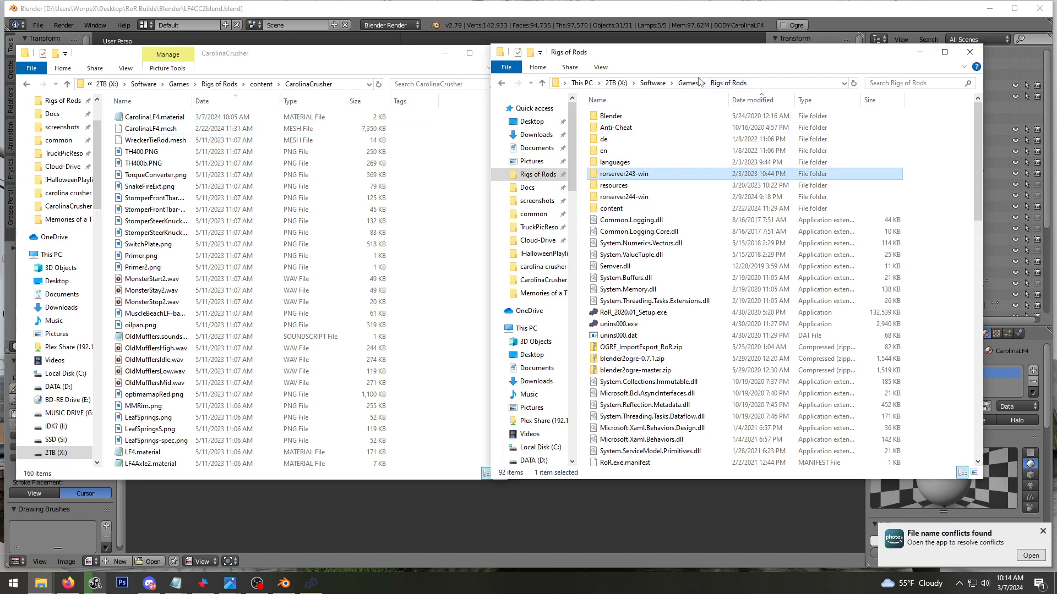
{"action": "left_click", "coordinate": [242, 232]}
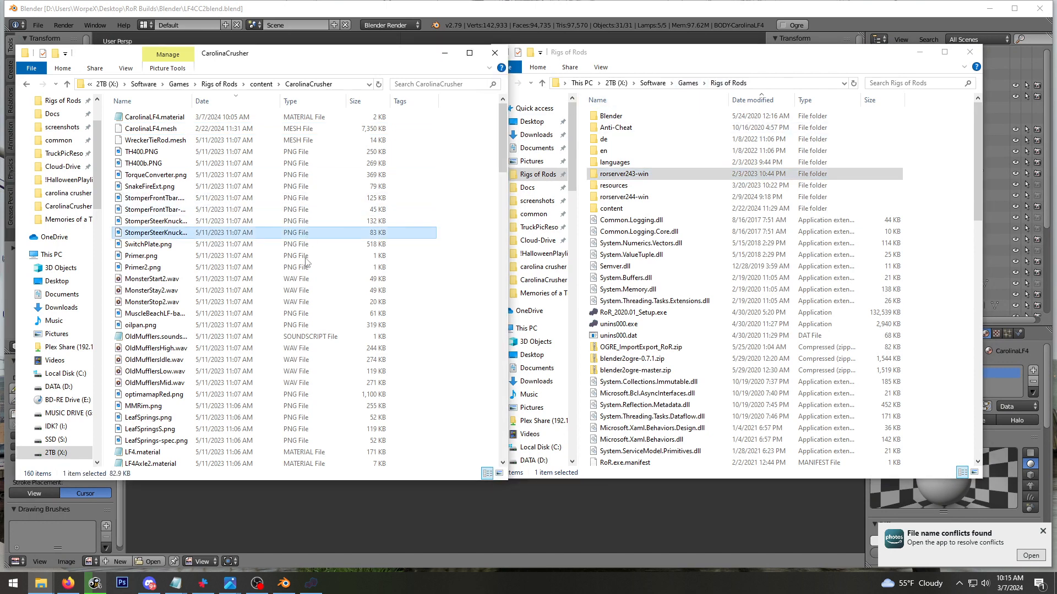
{"action": "scroll", "coordinate": [242, 330], "scroll_direction": "down", "scroll_amount": 9}
{"action": "scroll", "coordinate": [219, 319], "scroll_direction": "down", "scroll_amount": 3}
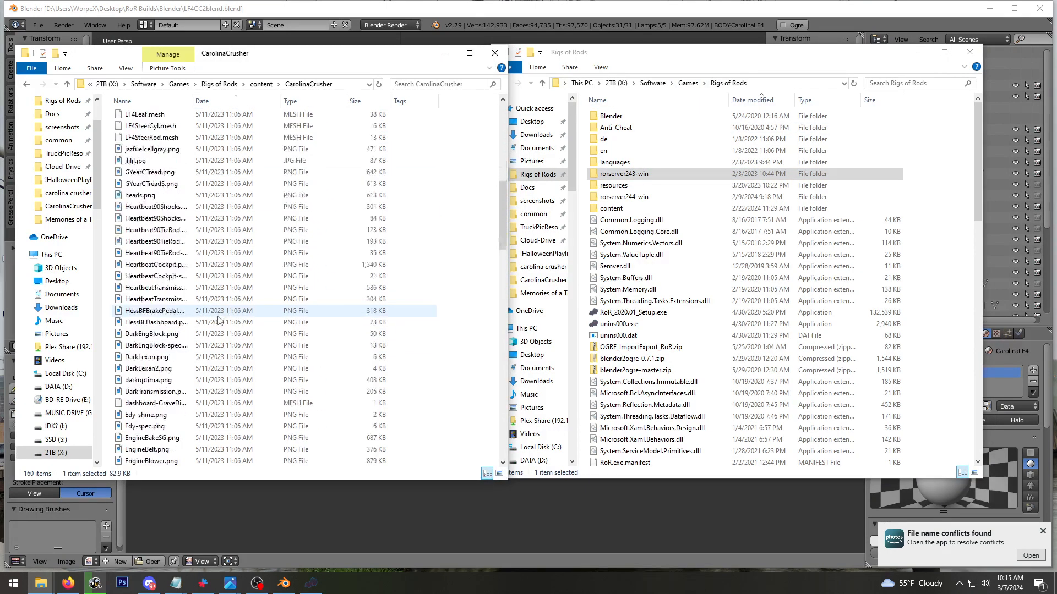
{"action": "scroll", "coordinate": [220, 320], "scroll_direction": "down", "scroll_amount": 15}
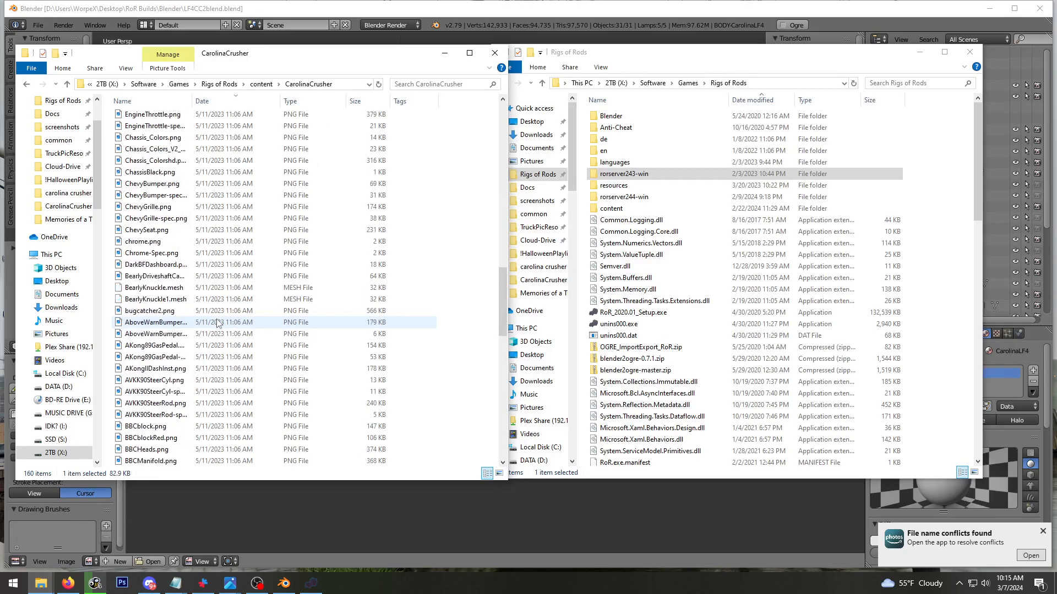
{"action": "scroll", "coordinate": [218, 325], "scroll_direction": "down", "scroll_amount": 12}
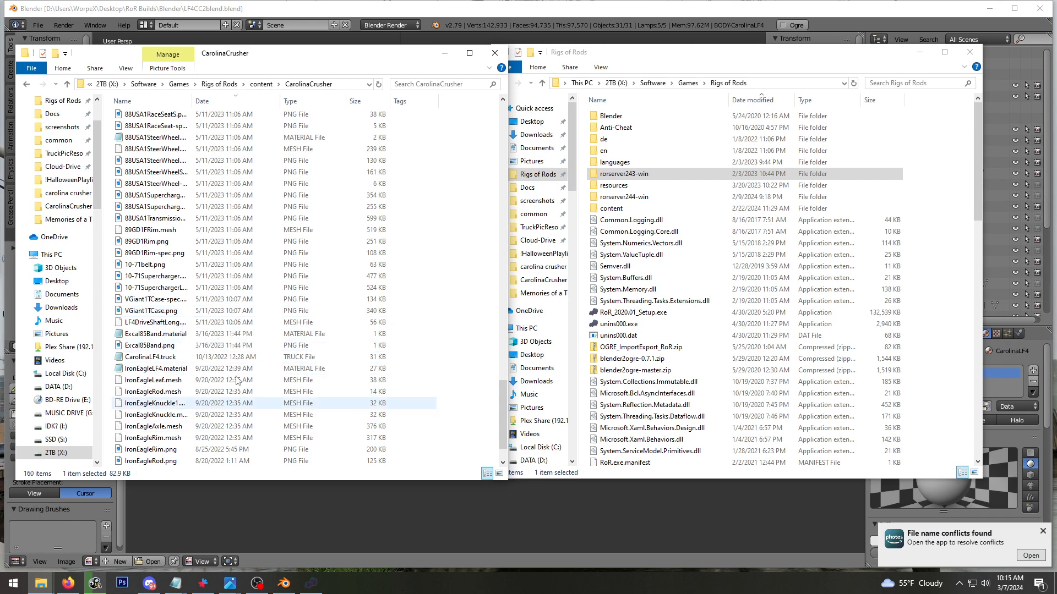
{"action": "scroll", "coordinate": [231, 320], "scroll_direction": "up", "scroll_amount": 12}
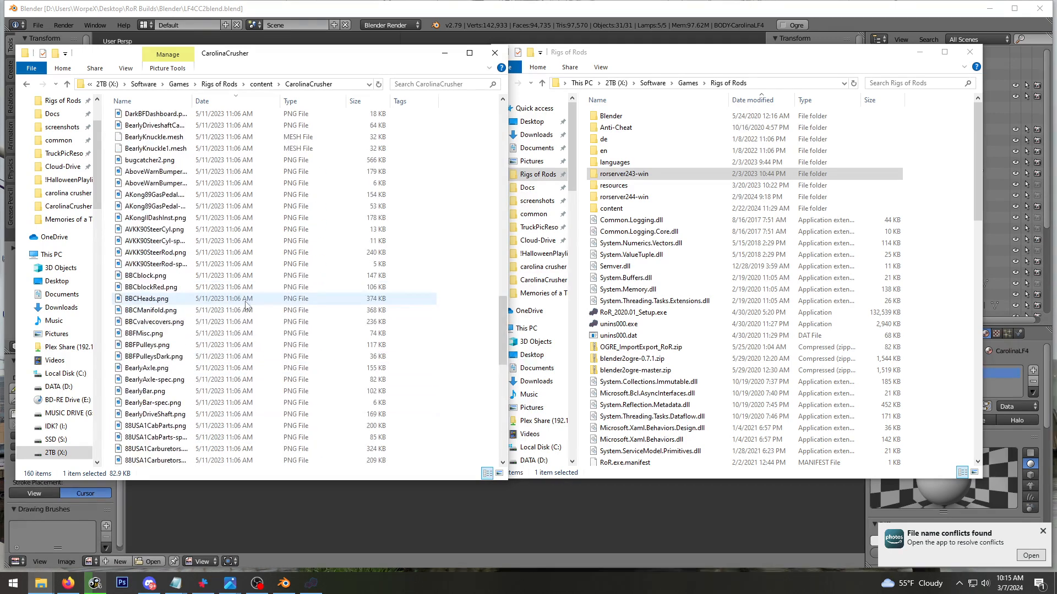
Switch to Photoshop and open ShockYellow.png from the LF4 Star Monster folder inside the Rigs of Rods content folder
{"action": "left_click", "coordinate": [122, 583]}
{"action": "left_click", "coordinate": [688, 302]}
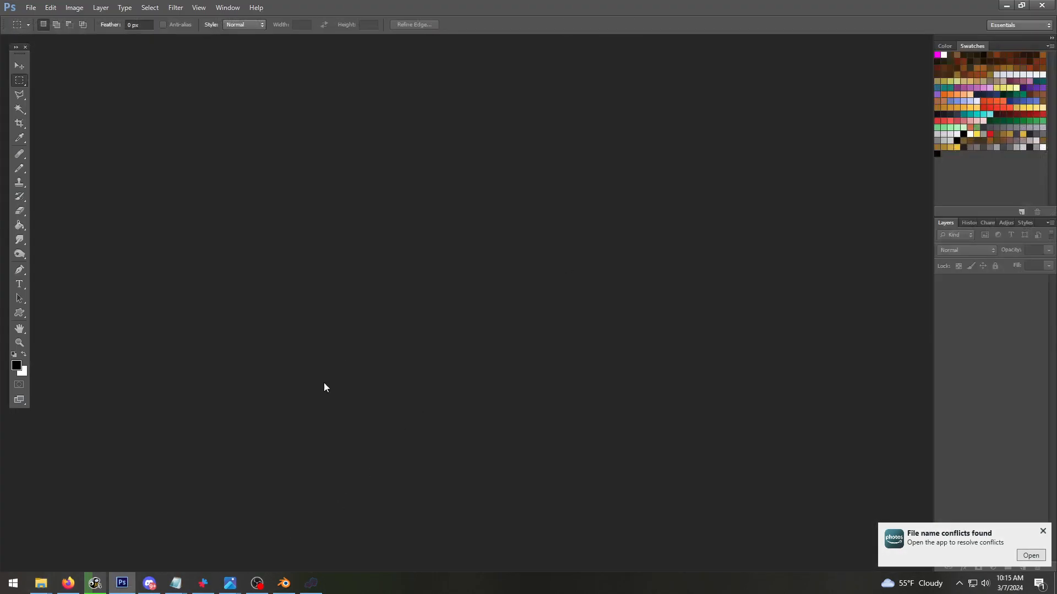
{"action": "left_click", "coordinate": [48, 588]}
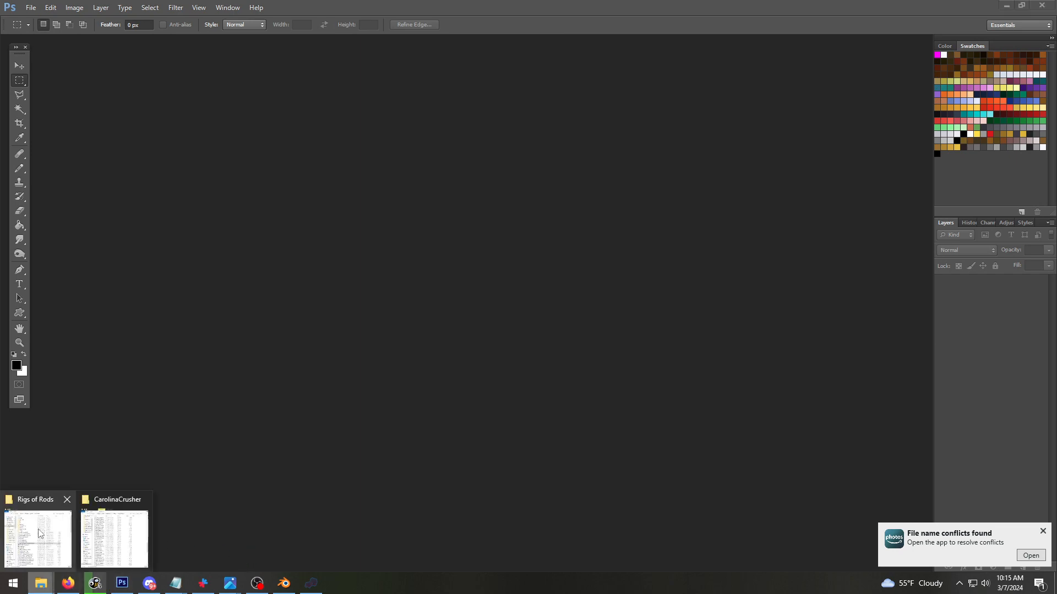
{"action": "left_click", "coordinate": [36, 534]}
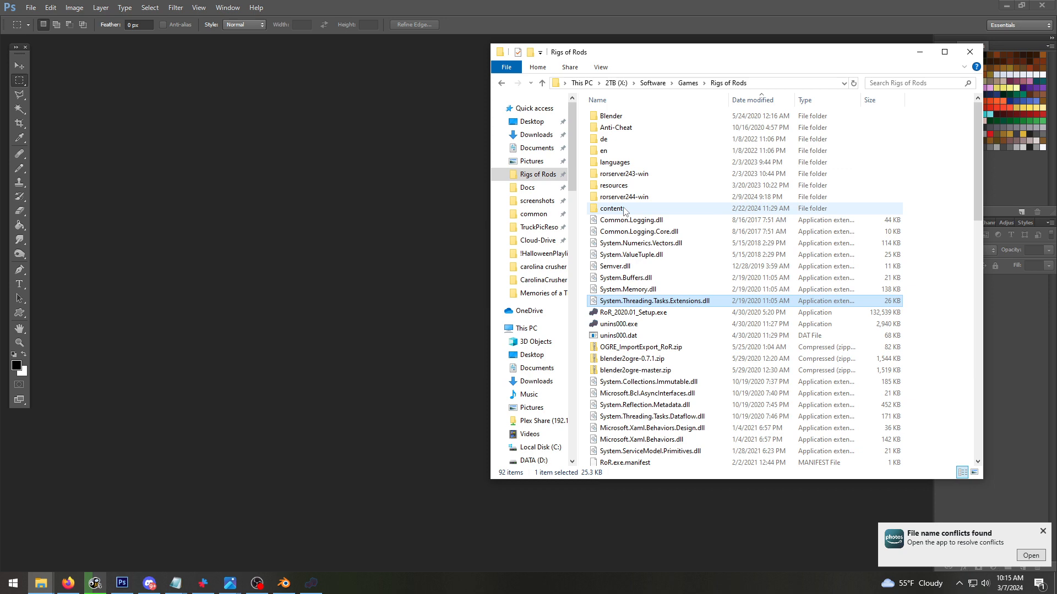
{"action": "double_click", "coordinate": [625, 210]}
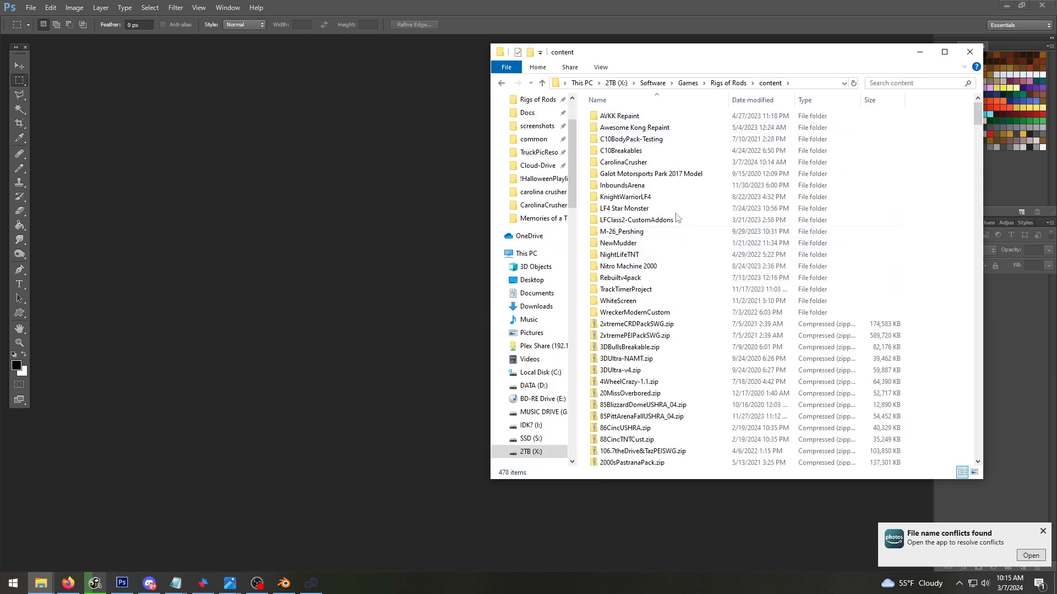
{"action": "double_click", "coordinate": [659, 208]}
{"action": "scroll", "coordinate": [722, 231], "scroll_direction": "down", "scroll_amount": 10}
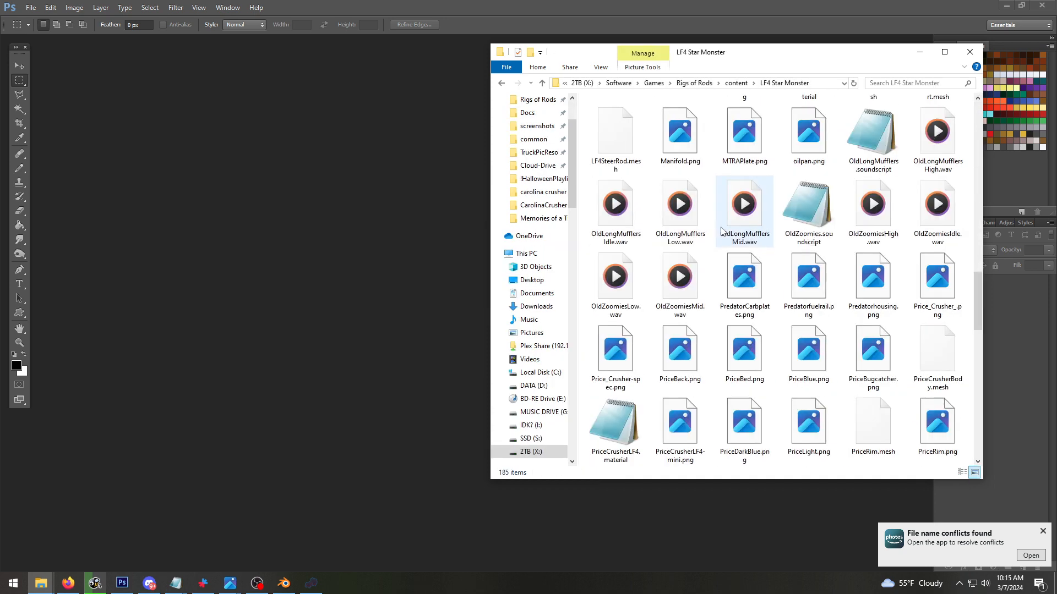
{"action": "scroll", "coordinate": [787, 260], "scroll_direction": "down", "scroll_amount": 6}
{"action": "scroll", "coordinate": [786, 248], "scroll_direction": "up", "scroll_amount": 3}
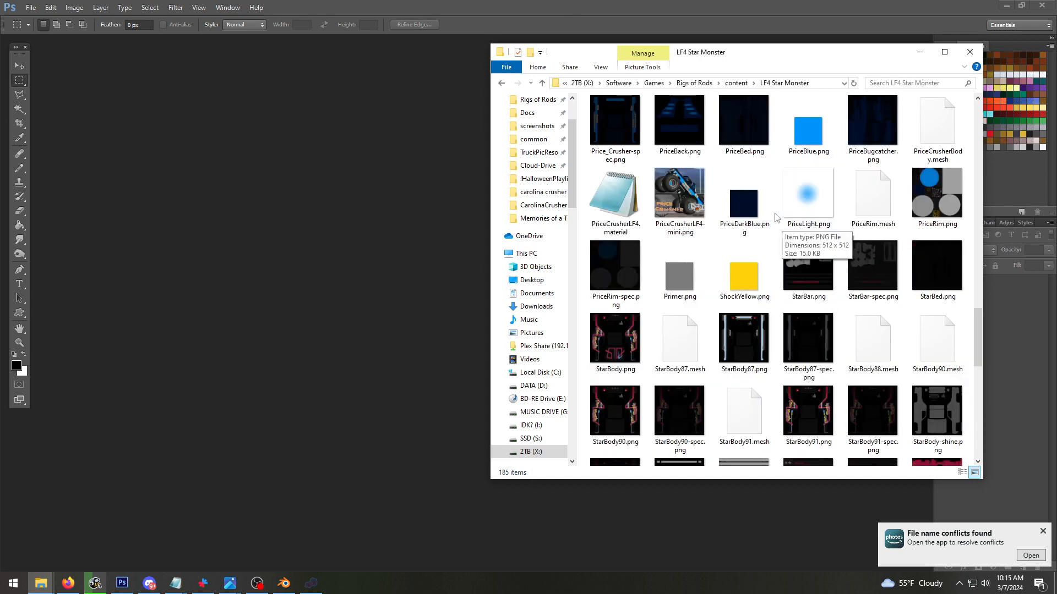
{"action": "left_click_drag", "start_coordinate": [743, 277], "coordinate": [448, 163]}
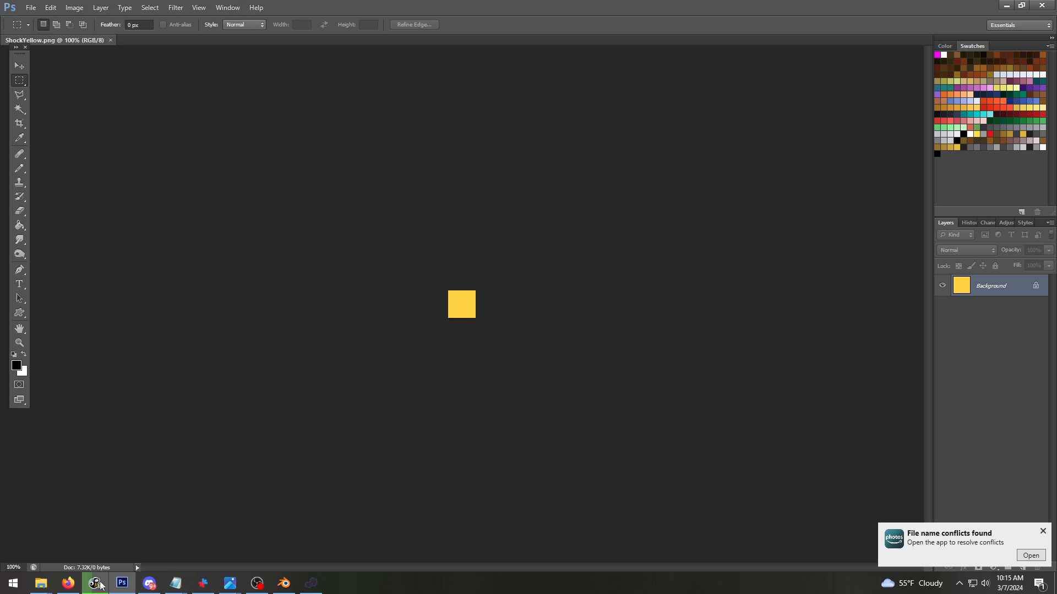
Bring up the CarolinaCrusher folder, return the LF4 Star Monster window to the content folder, and switch back to Photoshop
{"action": "mouse_move", "coordinate": [41, 583]}
{"action": "left_click", "coordinate": [97, 559]}
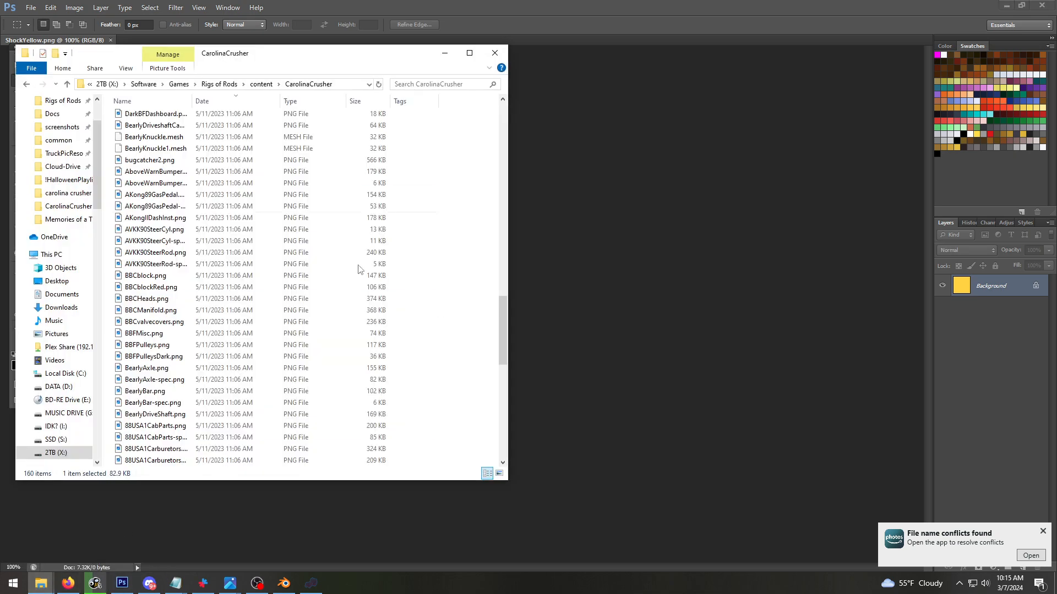
{"action": "left_click", "coordinate": [38, 539]}
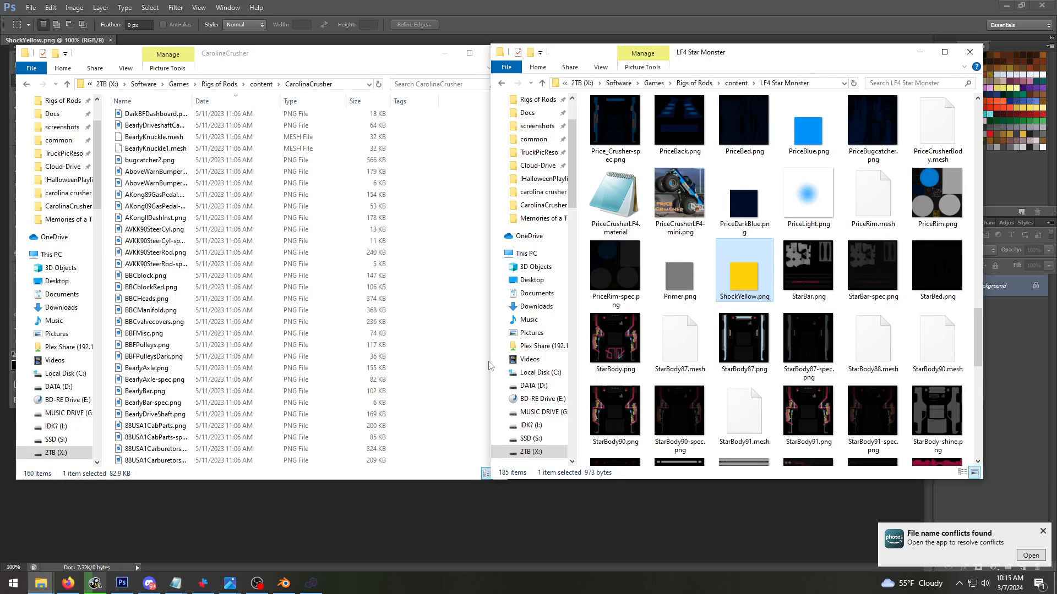
{"action": "left_click", "coordinate": [737, 83]}
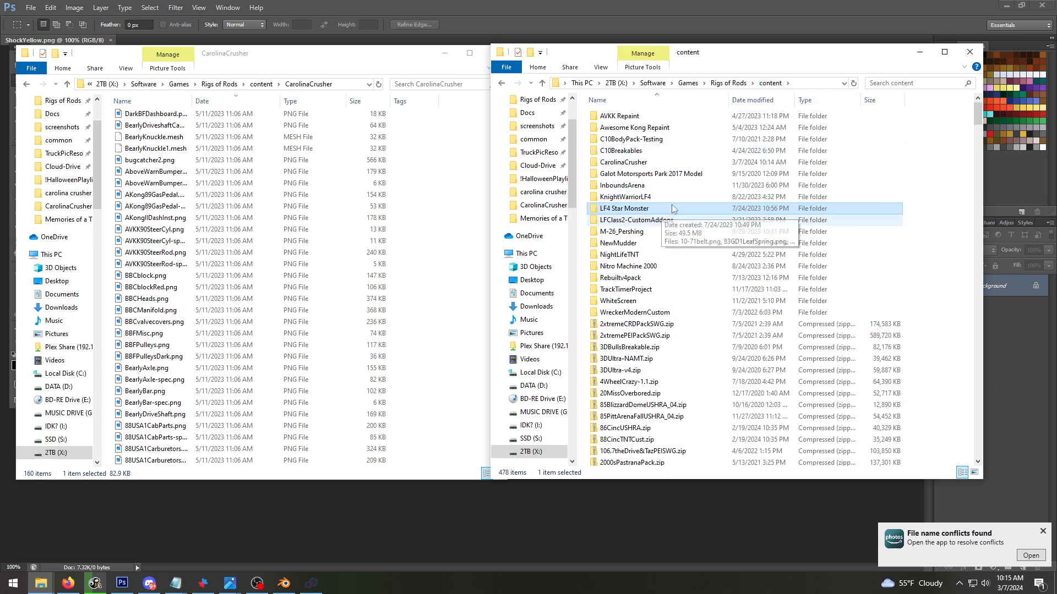
{"action": "left_click", "coordinate": [406, 6]}
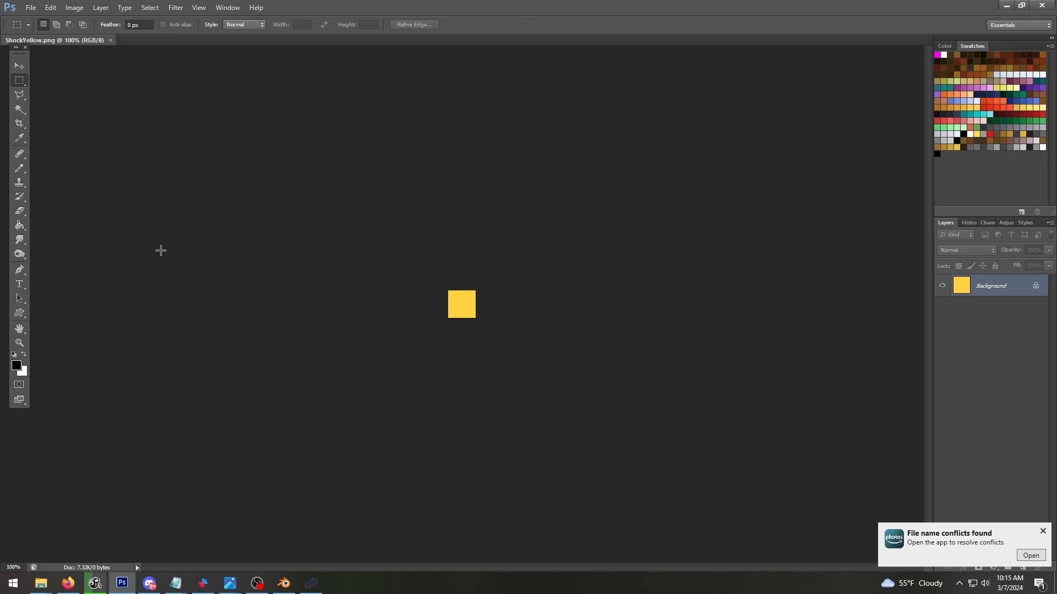
Set the foreground colour to orange-red ff2a00, checking it against the truck photo ccr2205a7.jpg
{"action": "left_click", "coordinate": [16, 366]}
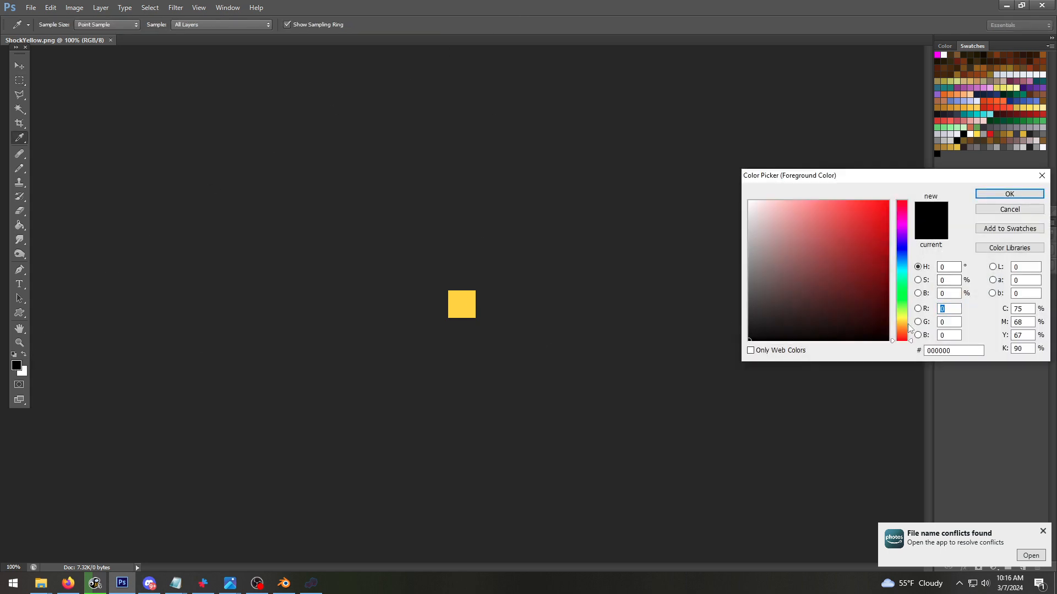
{"action": "left_click_drag", "start_coordinate": [901, 337], "coordinate": [904, 332]}
{"action": "left_click", "coordinate": [887, 202]}
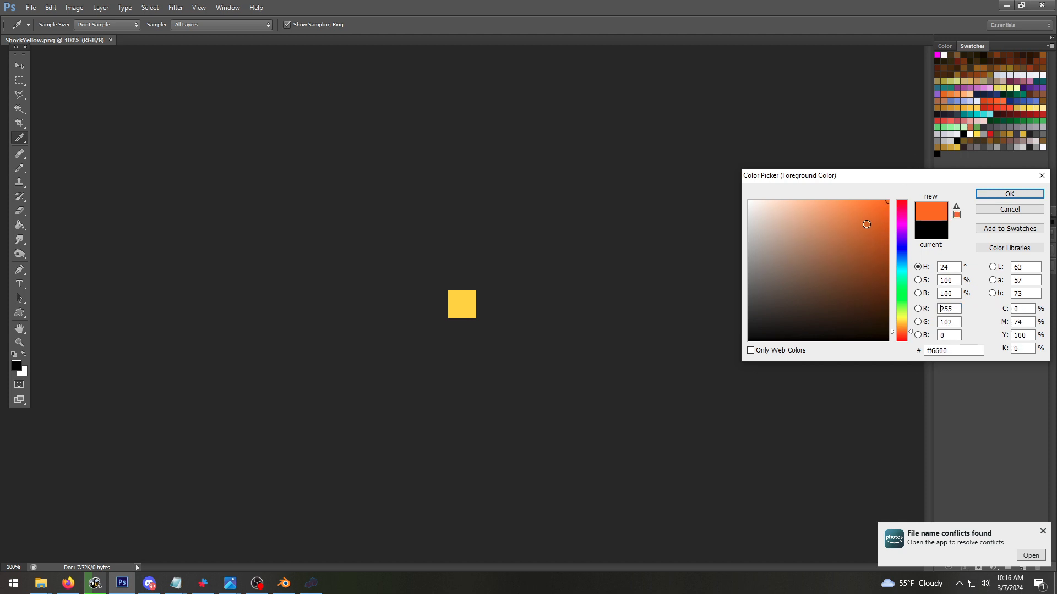
{"action": "left_click_drag", "start_coordinate": [0, 182], "coordinate": [312, 106]}
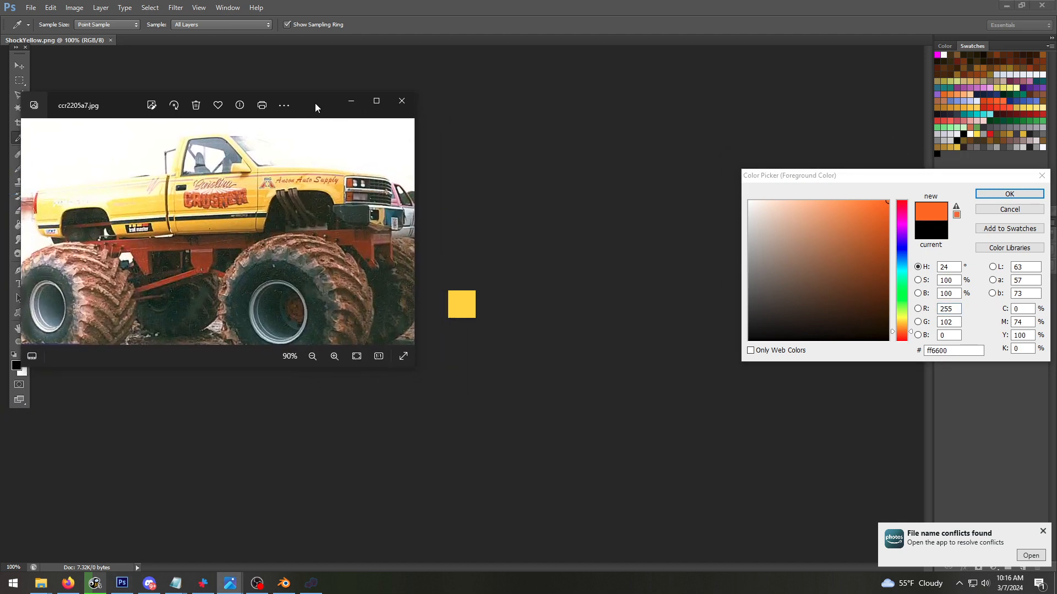
{"action": "left_click", "coordinate": [910, 332]}
{"action": "left_click", "coordinate": [910, 335]}
{"action": "left_click", "coordinate": [909, 336]}
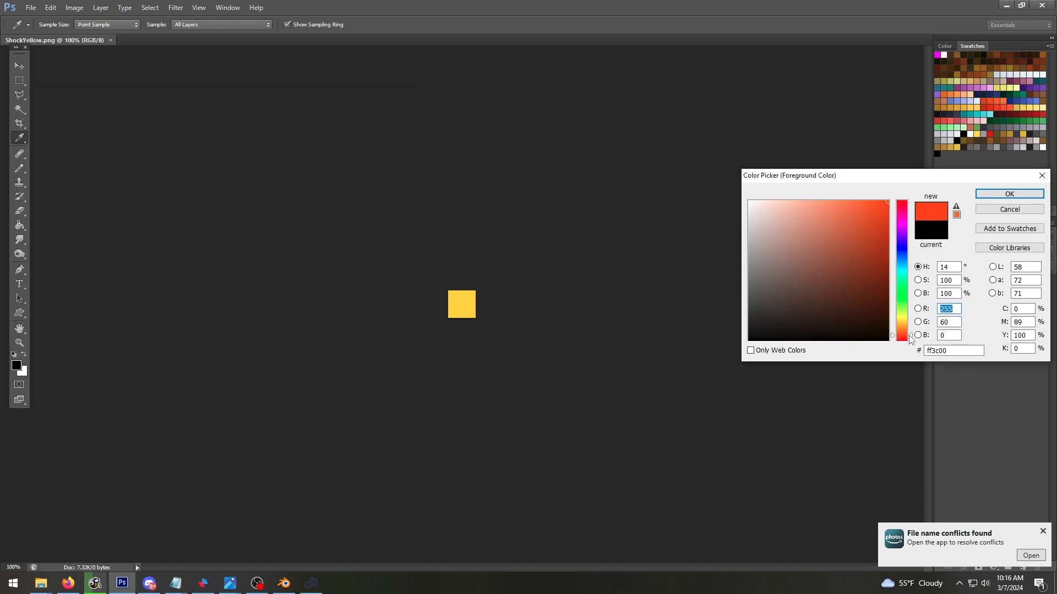
{"action": "left_click", "coordinate": [910, 338]}
{"action": "key", "text": "Return"}
Fill the yellow ShockYellow.png square with the orange-red foreground colour using the Paint Bucket
{"action": "key", "text": "m"}
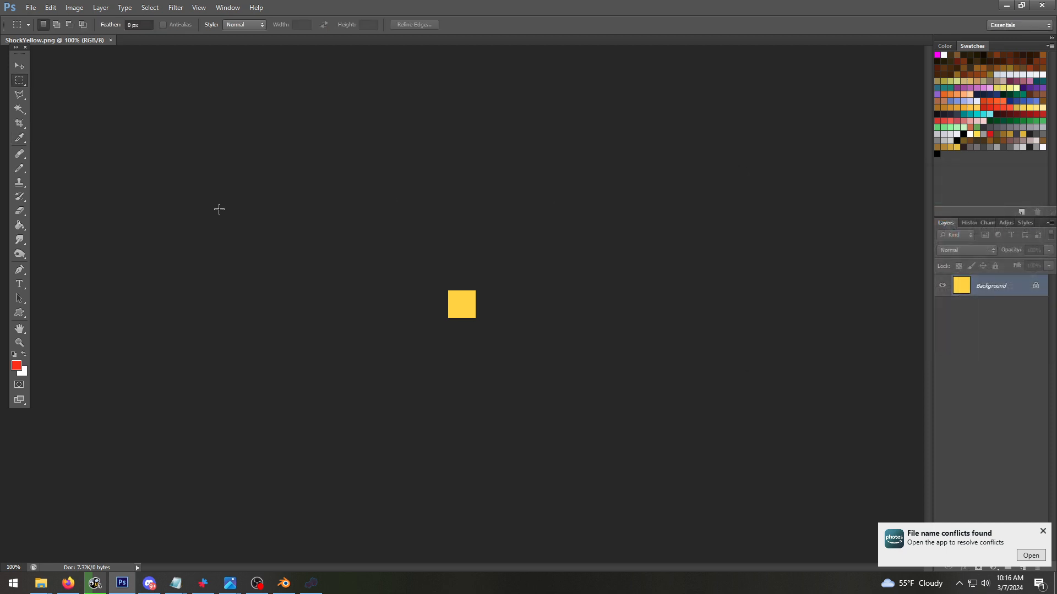
{"action": "left_click", "coordinate": [21, 237]}
{"action": "left_click", "coordinate": [20, 225]}
{"action": "left_click", "coordinate": [471, 310]}
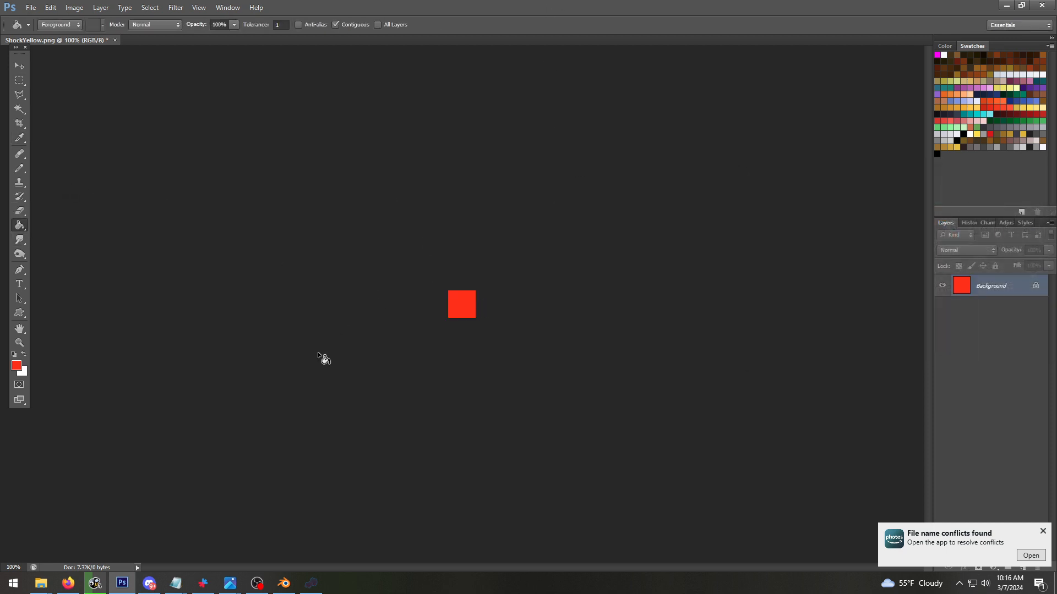
Set the foreground colour to the darker red c1371c and refill the ShockYellow.png square with it
{"action": "left_click", "coordinate": [17, 366]}
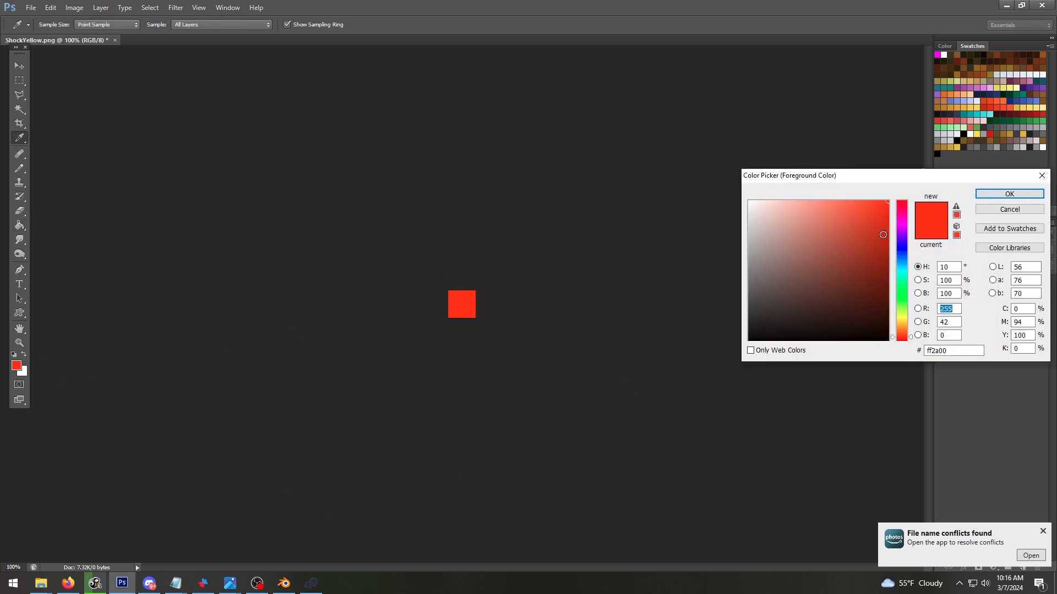
{"action": "mouse_move", "coordinate": [879, 309]}
{"action": "left_mouse_down"}
{"action": "mouse_move", "coordinate": [880, 326]}
{"action": "mouse_move", "coordinate": [871, 216]}
{"action": "mouse_move", "coordinate": [868, 235]}
{"action": "left_mouse_up"}
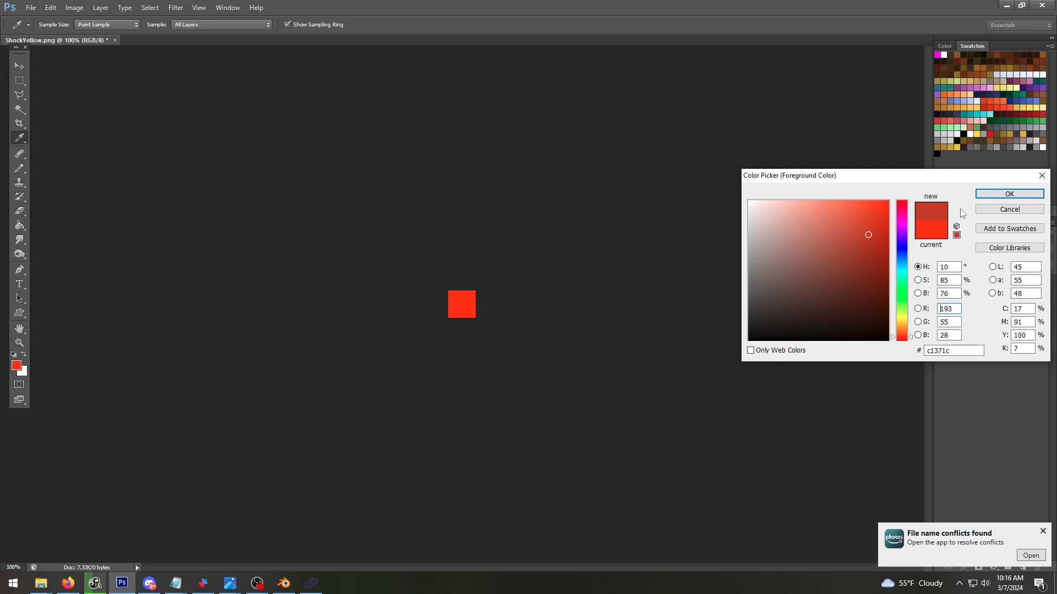
{"action": "left_click", "coordinate": [983, 195]}
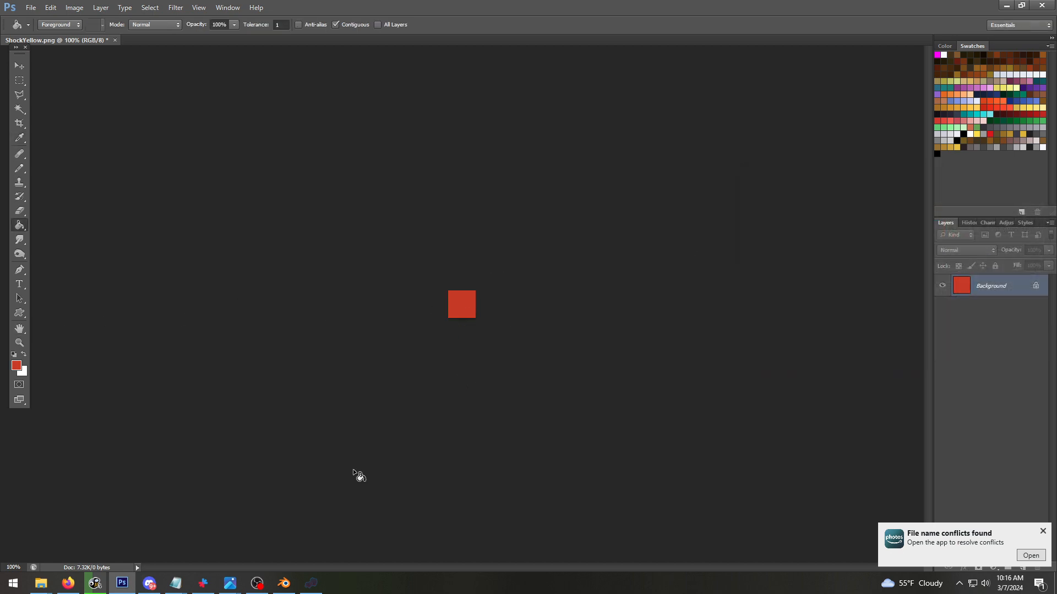
Switch to Blender to examine the truck's chassis, return to Photoshop and compare the red with the reference photo
{"action": "left_click", "coordinate": [284, 583]}
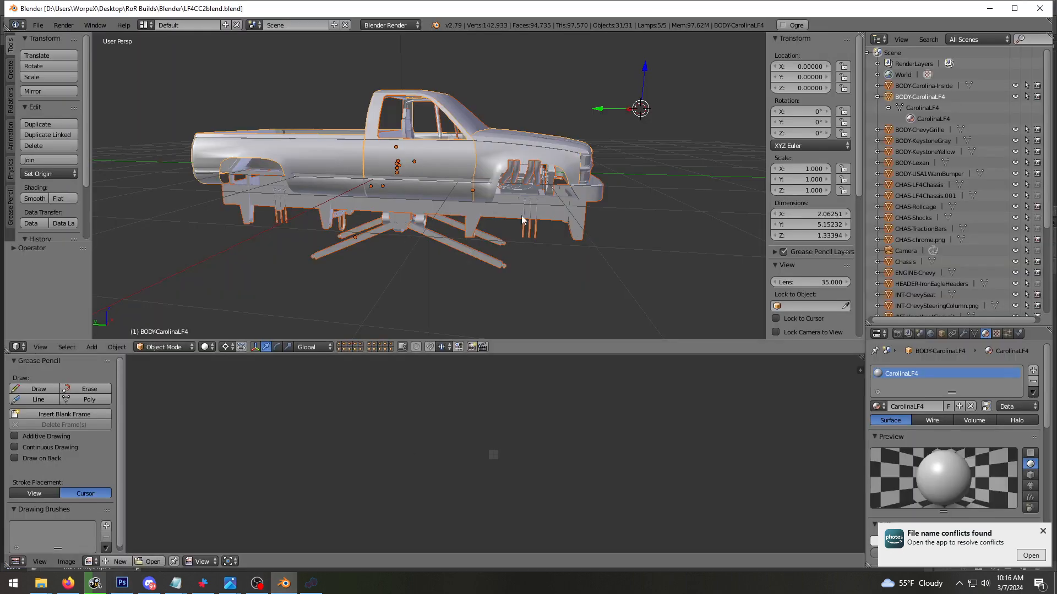
{"action": "middle_click_drag", "start_coordinate": [521, 216], "coordinate": [538, 197]}
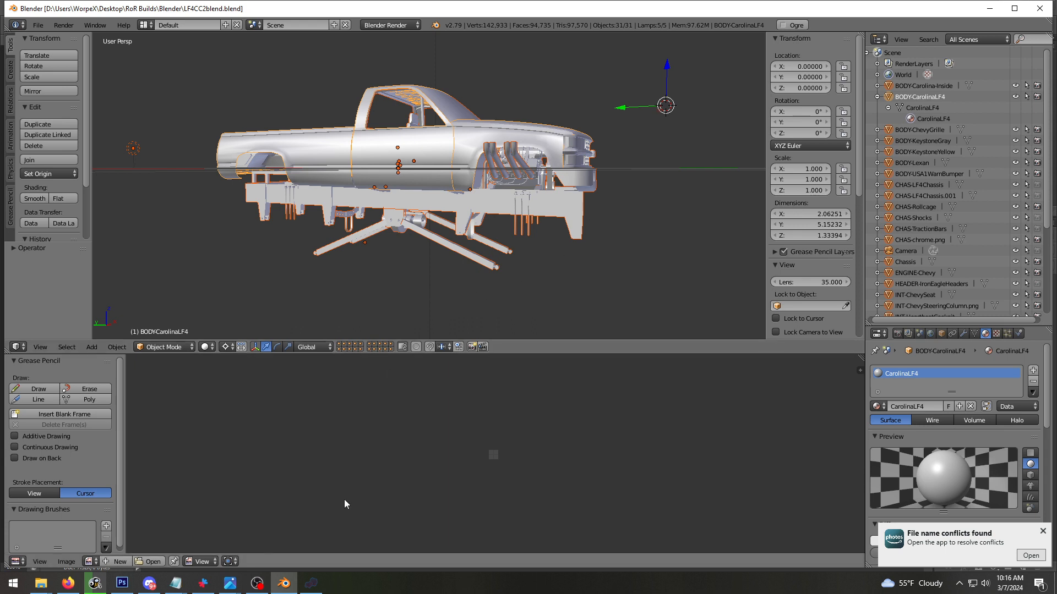
{"action": "left_click", "coordinate": [287, 584]}
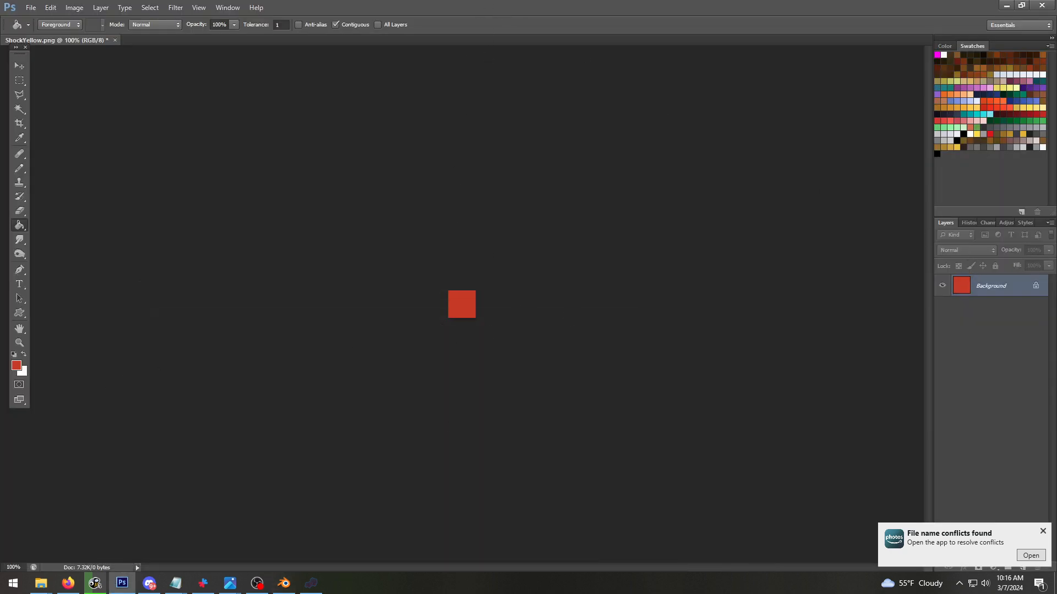
{"action": "left_click_drag", "start_coordinate": [0, 171], "coordinate": [248, 131]}
{"action": "left_click", "coordinate": [606, 5]}
Try several shades in the colour picker, choose a brighter orange-red and refill the ShockYellow.png square with it
{"action": "left_click", "coordinate": [16, 365]}
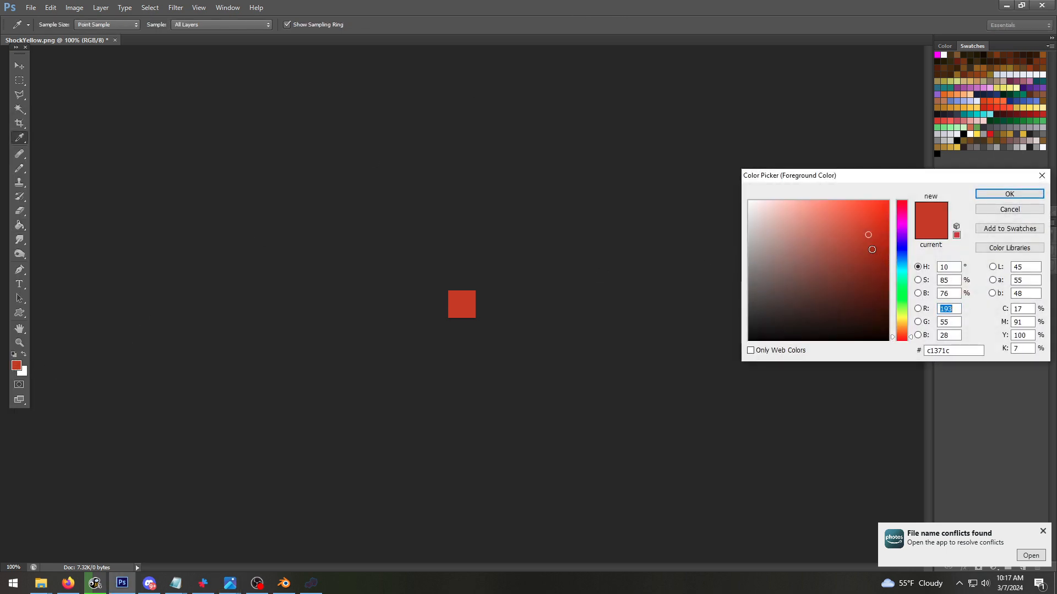
{"action": "left_click", "coordinate": [870, 222]}
{"action": "left_click", "coordinate": [872, 252]}
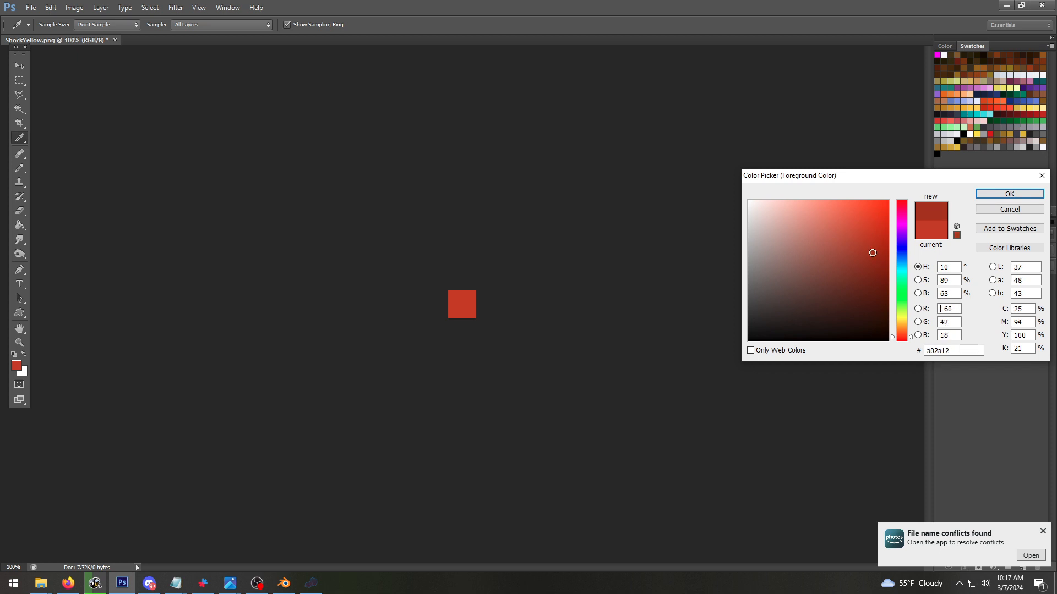
{"action": "left_click", "coordinate": [873, 217]}
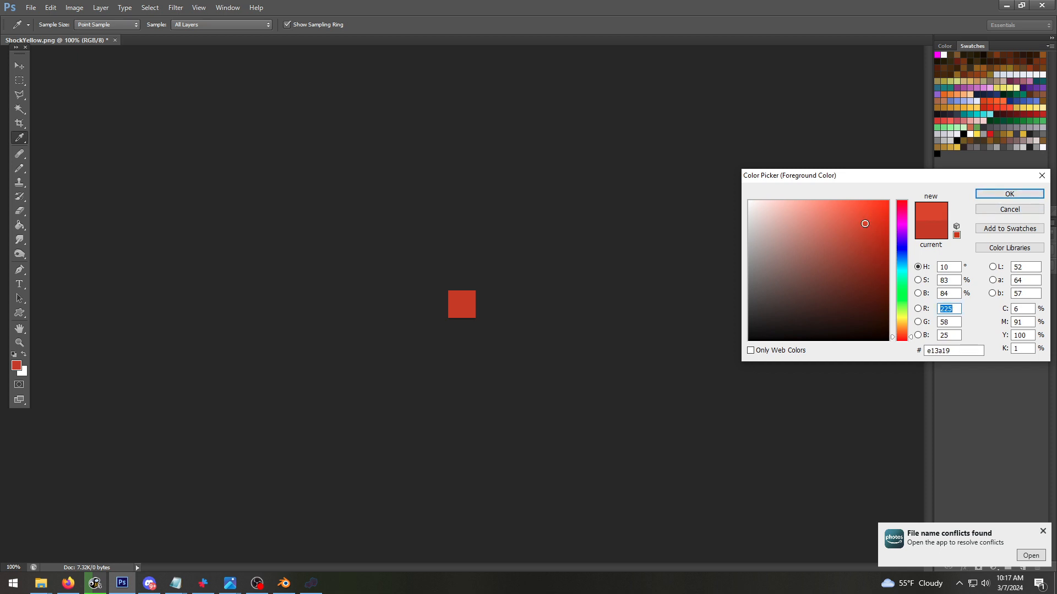
{"action": "left_click_drag", "start_coordinate": [864, 224], "coordinate": [857, 228]}
{"action": "left_click", "coordinate": [870, 219]}
{"action": "left_click", "coordinate": [987, 196]}
{"action": "key", "text": "g"}
{"action": "left_click", "coordinate": [471, 303]}
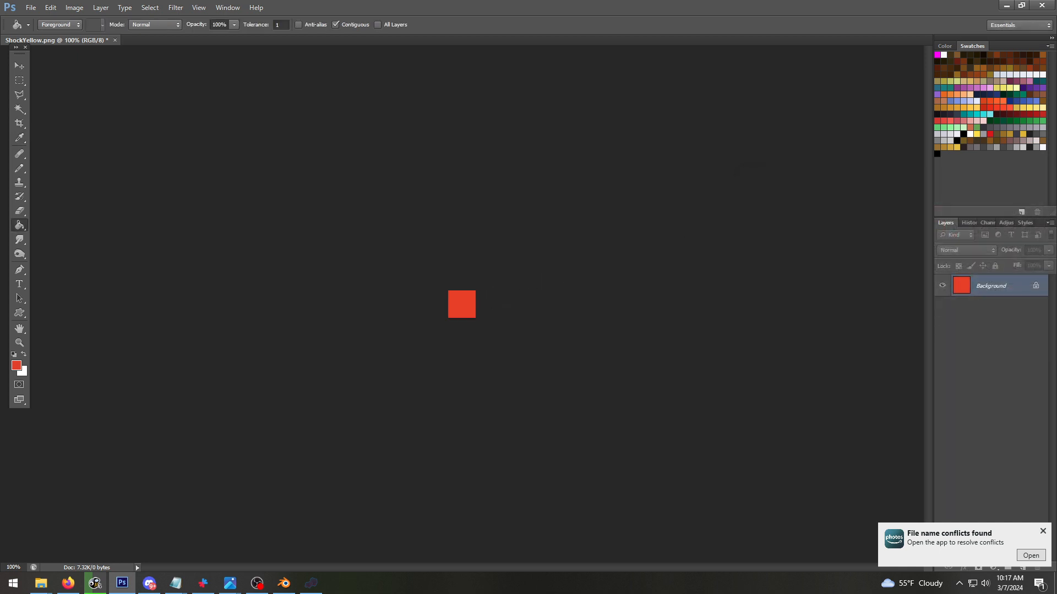
Copy the truck reference photo, try pasting it into ShockYellow.png, and undo the paste
{"action": "left_click_drag", "start_coordinate": [0, 182], "coordinate": [0, 165]}
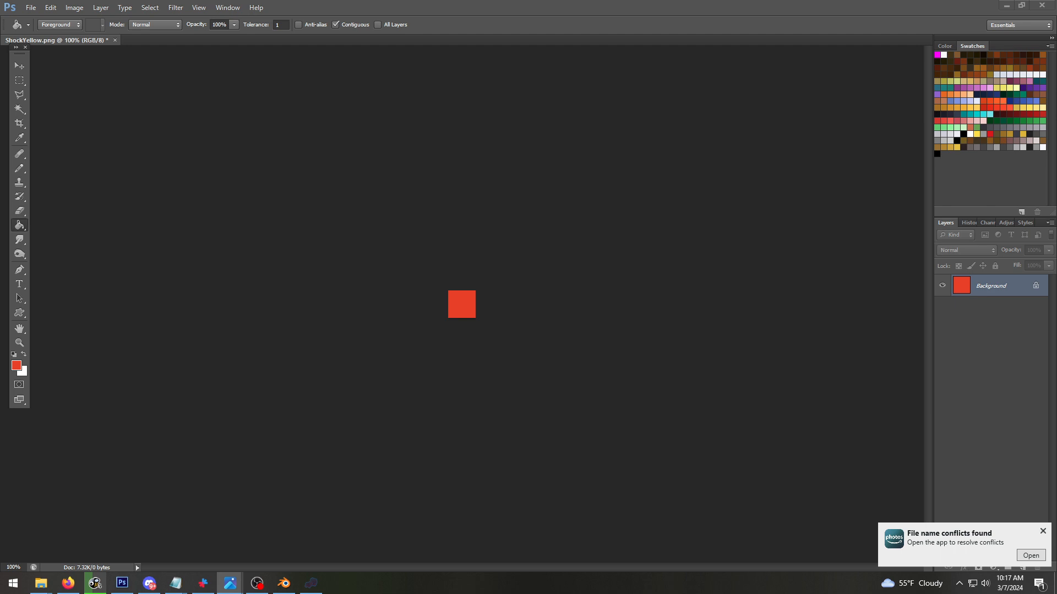
{"action": "left_click_drag", "start_coordinate": [0, 115], "coordinate": [0, 116]}
{"action": "left_click", "coordinate": [168, 87]}
{"action": "key", "text": "ctrl+v"}
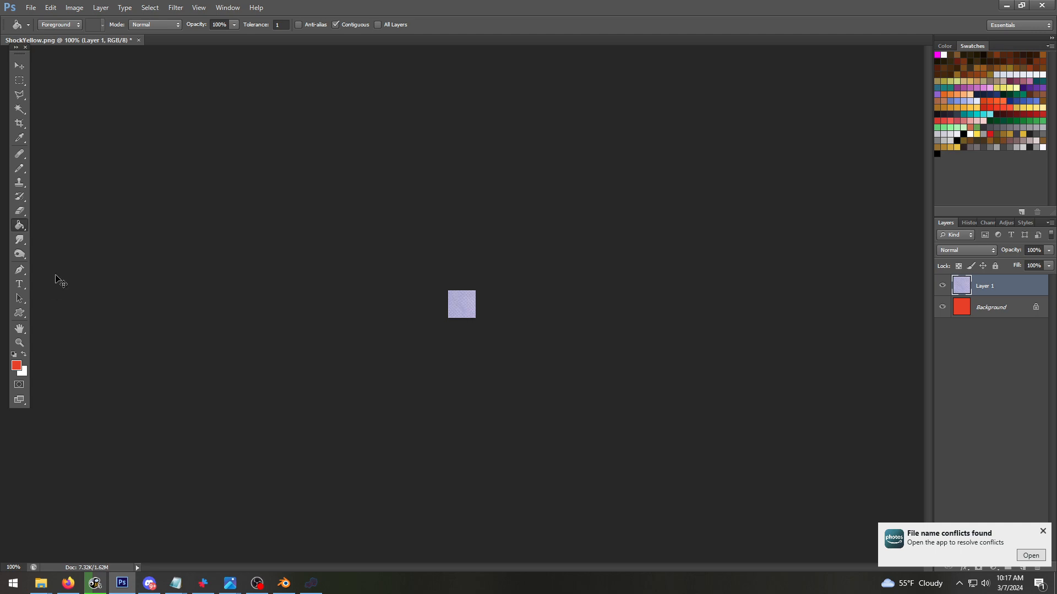
{"action": "key", "text": "ctrl+z"}
Create a new 900 x 631 pixel document and paste the truck reference photo into it
{"action": "left_click", "coordinate": [31, 7]}
{"action": "left_click", "coordinate": [44, 20]}
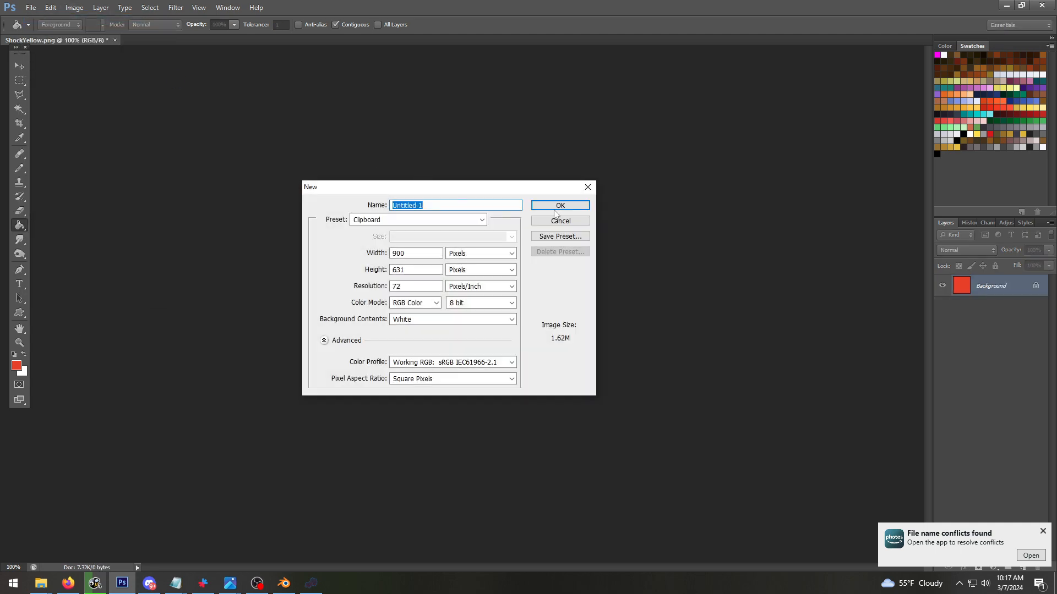
{"action": "left_click", "coordinate": [557, 205]}
{"action": "key", "text": "ctrl+v"}
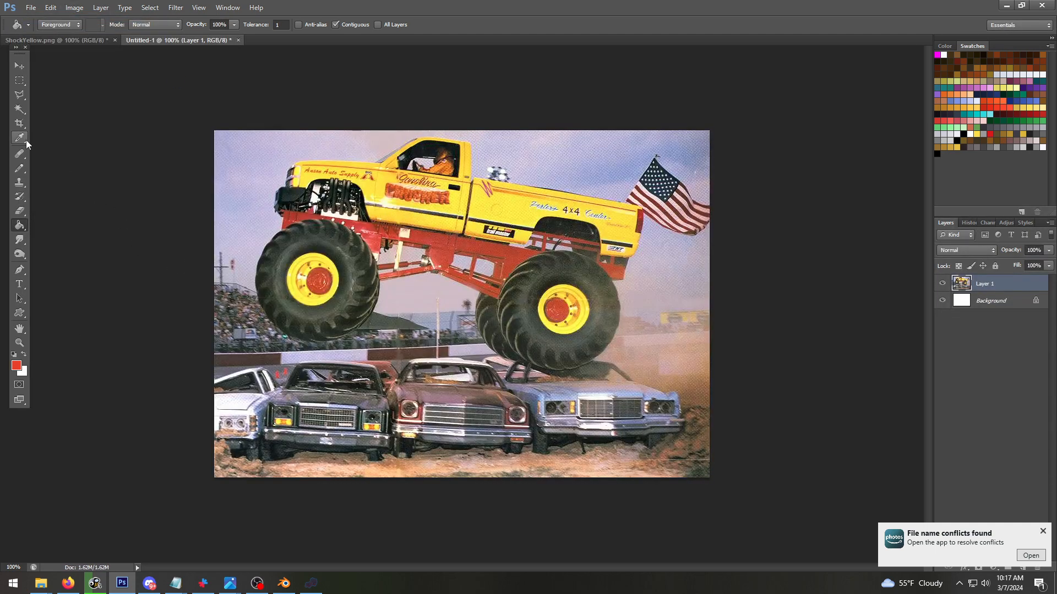
Sample the chassis red ba472a from the truck photo with the Eyedropper and refill the ShockYellow.png square with it
{"action": "left_click", "coordinate": [19, 138]}
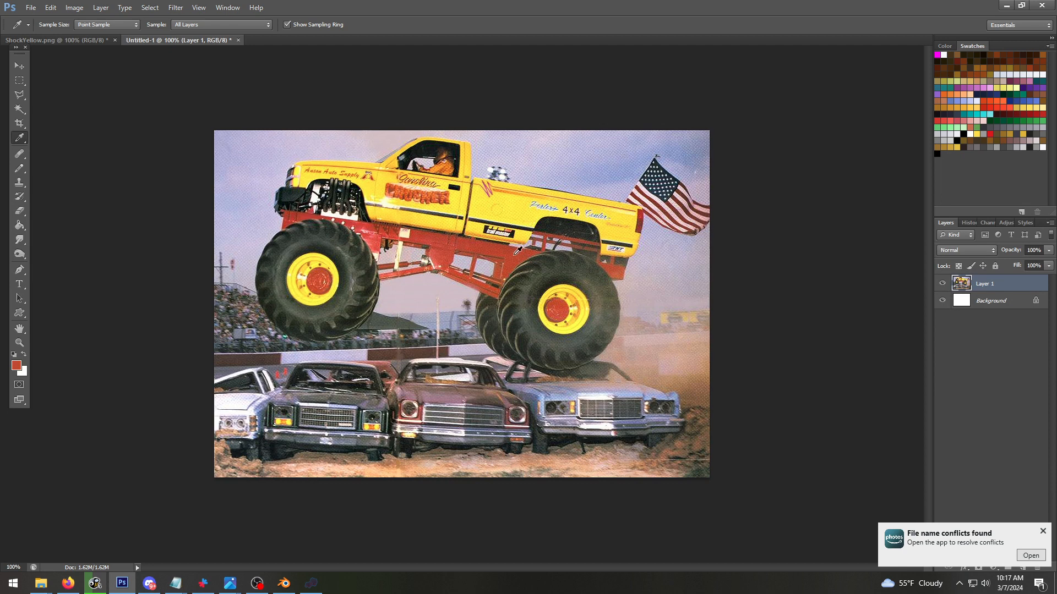
{"action": "left_click", "coordinate": [55, 40]}
{"action": "left_click", "coordinate": [20, 226]}
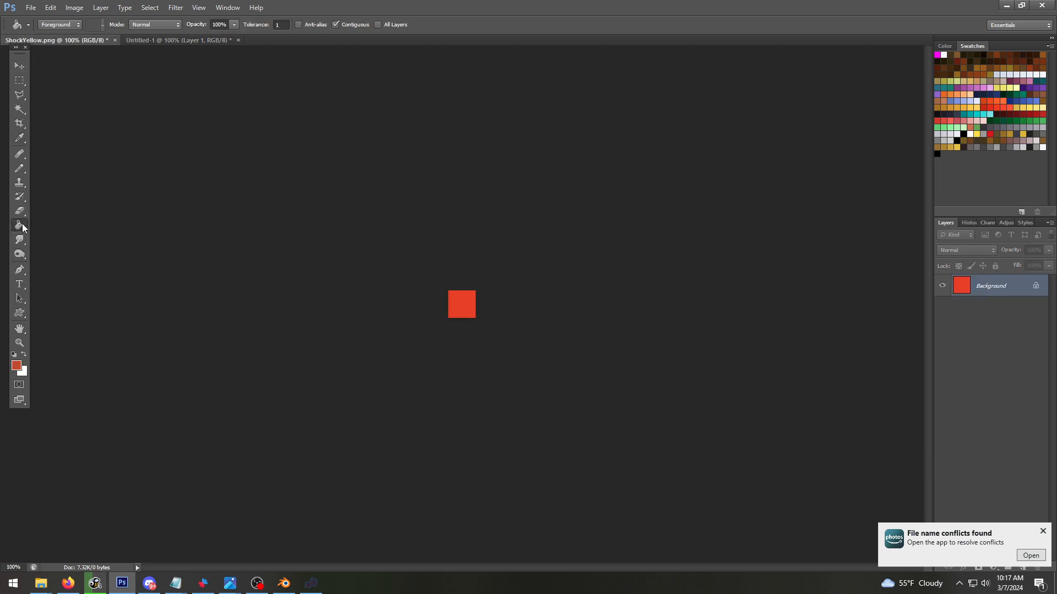
Try the lighter orange-red d95230 as the foreground colour for the ShockYellow.png square
{"action": "left_click", "coordinate": [17, 366]}
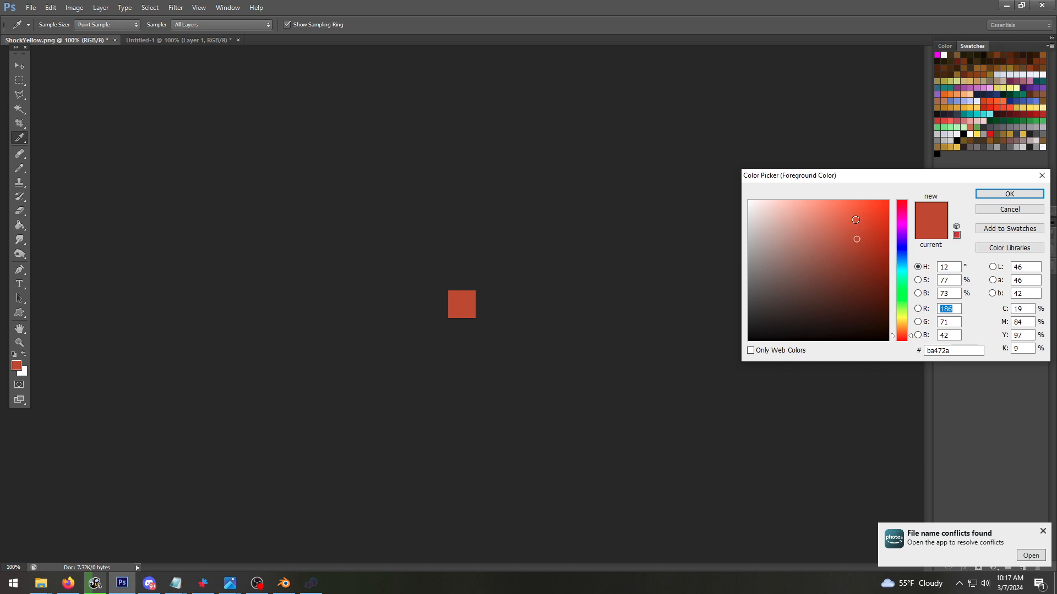
{"action": "left_click", "coordinate": [857, 222]}
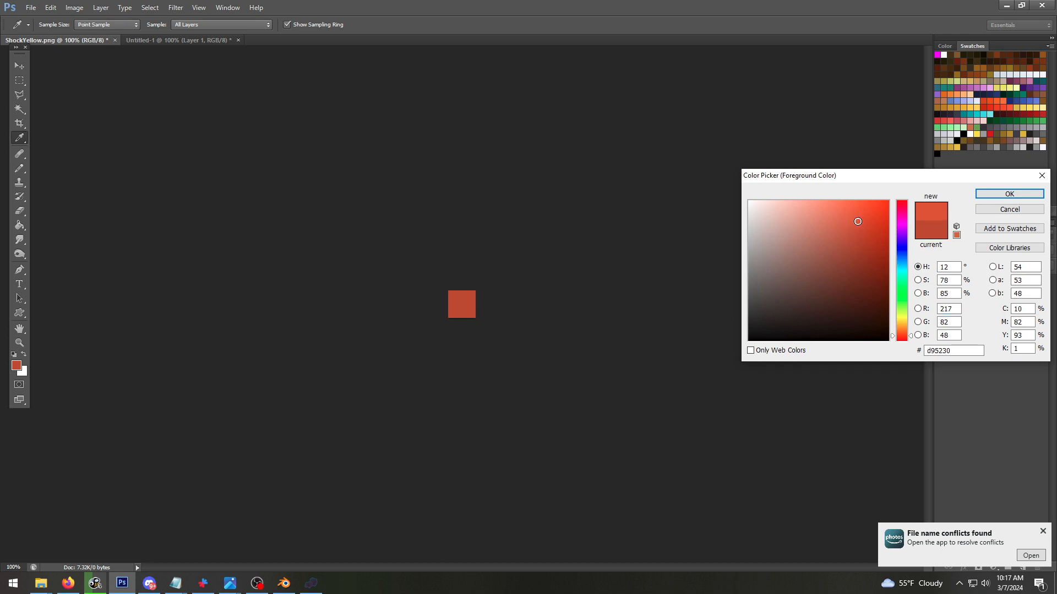
{"action": "left_click", "coordinate": [1009, 194]}
{"action": "key", "text": "g"}
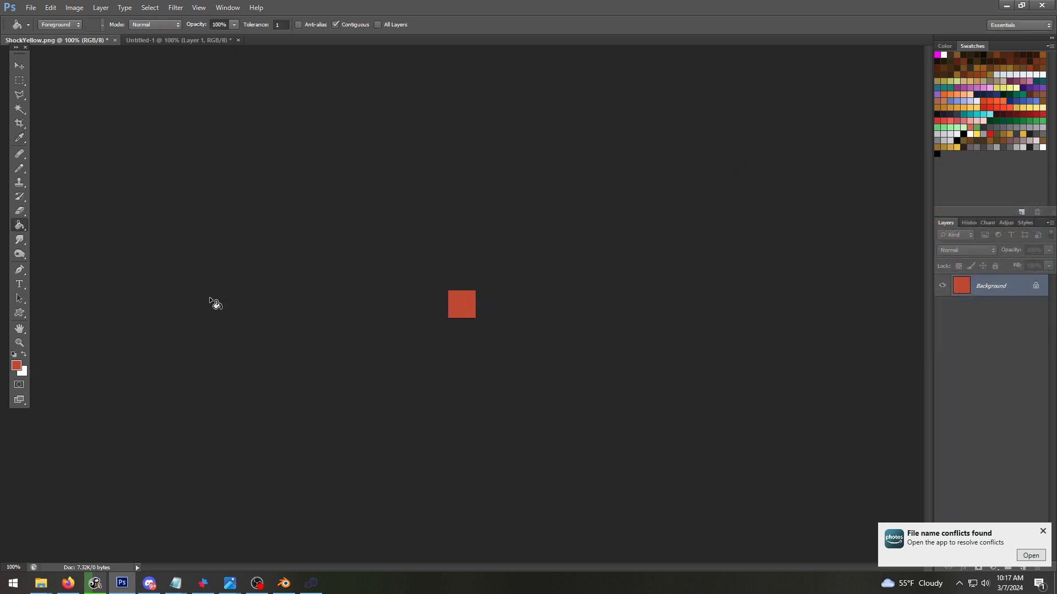
Pick the saturated red d82c01 as the foreground colour and refill the ShockYellow.png square with it
{"action": "left_click", "coordinate": [17, 366]}
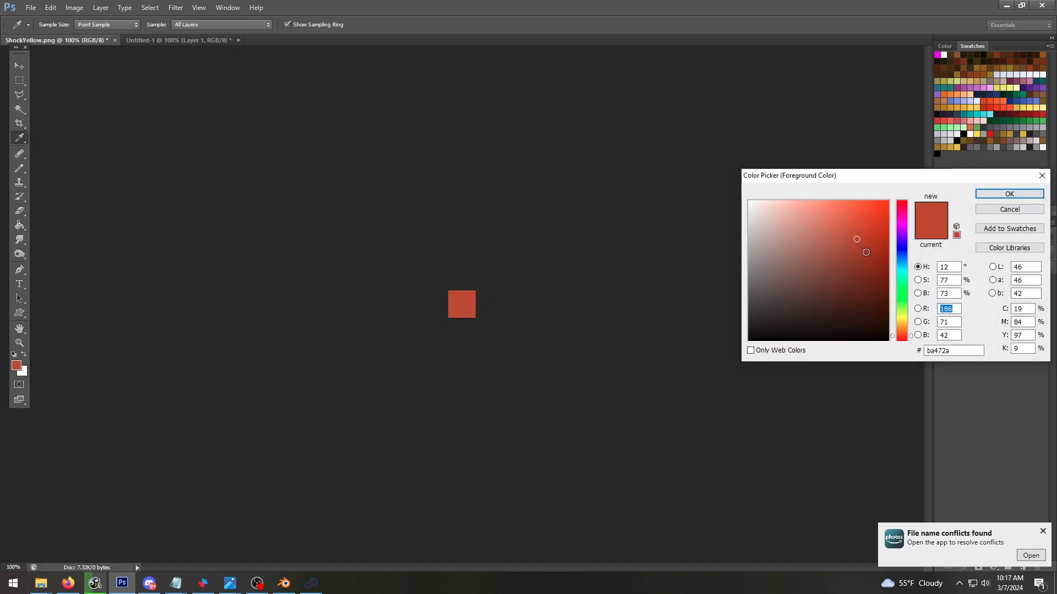
{"action": "left_click", "coordinate": [875, 232]}
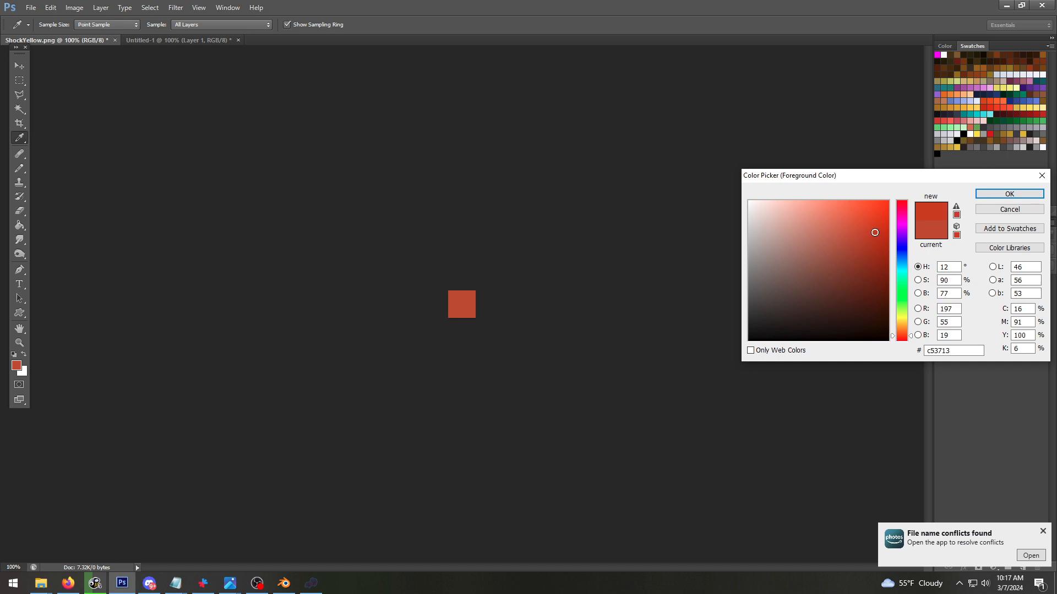
{"action": "left_click", "coordinate": [888, 221]}
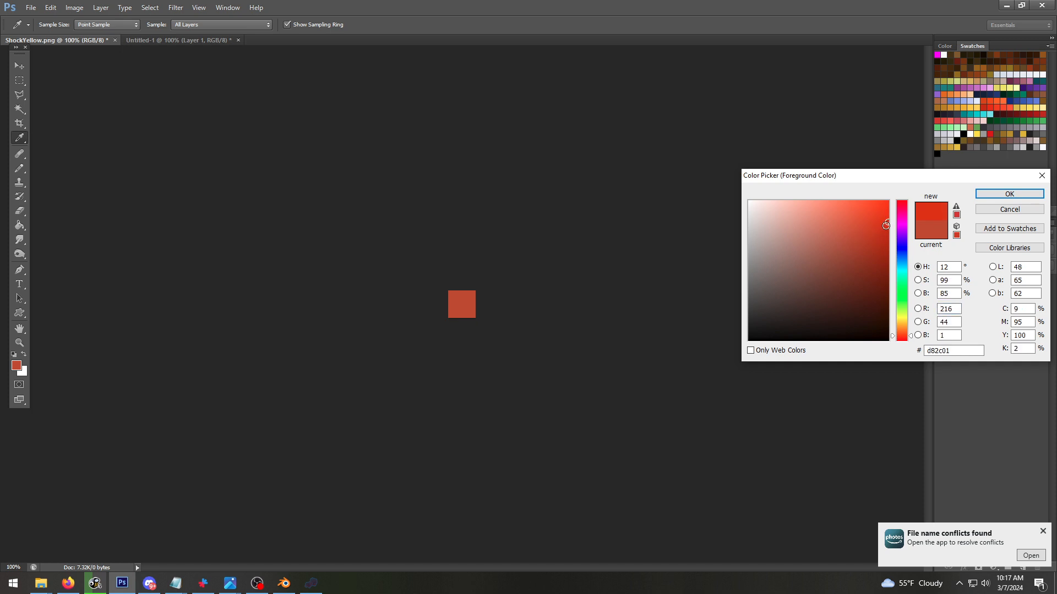
{"action": "left_click", "coordinate": [1009, 195]}
{"action": "left_click", "coordinate": [466, 305]}
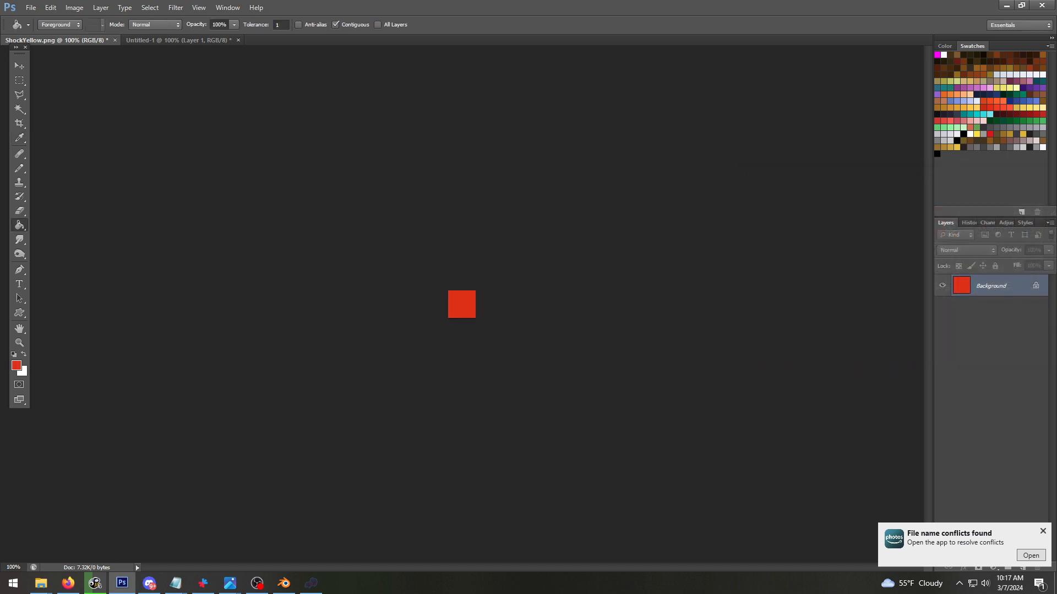
{"action": "left_click_drag", "start_coordinate": [1, 160], "coordinate": [1, 124]}
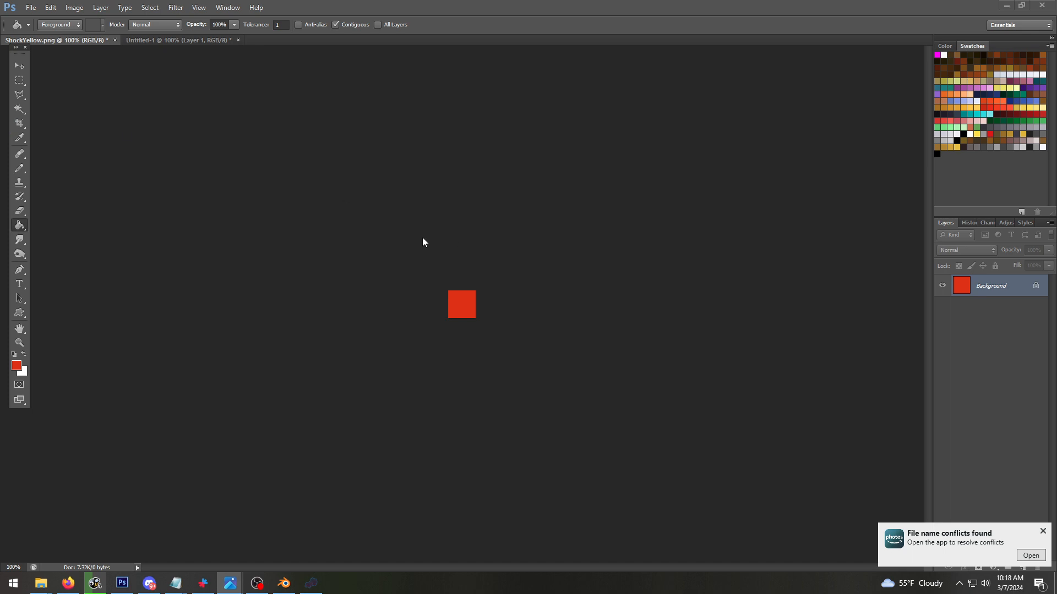
Darken the foreground colour to c82d05 and refill the ShockYellow.png square with it
{"action": "left_click", "coordinate": [23, 370]}
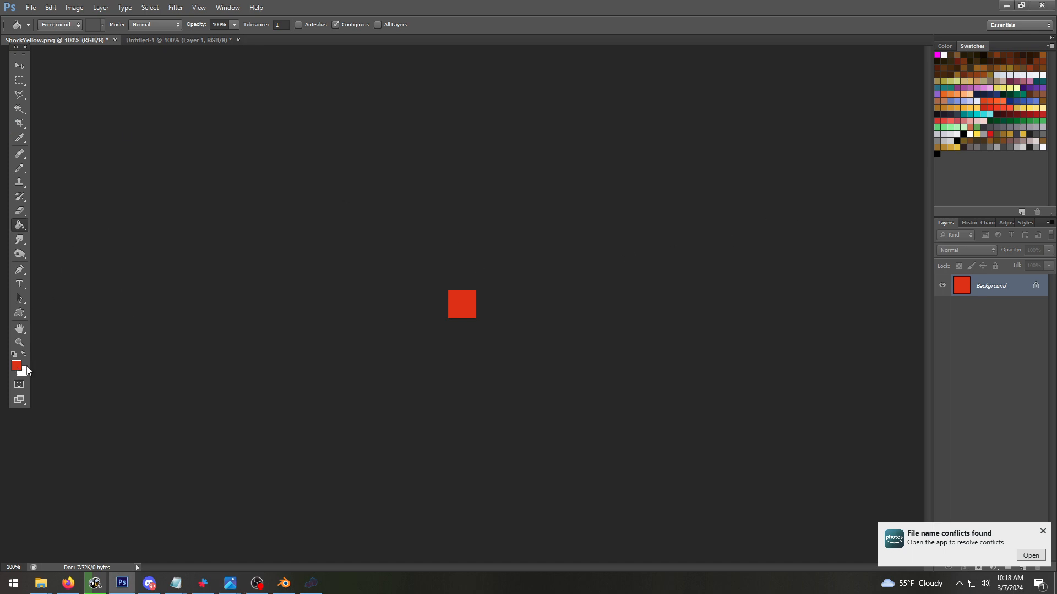
{"action": "left_click", "coordinate": [16, 365]}
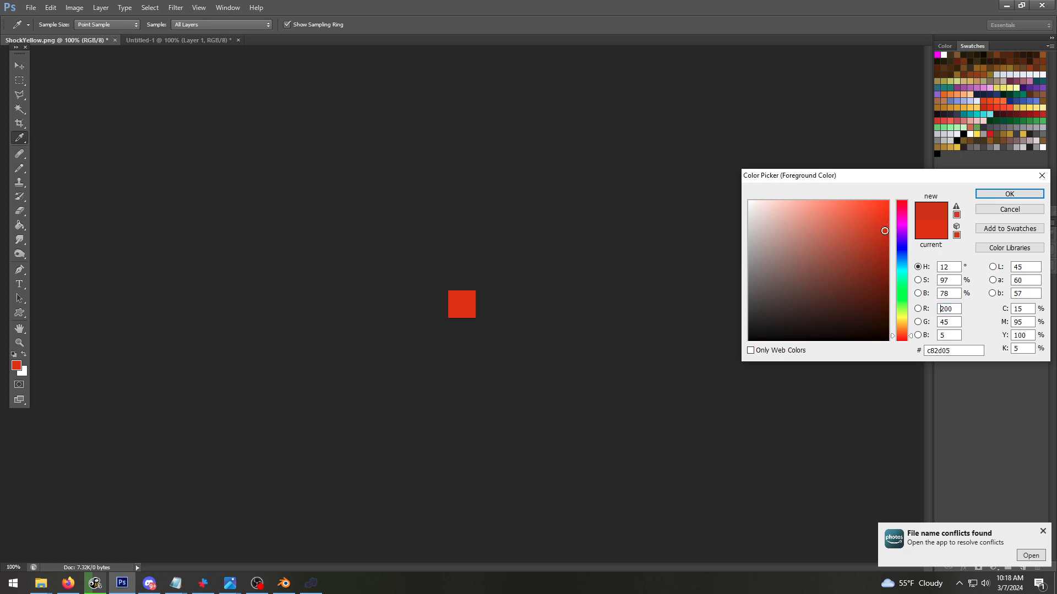
{"action": "left_click", "coordinate": [1009, 194]}
{"action": "key", "text": "g"}
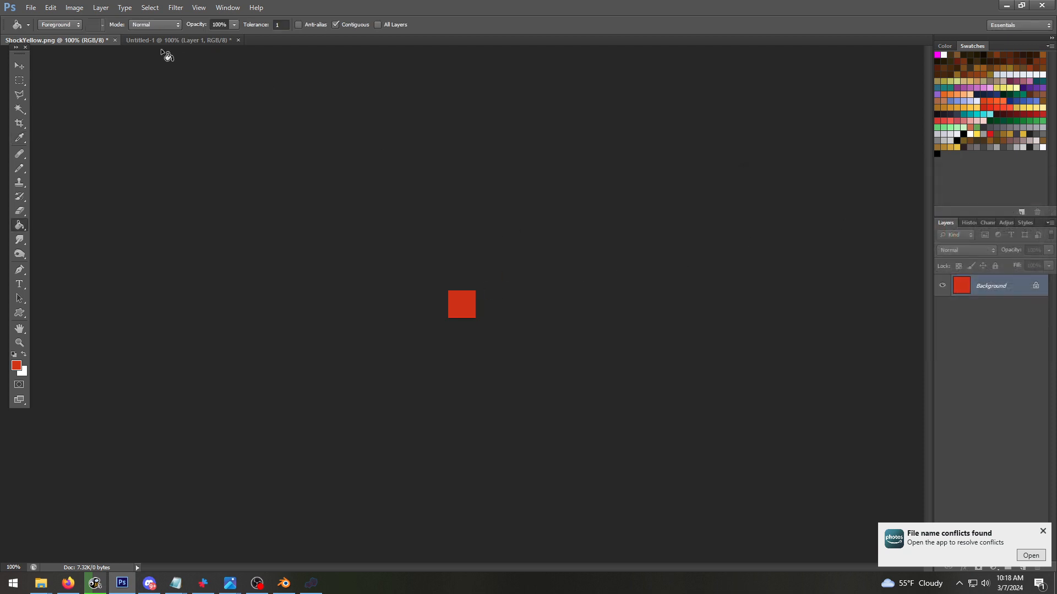
Export the red square for web as a PNG-24 named CCRed.png into the CarolinaCrusher content folder
{"action": "left_click", "coordinate": [31, 7]}
{"action": "left_click", "coordinate": [77, 160]}
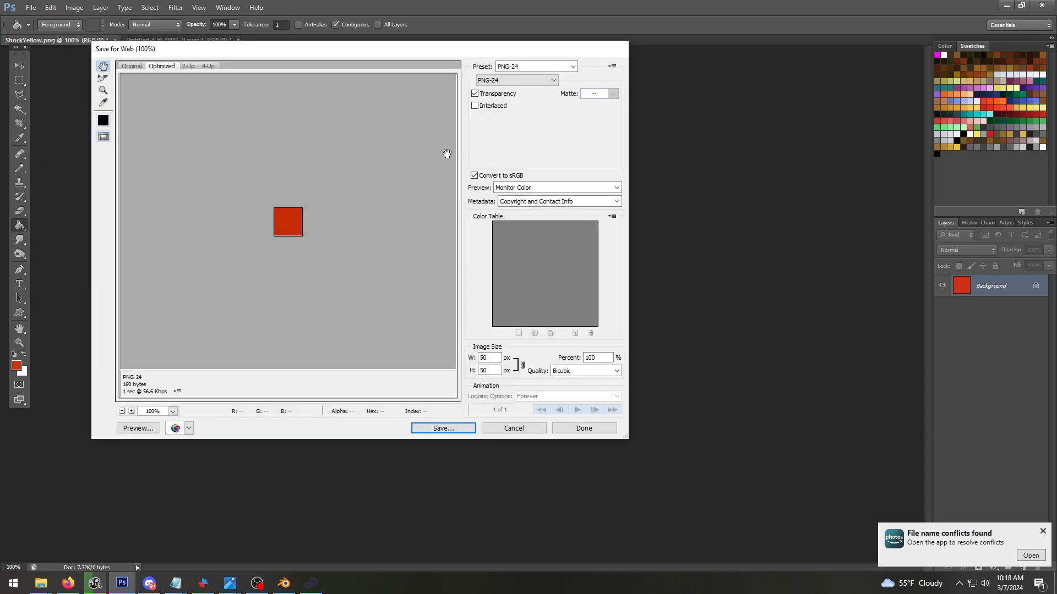
{"action": "left_click", "coordinate": [442, 429]}
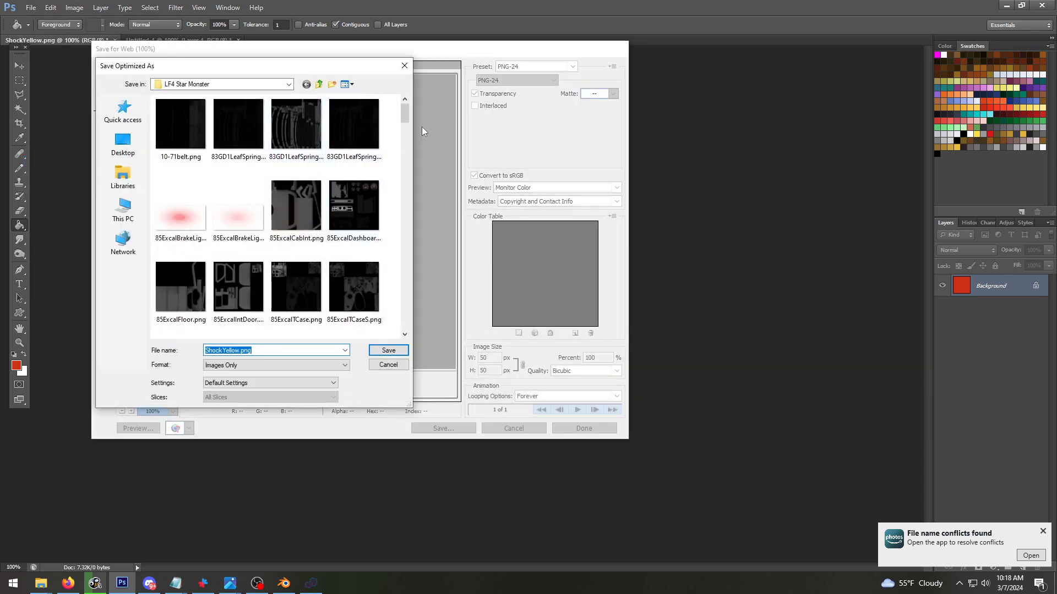
{"action": "left_click", "coordinate": [319, 84]}
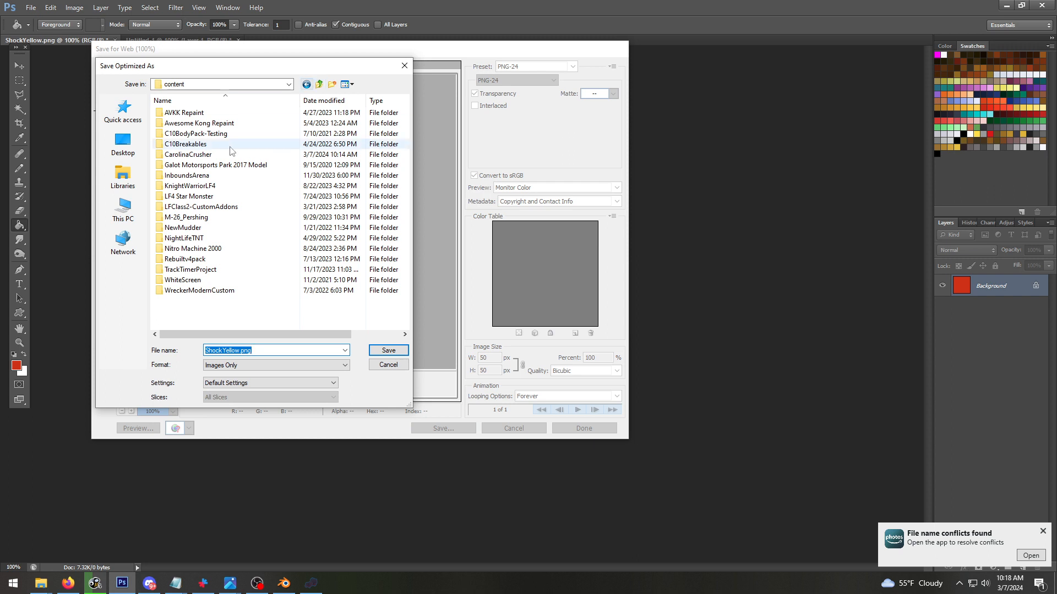
{"action": "double_click", "coordinate": [188, 154]}
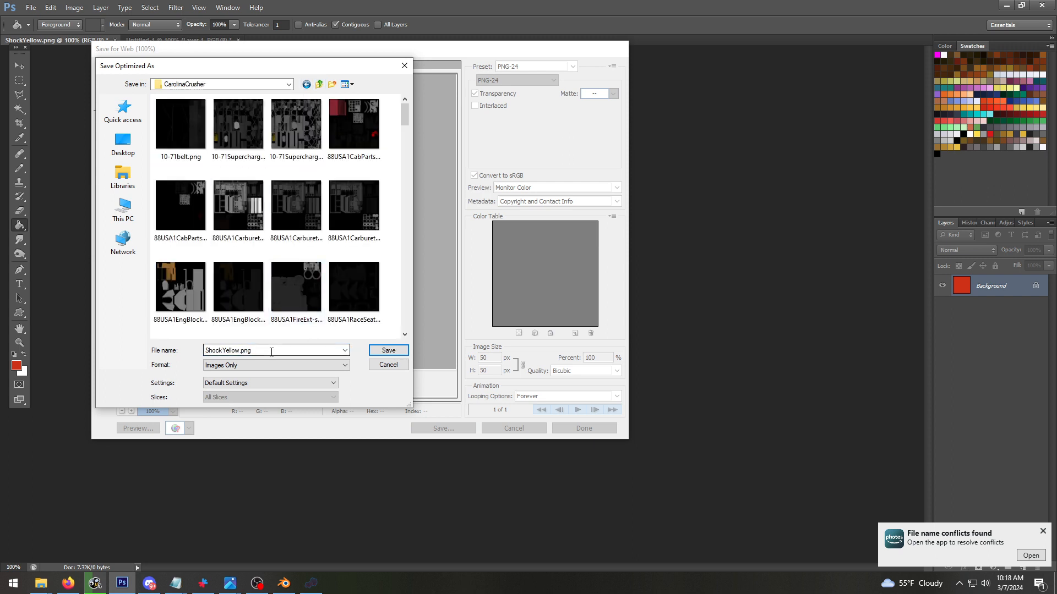
{"action": "left_click_drag", "start_coordinate": [272, 351], "coordinate": [183, 344]}
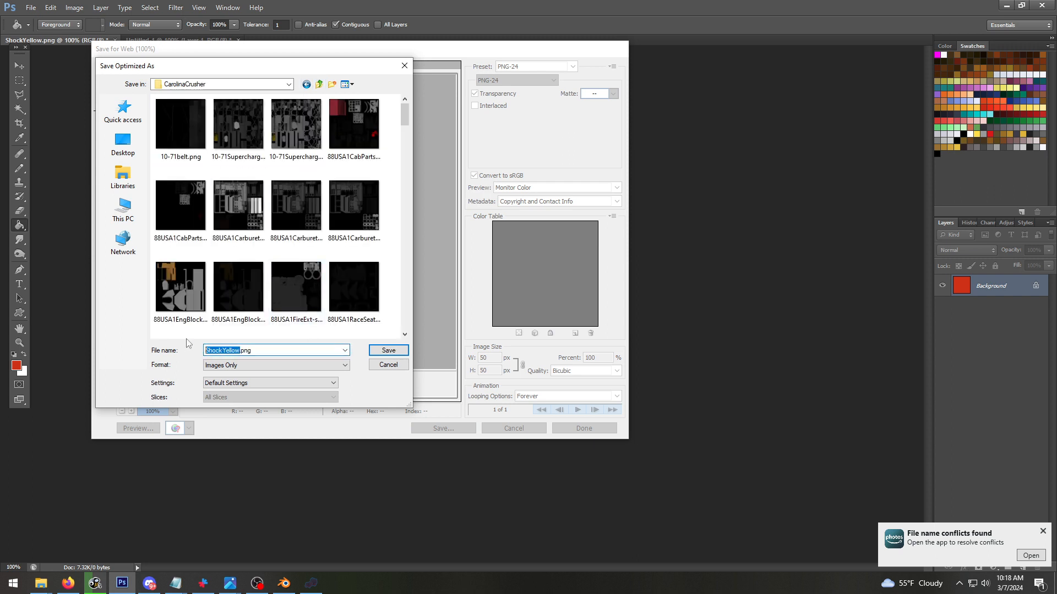
{"action": "type", "text": "CCRed"}
{"action": "key", "text": "Return"}
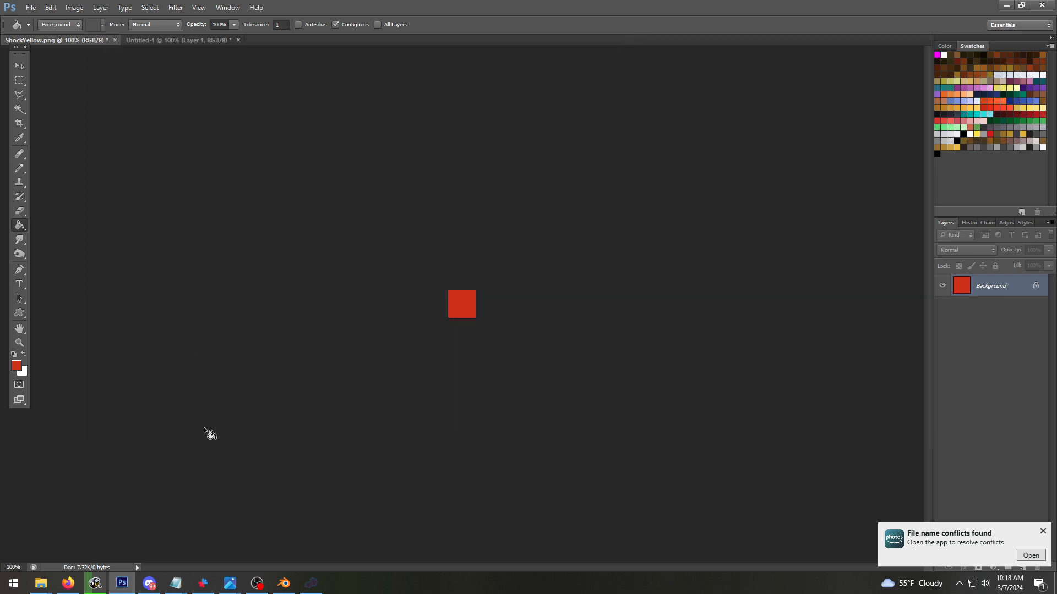
Minimise Photoshop and the truck photos, and close the content folder and IronEagleLF4.truck windows to leave CarolinaLF4.material accessible
{"action": "left_click", "coordinate": [1006, 5]}
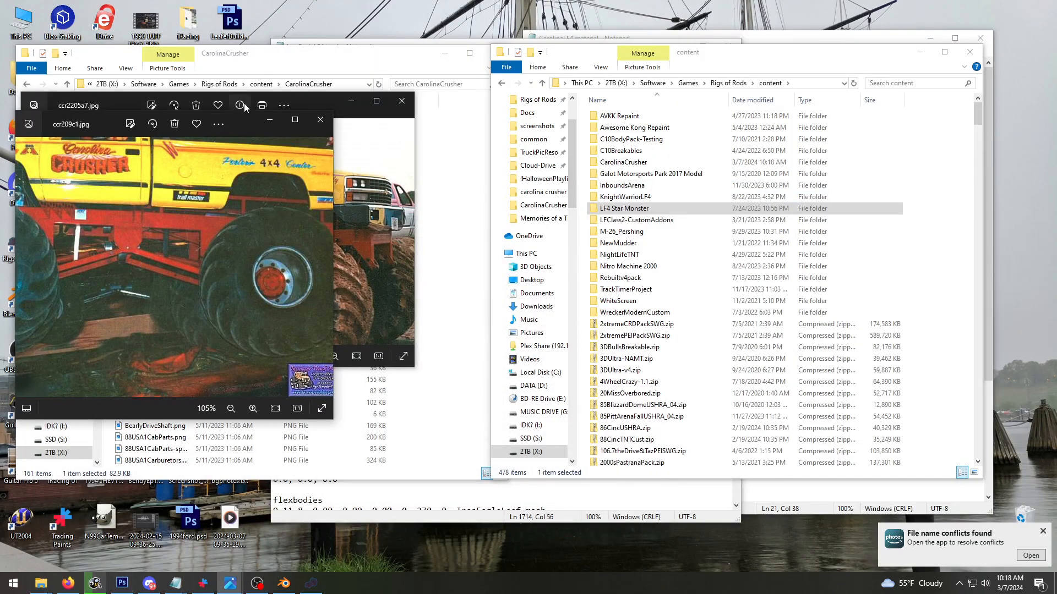
{"action": "left_click", "coordinate": [269, 120]}
{"action": "left_click", "coordinate": [350, 101]}
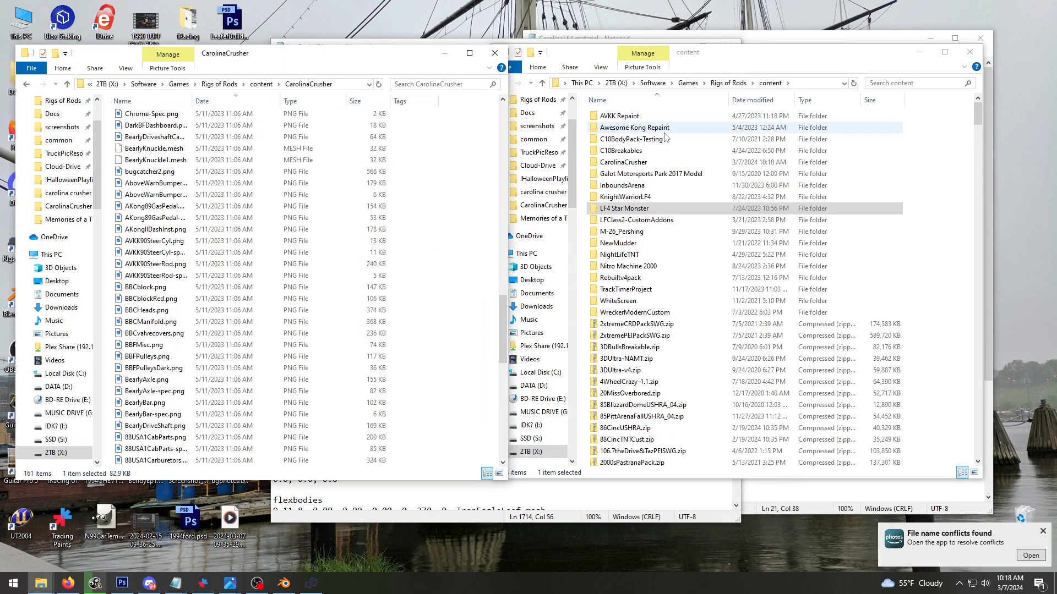
{"action": "left_click_drag", "start_coordinate": [745, 59], "coordinate": [773, 55]}
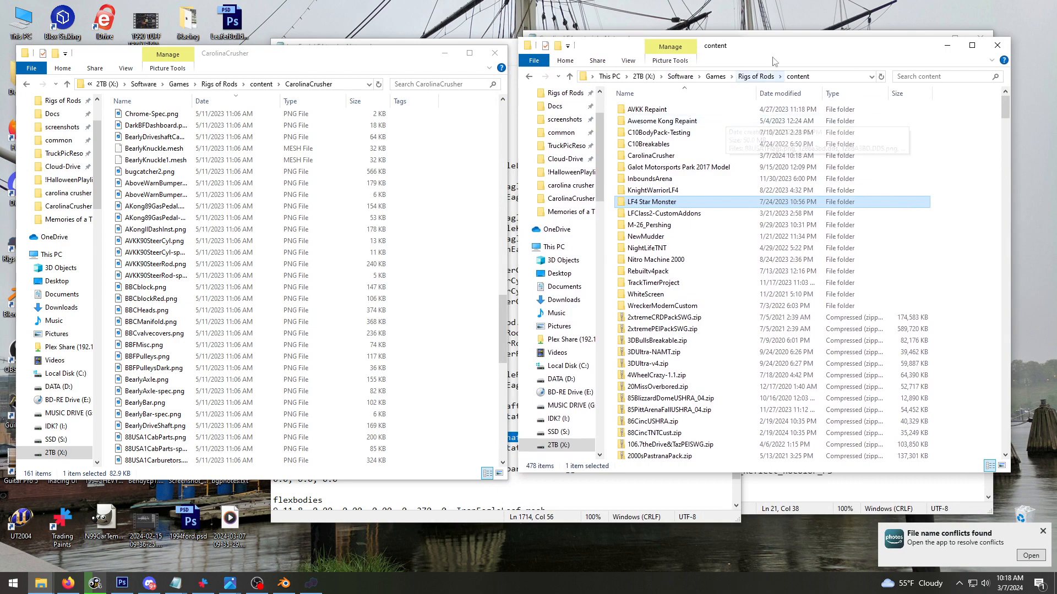
{"action": "left_click", "coordinate": [993, 52]}
{"action": "left_click", "coordinate": [614, 121]}
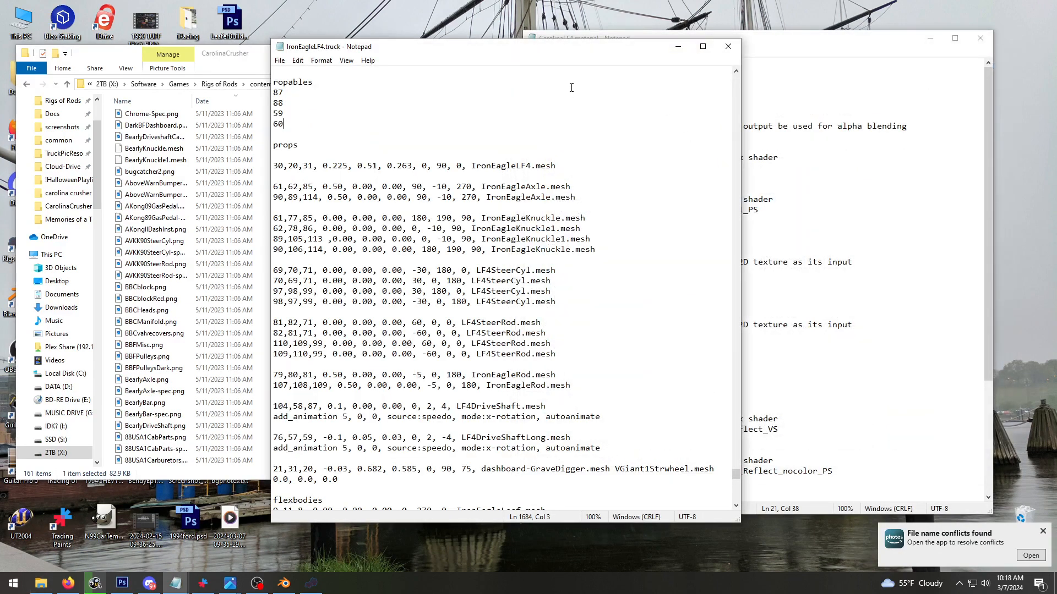
{"action": "scroll", "coordinate": [630, 111], "scroll_direction": "up", "scroll_amount": 2}
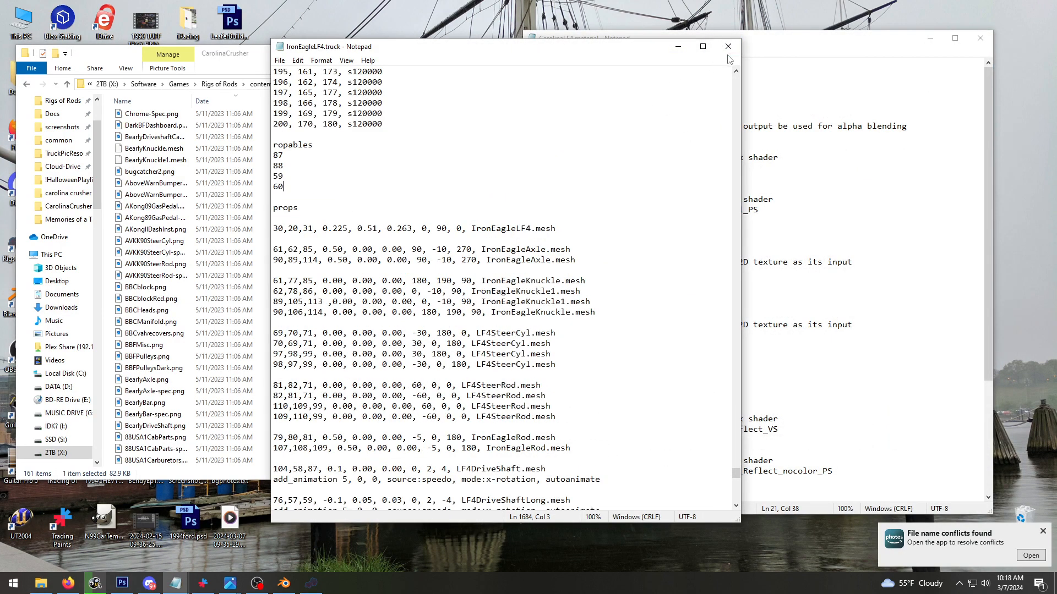
{"action": "left_click", "coordinate": [728, 46]}
{"action": "left_click_drag", "start_coordinate": [699, 48], "coordinate": [711, 44]}
Add blank lines after the last material block at the end of CarolinaLF4.material
{"action": "scroll", "coordinate": [778, 259], "scroll_direction": "down", "scroll_amount": 5}
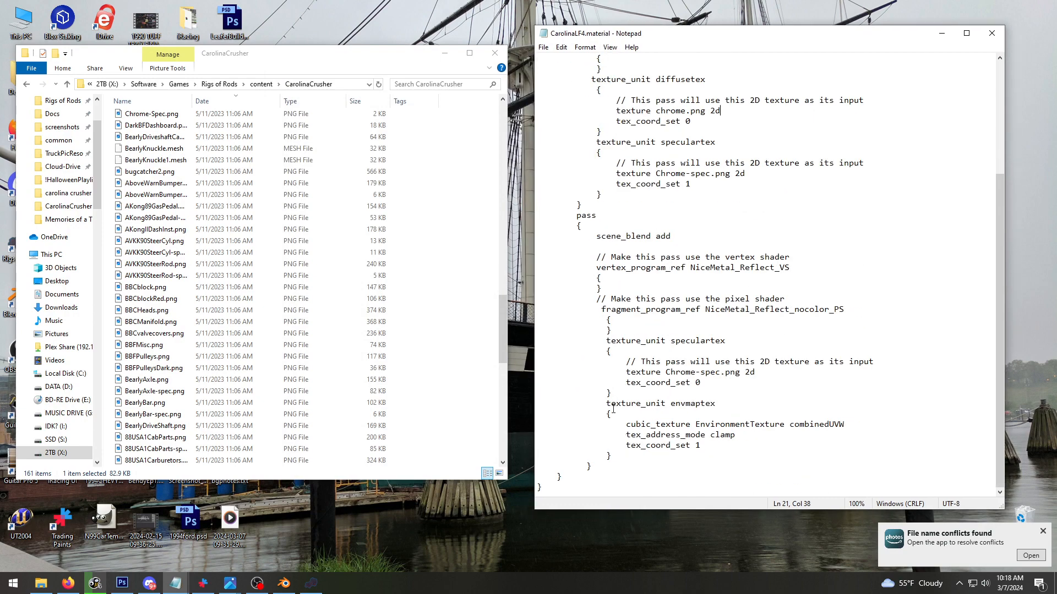
{"action": "left_click", "coordinate": [567, 487]}
{"action": "key", "text": "Return"}
{"action": "key", "text": "Return"}
{"action": "key", "text": "Return"}
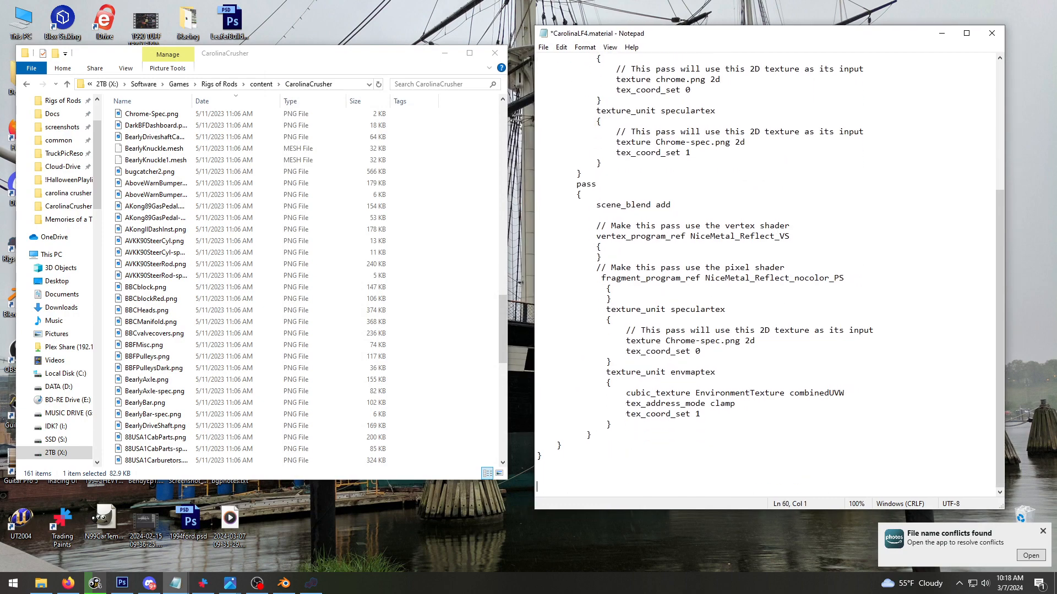
Find IronEagleLF4.material in the CarolinaCrusher folder and open it in Notepad
{"action": "left_click", "coordinate": [335, 229]}
{"action": "scroll", "coordinate": [314, 275], "scroll_direction": "up", "scroll_amount": 6}
{"action": "scroll", "coordinate": [310, 283], "scroll_direction": "up", "scroll_amount": 18}
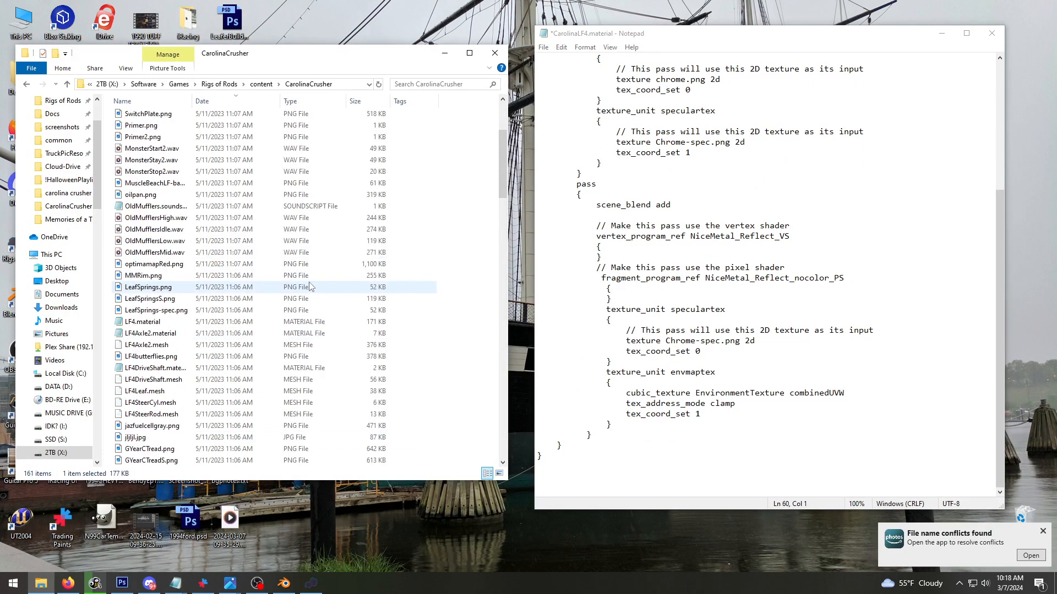
{"action": "scroll", "coordinate": [212, 364], "scroll_direction": "down", "scroll_amount": 19}
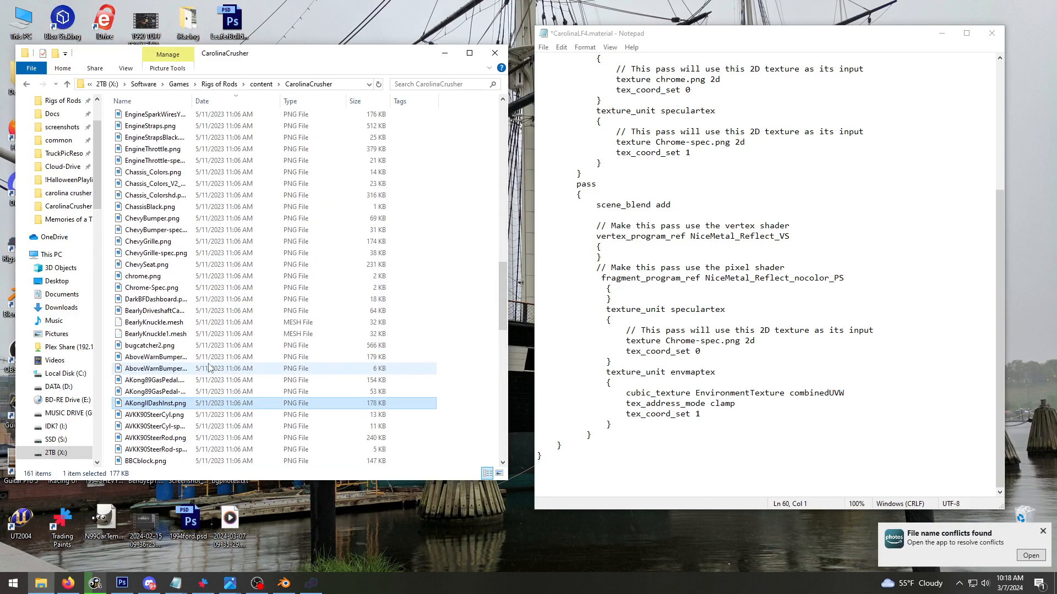
{"action": "left_click", "coordinate": [209, 358]}
{"action": "key", "text": "i"}
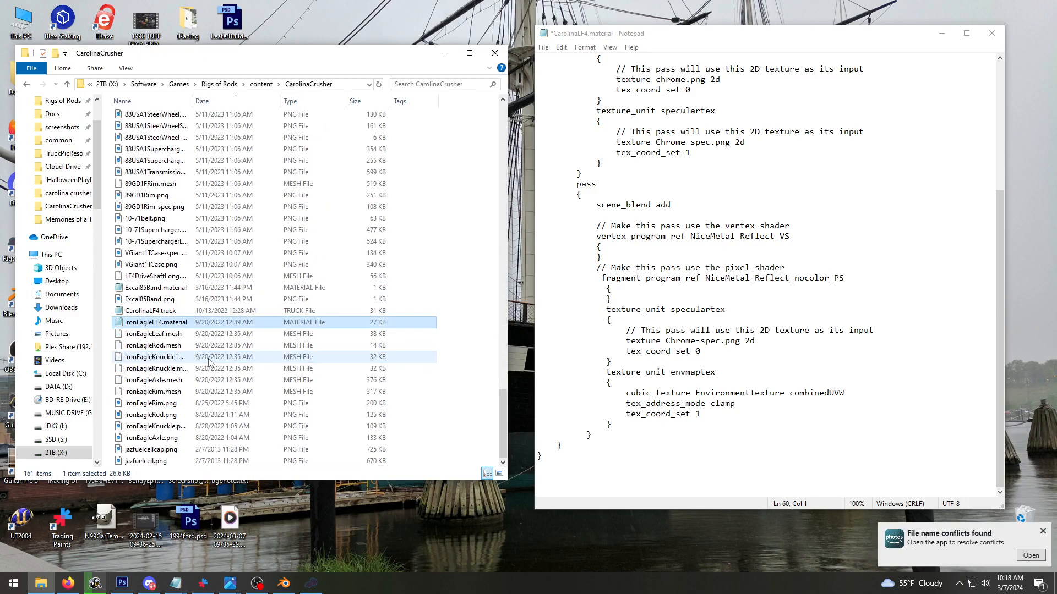
{"action": "key", "text": "Return"}
Locate the IronEagleRed material in IronEagleLF4.material and copy its whole block through the closing brace
{"action": "scroll", "coordinate": [414, 375], "scroll_direction": "down", "scroll_amount": 15}
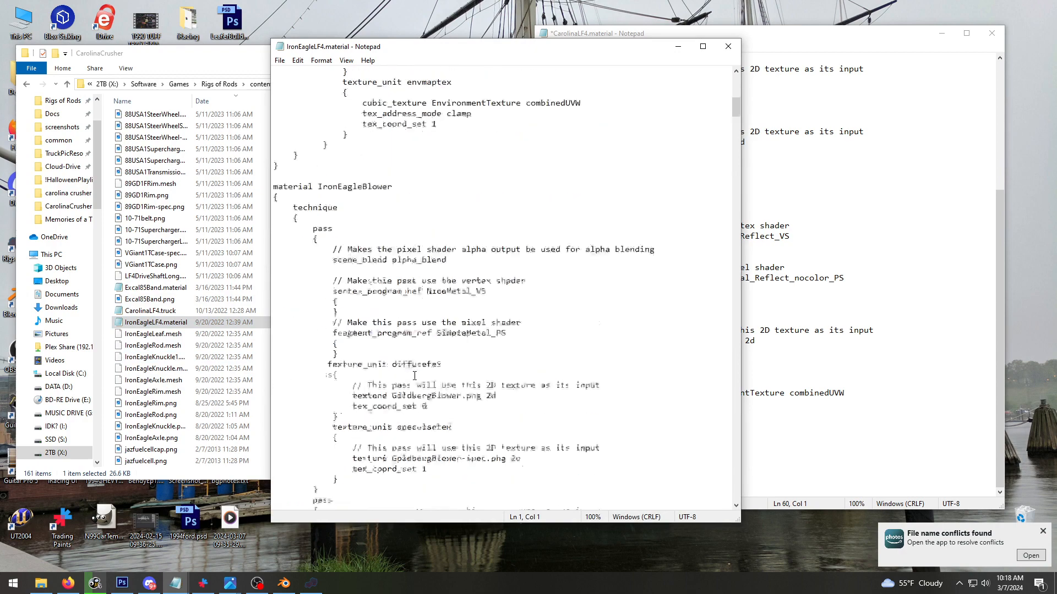
{"action": "scroll", "coordinate": [415, 376], "scroll_direction": "down", "scroll_amount": 15}
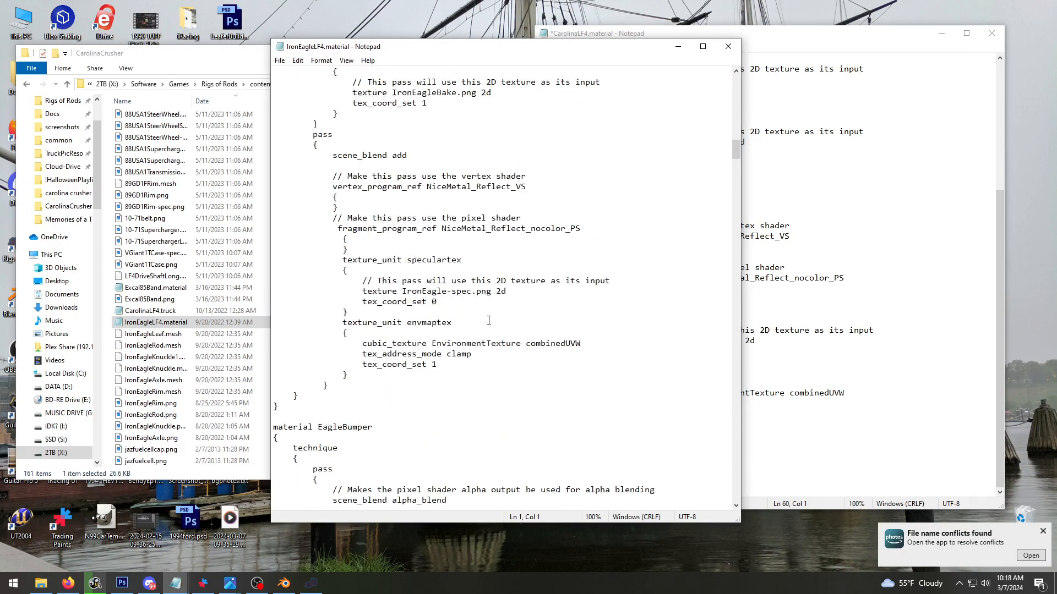
{"action": "scroll", "coordinate": [489, 320], "scroll_direction": "down", "scroll_amount": 13}
{"action": "scroll", "coordinate": [489, 320], "scroll_direction": "down", "scroll_amount": 16}
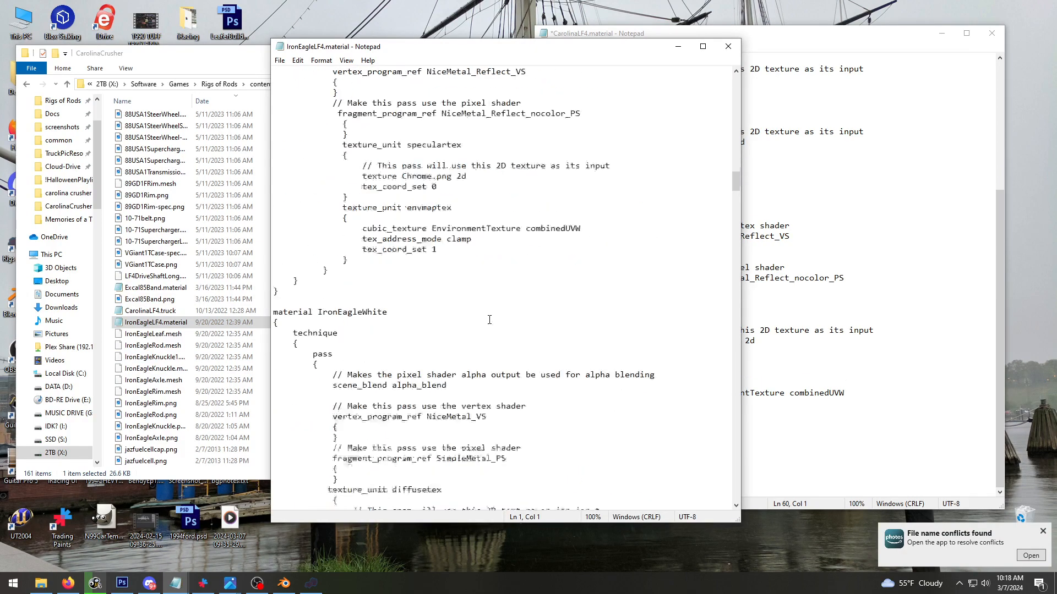
{"action": "left_click_drag", "start_coordinate": [275, 158], "coordinate": [457, 291]}
{"action": "scroll", "coordinate": [457, 233], "scroll_direction": "down", "scroll_amount": 3}
{"action": "left_click_drag", "start_coordinate": [457, 234], "coordinate": [322, 390]}
{"action": "left_click_drag", "start_coordinate": [271, 416], "coordinate": [329, 367]}
{"action": "scroll", "coordinate": [482, 382], "scroll_direction": "down", "scroll_amount": 6}
{"action": "scroll", "coordinate": [482, 375], "scroll_direction": "down", "scroll_amount": 14}
{"action": "key", "text": "shift+Down"}
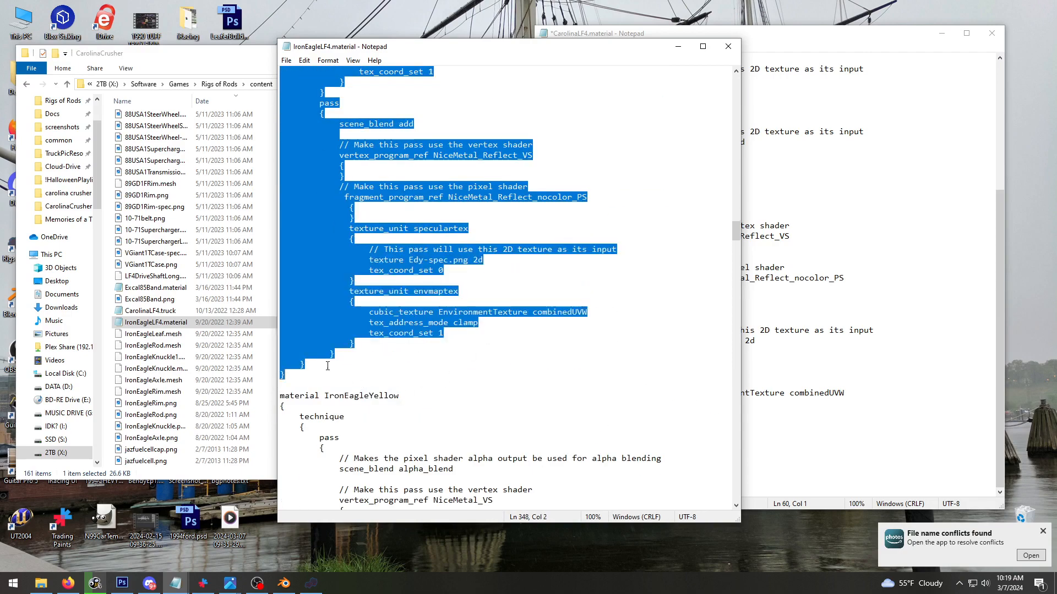
Paste the IronEagleRed material block at the end of CarolinaLF4.material and close IronEagleLF4.material
{"action": "left_click", "coordinate": [565, 484]}
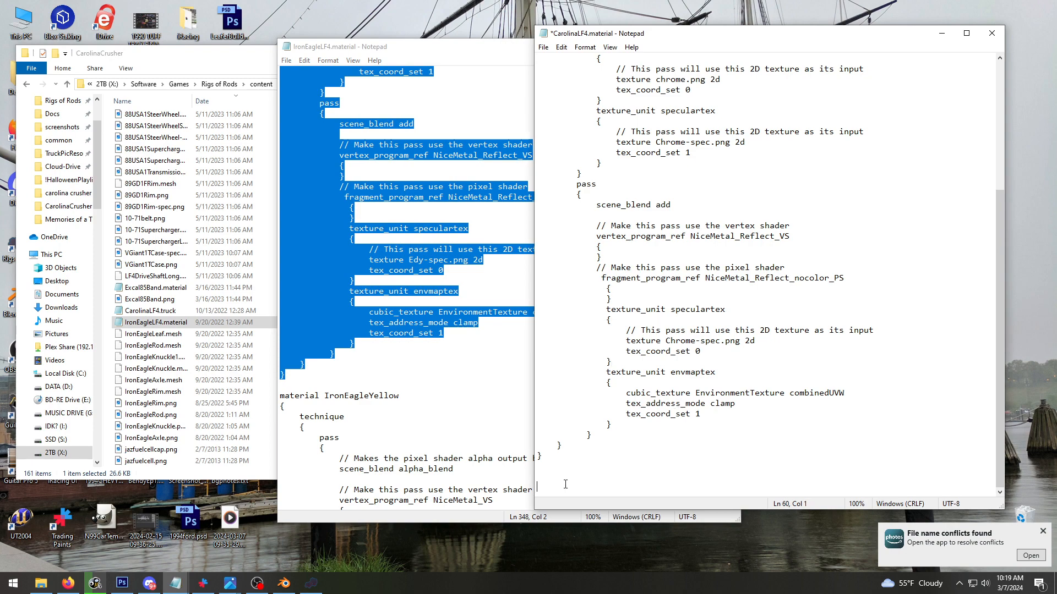
{"action": "key", "text": "ctrl+v"}
{"action": "scroll", "coordinate": [546, 385], "scroll_direction": "up", "scroll_amount": 10}
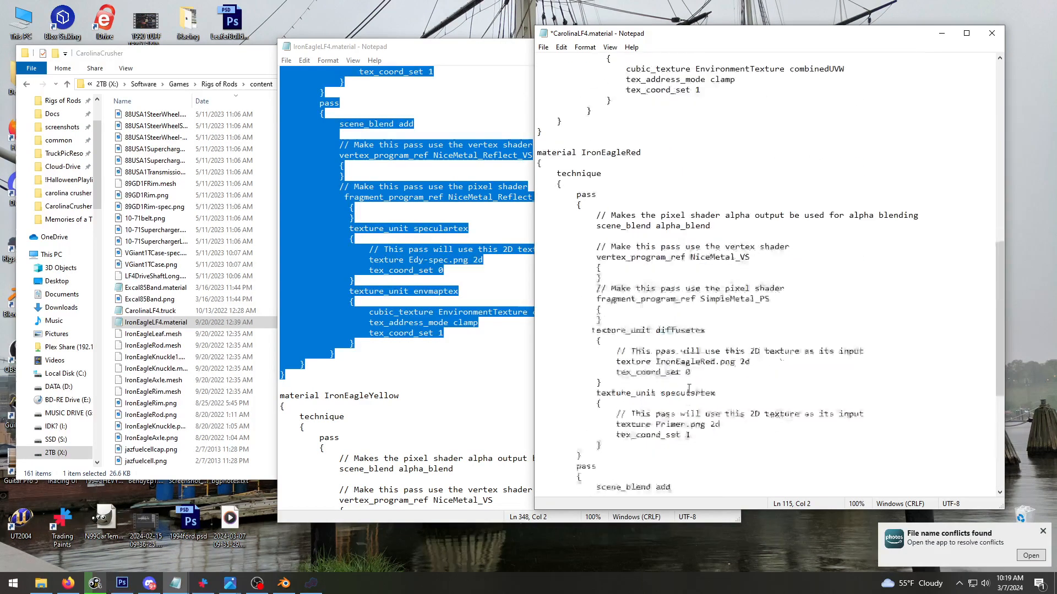
{"action": "left_click", "coordinate": [489, 255]}
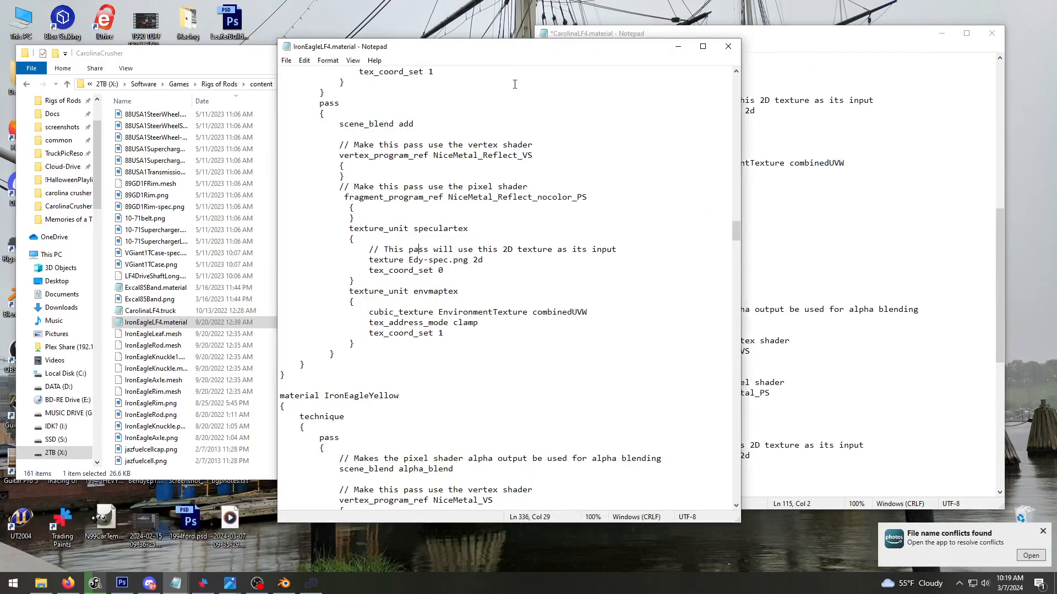
{"action": "left_click", "coordinate": [728, 46]}
{"action": "left_click", "coordinate": [768, 291]}
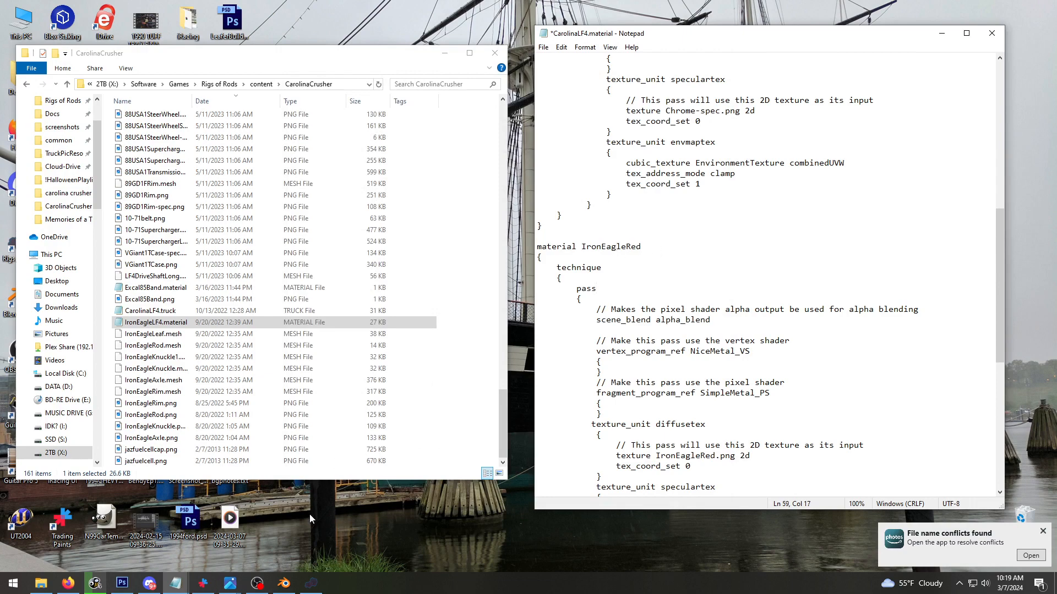
Check the chassis material name in Blender and rename the pasted IronEagleRed material in CarolinaLF4.material to LF4ChassisRed
{"action": "left_click", "coordinate": [284, 583]}
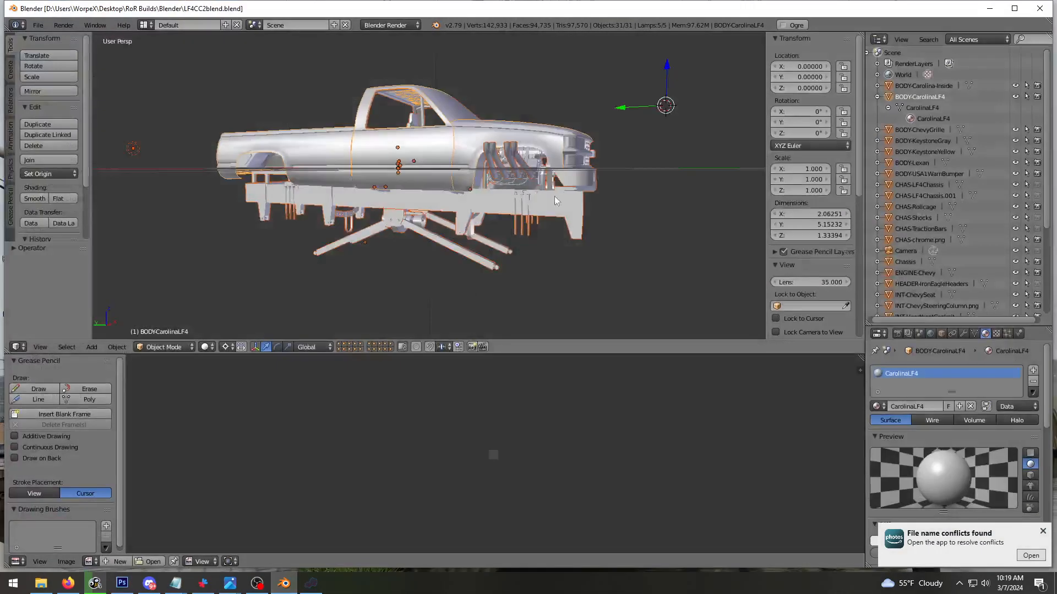
{"action": "right_click", "coordinate": [577, 215]}
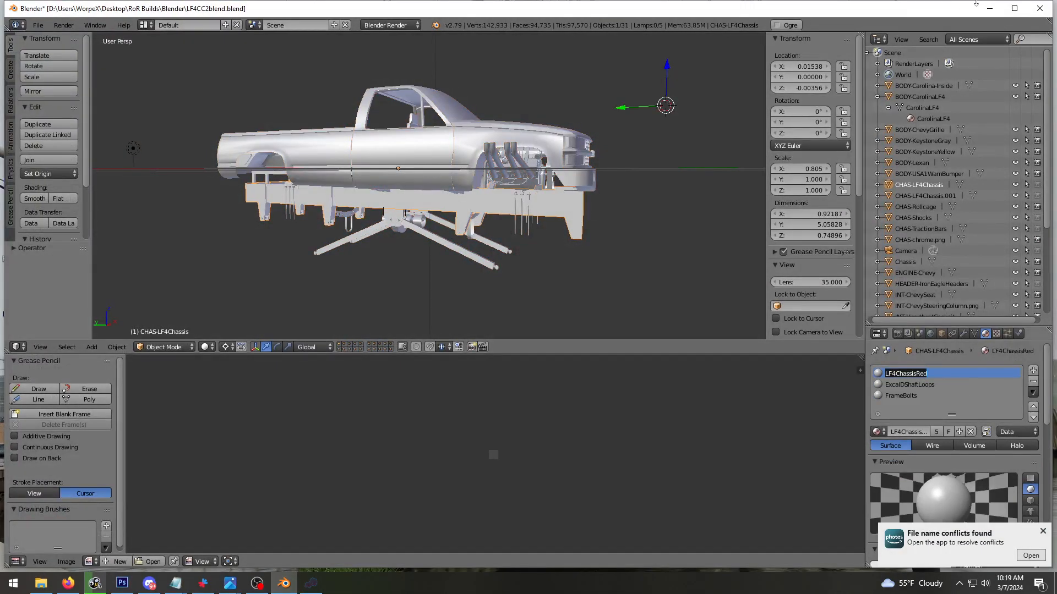
{"action": "left_click", "coordinate": [989, 8]}
{"action": "double_click", "coordinate": [612, 248]}
{"action": "type", "text": "LF4ChassisRed"}
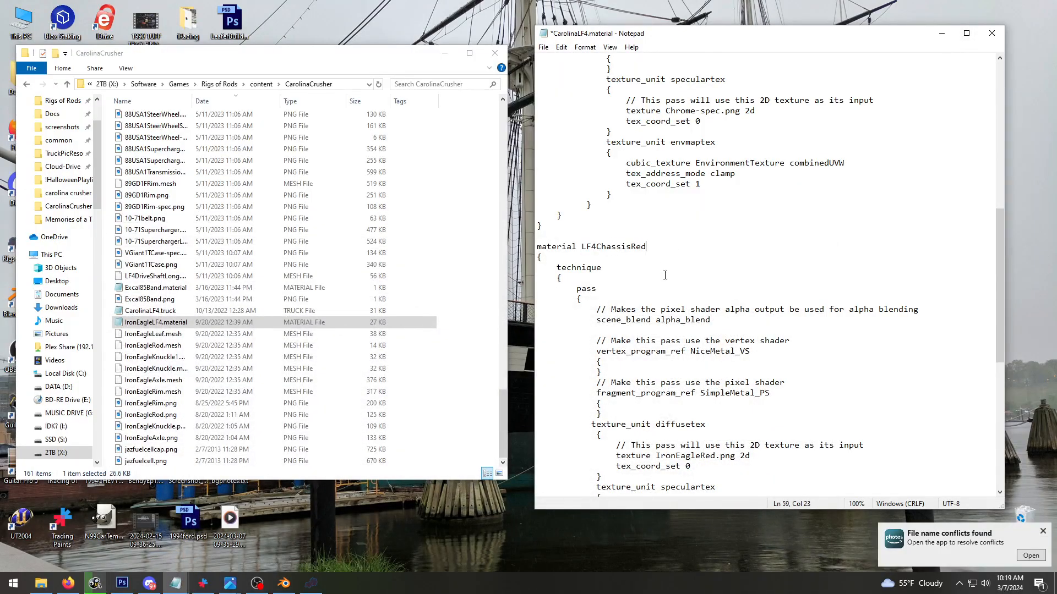
Point the LF4ChassisRed material's diffuse texture to CCRed.png and save CarolinaLF4.material
{"action": "scroll", "coordinate": [677, 325], "scroll_direction": "down", "scroll_amount": 1}
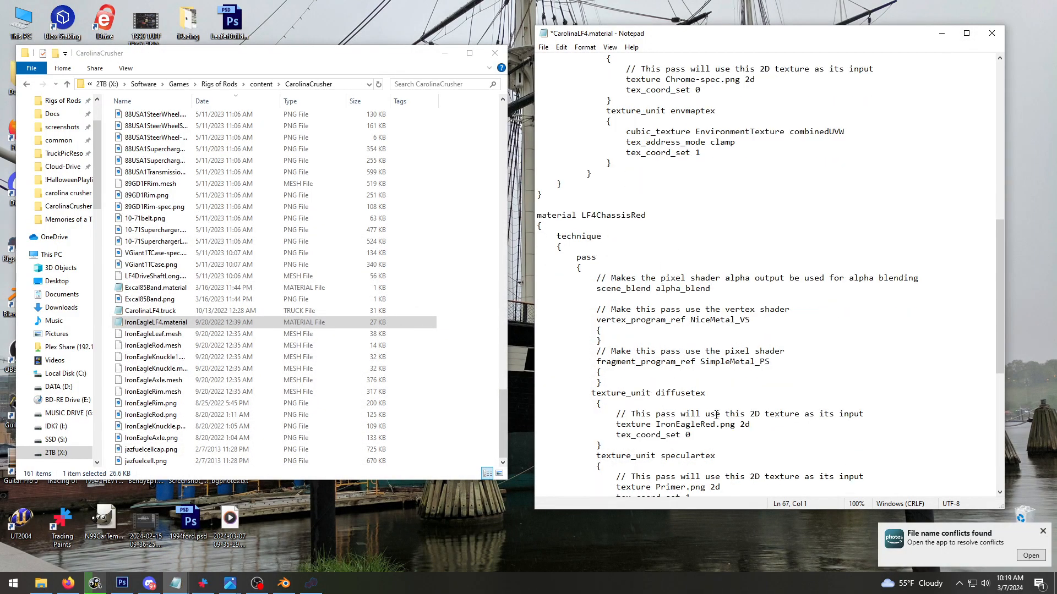
{"action": "left_click_drag", "start_coordinate": [656, 424], "coordinate": [695, 424]}
{"action": "type", "text": "CC"}
{"action": "scroll", "coordinate": [704, 418], "scroll_direction": "down", "scroll_amount": 4}
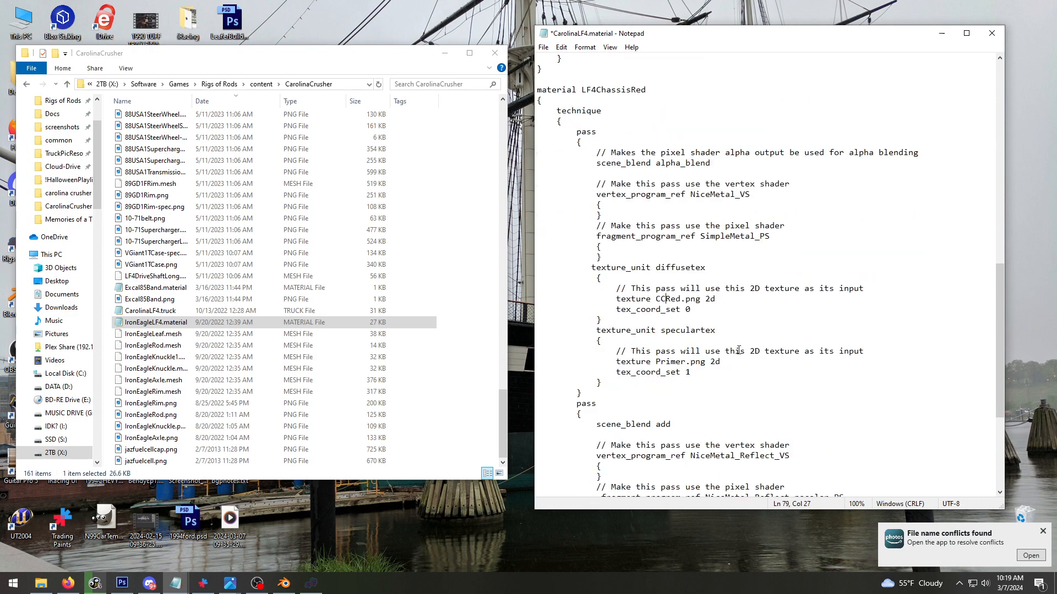
{"action": "left_click", "coordinate": [741, 346]}
{"action": "key", "text": "ctrl+s"}
Review the specular texture entries of the LF4ChassisRed material, Primer.png in the first pass and Edy-spec.png in the reflective pass
{"action": "scroll", "coordinate": [736, 330], "scroll_direction": "down", "scroll_amount": 3}
{"action": "mouse_move", "coordinate": [657, 268]}
{"action": "left_mouse_down"}
{"action": "mouse_move", "coordinate": [690, 268]}
{"action": "mouse_move", "coordinate": [652, 268]}
{"action": "left_mouse_up"}
{"action": "left_click", "coordinate": [715, 259]}
{"action": "left_click", "coordinate": [687, 269]}
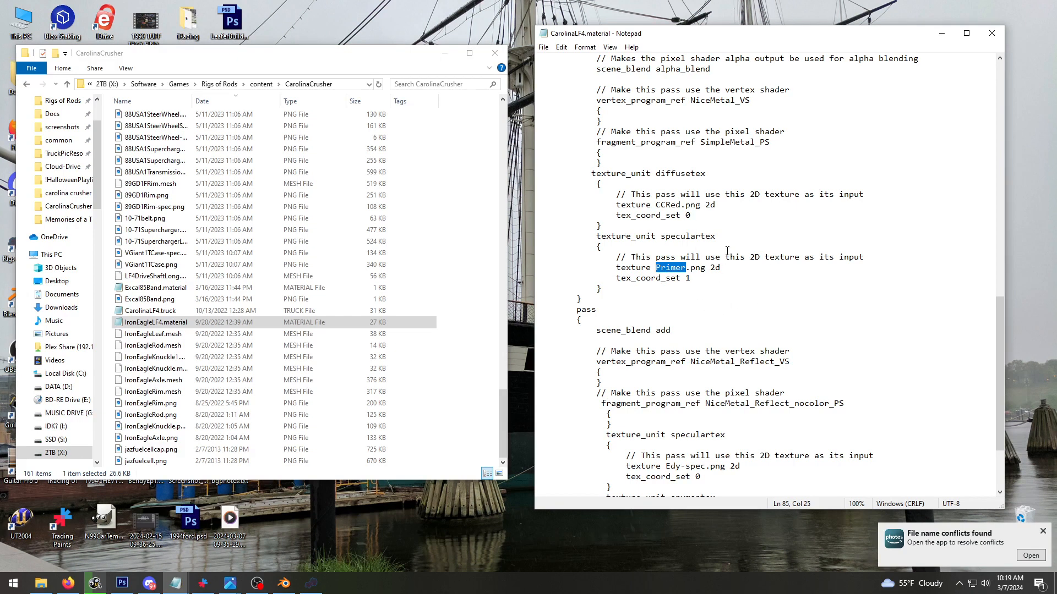
{"action": "scroll", "coordinate": [747, 263], "scroll_direction": "down", "scroll_amount": 3}
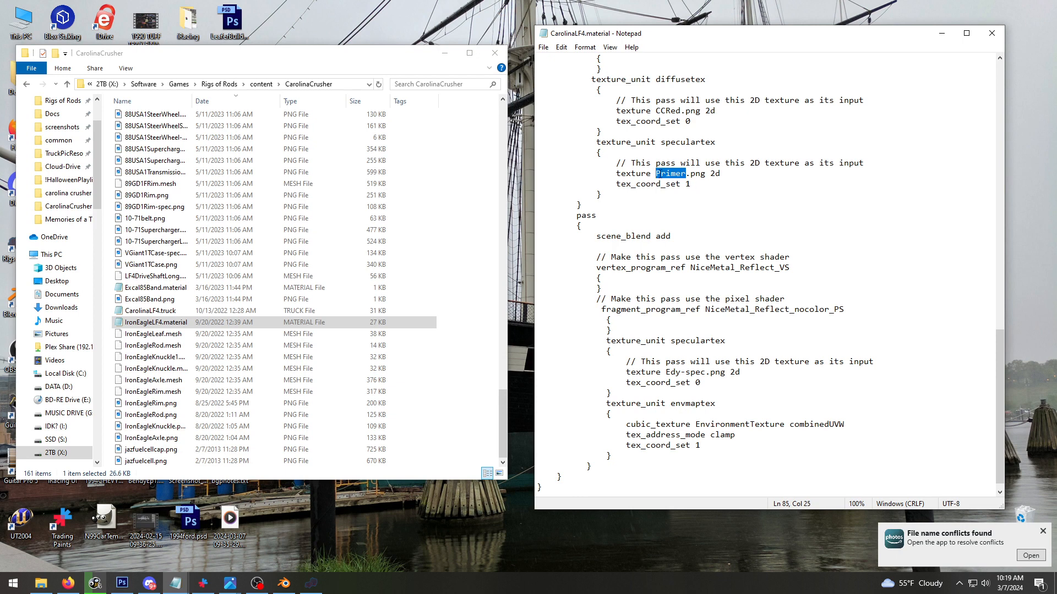
{"action": "left_click", "coordinate": [676, 173]}
{"action": "left_click_drag", "start_coordinate": [657, 173], "coordinate": [713, 173]}
{"action": "left_click", "coordinate": [707, 174]}
{"action": "left_click_drag", "start_coordinate": [657, 172], "coordinate": [707, 173]}
{"action": "double_click", "coordinate": [708, 174]}
{"action": "key", "text": "Down"}
{"action": "key", "text": "Down"}
{"action": "key", "text": "Down"}
{"action": "left_click_drag", "start_coordinate": [657, 172], "coordinate": [691, 174]}
{"action": "left_click", "coordinate": [705, 174]}
{"action": "left_click_drag", "start_coordinate": [666, 373], "coordinate": [710, 367]}
{"action": "left_click", "coordinate": [716, 371]}
{"action": "left_click", "coordinate": [695, 238]}
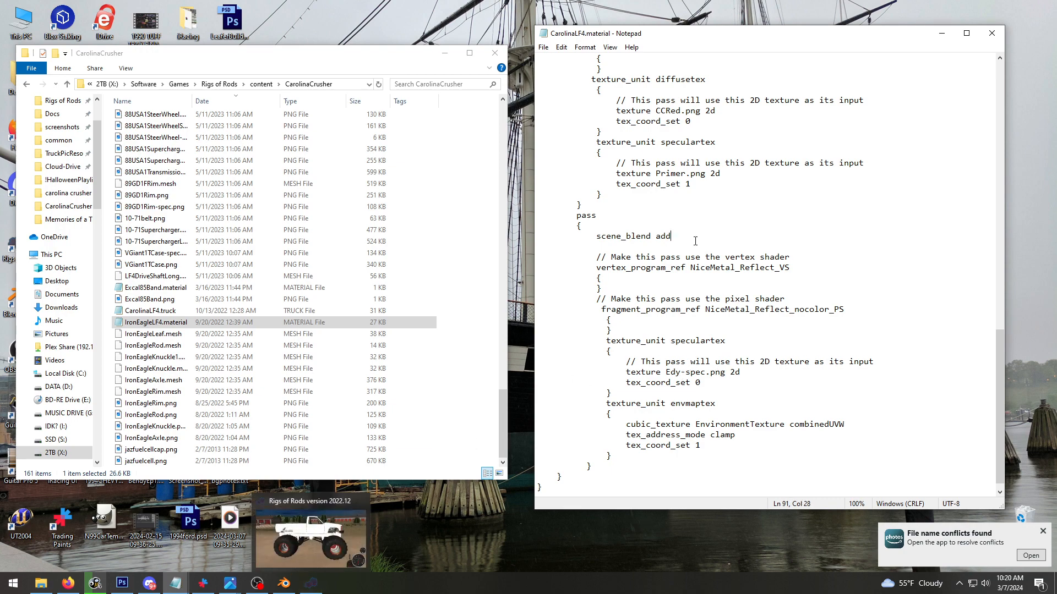
Switch to Rigs of Rods, reload the current vehicle and inspect the chassis colour from the side
{"action": "left_click", "coordinate": [295, 588]}
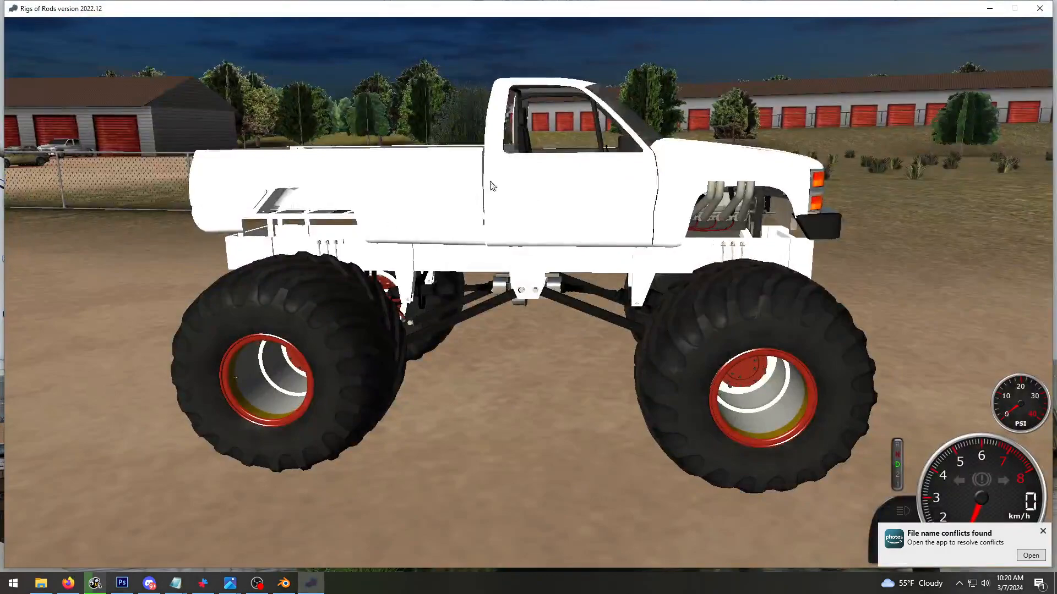
{"action": "mouse_move", "coordinate": [435, 33]}
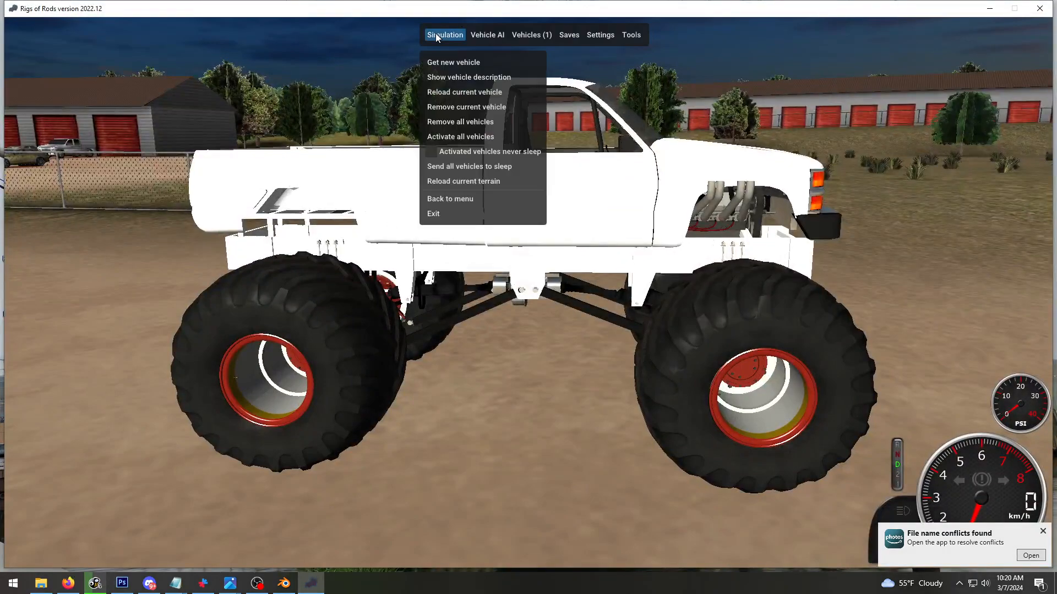
{"action": "left_click", "coordinate": [446, 92]}
{"action": "right_click_drag", "start_coordinate": [404, 120], "coordinate": [617, 316]}
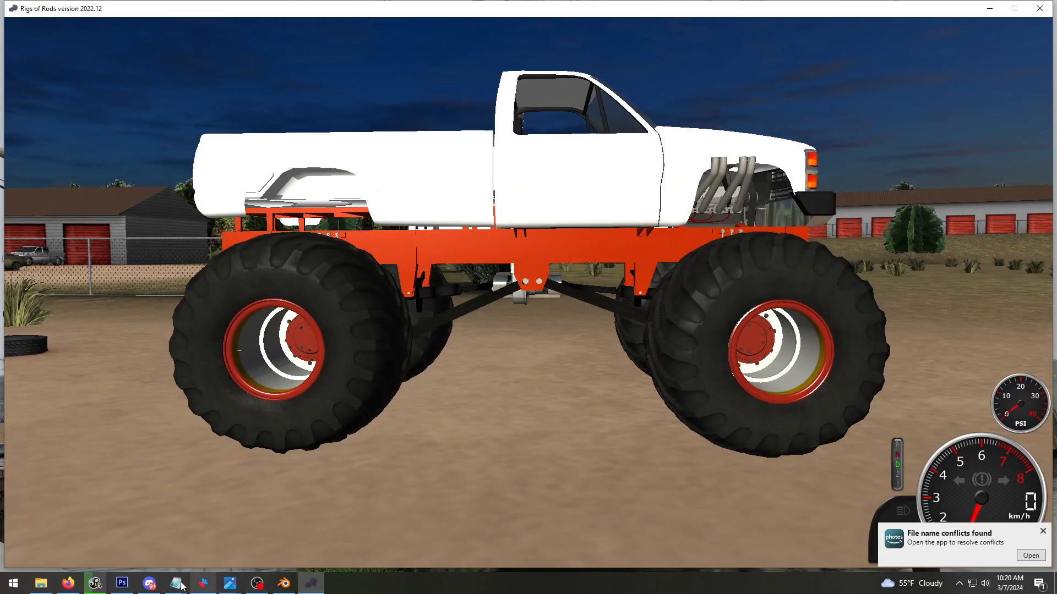
Switch to Photoshop, set the foreground colour's red value to 180 and fill the red square with it
{"action": "left_click", "coordinate": [122, 583]}
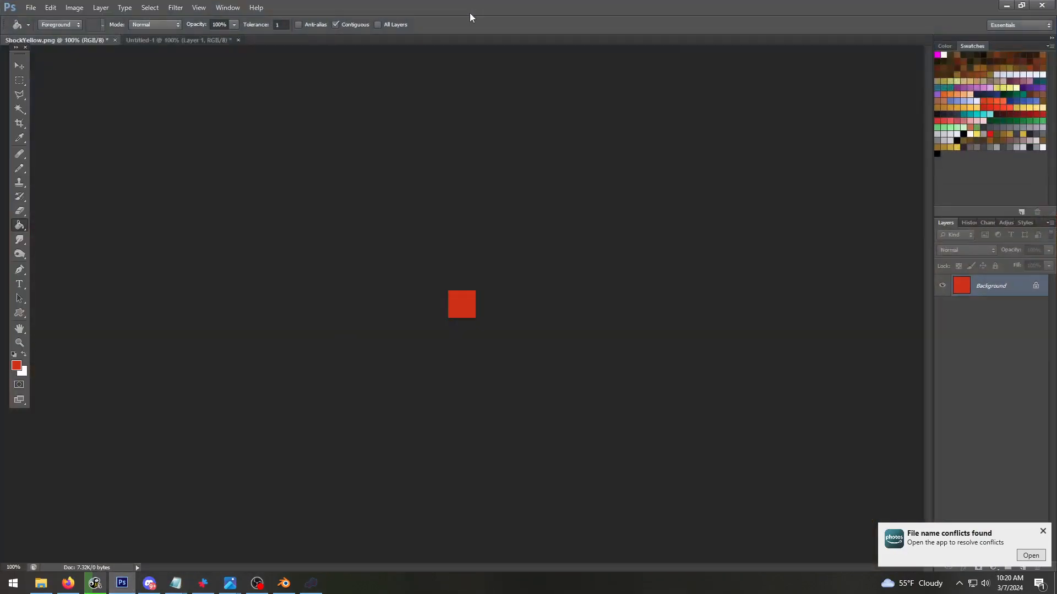
{"action": "left_click", "coordinate": [16, 365]}
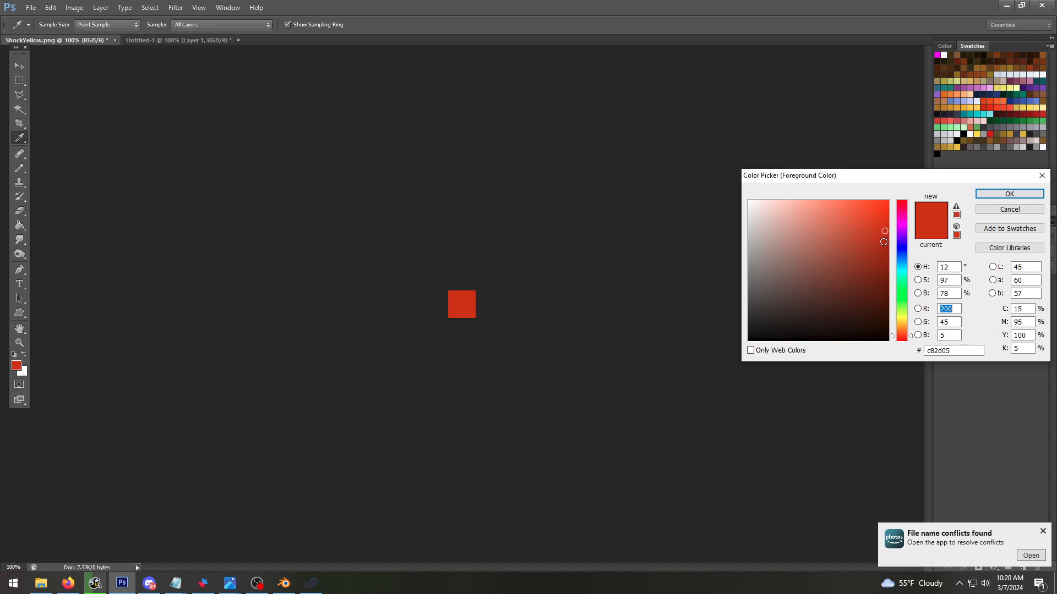
{"action": "type", "text": "180"}
{"action": "left_click", "coordinate": [979, 196]}
{"action": "key", "text": "g"}
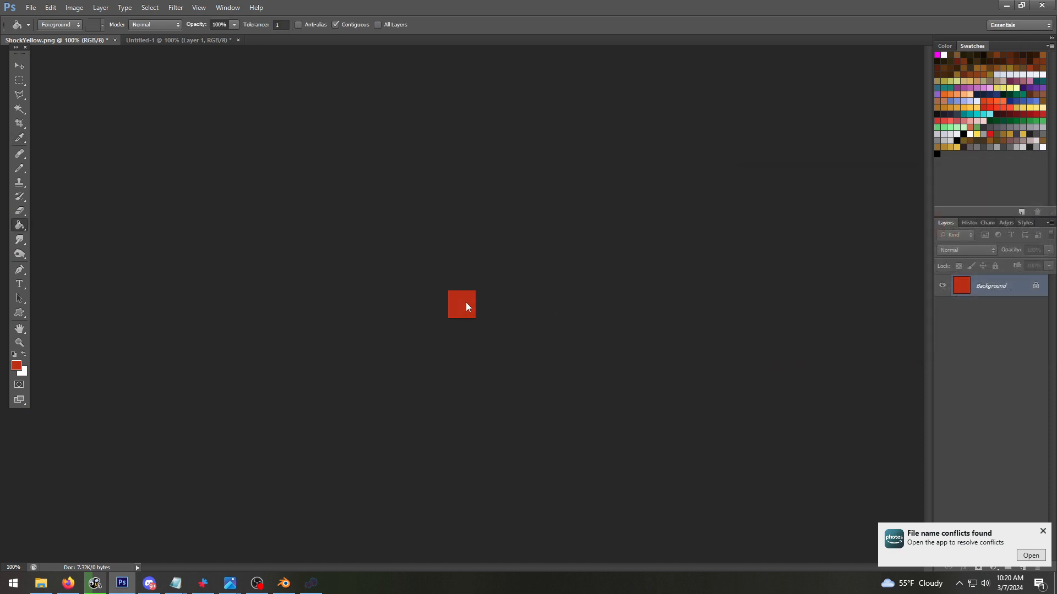
Export the darker red square for web as a PNG-24 over CCRed.png in the CarolinaCrusher folder
{"action": "left_click", "coordinate": [32, 8]}
{"action": "left_click", "coordinate": [70, 170]}
{"action": "left_click", "coordinate": [441, 428]}
{"action": "type", "text": "CCR"}
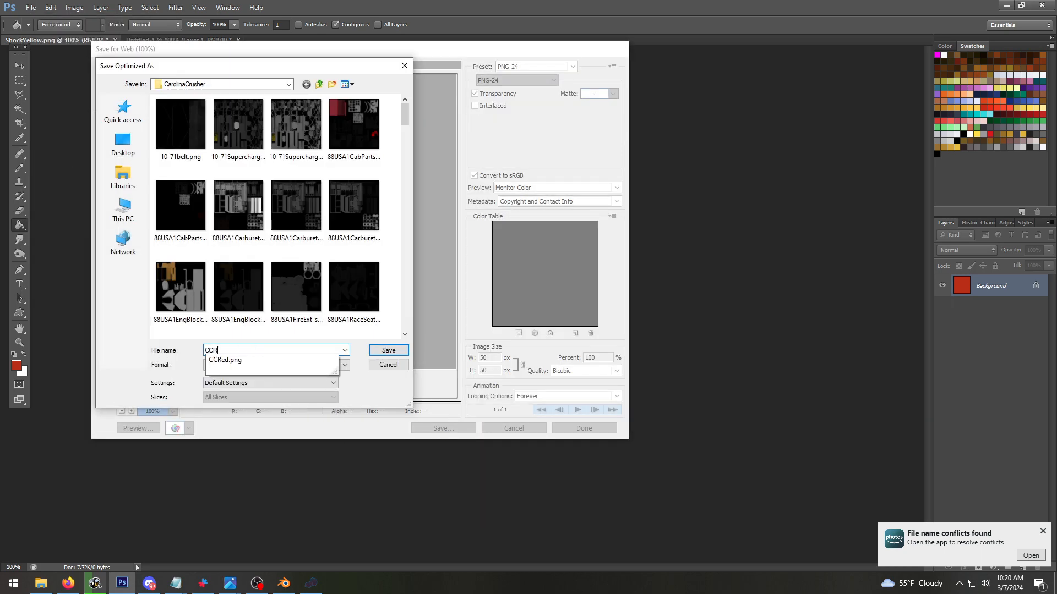
{"action": "key", "text": "Return"}
{"action": "key", "text": "Return"}
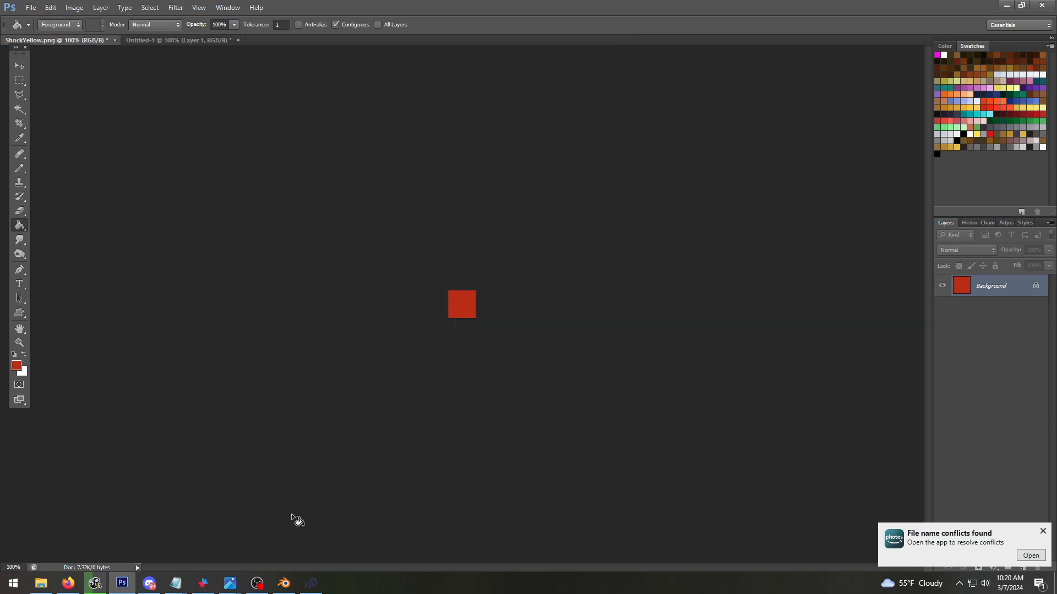
Return to Rigs of Rods, reload the current vehicle with the darker red texture and view the truck from behind and the front
{"action": "left_click", "coordinate": [286, 586]}
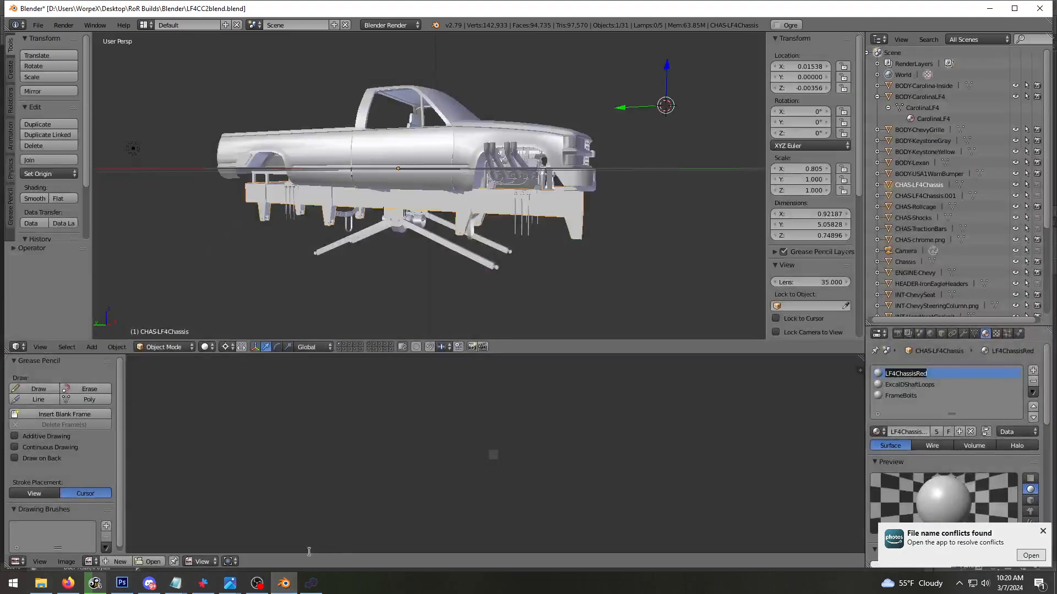
{"action": "left_click", "coordinate": [288, 583]}
{"action": "left_click", "coordinate": [312, 584]}
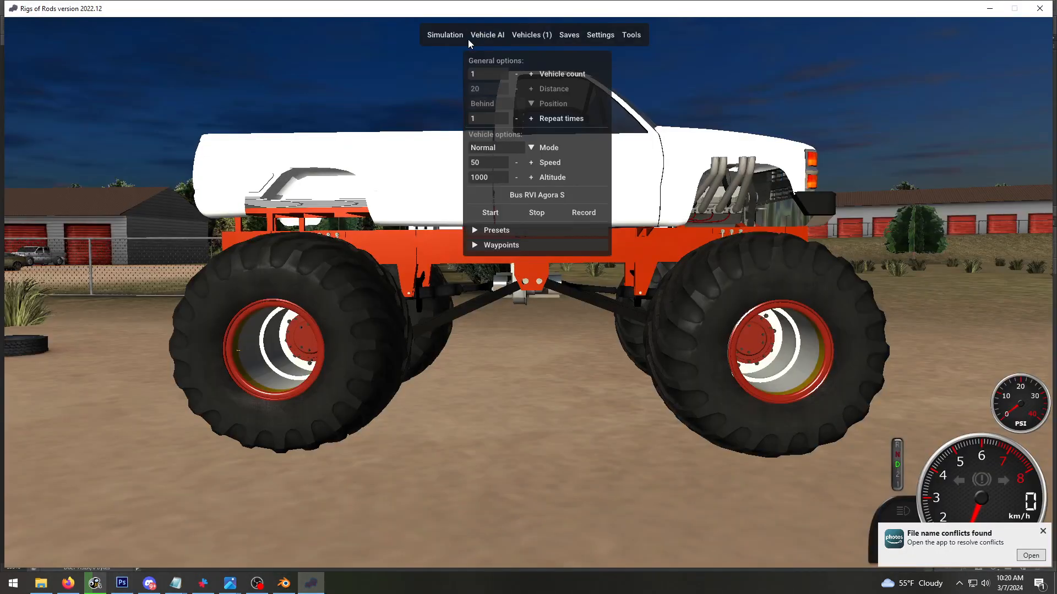
{"action": "mouse_move", "coordinate": [444, 34]}
{"action": "left_click", "coordinate": [444, 91]}
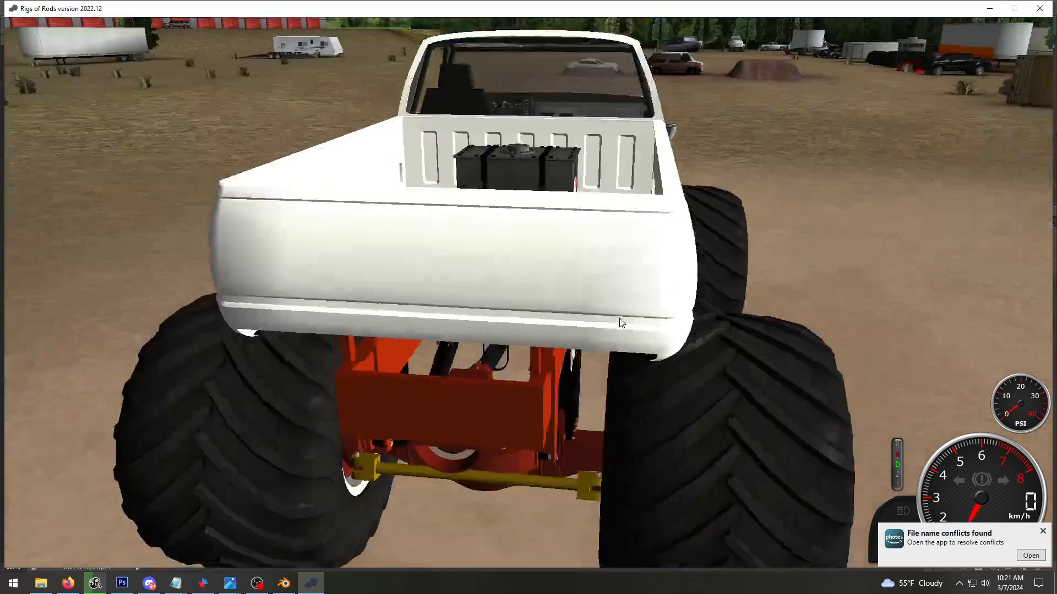
{"action": "right_click_drag", "start_coordinate": [520, 337], "coordinate": [261, 360]}
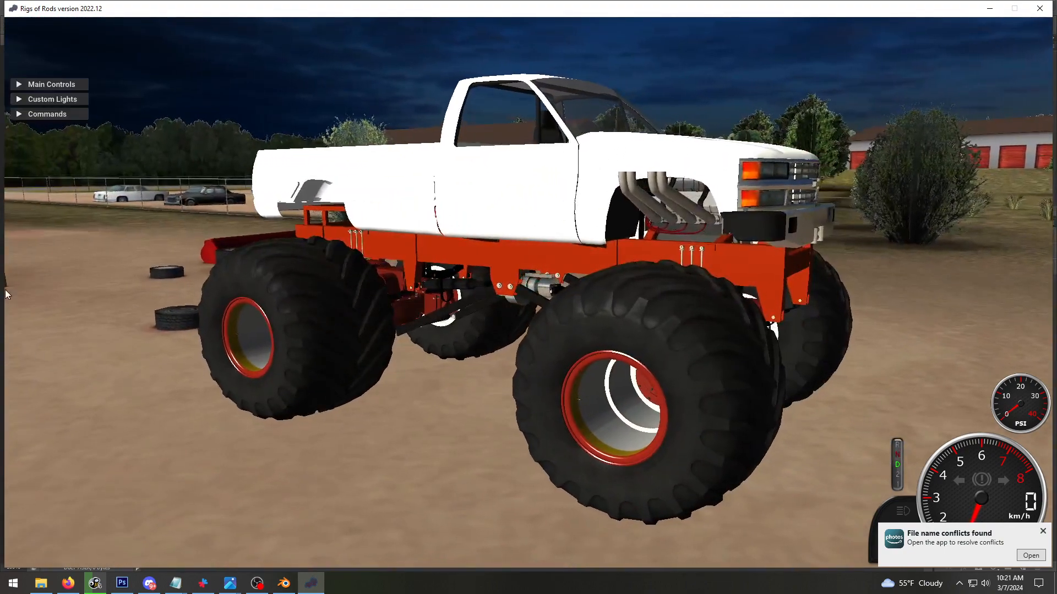
Compare the truck's chassis with the reference photo ccr2205a6.jpg and inspect the chassis from below, the side and the front
{"action": "left_click_drag", "start_coordinate": [0, 187], "coordinate": [283, 114]}
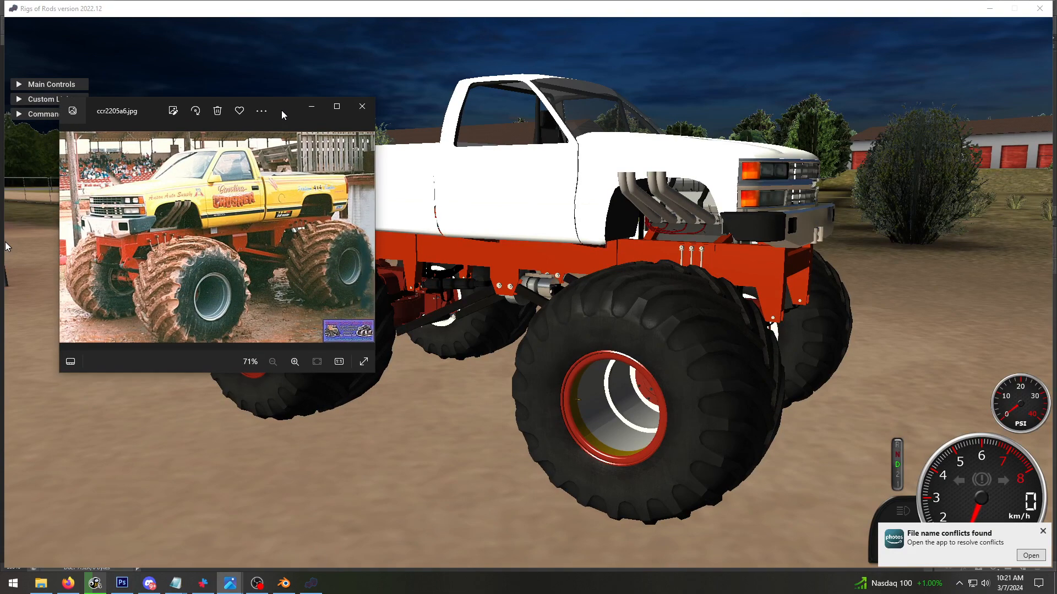
{"action": "left_click_drag", "start_coordinate": [282, 111], "coordinate": [0, 154]}
{"action": "right_click_drag", "start_coordinate": [532, 247], "coordinate": [705, 157]}
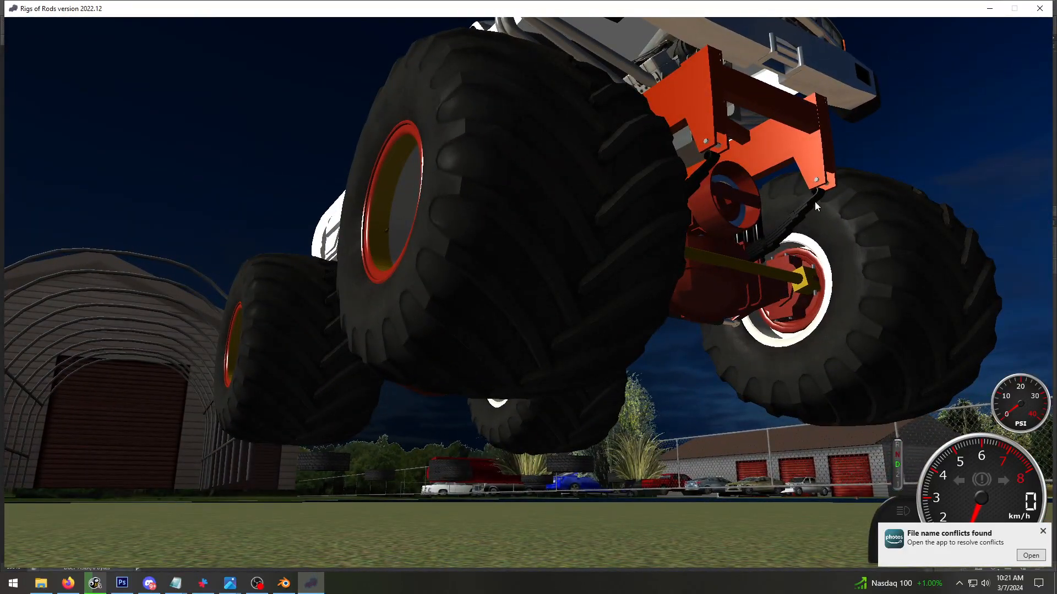
{"action": "right_click_drag", "start_coordinate": [816, 206], "coordinate": [252, 287]}
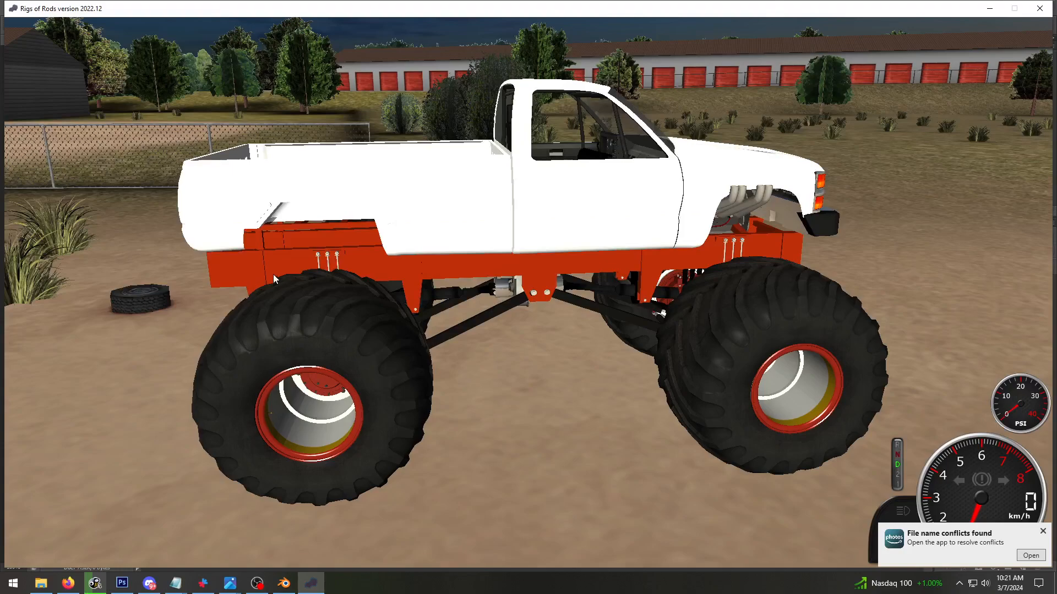
{"action": "right_click_drag", "start_coordinate": [274, 279], "coordinate": [712, 336]}
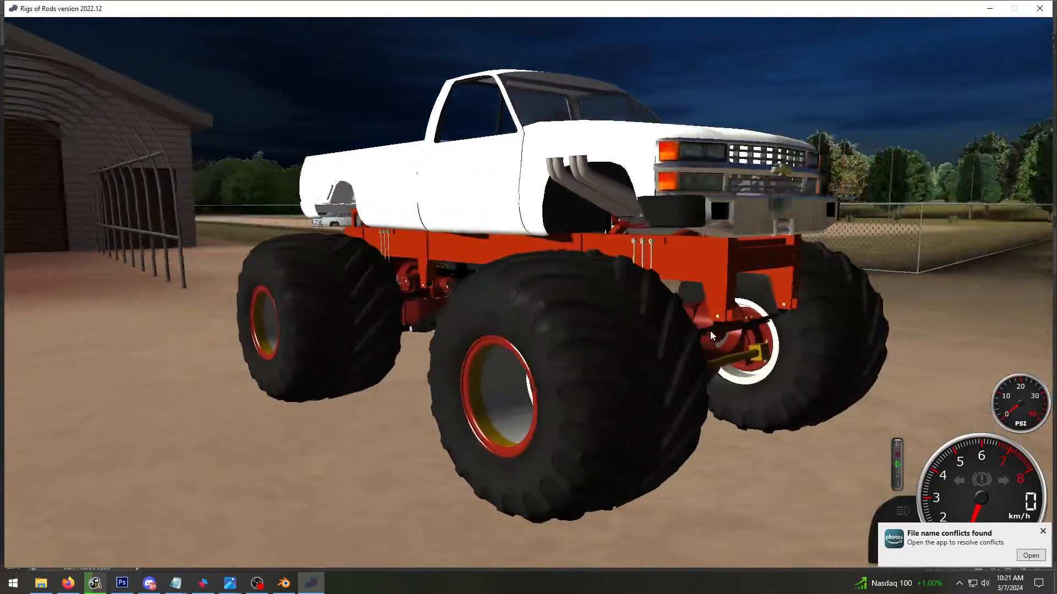
{"action": "mouse_move", "coordinate": [6, 522]}
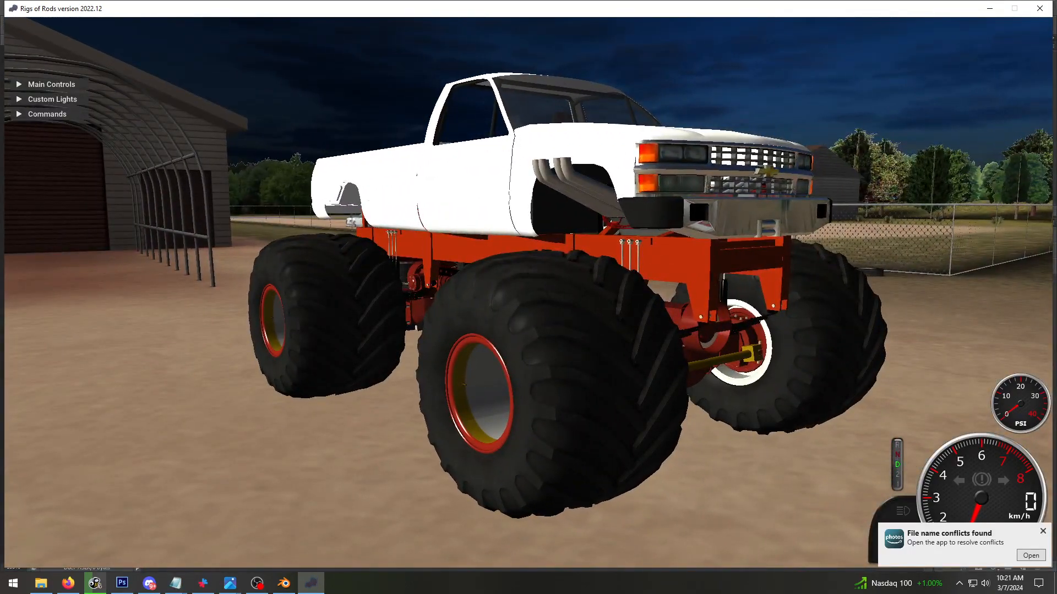